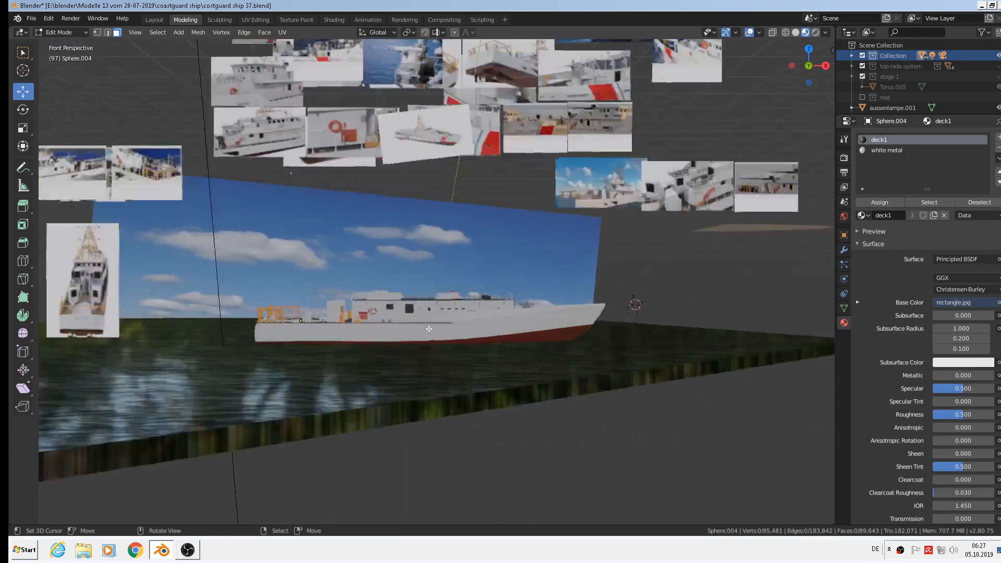
Step: Select the ship's white and red hull and move it about 11.6 m along X, clear of the rest of the ship
scroll(429, 329, up, 3)
key(Tab)
right_click(441, 334)
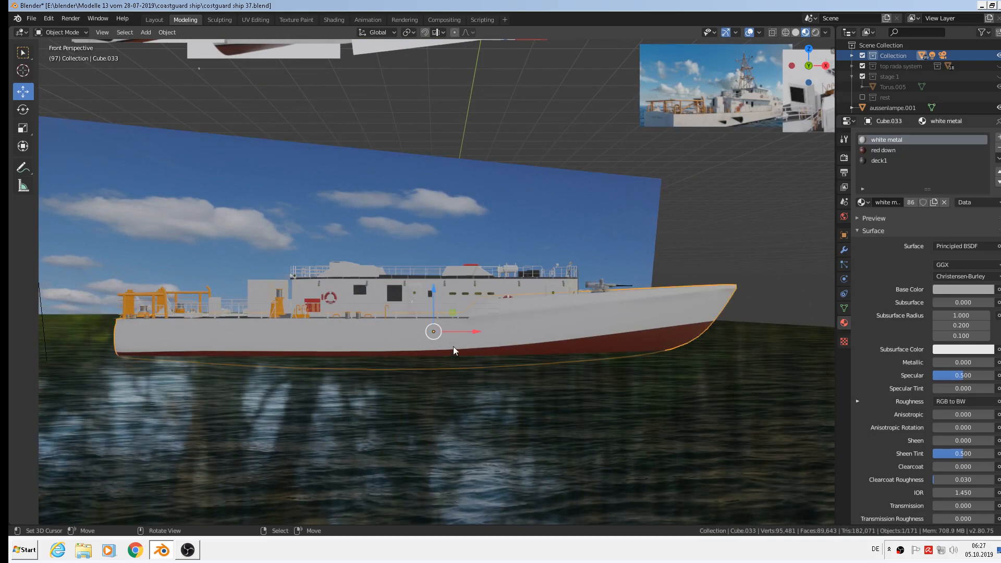
middle_drag(452, 346, 436, 360)
scroll(436, 360, down, 4)
scroll(558, 396, down, 3)
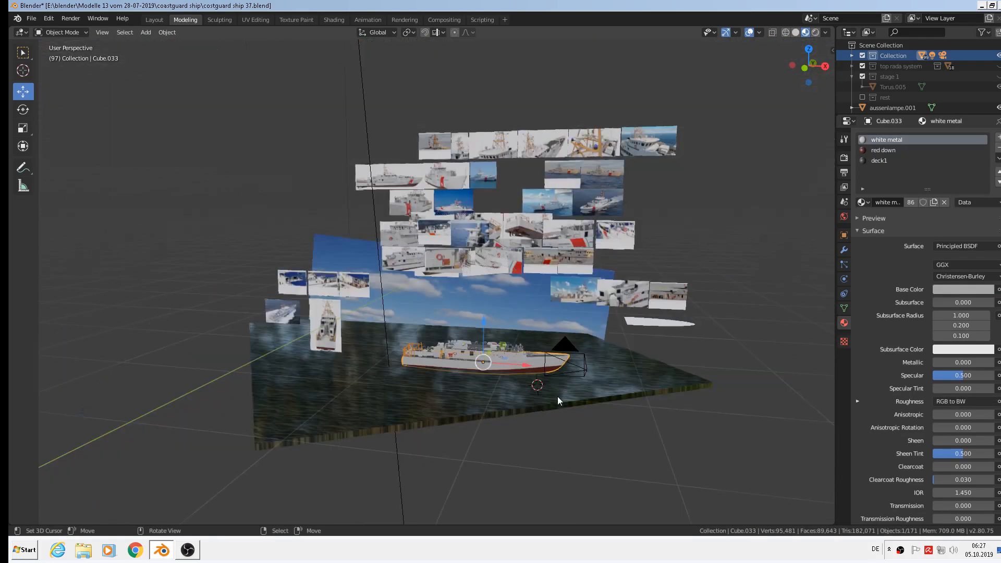
middle_drag(558, 396, 365, 327)
scroll(321, 311, up, 5)
key(g)
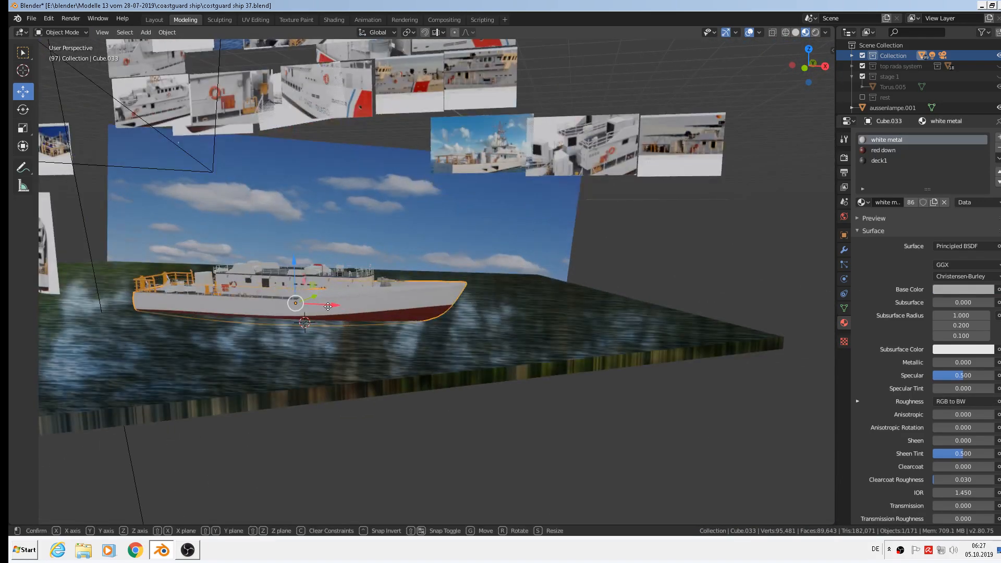
key(x)
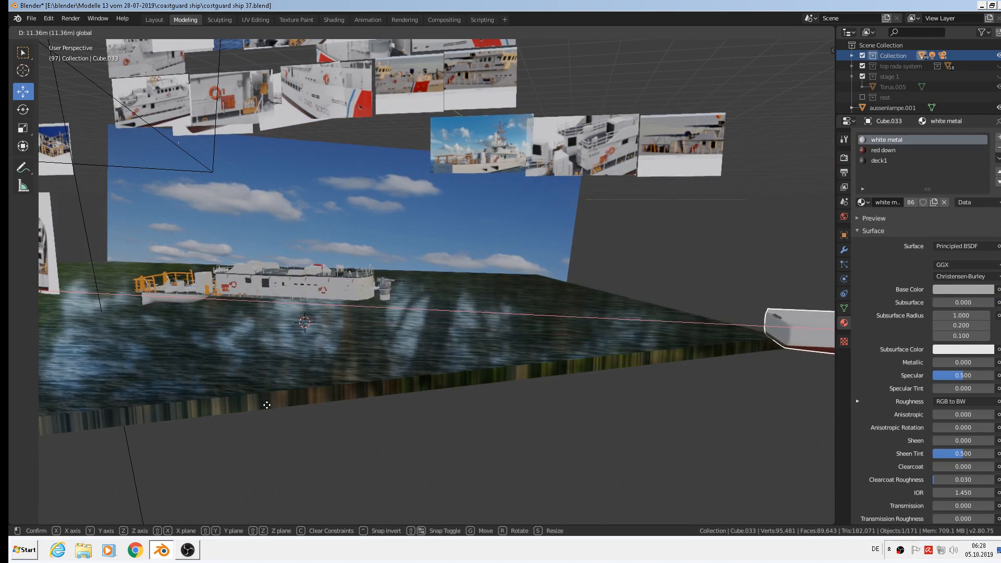
click(610, 381)
key(KP_Decimal)
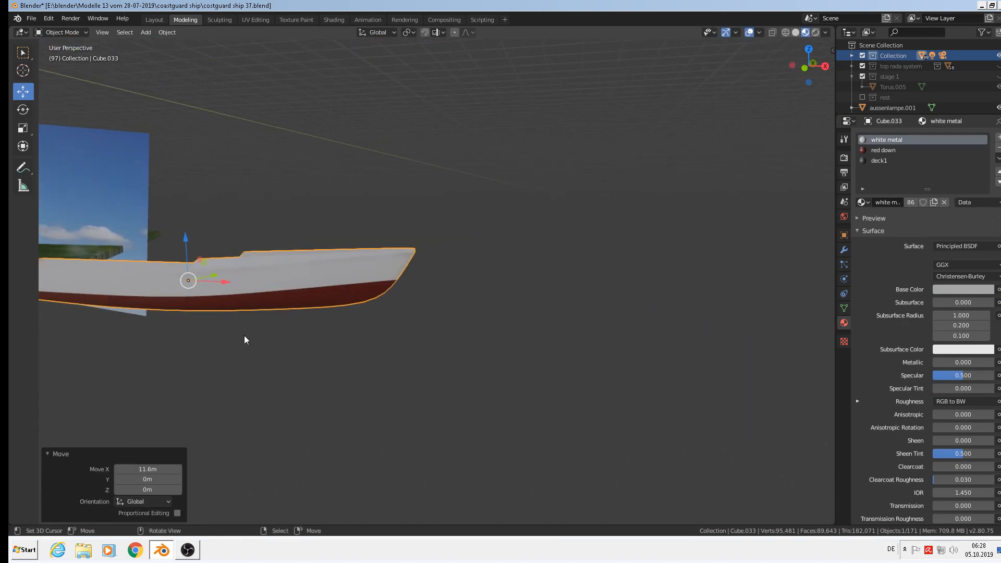
Step: Move the isolated hull about 0.54 m further along X
shift+middle_drag(217, 345, 376, 365)
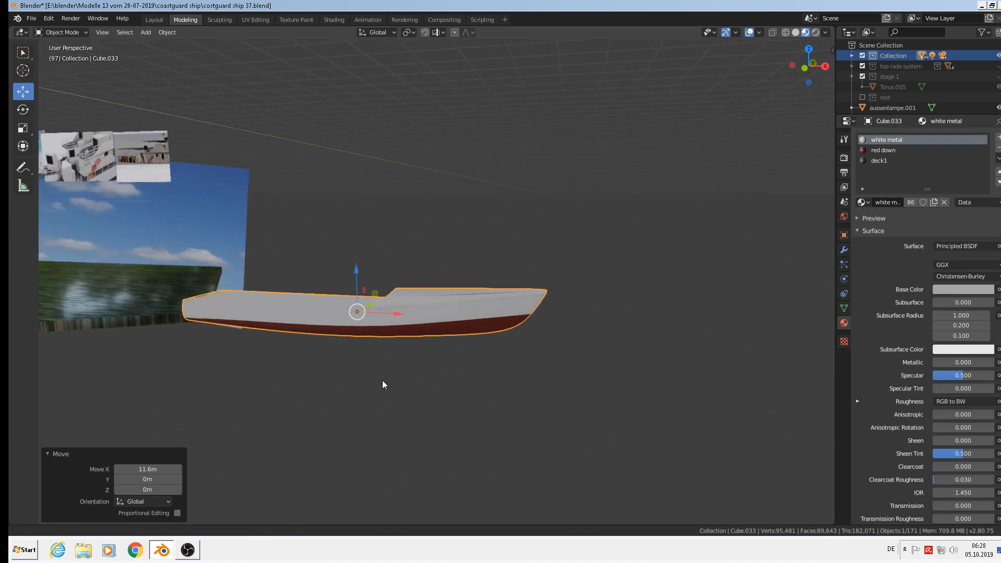
drag(394, 315, 415, 359)
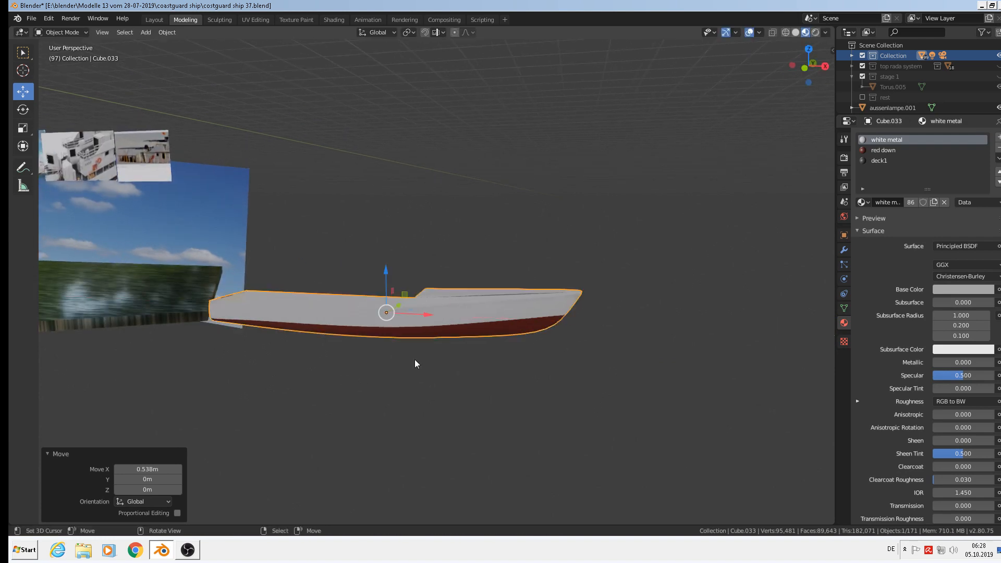
middle_drag(414, 359, 455, 355)
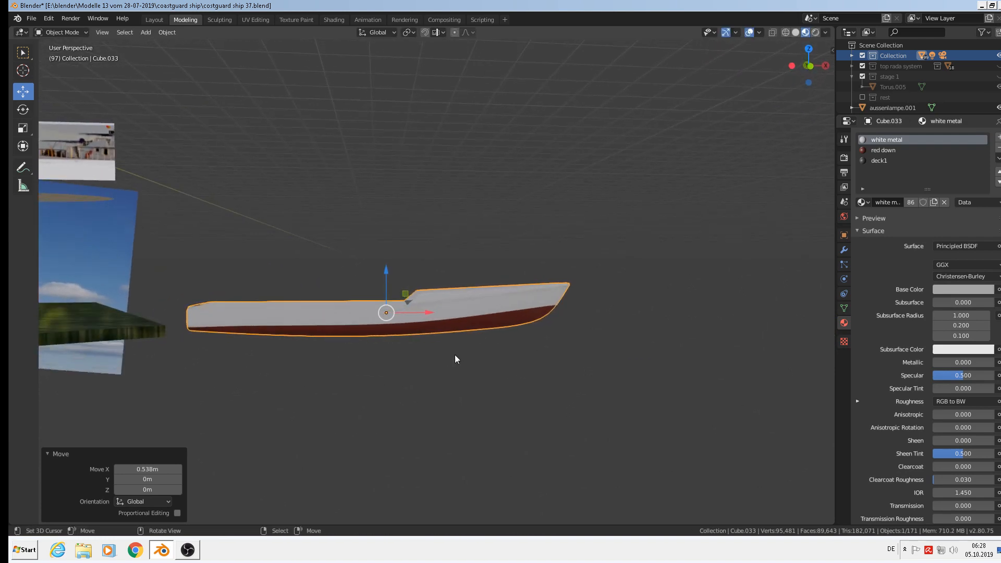
Step: Apply the hull's modifier and inspect its mesh from the front in orthographic projection
key(KP_1)
key(KP_5)
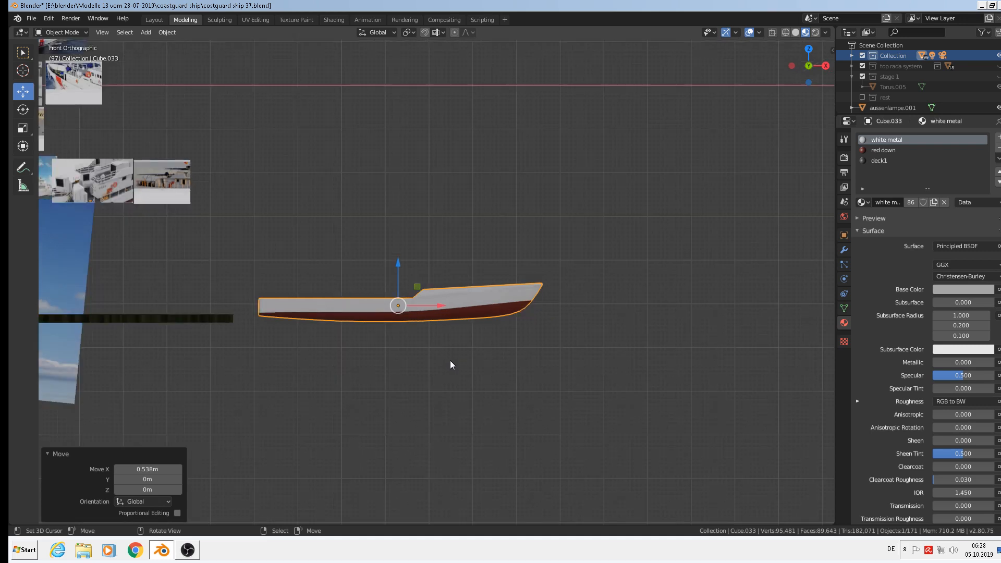
click(844, 250)
click(890, 169)
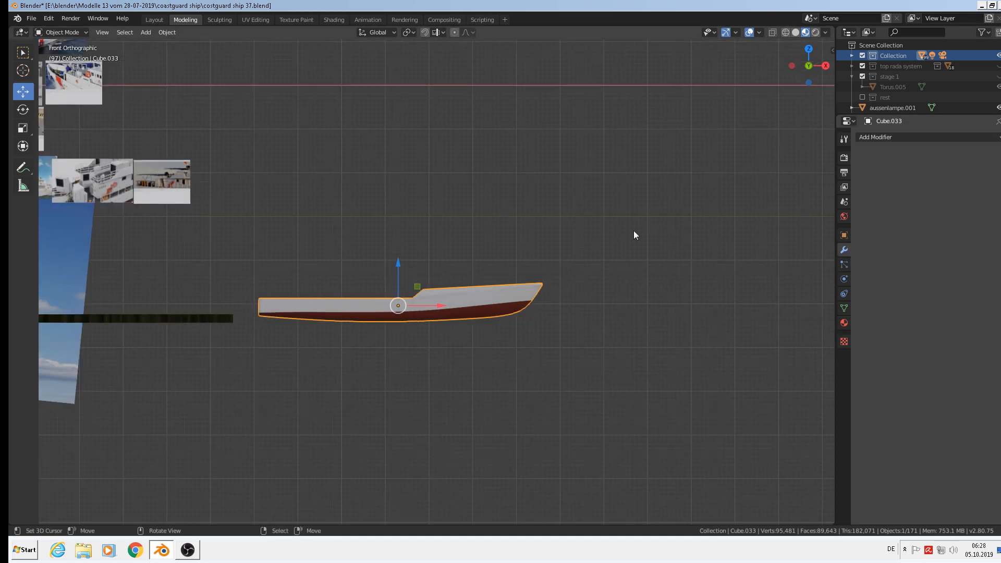
key(Tab)
scroll(391, 301, up, 5)
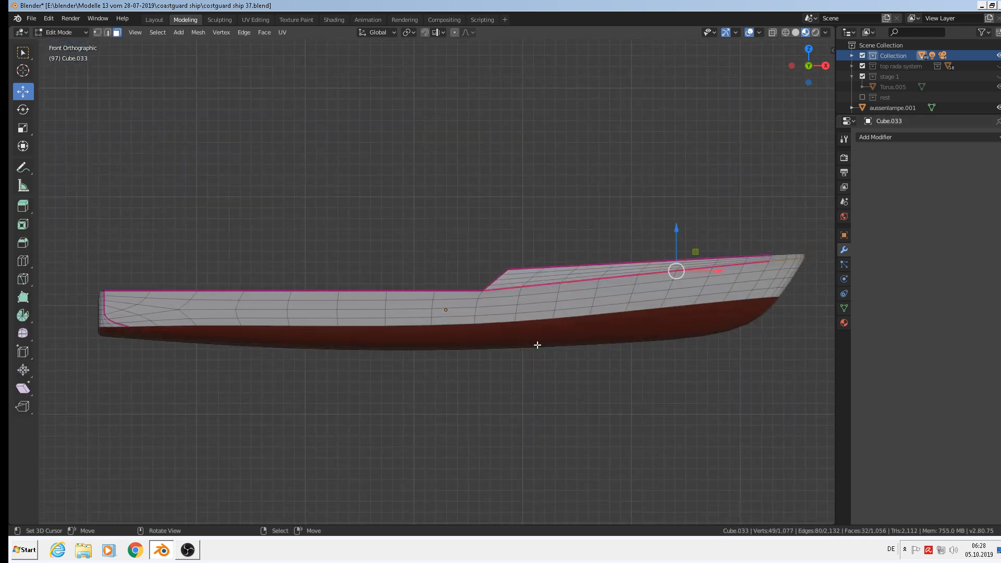
key(Tab)
mouse_move(537, 345)
middle_down()
mouse_move(609, 374)
mouse_move(501, 351)
mouse_move(530, 350)
middle_up()
scroll(504, 349, down, 2)
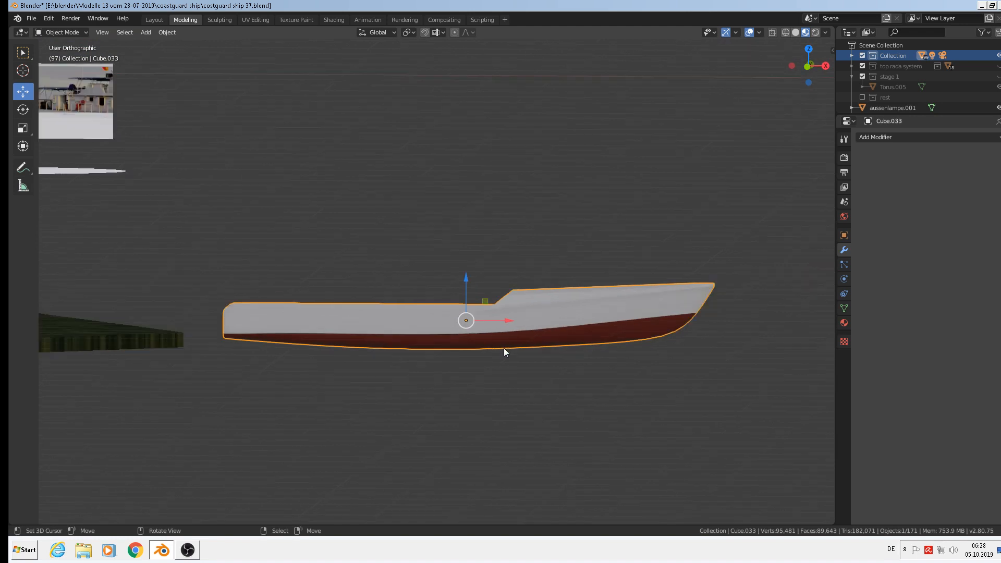
Step: Examine the portholes, slots and markings along the hull in the side-view reference photo
scroll(374, 336, down, 4)
shift+middle_drag(233, 311, 675, 367)
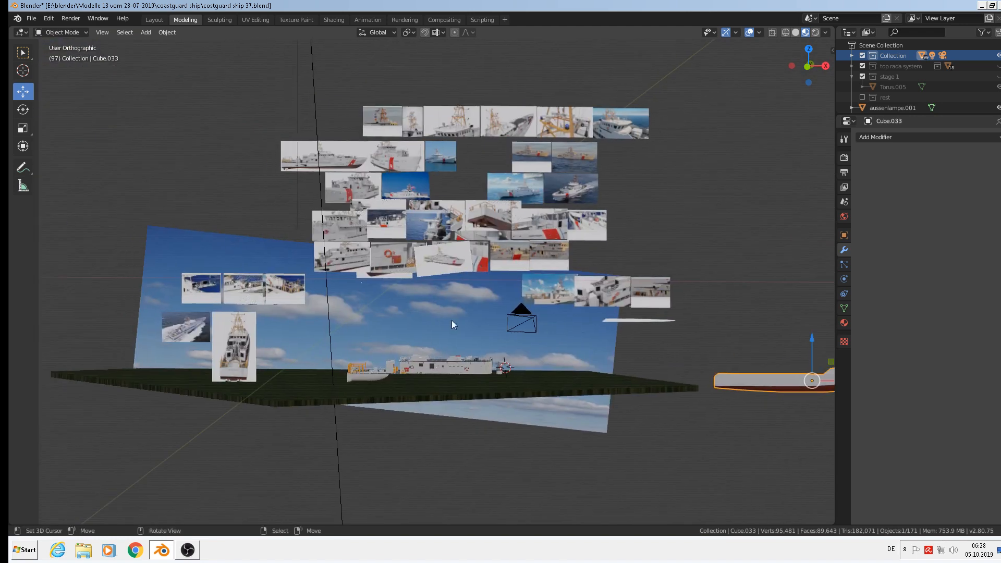
key(KP_1)
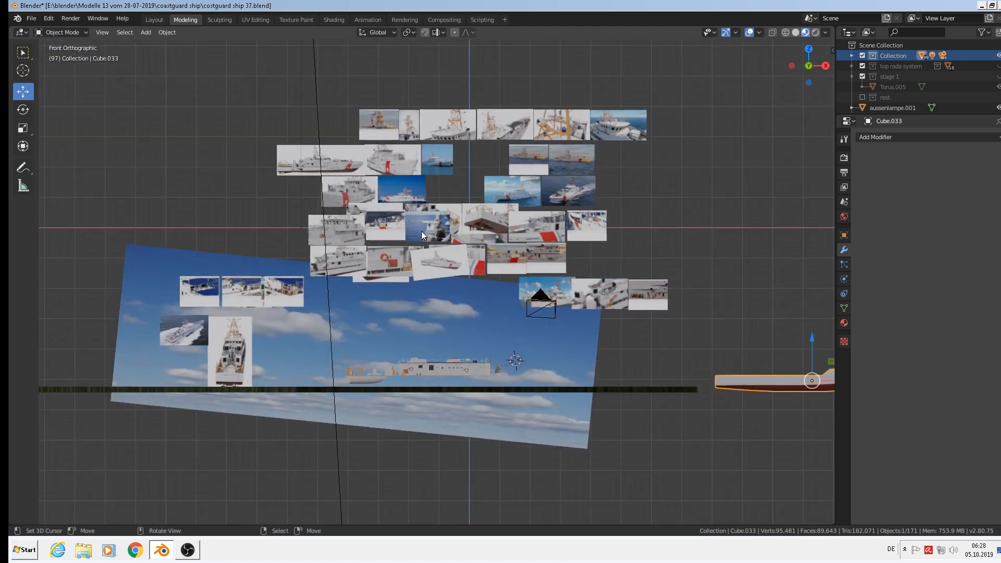
scroll(377, 224, up, 12)
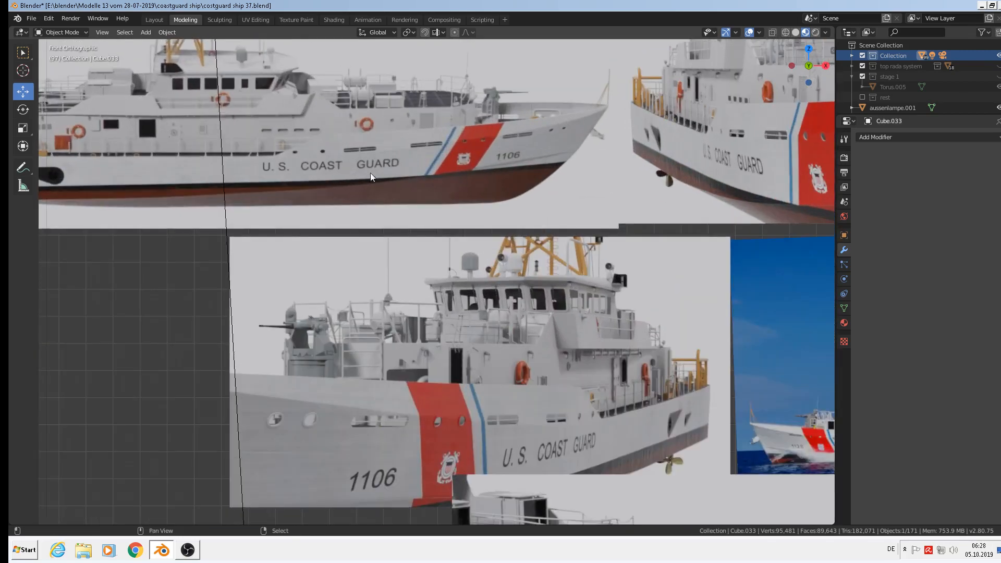
shift+middle_drag(370, 173, 415, 230)
scroll(420, 254, up, 2)
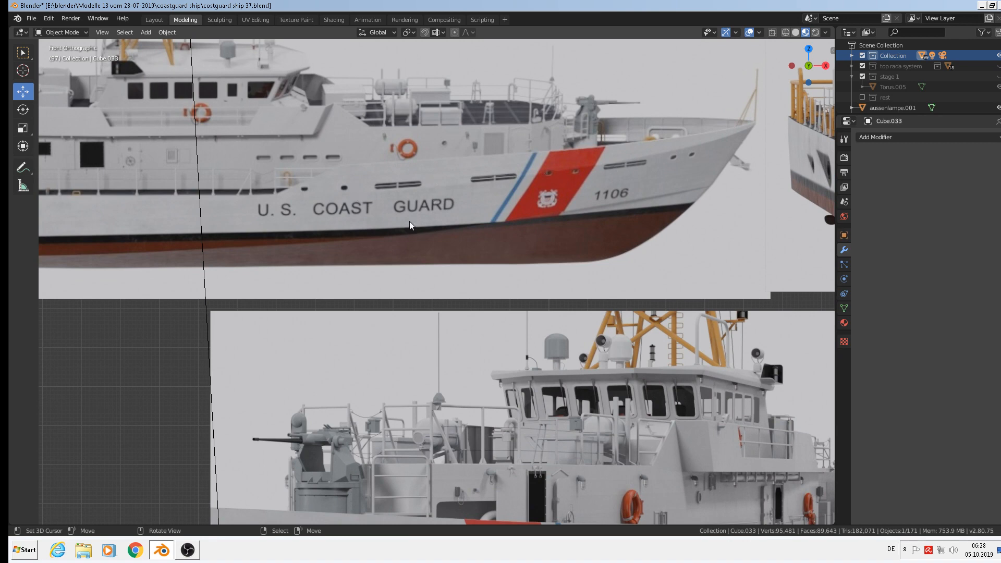
shift+middle_drag(415, 228, 618, 241)
scroll(617, 241, down, 3)
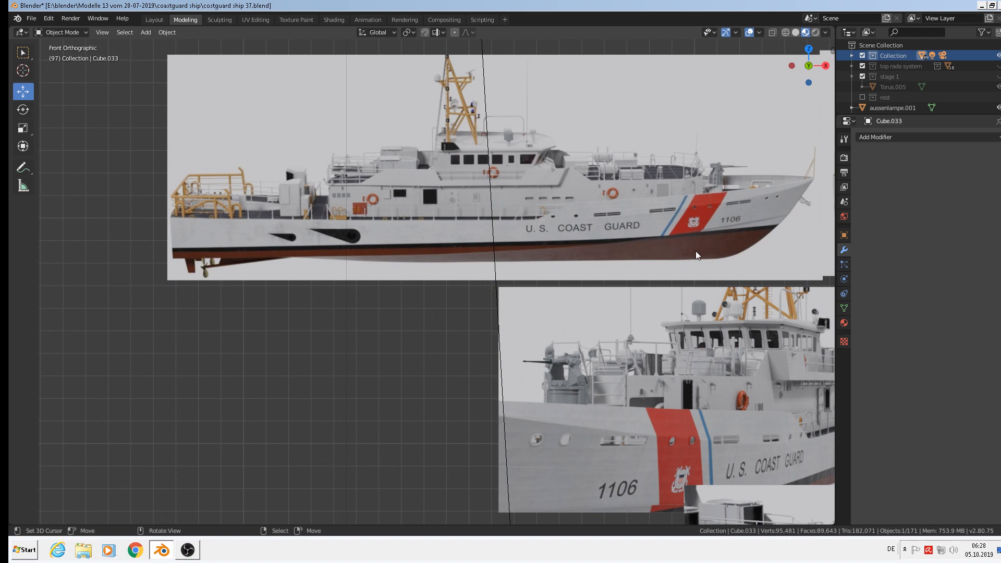
scroll(595, 258, up, 2)
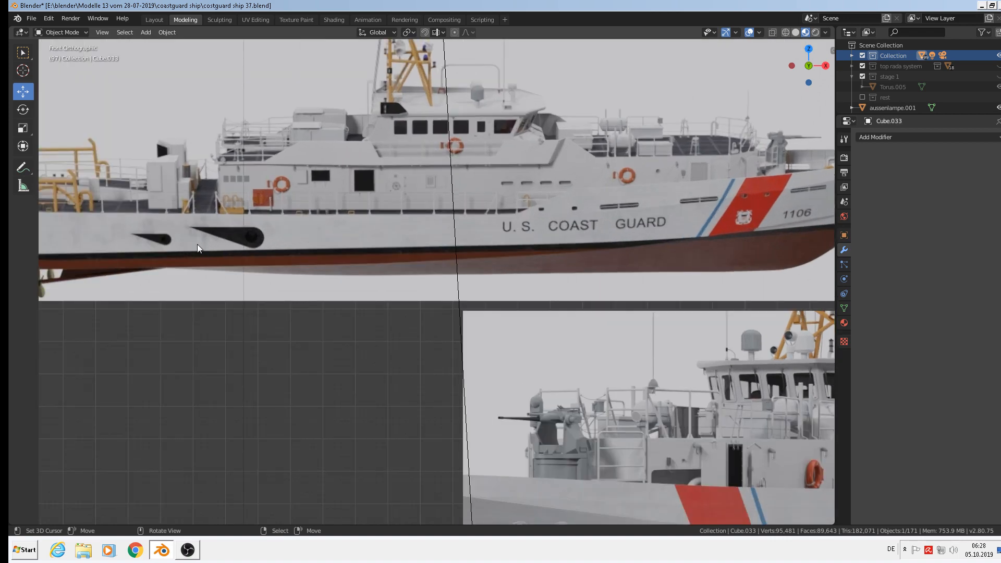
Step: Add a 32-vertex cylinder at the porthole above the U.S. COAST GUARD lettering and rotate it 90° about X
scroll(531, 238, up, 8)
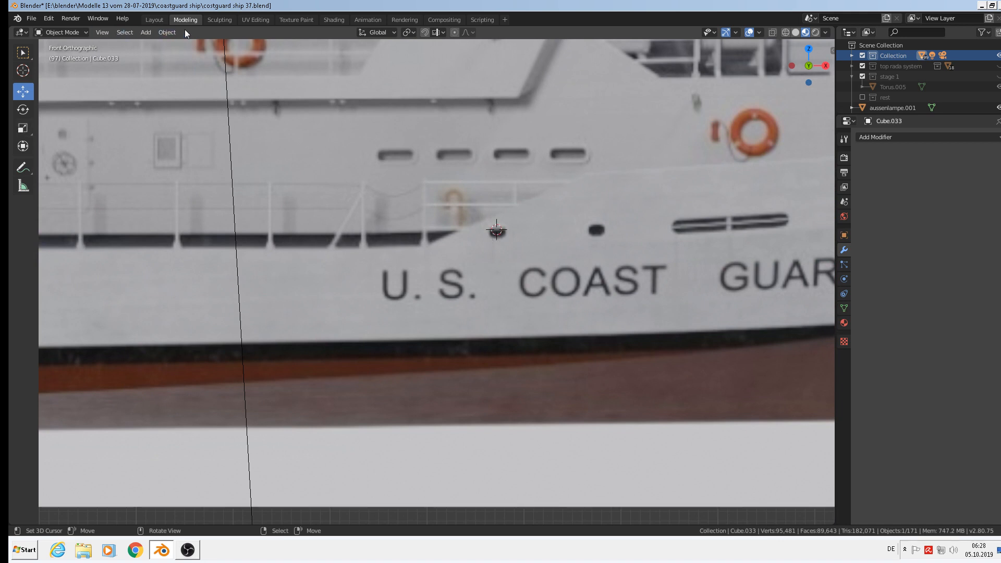
click(145, 32)
mouse_move(153, 45)
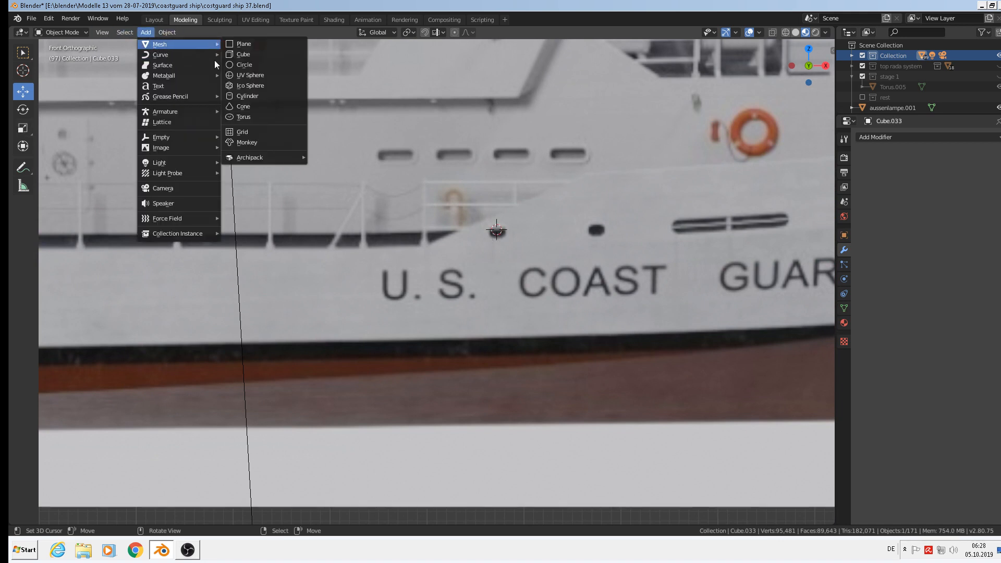
click(243, 98)
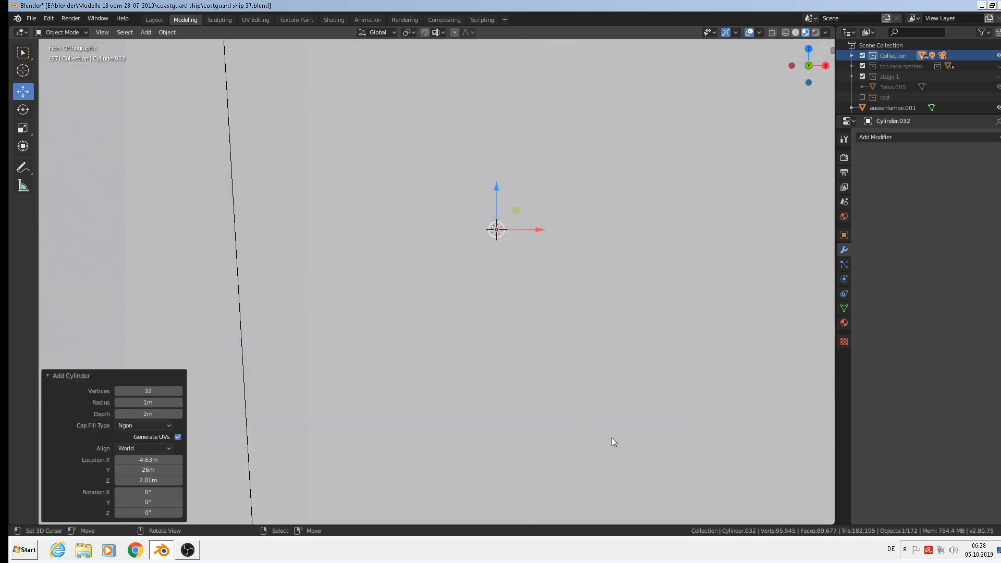
key(r)
key(x)
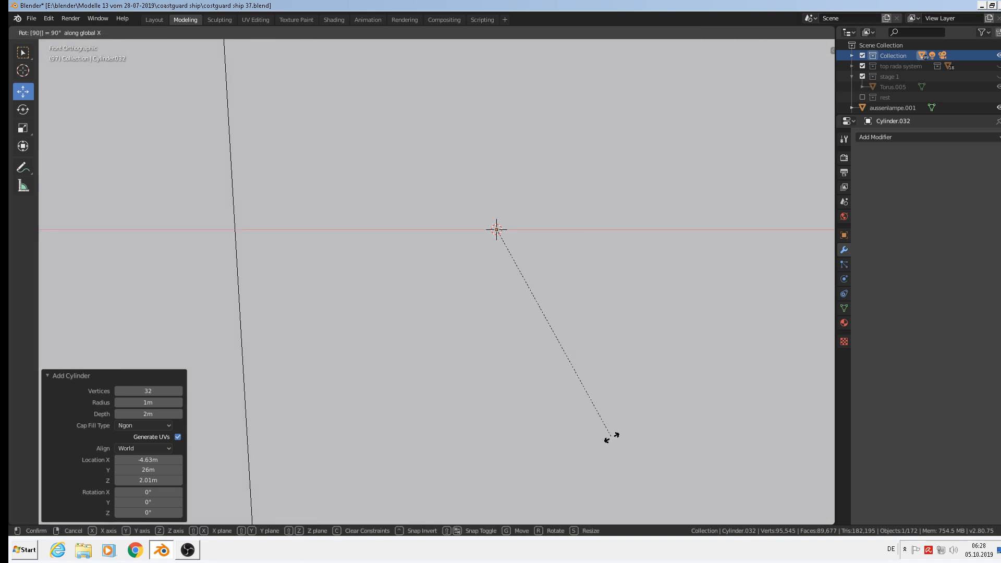
key(Return)
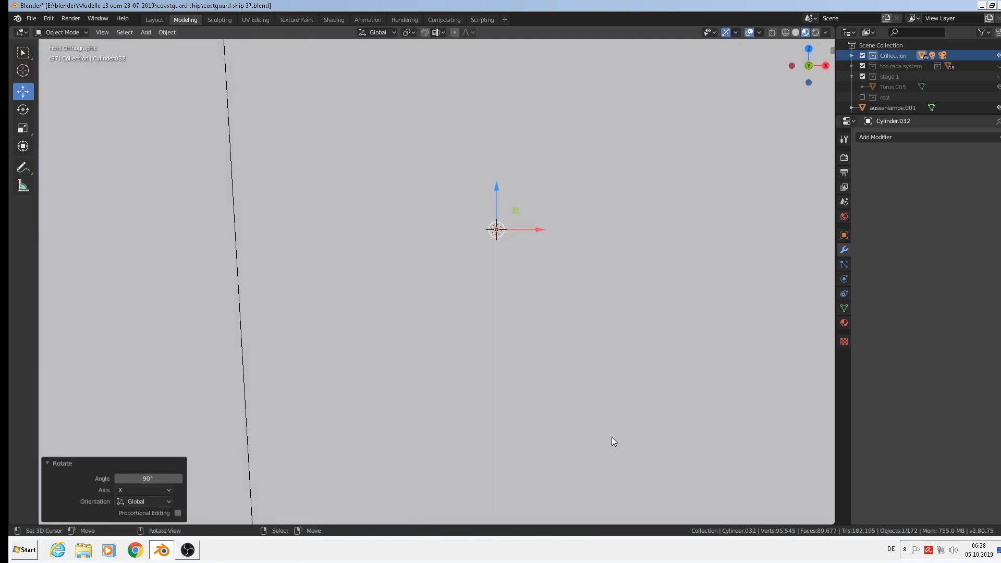
Step: Rotate the cylinder about X in further 90° turns until its round end faces the front view
key(r)
key(x)
key(Return)
click(612, 438)
scroll(631, 443, down, 12)
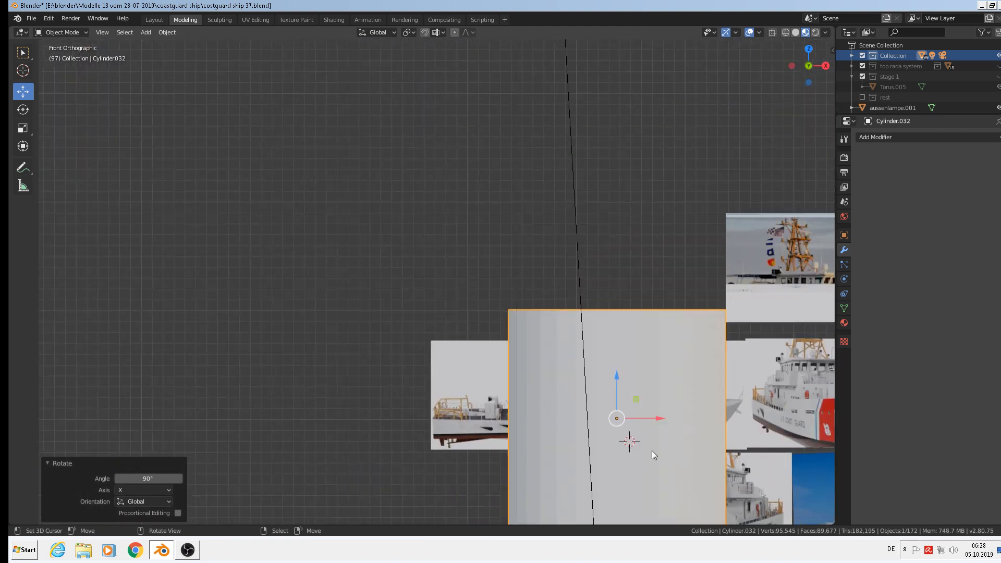
text(rx90)
key(Return)
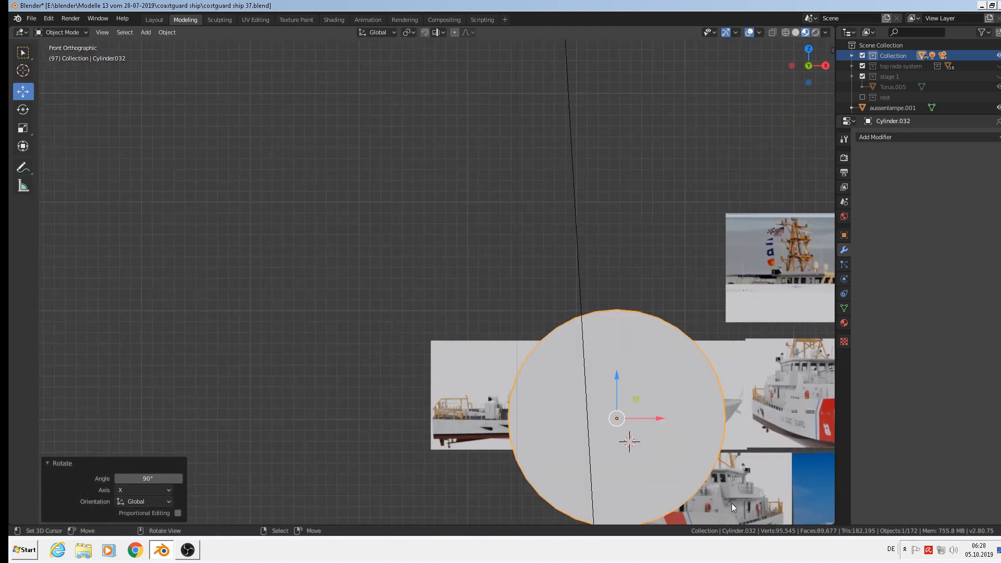
Step: Scale the cylinder down by about 0.121 and then 0.074 to roughly the size of the first porthole
key(s)
click(631, 429)
scroll(672, 433, up, 4)
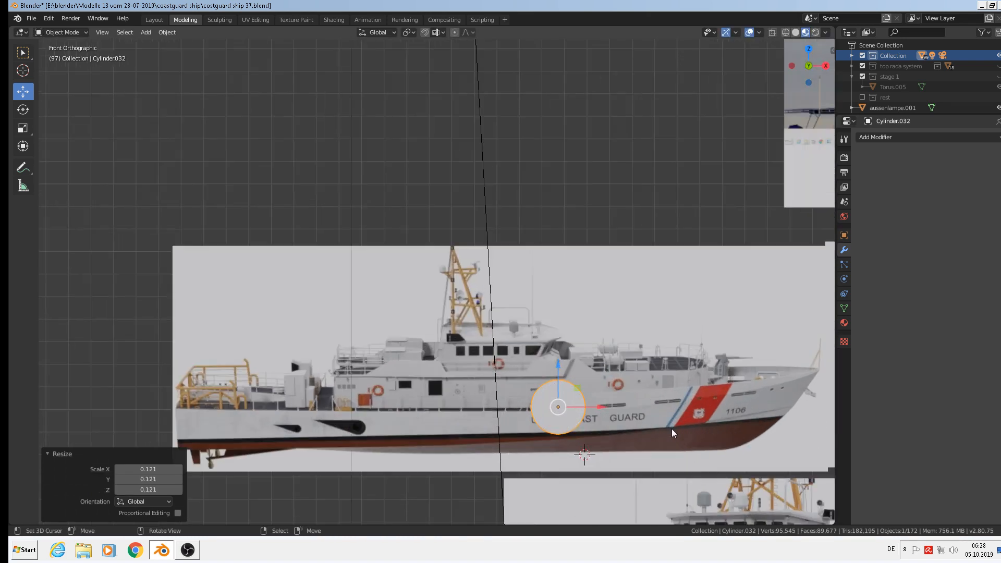
scroll(672, 433, up, 8)
key(s)
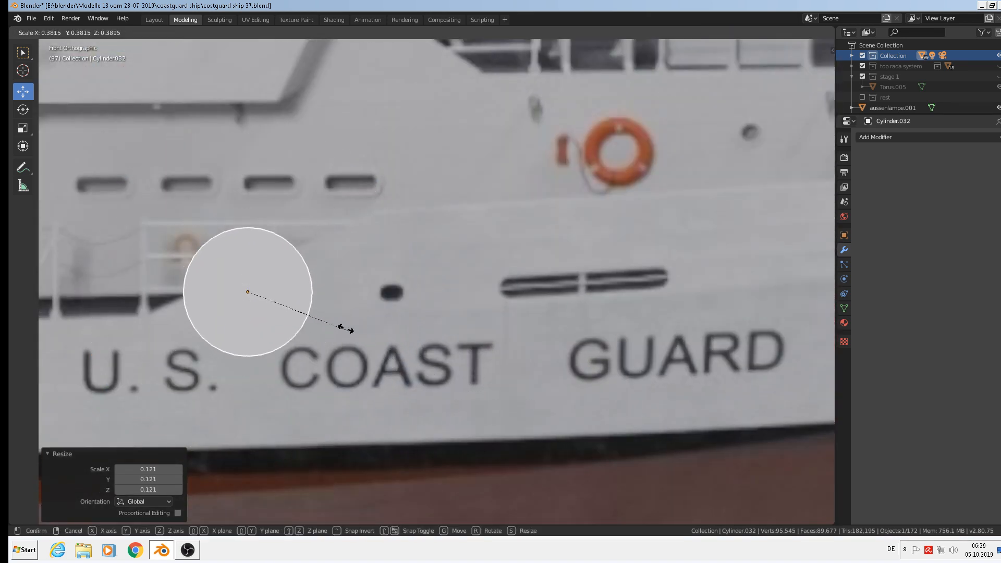
click(268, 299)
Step: Duplicate the cylinder onto the second porthole about 0.102 m along X, and again at the double slot's near end, about 0.087 m further
key(shift+d)
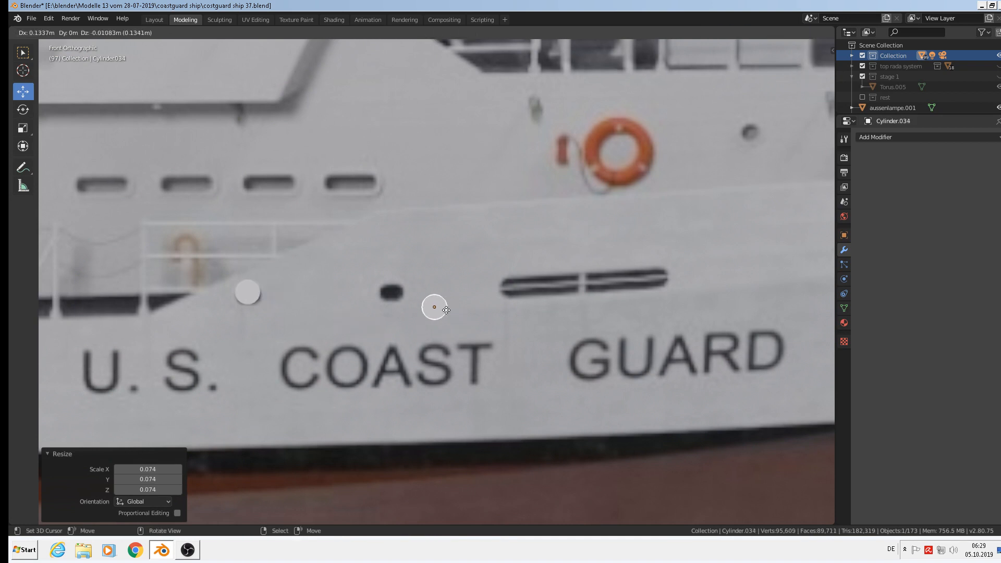
click(410, 301)
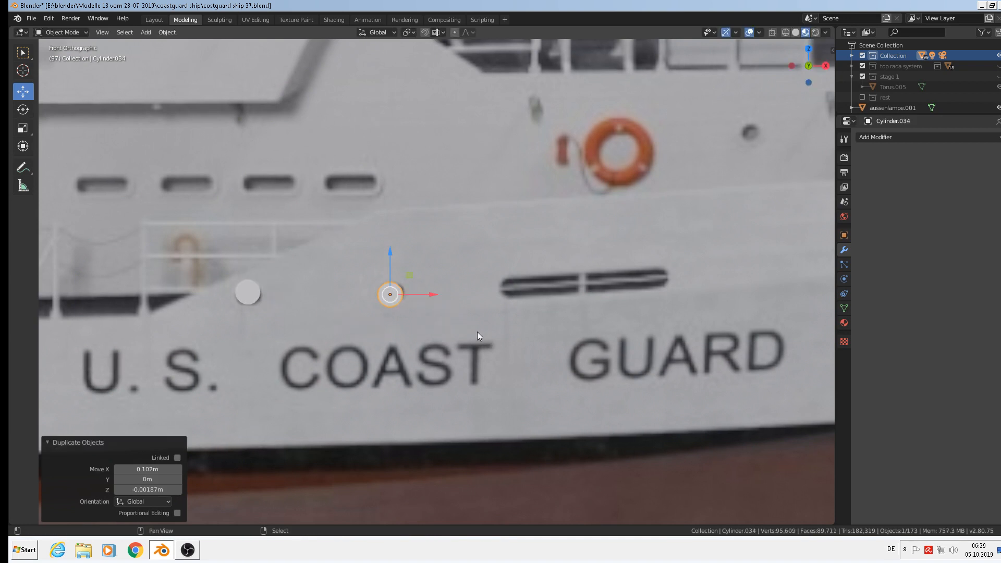
key(shift+d)
click(602, 329)
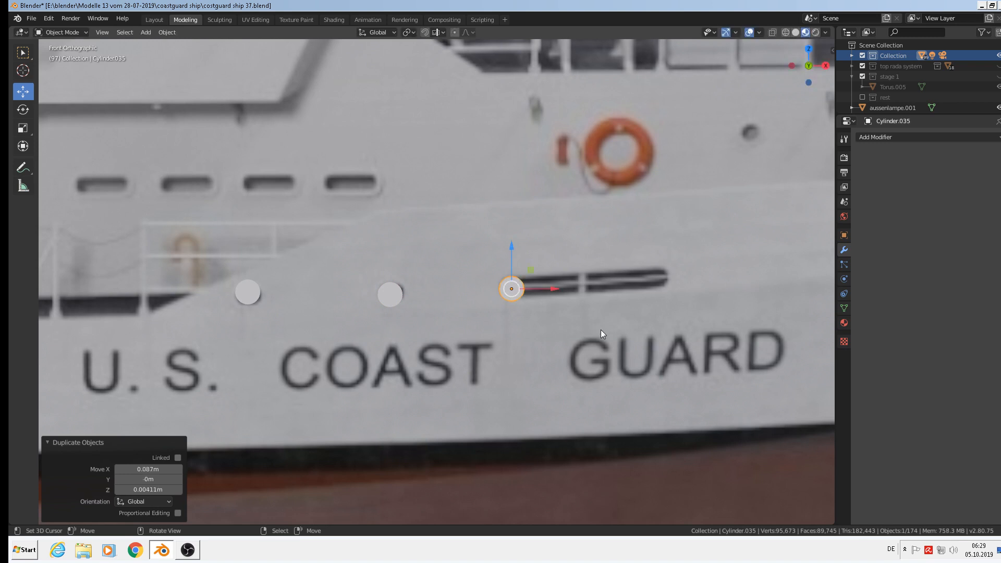
Step: Stretch the cylinder at the double slot into an elongated shape by moving its bow-side half of vertices about 0.103 m along X
shift+middle_drag(628, 340, 453, 416)
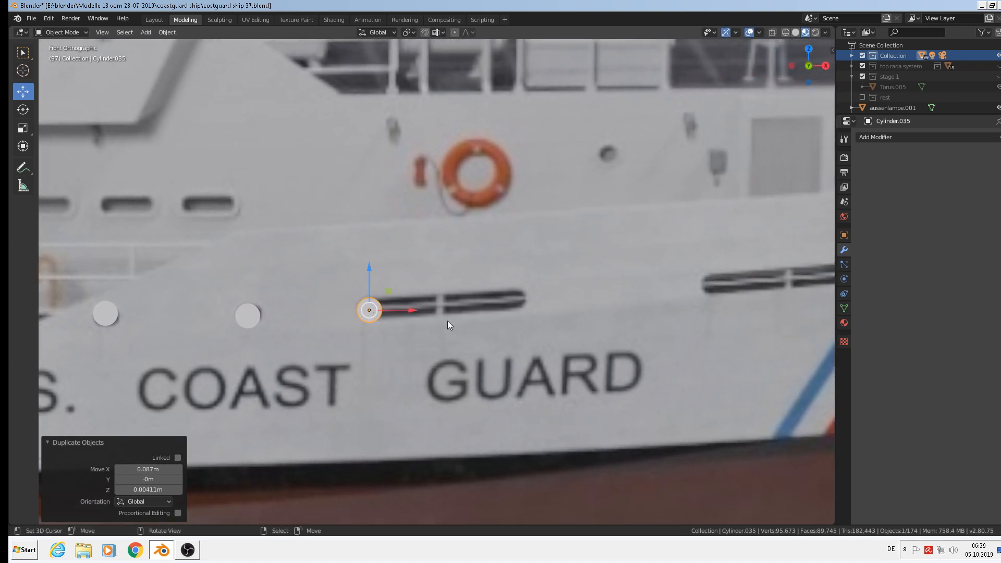
key(Tab)
scroll(390, 327, up, 6)
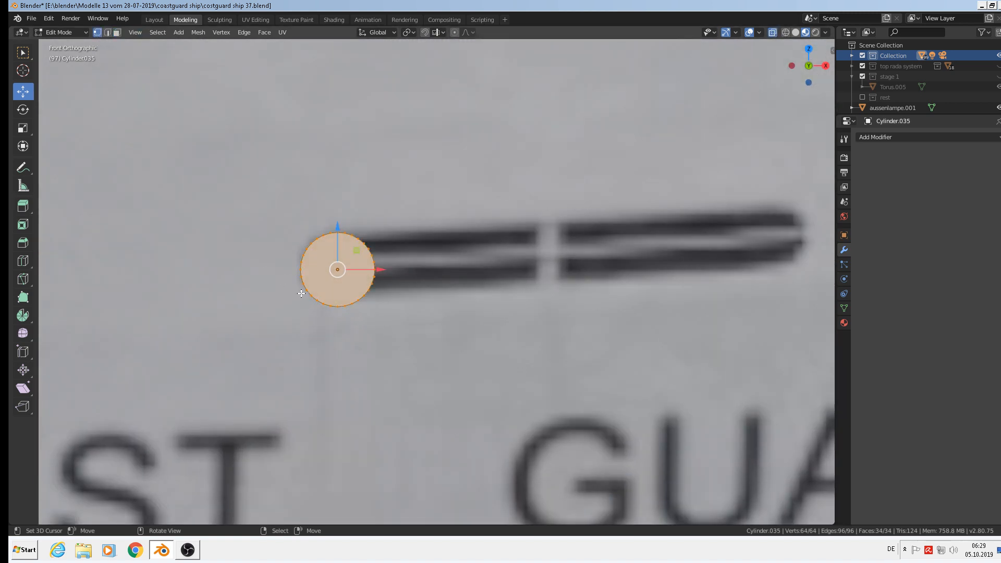
scroll(301, 293, up, 3)
key(alt+a)
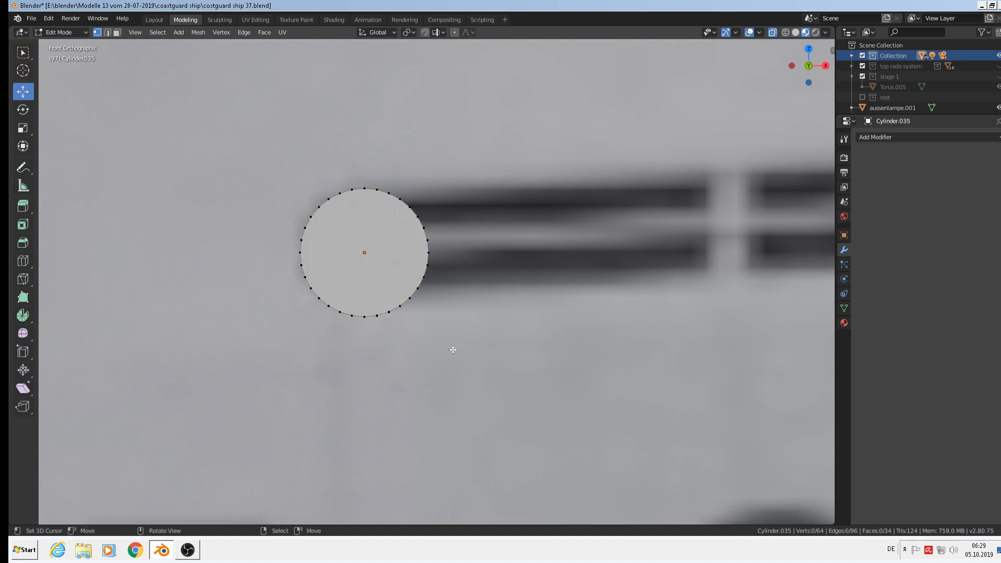
key(b)
drag(489, 356, 371, 155)
scroll(585, 398, down, 5)
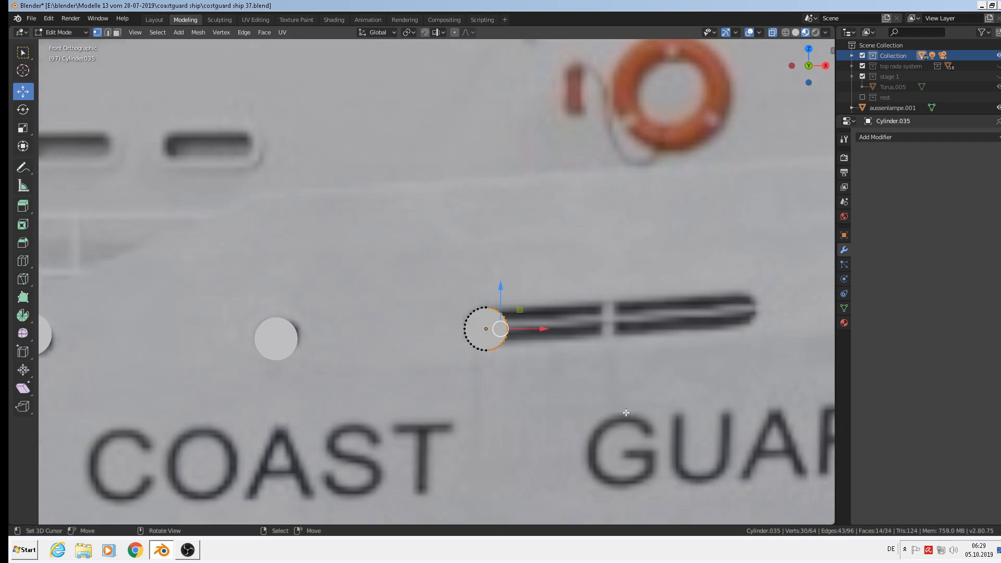
drag(548, 331, 797, 351)
scroll(772, 380, down, 6)
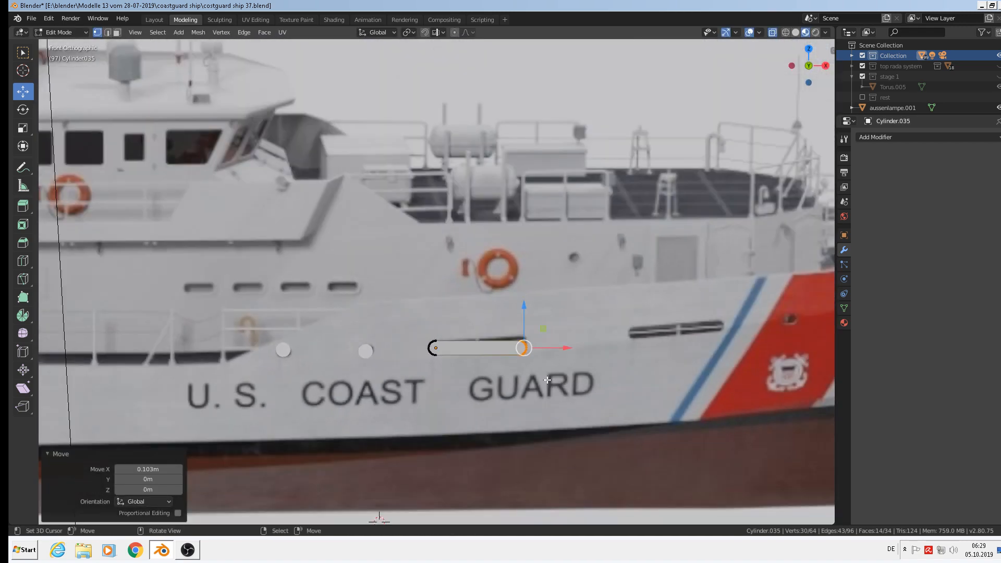
Step: Duplicate the elongated slot onto the next double slot, about 0.248 m along X, and onto the bow slot, about 0.332 m further
key(Tab)
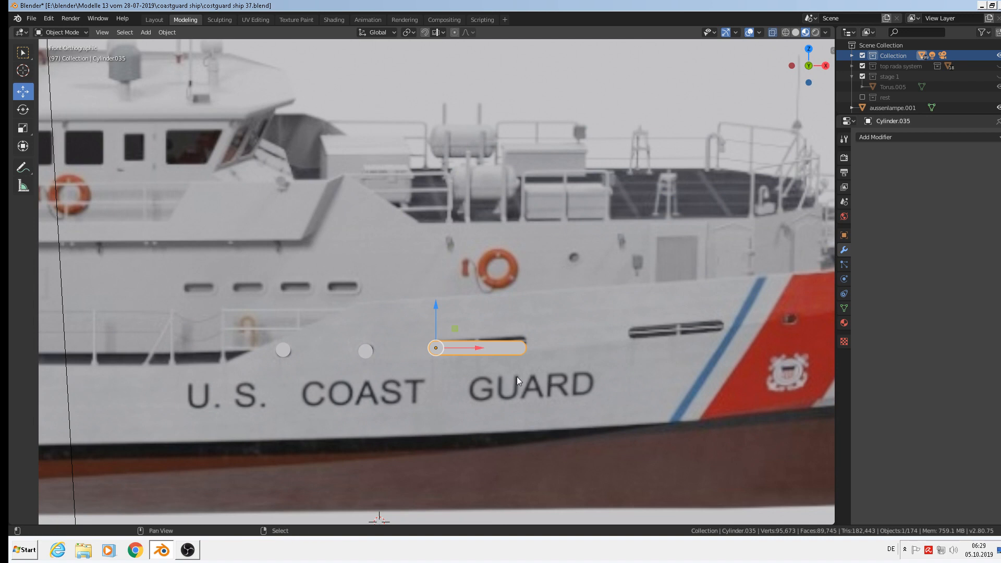
key(shift+d)
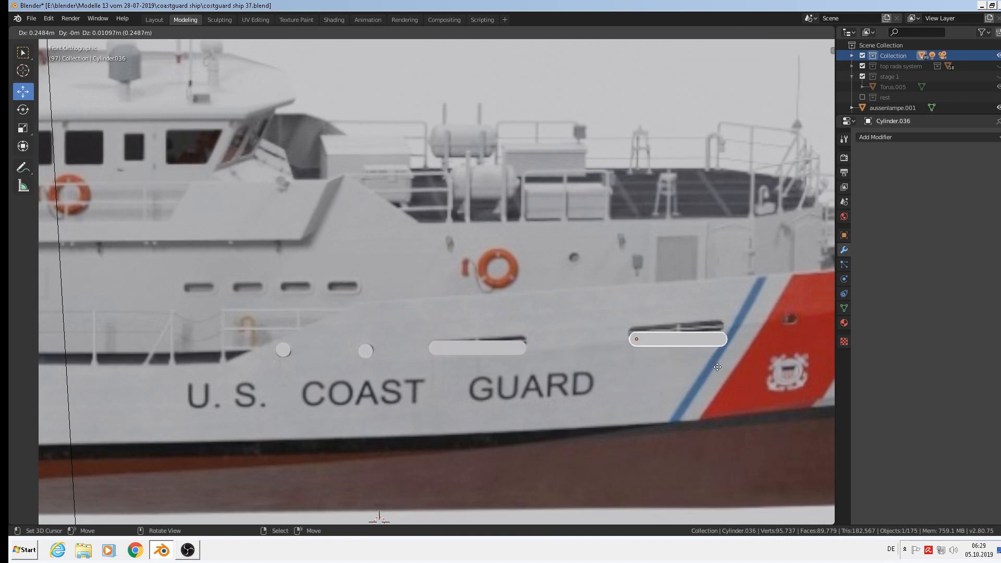
click(715, 369)
shift+middle_drag(500, 357, 389, 398)
scroll(471, 411, down, 2)
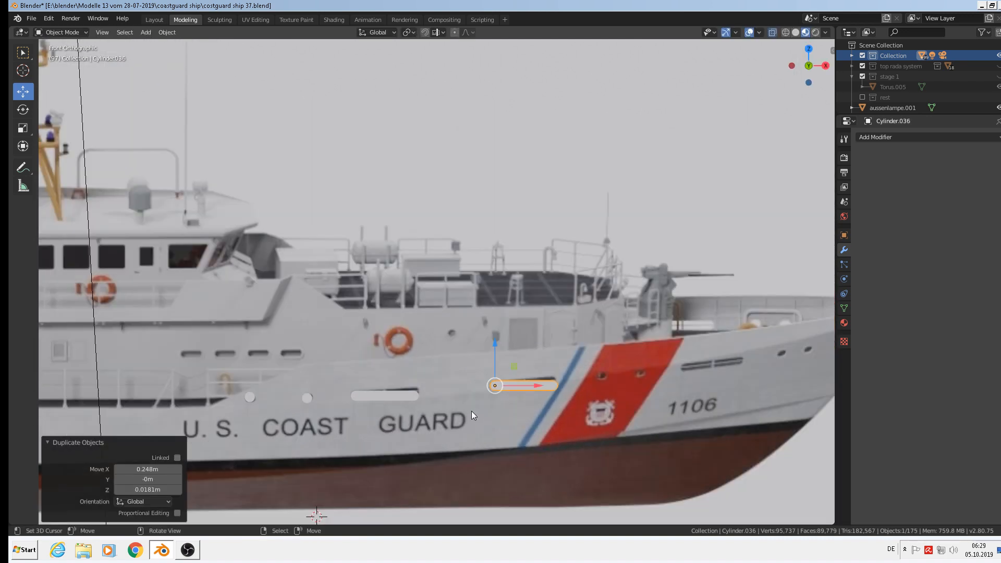
key(shift+d)
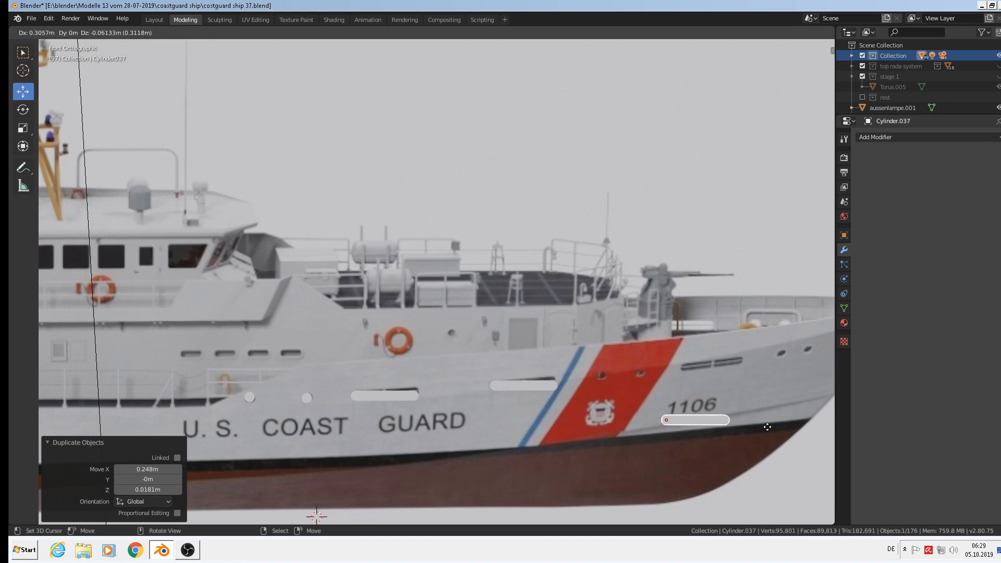
click(705, 384)
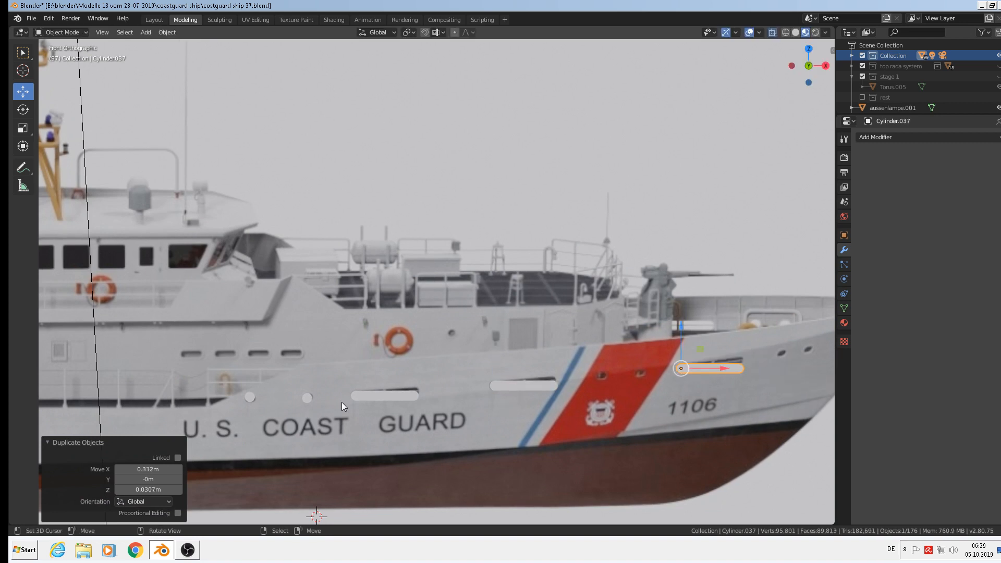
Step: Duplicate the first round porthole cylinder about 0.622 m along X onto the red stripe, and again 0.0734 m further onto its second porthole
click(252, 398)
key(shift+d)
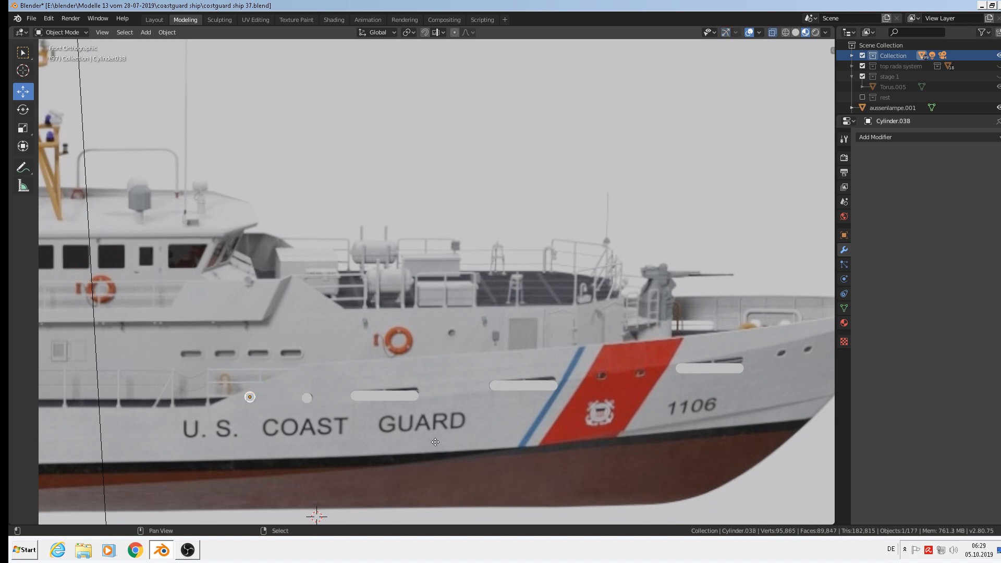
click(646, 385)
key(shift+d)
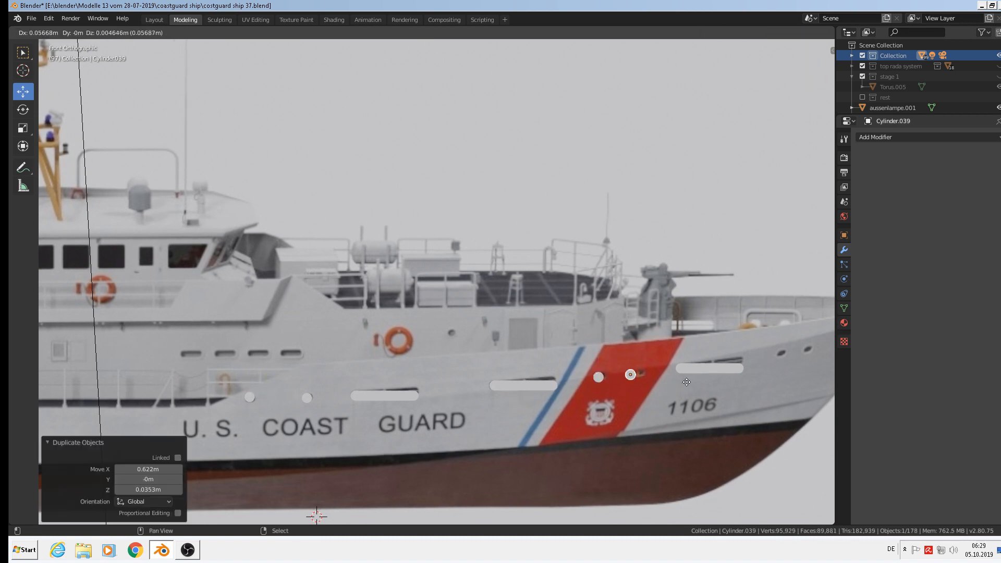
click(697, 382)
Step: Duplicate the round cylinder onto the two bow portholes, about 0.256 m and another 0.0409 m along X, following the hull's upward slope
key(shift+d)
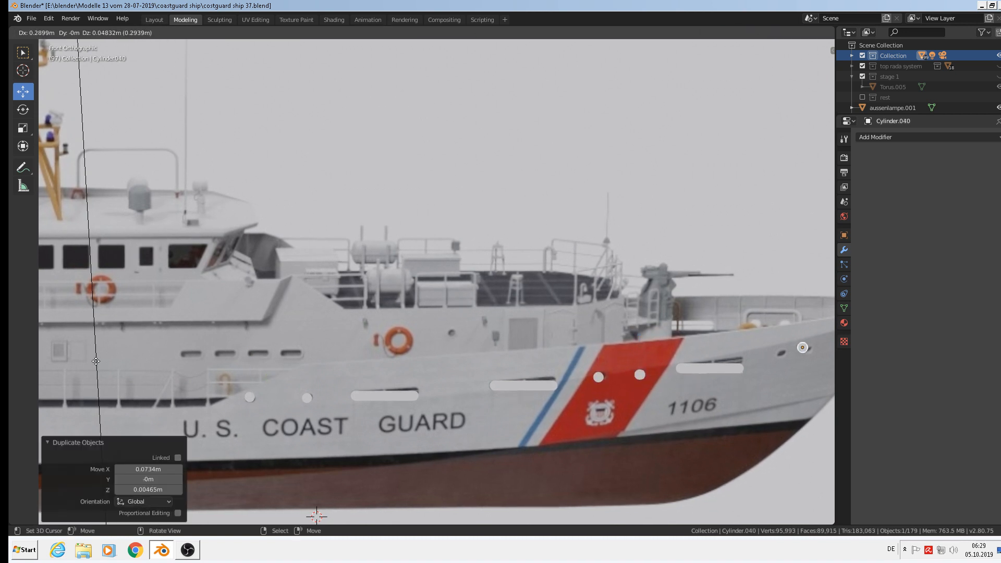
click(80, 370)
key(shift+d)
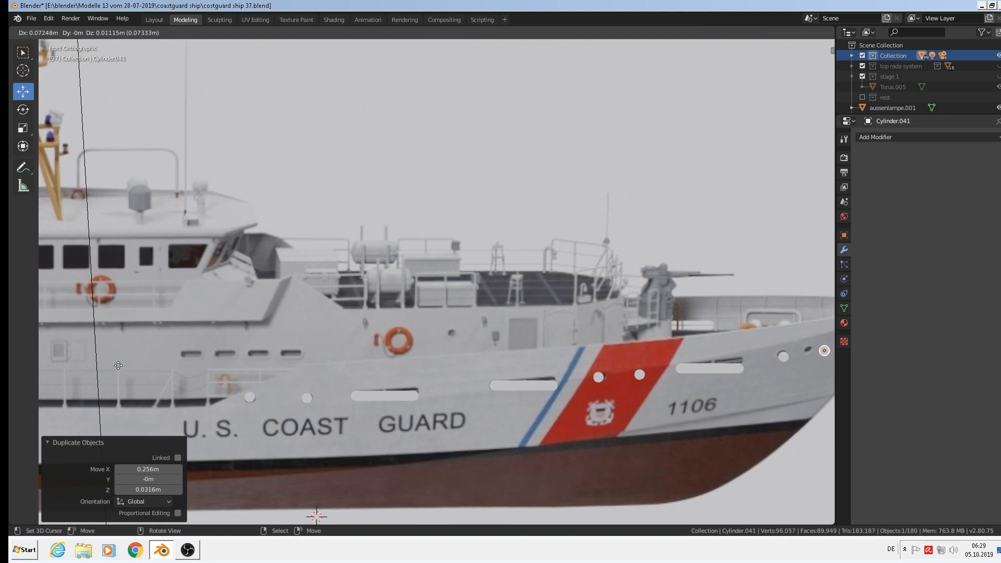
click(105, 366)
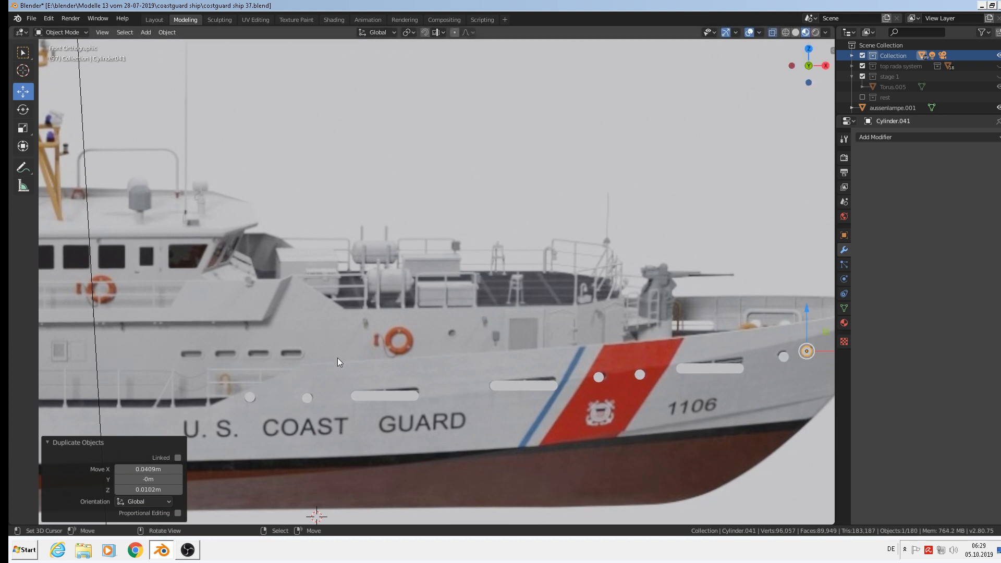
Step: Duplicate the round cylinder onto the larger teardrop opening near the stern, about -0.897 m along X and -0.0948 m along Z
scroll(337, 358, down, 4)
scroll(212, 396, up, 3)
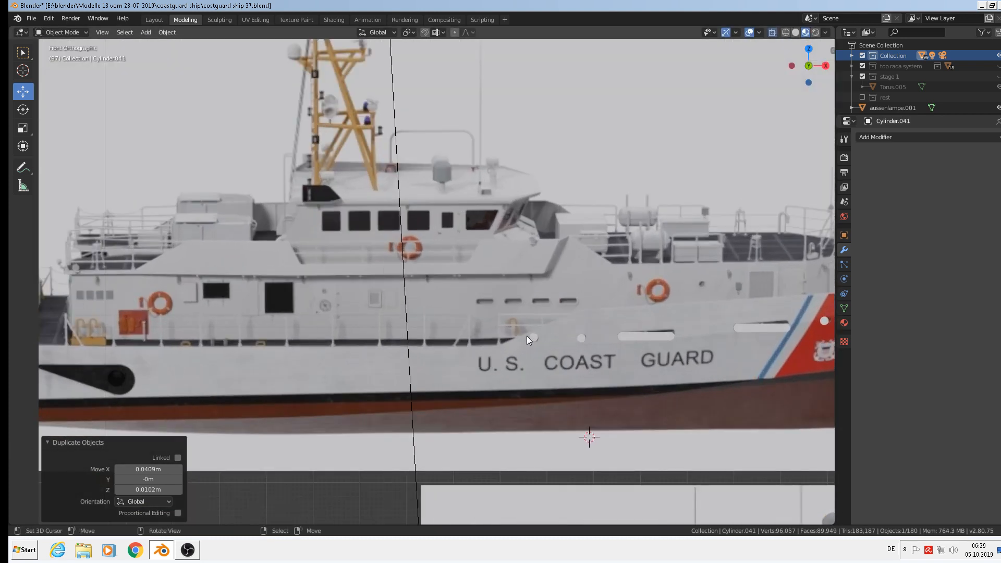
key(shift+d)
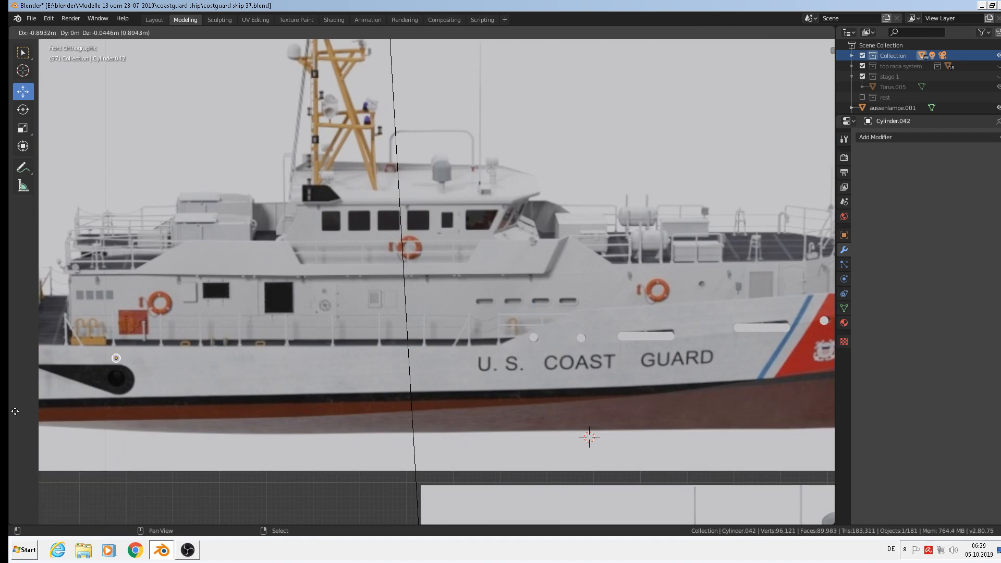
click(107, 420)
Step: Enlarge the cylinder at the large stern opening by about 2.209, recenter it slightly higher, and fine-tune its size by 0.929
scroll(117, 413, down, 3)
scroll(262, 397, up, 2)
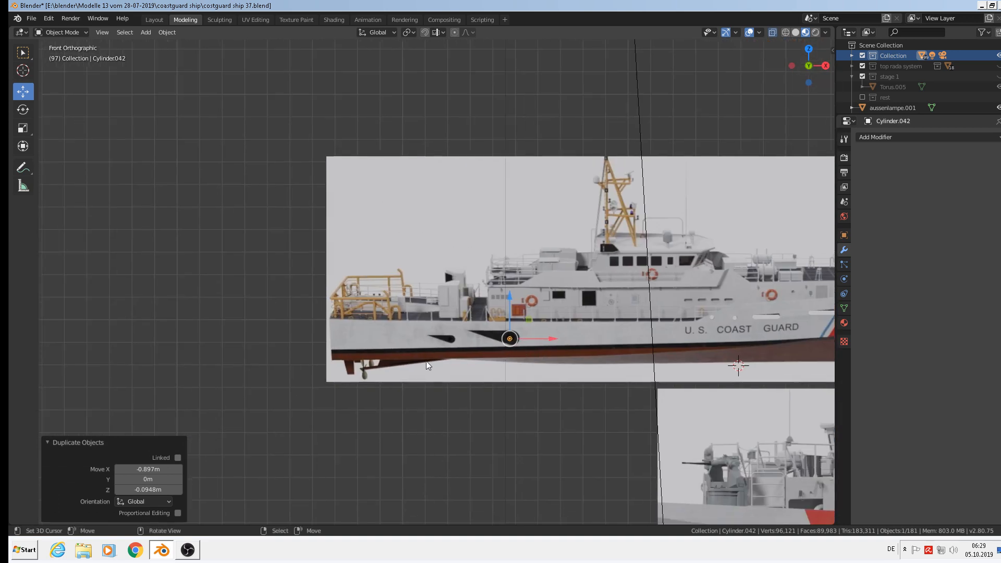
scroll(470, 359, up, 6)
key(s)
click(732, 380)
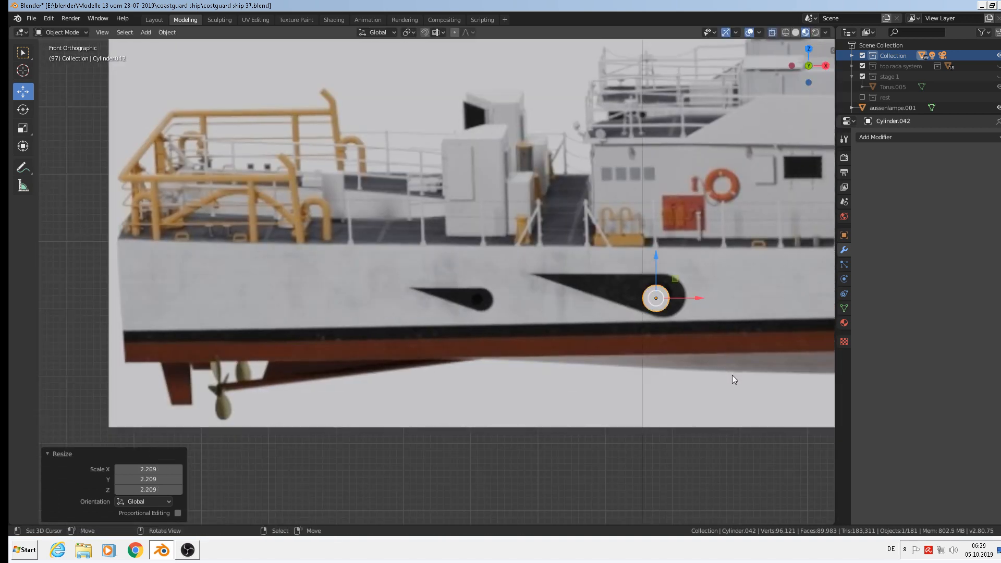
key(g)
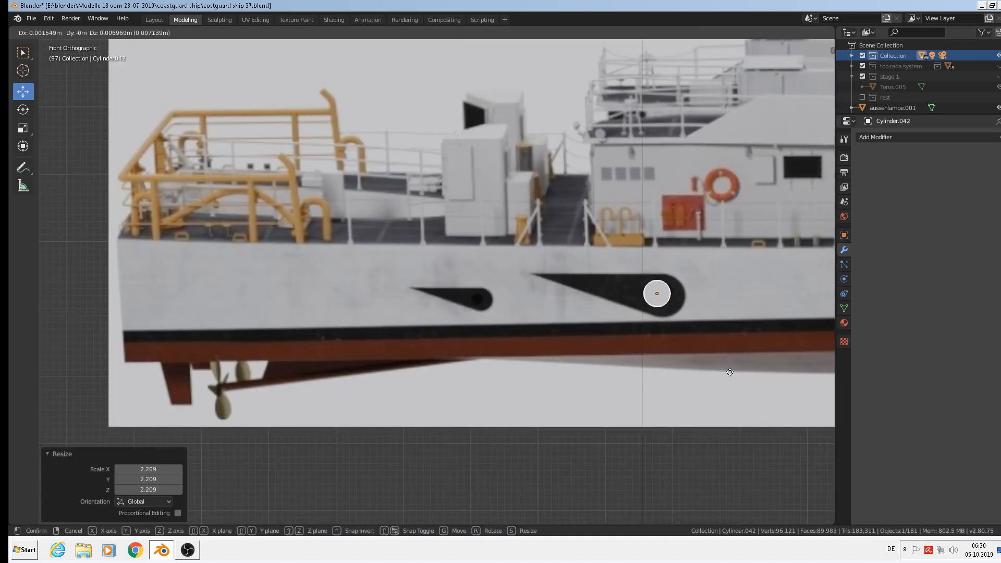
key(s)
click(722, 369)
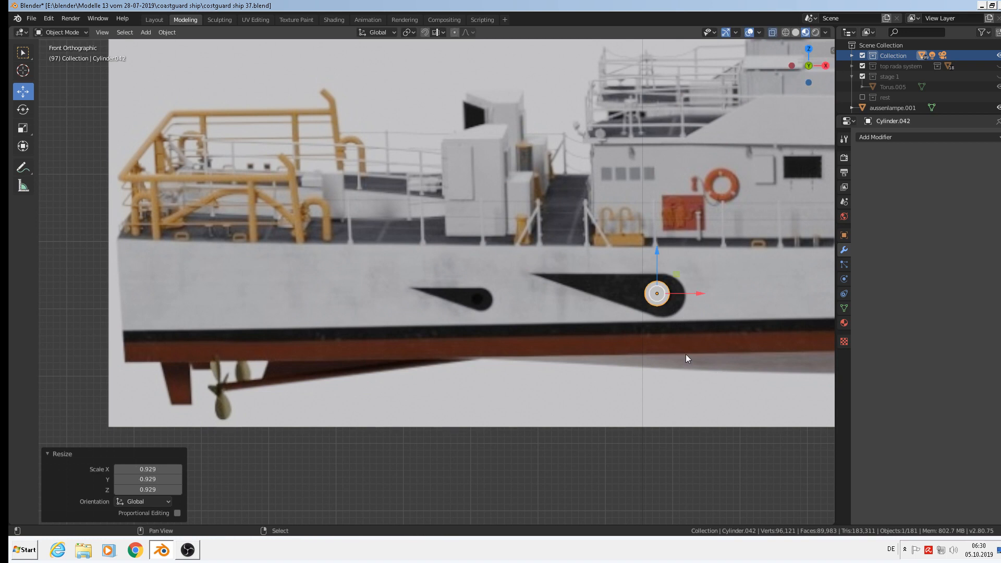
Step: Duplicate that cylinder onto the smaller stern opening, about -0.267 m along X, and scale the copy by about 0.449
key(shift+d)
click(509, 361)
key(s)
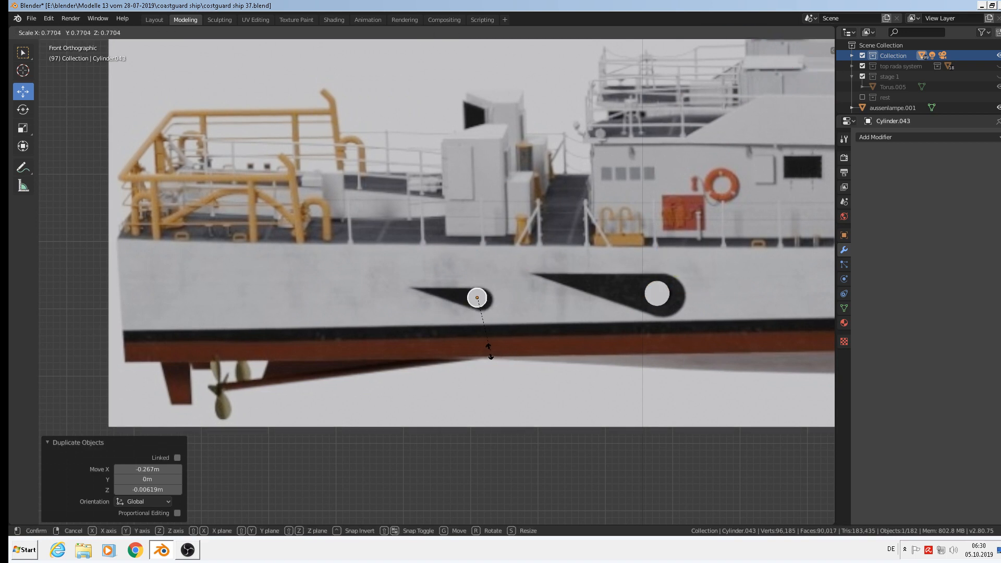
click(484, 329)
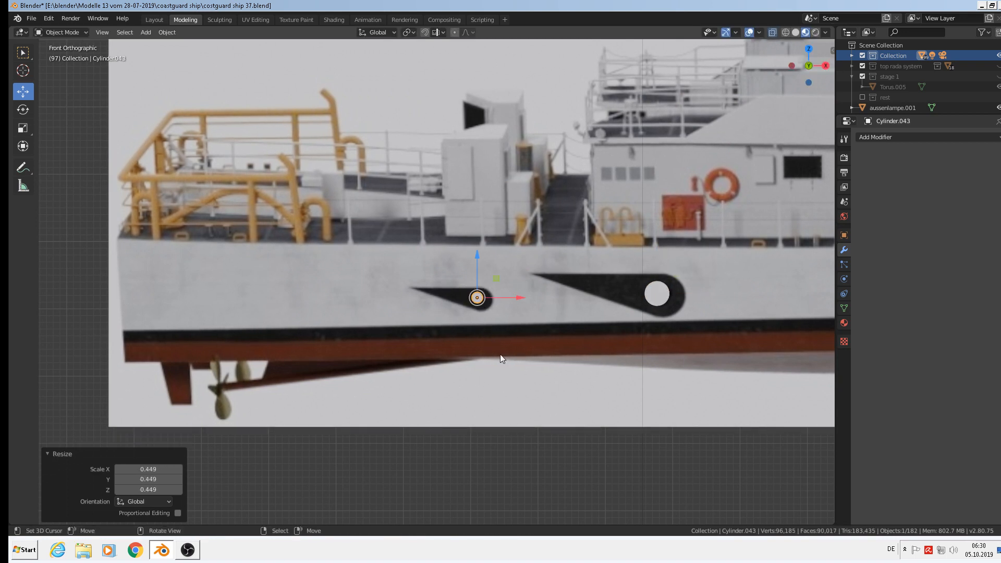
Step: Move the reference photo below the side view clear of the work area, about 3.57 m along X and 3.5 m up
scroll(511, 373, down, 10)
scroll(342, 350, down, 5)
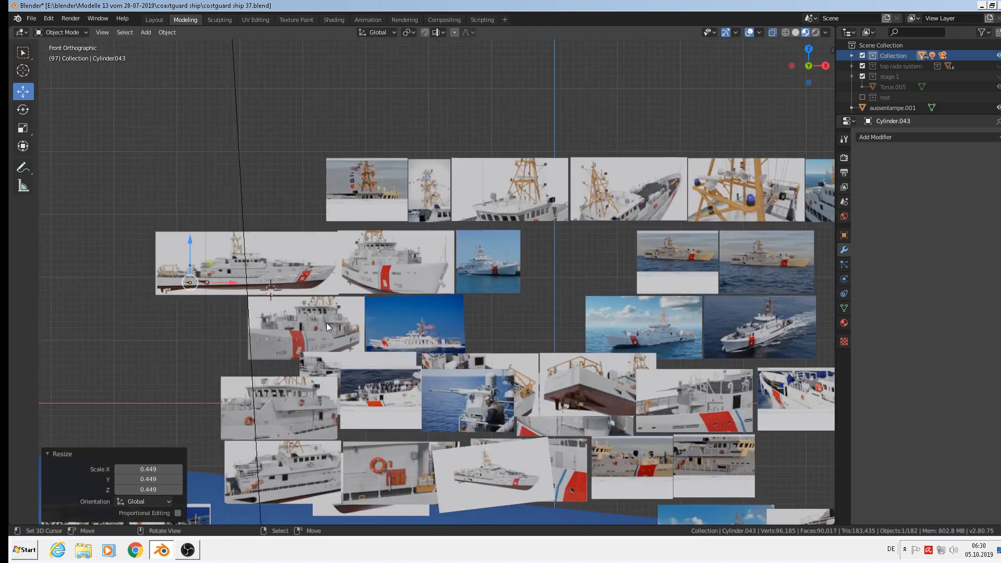
click(327, 324)
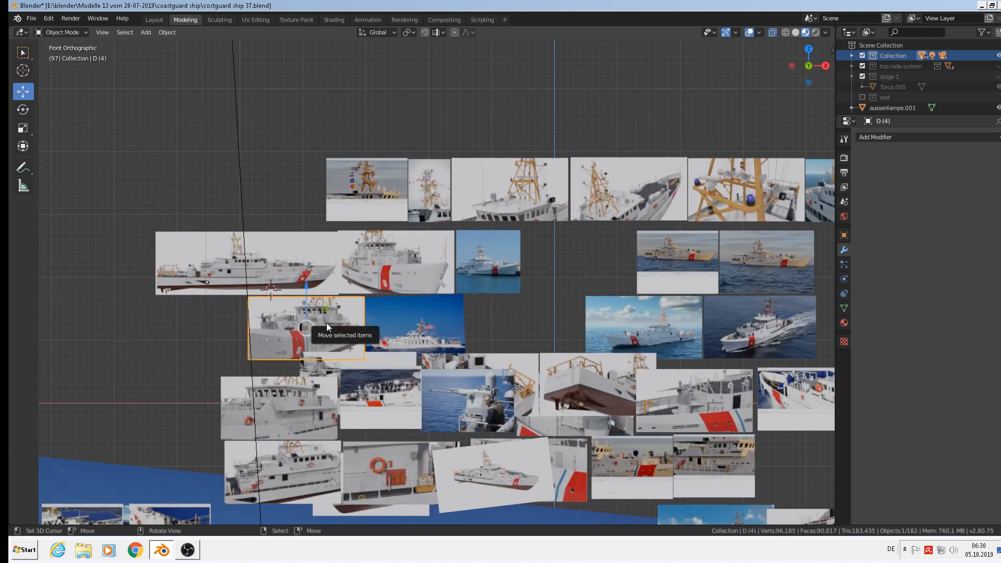
drag(327, 323, 551, 104)
Step: Move the hull about -18.6 m along X and 6.46 m up, shift it another -0.427 m along Z below the side-view photo, and deselect it
scroll(561, 319, down, 6)
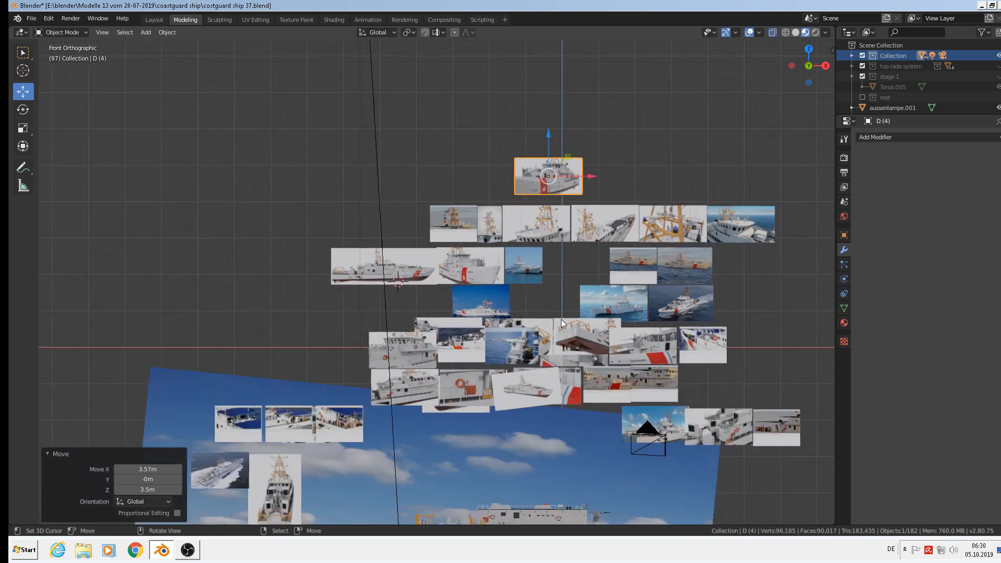
click(704, 414)
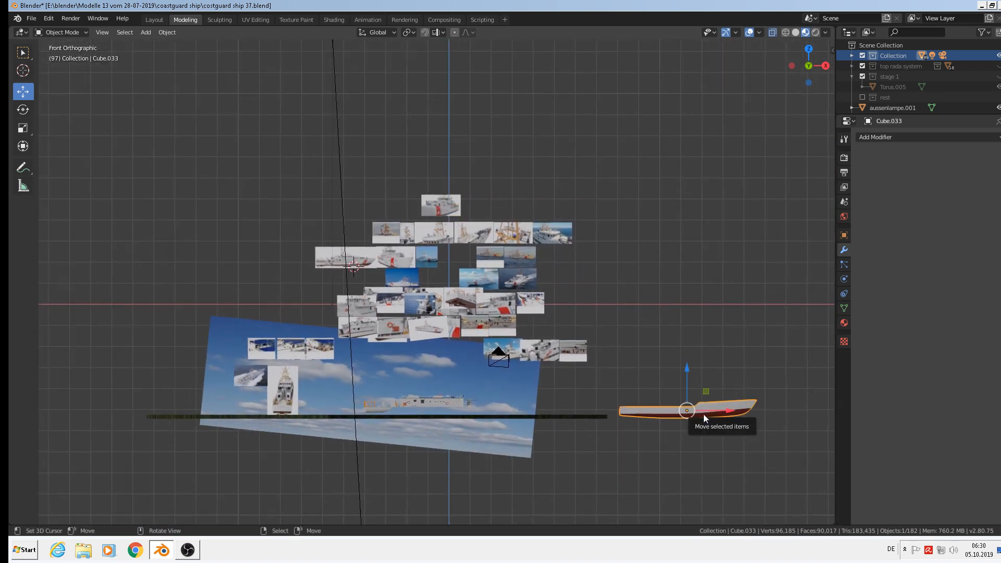
drag(703, 414, 314, 283)
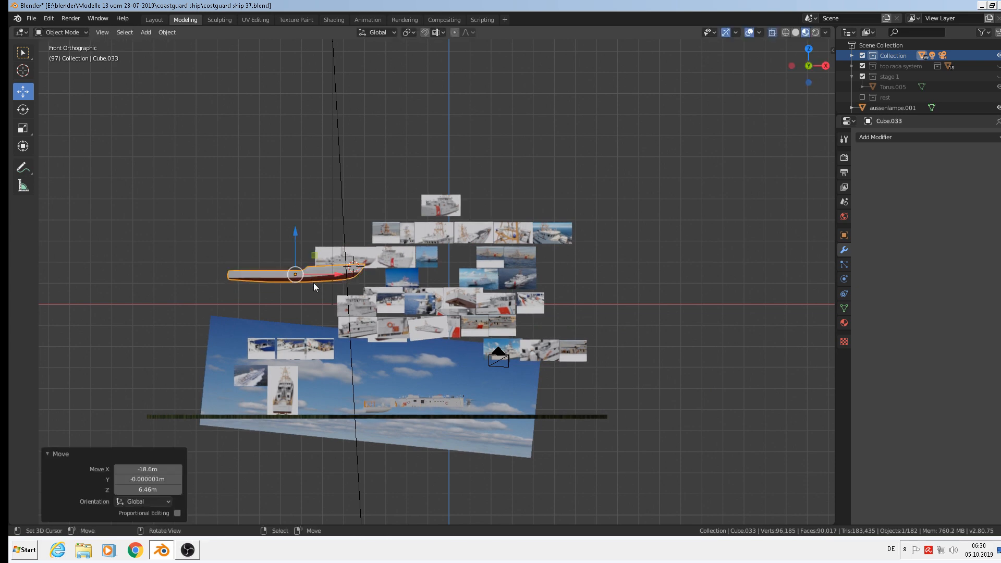
scroll(313, 282, up, 8)
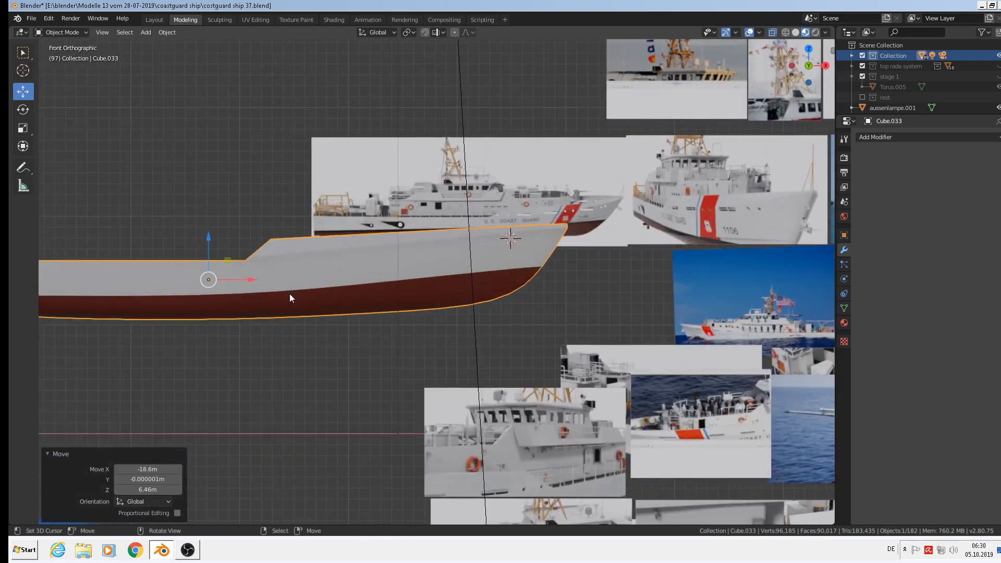
drag(289, 295, 284, 342)
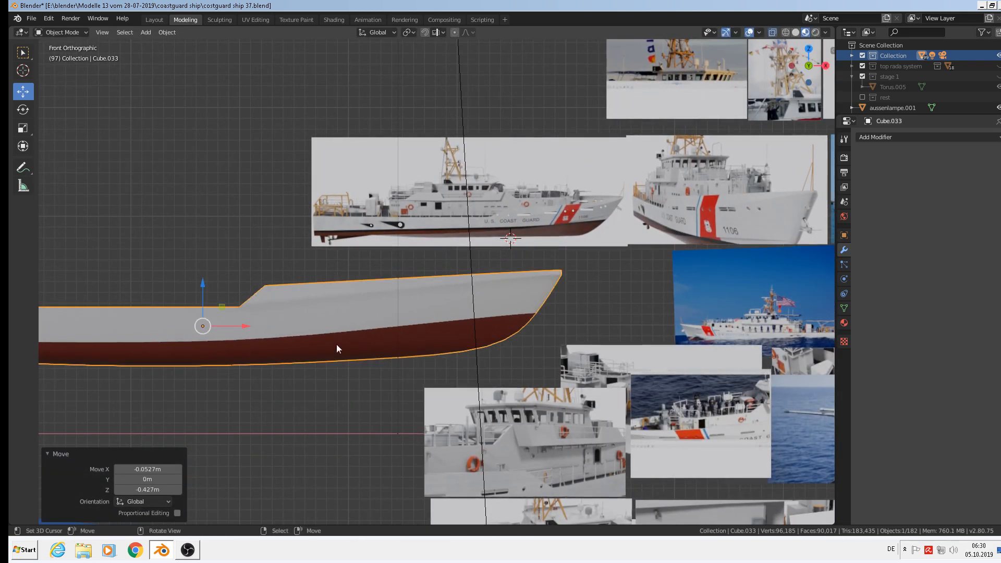
click(593, 270)
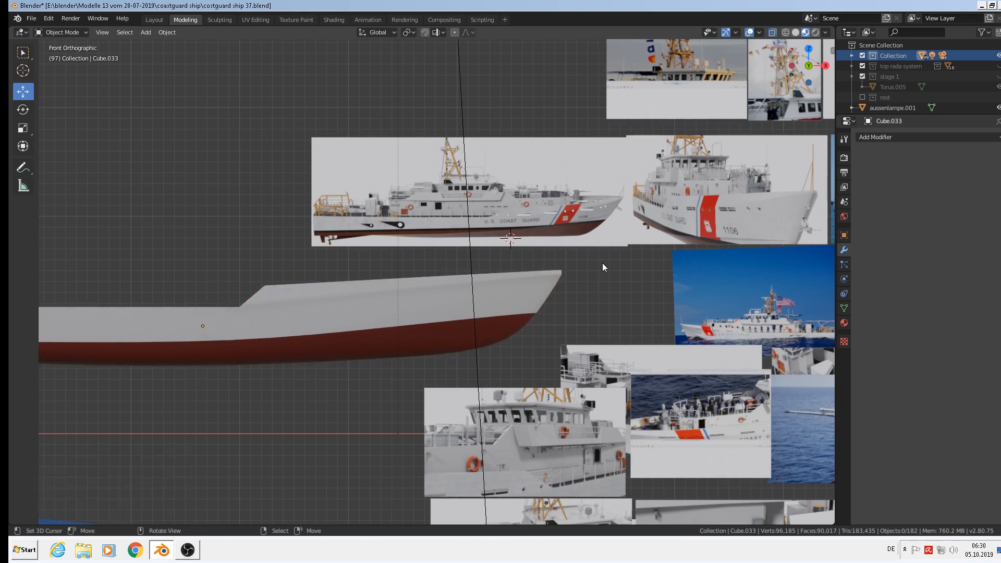
Step: Box-select the side-view photo with its cylinders, drop the light from the selection, and move the group along negative X above the hull
key(n)
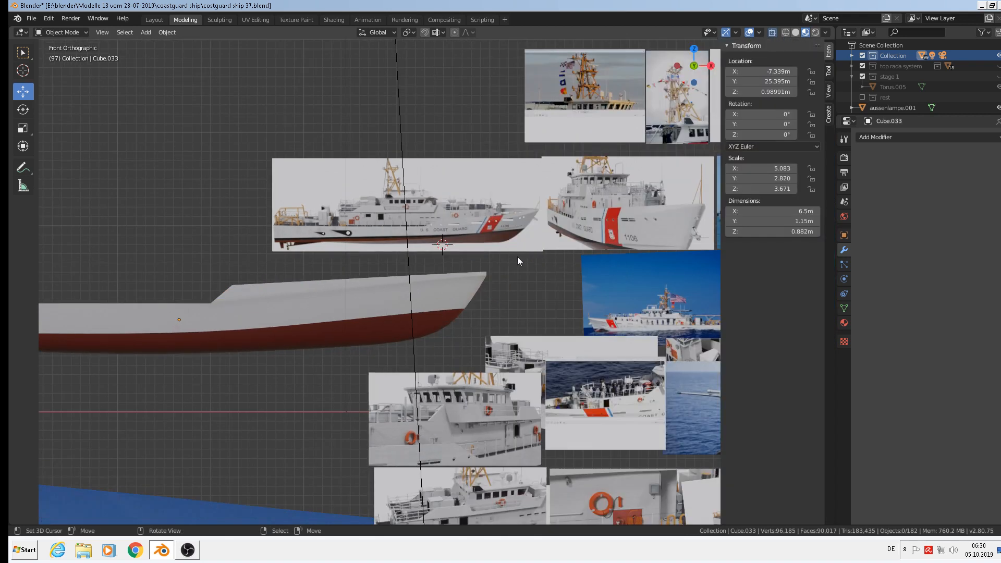
key(b)
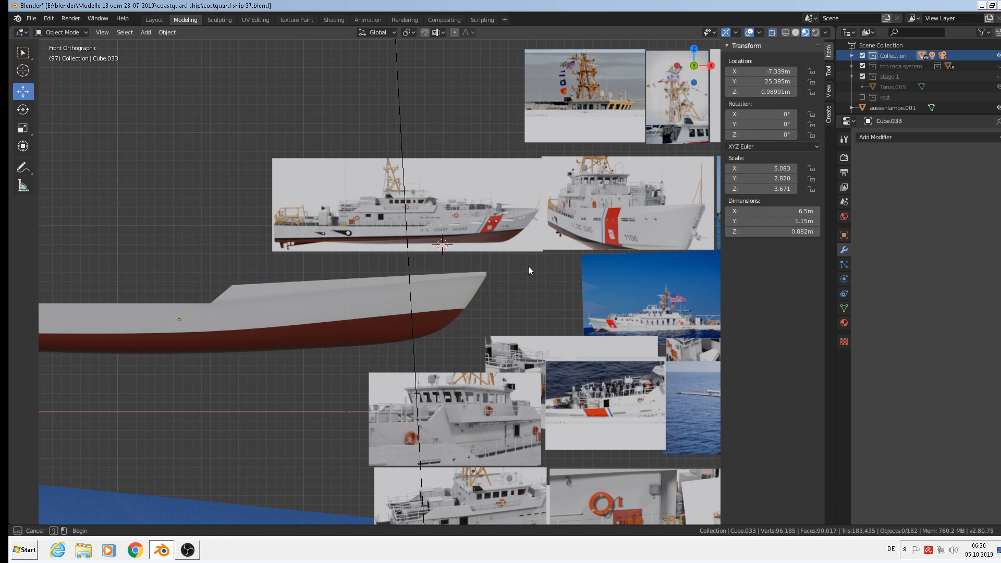
drag(528, 266, 266, 141)
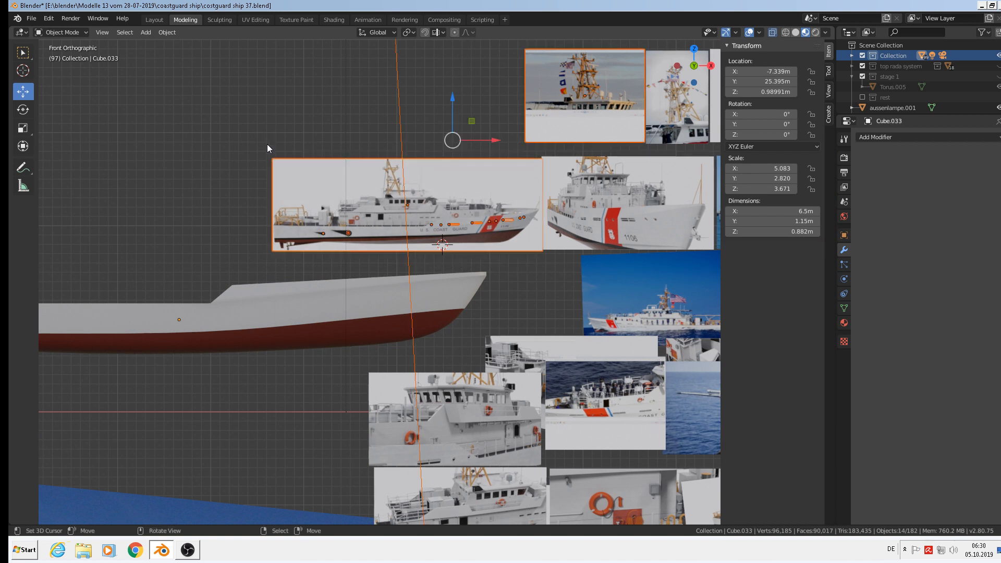
shift+click(399, 112)
shift+click(399, 111)
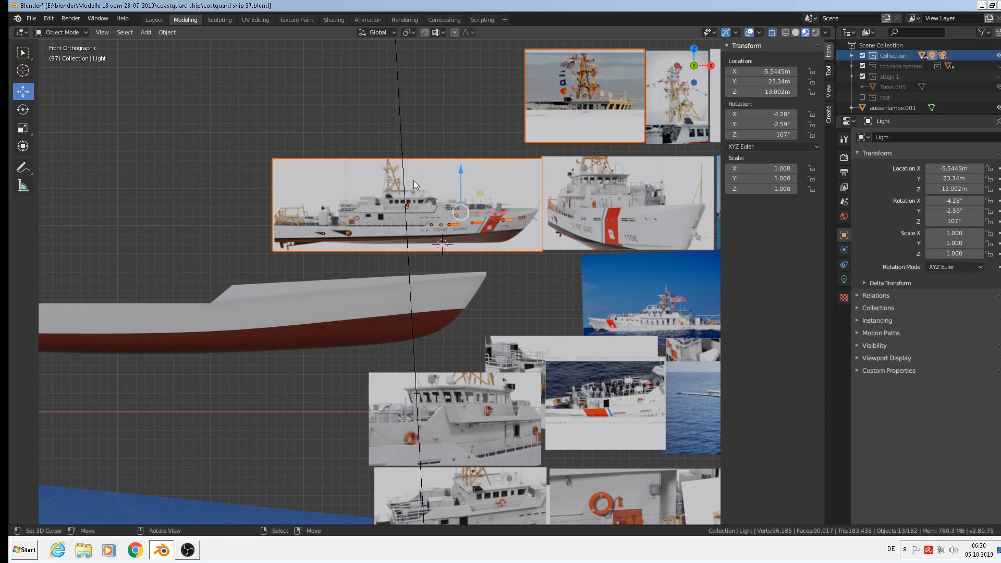
drag(503, 215, 291, 216)
Step: Remove the mast photo from the selection and scale the side-view photo together with its cylinders by about 1.730 toward the hull's length
shift+click(346, 105)
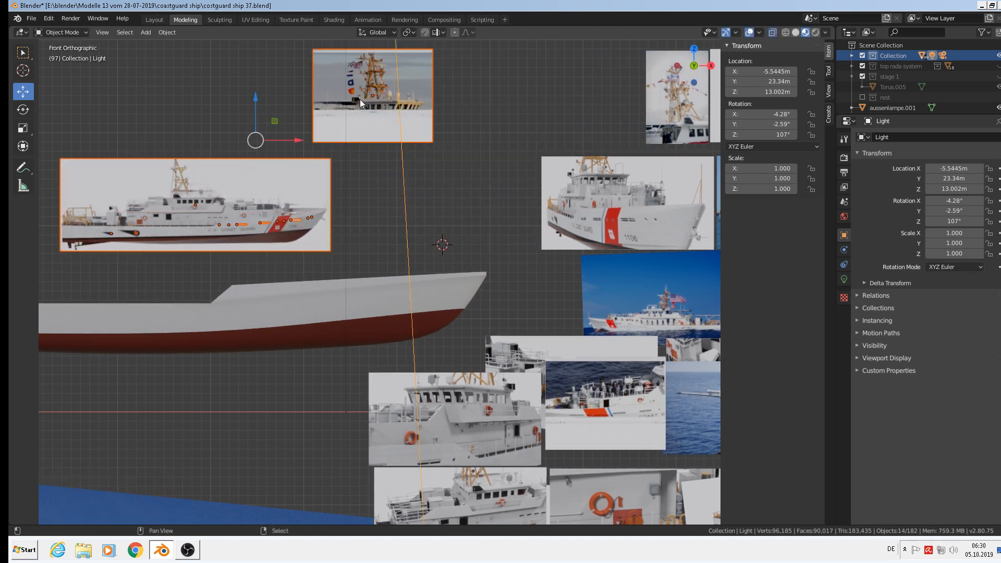
shift+click(361, 100)
shift+click(362, 101)
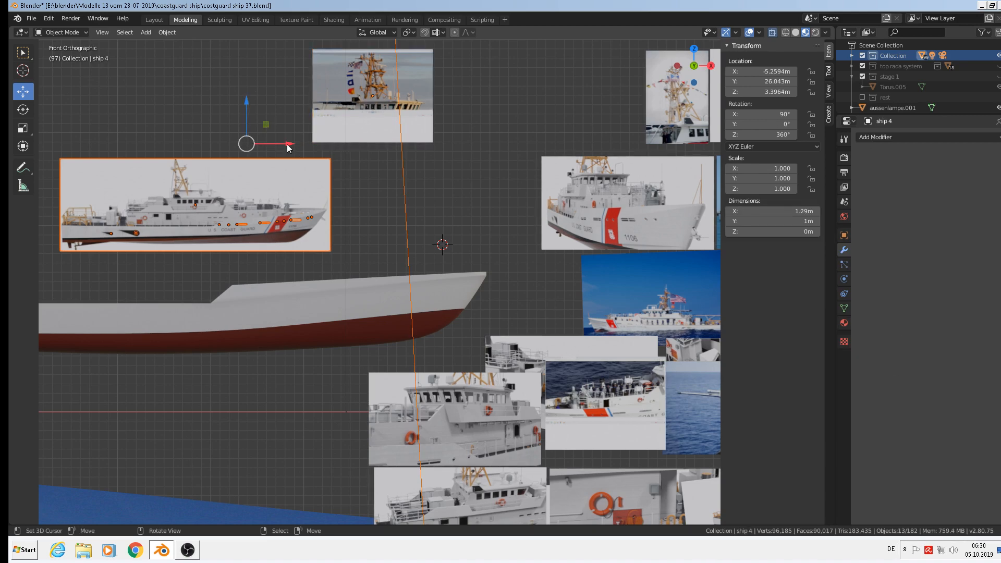
shift+middle_drag(530, 273, 662, 257)
key(s)
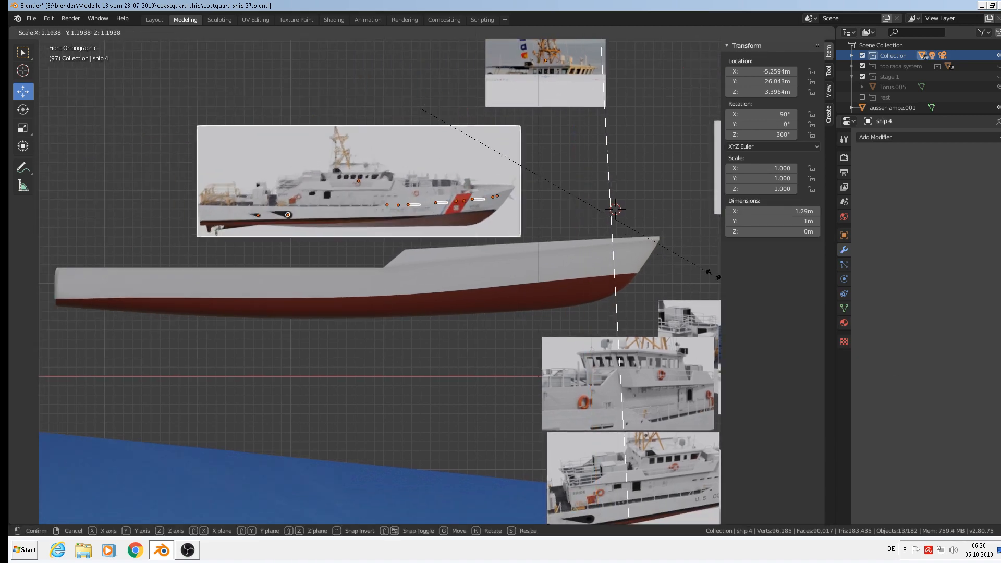
click(184, 307)
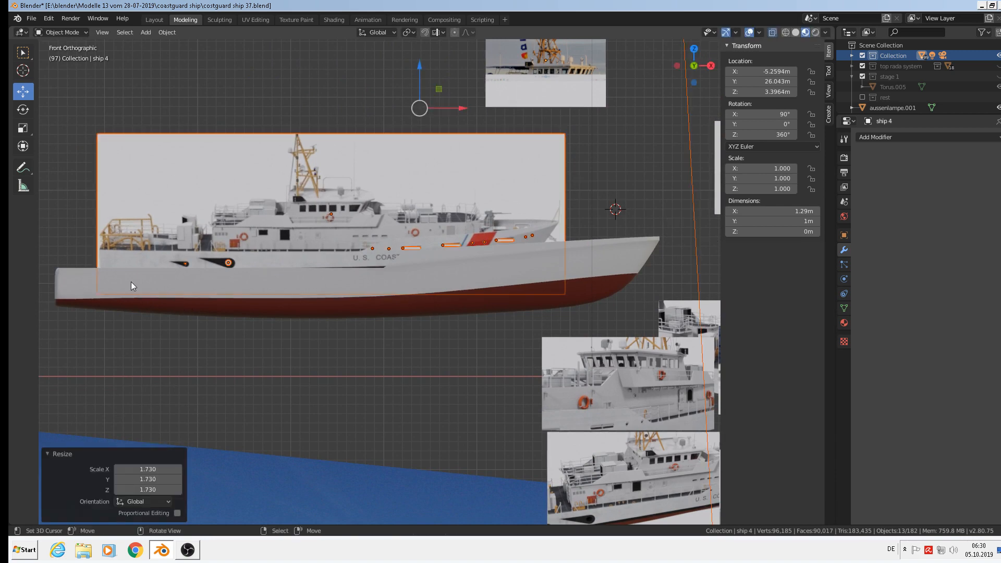
scroll(581, 217, down, 6)
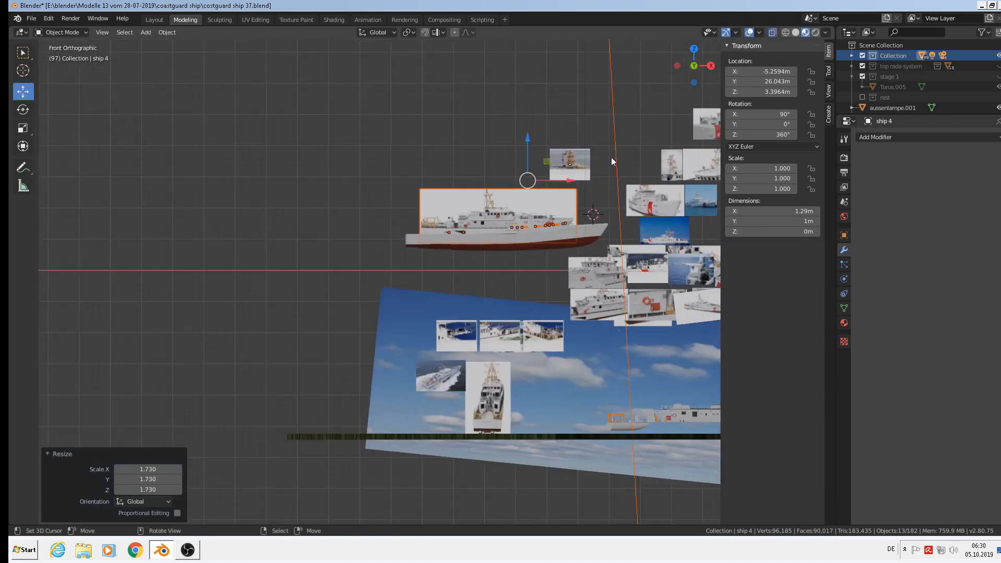
Step: Drop the light from the selection, scale the side-view photo with its cylinders by 1.362, and move the group 0.552 m along X
click(617, 130)
key(s)
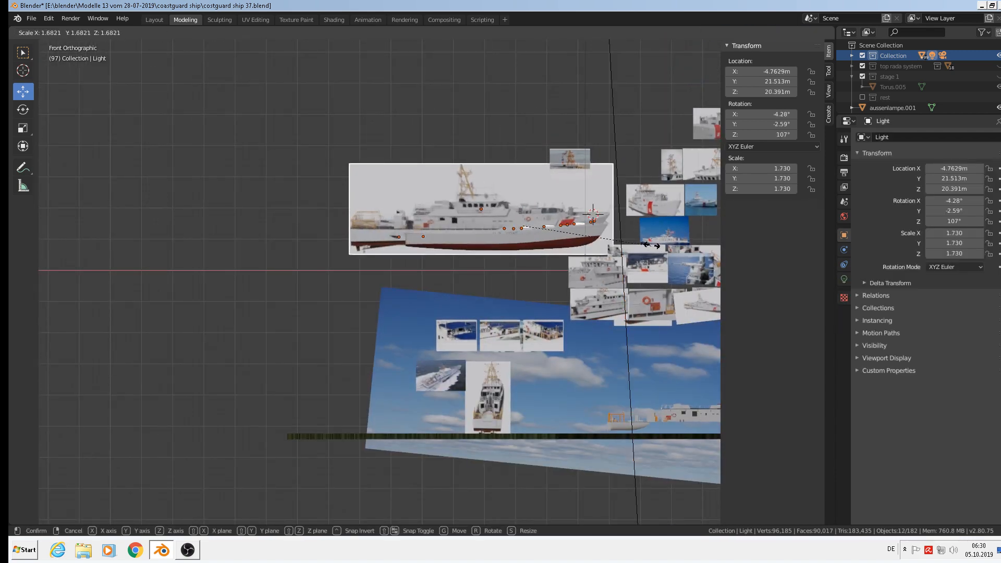
click(555, 208)
key(g)
key(x)
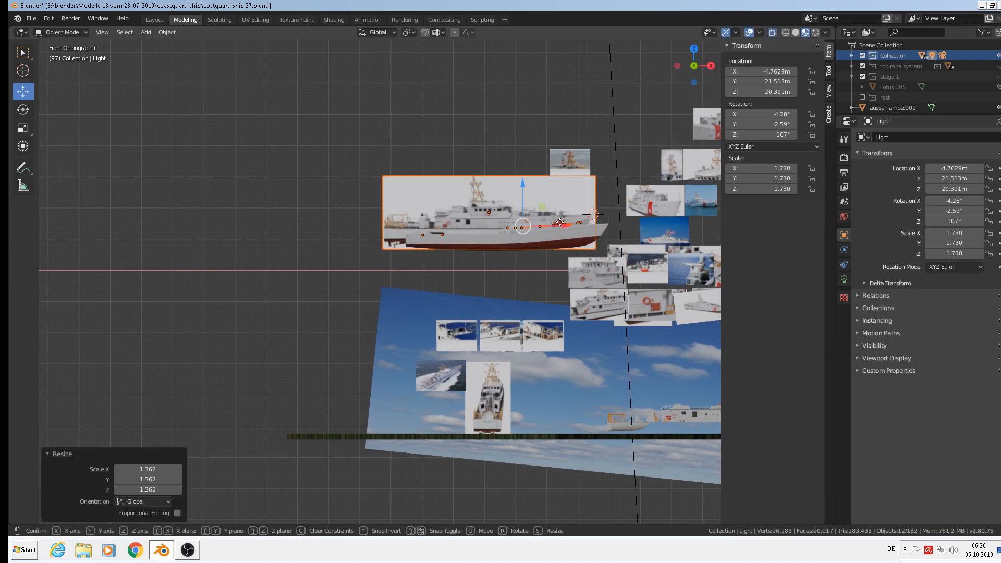
click(575, 222)
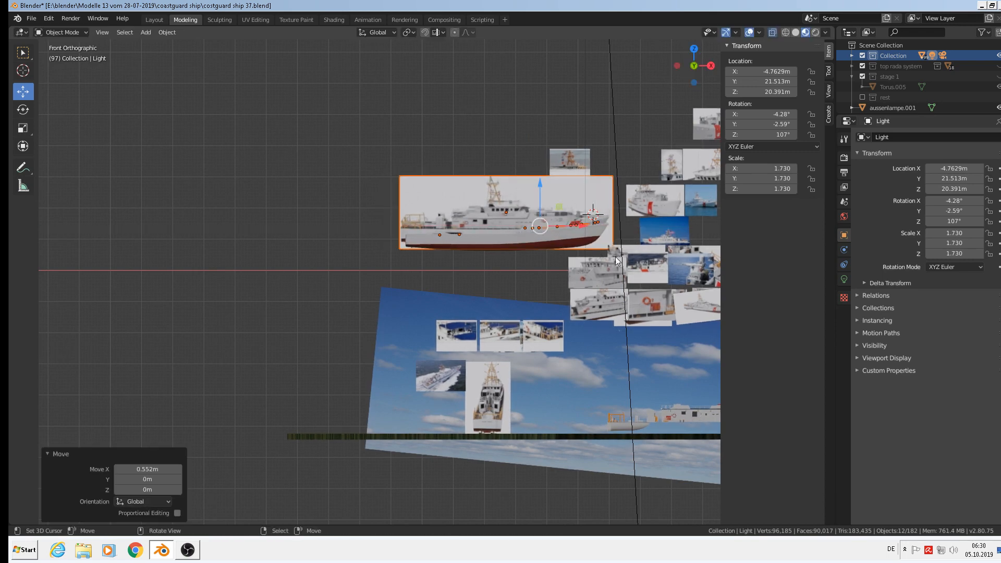
Step: Scale the side-view photo and its cylinders by 0.969 to match the hull's length and raise them along Z above the hull
scroll(580, 208, up, 4)
key(s)
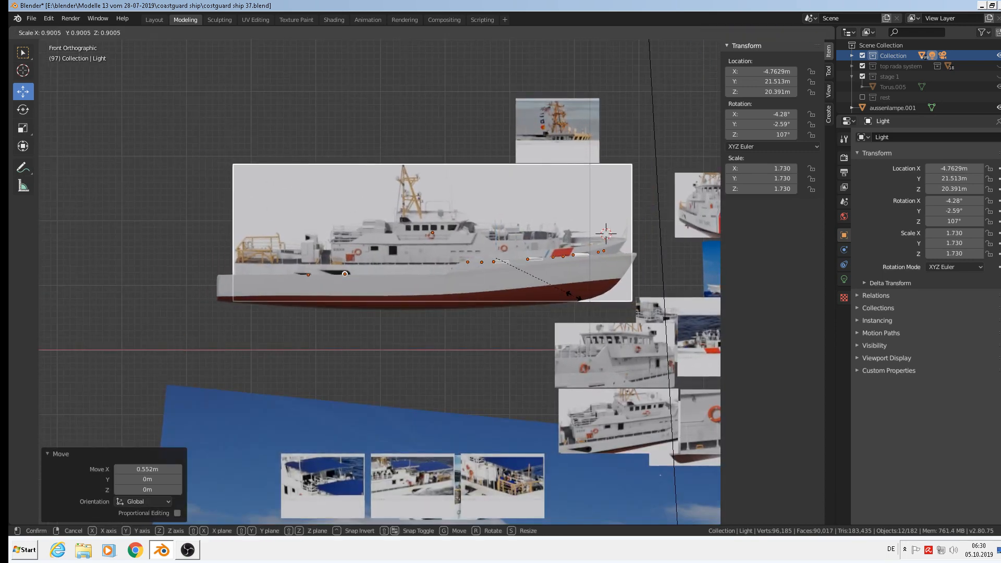
click(542, 224)
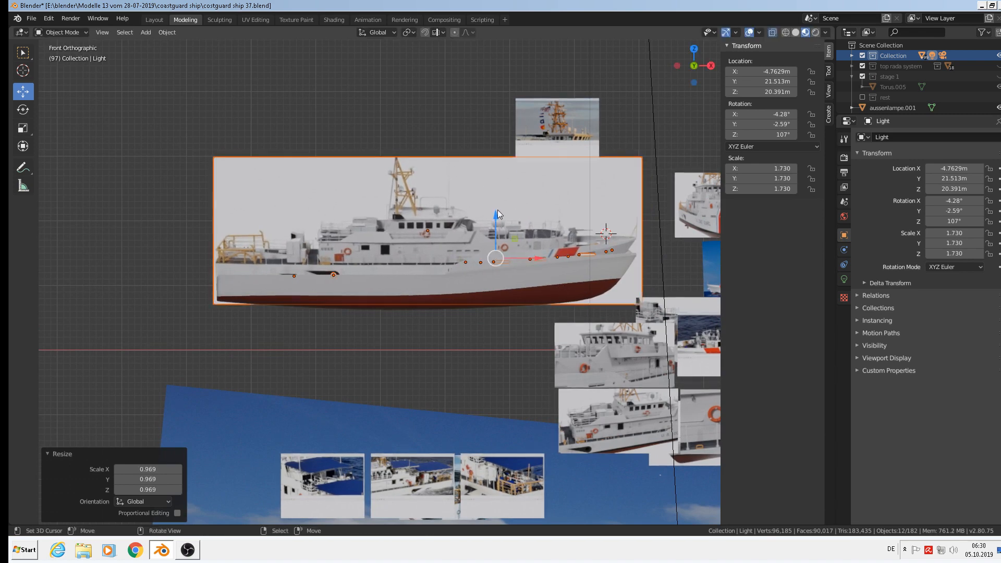
drag(498, 210, 499, 176)
Step: Move the small mast photo off the side-view photo, about 3.36 m along X and 1.73 m up
right_click(545, 111)
scroll(575, 188, down, 1)
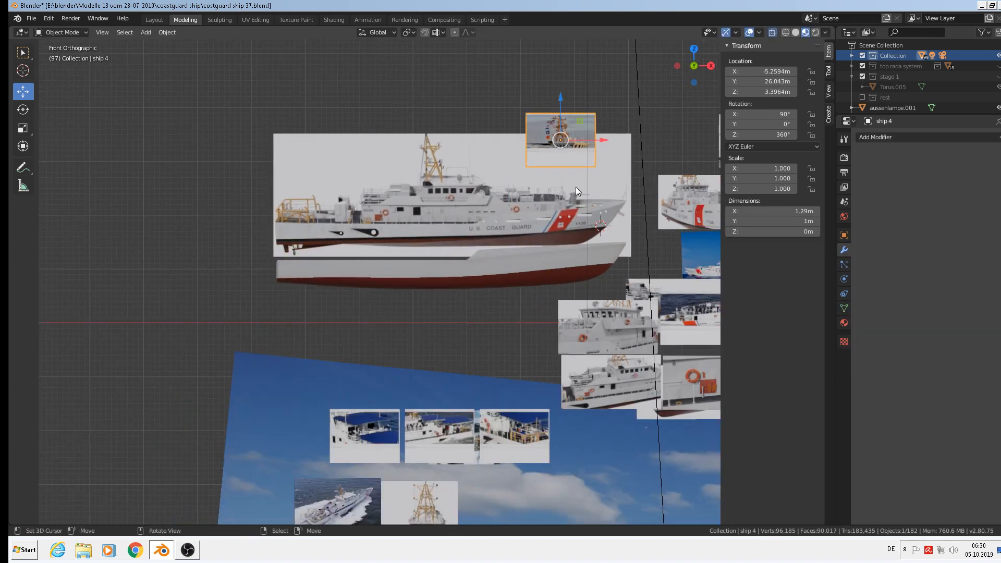
scroll(576, 188, down, 2)
key(g)
click(668, 168)
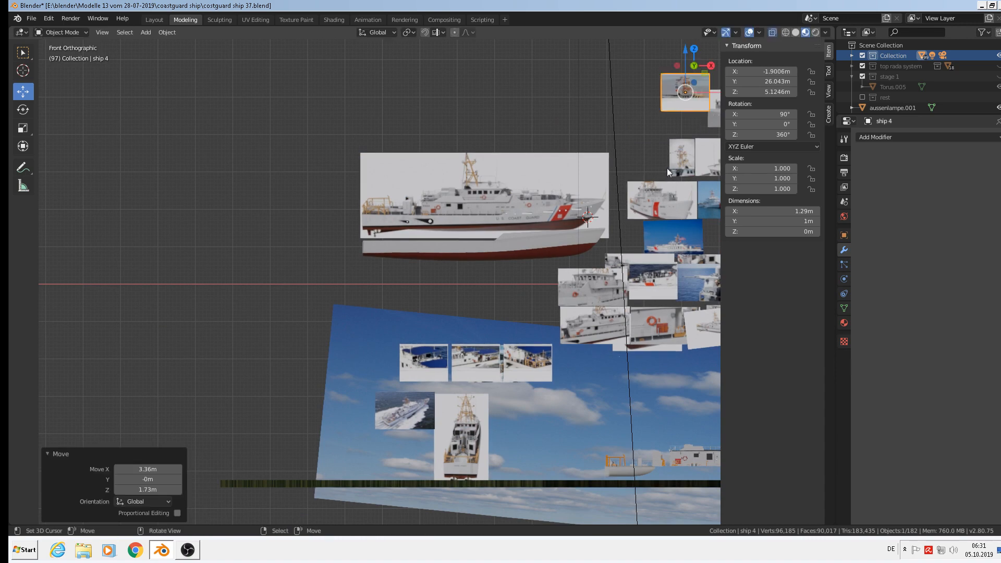
Step: Move the hull -0.383 m along Z so it sits clear below the side-view photo
scroll(485, 268, up, 1)
click(512, 244)
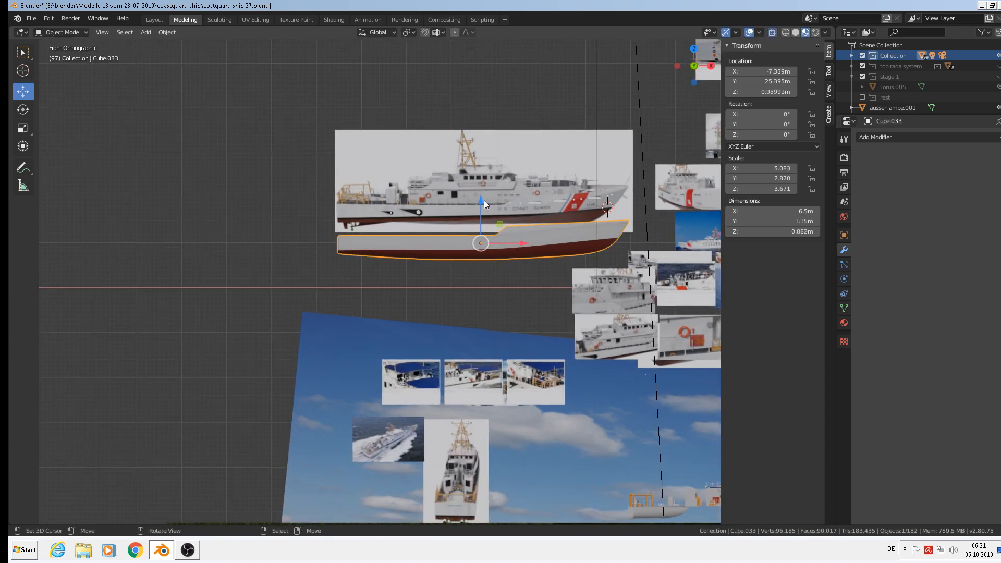
drag(484, 201, 483, 217)
Step: Hide the transform sidebar and move the two stern-opening cylinders -1.06 m along Z from the photo to the hull's side
scroll(498, 227, up, 3)
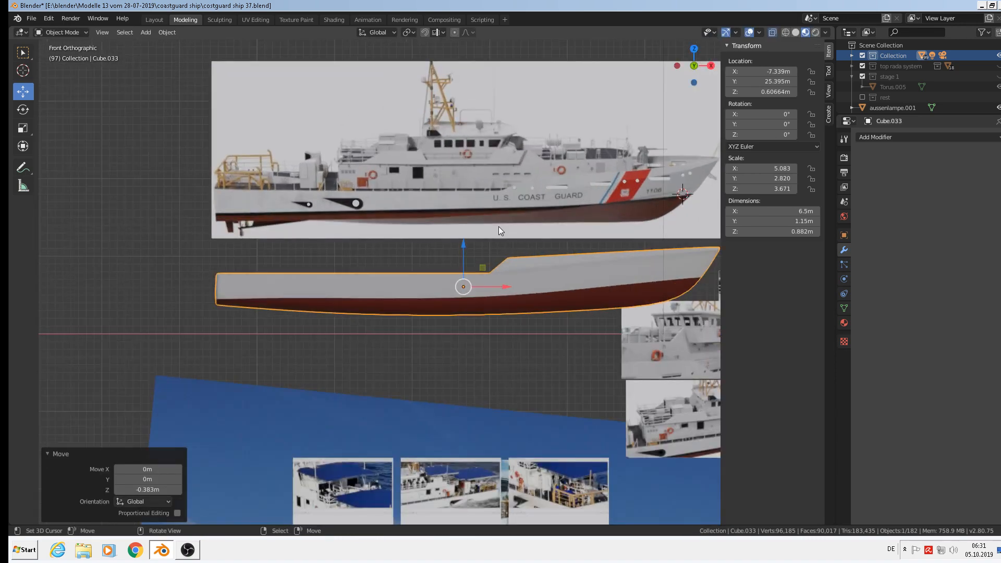
key(n)
scroll(793, 296, up, 1)
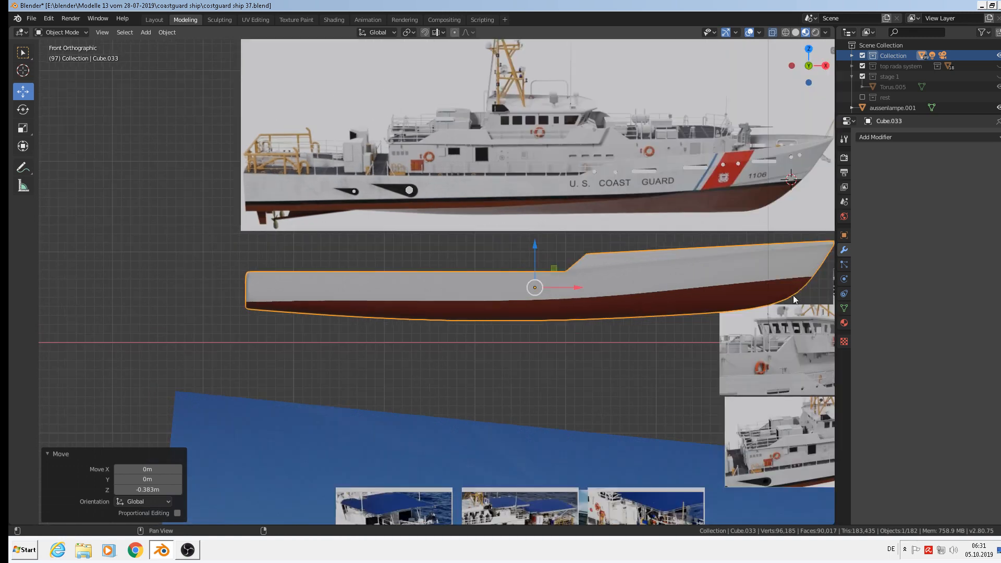
scroll(587, 201, up, 1)
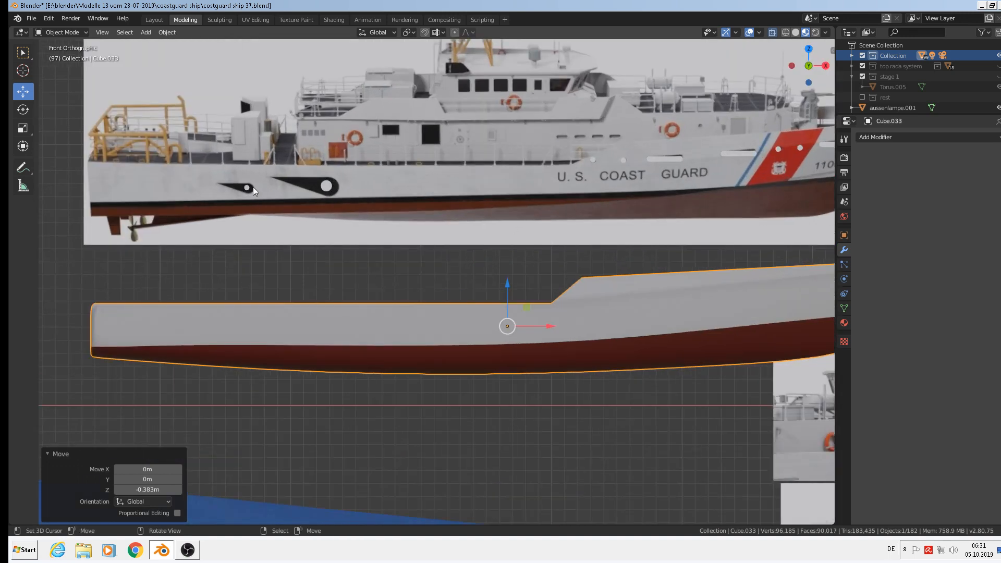
click(247, 187)
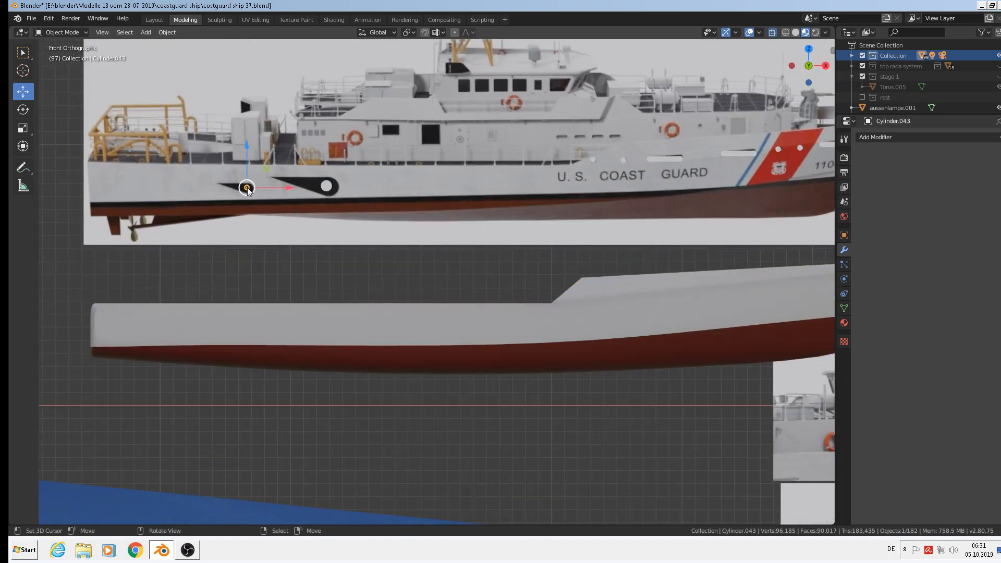
shift+click(329, 187)
drag(286, 154, 271, 289)
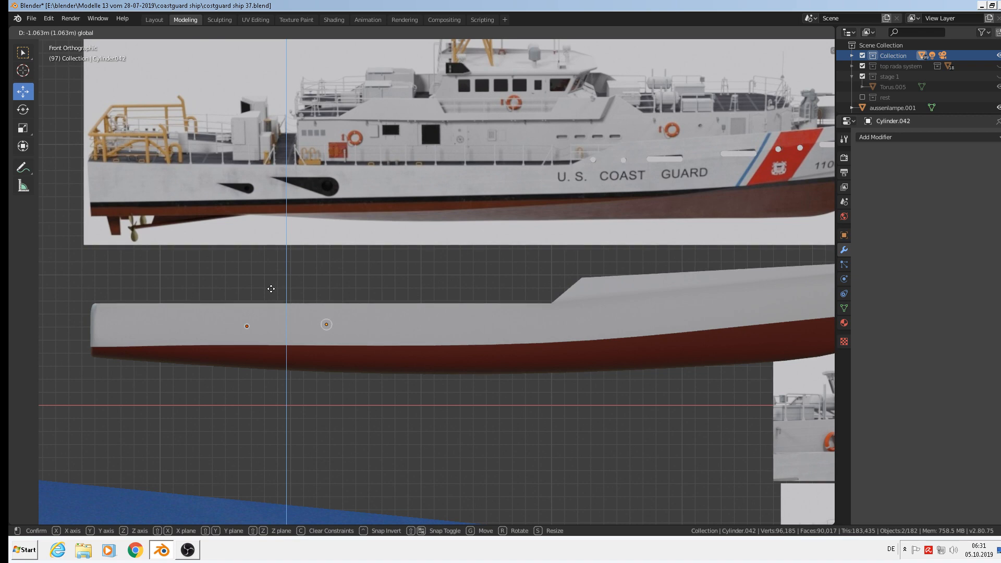
drag(271, 289, 271, 288)
Step: Scale the two stern cylinders by -37.880 along Y and move them -0.822 m along Y so they pass through both hull sides
middle_drag(293, 347, 314, 383)
key(s)
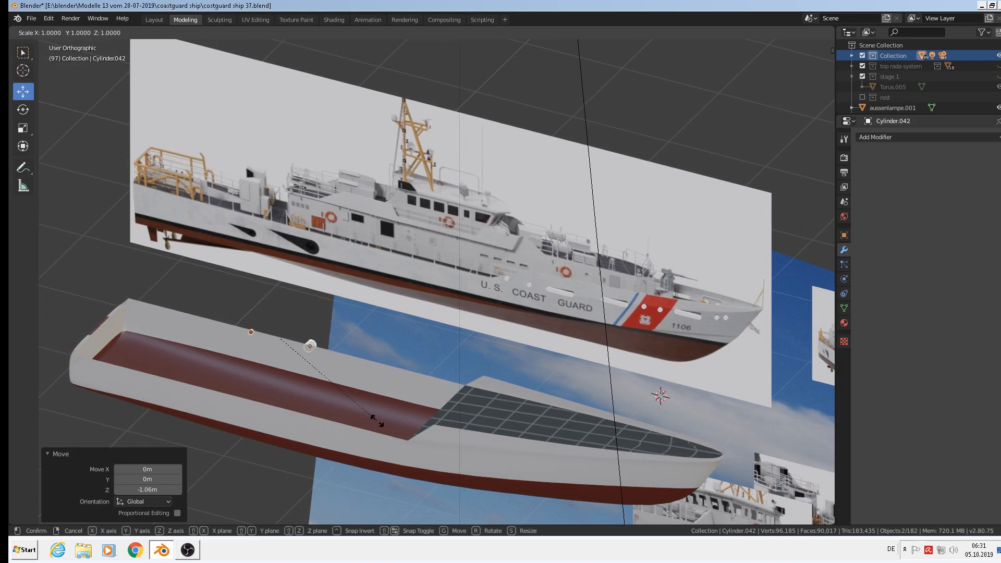
key(y)
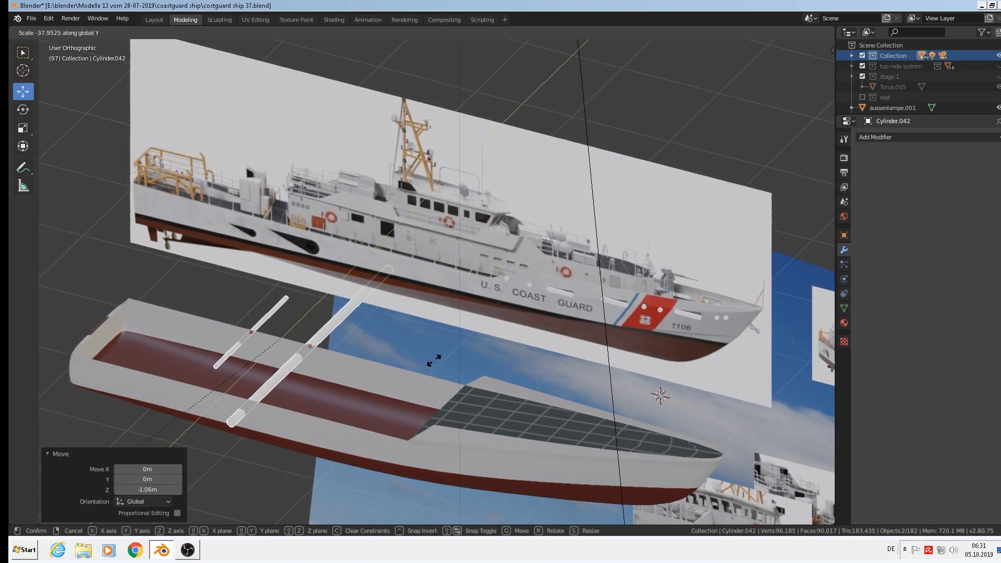
click(441, 375)
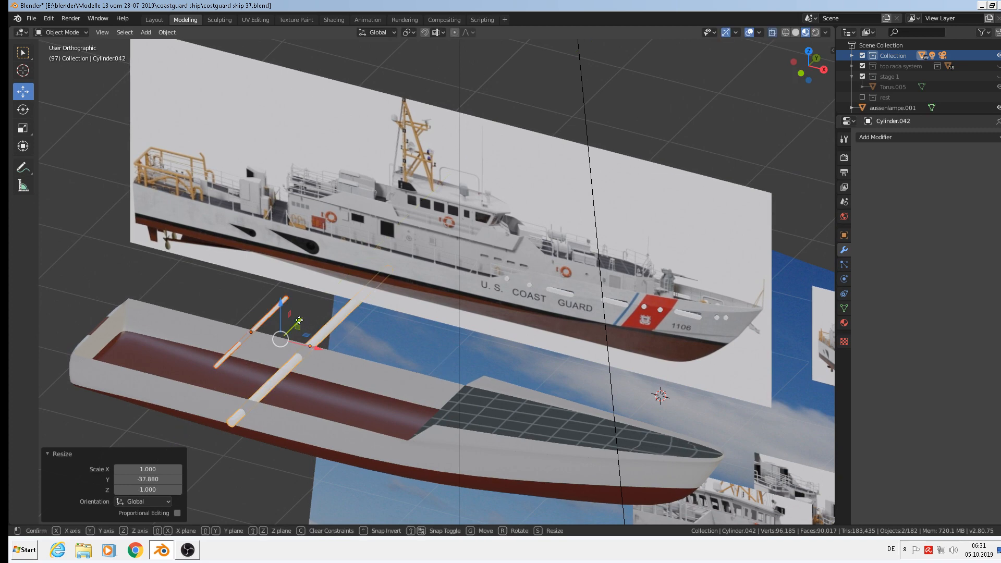
key(g)
key(y)
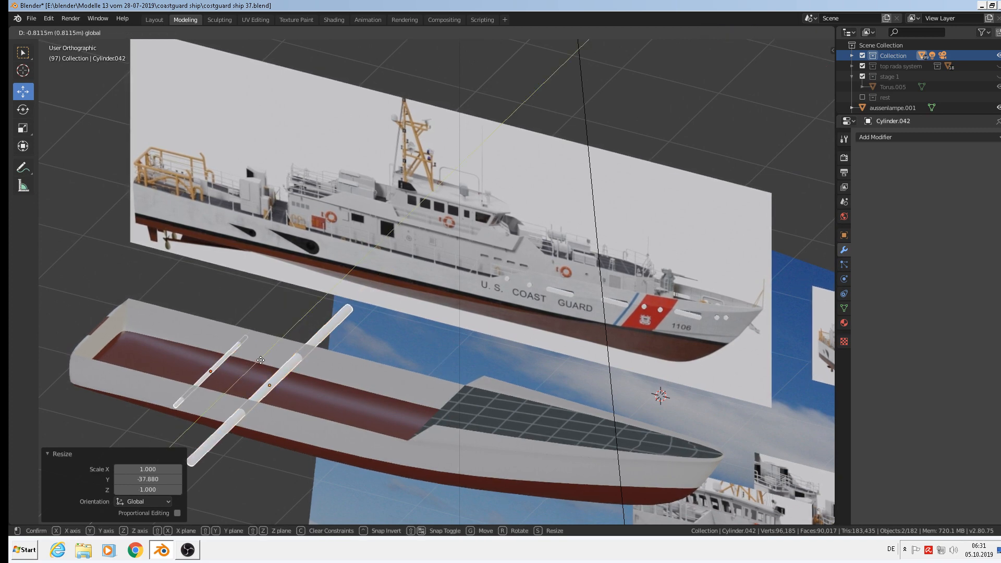
click(288, 356)
scroll(288, 356, down, 1)
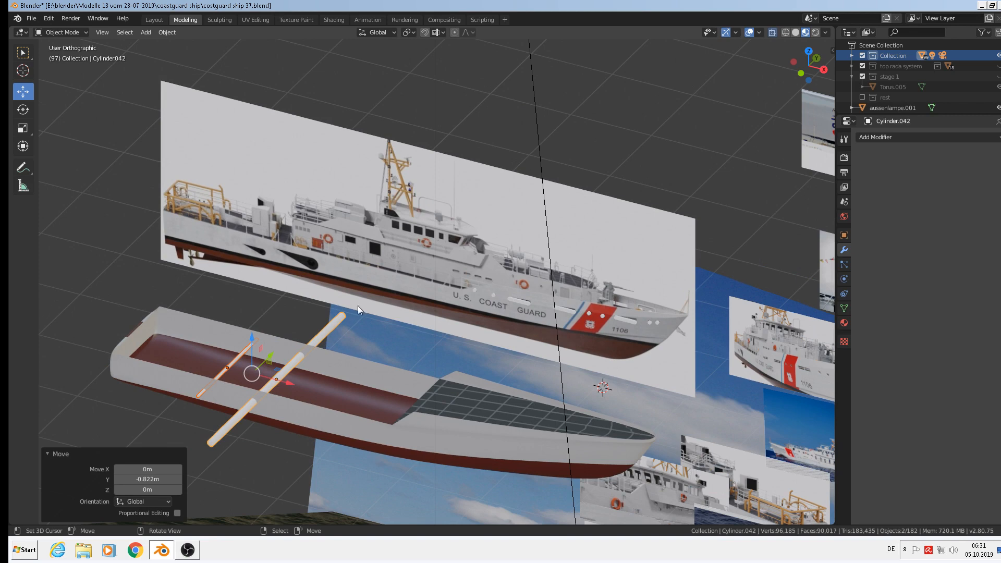
Step: In front view, select the two round porthole cylinders nearest the deck step and move them -1.07 m along Z to the hull
key(KP_1)
scroll(534, 272, up, 4)
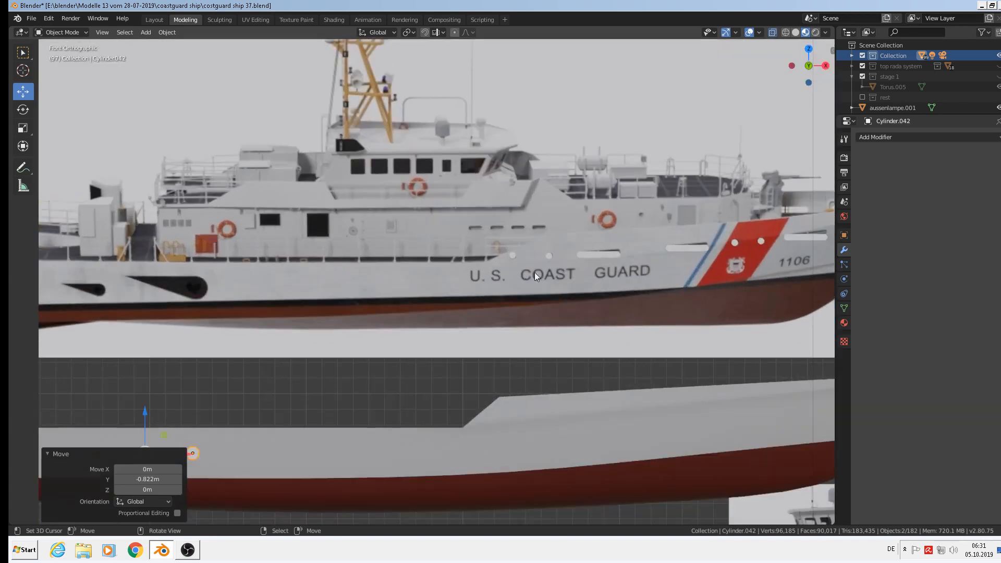
shift+middle_drag(534, 272, 443, 202)
shift+middle_drag(532, 243, 383, 232)
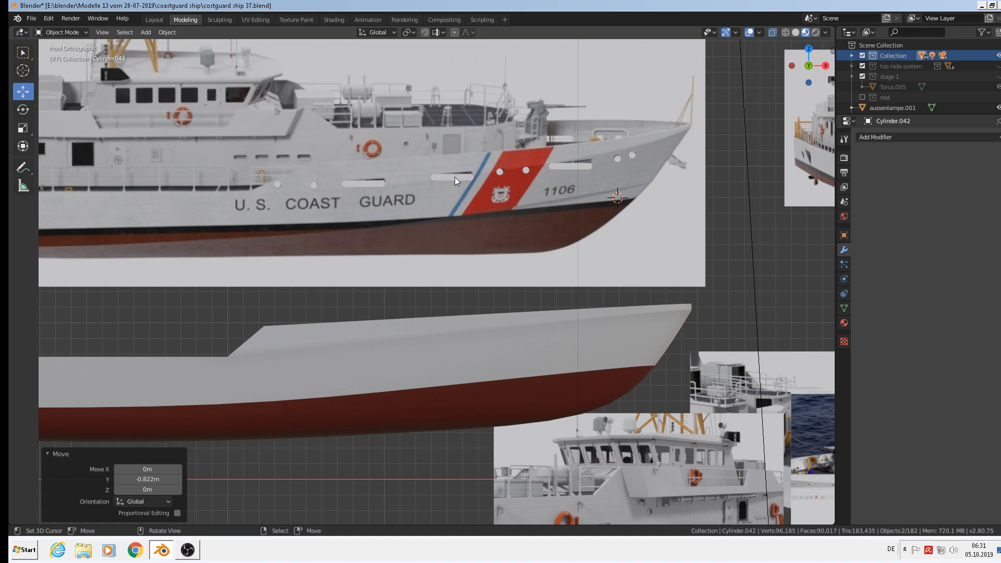
click(277, 185)
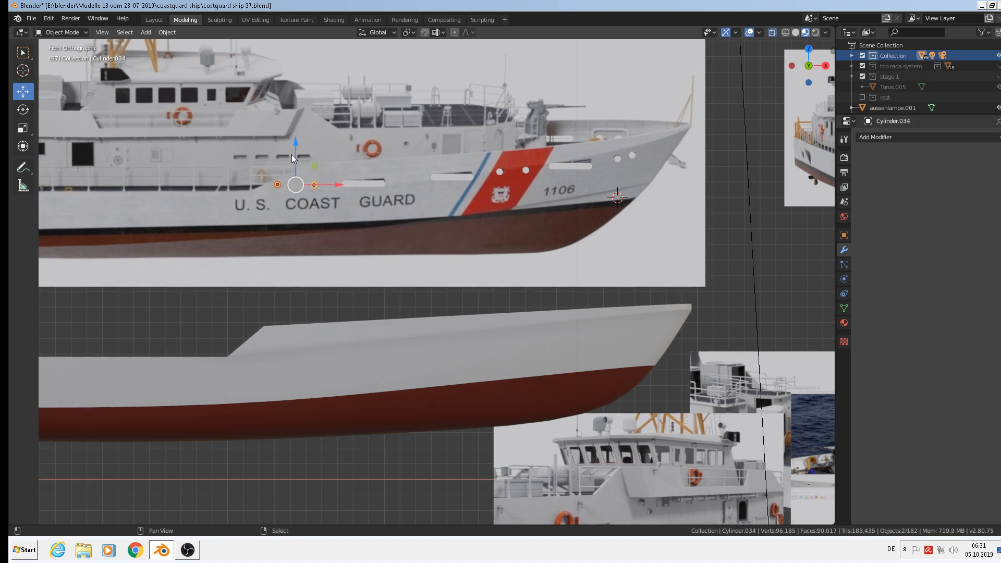
drag(293, 158, 251, 317)
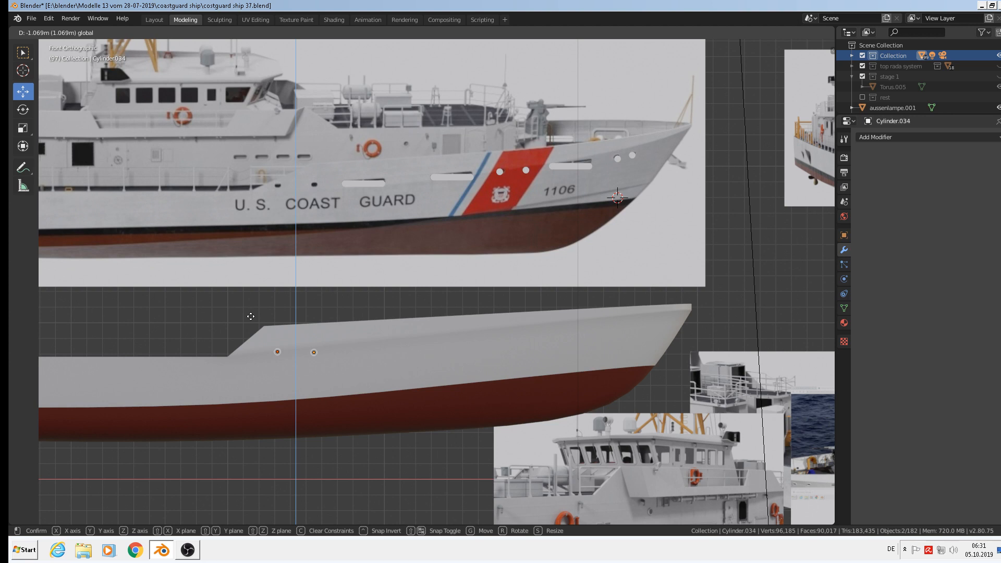
drag(251, 317, 251, 317)
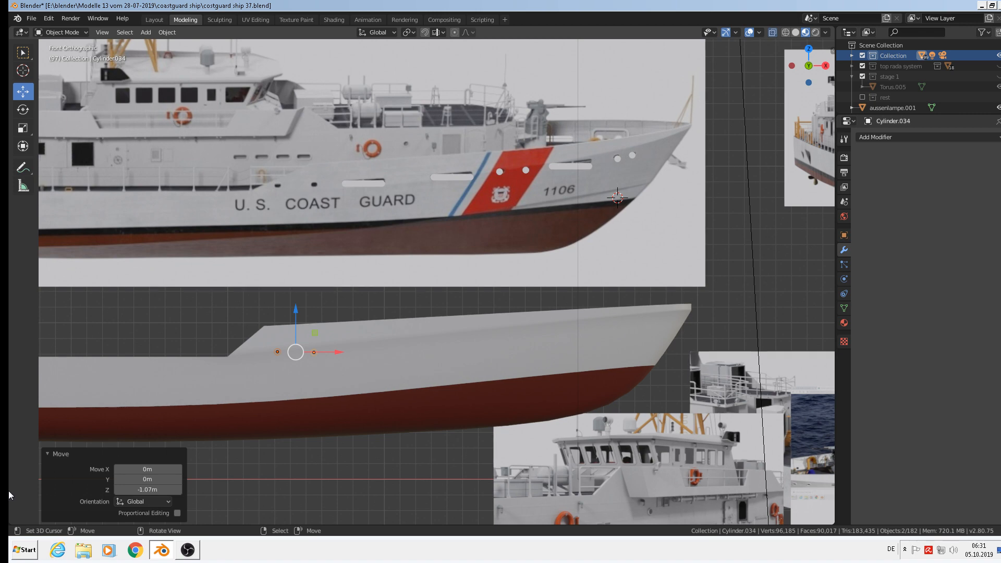
Step: Scale the two porthole cylinders by -42.397 along Y and move them -0.755 m along Y through the hull
scroll(319, 362, up, 4)
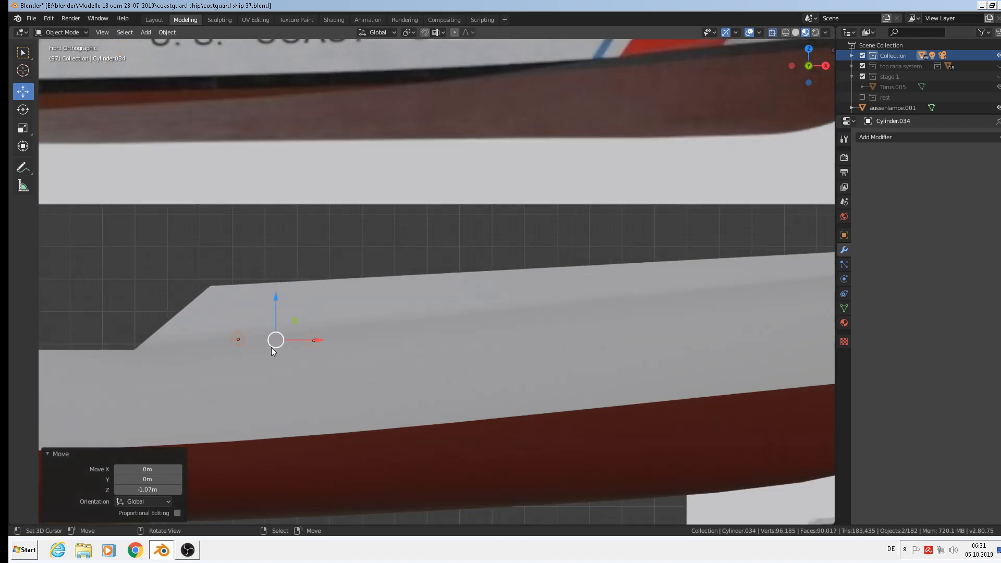
middle_drag(311, 368, 334, 354)
scroll(223, 425, down, 2)
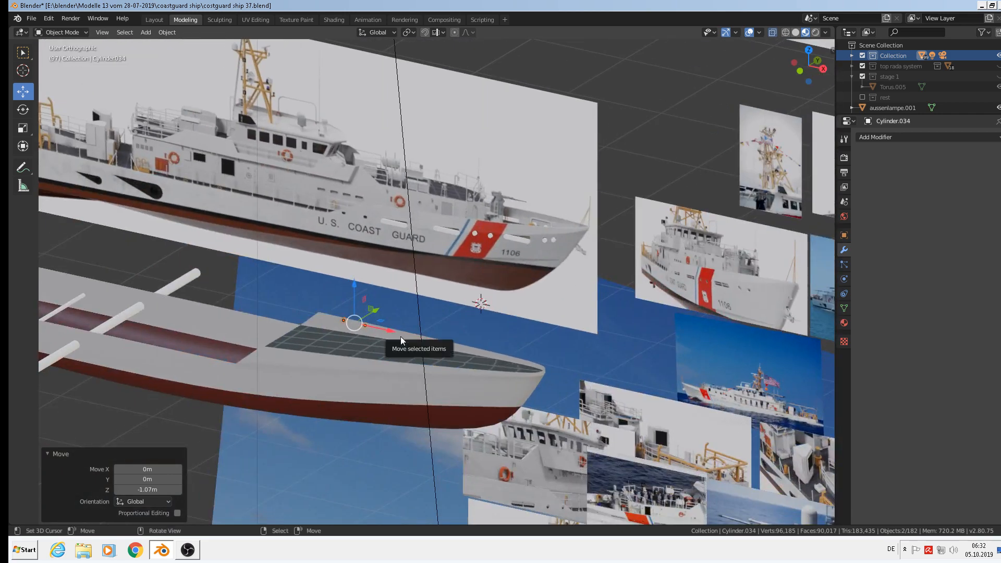
key(s)
key(y)
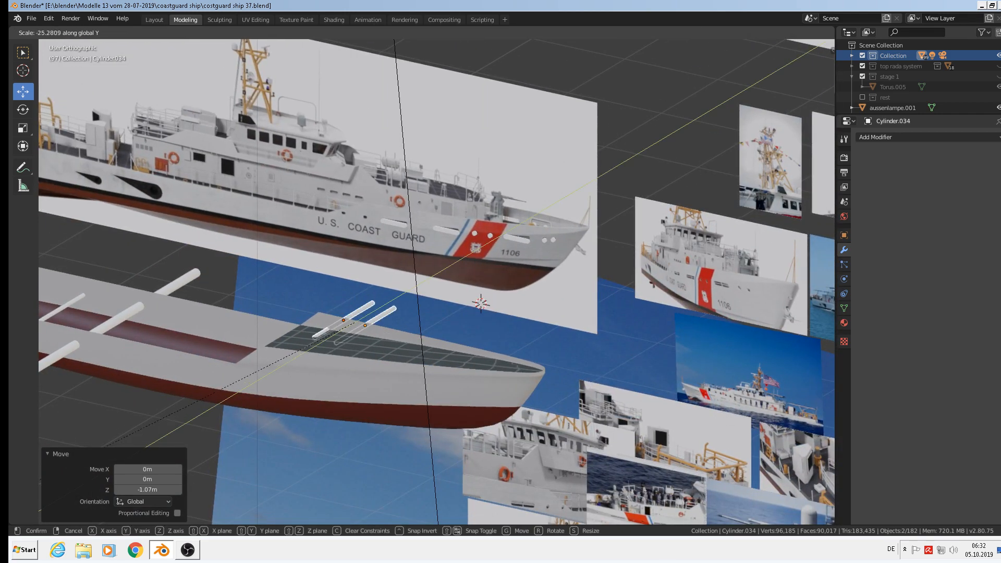
click(196, 383)
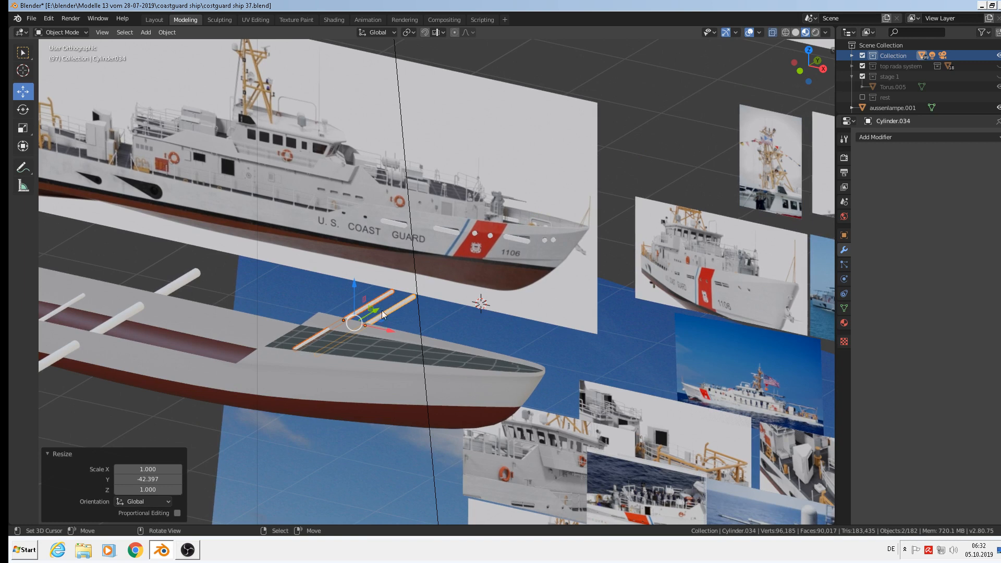
key(g)
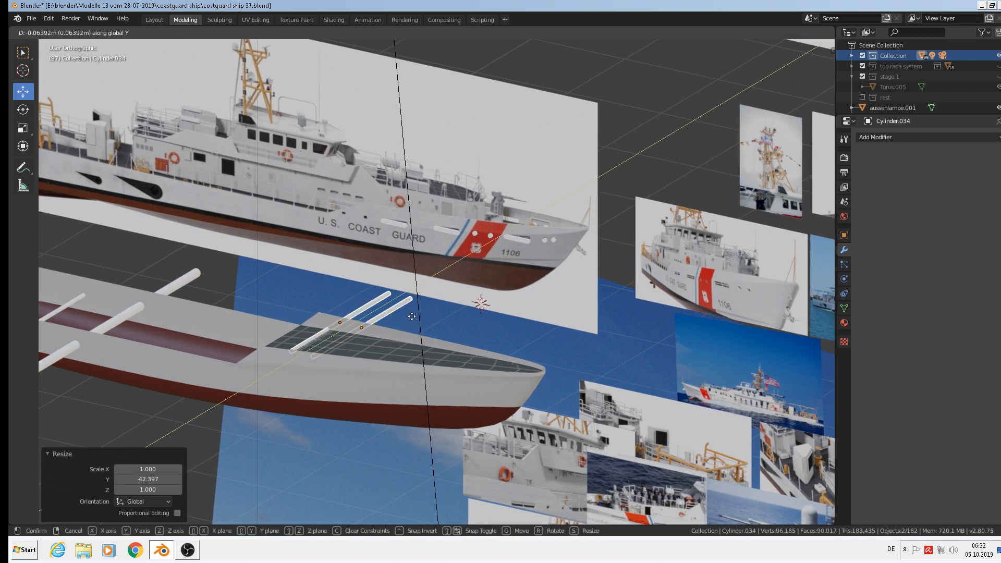
key(y)
click(373, 338)
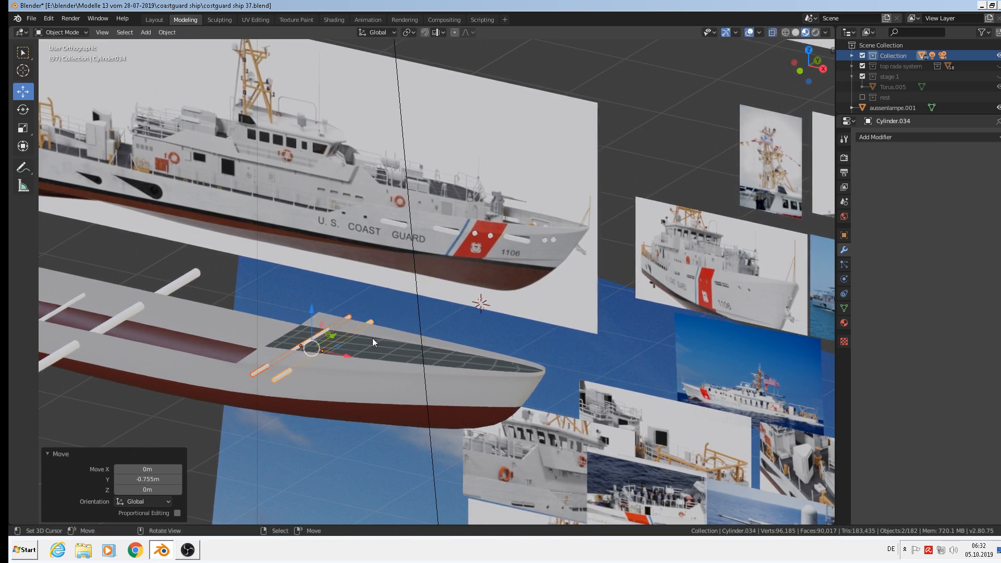
Step: In front view, select the three slots and four remaining bow portholes on the photo and move them -1.04 m along Z to the hull
key(KP_1)
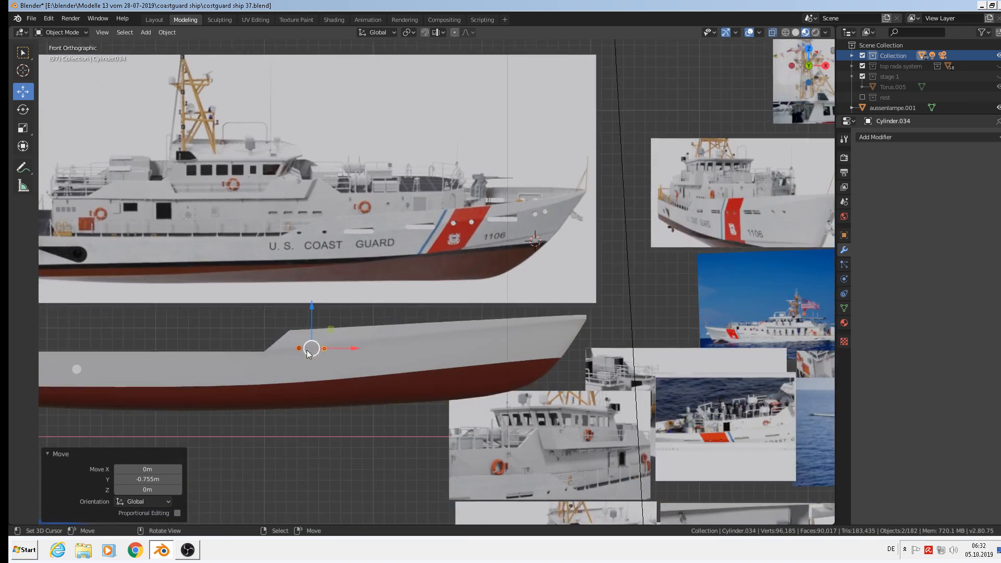
scroll(387, 318, up, 3)
click(416, 145)
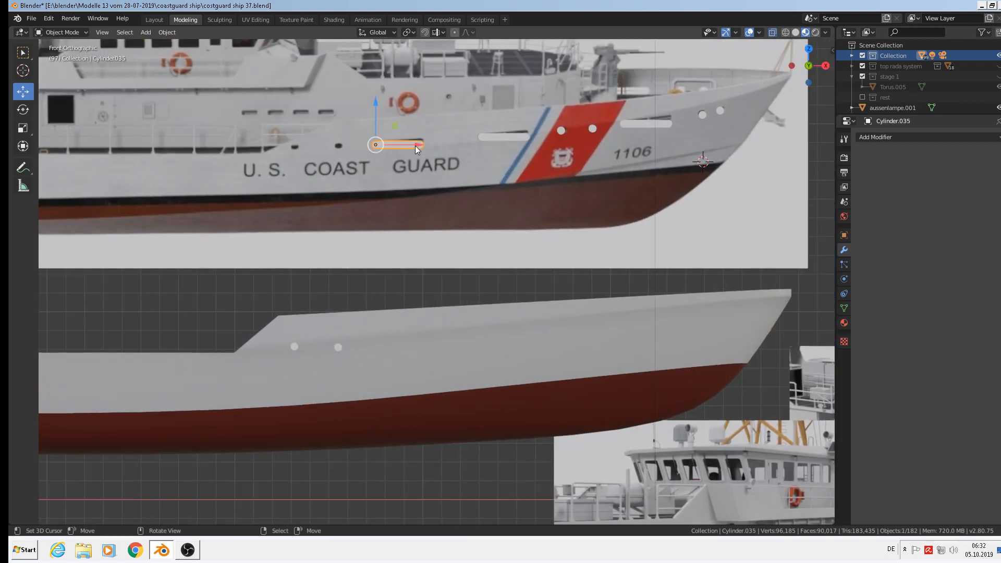
shift+click(562, 130)
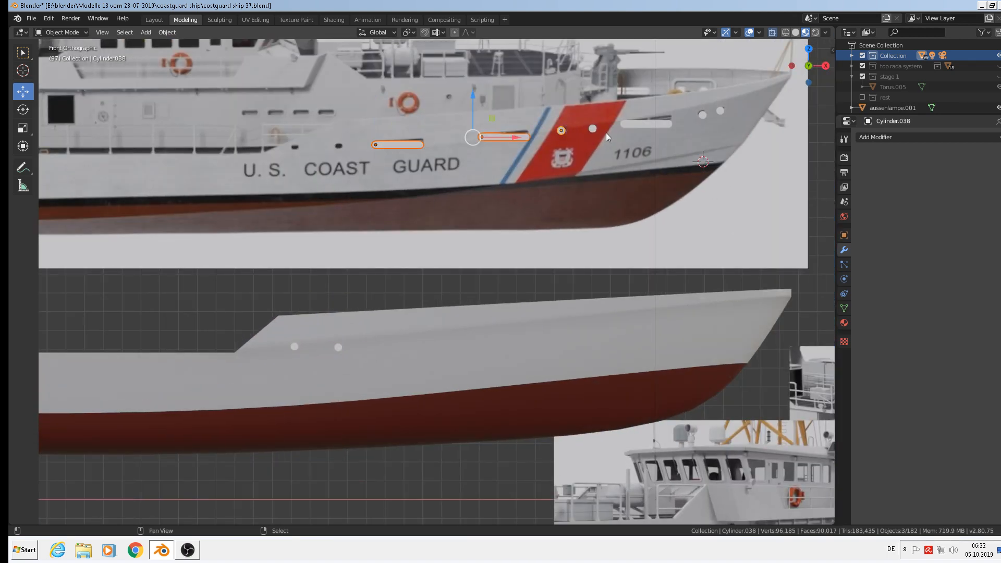
shift+click(593, 129)
shift+click(658, 124)
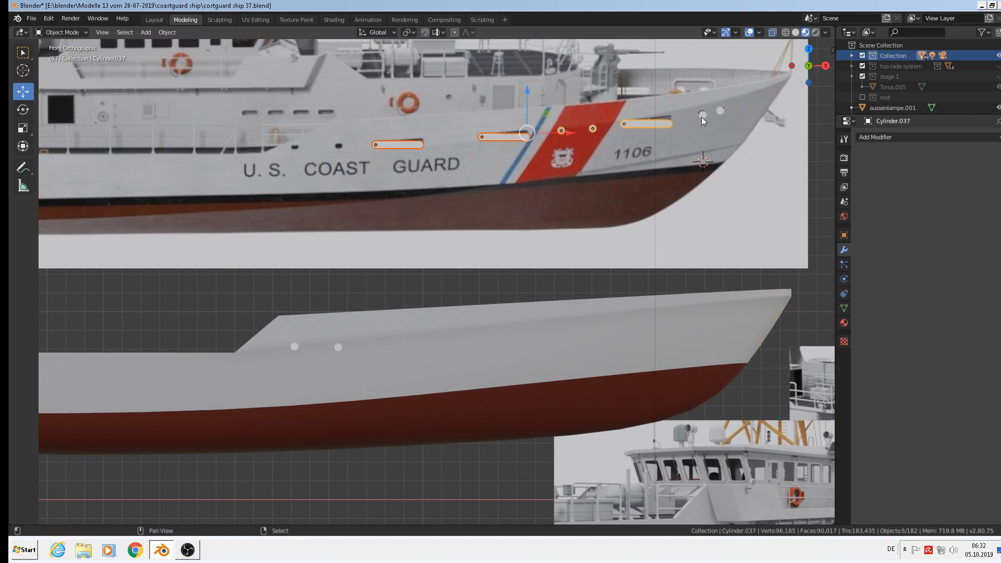
shift+click(704, 116)
shift+click(721, 110)
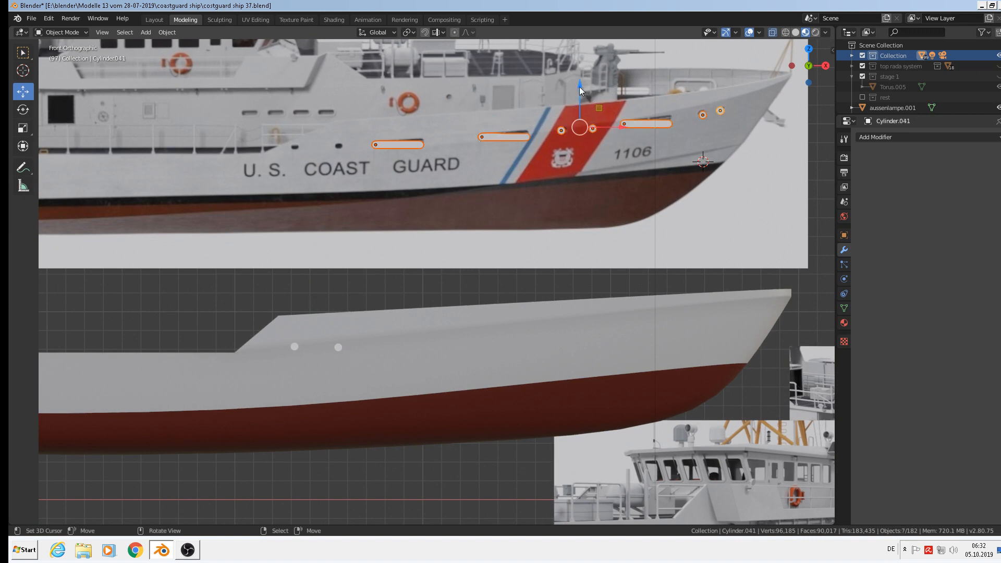
drag(580, 87, 573, 283)
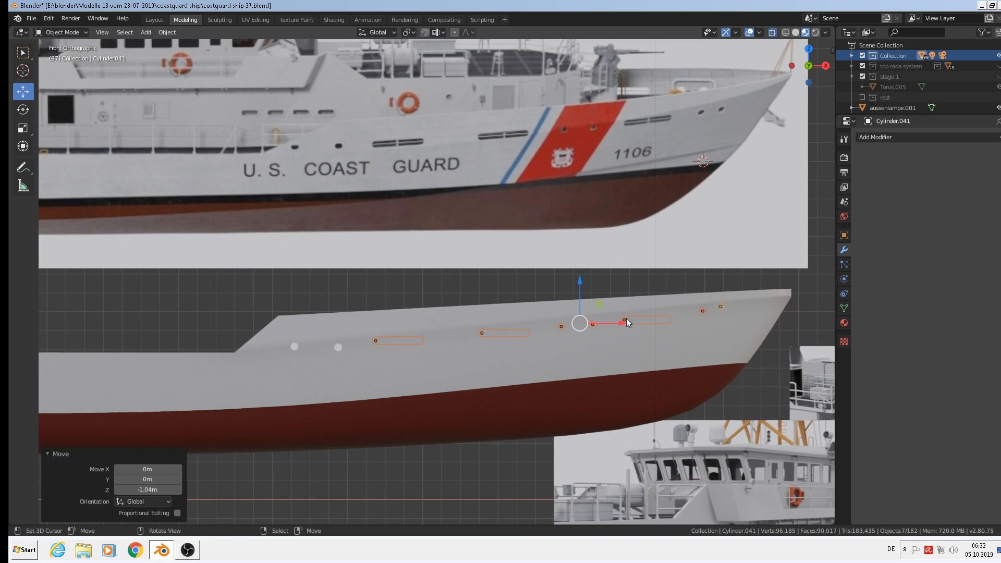
Step: Move the seven selected bow cutters -0.78 m along Y and scale them by 36.486 along Y through both hull sides
middle_drag(574, 310, 486, 346)
scroll(520, 356, down, 3)
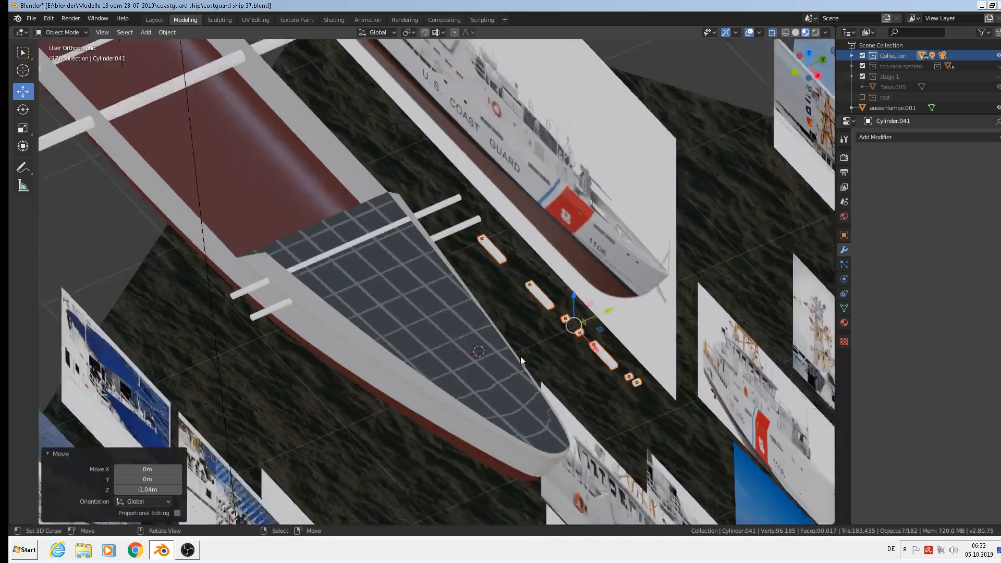
drag(590, 323, 518, 340)
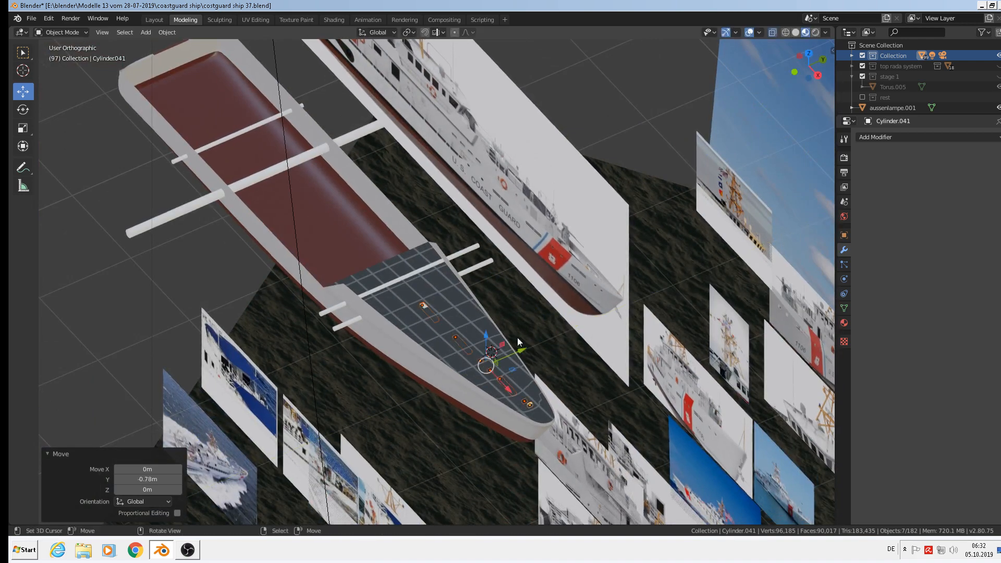
key(s)
key(y)
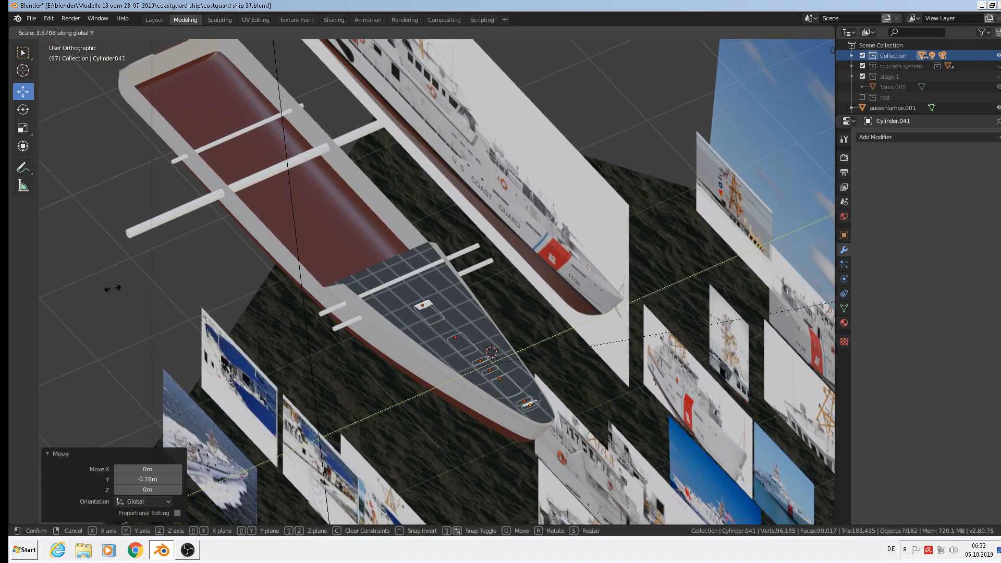
click(407, 141)
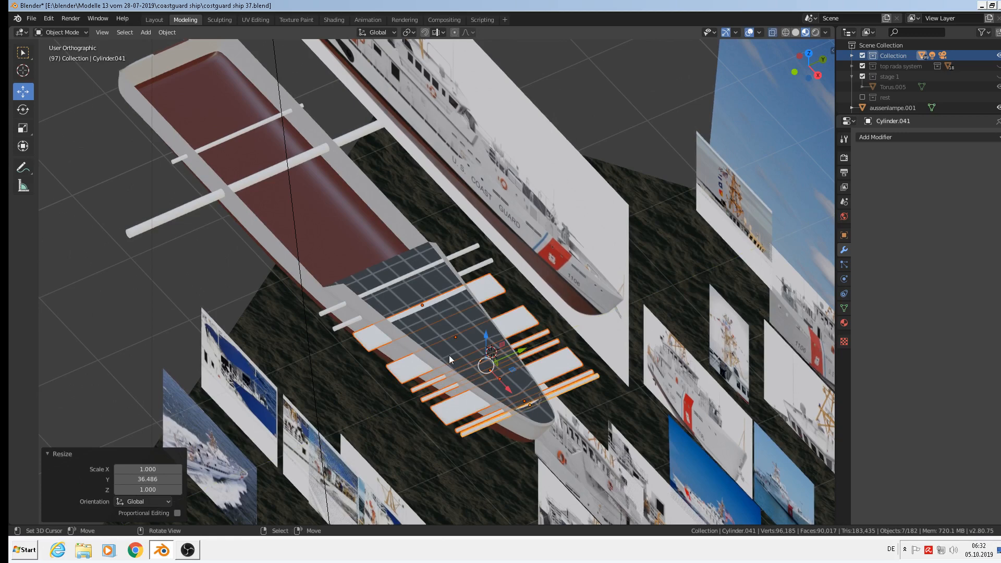
Step: In front view, raise the second porthole from the deck step slightly along Z
key(KP_1)
scroll(411, 383, up, 2)
scroll(411, 386, up, 5)
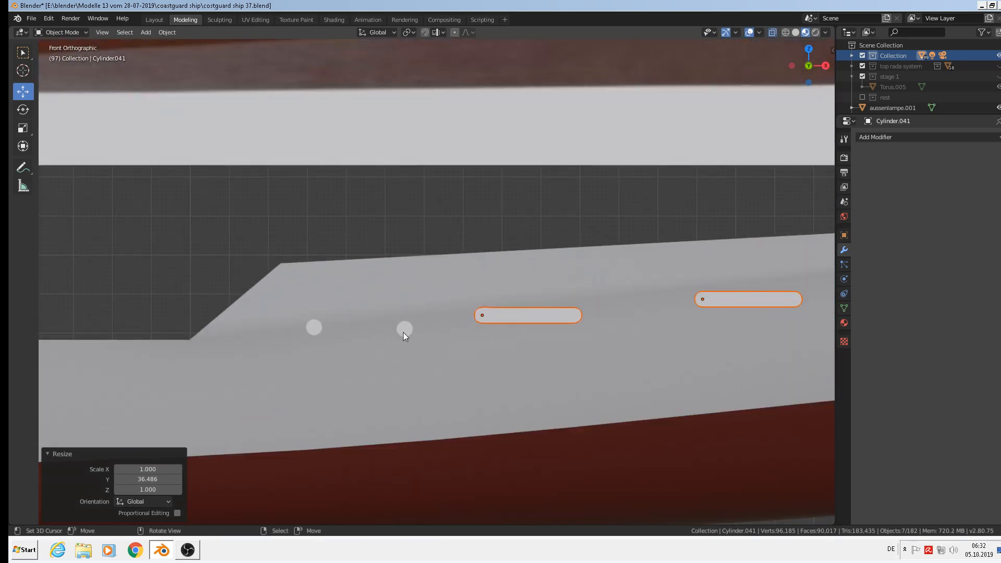
click(404, 328)
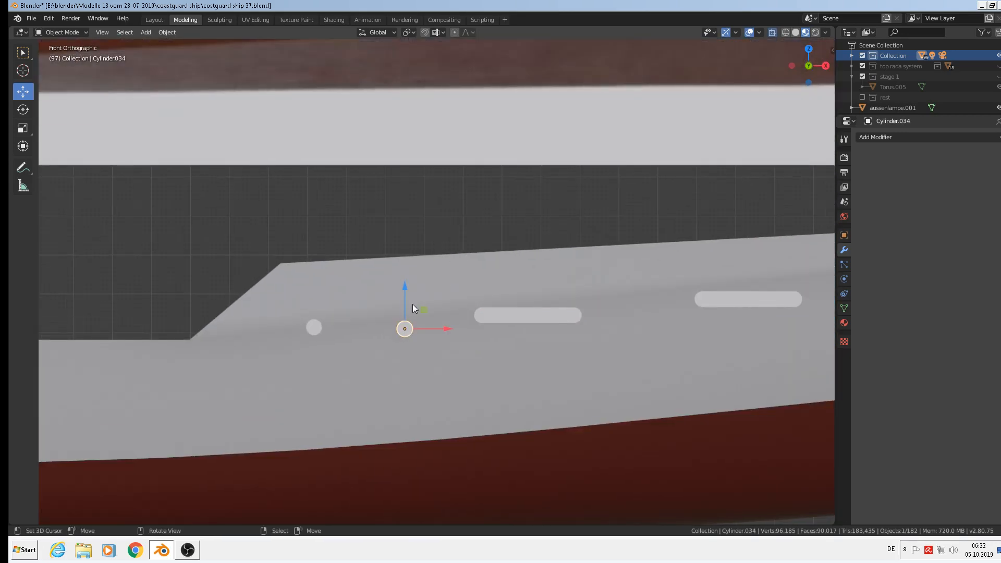
drag(412, 304, 411, 300)
Step: Rotate the two slots nearest the deck step by about -5° each to follow the slope of the hull
scroll(452, 303, down, 4)
shift+middle_drag(484, 315, 349, 319)
right_click(350, 306)
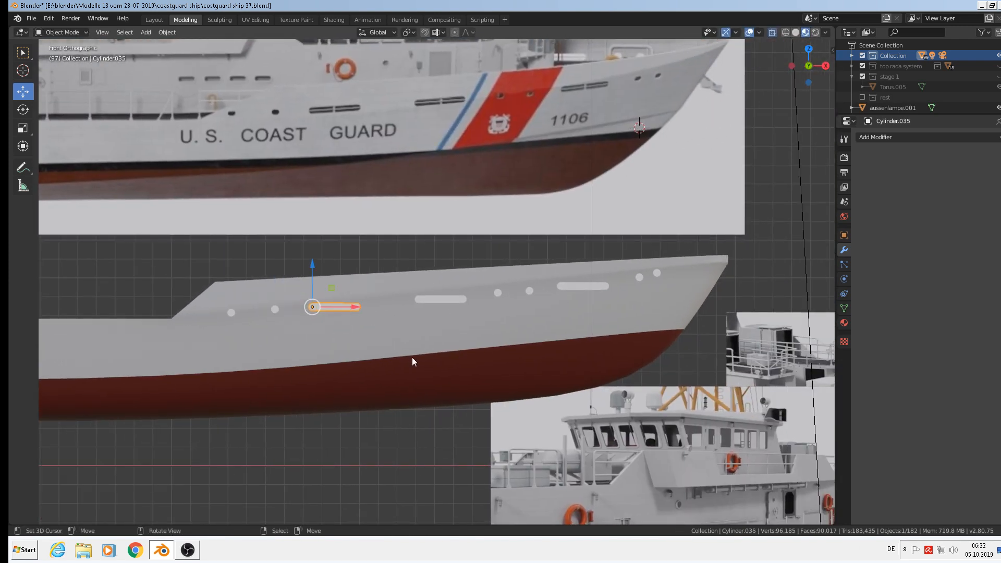
key(r)
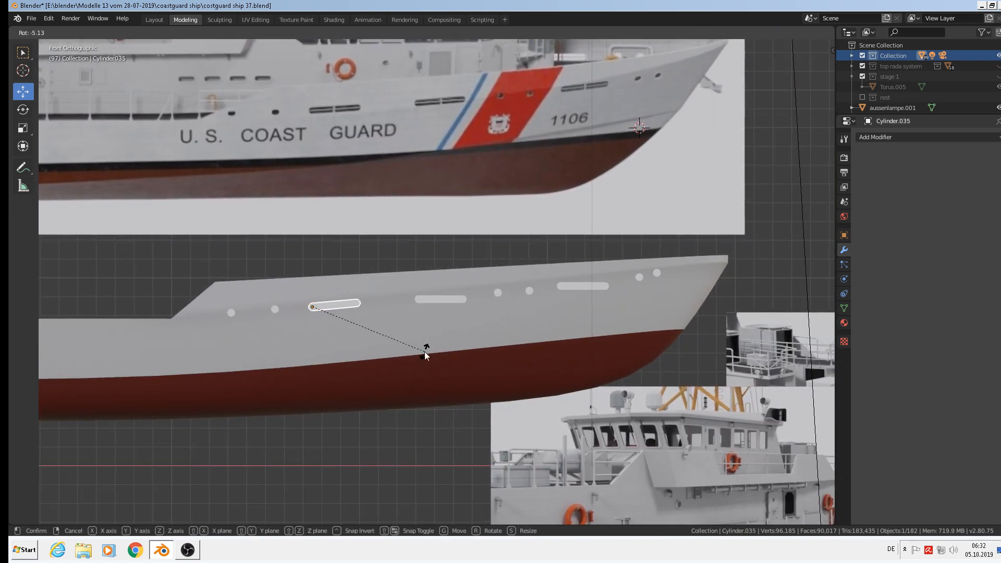
click(422, 352)
right_click(434, 299)
key(r)
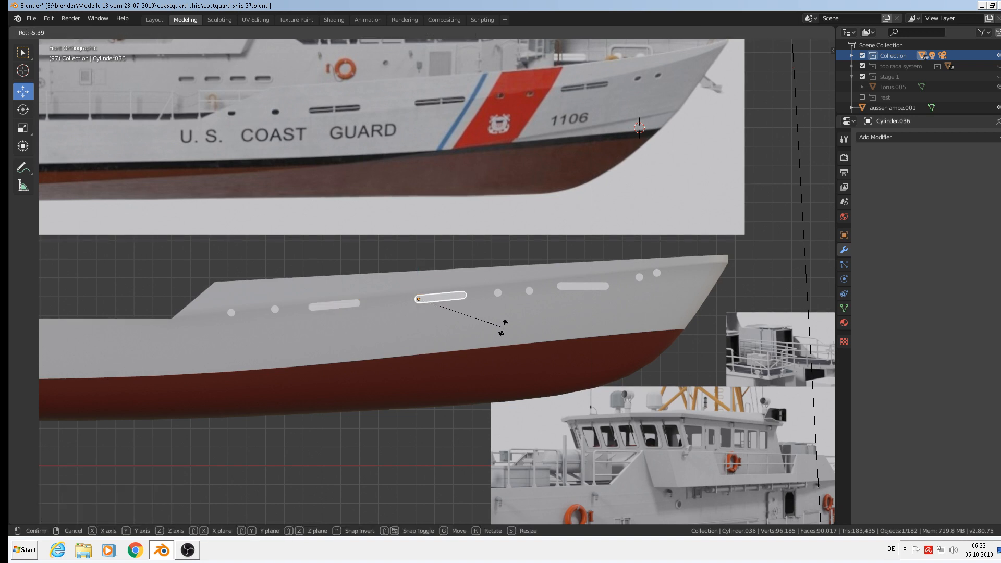
click(500, 300)
Step: Raise the forward porthole between the middle and forward slots by 0.0222 m along Z, and raise the one behind it slightly
right_click(530, 290)
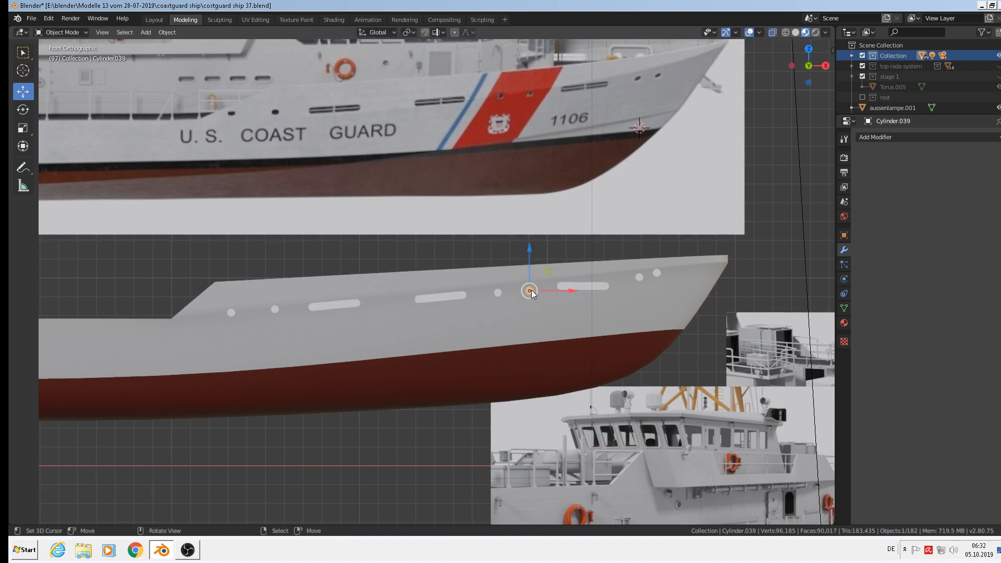
key(r)
click(530, 255)
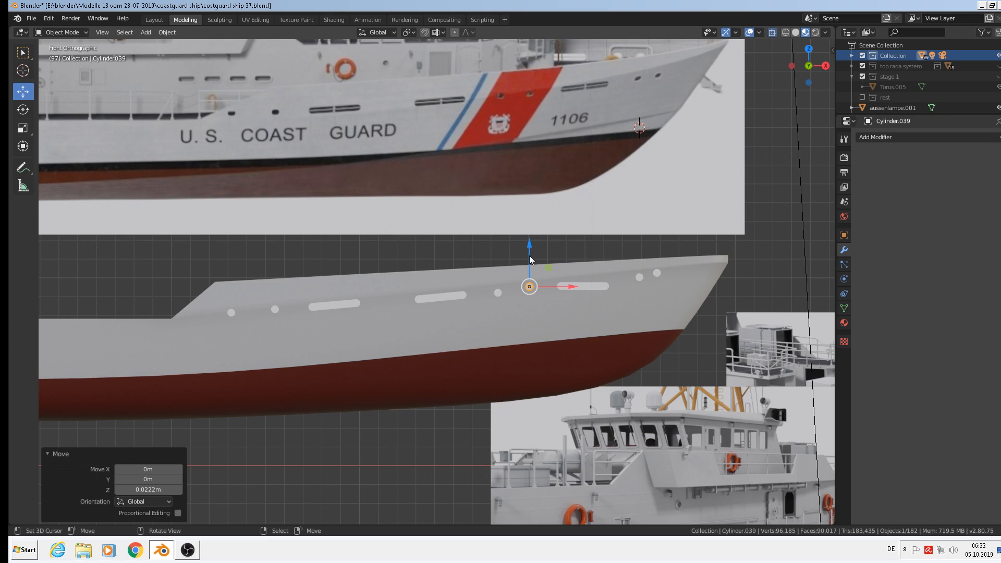
right_click(499, 290)
drag(498, 269, 498, 266)
Step: Rotate the slot nearest the bow by -5.81° and move the foremost porthole -0.0139 m along Z
right_click(590, 285)
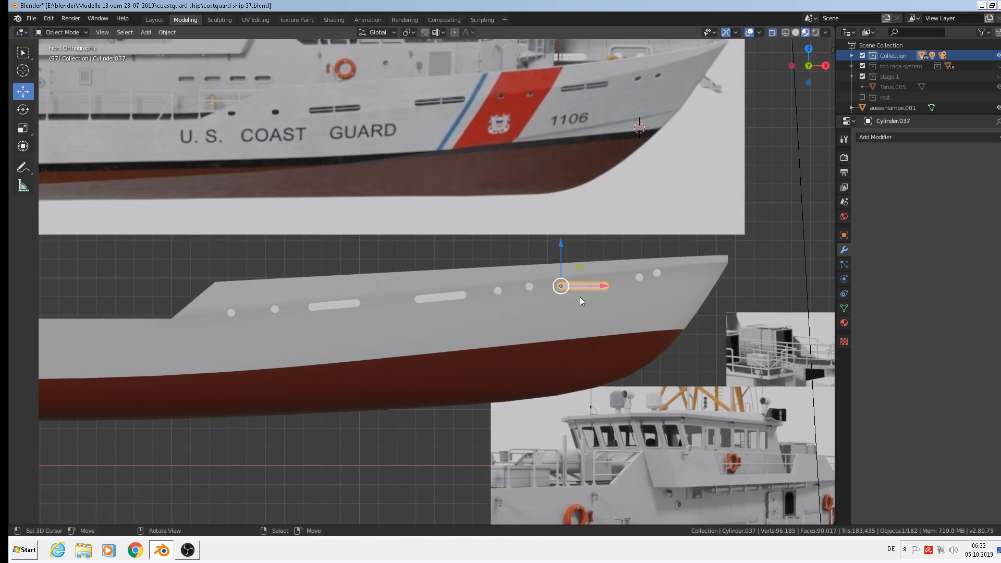
key(r)
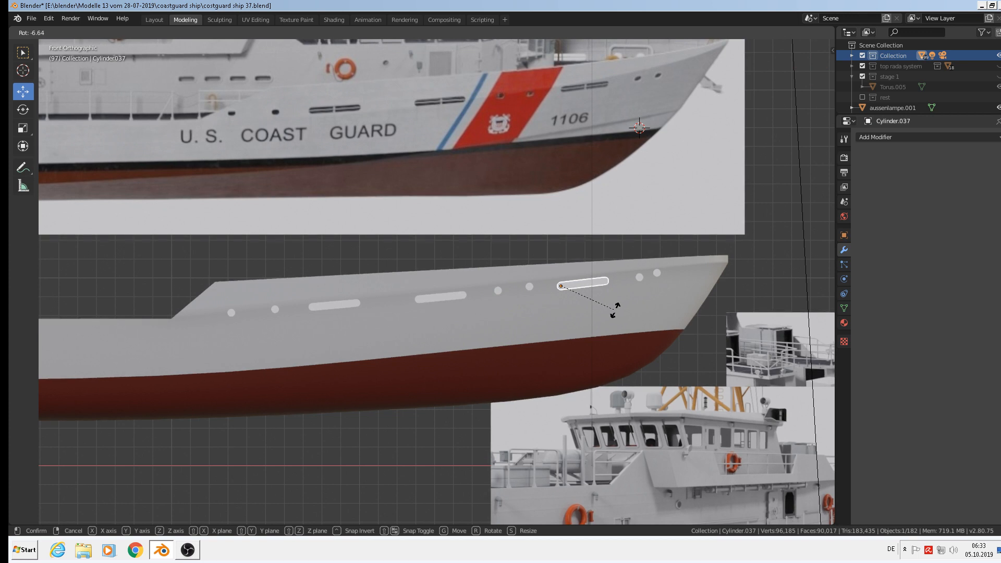
click(610, 309)
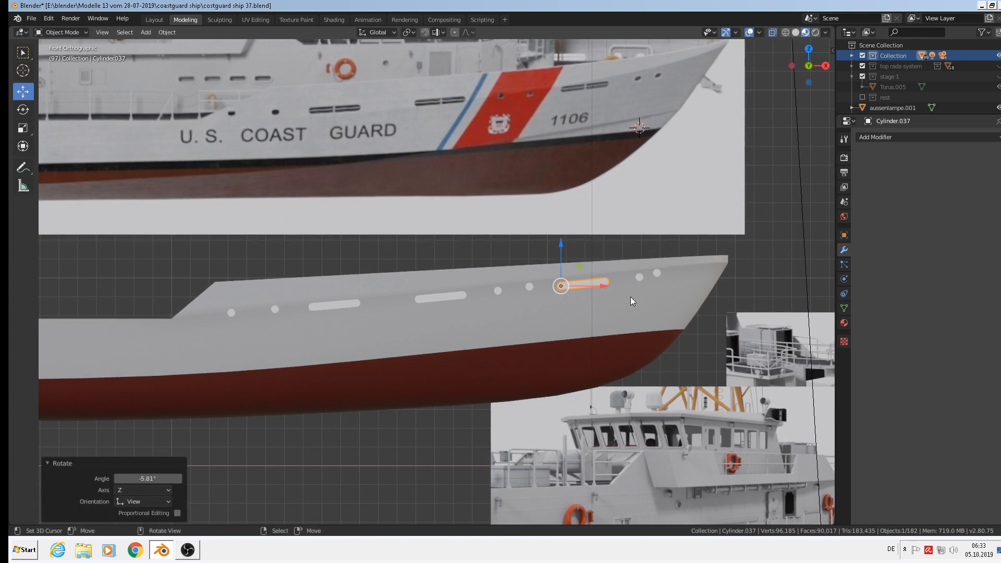
right_click(656, 272)
key(g)
key(z)
click(666, 258)
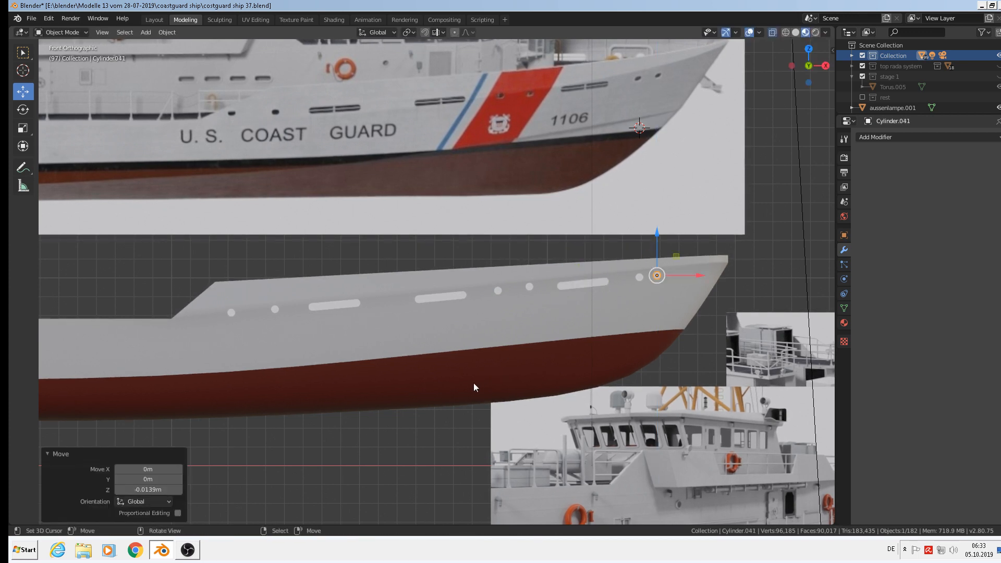
Step: Adjust the heights of the two portholes between the middle and forward slots, moving the rear one -0.00832 m along Z
right_click(534, 284)
key(g)
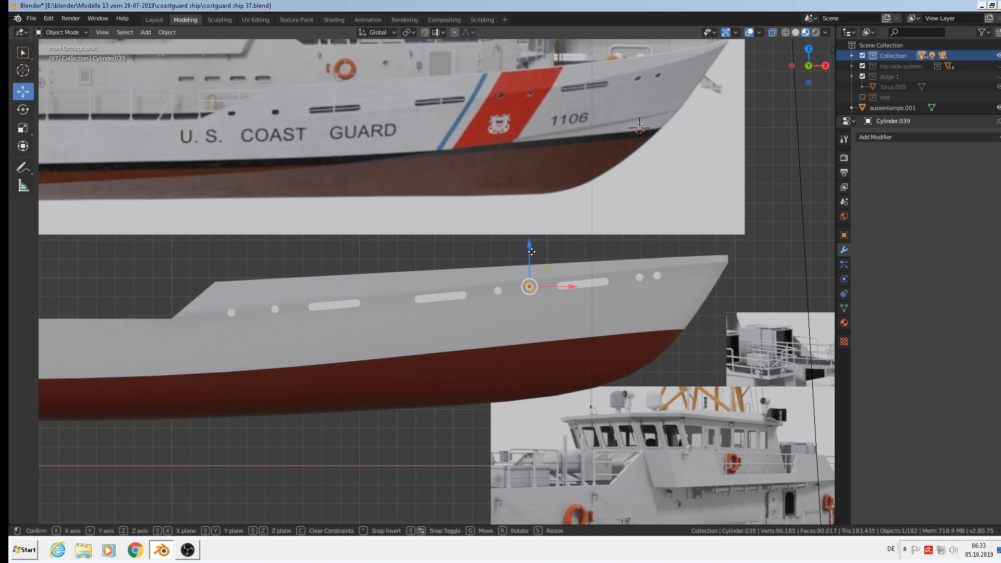
key(z)
click(531, 254)
right_click(500, 290)
key(g)
key(z)
click(500, 260)
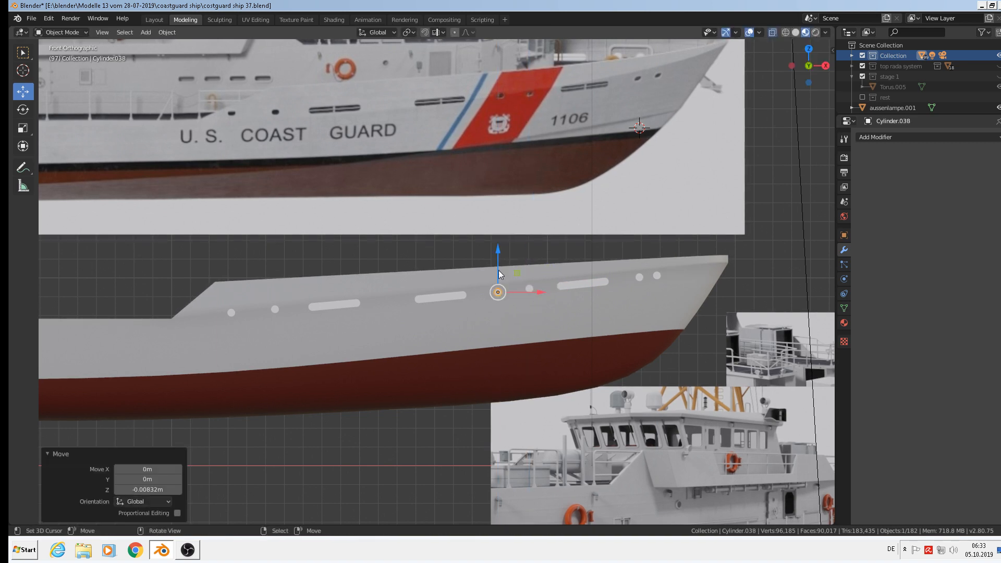
Step: Correct the middle slot's tilt by rotating it 0.307°
right_click(443, 296)
key(r)
click(536, 345)
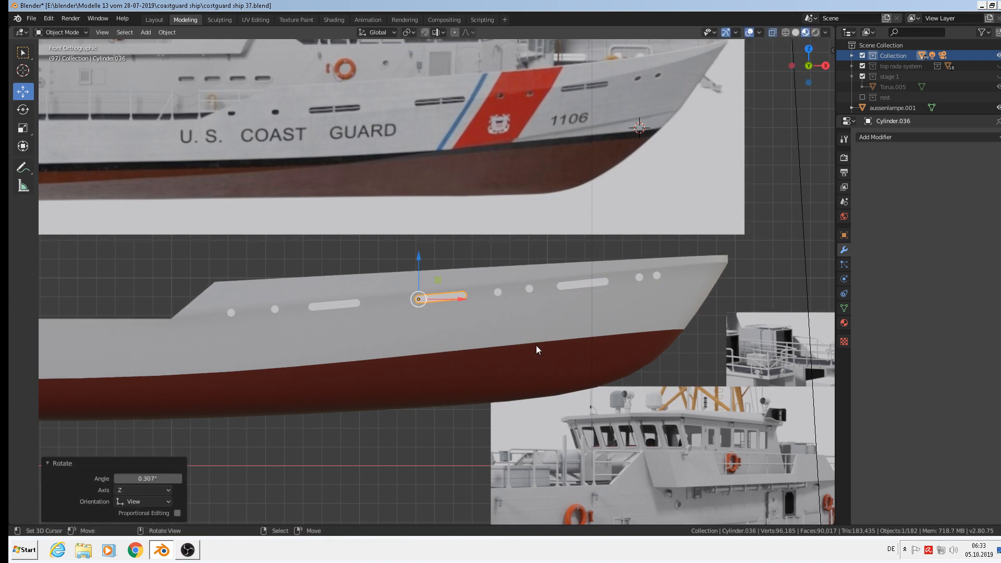
Step: Rotate the slot nearest the deck step by 1.18° and move the porthole closest to the step 0.00555 m along Z
right_click(359, 303)
right_click(359, 303)
key(r)
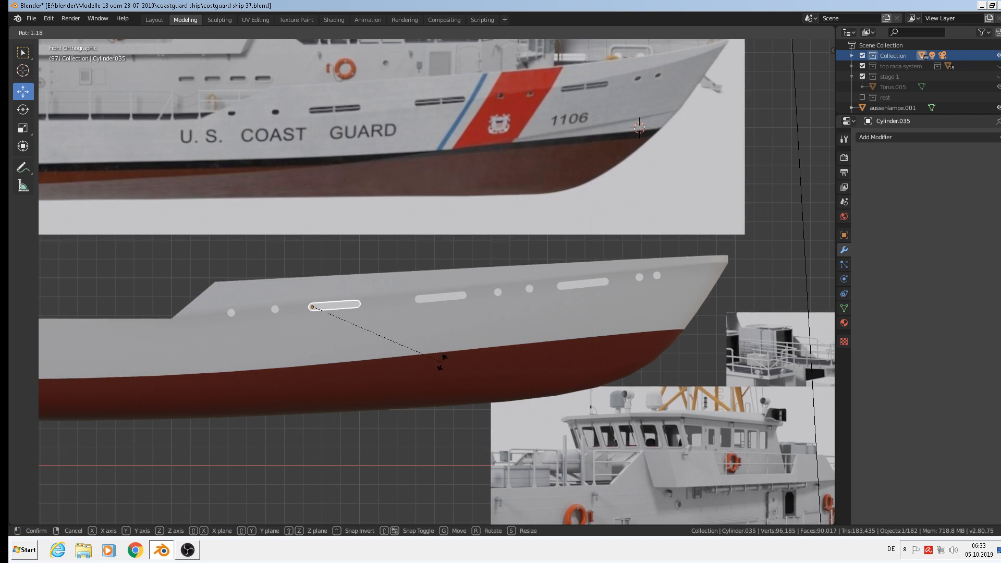
click(441, 363)
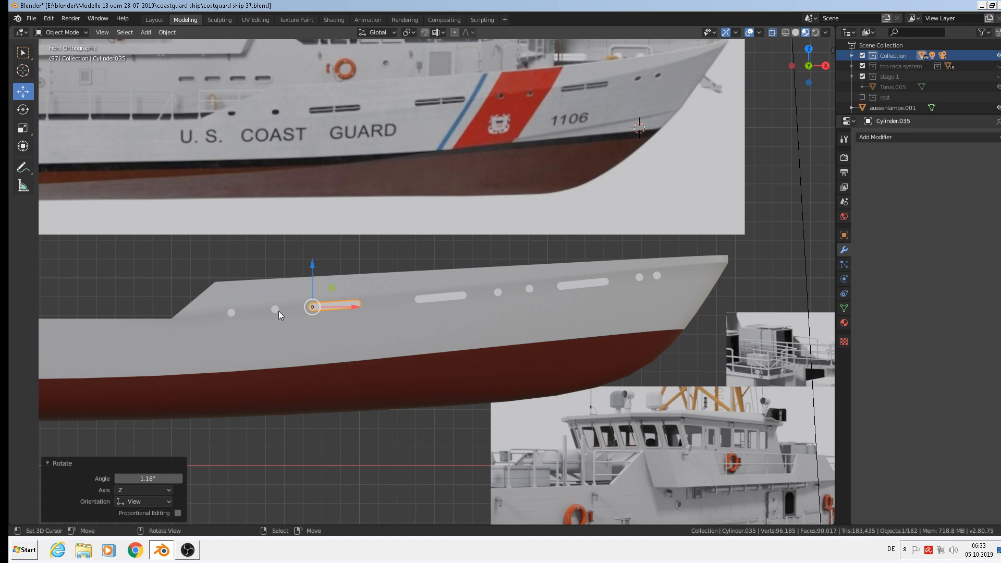
click(230, 312)
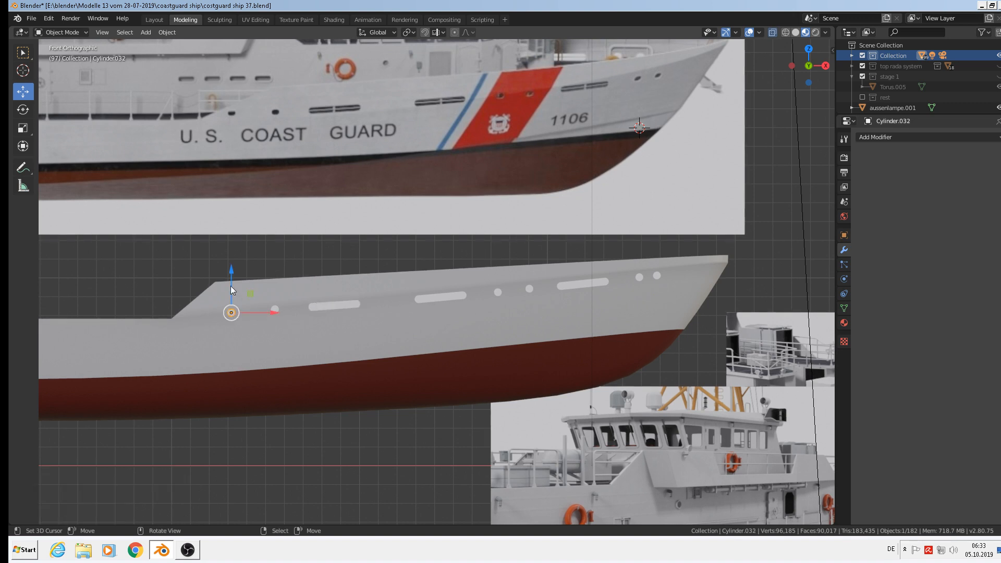
drag(236, 276, 237, 274)
Step: Select all eleven porthole, slot and stern-opening cutters along the hull and join them into one object
scroll(274, 296, down, 2)
middle_drag(416, 308, 553, 260)
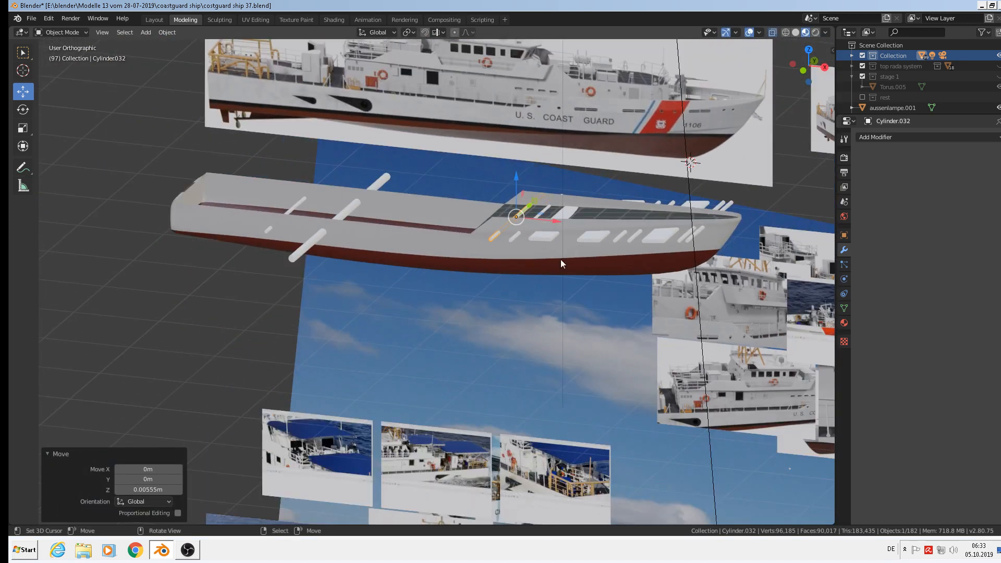
scroll(544, 260, up, 1)
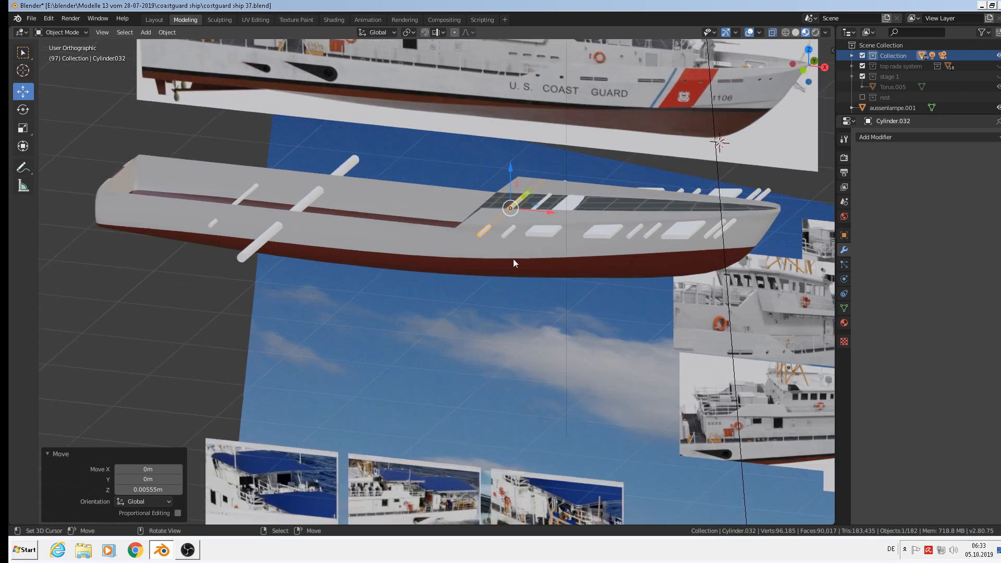
shift+click(512, 231)
shift+click(543, 234)
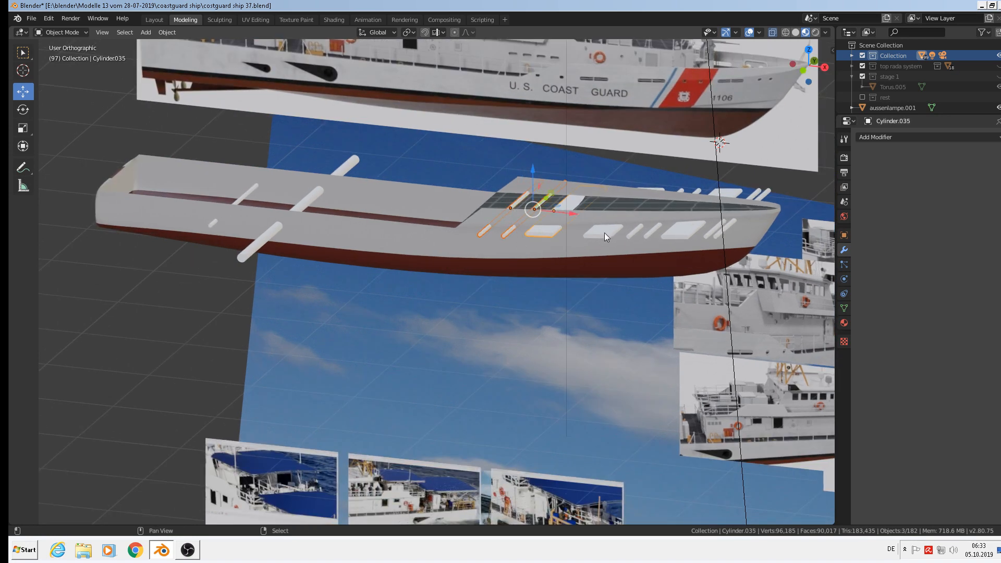
shift+click(605, 233)
shift+click(630, 236)
shift+click(647, 236)
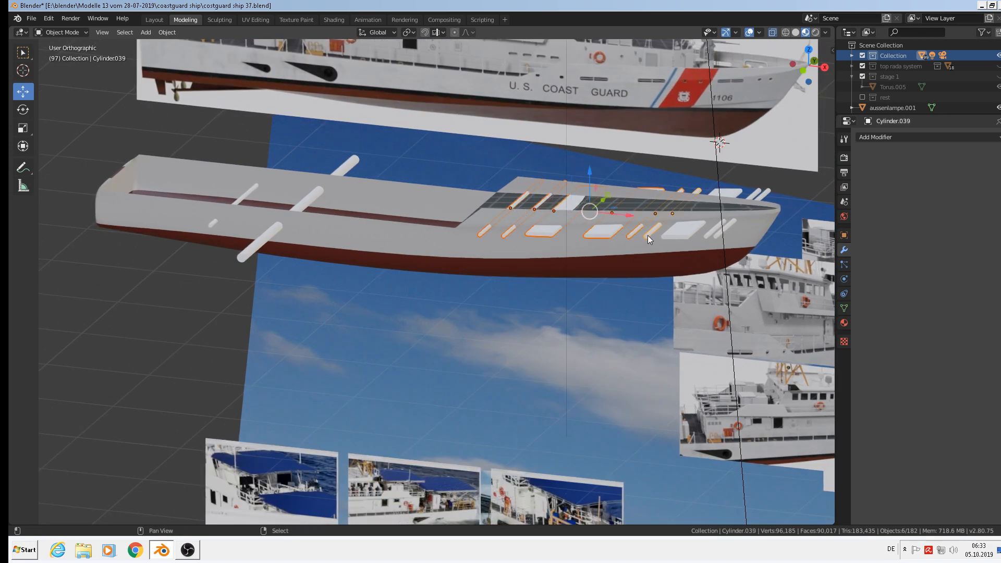
shift+click(684, 232)
shift+click(714, 234)
shift+click(729, 227)
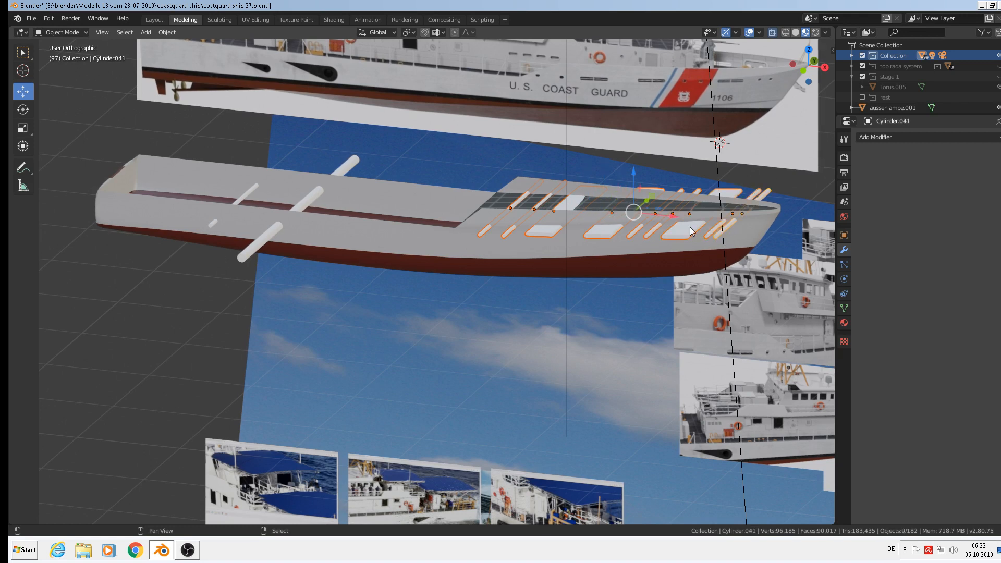
shift+click(252, 247)
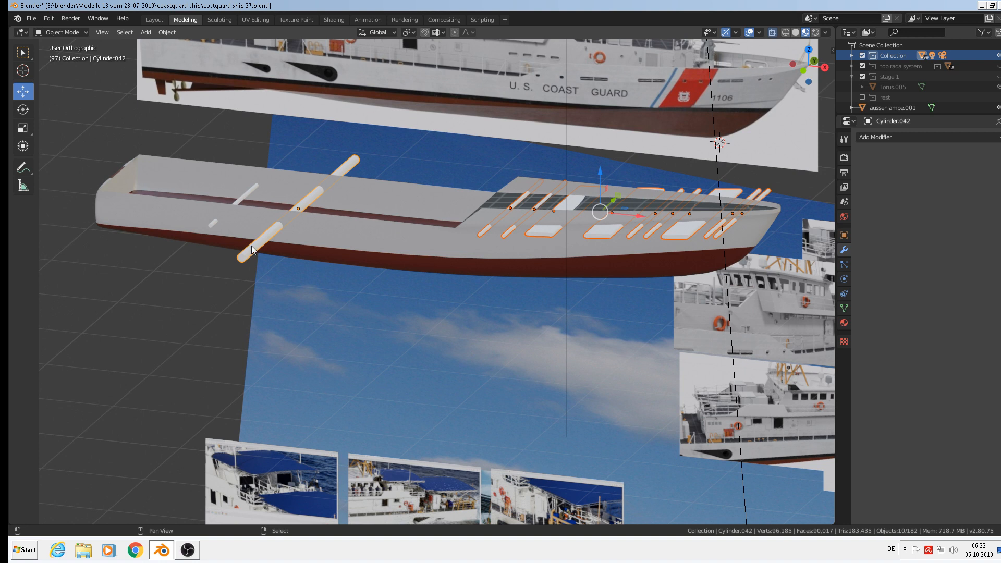
shift+click(212, 226)
click(167, 33)
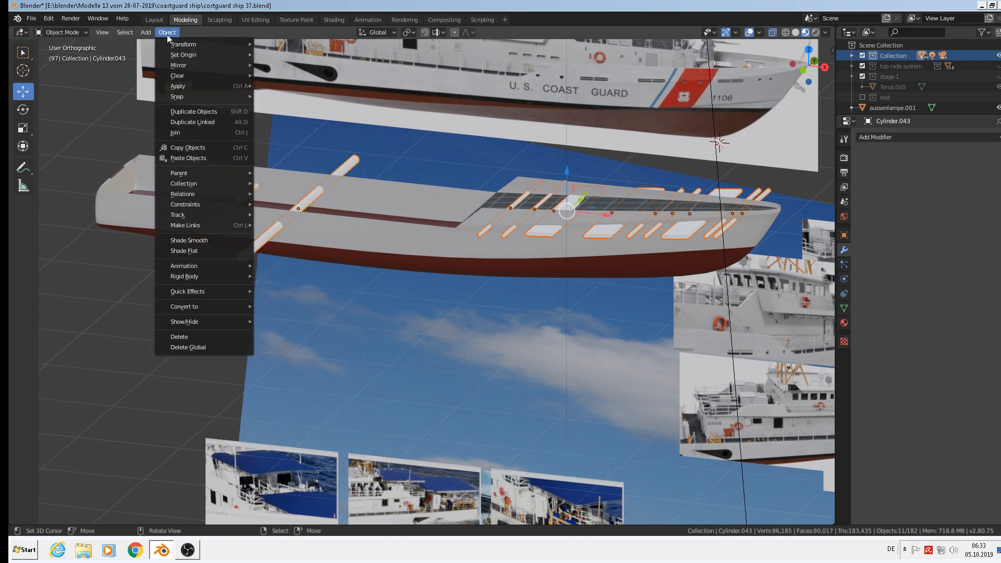
mouse_move(191, 88)
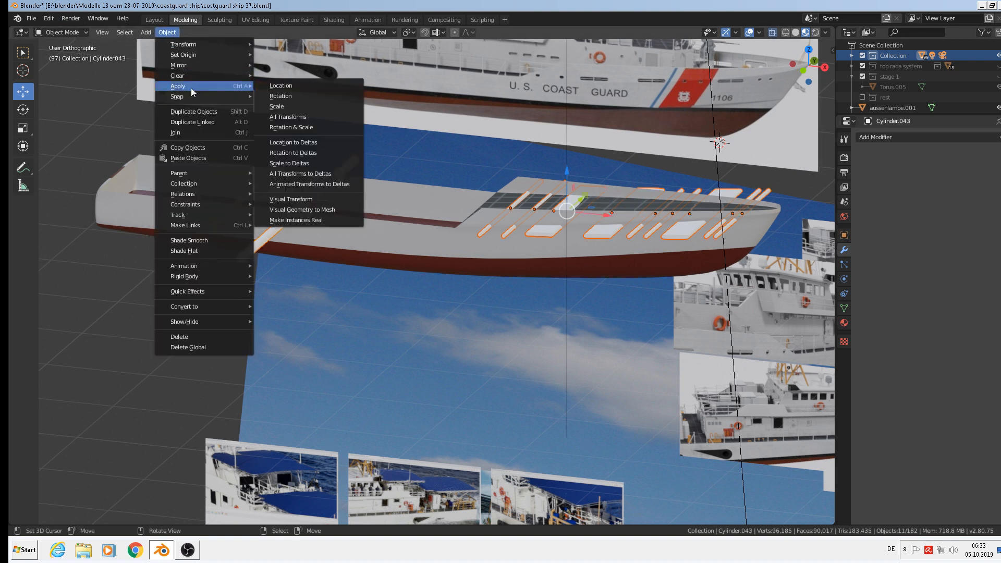
click(185, 133)
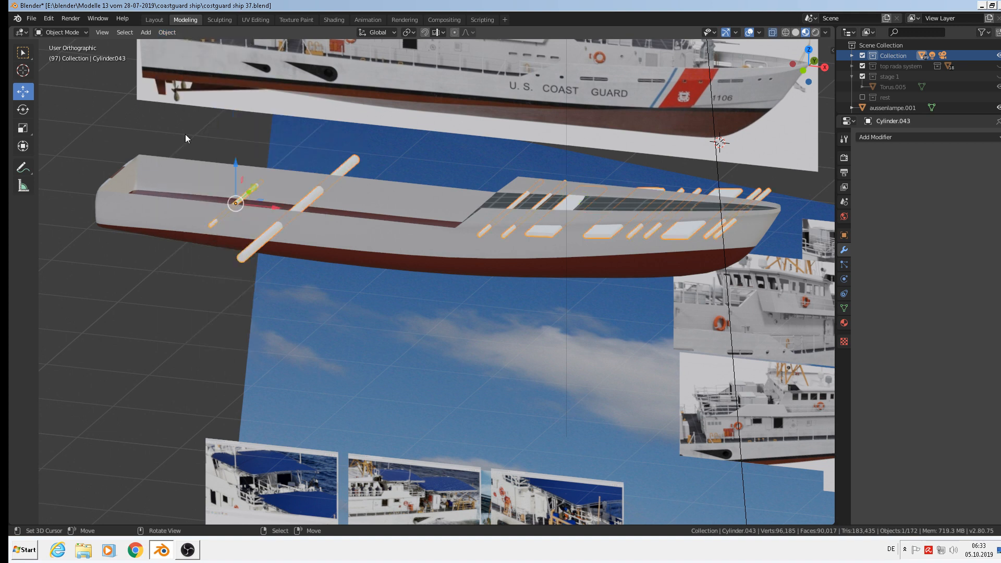
Step: Apply rotation and scale to the joined cutter object and set its origin to geometry
click(172, 31)
mouse_move(188, 86)
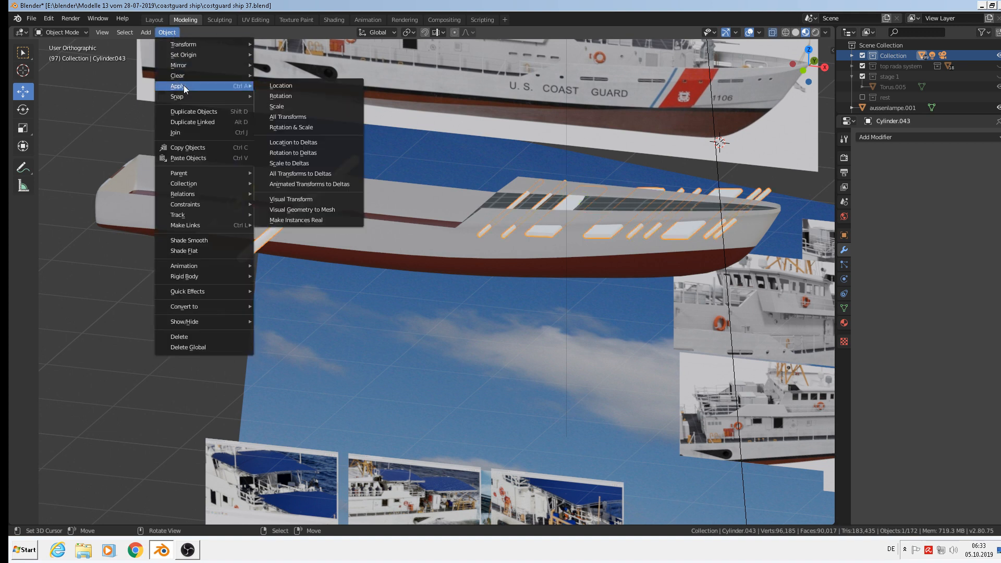
click(294, 127)
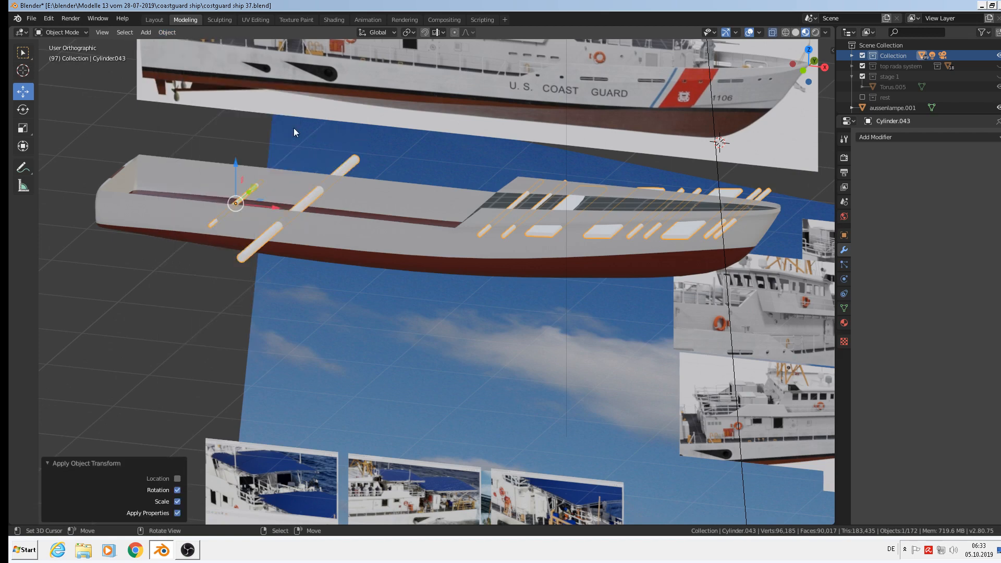
click(170, 33)
mouse_move(185, 54)
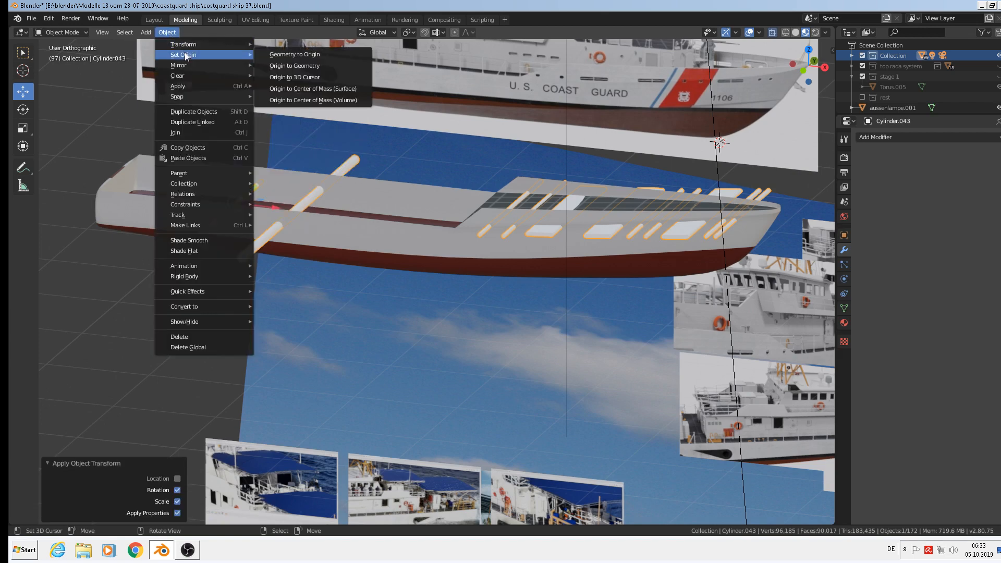
click(295, 66)
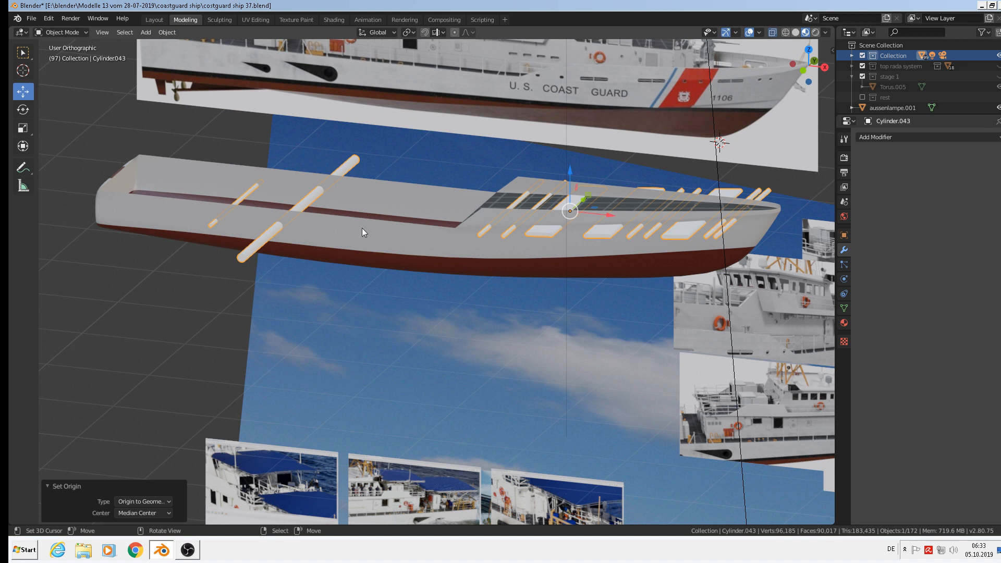
Step: Apply the ship hull's rotation and scale and set its origin to geometry
click(349, 242)
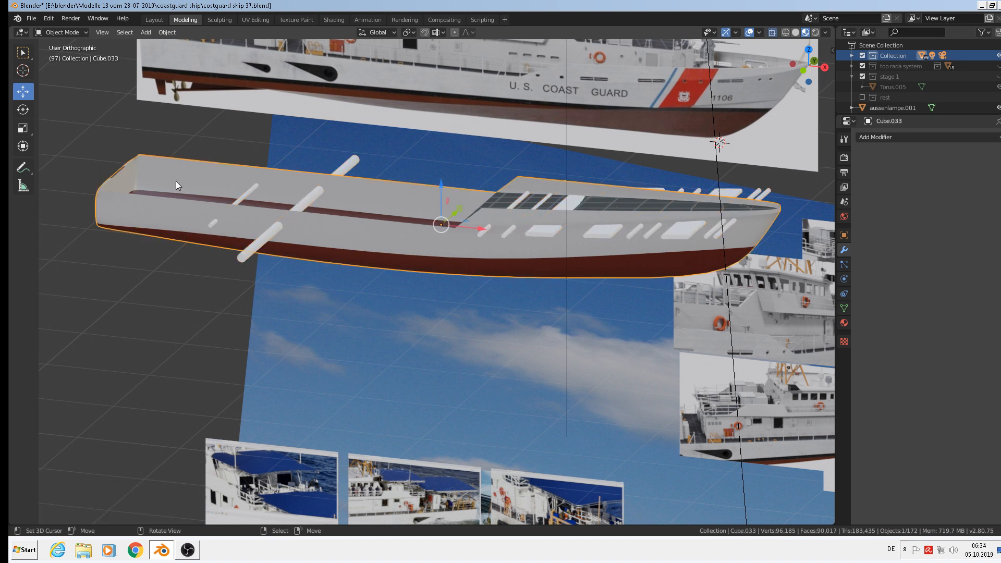
click(167, 32)
mouse_move(182, 86)
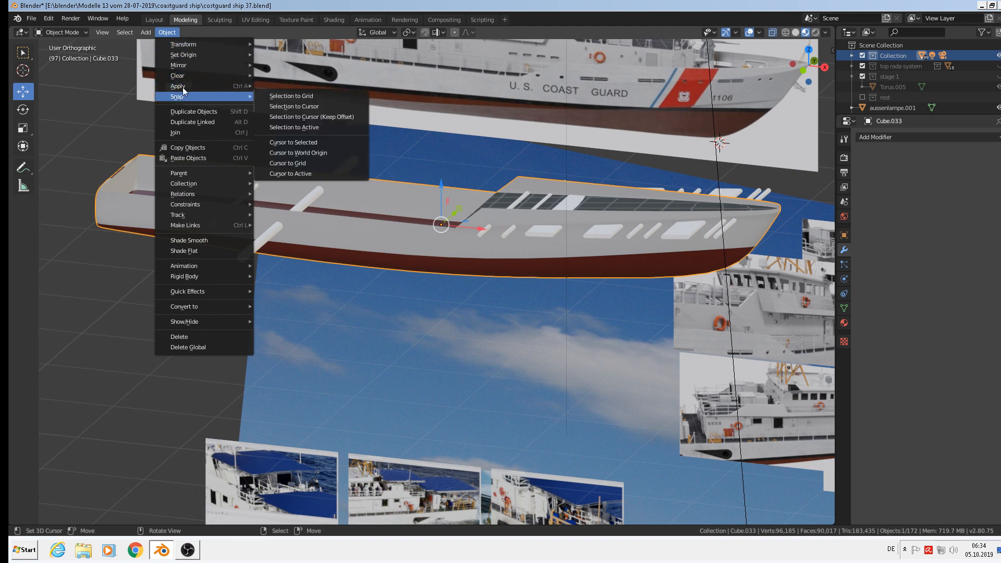
click(298, 129)
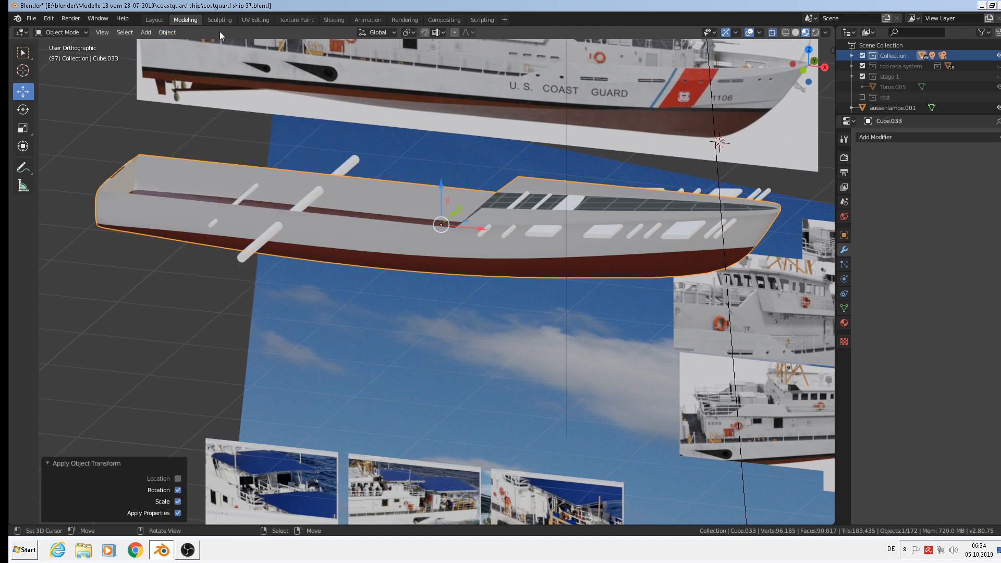
click(164, 33)
mouse_move(191, 55)
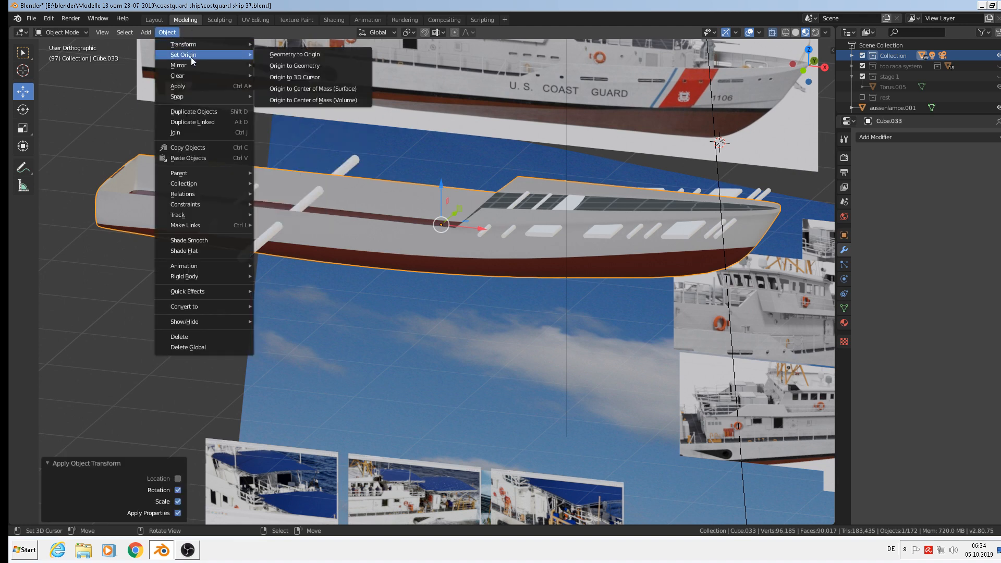
click(282, 67)
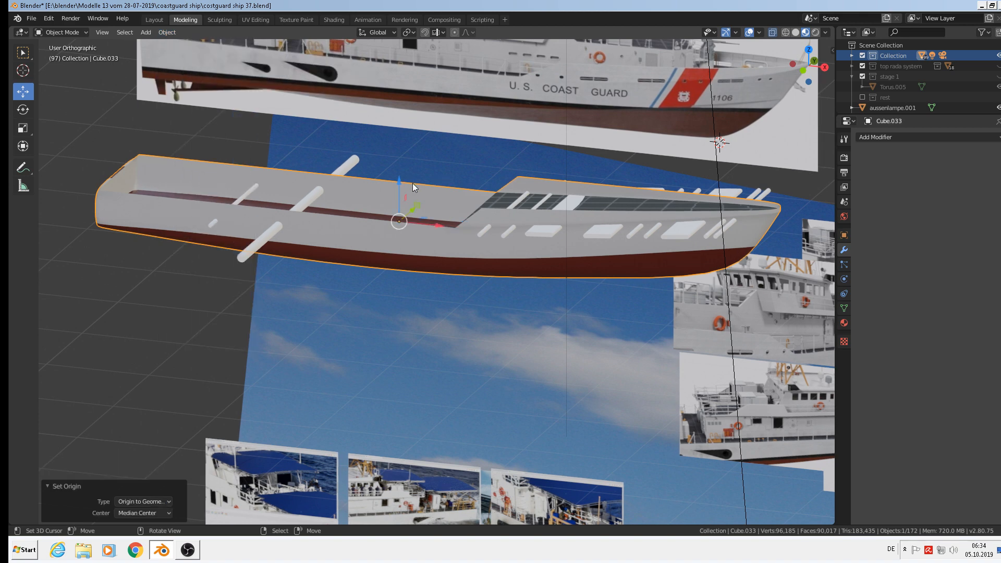
Step: Add a Boolean modifier to the hull, set to Difference with the joined cutter object Cylinder.043 as its target
middle_drag(412, 183, 423, 186)
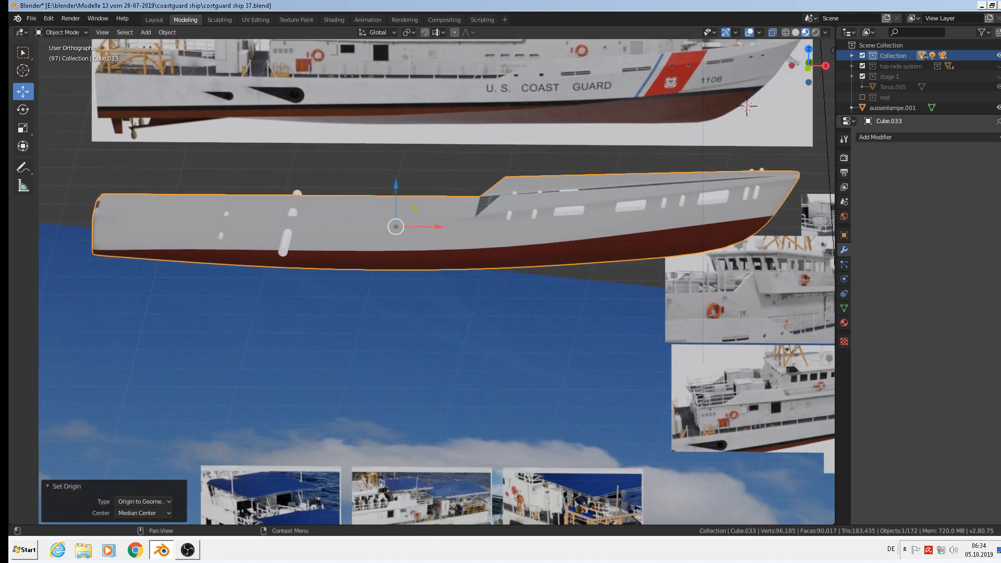
click(884, 137)
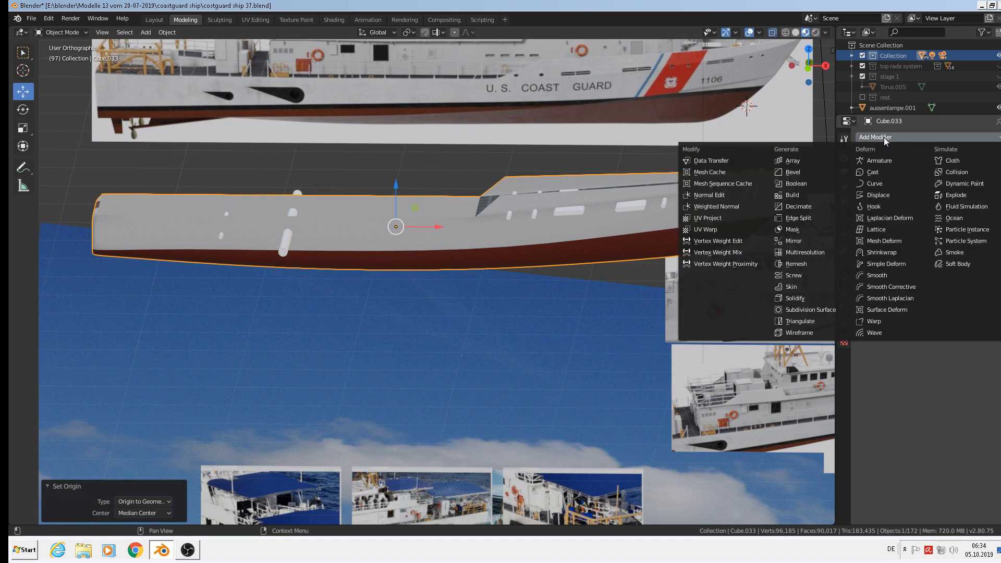
click(824, 185)
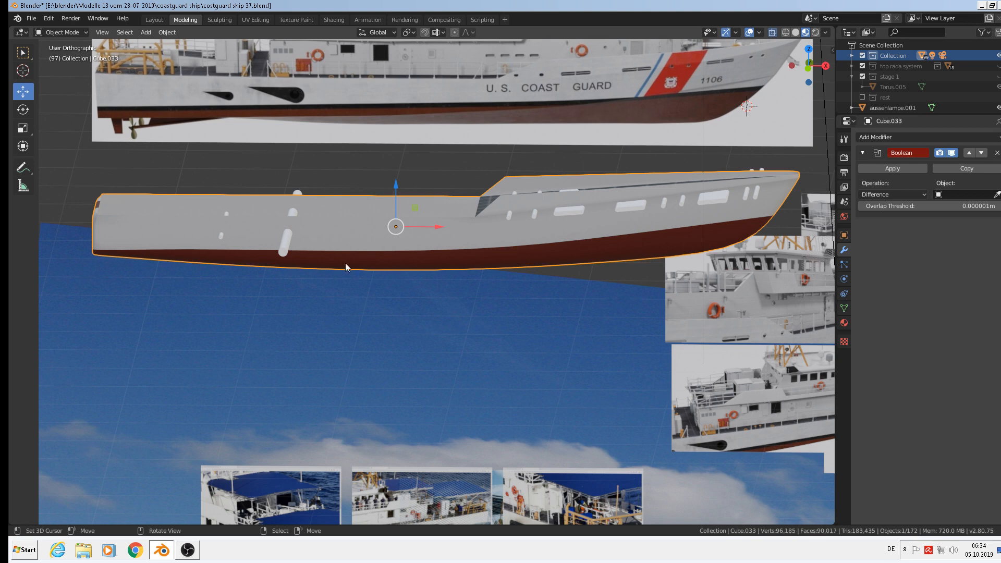
scroll(578, 255, up, 3)
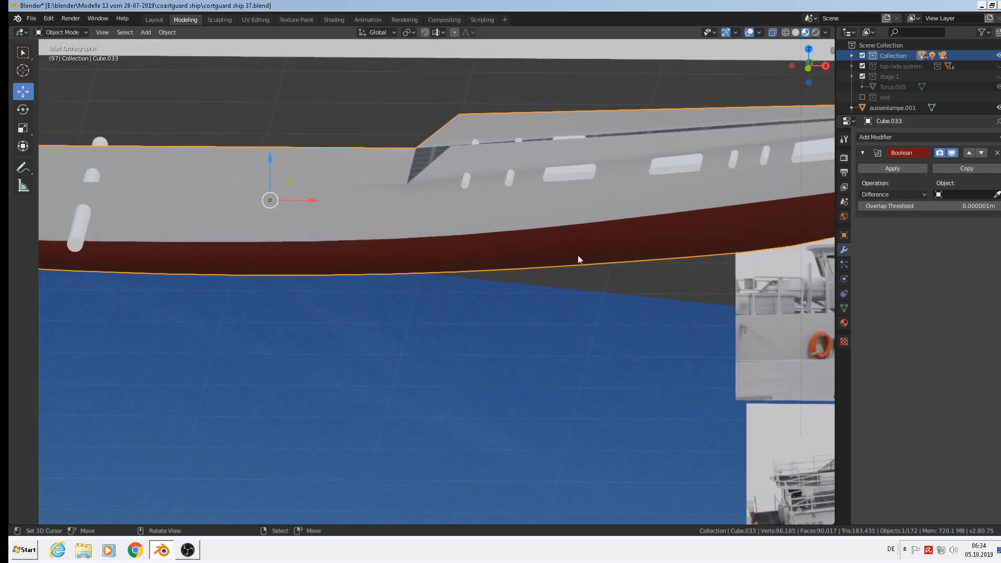
middle_drag(578, 255, 862, 271)
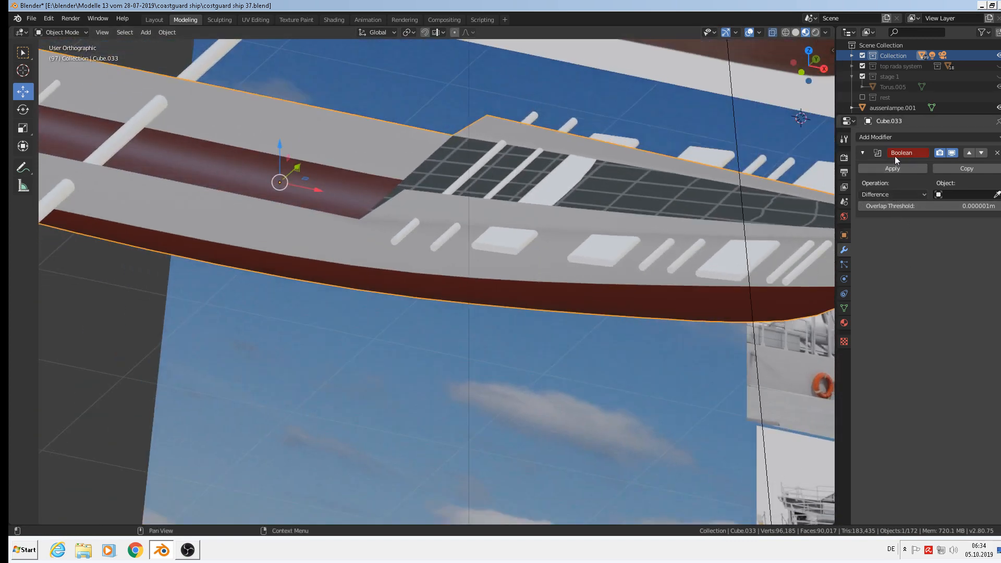
click(997, 195)
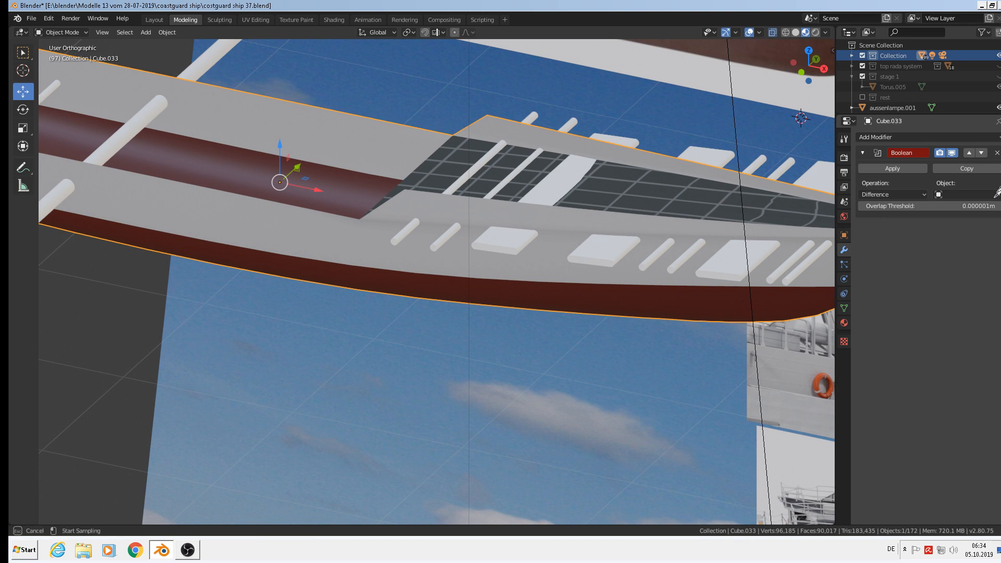
click(512, 237)
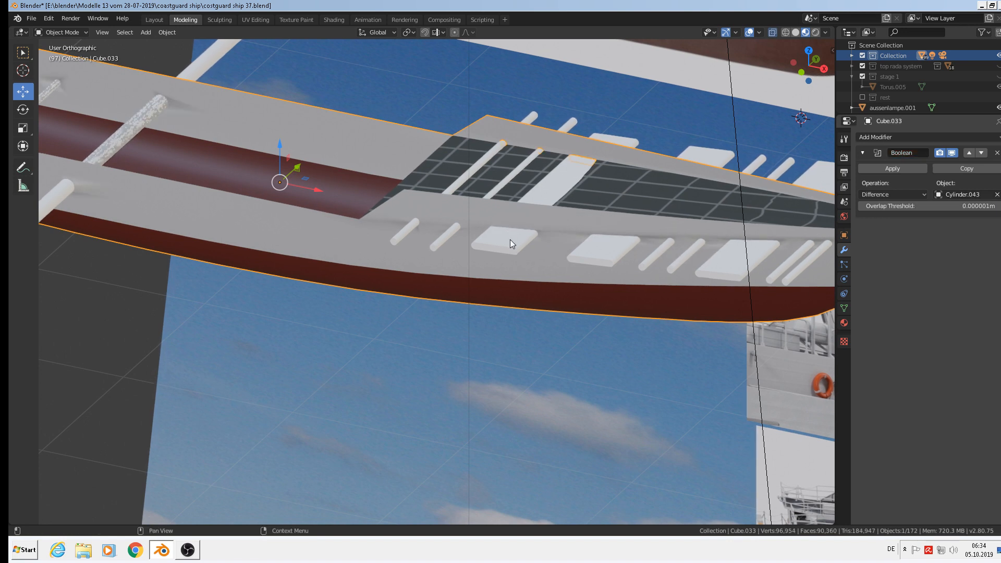
Step: Check the cutter intersections along the hull and apply the Boolean modifier
middle_drag(471, 344, 481, 311)
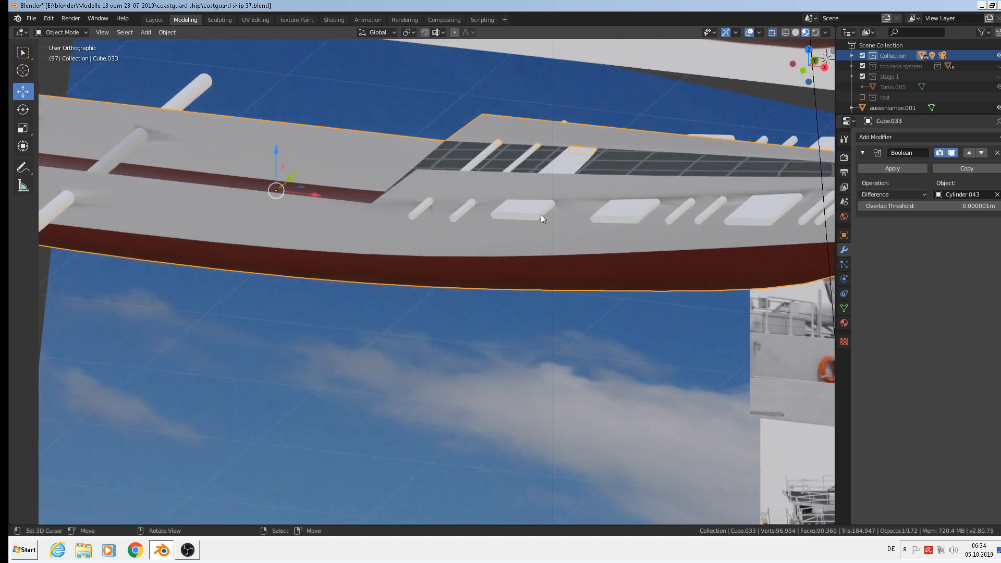
scroll(541, 215, up, 3)
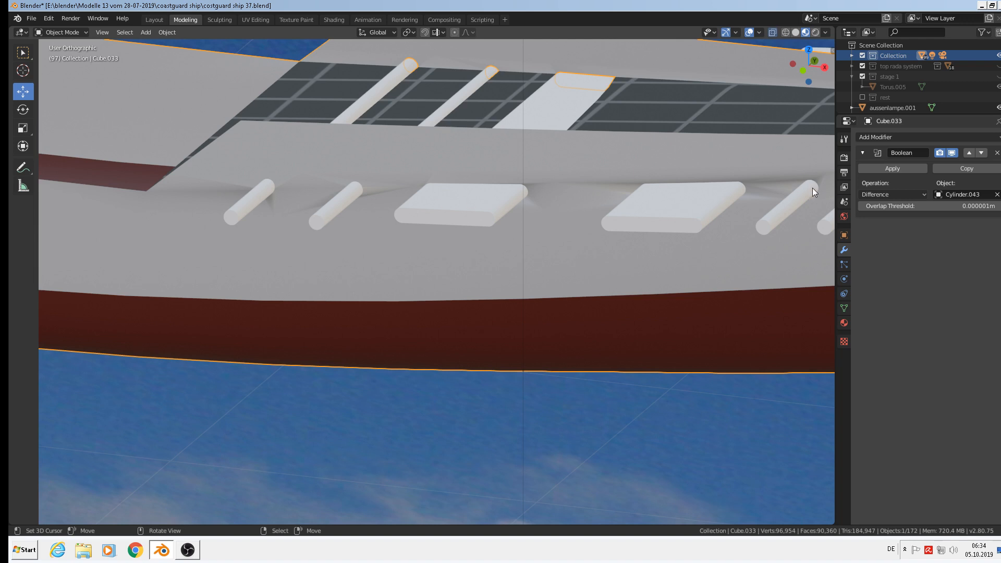
scroll(749, 242, down, 4)
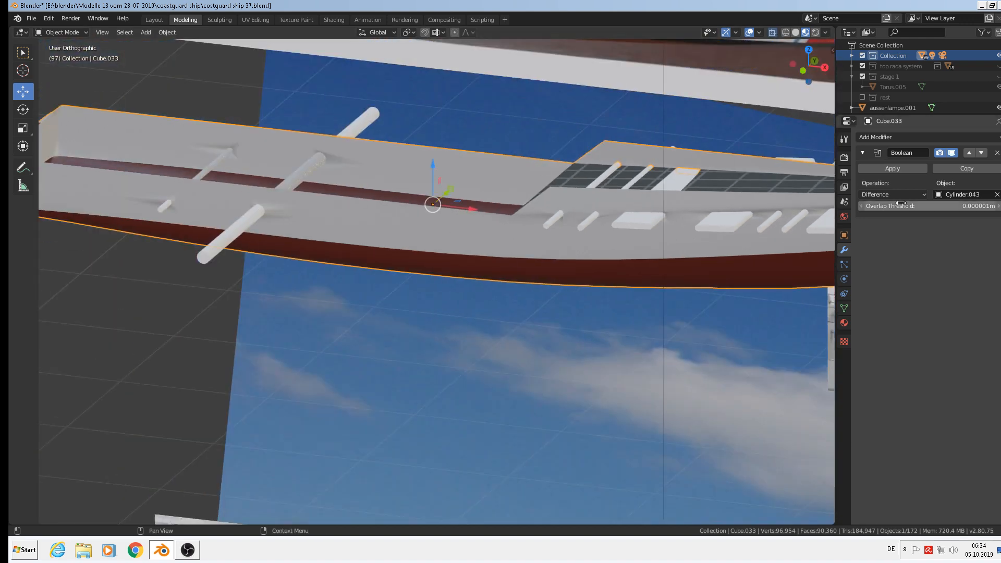
click(893, 167)
Step: Move the cut hull clear of the cutters by -1.02 m along Z and -5.25 m along X
scroll(421, 221, down, 1)
scroll(421, 220, down, 5)
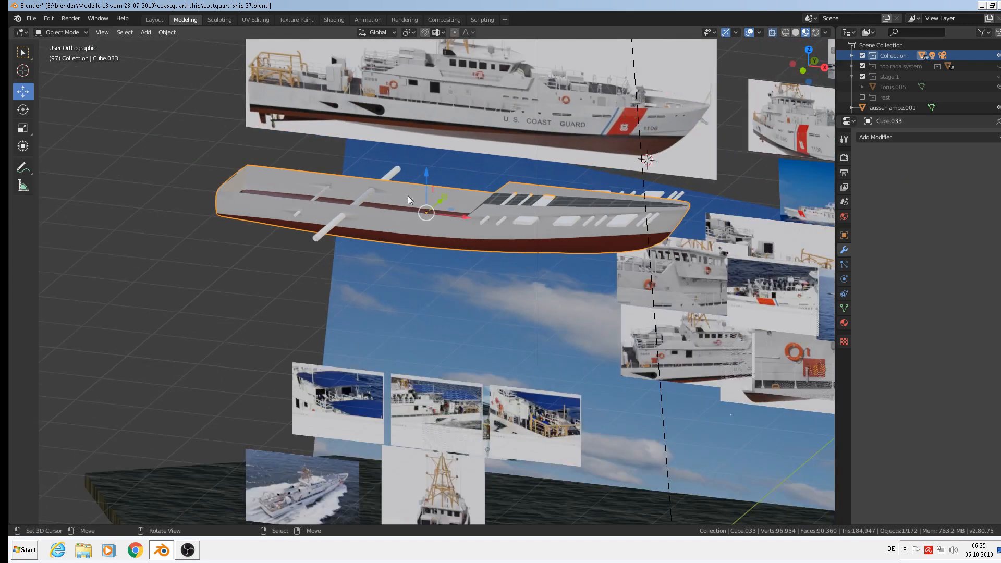
key(g)
key(z)
click(432, 249)
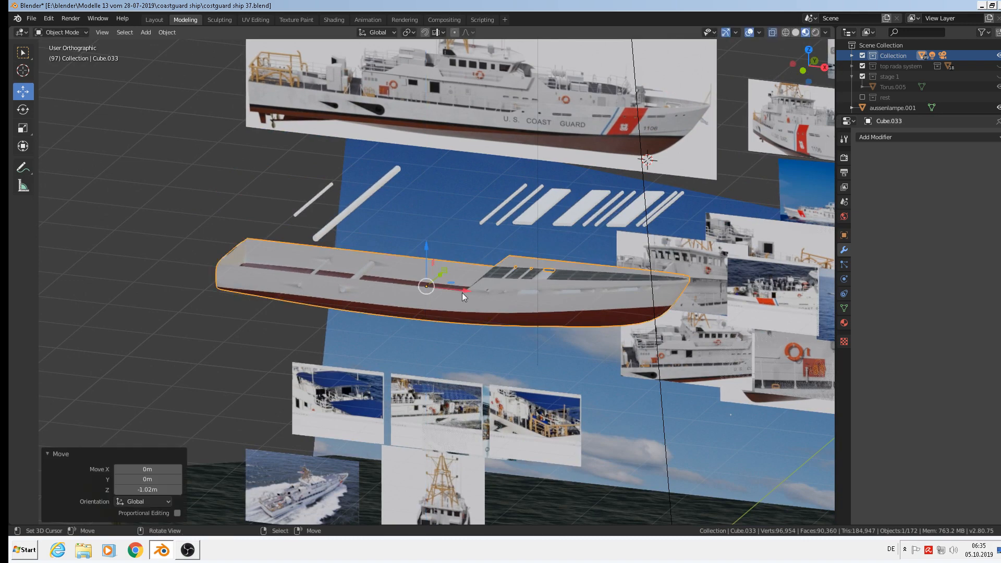
key(g)
key(x)
click(87, 247)
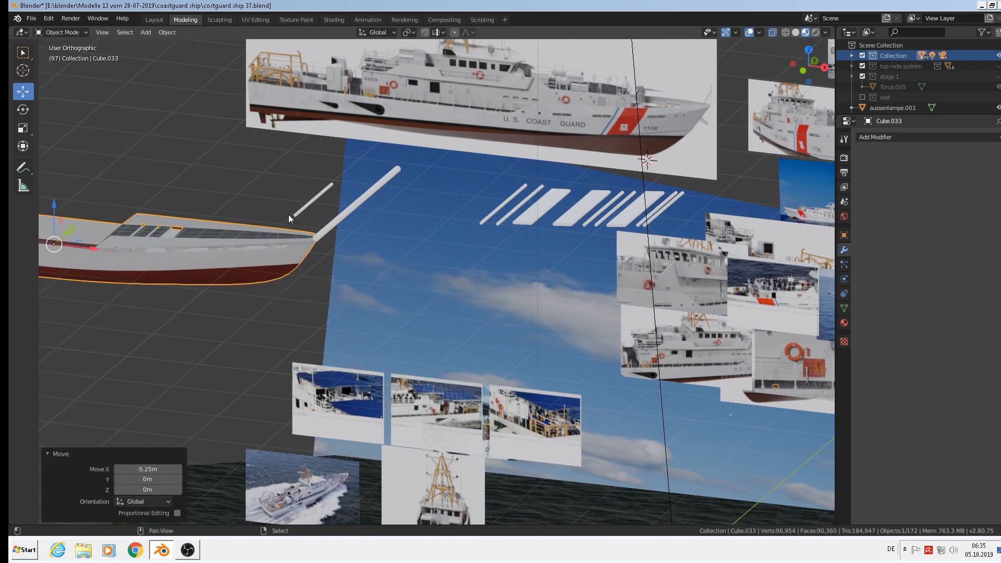
Step: Examine the porthole and slot openings and the surface shading around them along the hull side
shift+middle_drag(282, 229, 597, 199)
scroll(563, 205, up, 4)
scroll(472, 197, up, 5)
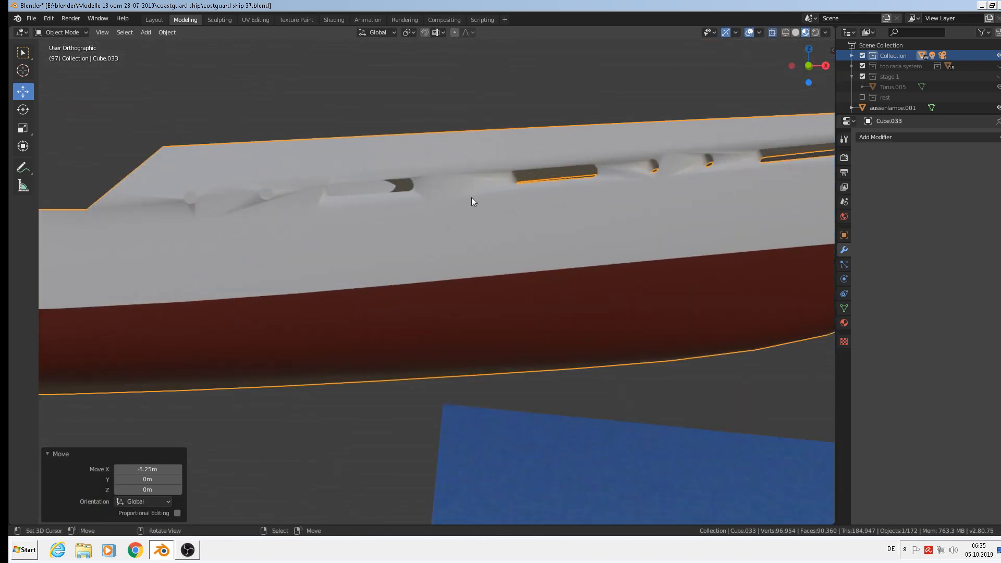
middle_drag(409, 201, 447, 187)
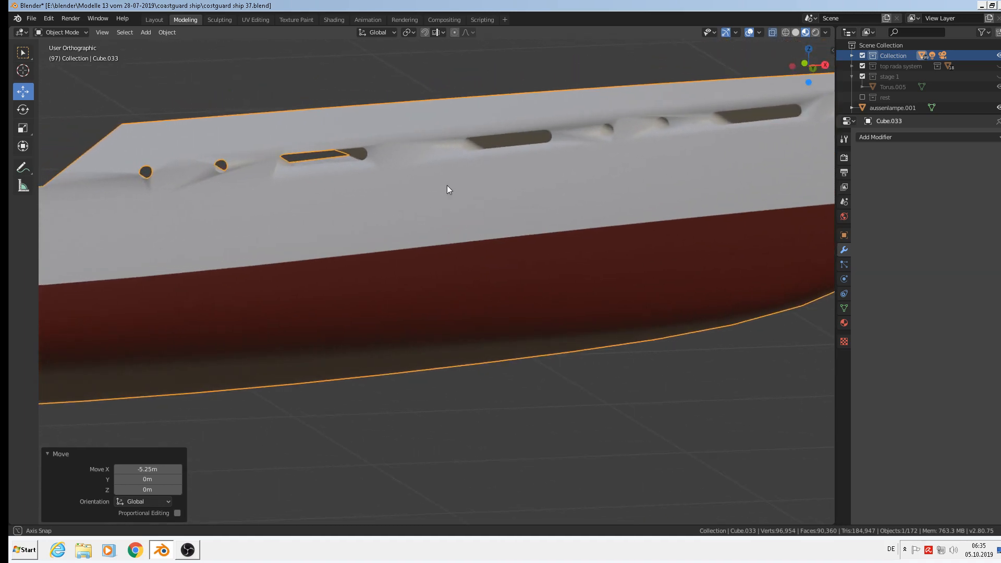
scroll(478, 173, up, 4)
scroll(715, 177, down, 8)
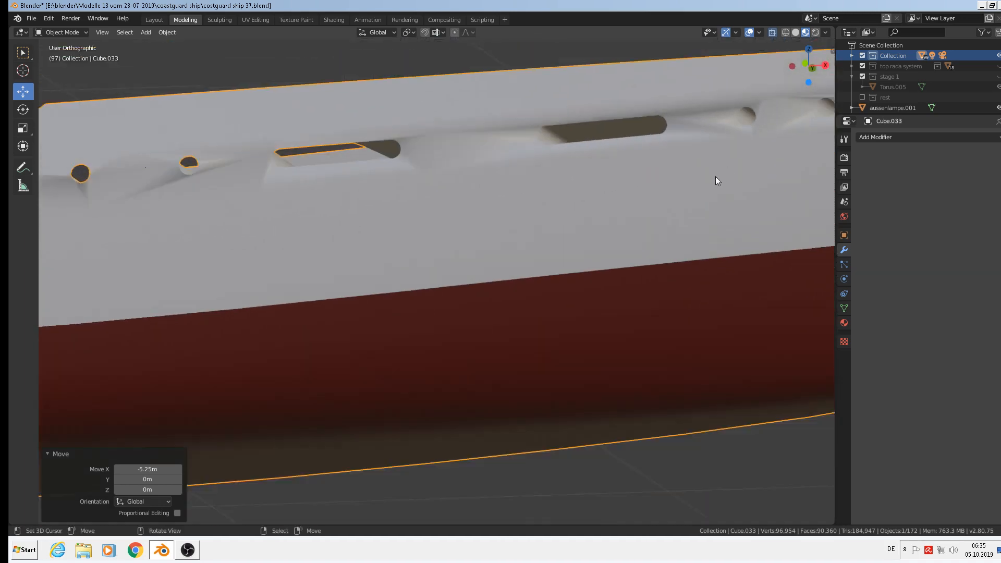
scroll(749, 252, up, 3)
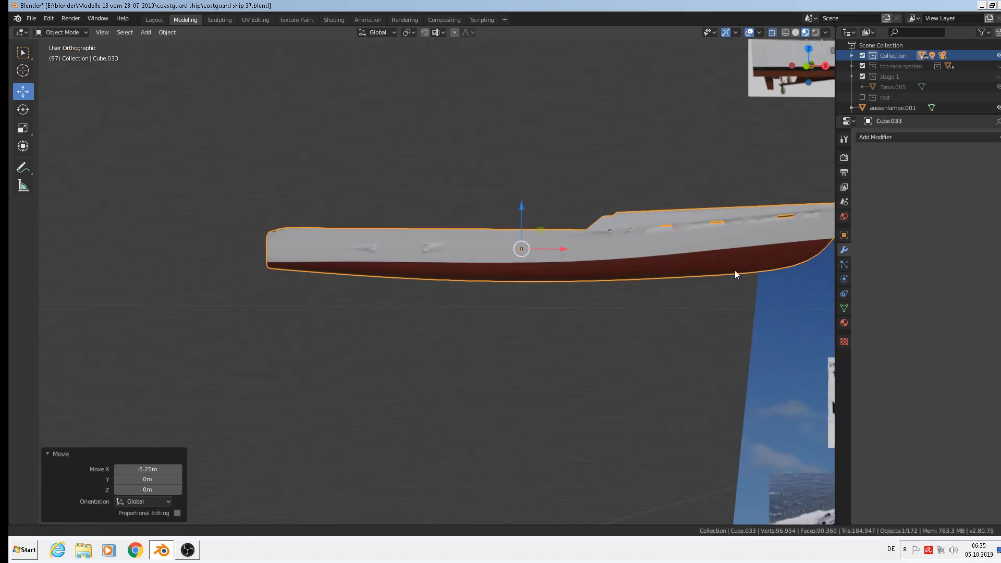
Step: Move the joined cutter object to the "rest" collection
shift+middle_drag(735, 273, 368, 210)
scroll(368, 211, down, 2)
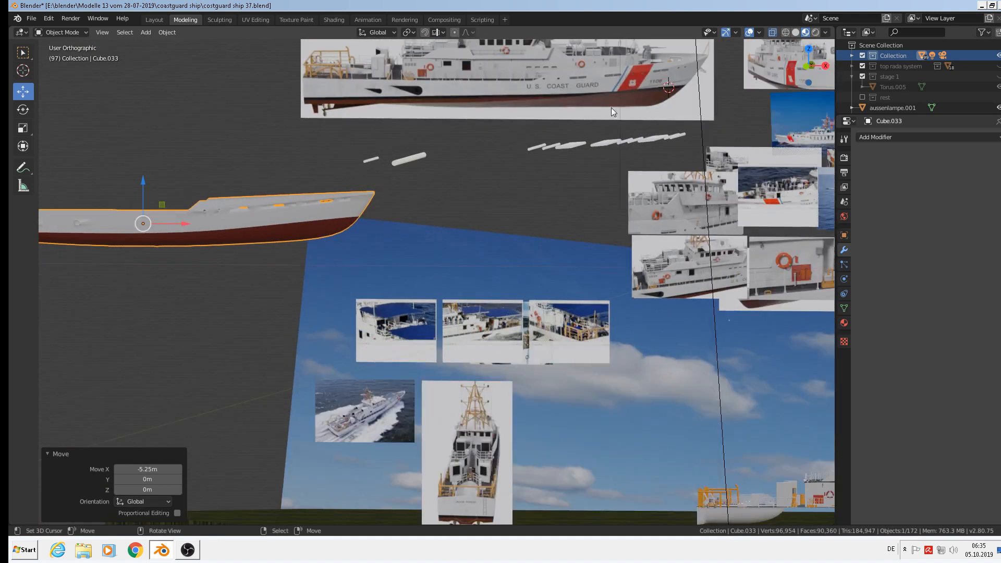
click(556, 146)
key(m)
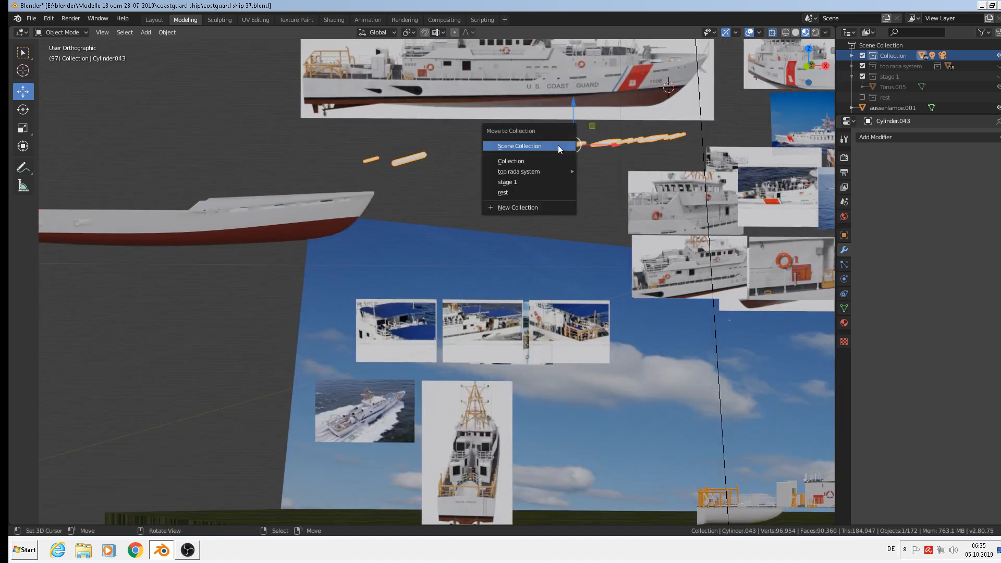
click(531, 196)
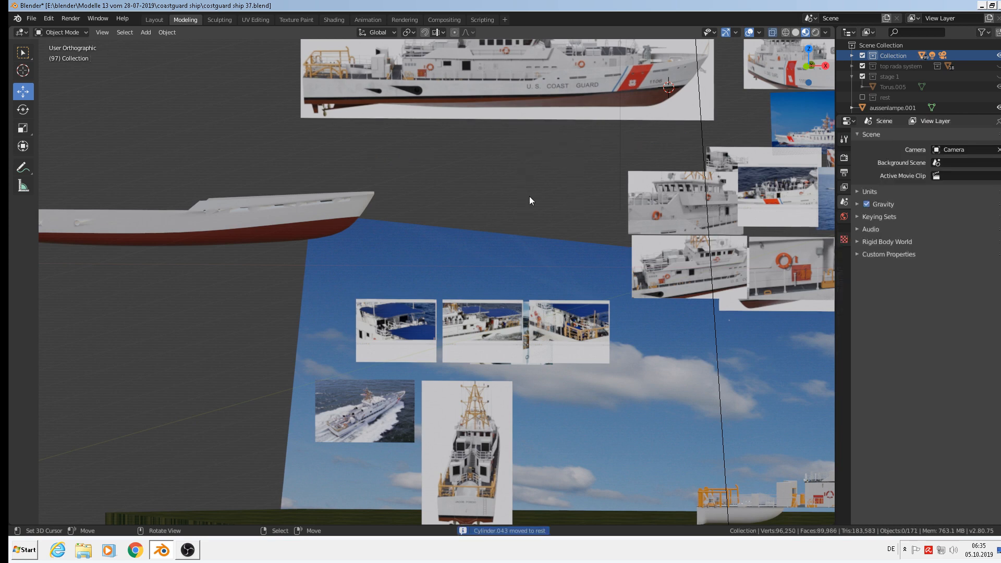
Step: Select the hull and raise it about 0.535 m along Z in the front view
scroll(264, 240, up, 2)
click(264, 208)
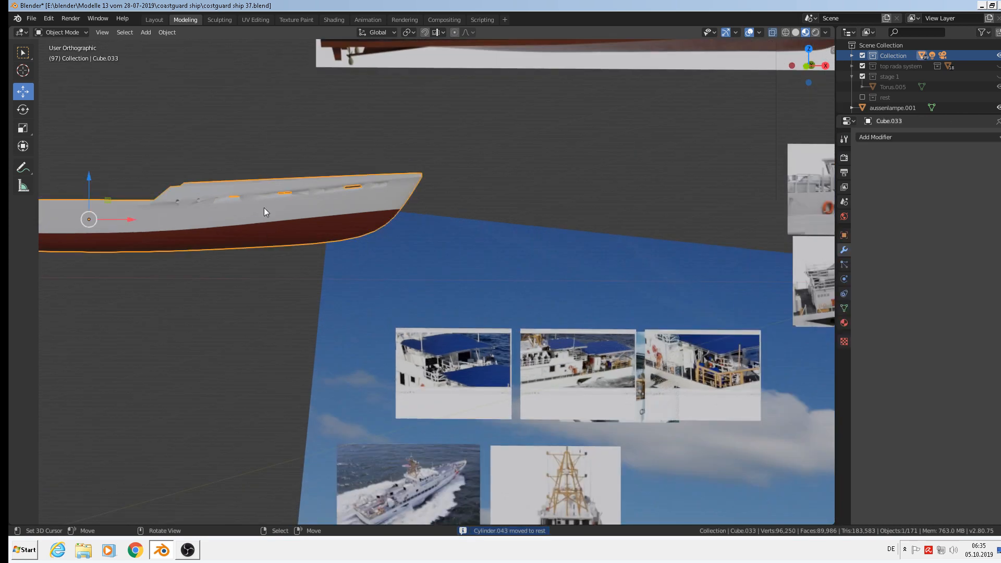
key(KP_1)
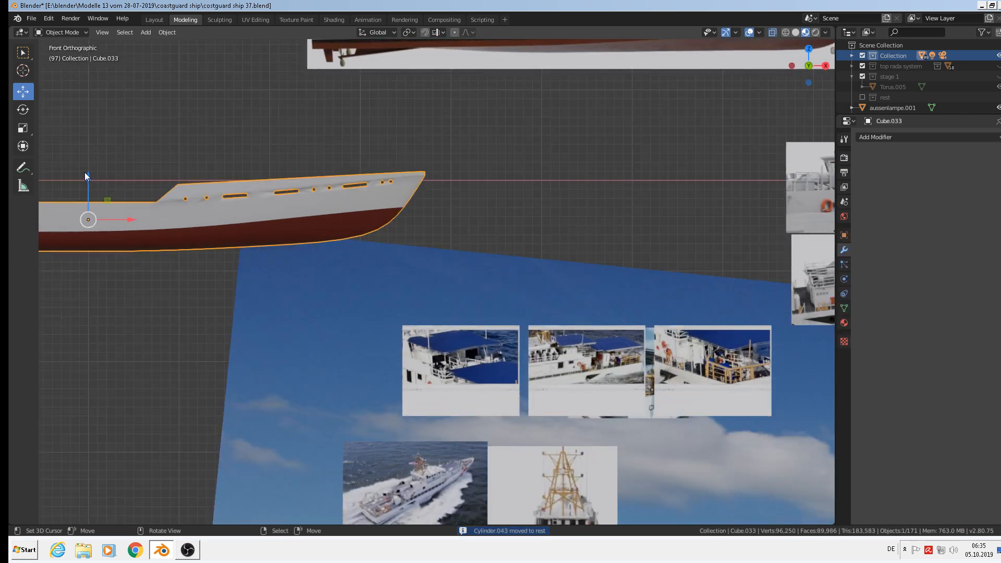
drag(86, 176, 86, 127)
Step: Save the project as a new file named "costguard ship 38.blend"
click(33, 18)
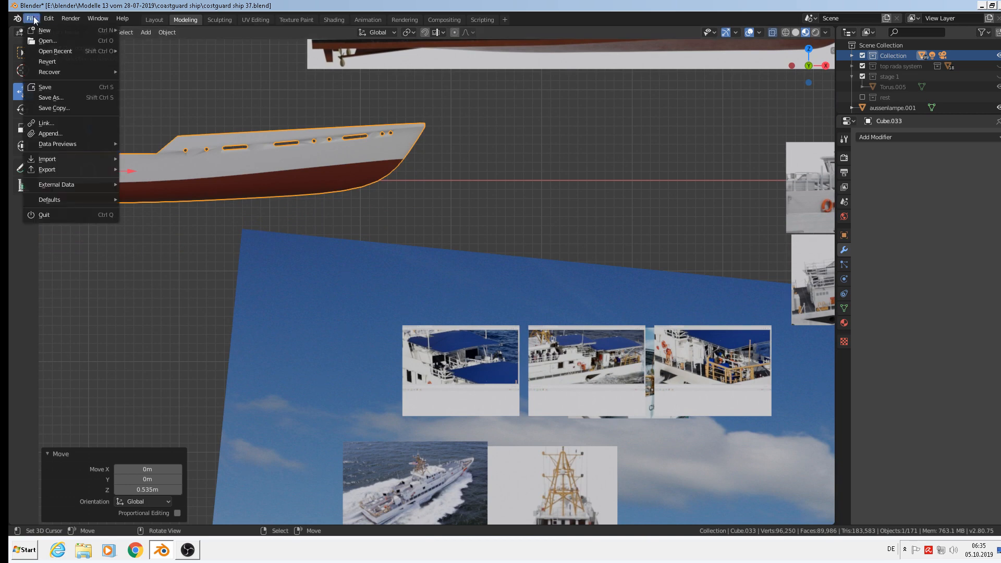
click(48, 98)
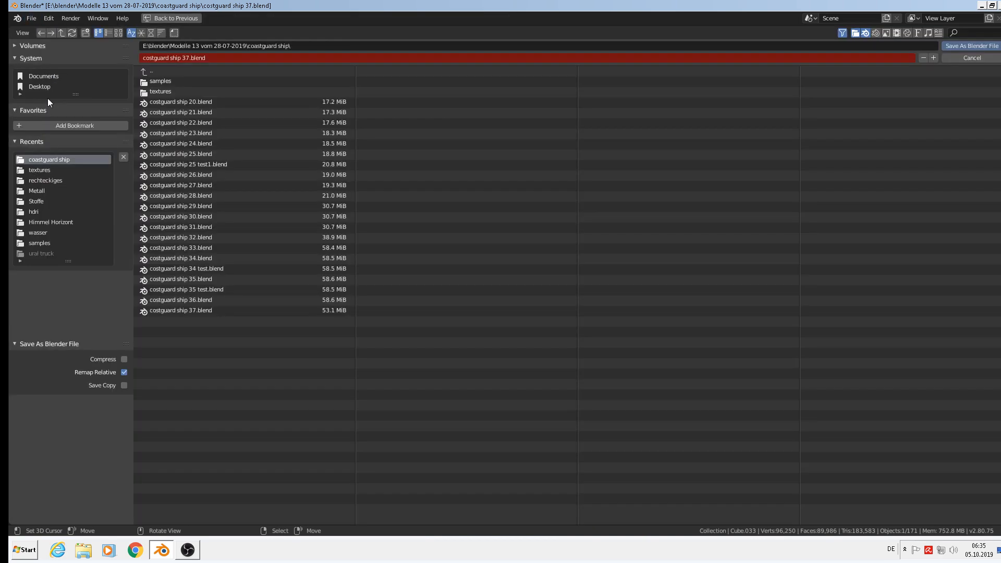
click(189, 59)
click(190, 59)
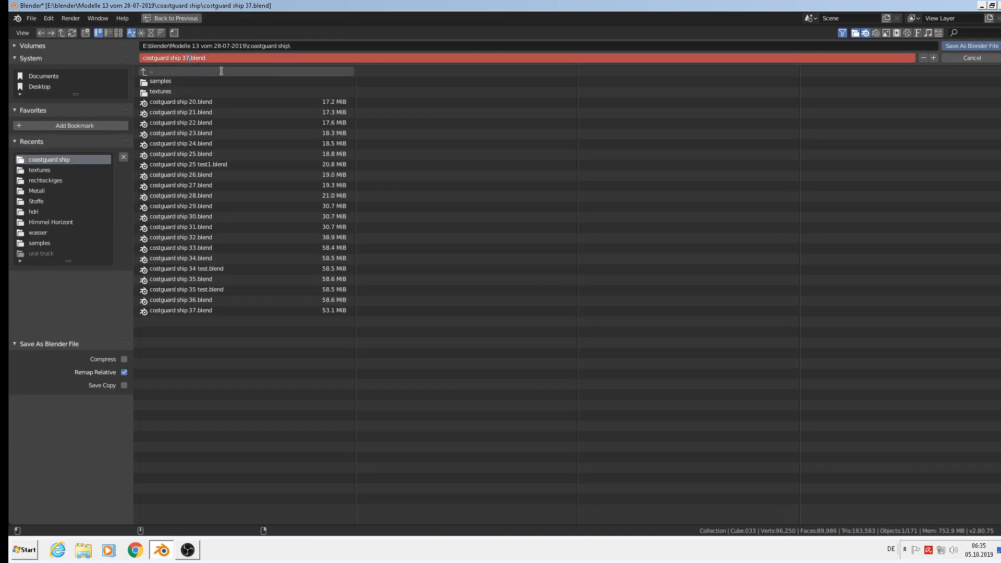
click(965, 43)
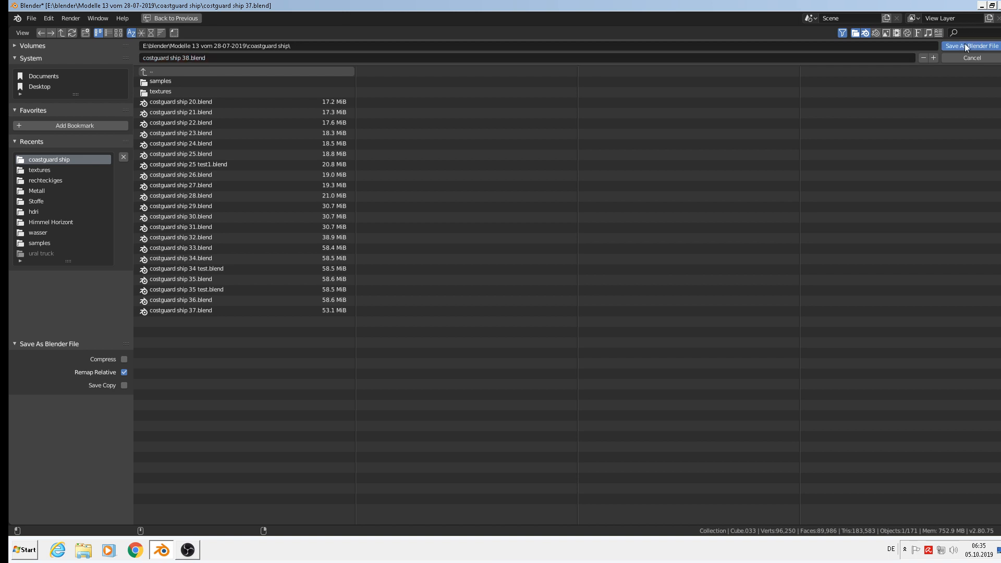
click(965, 45)
Step: Open the hull for mesh editing at the aftmost round porthole of the raised forward section and clear the vertex selection
scroll(428, 205, up, 3)
shift+middle_drag(299, 167, 633, 180)
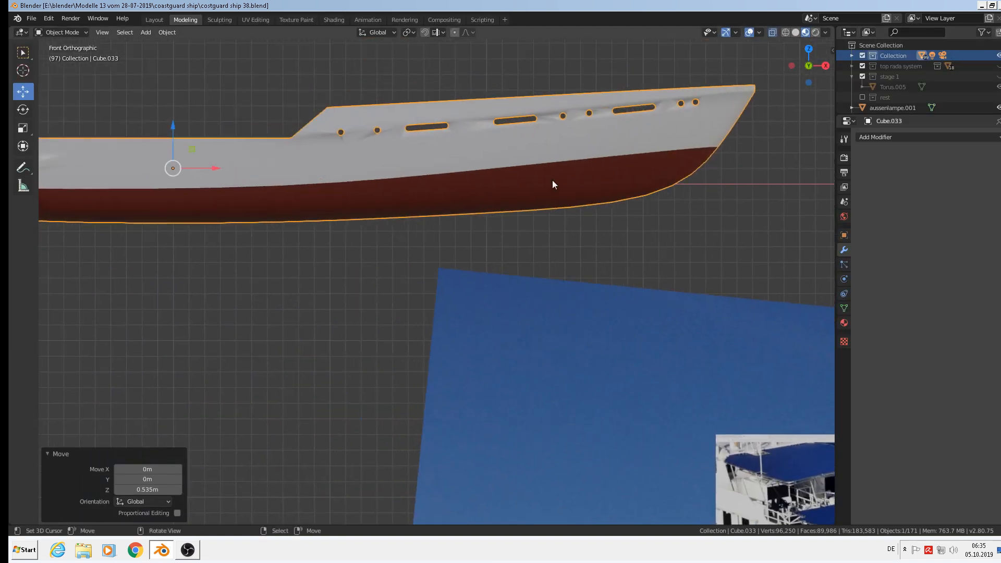
scroll(297, 124, up, 12)
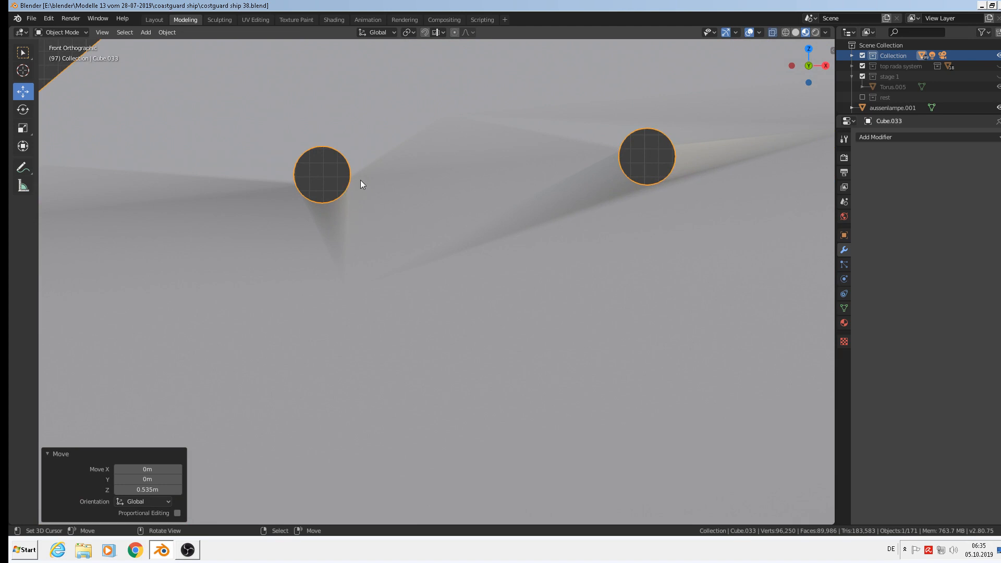
shift+middle_drag(361, 180, 481, 286)
scroll(468, 270, up, 6)
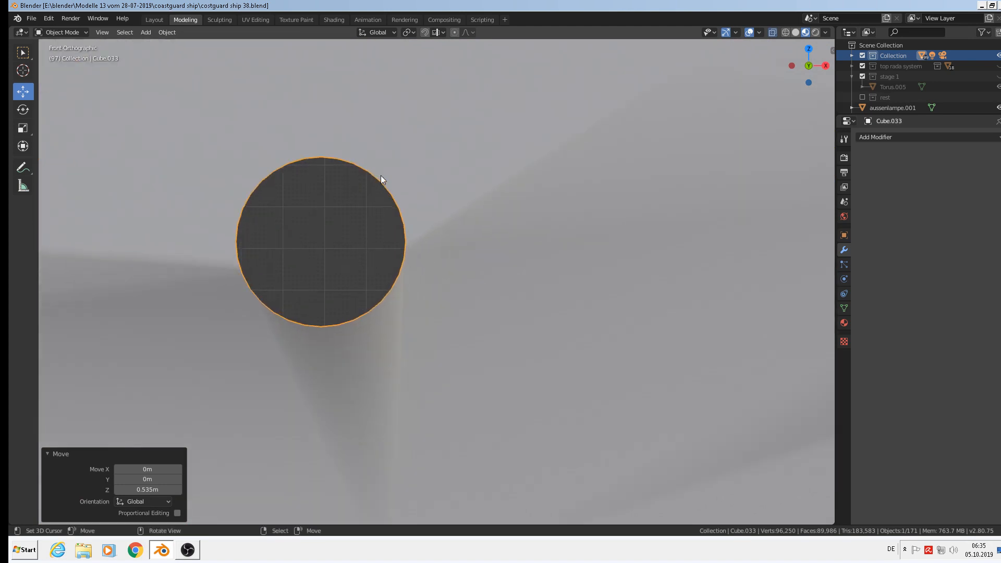
key(Tab)
shift+middle_drag(408, 204, 645, 225)
key(alt+a)
scroll(522, 207, up, 4)
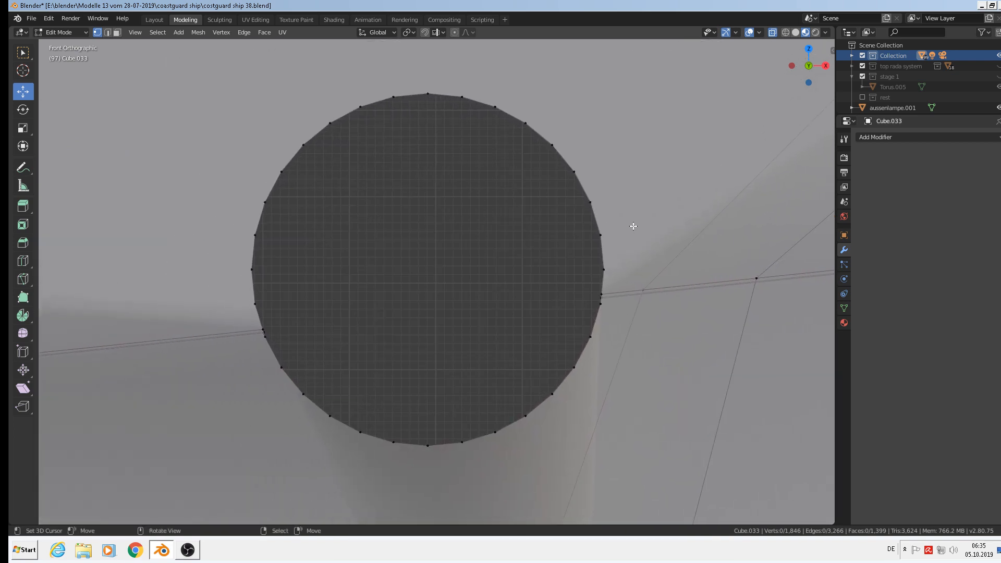
scroll(634, 227, up, 1)
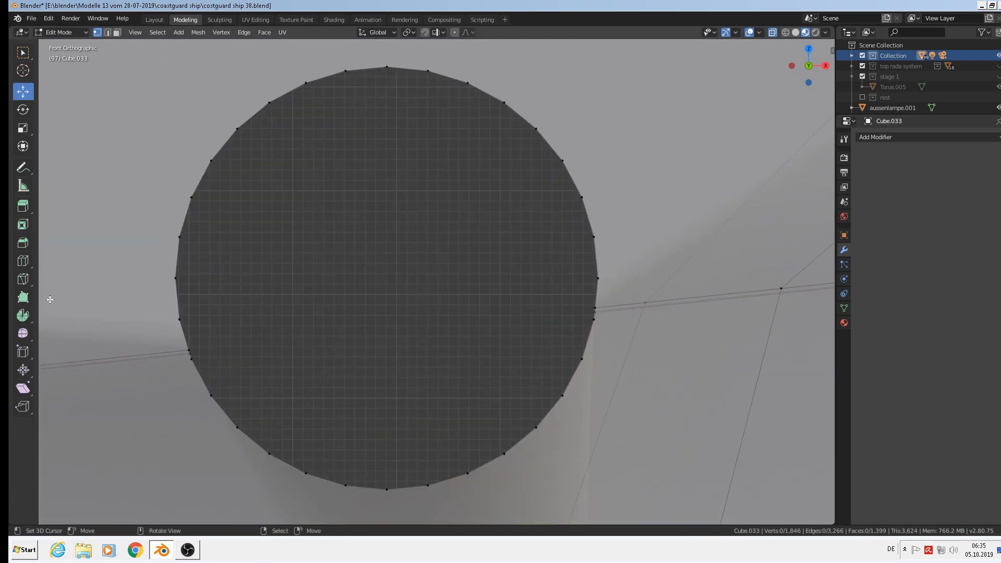
Step: Knife-cut a closed ring of edges into the hull just outside the rim of the aftmost round porthole
click(23, 279)
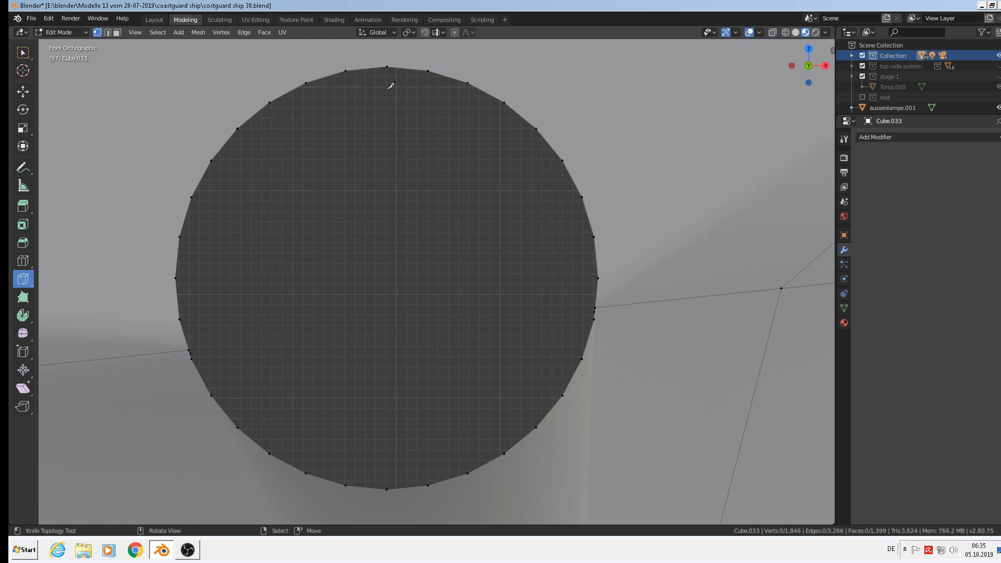
click(387, 61)
click(449, 66)
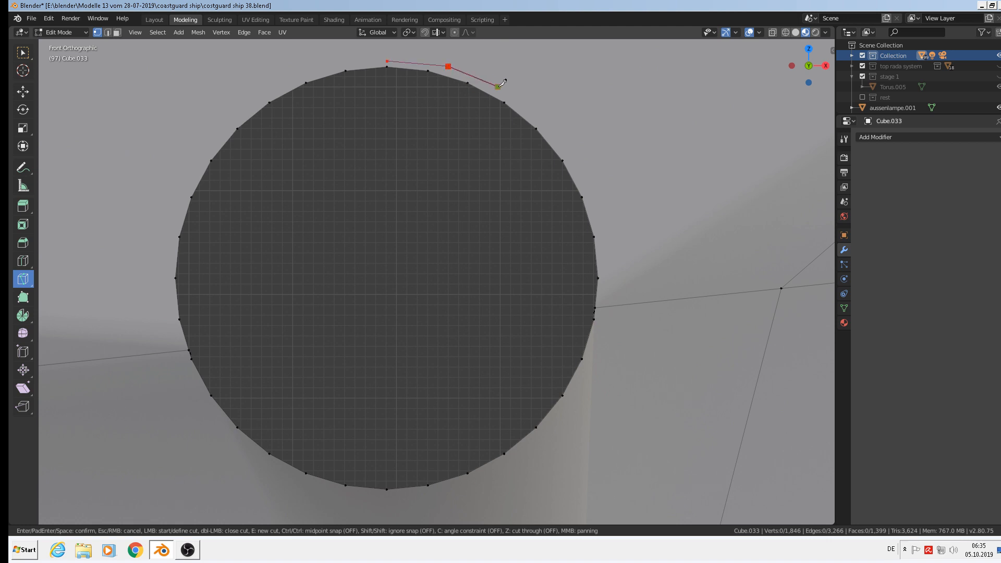
click(501, 90)
click(554, 135)
click(597, 214)
click(607, 277)
click(605, 307)
click(567, 411)
click(441, 492)
click(296, 482)
click(243, 450)
click(182, 350)
click(171, 302)
click(168, 253)
click(183, 192)
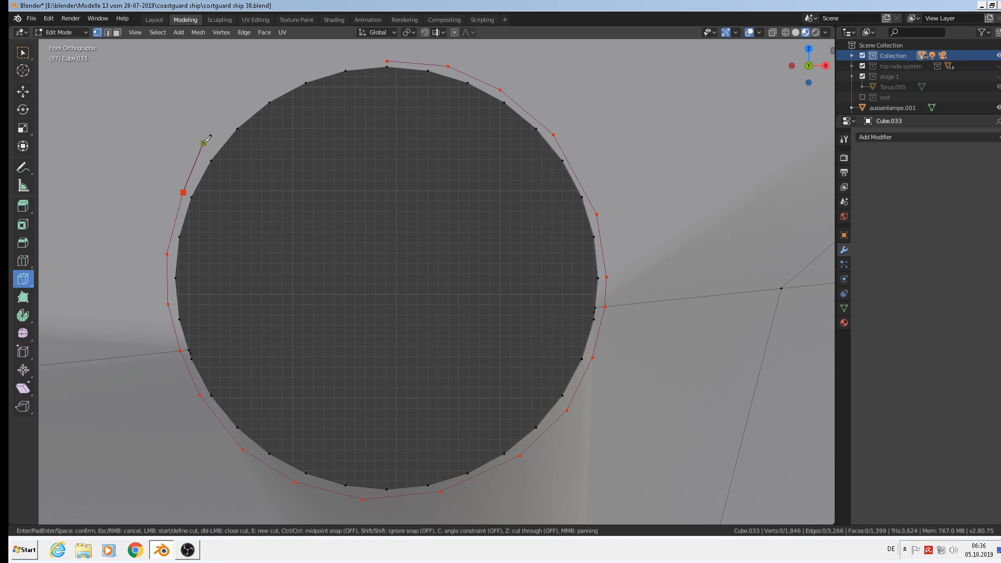
click(214, 140)
click(244, 111)
click(306, 74)
click(353, 63)
click(388, 60)
key(Return)
key(c)
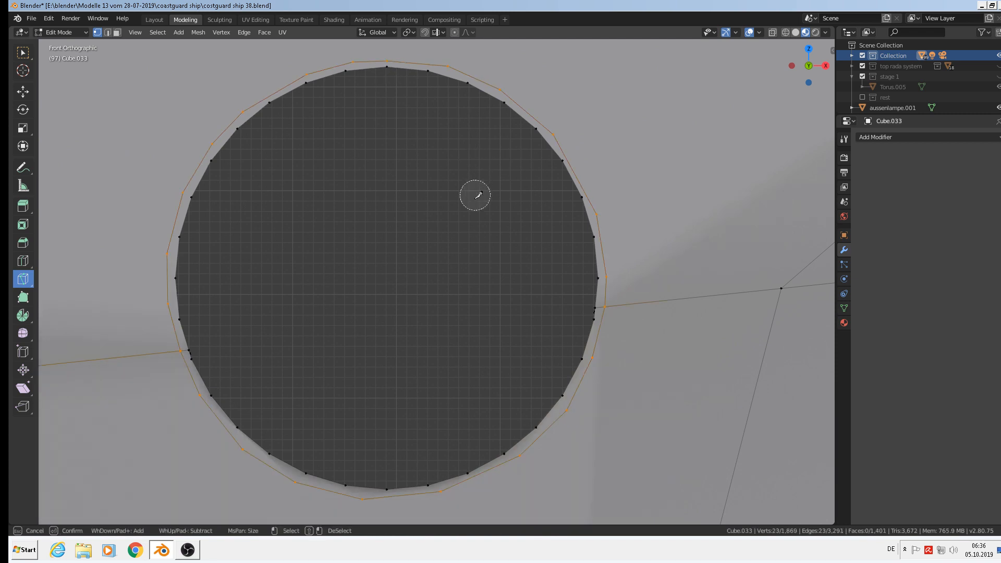
key(Escape)
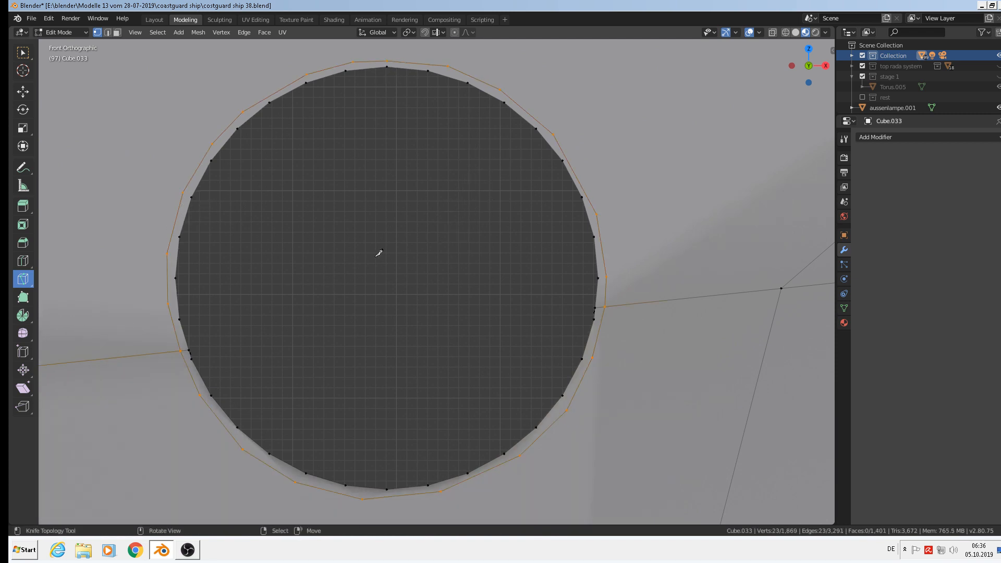
Step: Examine the surface shading around the newly ringed porthole and the neighbouring openings in Object Mode
scroll(379, 253, down, 15)
key(Tab)
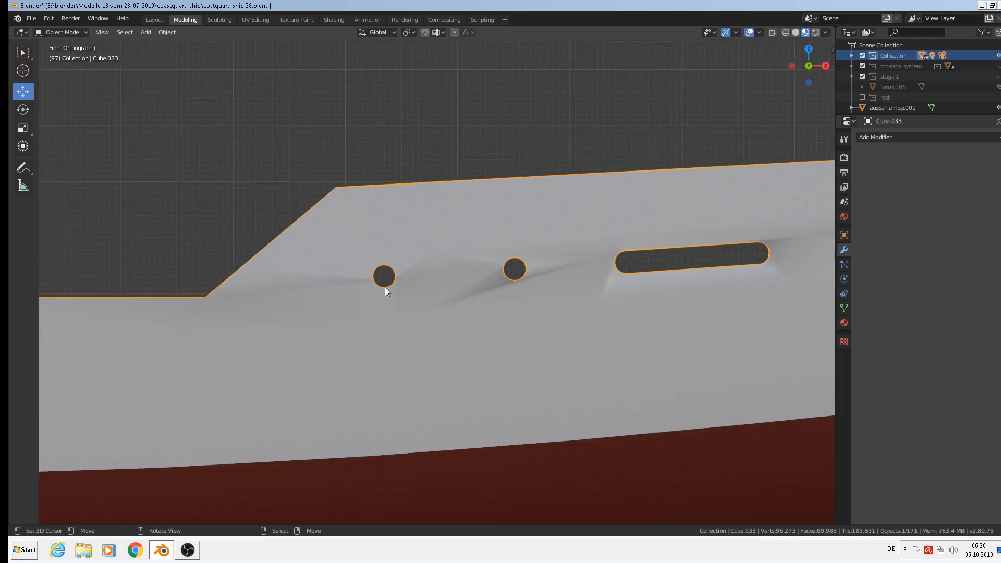
scroll(381, 289, up, 2)
middle_drag(380, 286, 361, 289)
scroll(302, 314, up, 4)
middle_drag(265, 306, 394, 240)
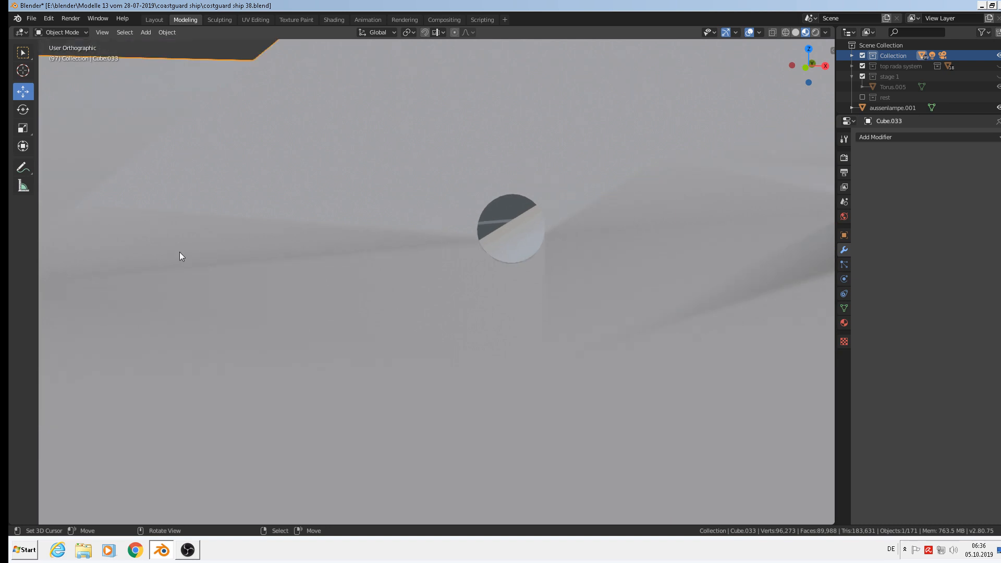
scroll(230, 233, down, 2)
middle_drag(270, 237, 324, 238)
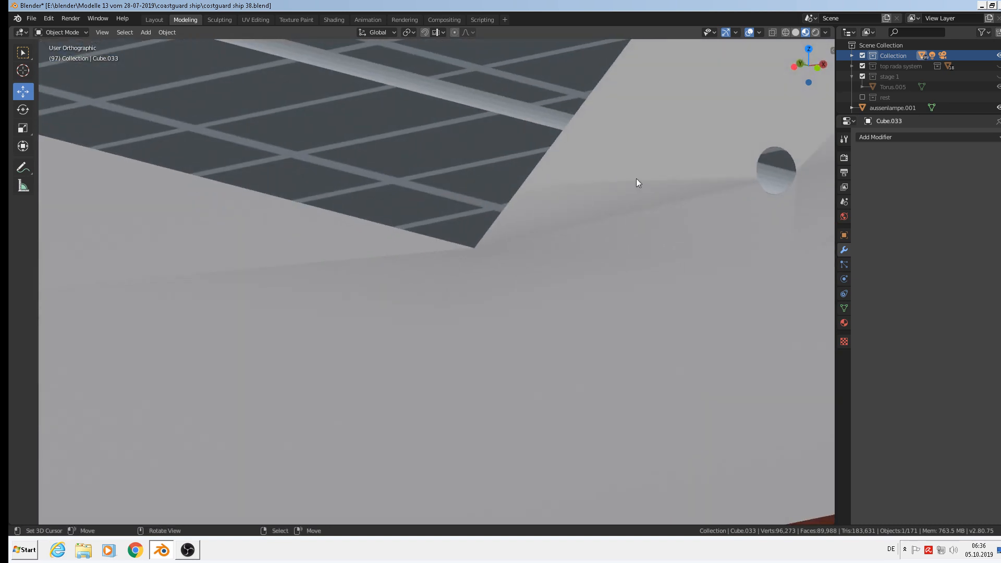
middle_drag(636, 179, 477, 184)
scroll(675, 177, down, 2)
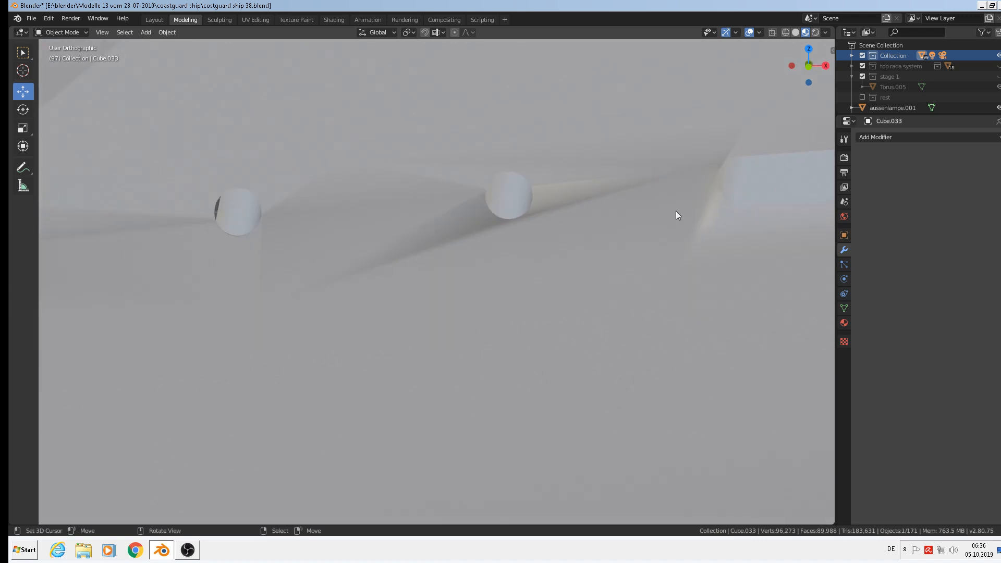
Step: In the front view, knife-cut a closed ring of edges just outside the rim of the second round porthole
key(KP_1)
scroll(477, 133, up, 8)
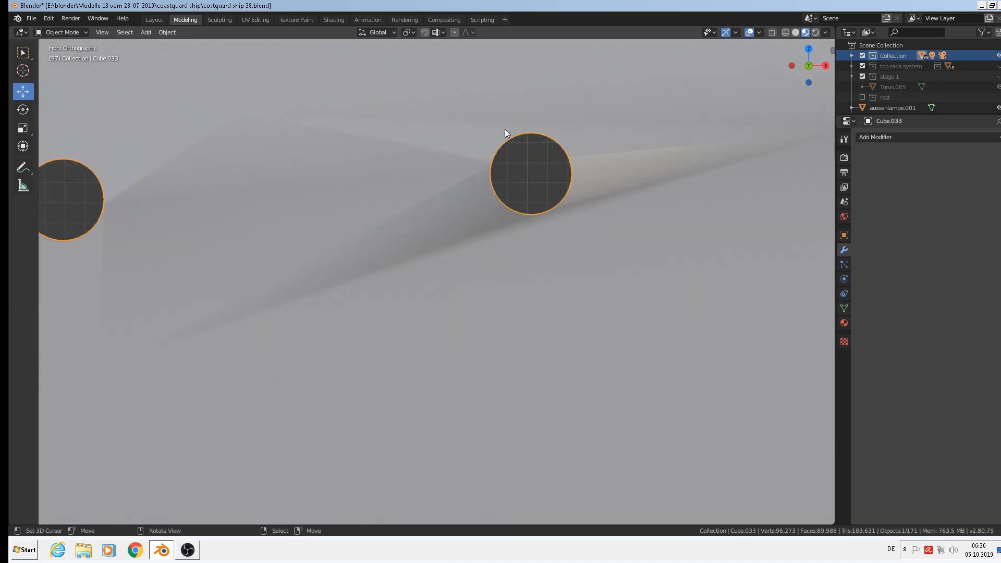
key(Tab)
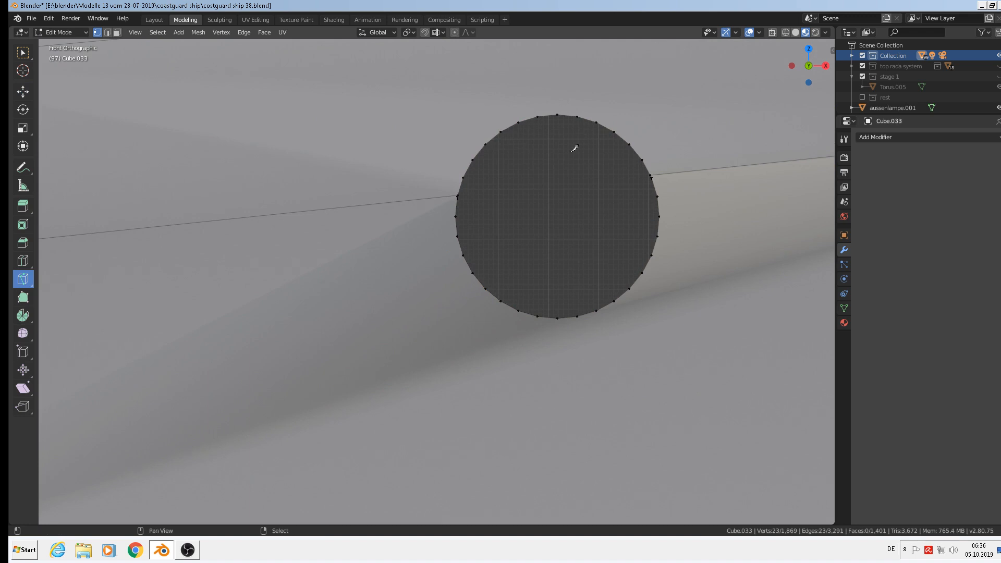
shift+middle_drag(574, 149, 414, 154)
scroll(469, 165, up, 5)
scroll(456, 97, down, 2)
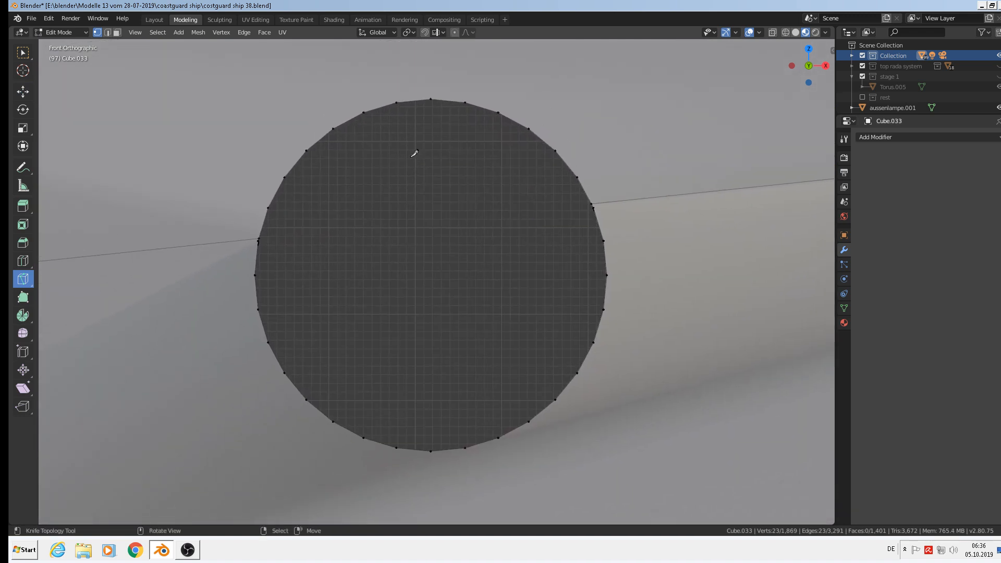
click(413, 96)
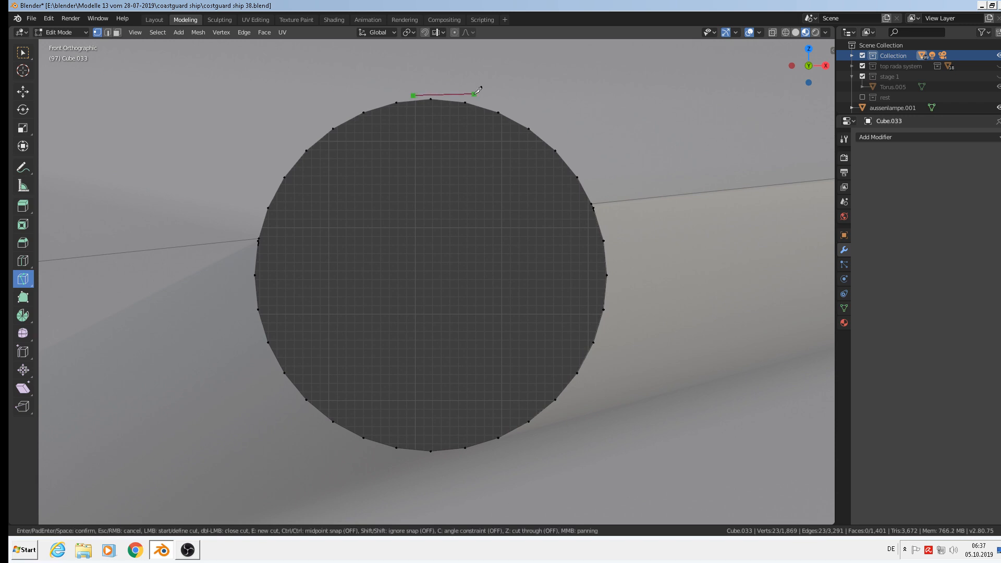
click(473, 97)
click(527, 120)
click(570, 153)
click(600, 203)
click(617, 267)
click(615, 308)
click(516, 440)
click(452, 457)
click(339, 435)
click(297, 404)
click(262, 355)
click(248, 310)
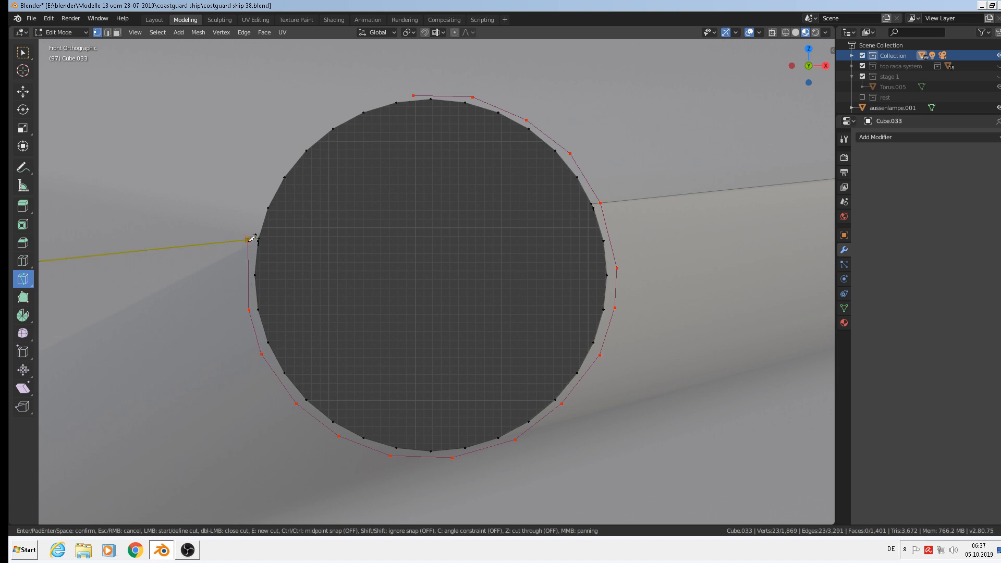
click(248, 240)
click(272, 180)
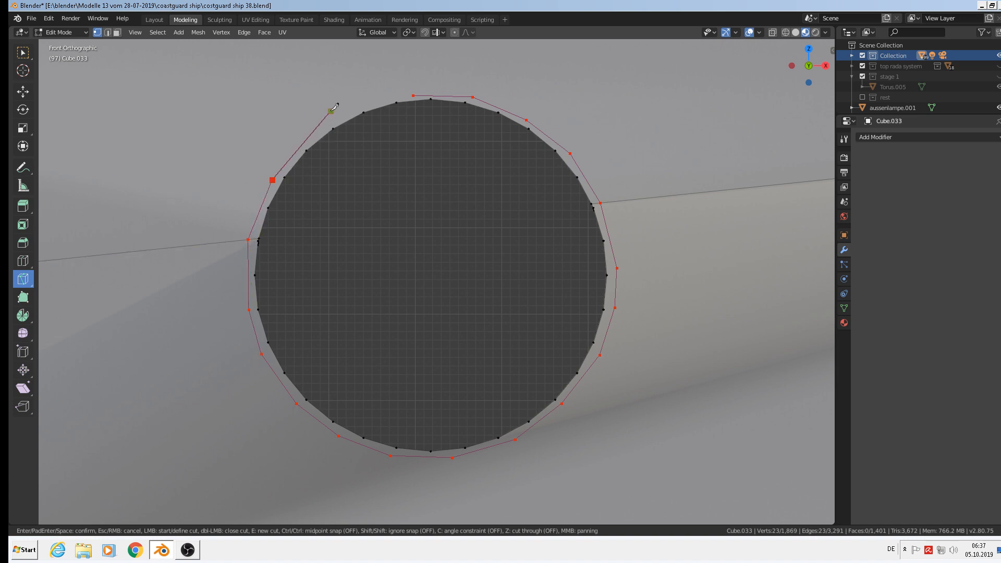
click(315, 129)
click(376, 99)
key(Return)
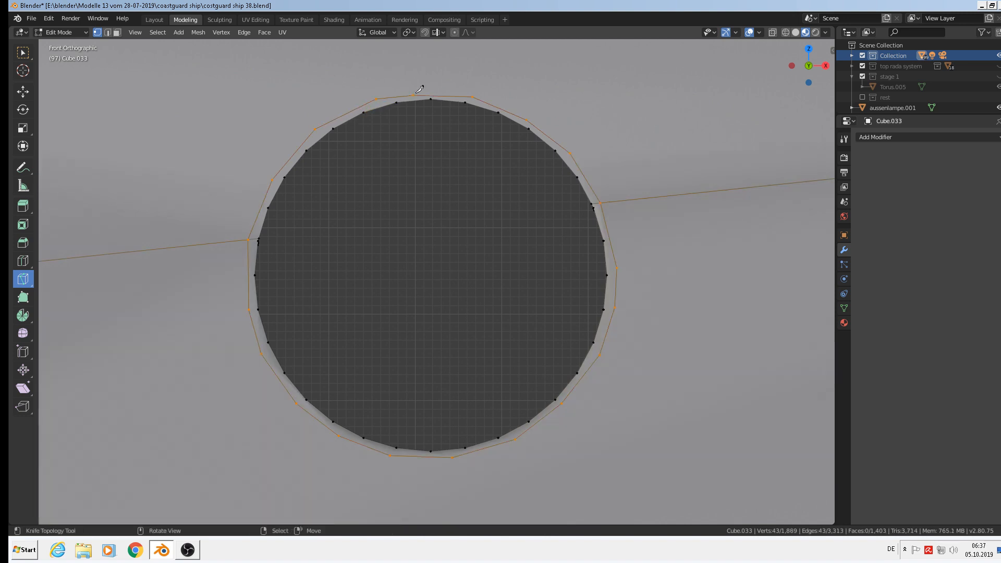
Step: Start a knife cut around the aftmost long slot, tracing just outside its rounded aft end to the lower edge
scroll(427, 131, down, 12)
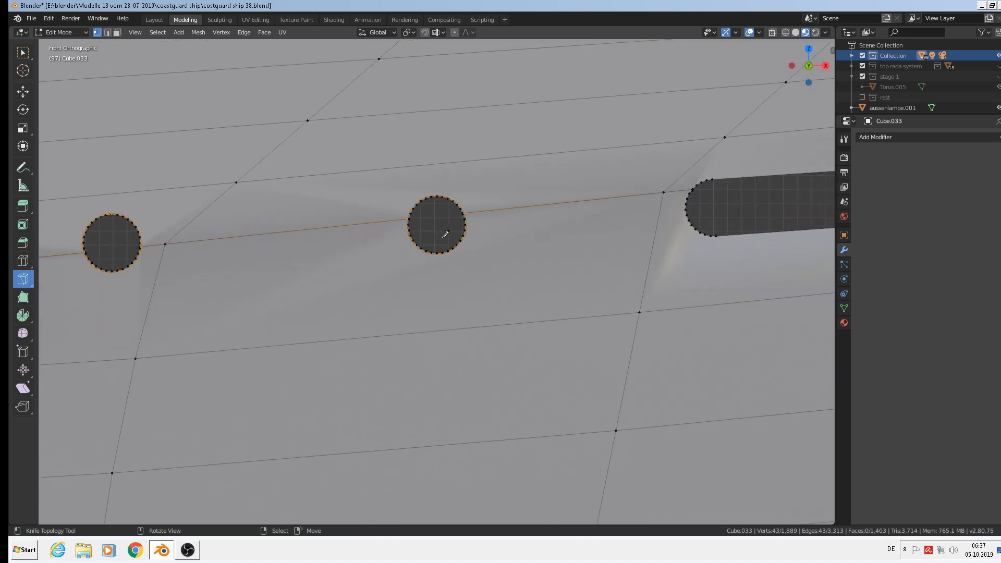
middle_drag(456, 230, 412, 227)
middle_drag(508, 212, 502, 82)
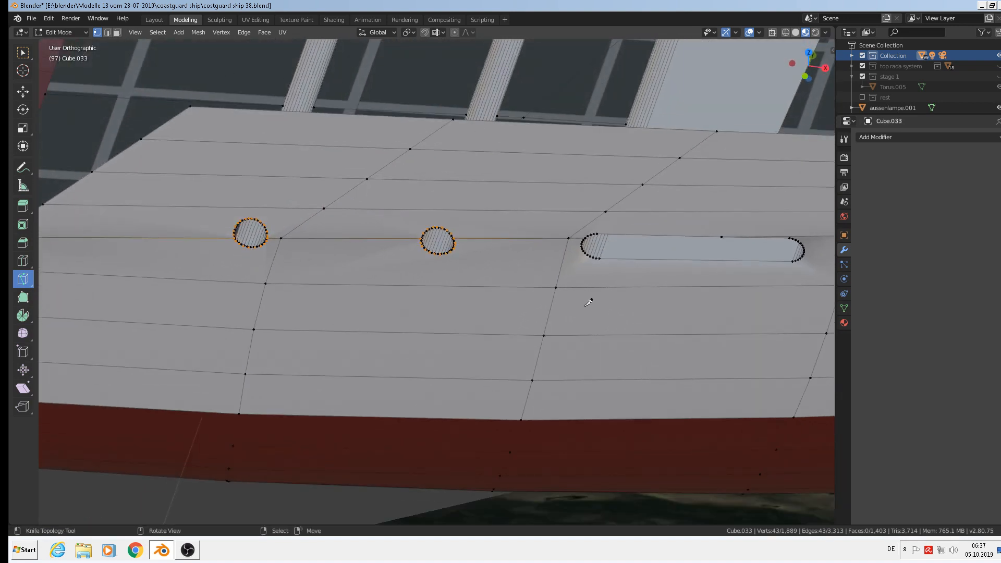
key(KP_1)
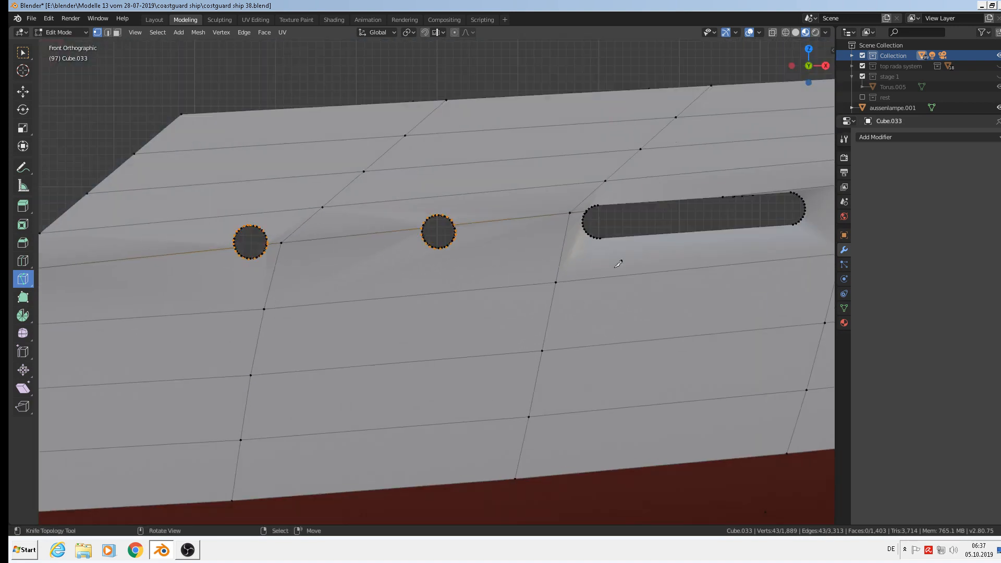
scroll(618, 261, up, 5)
shift+middle_drag(617, 232, 470, 202)
scroll(436, 184, up, 4)
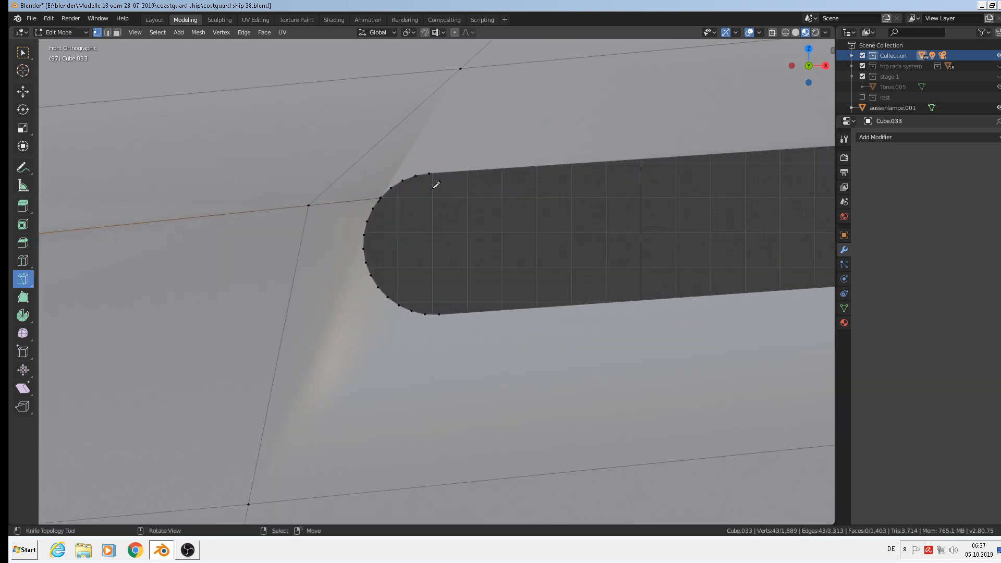
click(431, 166)
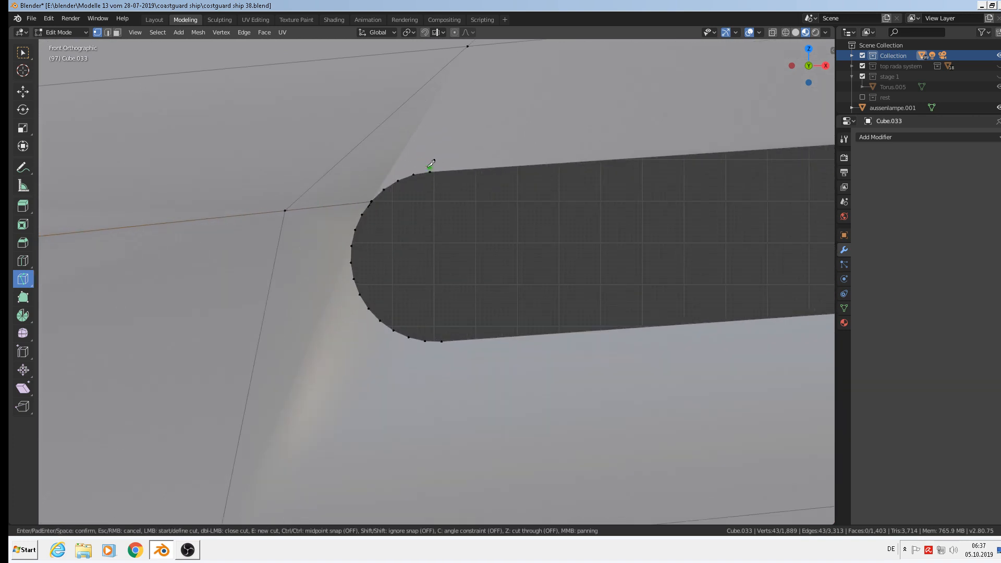
click(401, 172)
click(347, 226)
click(343, 262)
click(350, 296)
click(370, 322)
click(388, 339)
click(423, 350)
click(448, 347)
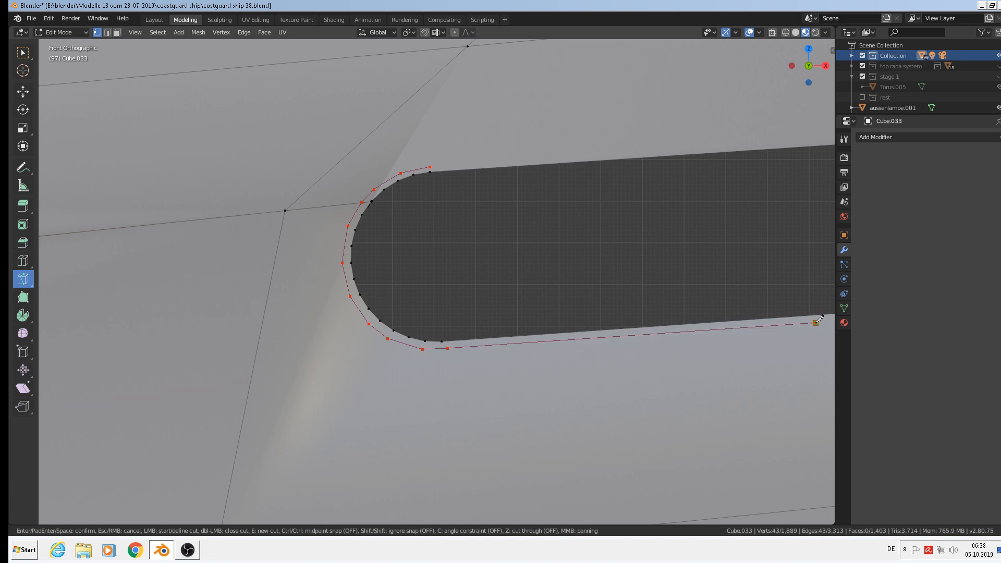
Step: Continue the knife cut below the slot's lower edge and around its rounded forward end to the upper edge
middle_drag(819, 319, 195, 168)
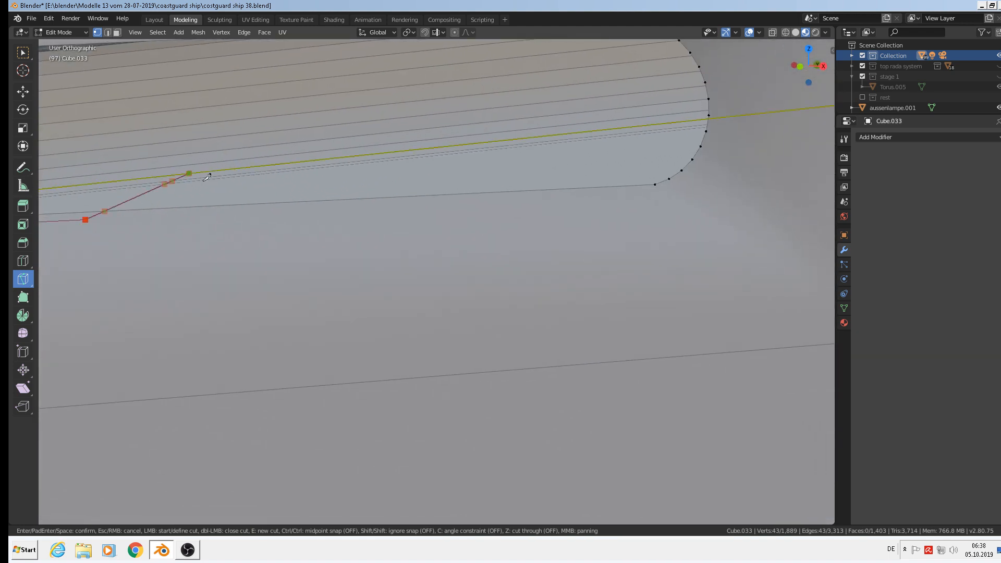
click(655, 191)
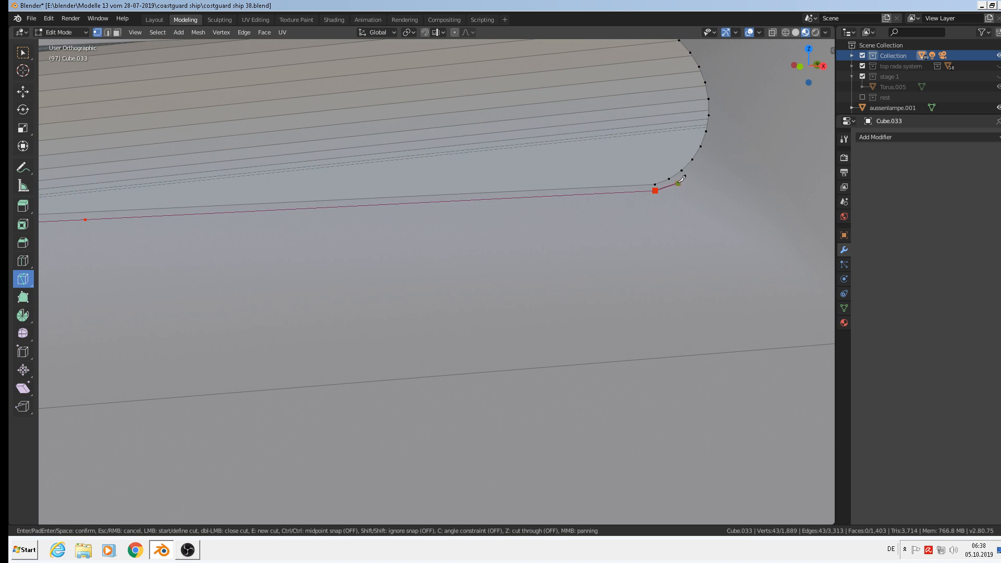
click(701, 161)
click(714, 131)
shift+middle_drag(708, 45, 775, 137)
click(744, 129)
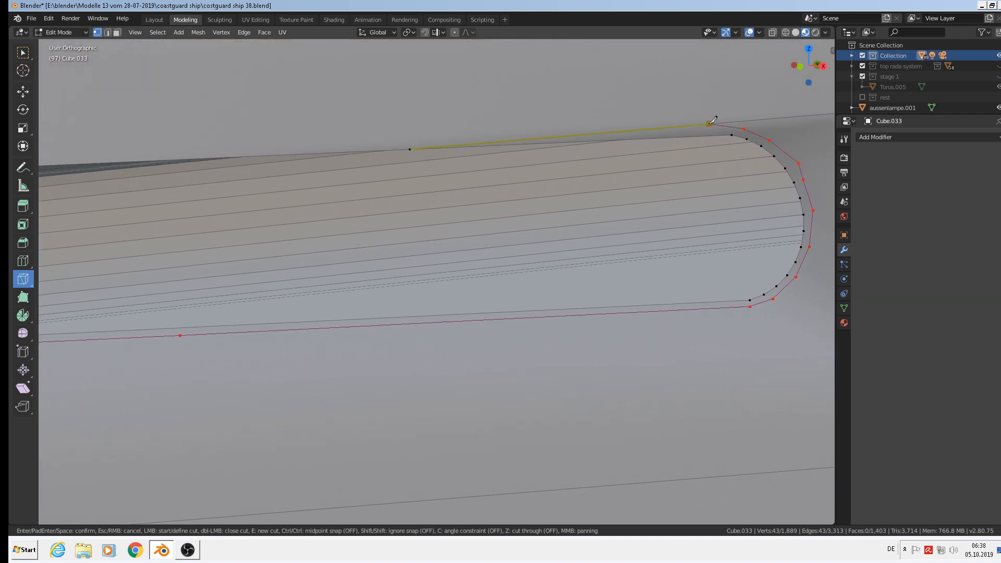
click(710, 122)
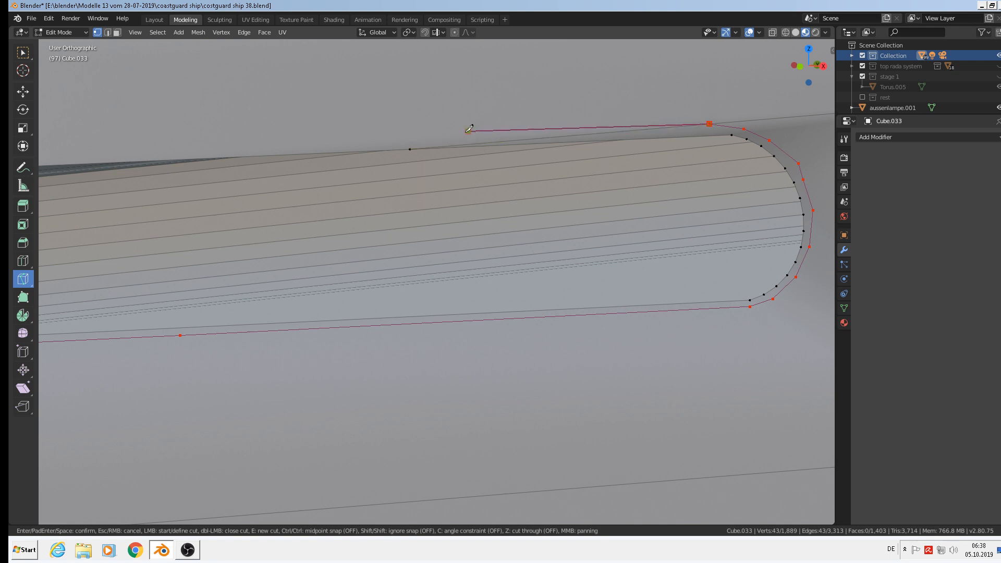
Step: Finish the knife cut along the slot's upper edge, closing the ring at the rounded aft end
click(415, 136)
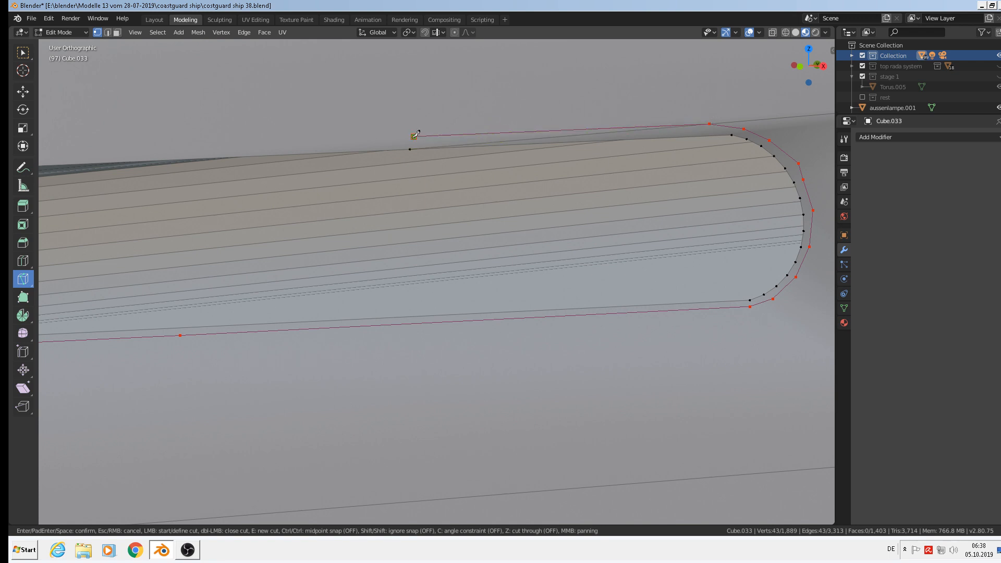
middle_drag(385, 161, 391, 156)
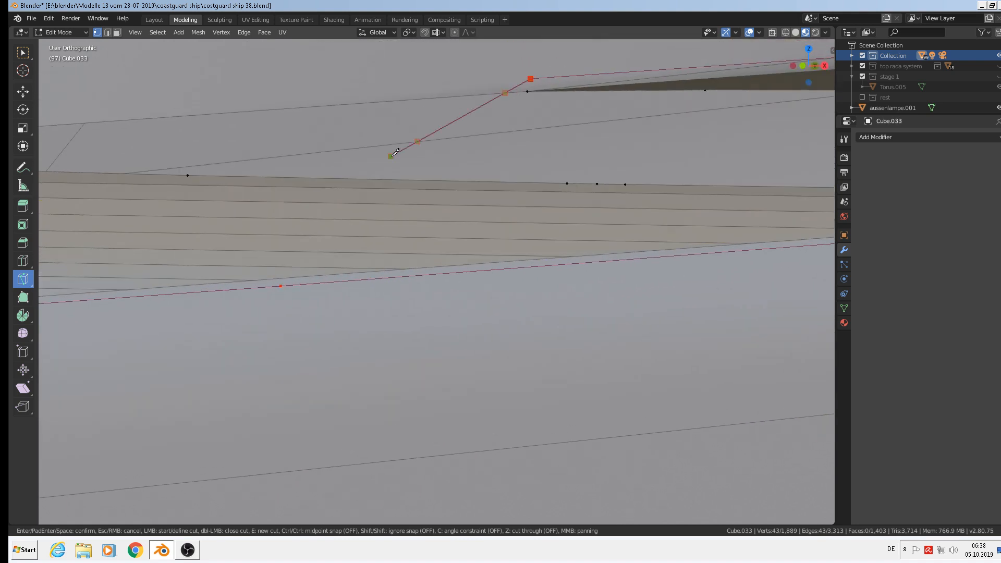
scroll(395, 152, down, 5)
scroll(476, 169, up, 3)
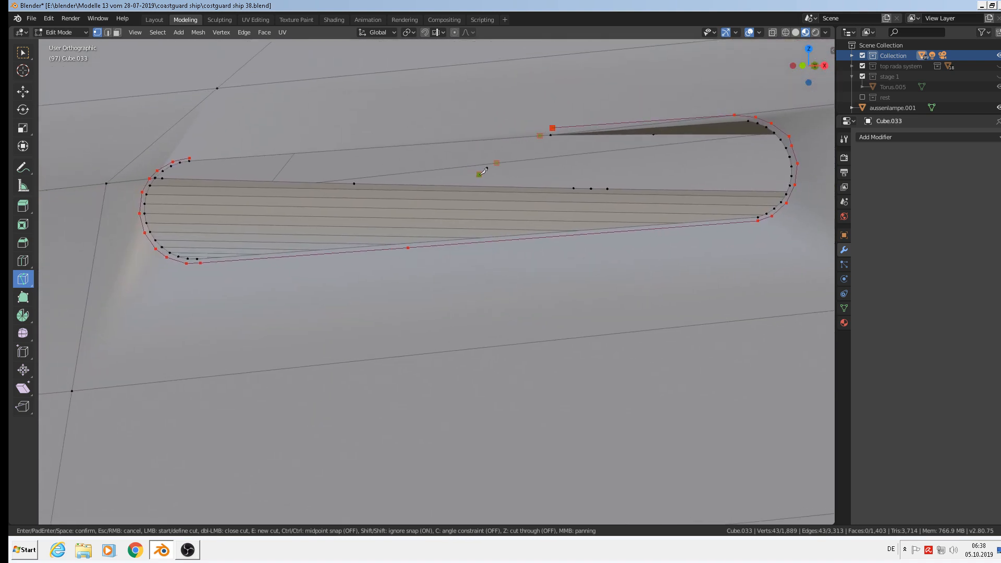
click(196, 157)
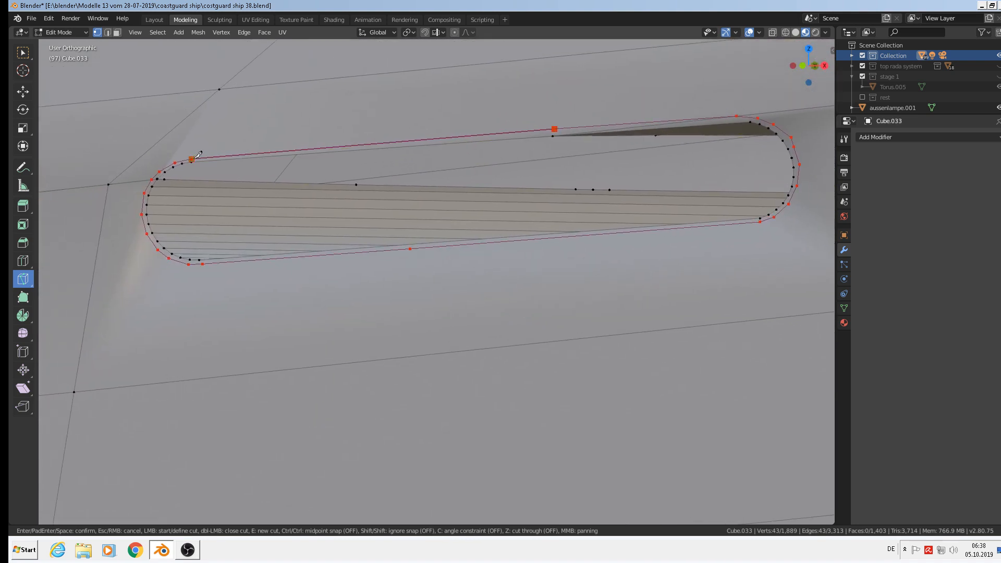
key(e)
key(Return)
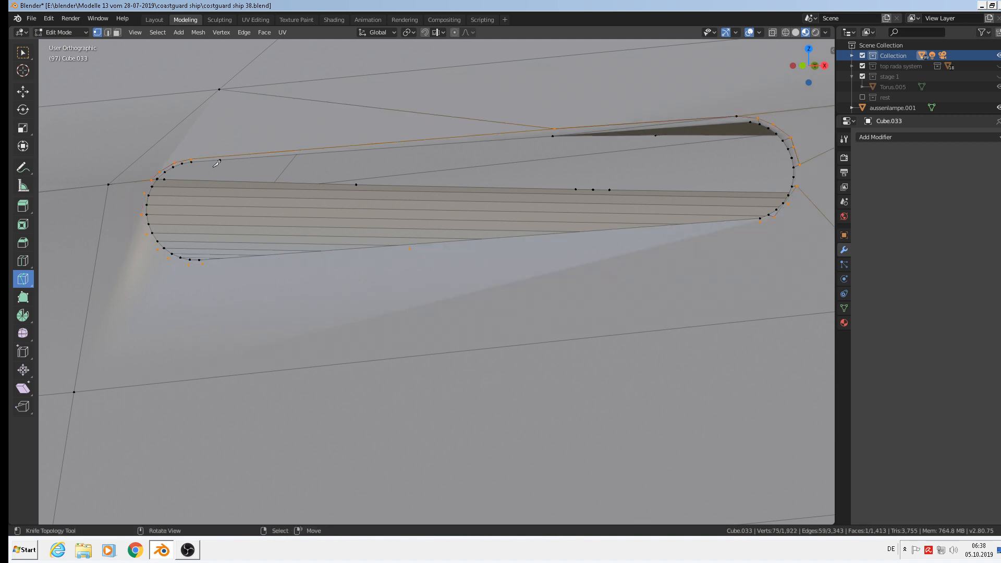
Step: Try to knife-cut an edge beneath the slot's lower edge, from the rounded aft end to the forward end
scroll(270, 185, down, 2)
scroll(311, 184, down, 4)
middle_drag(418, 222, 454, 233)
scroll(405, 232, up, 6)
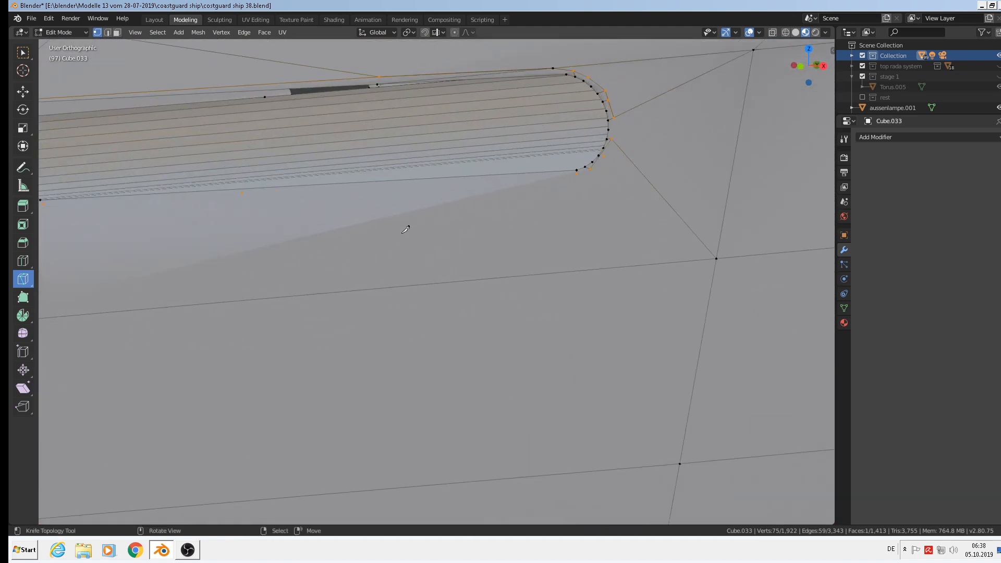
scroll(452, 206, up, 1)
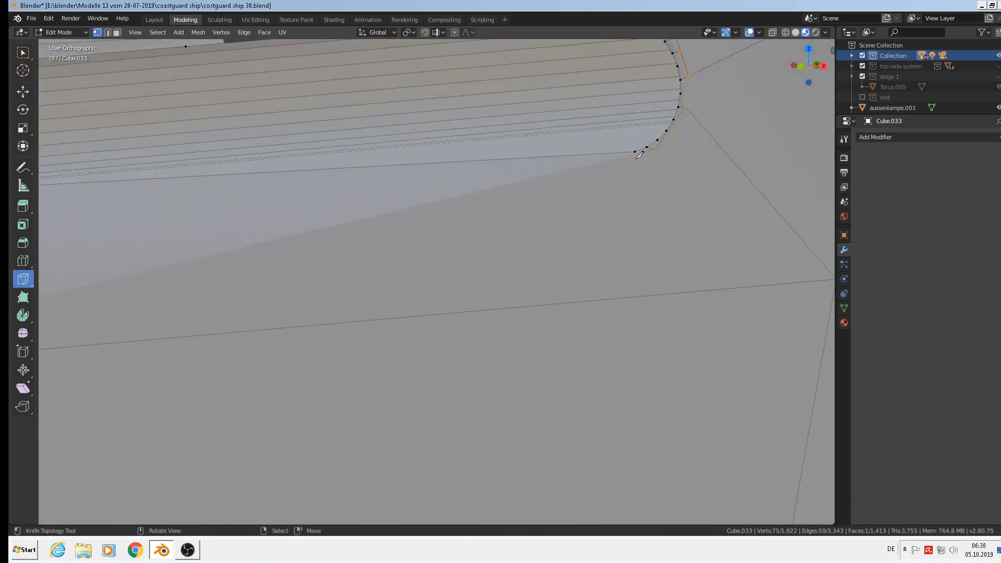
shift+middle_drag(617, 217, 84, 217)
scroll(147, 220, down, 2)
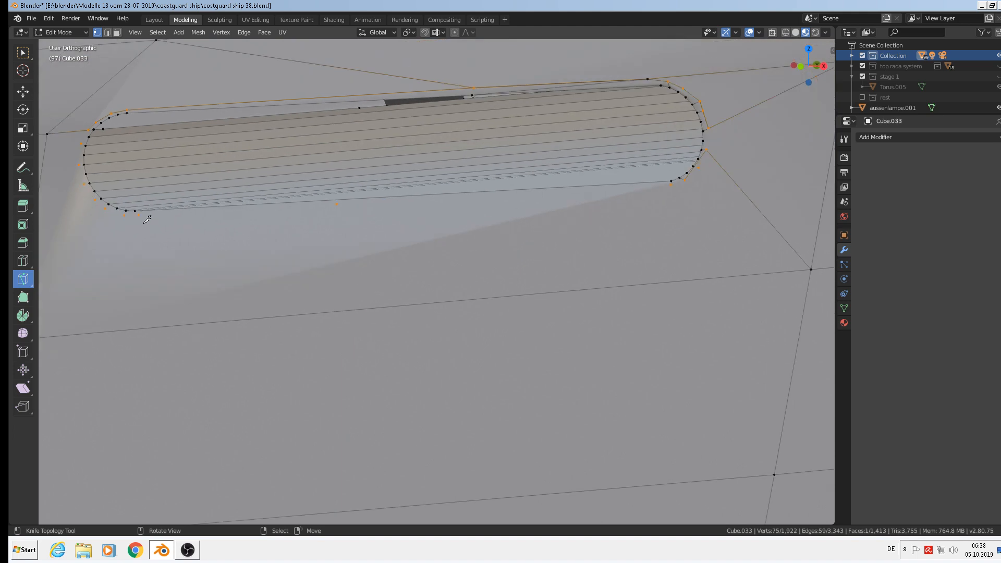
click(140, 214)
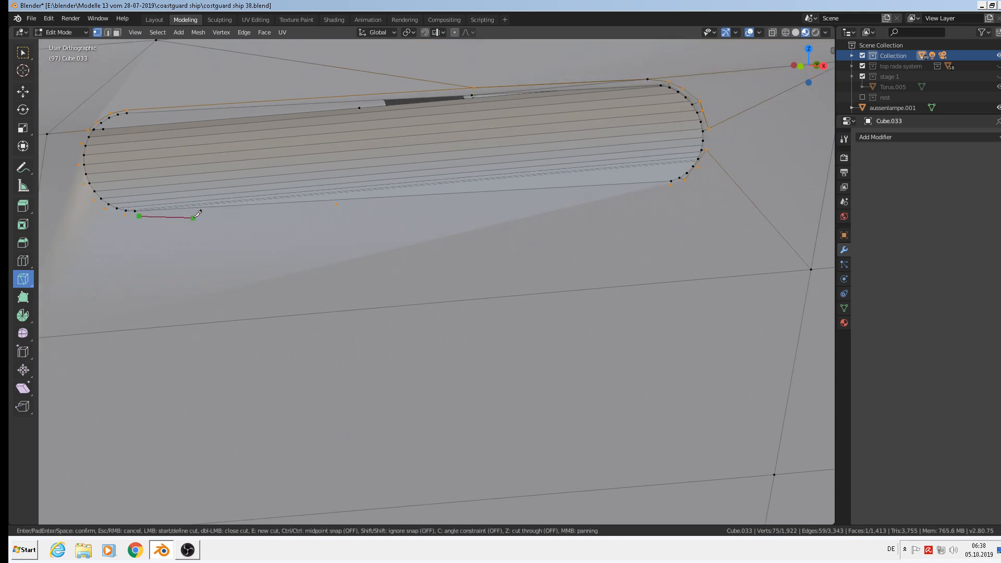
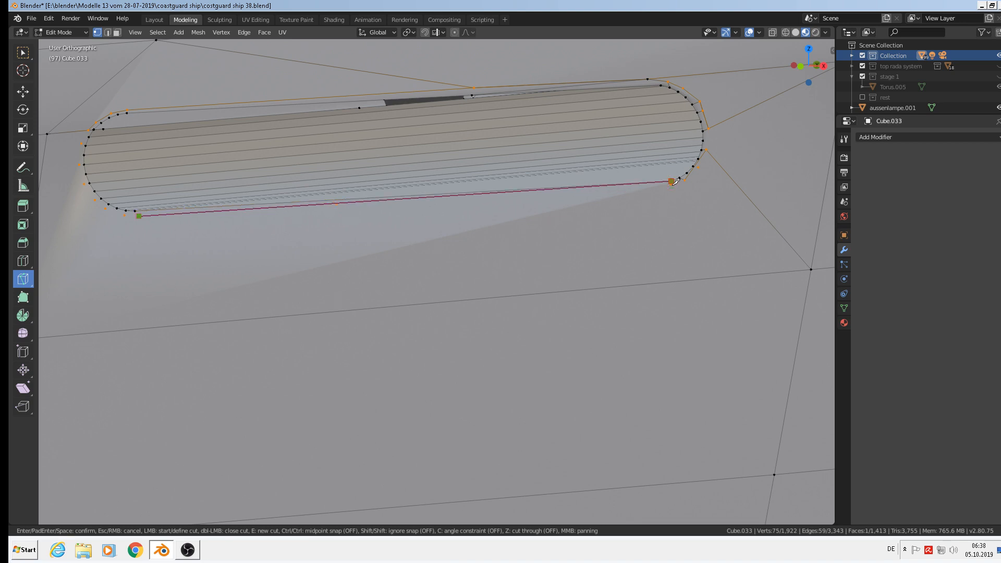
click(672, 182)
key(Return)
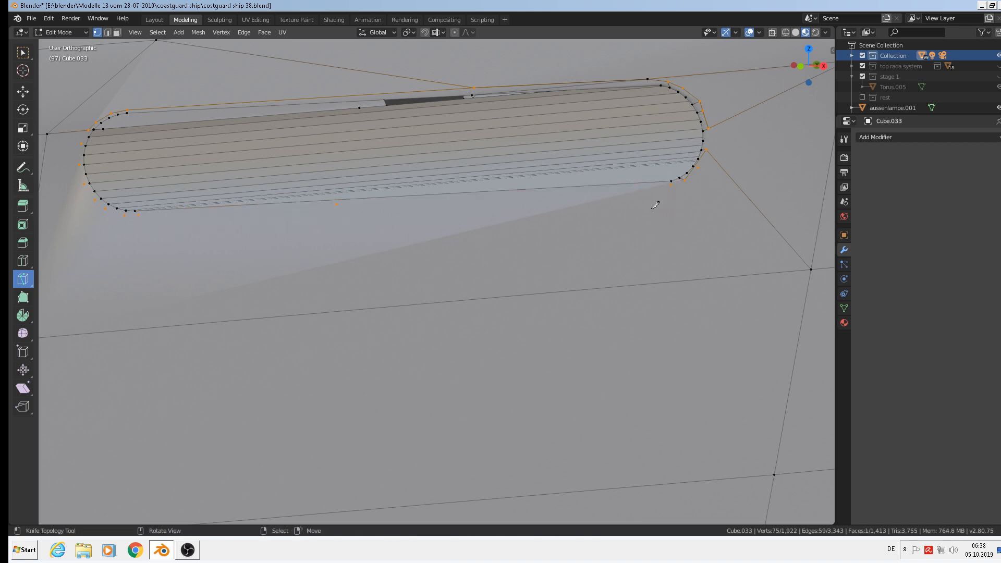
Step: Knife-cut an edge joining the two unconnected ring vertices at the middle of the slot's rounded forward end
scroll(656, 205, up, 7)
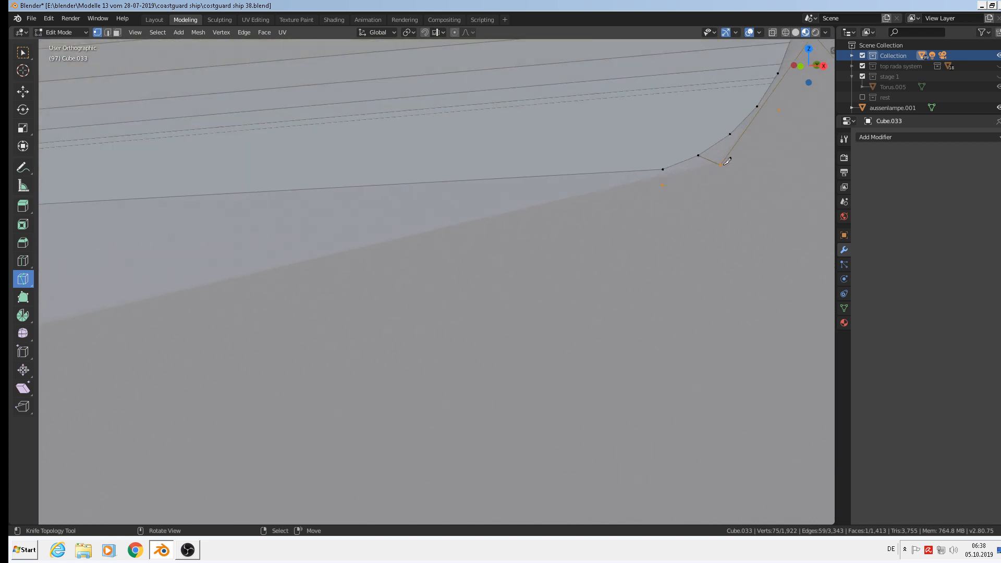
scroll(689, 207, down, 3)
right_click(688, 217)
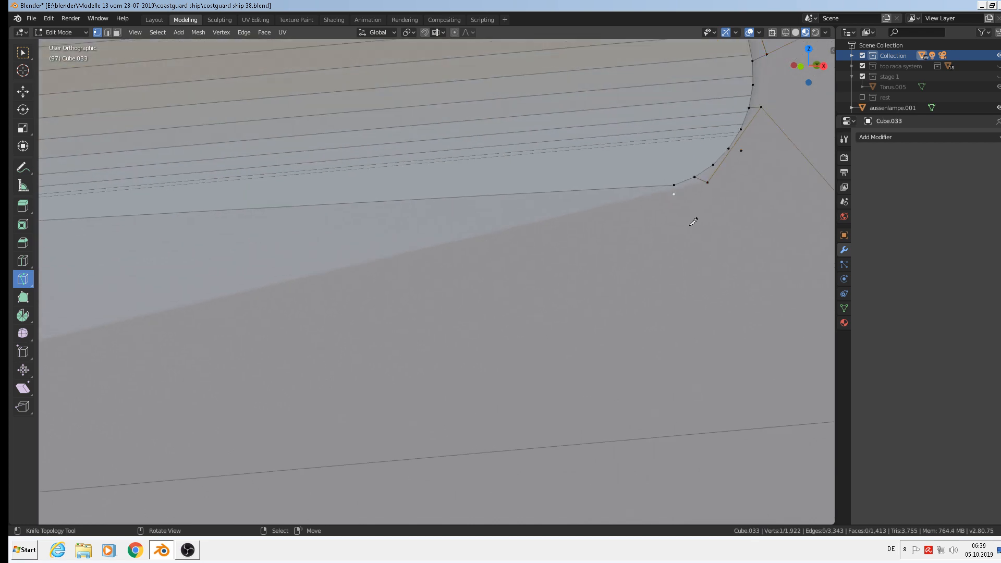
scroll(714, 204, down, 3)
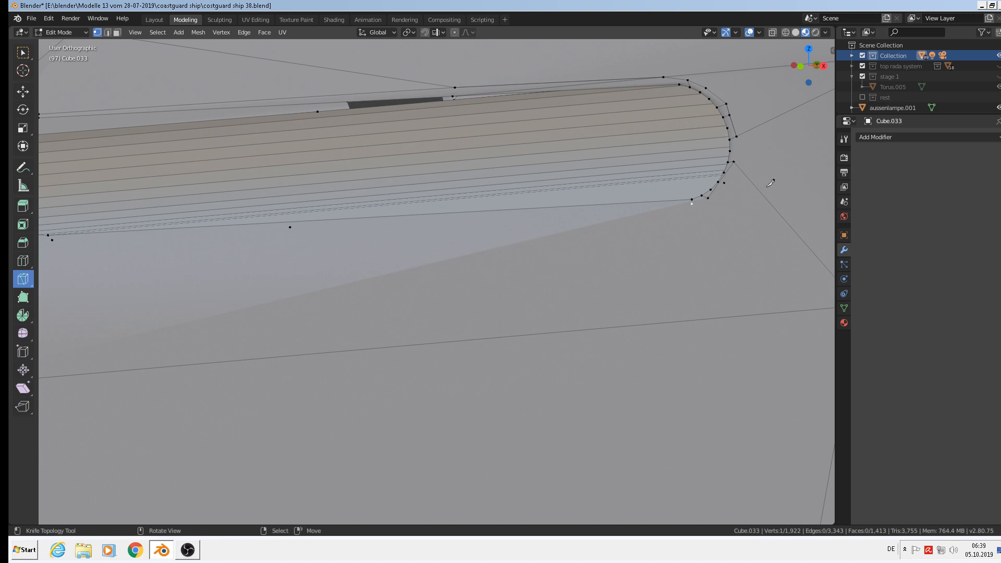
scroll(551, 239, up, 5)
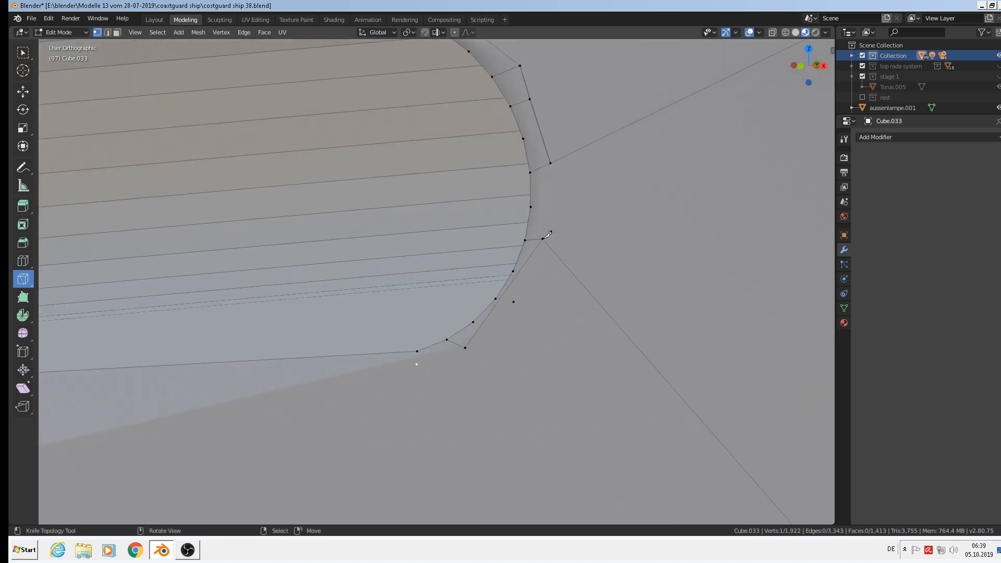
click(544, 238)
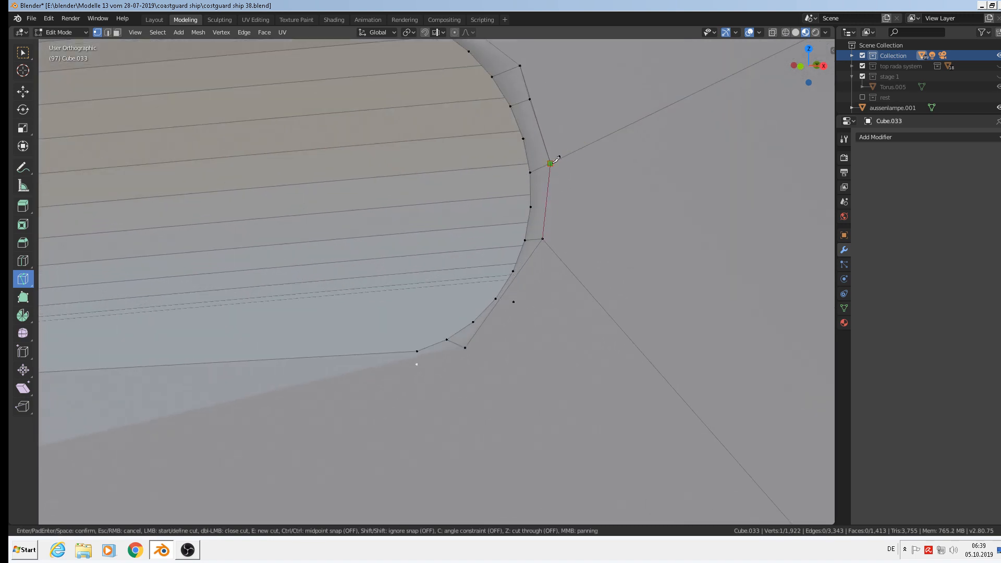
click(555, 161)
key(Return)
Step: Knife-cut from the ring vertex below the slot's forward end through the loose vertices along the lower edge to the aft end
shift+middle_drag(465, 358, 552, 322)
shift+middle_drag(539, 365, 617, 321)
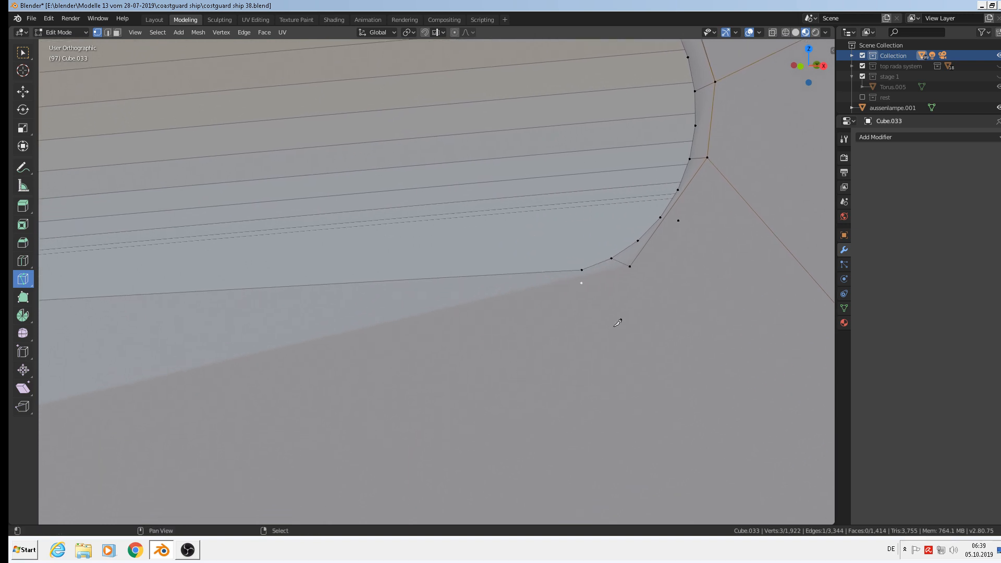
click(633, 264)
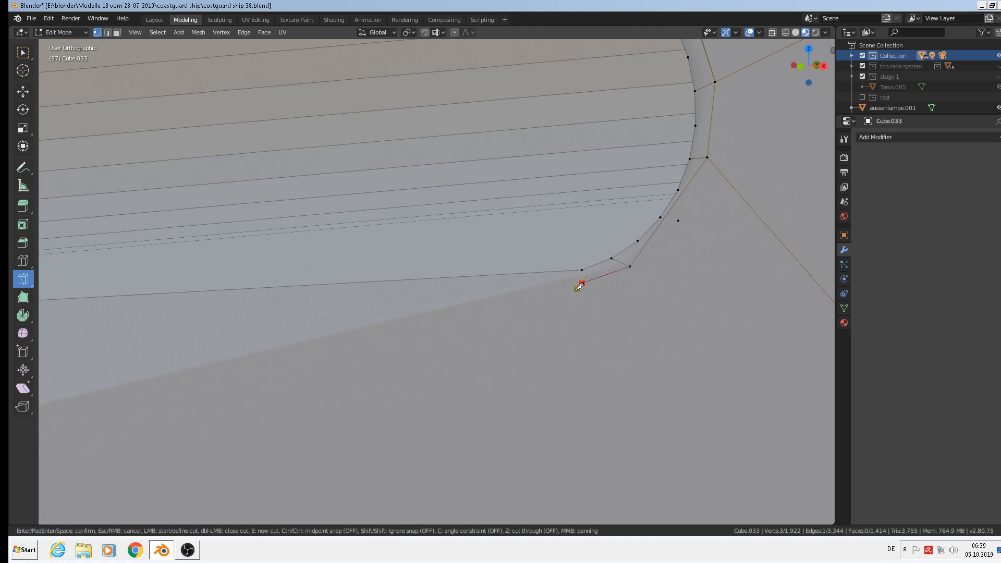
shift+middle_drag(160, 303, 798, 244)
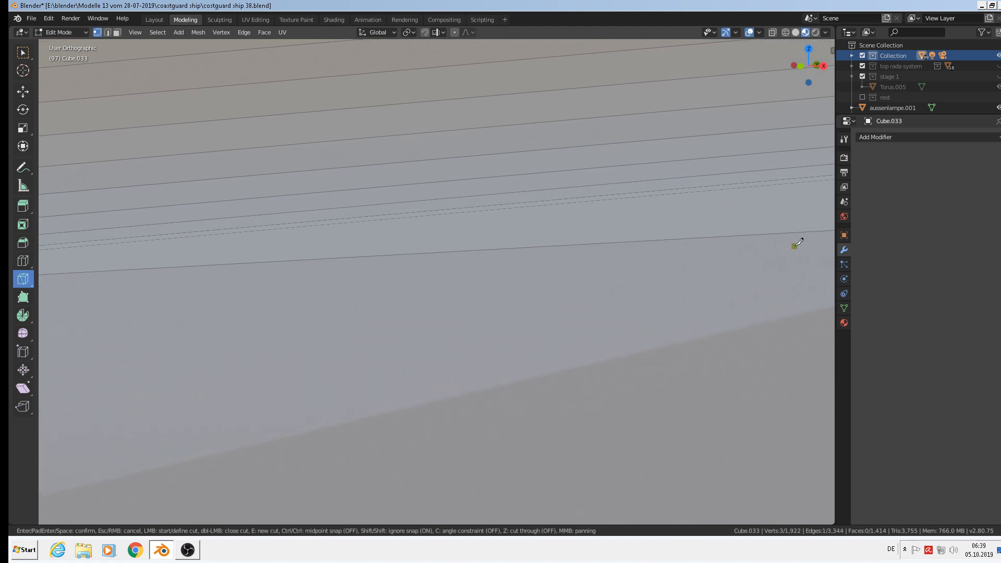
scroll(757, 261, down, 5)
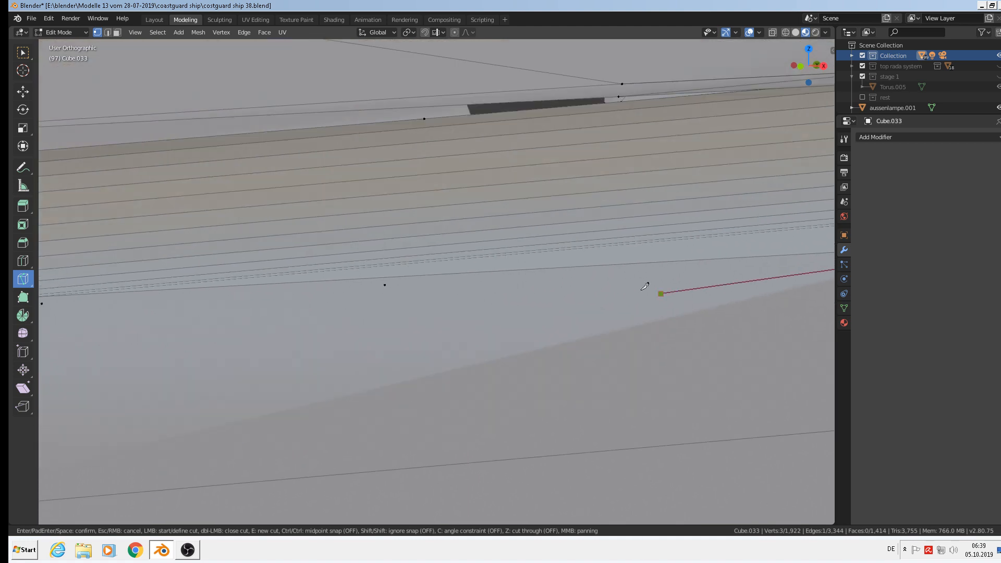
click(392, 286)
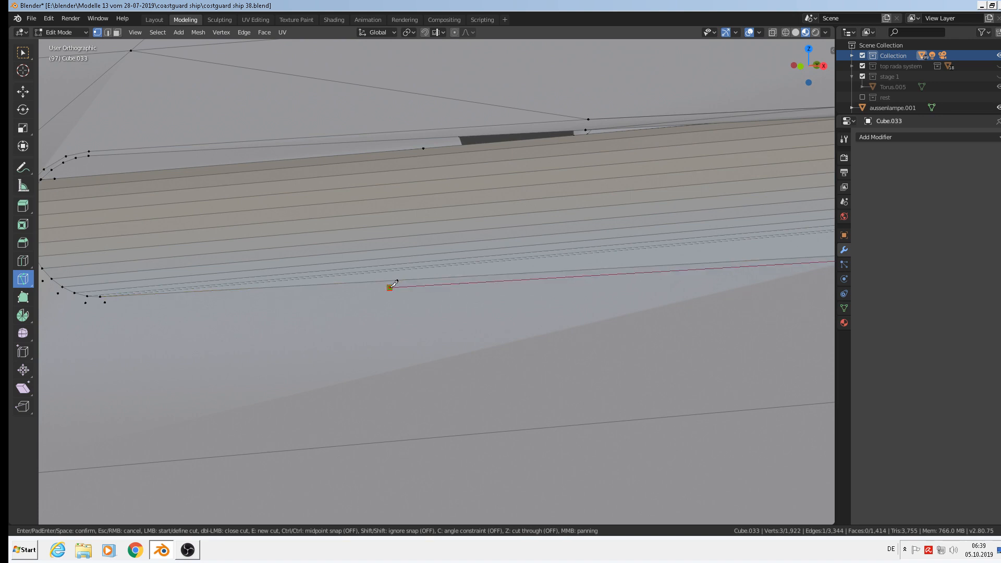
click(107, 300)
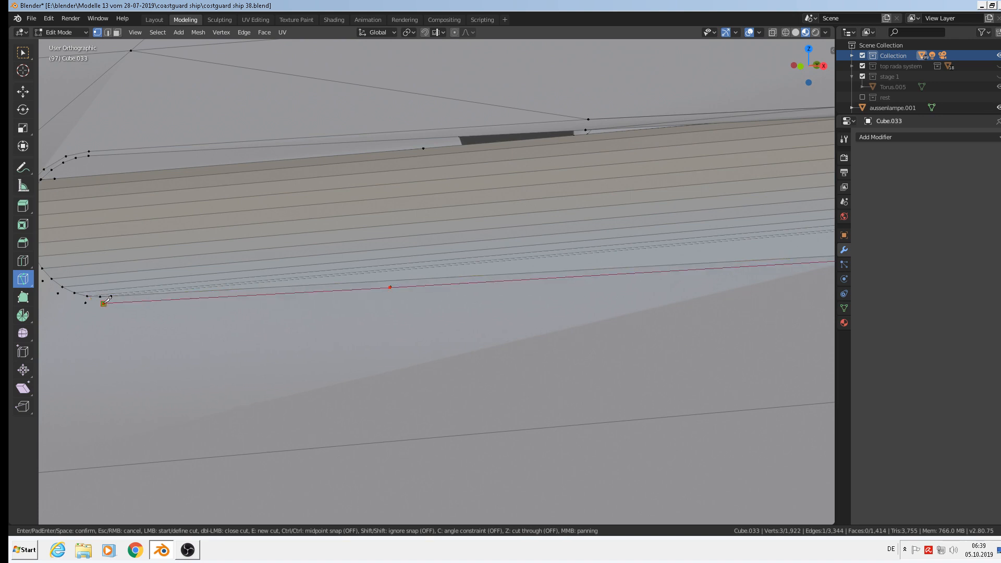
key(Return)
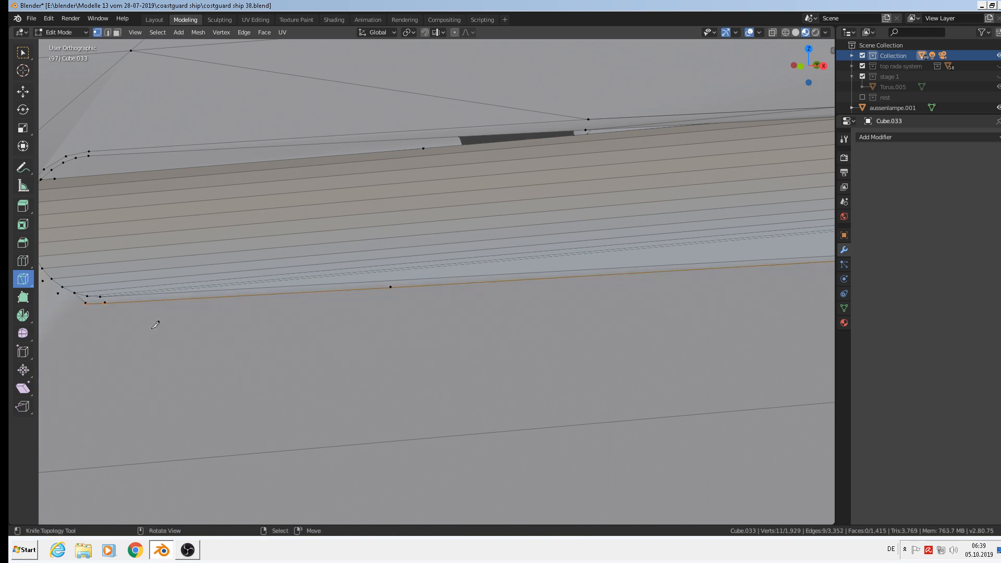
Step: Examine the slot's shading in Object Mode and the edges around its opening in Edit Mode
key(Tab)
scroll(217, 332, down, 6)
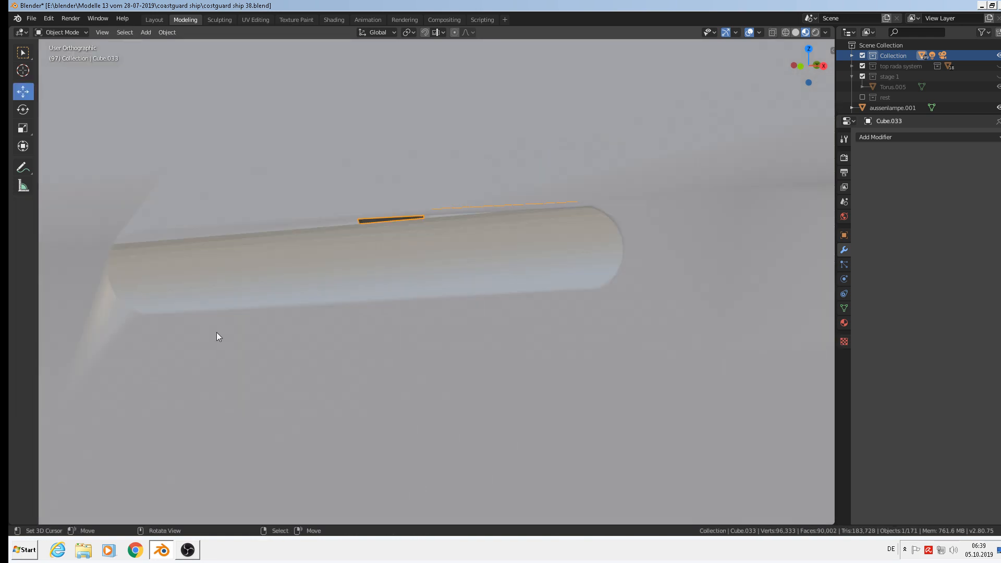
scroll(637, 246, up, 3)
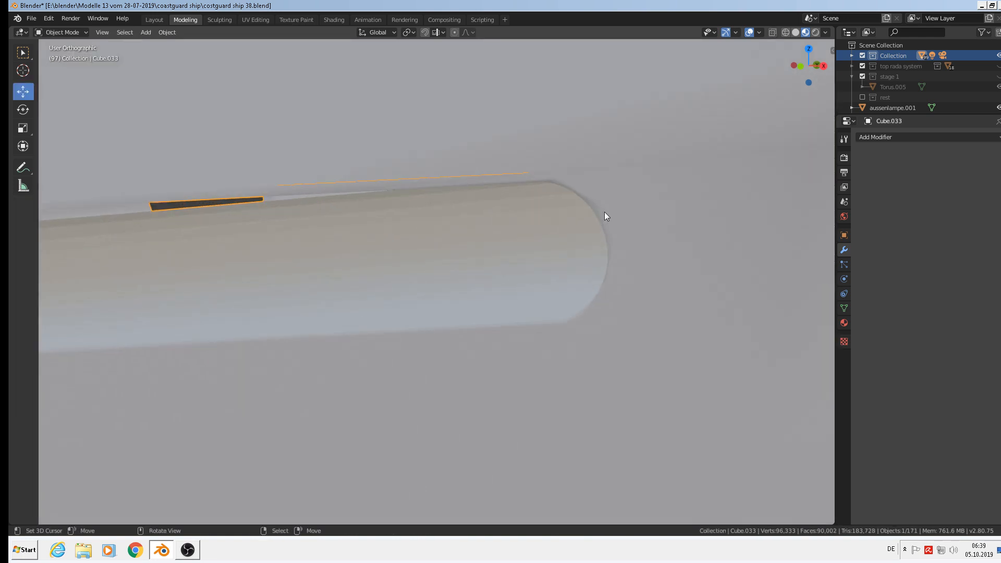
key(Tab)
scroll(614, 297, up, 3)
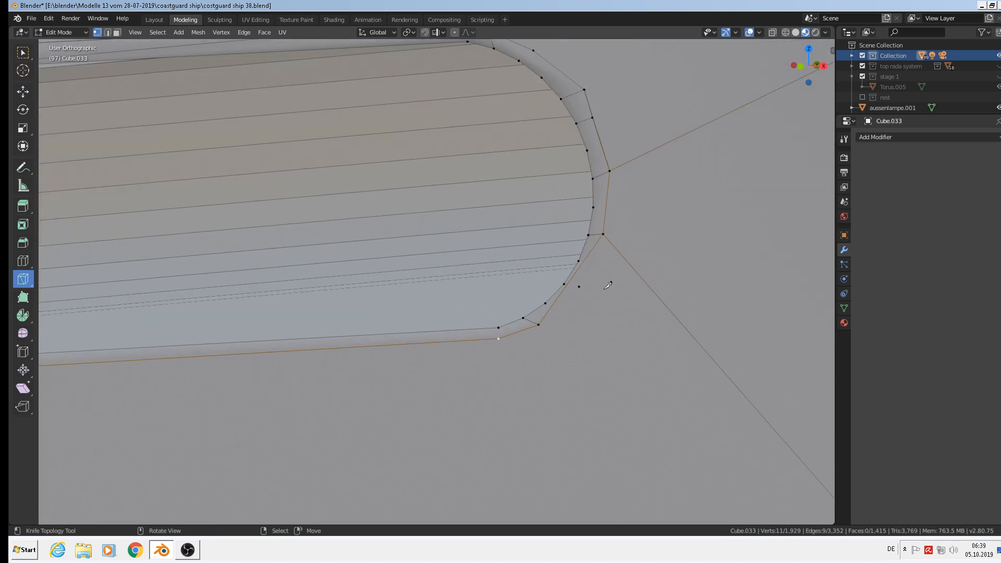
shift+middle_drag(540, 73, 599, 149)
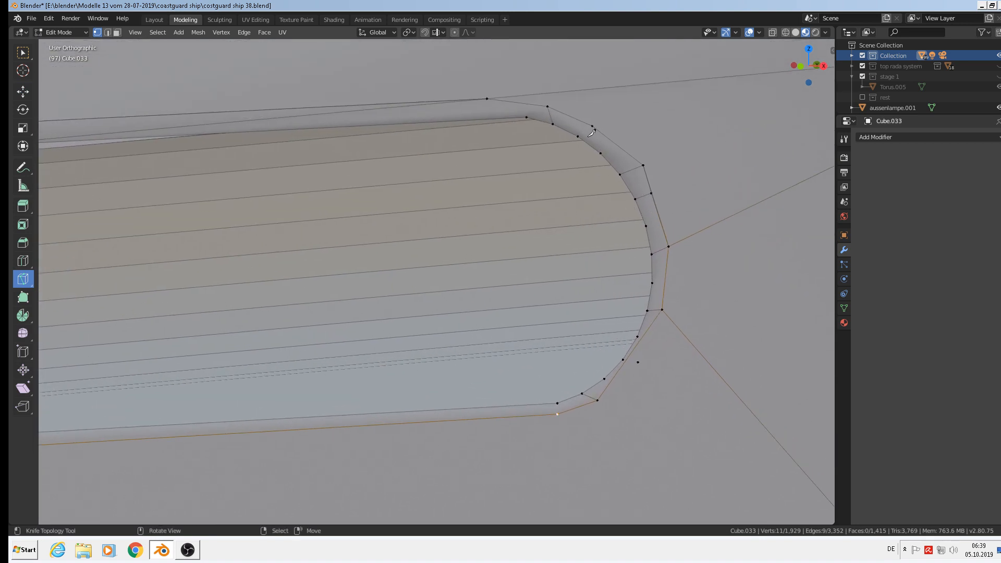
scroll(497, 178, down, 3)
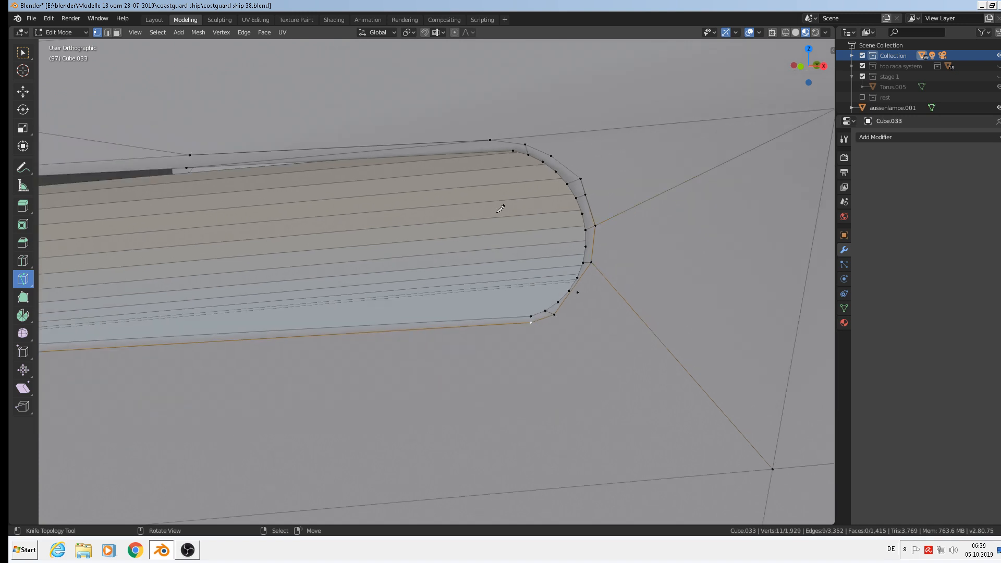
shift+middle_drag(385, 228, 690, 203)
mouse_move(565, 201)
middle_down()
mouse_move(536, 181)
mouse_move(565, 187)
mouse_move(559, 182)
middle_up()
scroll(553, 176, down, 5)
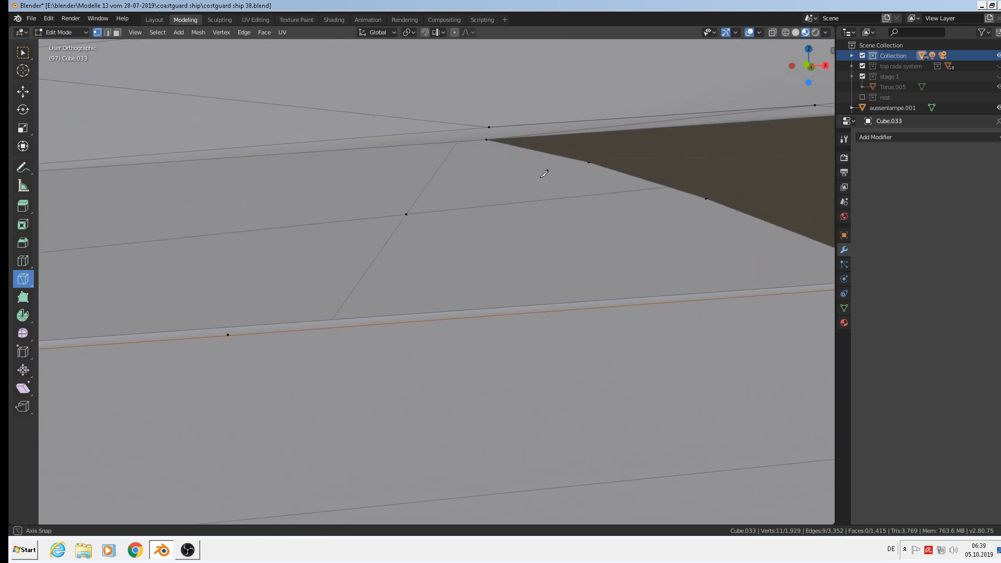
middle_drag(430, 218, 455, 217)
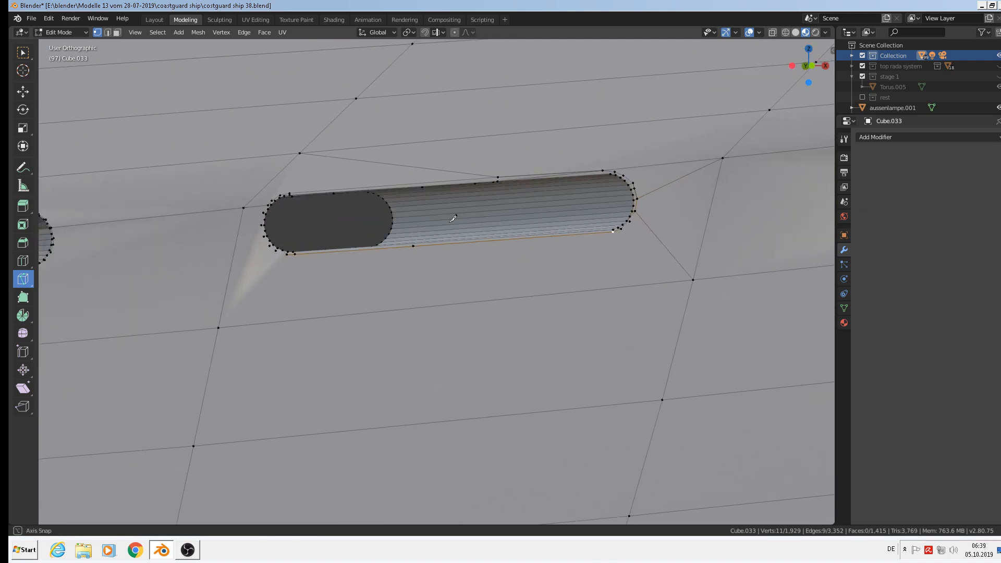
Step: Knife-cut through the loose vertices around the lower half of the slot's rounded aft end
scroll(379, 321, up, 8)
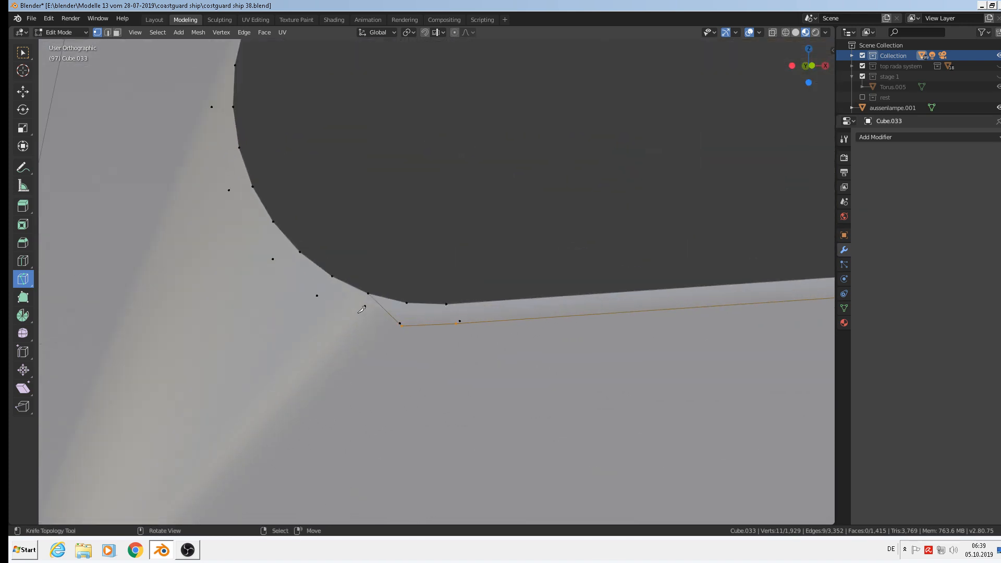
middle_drag(361, 309, 368, 317)
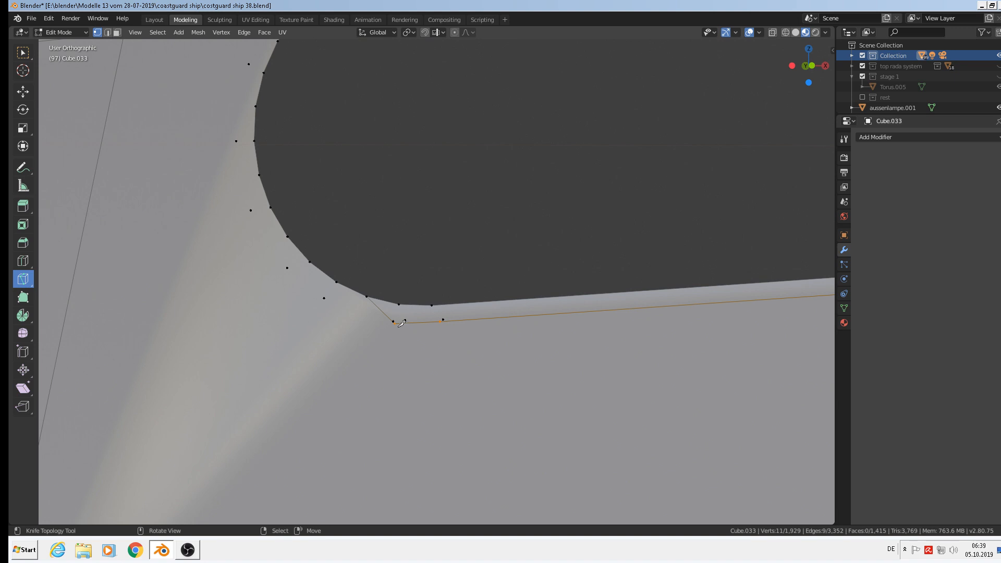
click(395, 321)
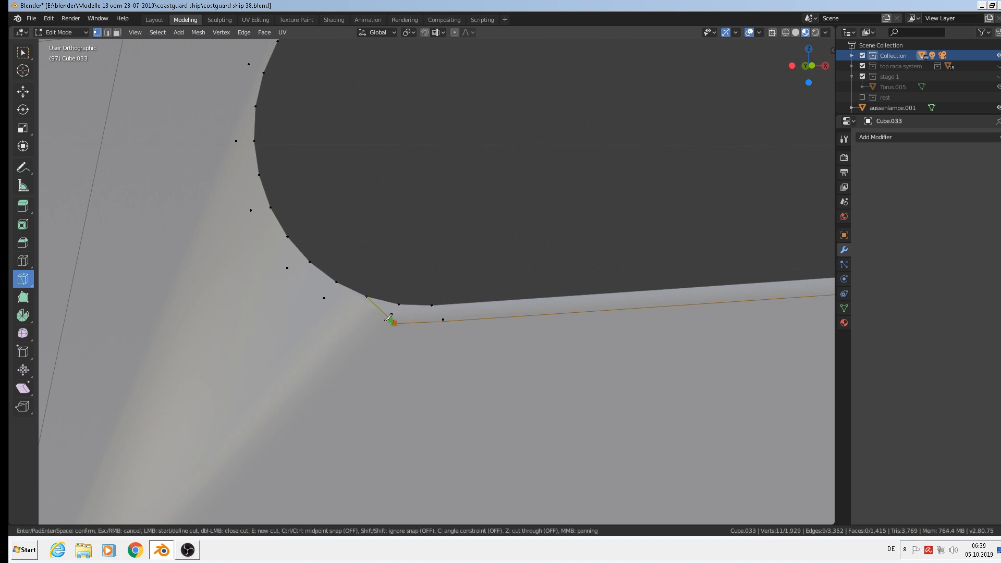
click(324, 297)
click(286, 267)
click(251, 210)
click(237, 141)
click(251, 64)
key(Return)
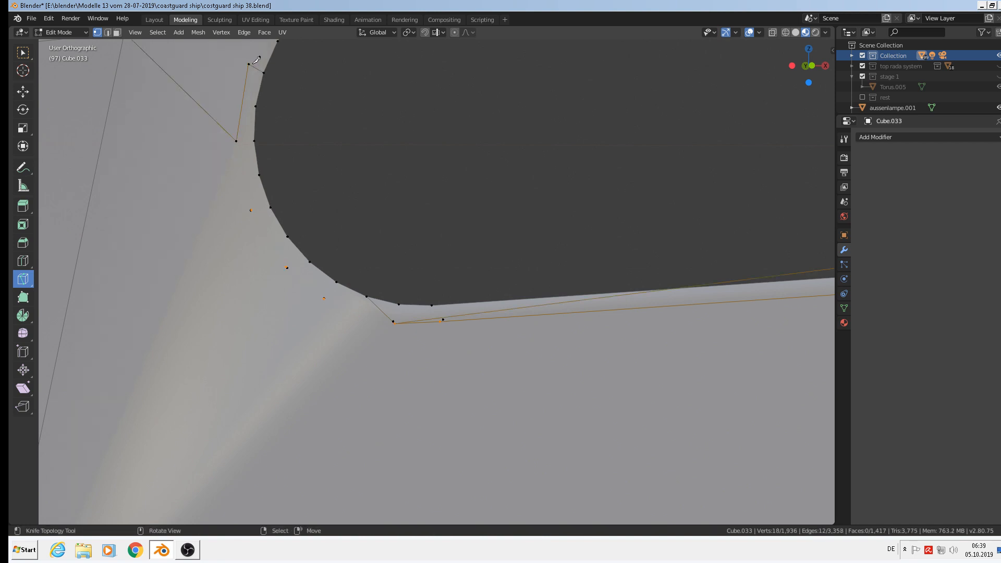
scroll(353, 154, down, 4)
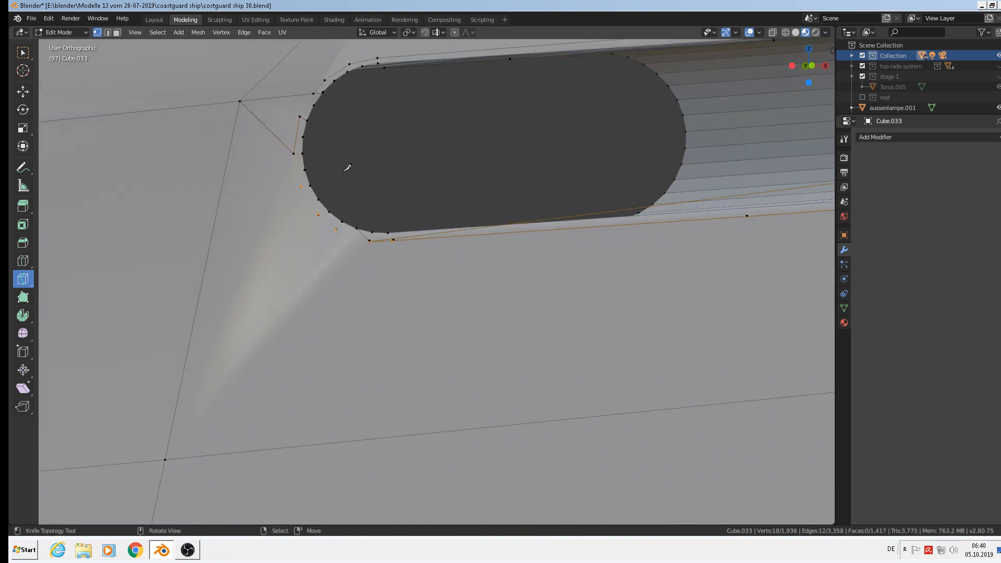
Step: Examine the hull's edges and shading around the row of portholes and slots in Edit Mode and Object Mode
middle_drag(369, 151, 328, 159)
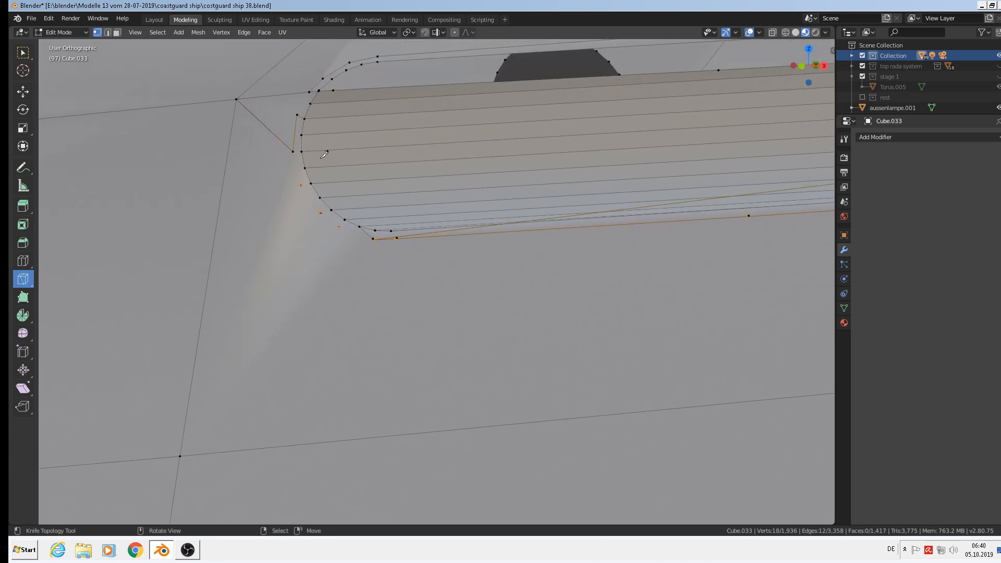
scroll(328, 164, down, 3)
scroll(394, 194, down, 6)
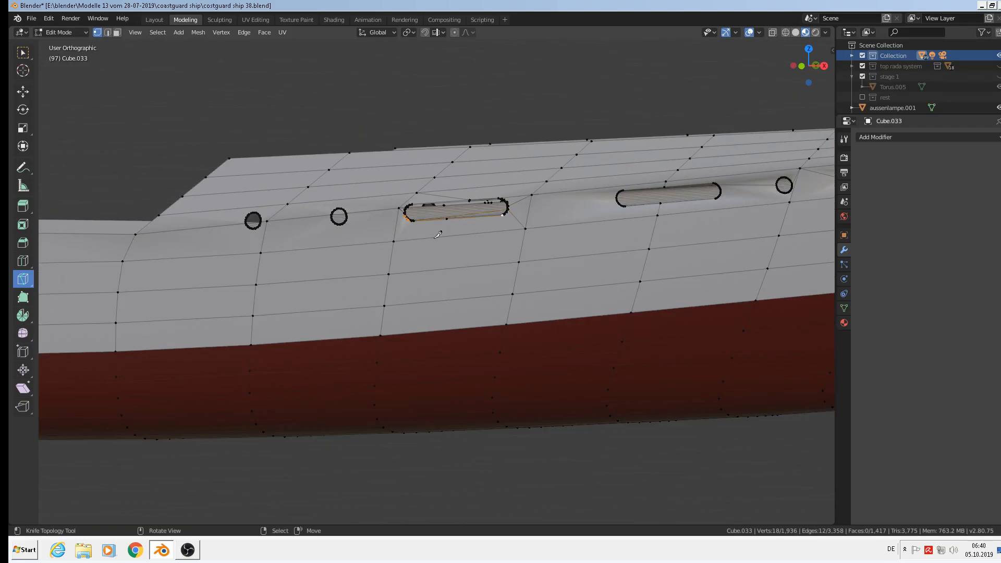
scroll(494, 221, down, 3)
middle_drag(493, 229, 328, 236)
scroll(457, 187, up, 4)
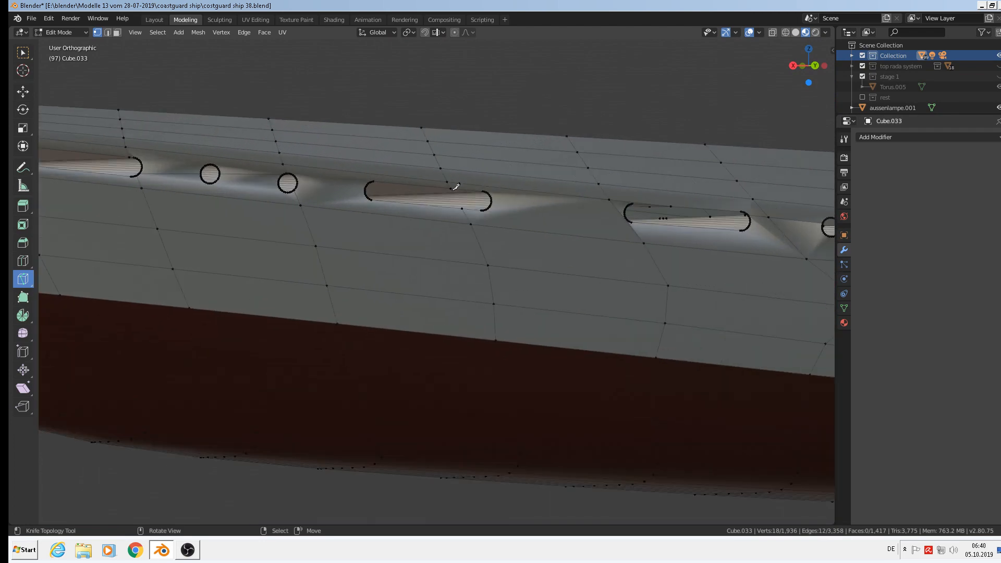
scroll(456, 187, down, 3)
middle_drag(354, 200, 516, 206)
scroll(517, 207, up, 8)
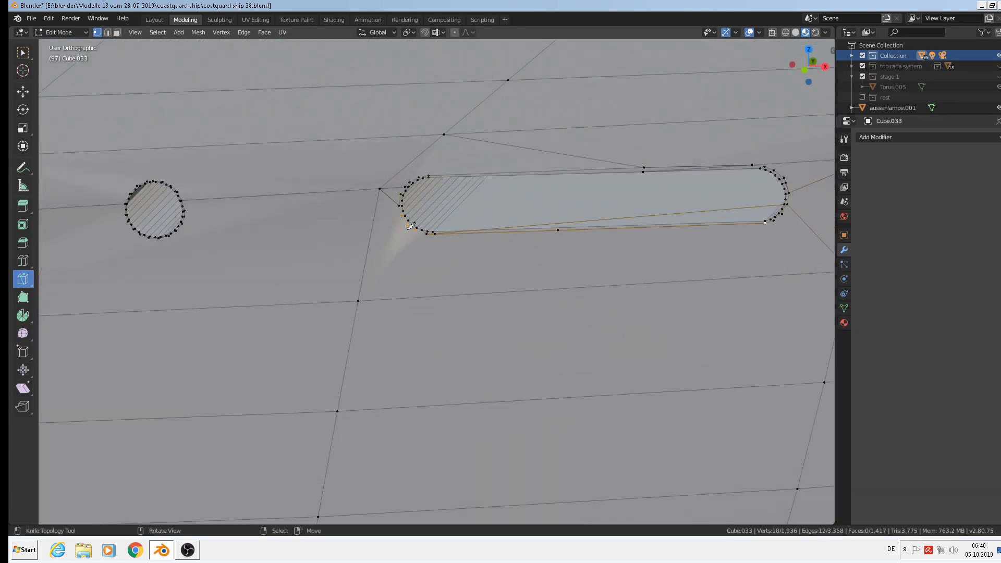
scroll(458, 201, down, 3)
key(Tab)
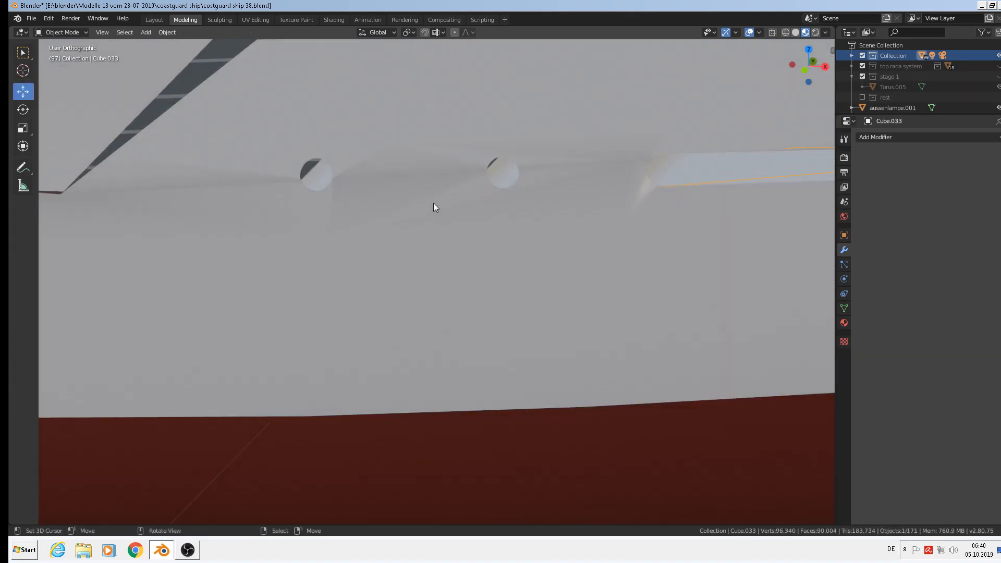
middle_drag(439, 204, 461, 211)
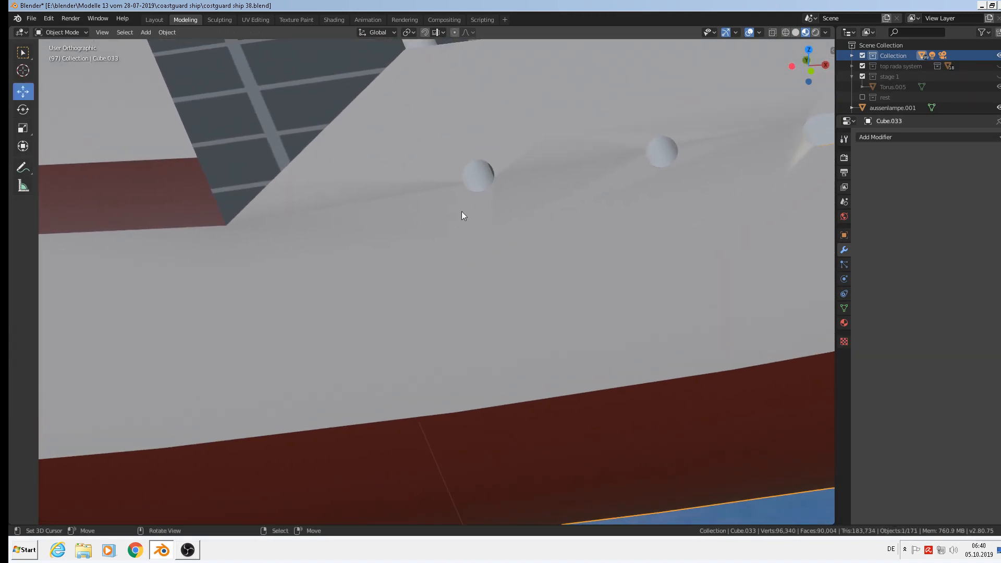
key(Tab)
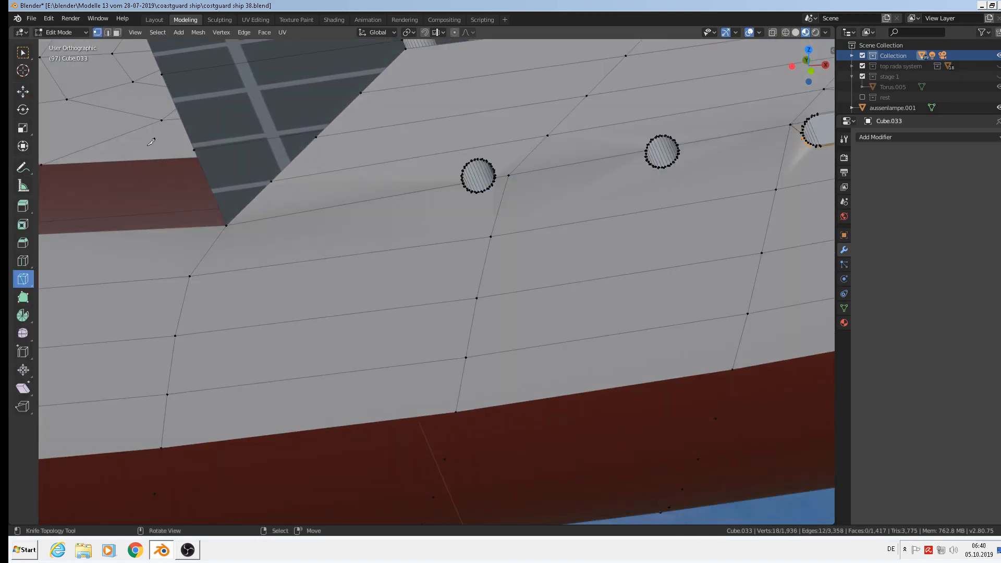
Step: In face select mode, shade the hull face above the aftmost porthole flat and check it in Object Mode
click(107, 32)
click(116, 32)
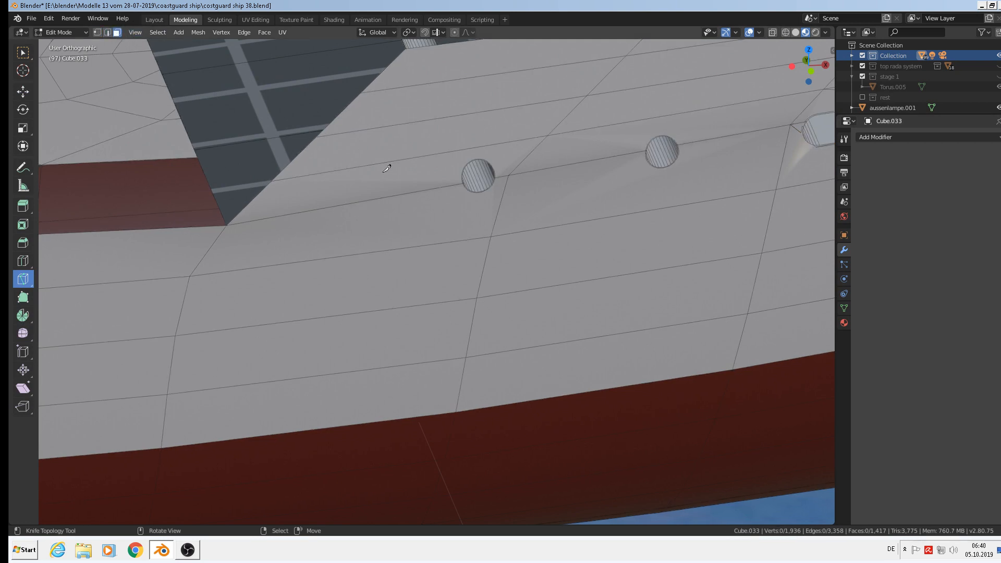
click(428, 179)
click(264, 32)
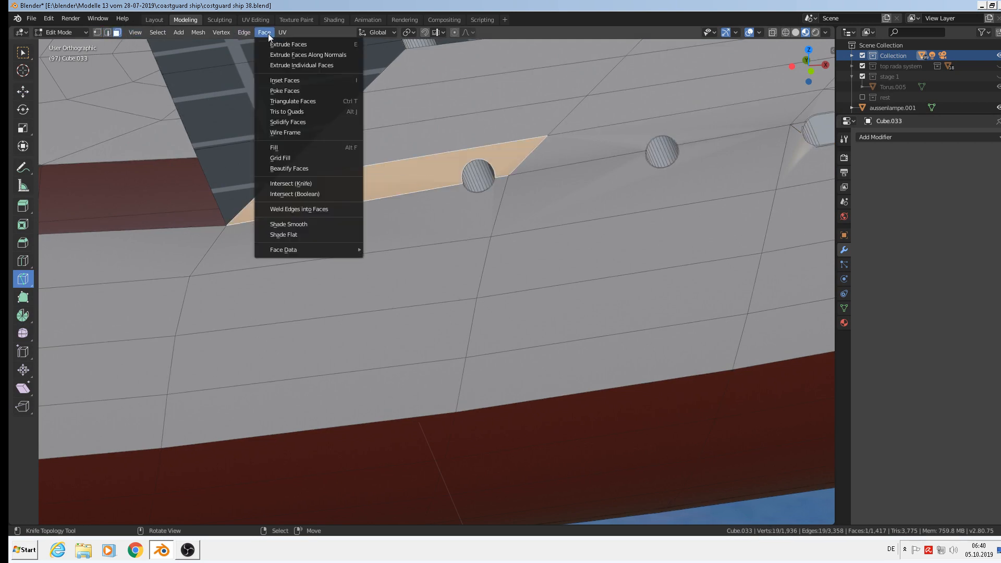
click(317, 234)
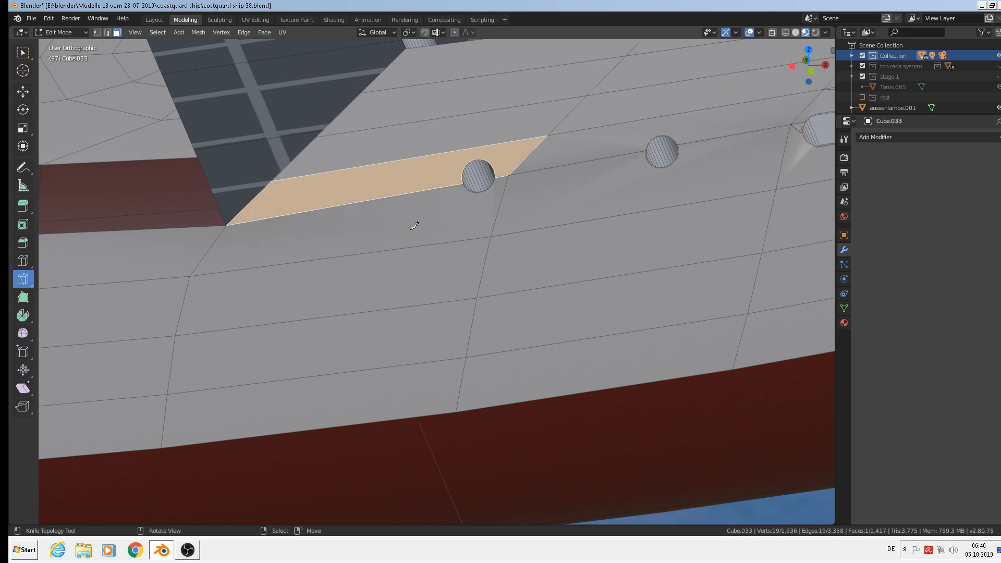
key(Tab)
middle_drag(464, 229, 444, 205)
Step: Shade the hull face below the aftmost porthole flat and inspect the shading in Object Mode
key(Tab)
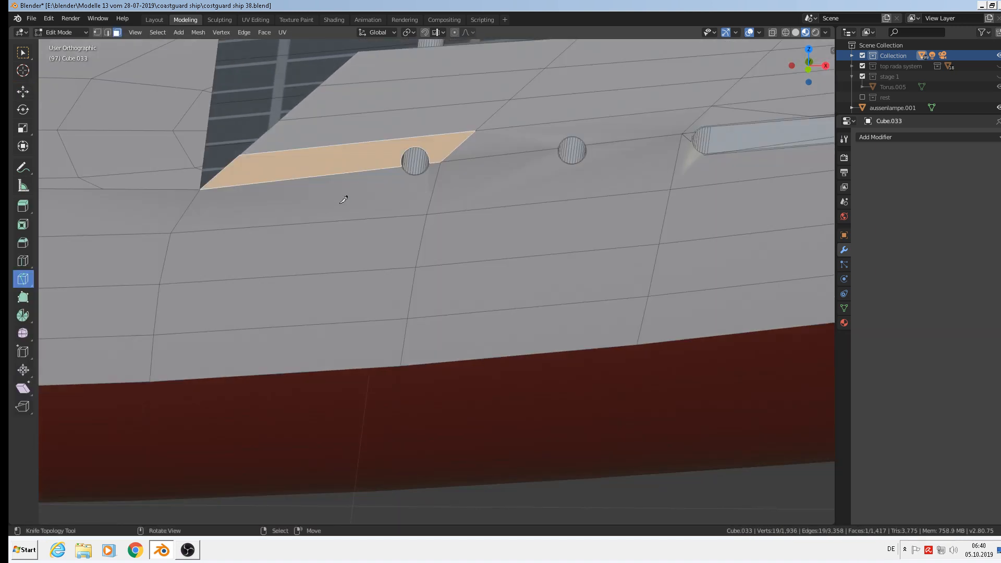
key(k)
click(258, 33)
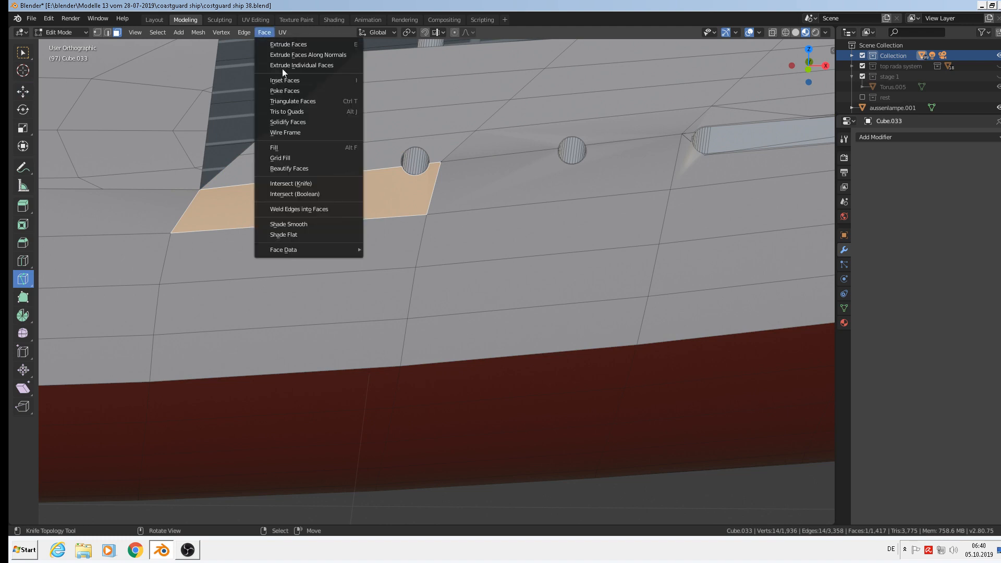
click(297, 235)
key(Tab)
middle_drag(409, 231, 532, 271)
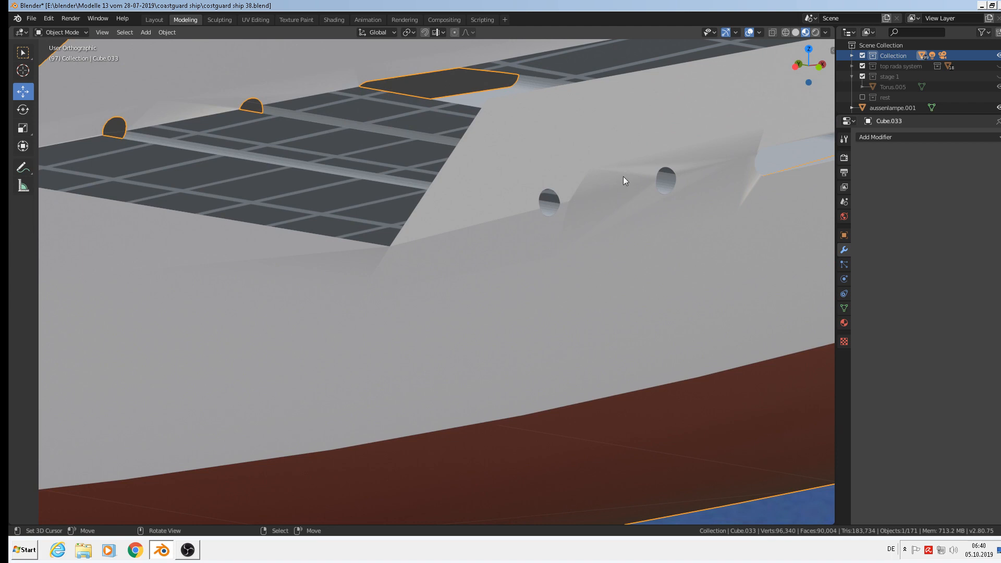
middle_drag(583, 203, 496, 251)
Step: Shade the two hull faces above and below the second porthole from aft flat and inspect the result in Object Mode
key(Tab)
right_click(517, 235)
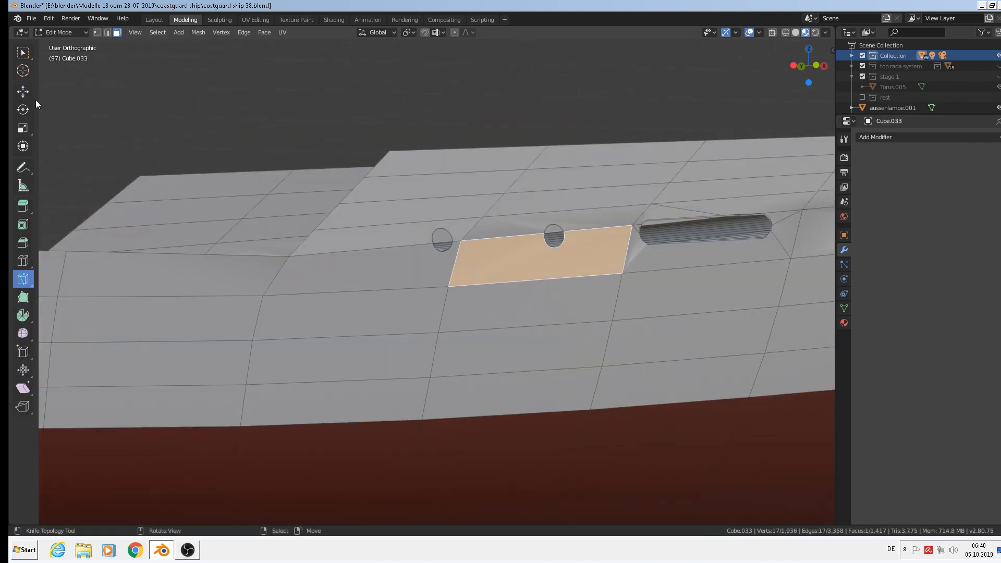
click(23, 91)
shift+right_click(519, 227)
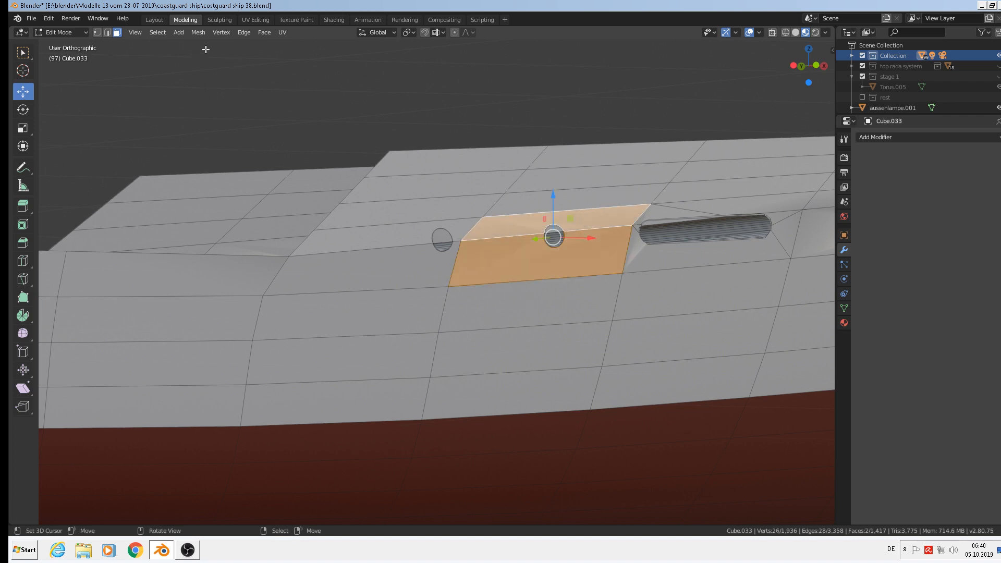
click(264, 32)
click(201, 32)
mouse_move(257, 31)
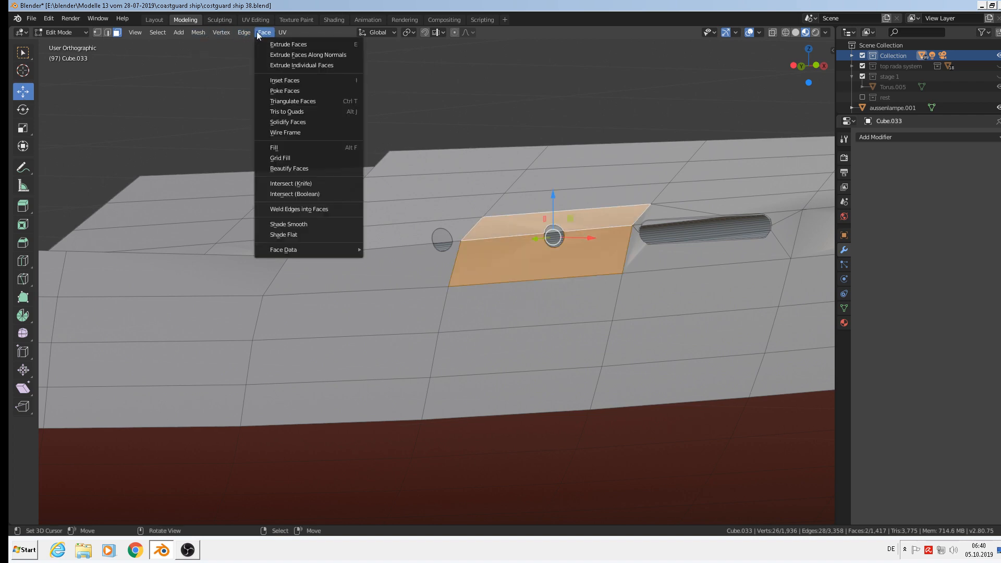
click(302, 235)
key(Tab)
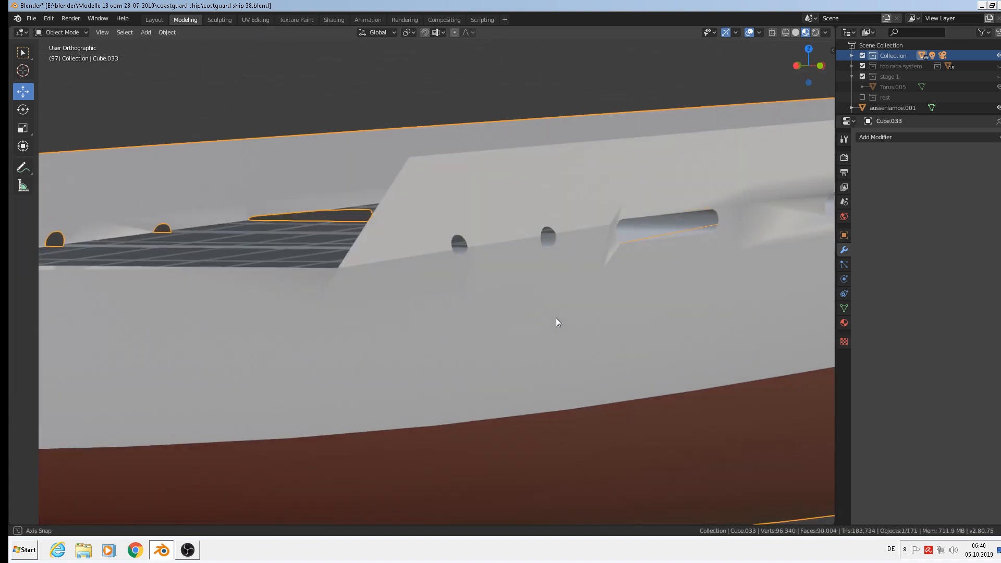
middle_drag(534, 312, 466, 311)
scroll(487, 295, up, 4)
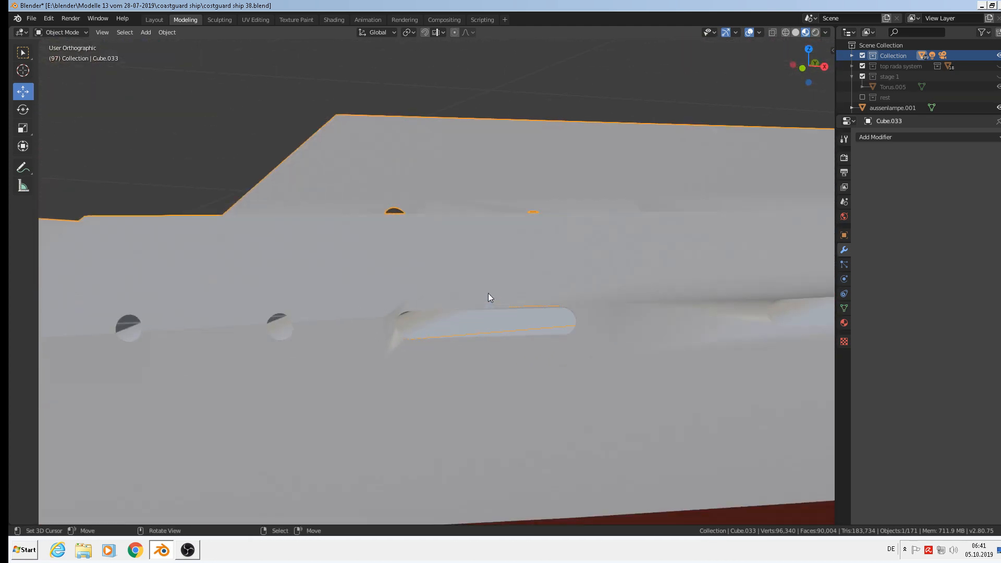
Step: Select all hull faces surrounding the aftmost slot in Edit Mode
key(Tab)
right_click(457, 299)
shift+right_click(521, 298)
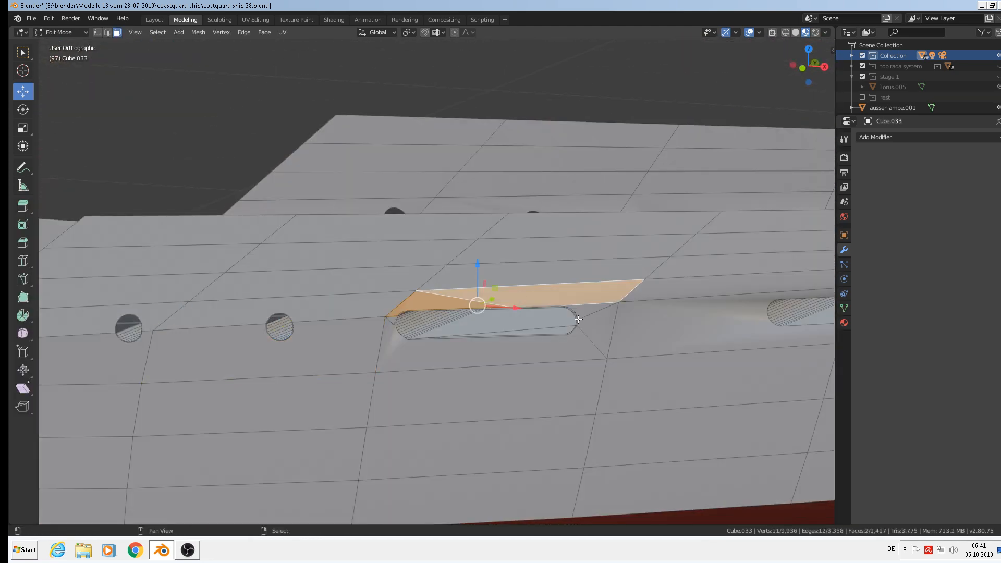
shift+right_click(580, 318)
shift+right_click(592, 324)
shift+right_click(442, 341)
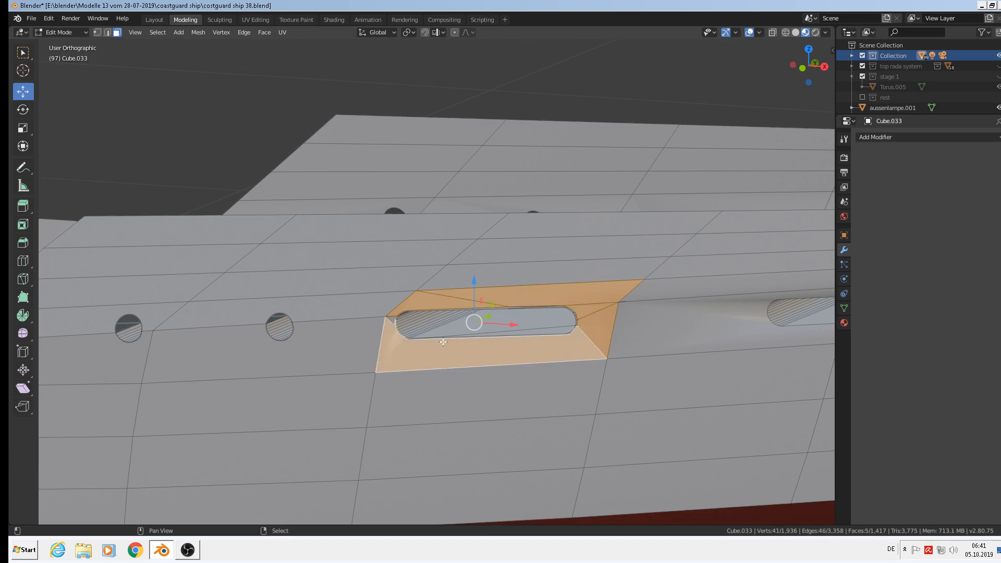
shift+right_click(393, 319)
Step: Add the hull faces around the second slot, above and below it, to the face selection
shift+middle_drag(615, 364, 445, 320)
shift+right_click(447, 307)
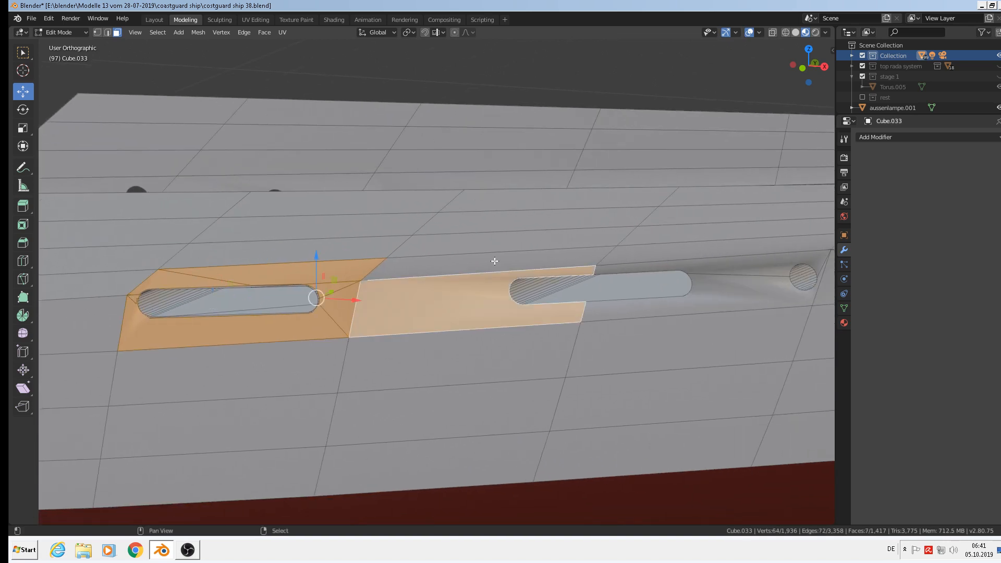
shift+right_click(494, 260)
shift+right_click(704, 250)
shift+click(723, 286)
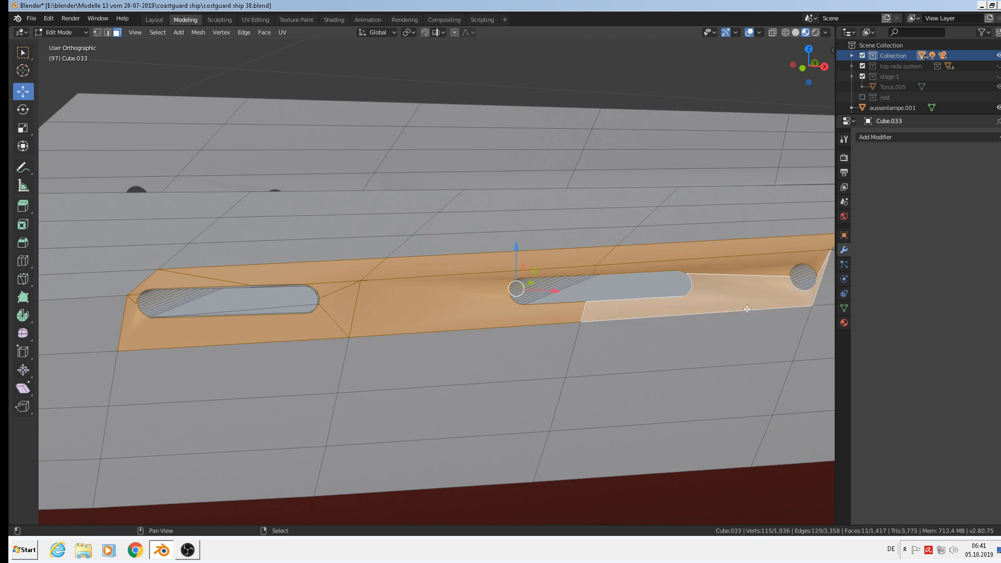
Step: Extend the face selection forward around the middle portholes, the third slot and the two portholes near the bow
shift+middle_drag(659, 315, 496, 320)
shift+click(691, 286)
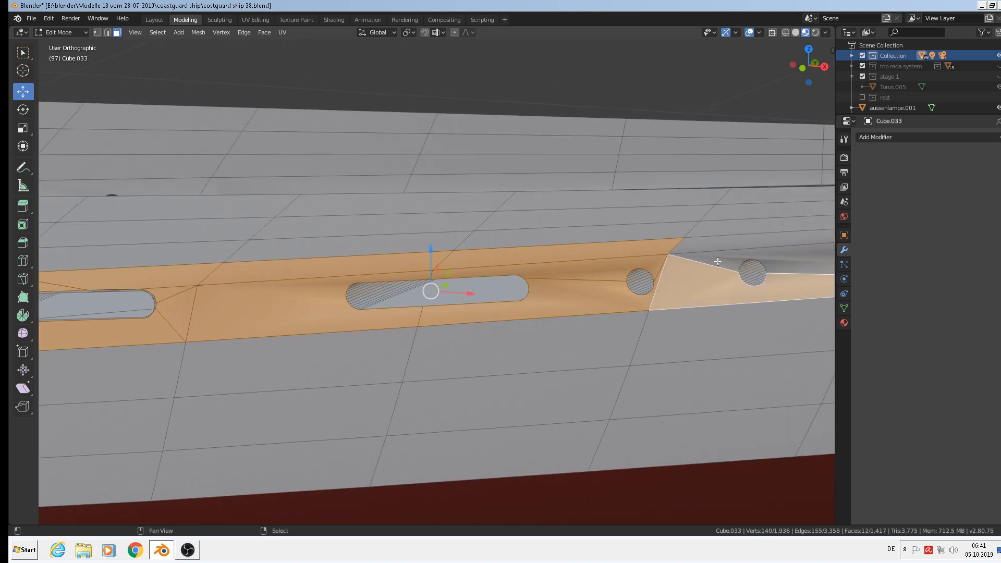
shift+click(718, 261)
shift+middle_drag(737, 309, 405, 308)
shift+click(597, 240)
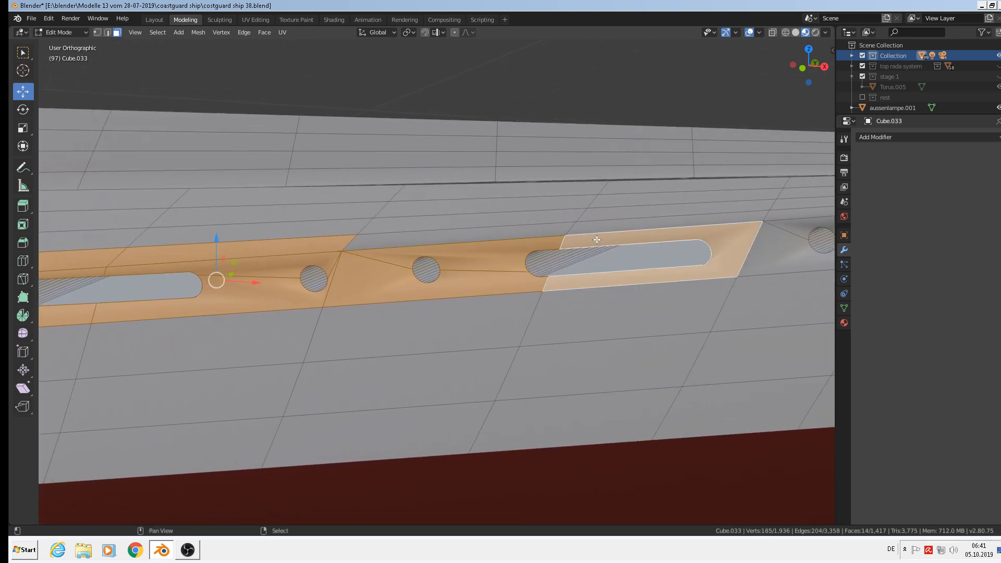
shift+middle_drag(712, 282, 515, 291)
shift+click(545, 260)
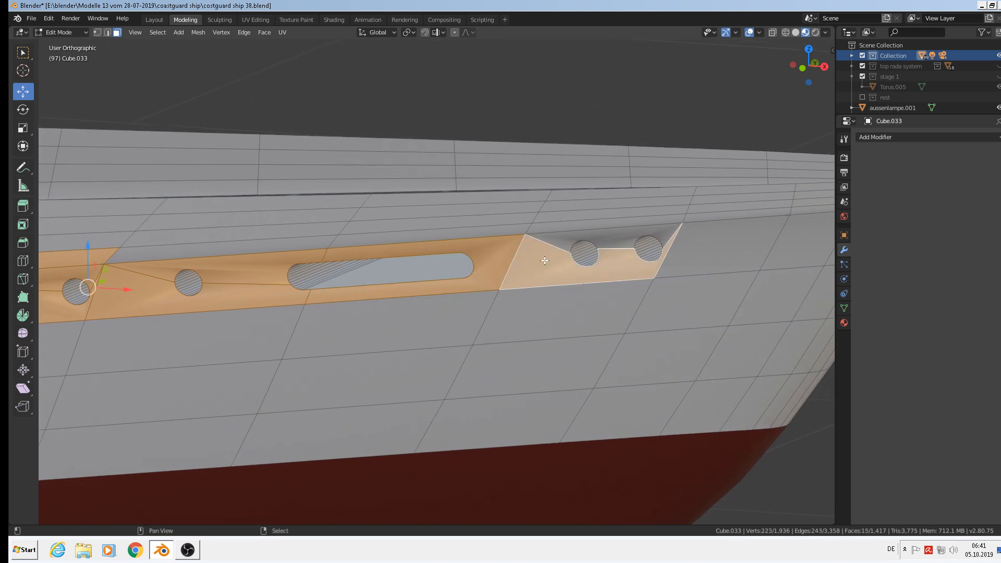
shift+click(602, 238)
Step: Deselect the narrow strip of faces above the second slot, keeping the faces directly around the openings selected
scroll(602, 238, down, 4)
scroll(752, 275, up, 3)
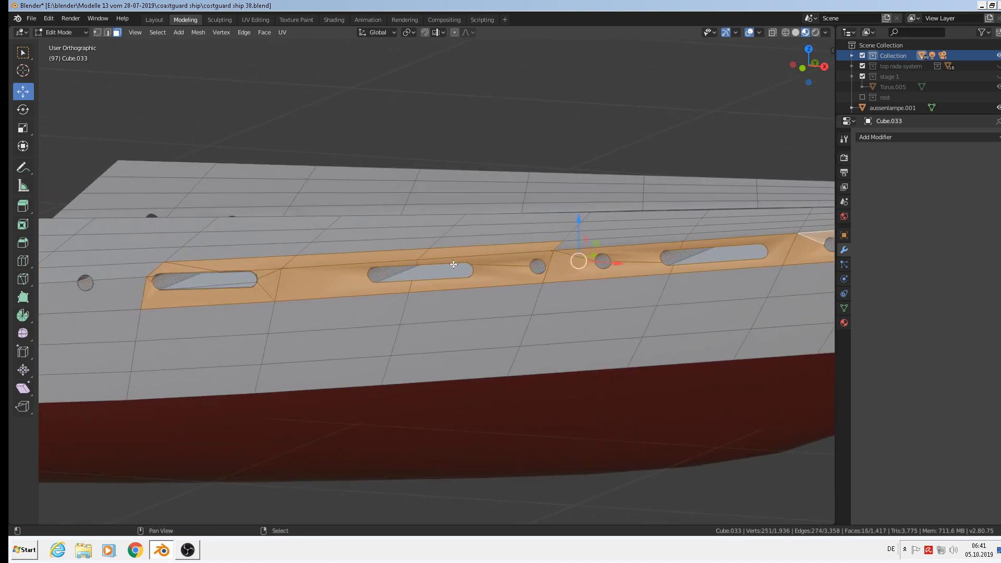
shift+click(471, 245)
shift+click(470, 249)
shift+click(449, 252)
shift+click(363, 256)
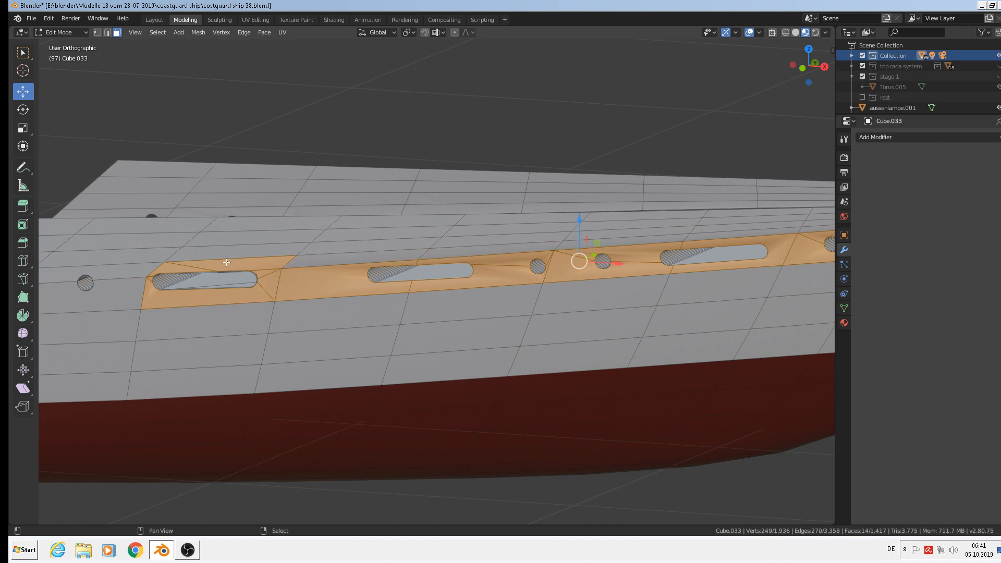
shift+middle_drag(228, 262, 455, 215)
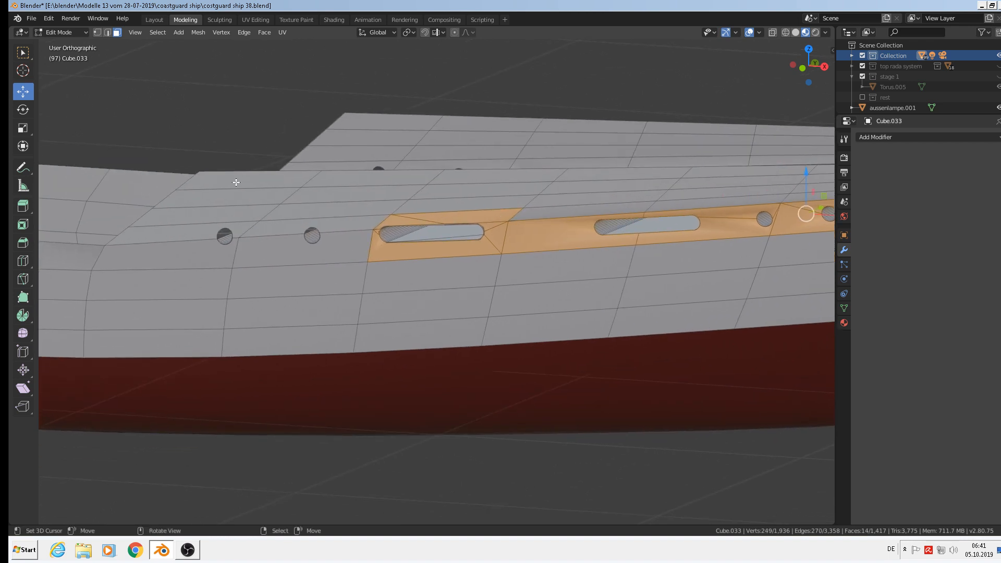
Step: Shade the selected faces around the slots and portholes flat and inspect the hull side in Object Mode
click(264, 32)
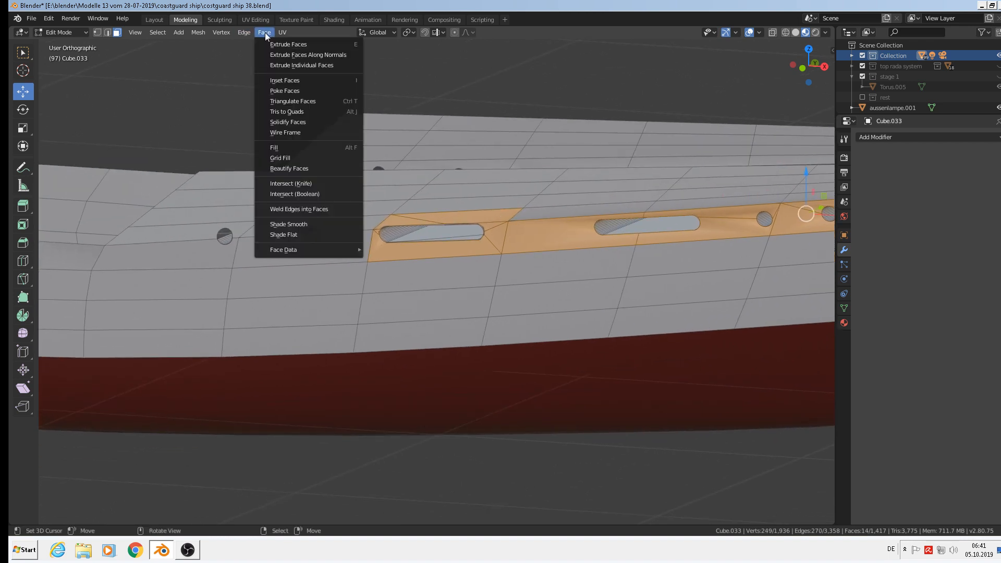
click(303, 233)
scroll(469, 282, down, 4)
key(Tab)
scroll(518, 281, up, 3)
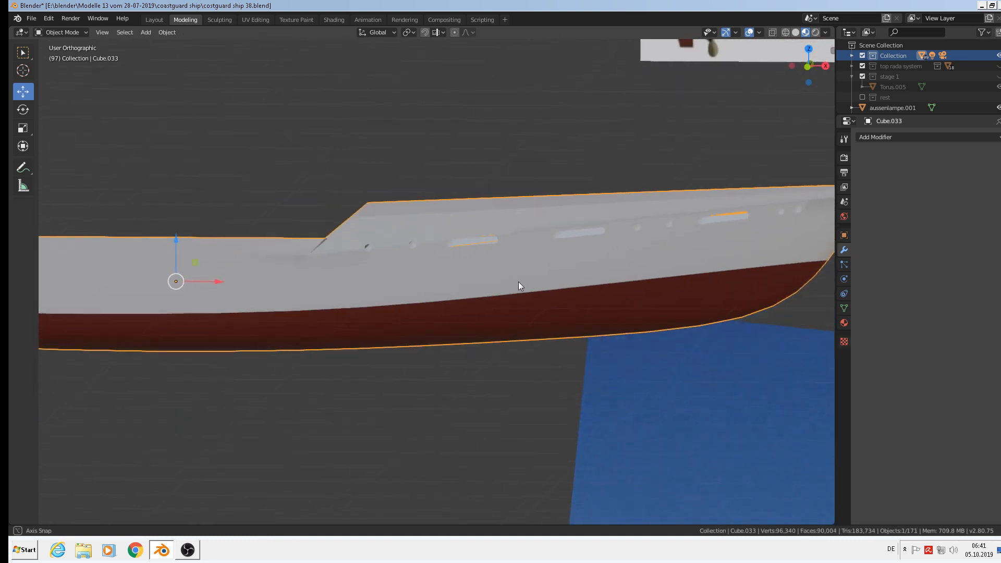
middle_drag(518, 282, 559, 273)
scroll(718, 213, up, 4)
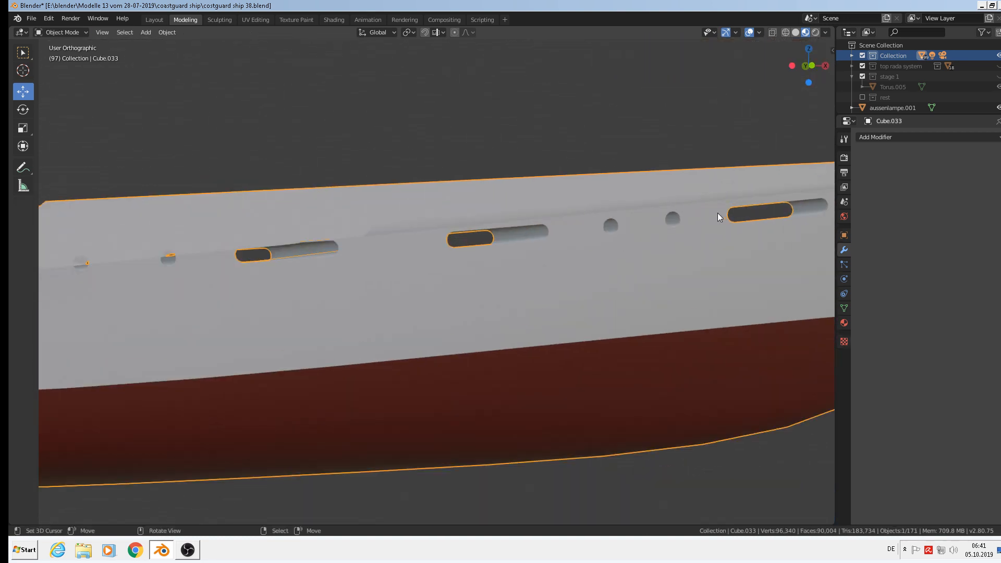
scroll(721, 216, up, 2)
Step: Select the strip of faces above the openings from the second slot to the bow portholes, shade it flat and return to Object Mode
key(Tab)
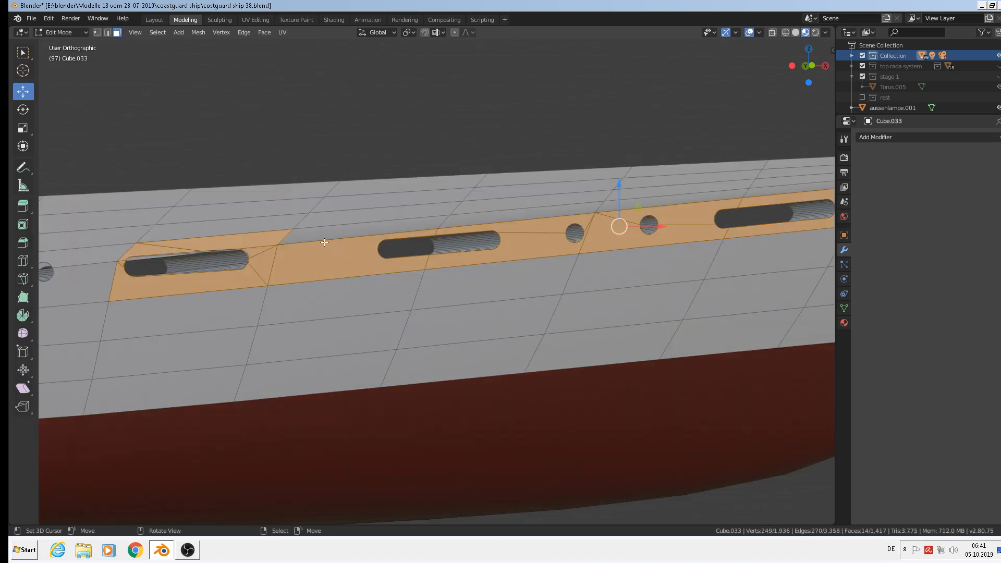
click(336, 231)
middle_drag(511, 250, 549, 274)
scroll(549, 274, down, 3)
shift+middle_drag(635, 293, 428, 298)
ctrl+click(599, 221)
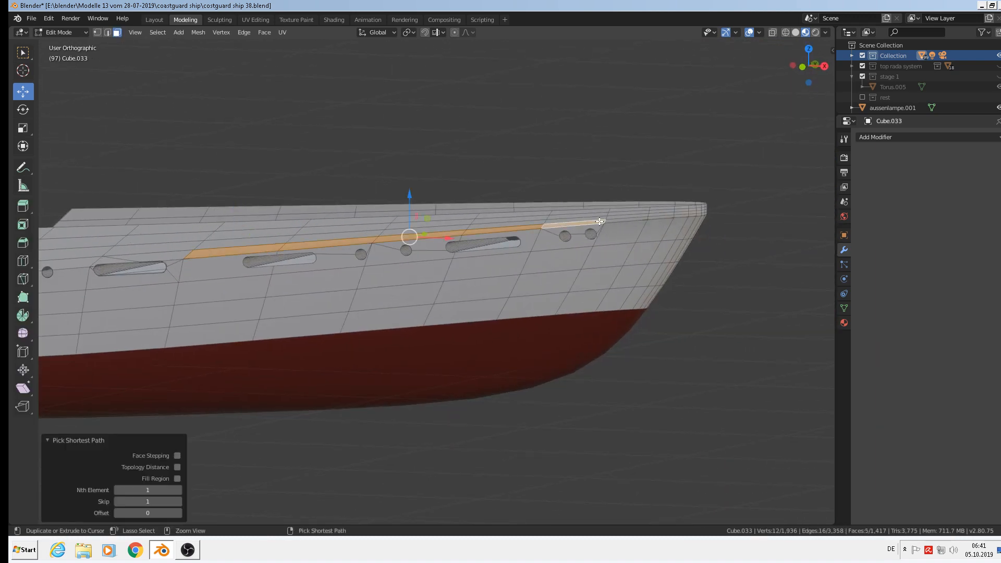
click(273, 30)
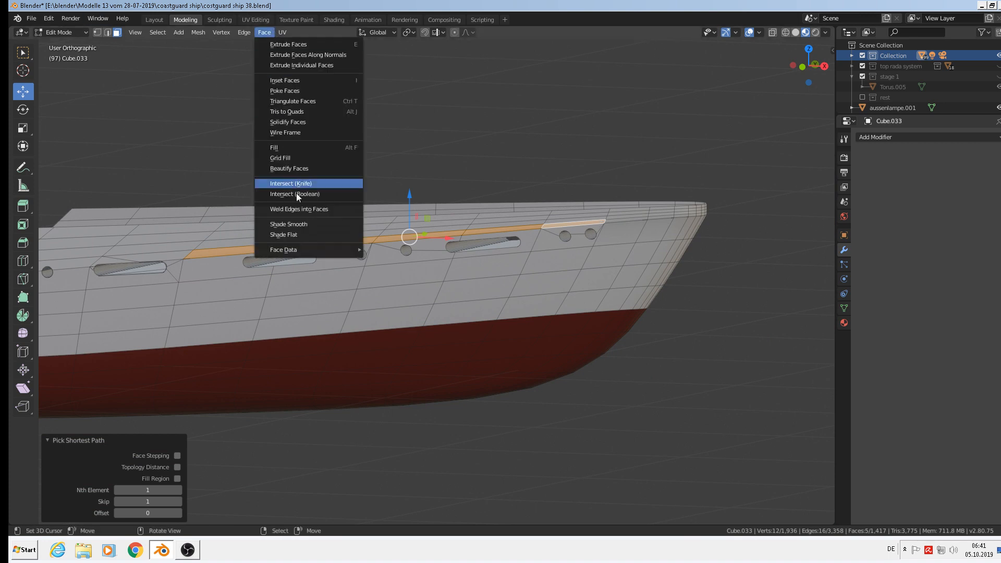
click(291, 236)
key(Tab)
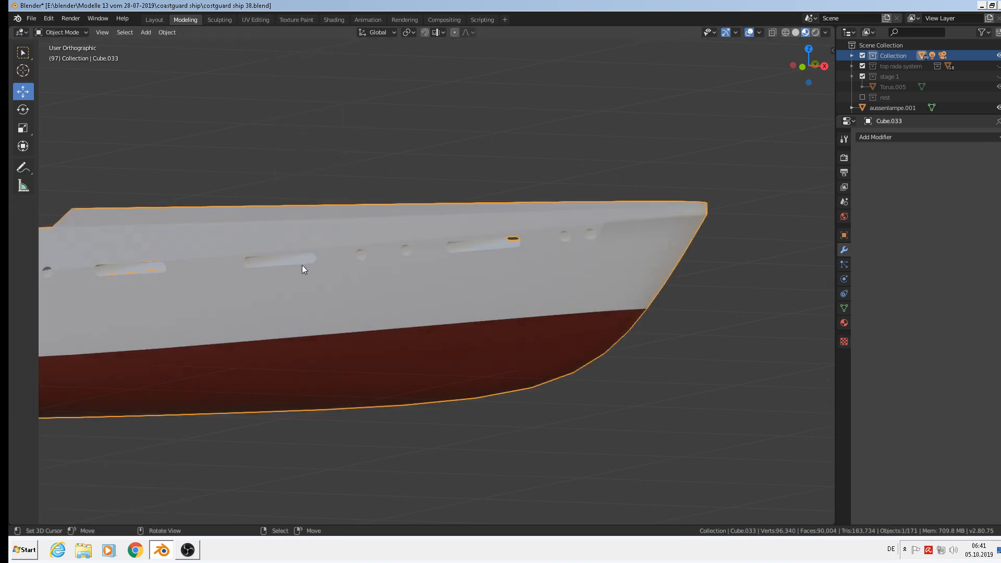
Step: In Edit Mode, select the hull faces directly above and below the two portholes near the stern
middle_drag(302, 265, 660, 212)
scroll(384, 254, down, 1)
shift+middle_drag(338, 276, 666, 259)
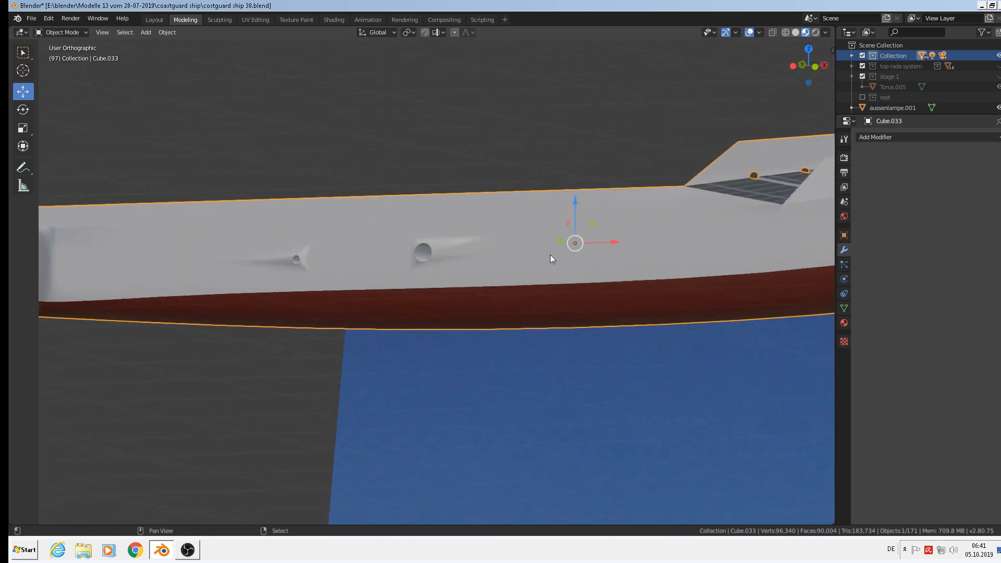
scroll(449, 262, up, 3)
middle_drag(424, 258, 389, 242)
key(Tab)
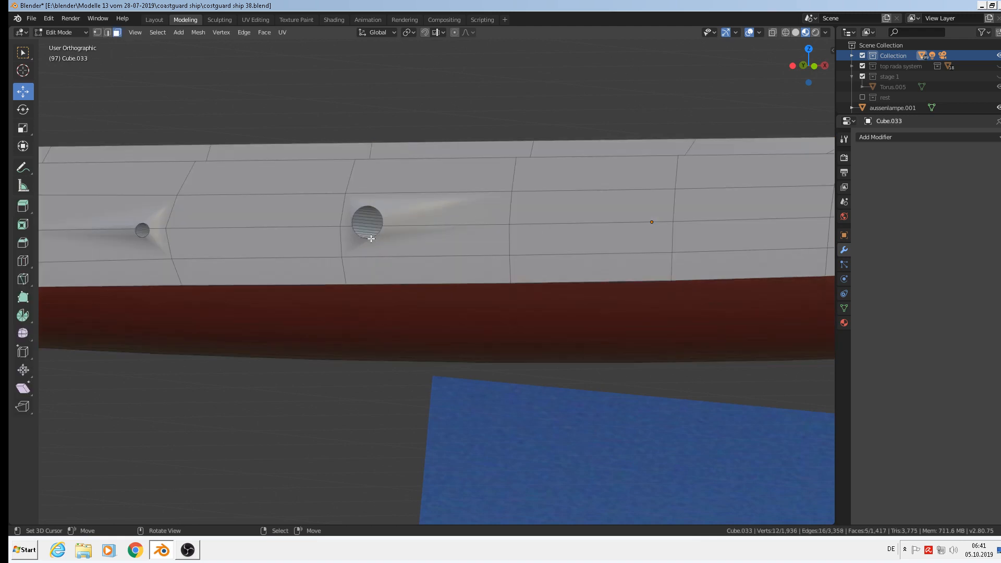
click(391, 214)
shift+click(397, 245)
shift+click(142, 213)
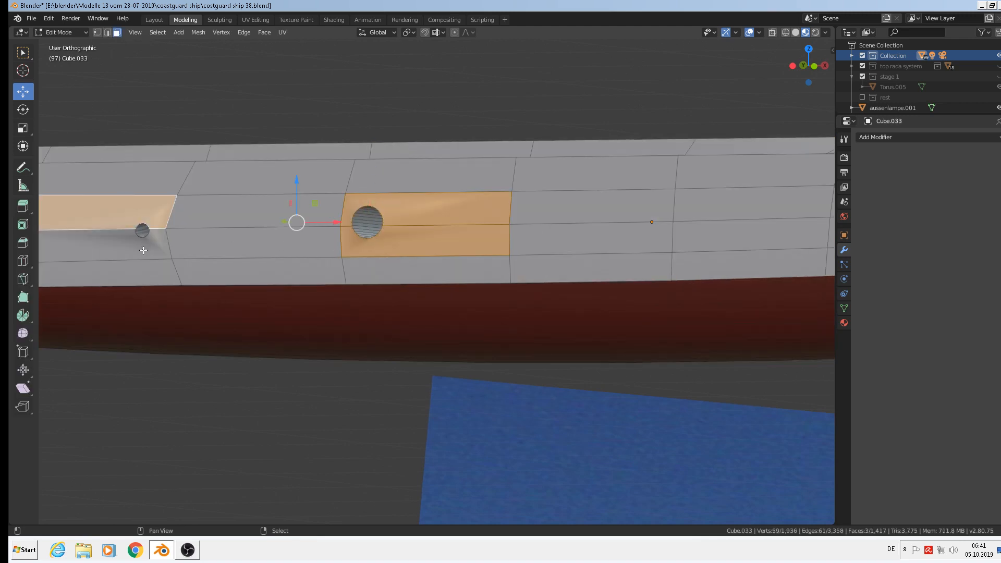
shift+click(144, 250)
Step: Shade the selected faces around the stern portholes flat and inspect the hull in Object Mode
click(262, 33)
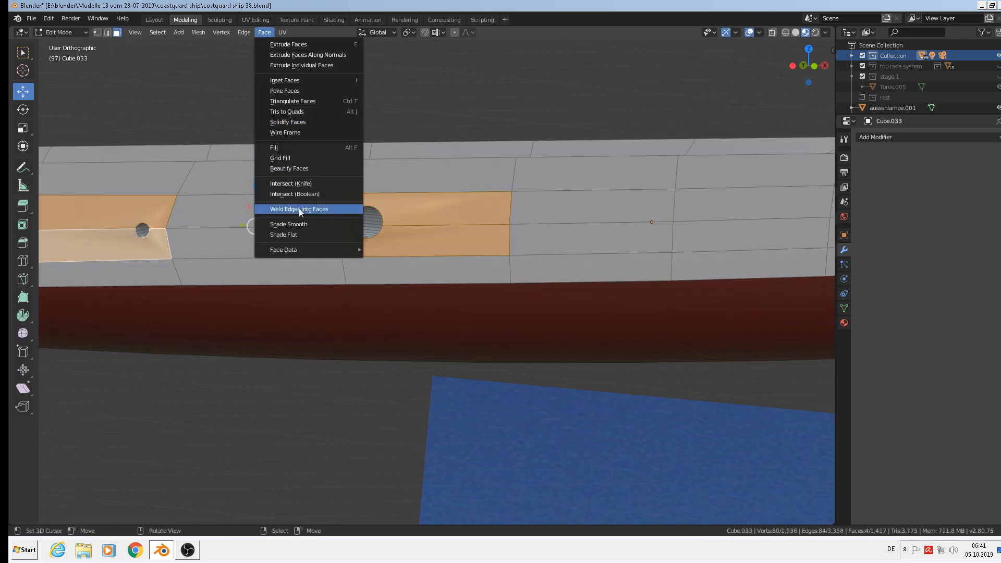
click(292, 235)
scroll(365, 229, down, 2)
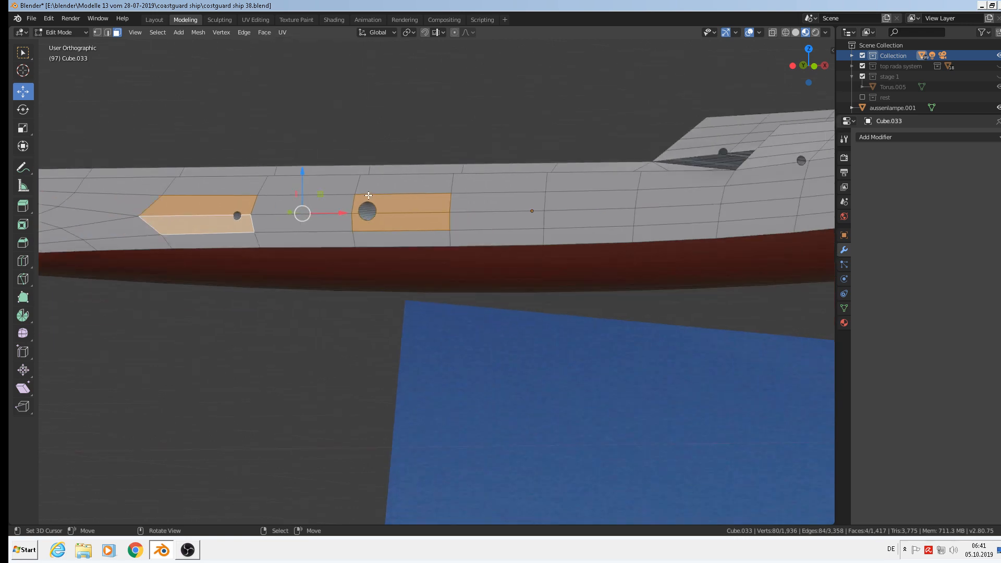
key(Tab)
scroll(436, 235, up, 2)
middle_drag(436, 238, 467, 236)
scroll(468, 237, down, 5)
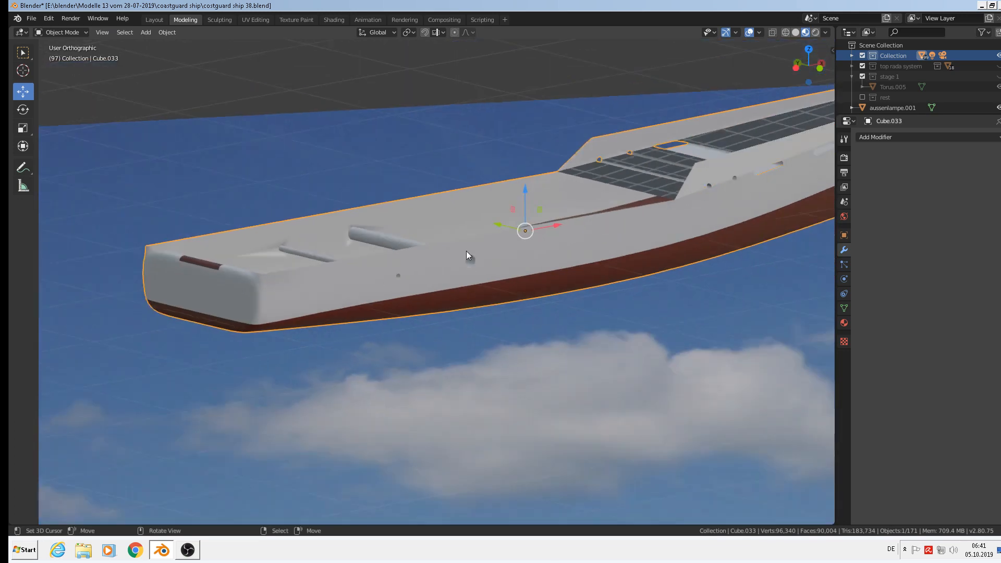
Step: On the opposite hull side, select the faces around the two bow portholes in Edit Mode
middle_drag(639, 218, 346, 188)
scroll(334, 209, up, 3)
key(Tab)
scroll(313, 225, up, 4)
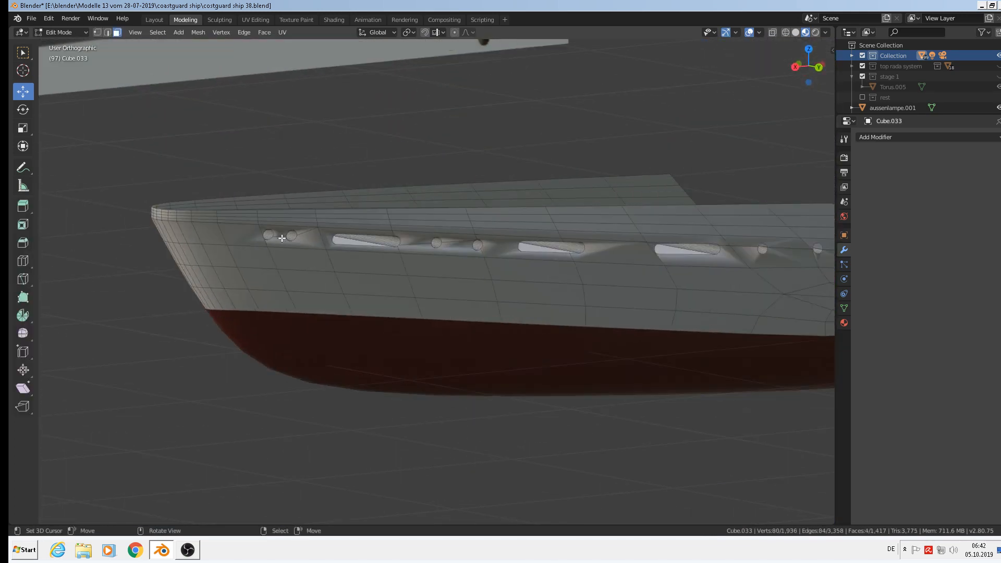
click(292, 229)
shift+click(286, 243)
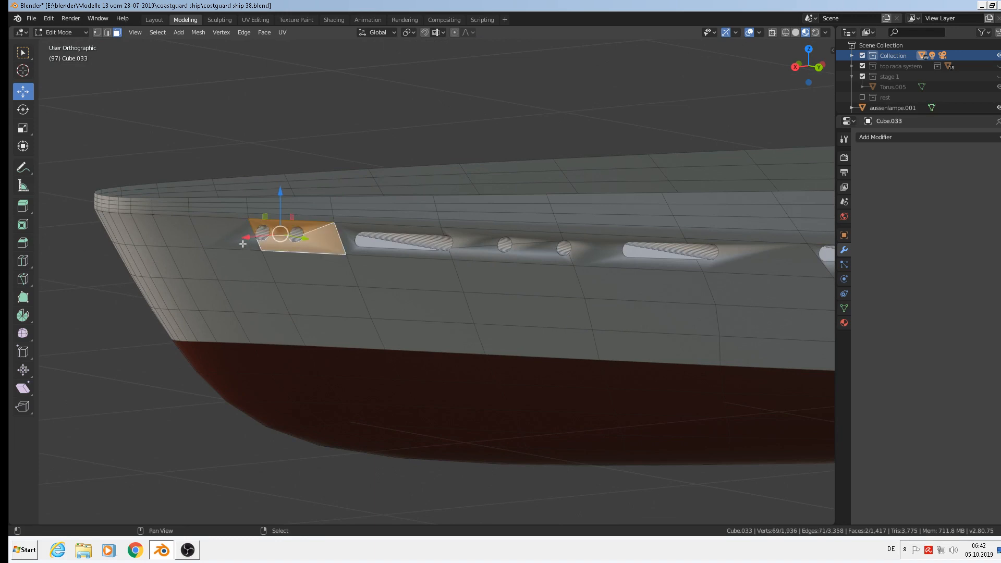
shift+click(249, 243)
Step: Extend the face selection aft around the front slot, the two middle portholes and the second slot
shift+click(354, 237)
shift+click(474, 238)
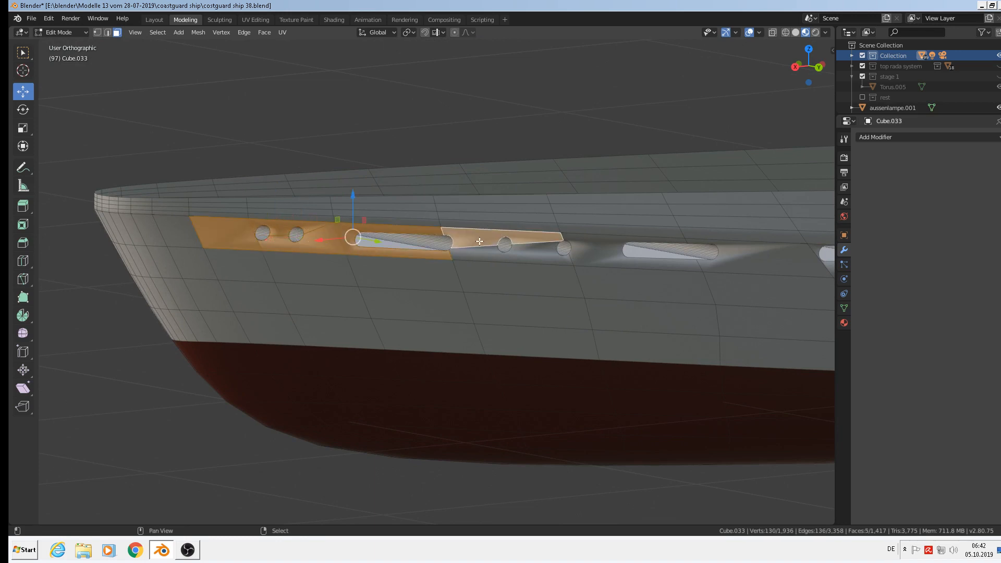
shift+click(490, 253)
shift+click(586, 241)
shift+right_click(737, 270)
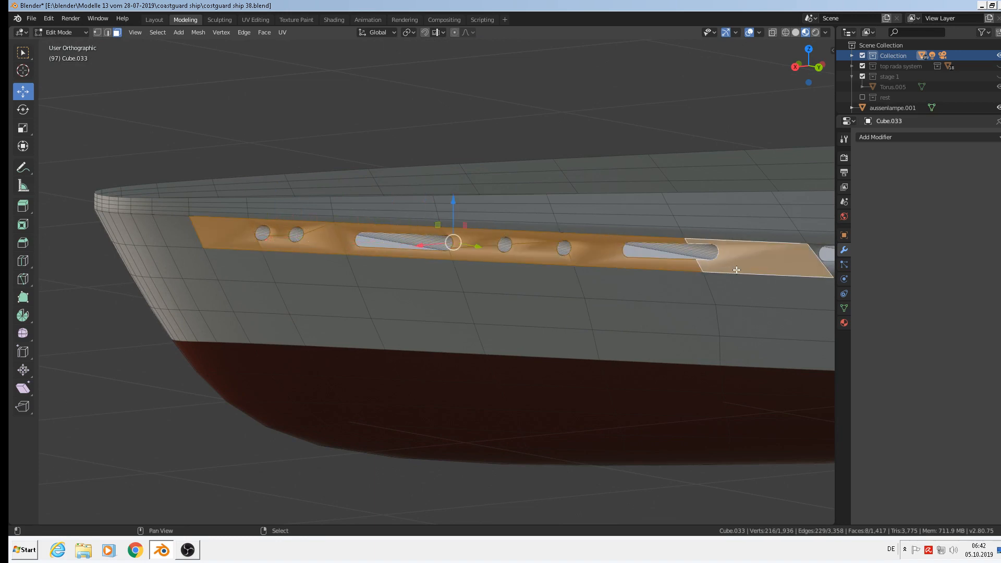
Step: Add the faces around the rearmost slot and the two portholes behind it to the selection
middle_drag(781, 293, 252, 234)
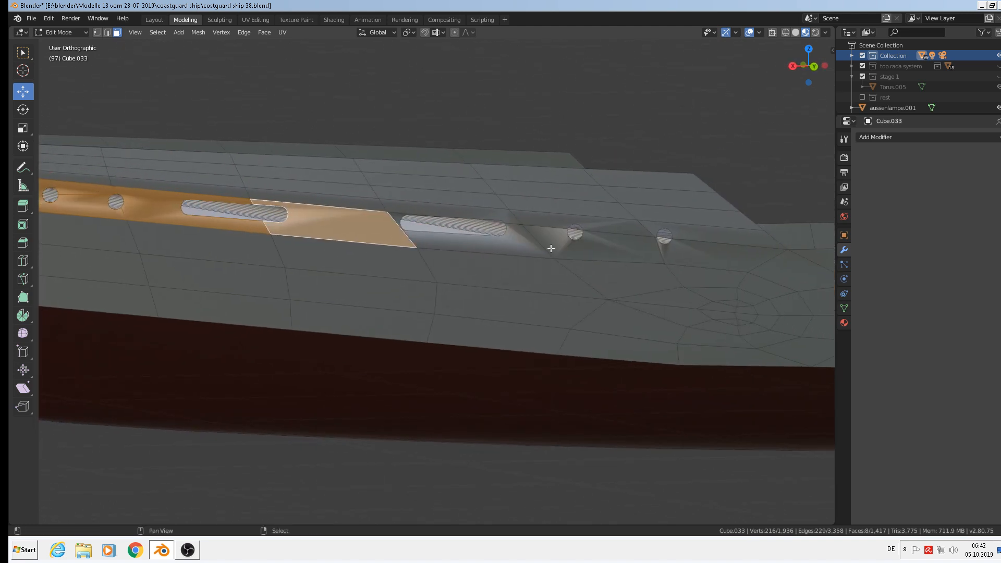
shift+click(531, 250)
shift+click(582, 250)
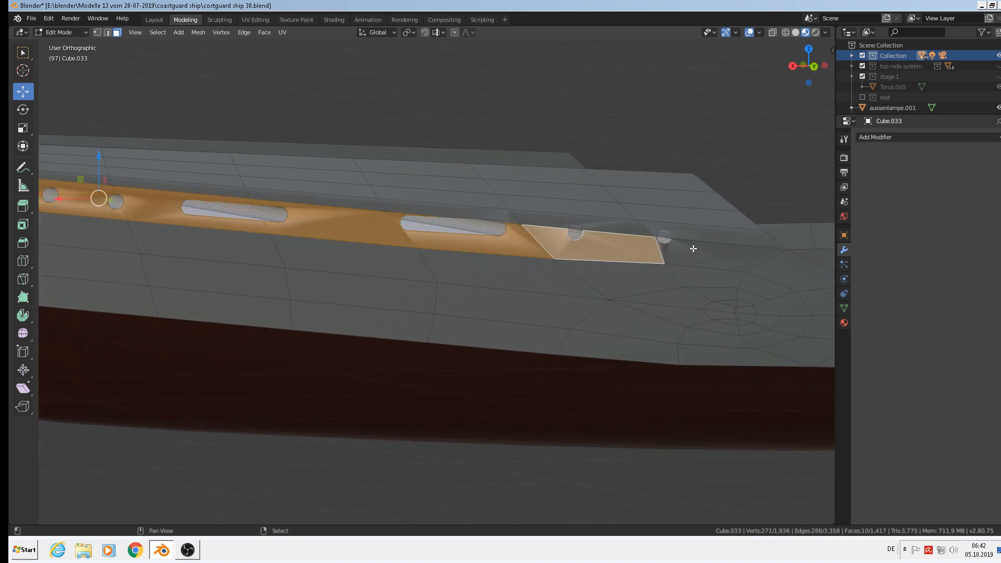
shift+click(688, 252)
shift+click(692, 233)
Step: Add the narrow strip of faces above the aft portholes and rearmost slot to the selection
shift+click(503, 217)
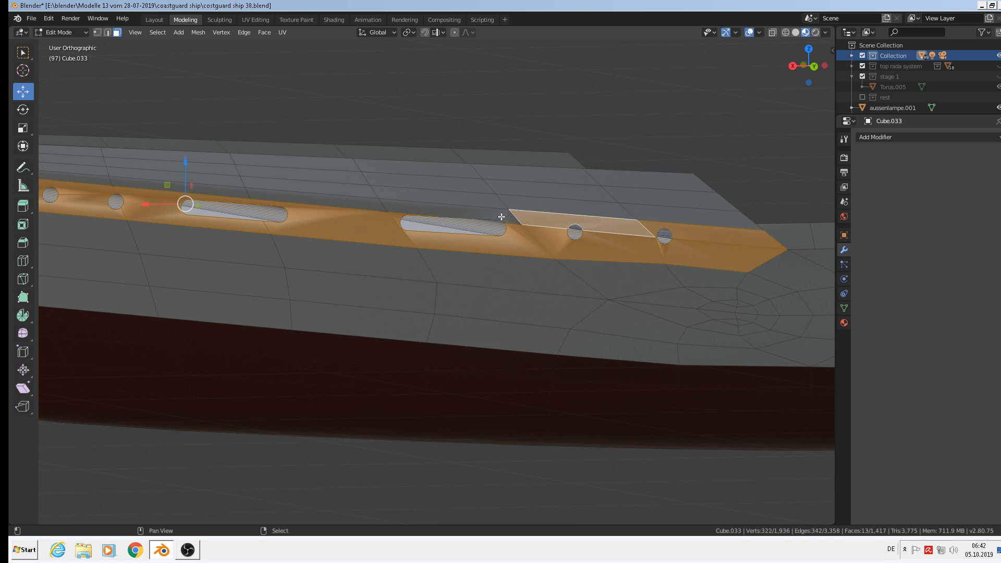
shift+click(451, 207)
shift+click(323, 195)
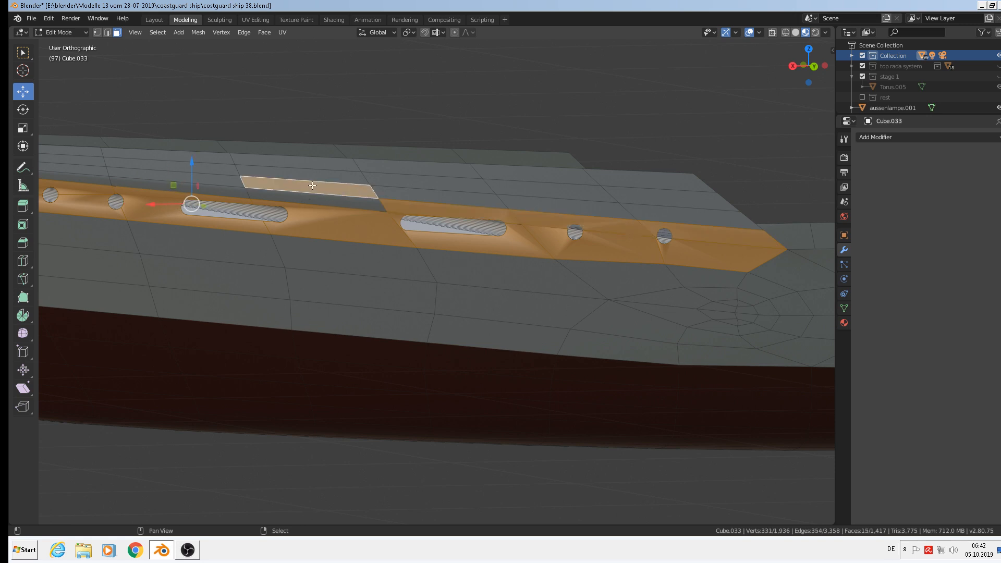
shift+right_click(311, 186)
shift+right_click(311, 201)
Step: Extend the narrow strip selection above the openings forward to the bow, keeping the face ahead of the bow portholes selected
shift+middle_drag(324, 188, 685, 200)
shift+right_click(532, 199)
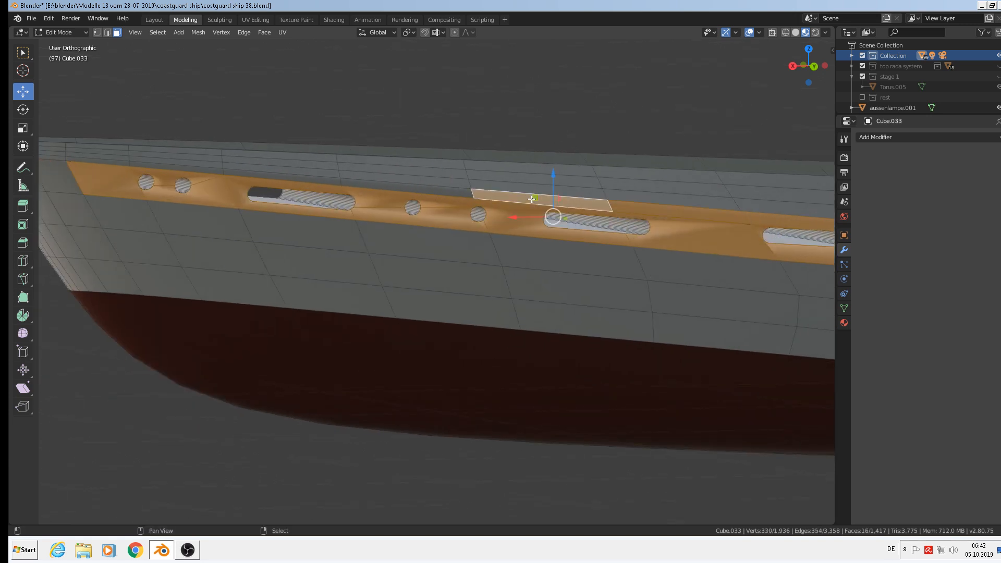
shift+right_click(413, 190)
shift+right_click(287, 180)
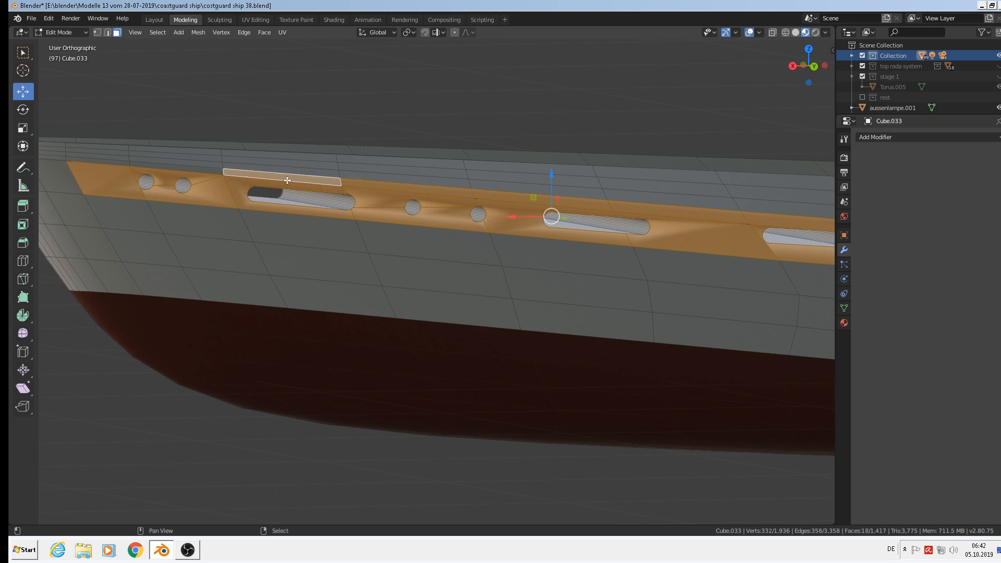
shift+right_click(174, 170)
shift+right_click(100, 164)
shift+right_click(101, 164)
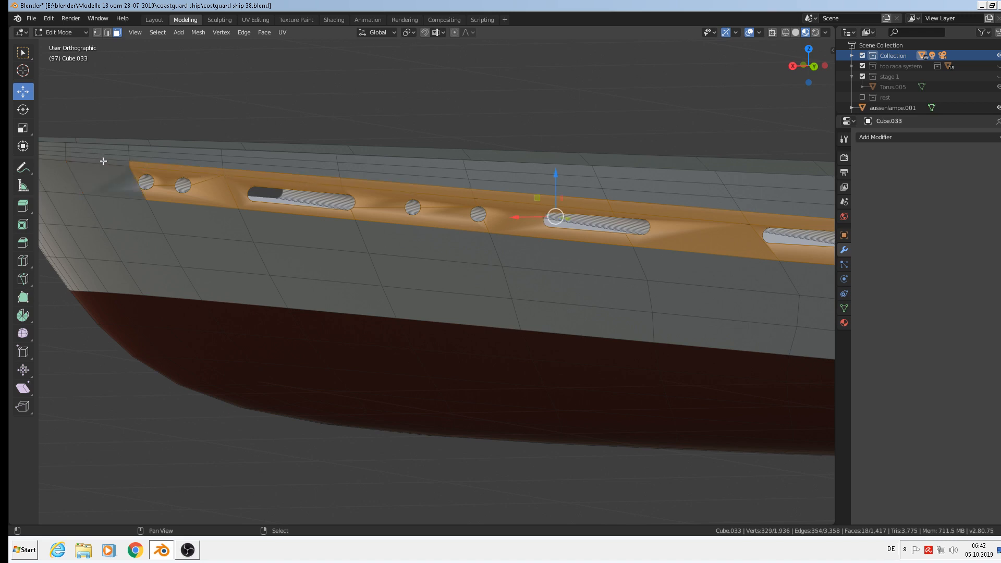
shift+right_click(105, 161)
shift+right_click(112, 173)
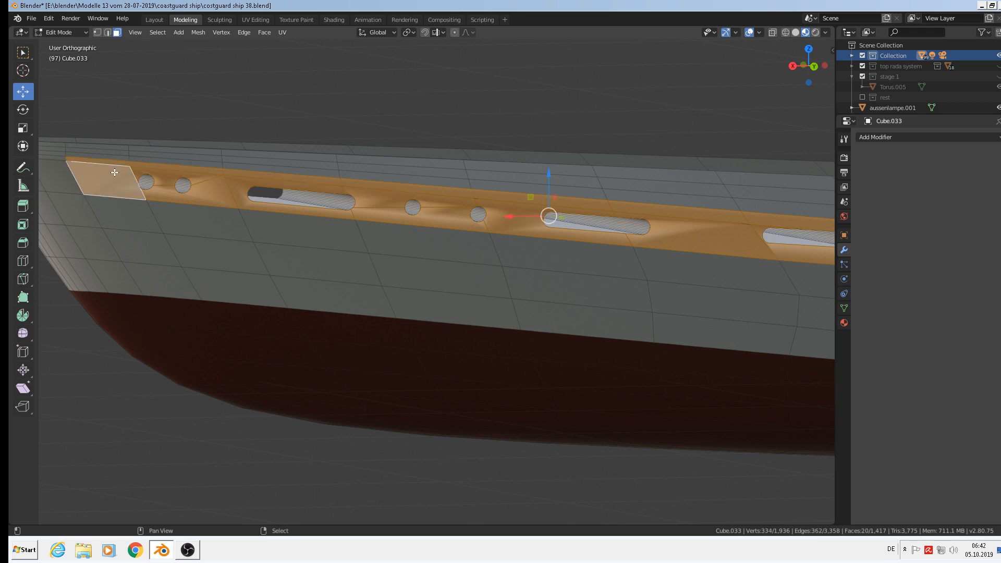
Step: Shade the selected faces around the slots and portholes on this hull side flat
click(268, 35)
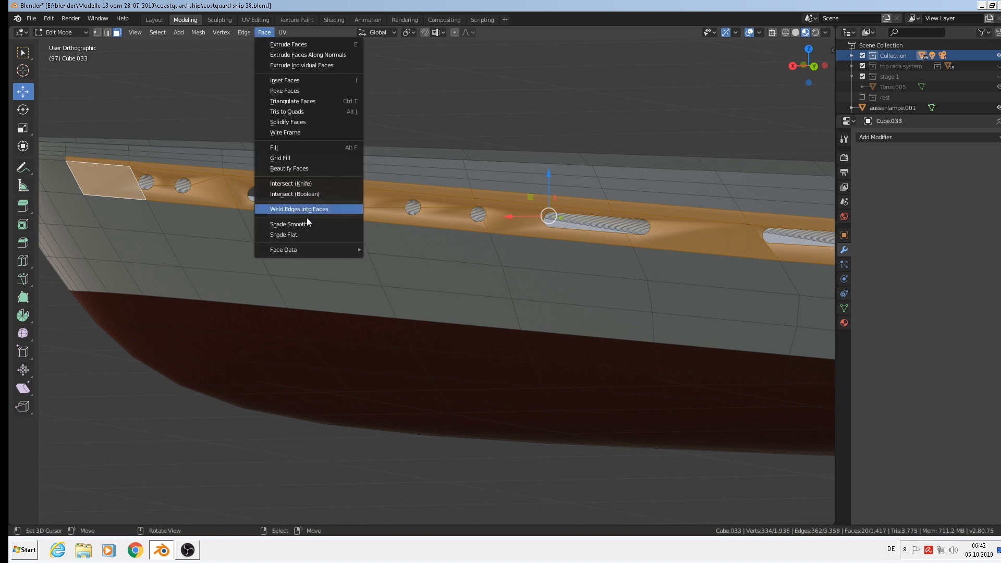
click(299, 235)
scroll(351, 226, down, 3)
scroll(622, 242, down, 3)
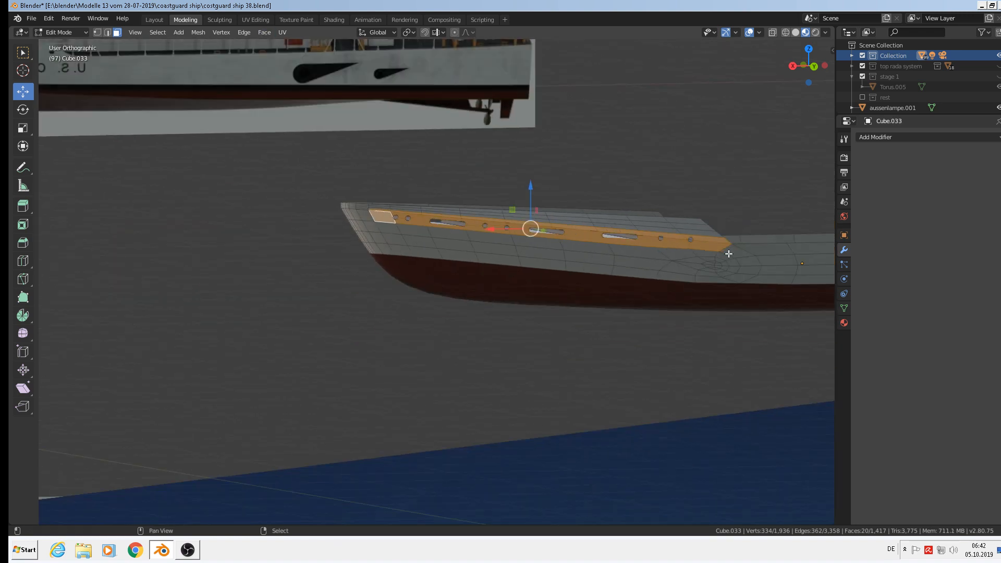
Step: Select the four faces above and below the two stern portholes on this side of the hull
shift+middle_drag(728, 254, 257, 226)
scroll(470, 212, up, 3)
right_click(431, 211)
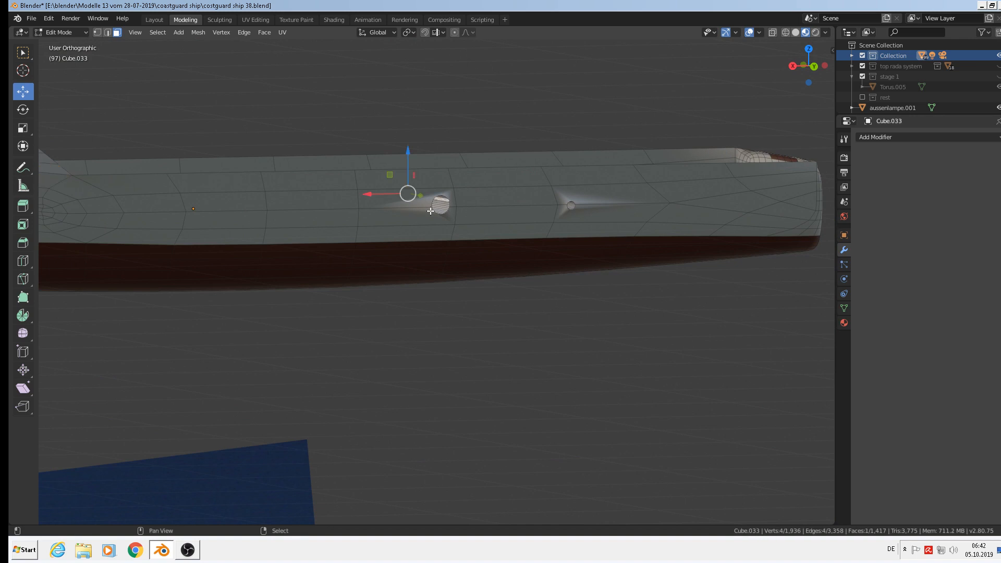
shift+right_click(431, 211)
shift+right_click(435, 206)
shift+right_click(579, 211)
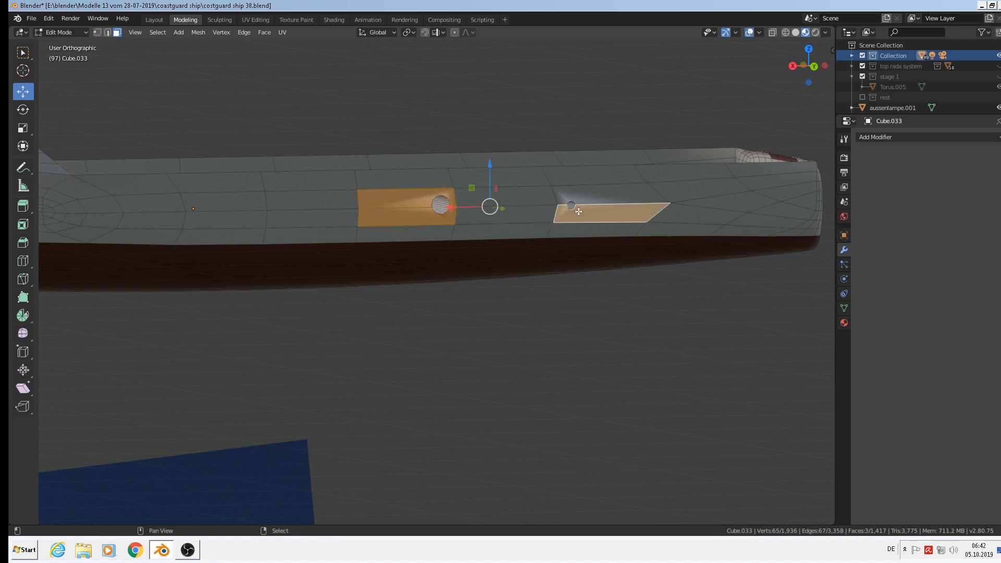
shift+right_click(592, 197)
Step: Shade the faces around this side's stern portholes flat and inspect the hull in Object Mode
click(264, 31)
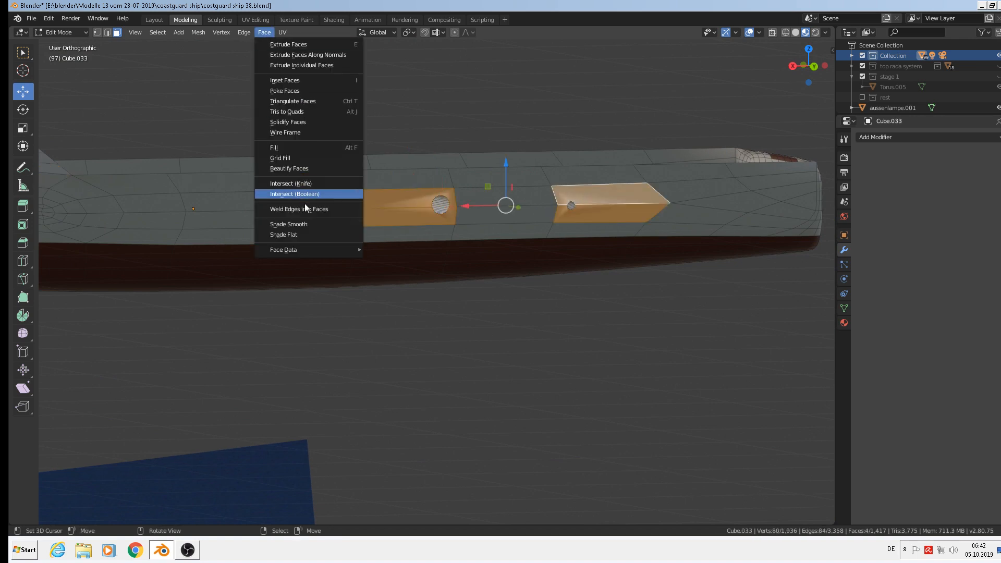
click(300, 234)
scroll(307, 213, down, 3)
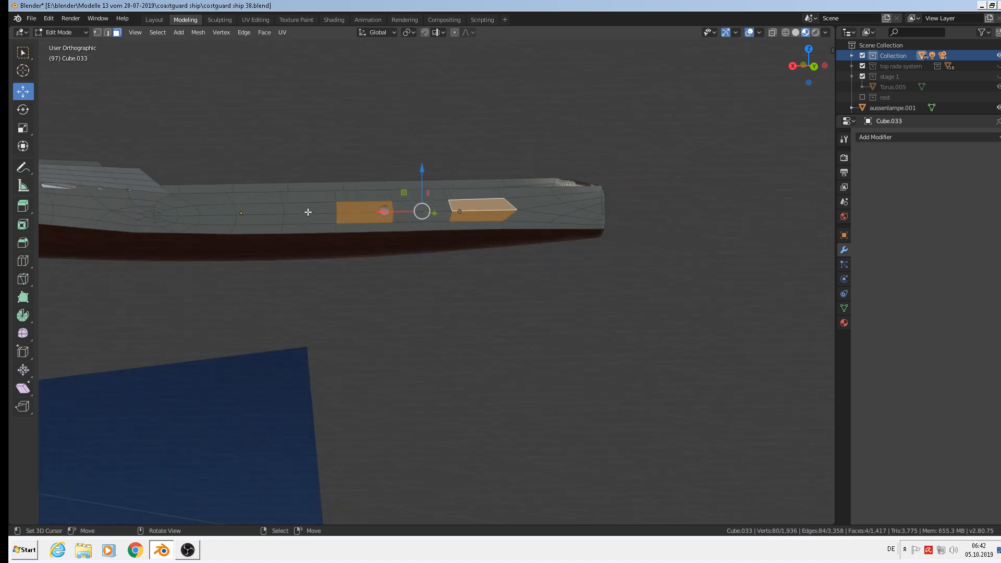
key(Tab)
middle_drag(279, 211, 302, 245)
Step: Select the face loop of the rearmost porthole tube crossing the raised forward hull and delete its edges
key(Tab)
scroll(427, 189, up, 4)
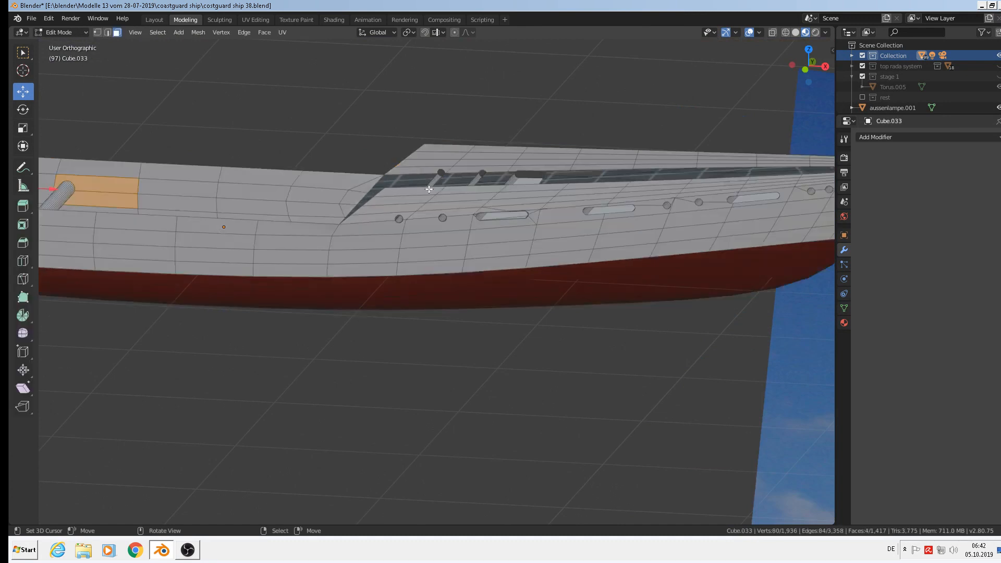
middle_drag(428, 188, 438, 232)
scroll(419, 273, up, 5)
alt+click(426, 277)
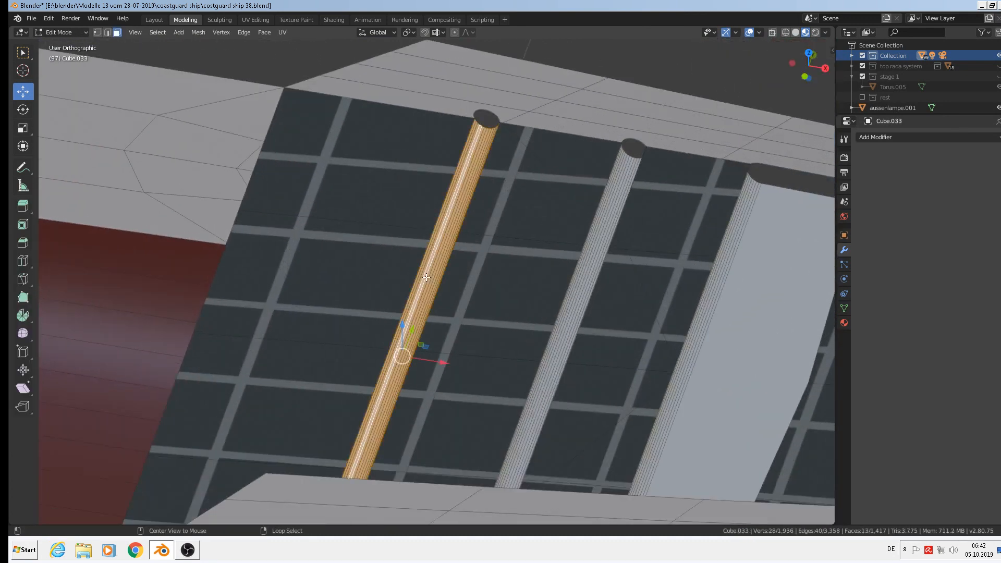
click(108, 33)
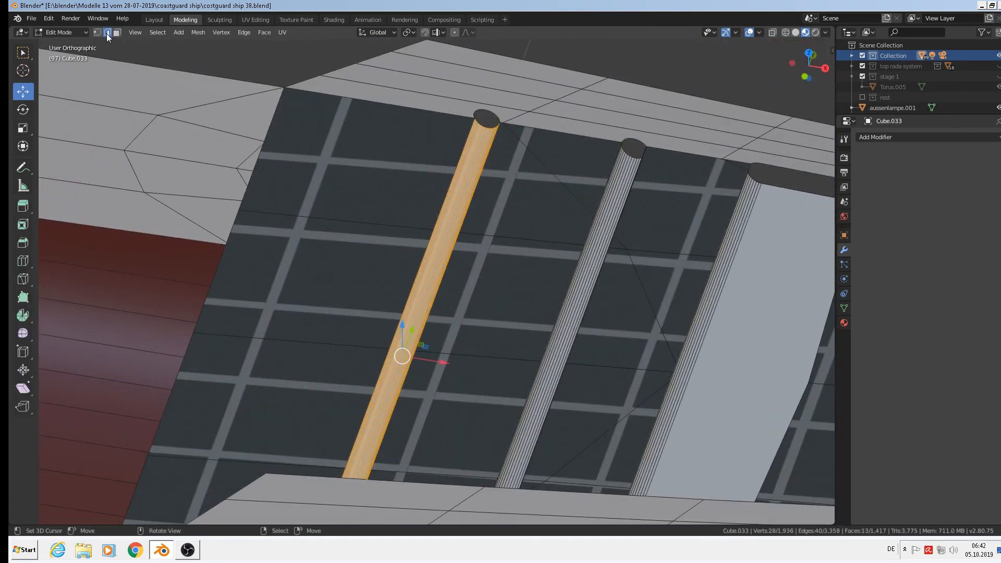
middle_drag(483, 271, 479, 251)
key(x)
click(468, 265)
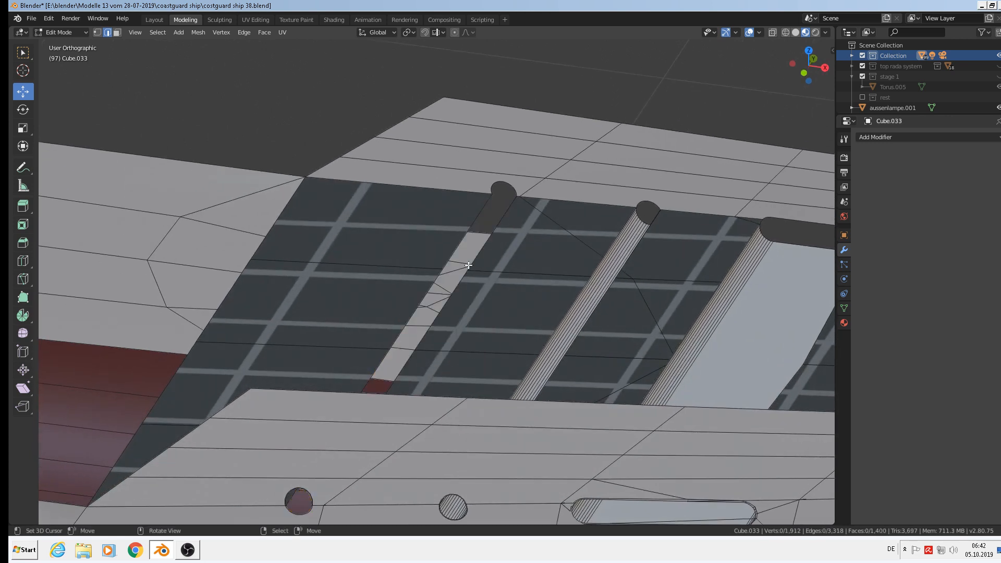
Step: Switch to face selection to pick the second porthole tube crossing the hull interior
scroll(503, 282, down, 1)
middle_drag(497, 282, 546, 333)
click(546, 333)
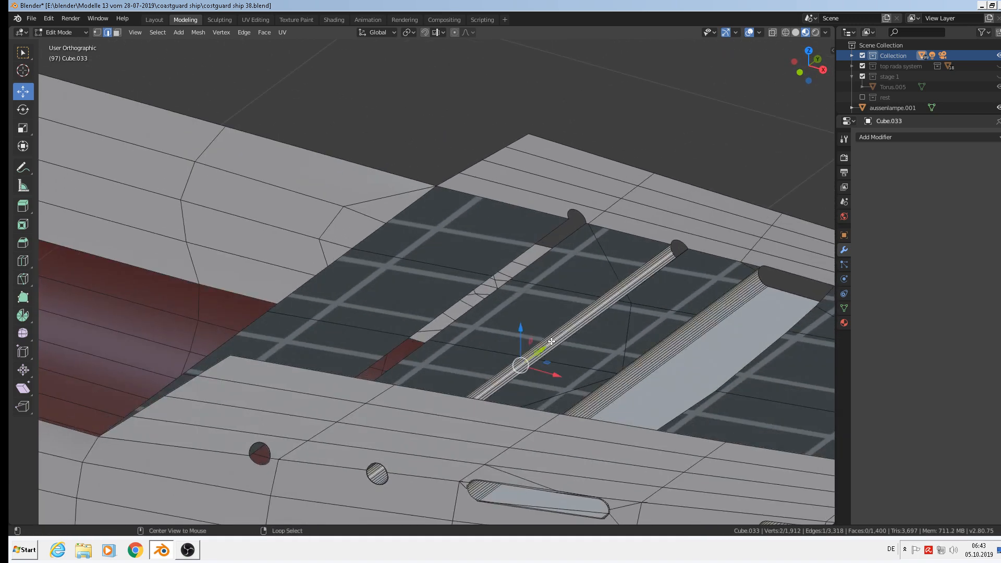
click(117, 32)
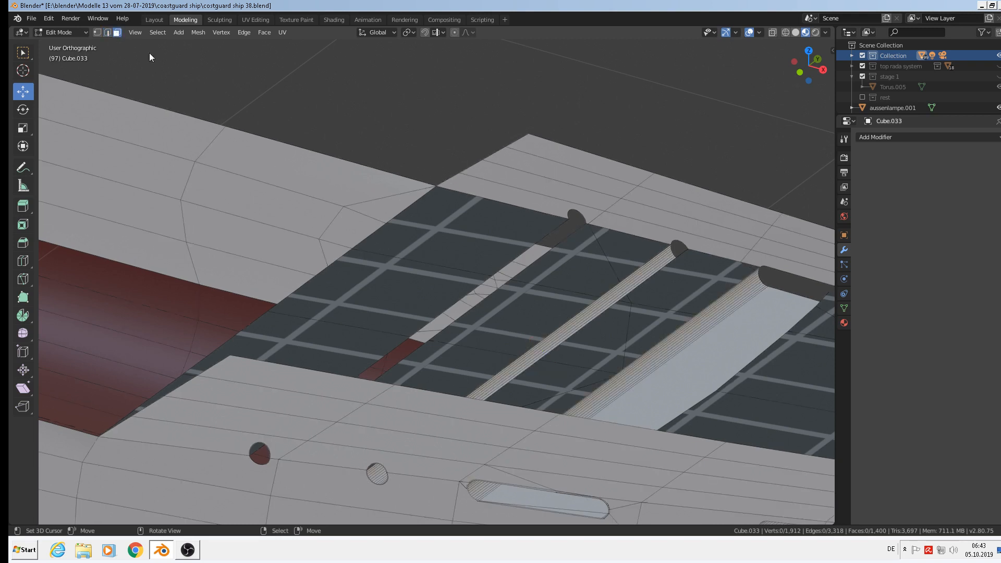
Step: Delete the edges of the face loop forming the second round porthole's tunnel through the hull
alt+click(577, 319)
key(x)
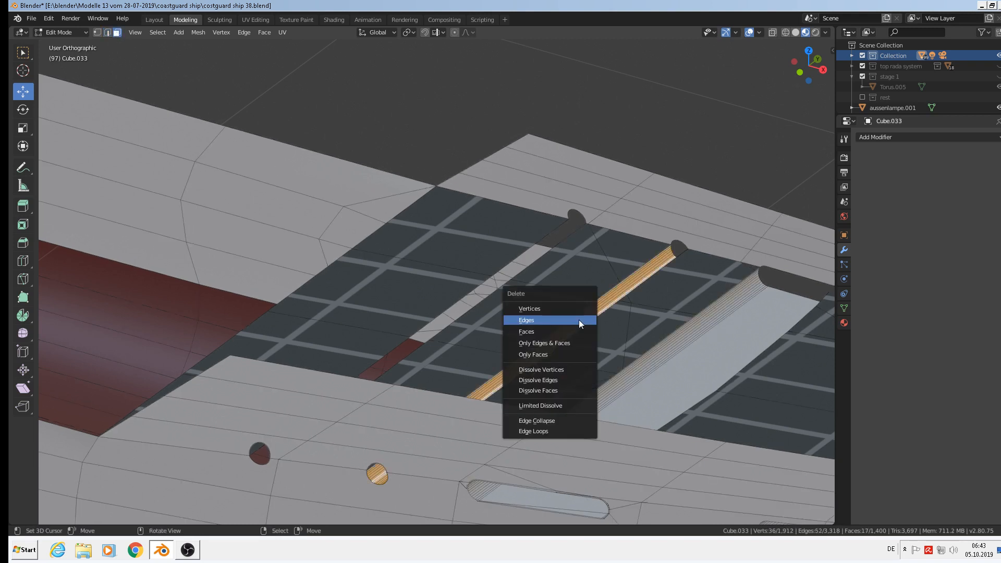
click(579, 320)
Step: Select the tunnel face loop of the first long slot, try deleting its edges and undo that deletion
shift+middle_drag(669, 349, 562, 294)
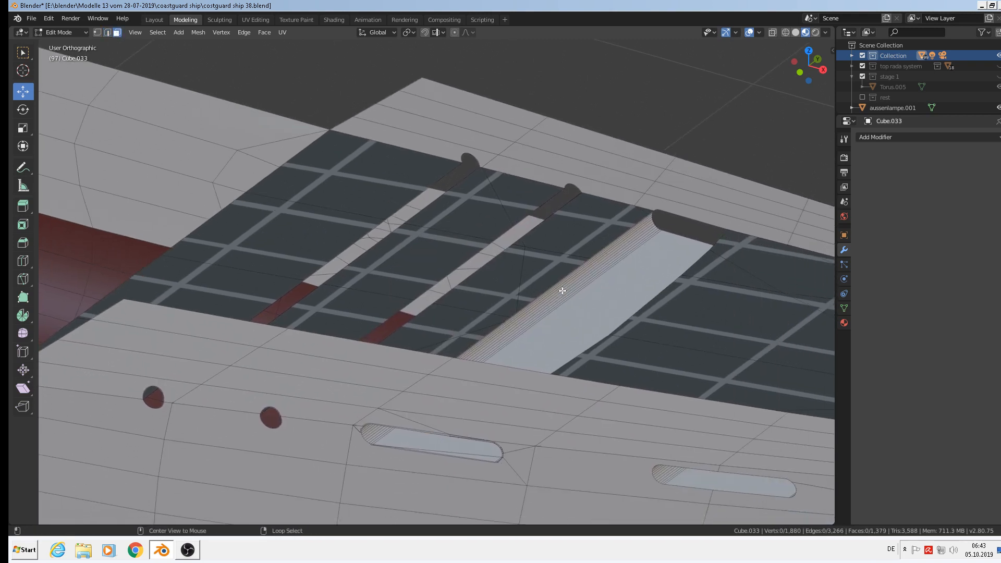
alt+click(563, 292)
key(x)
click(563, 290)
scroll(565, 292, down, 3)
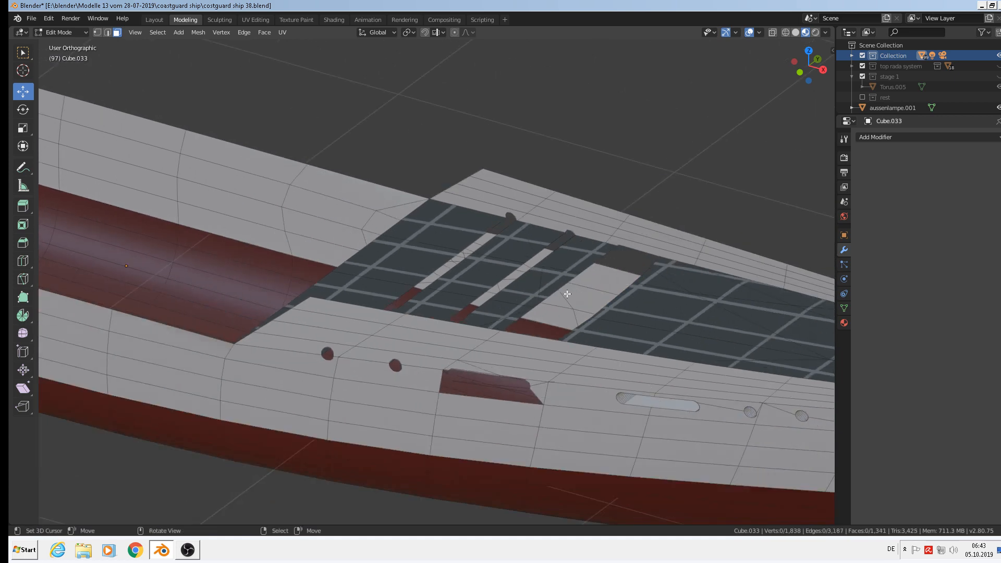
scroll(459, 278, down, 2)
middle_drag(463, 290, 467, 278)
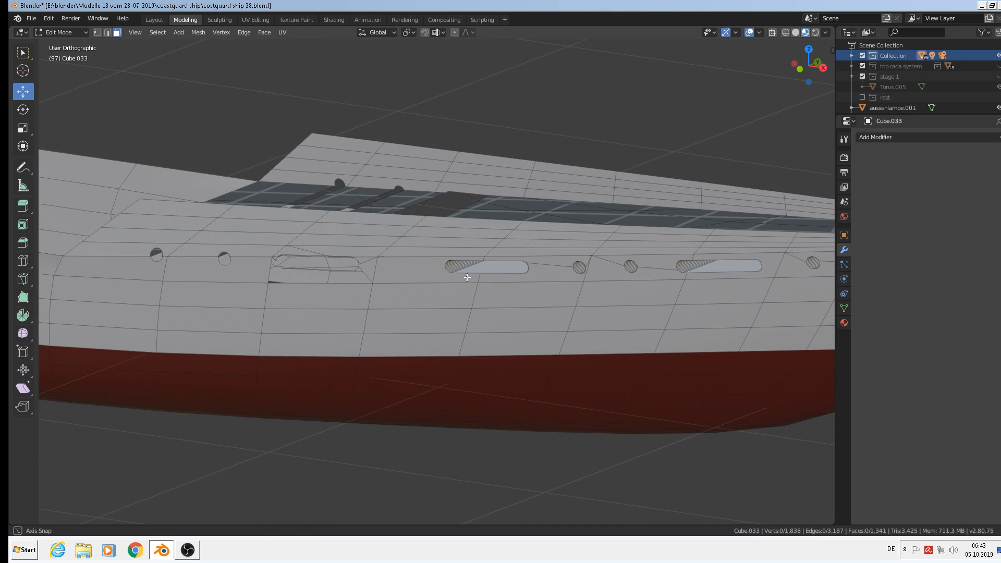
scroll(467, 277, down, 1)
key(ctrl+z)
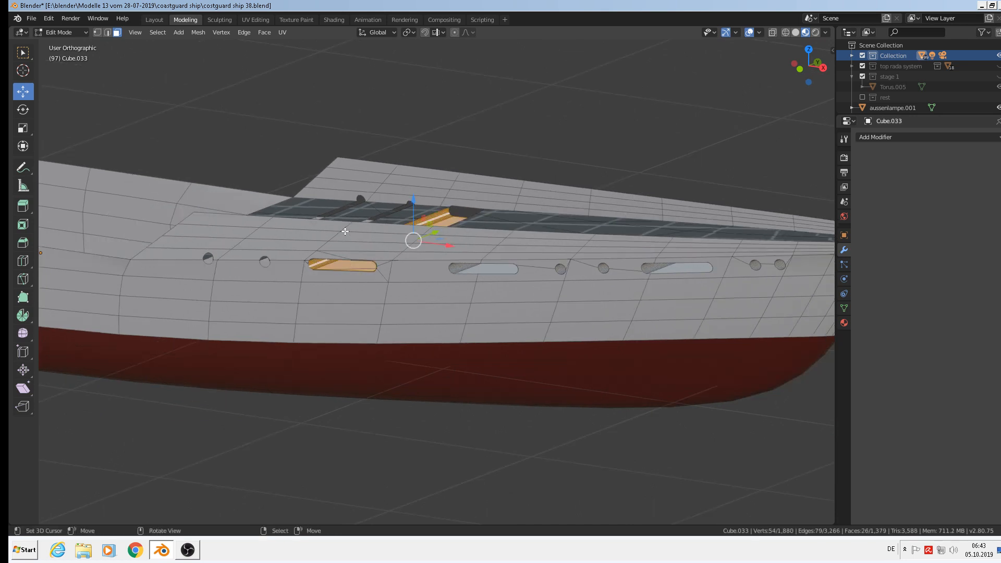
Step: In edge select mode, deselect the rim edges around the first long slot's rounded aft end and along its lower side
scroll(314, 272, up, 10)
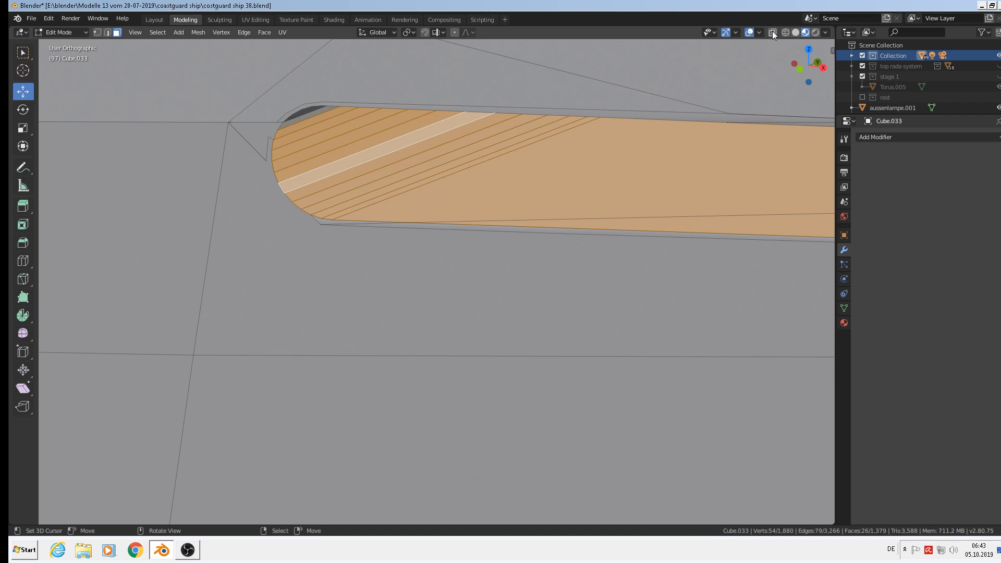
click(107, 33)
scroll(282, 185, up, 5)
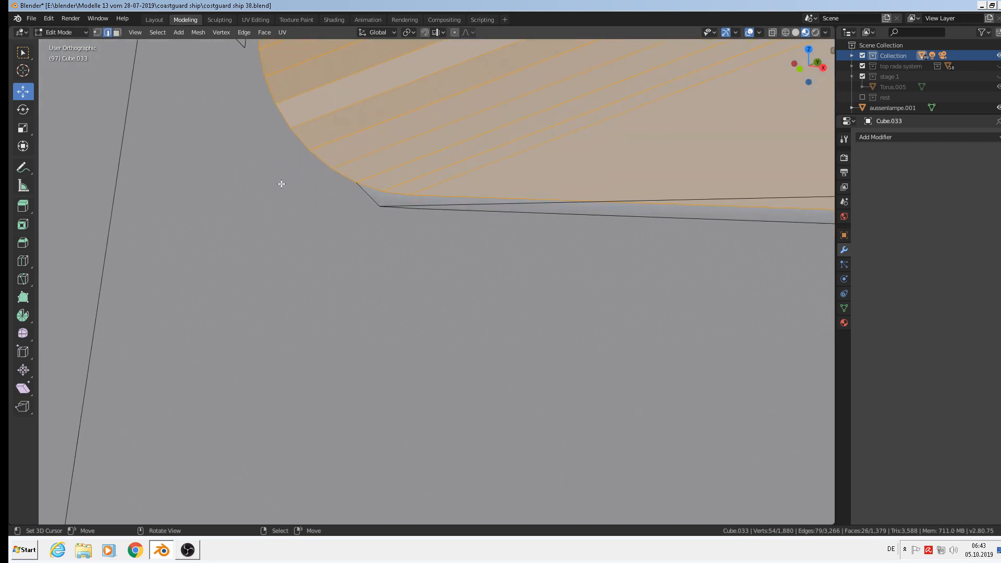
shift+middle_drag(300, 160, 345, 329)
shift+right_click(316, 153)
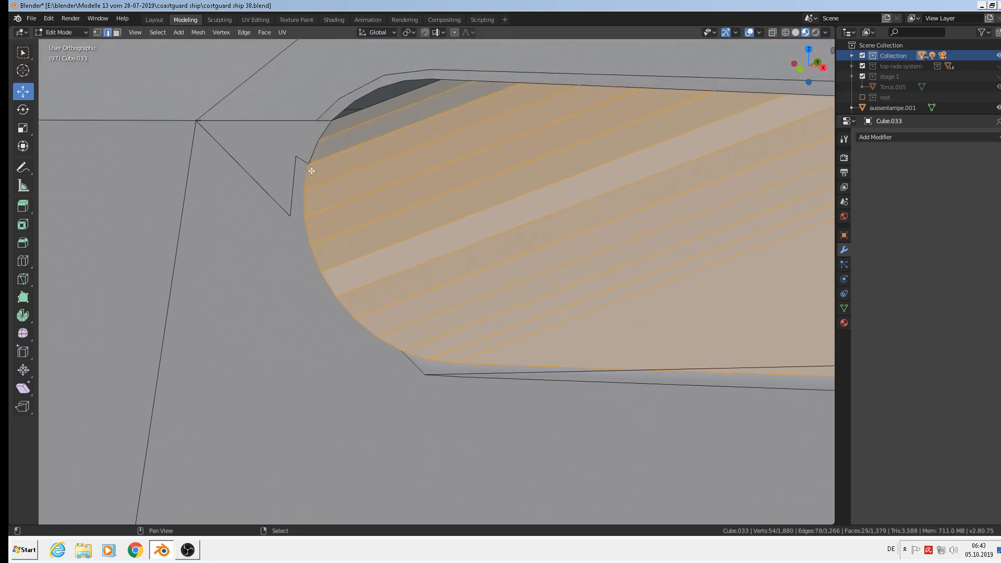
shift+right_click(304, 182)
shift+right_click(301, 207)
shift+right_click(309, 236)
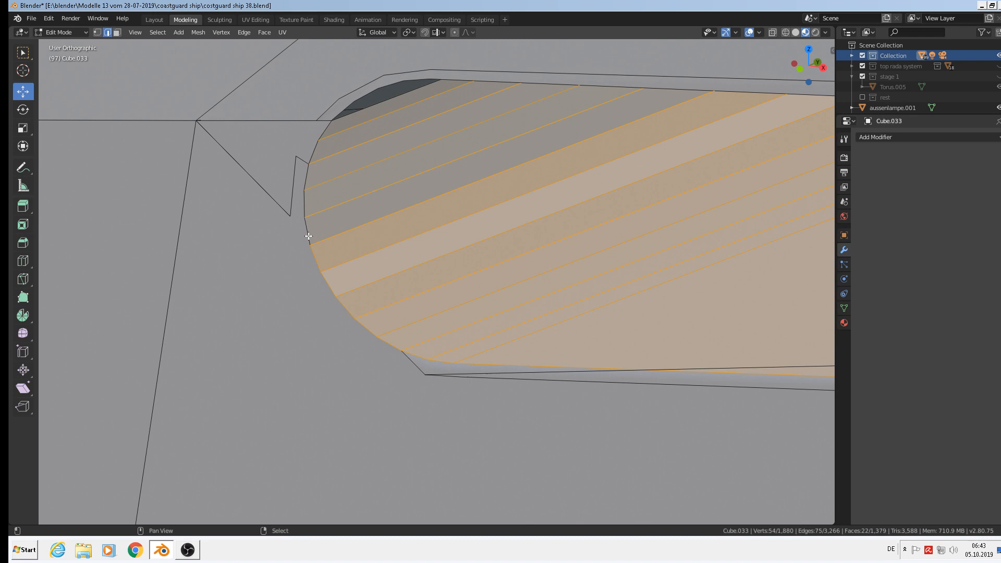
shift+right_click(315, 263)
shift+right_click(324, 285)
shift+right_click(349, 319)
shift+right_click(365, 332)
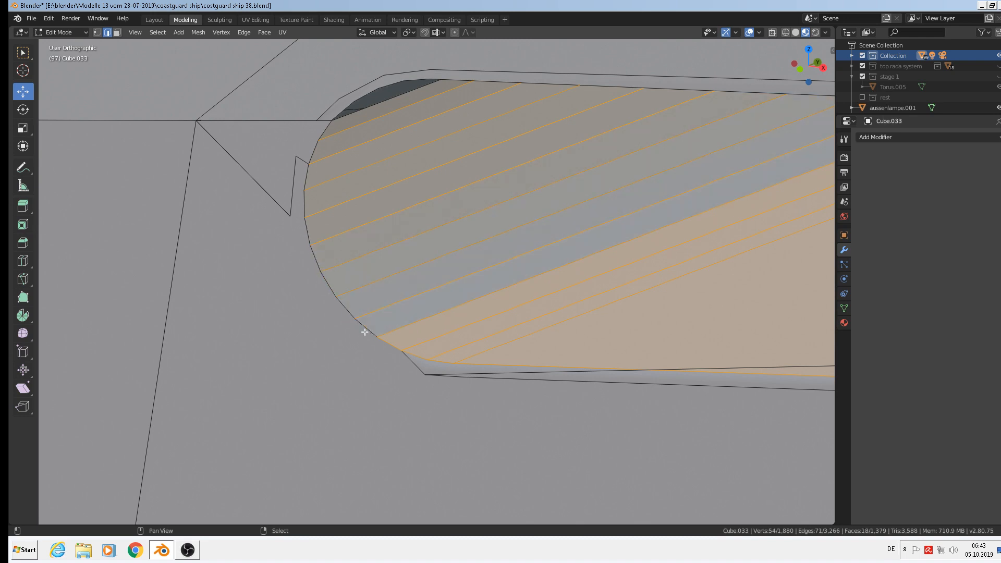
shift+right_click(388, 346)
shift+right_click(417, 355)
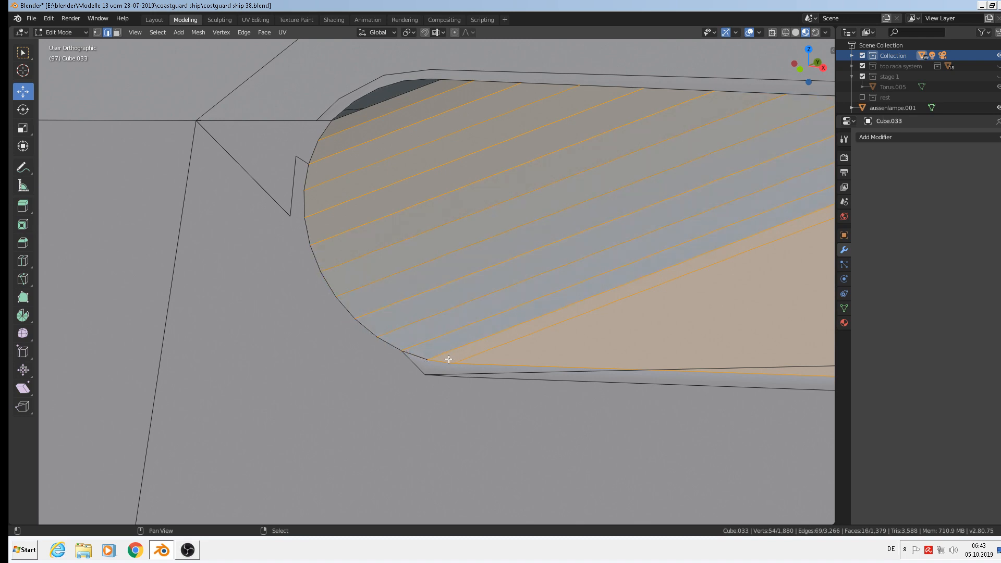
shift+right_click(449, 359)
shift+right_click(522, 364)
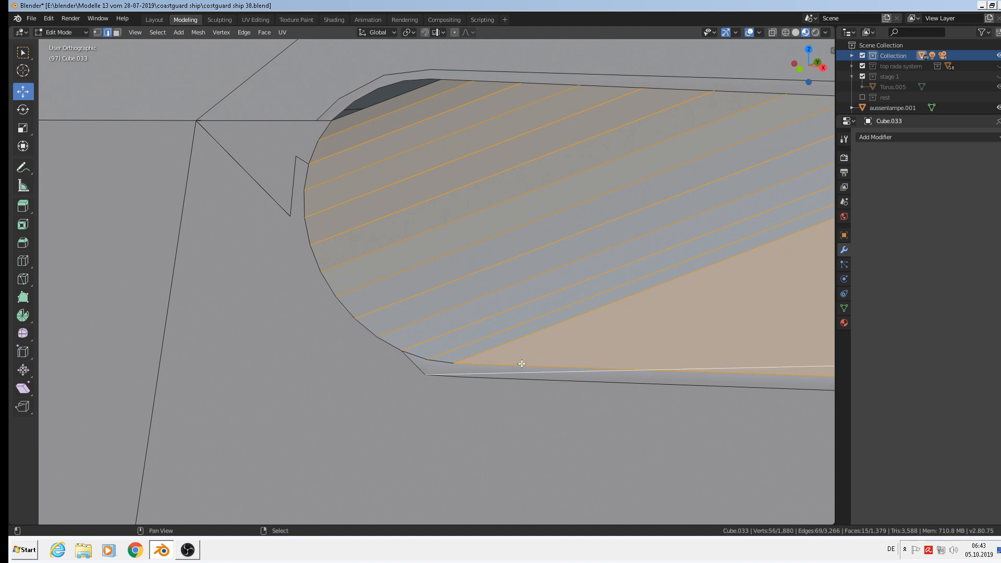
shift+right_click(519, 364)
shift+right_click(518, 372)
Step: Deselect the rim edges around the opposite rounded end of the same slot, leaving its lengthwise tunnel edges selected
scroll(522, 369, down, 4)
shift+middle_drag(598, 404, 420, 391)
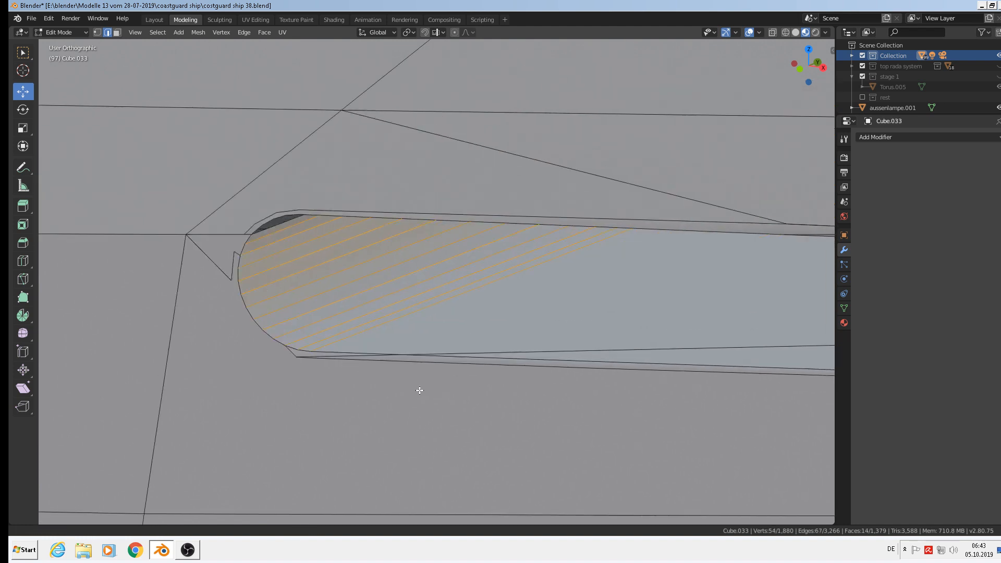
scroll(407, 385, down, 2)
key(x)
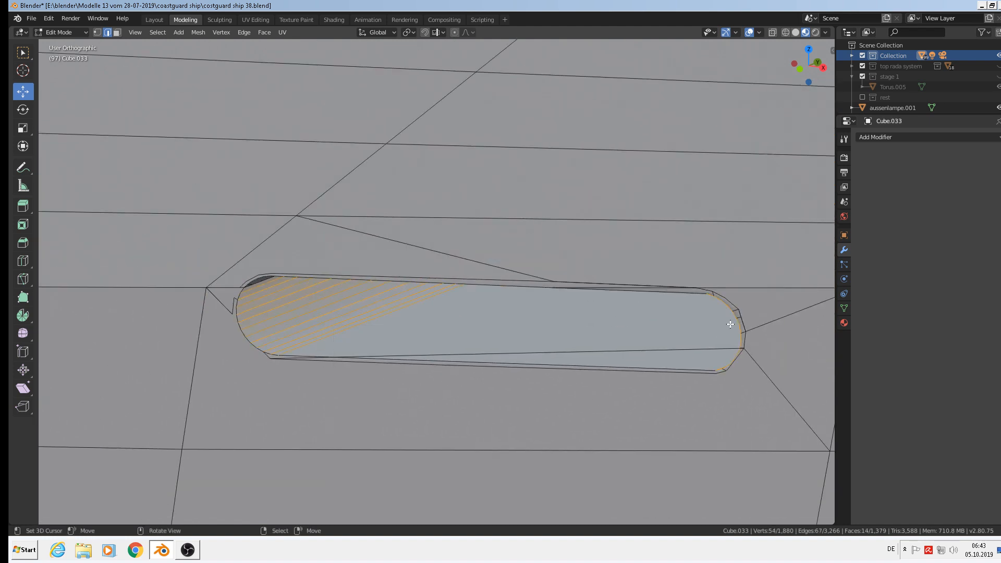
scroll(728, 324, up, 4)
middle_drag(729, 324, 704, 320)
shift+middle_drag(319, 259, 537, 381)
scroll(315, 250, up, 3)
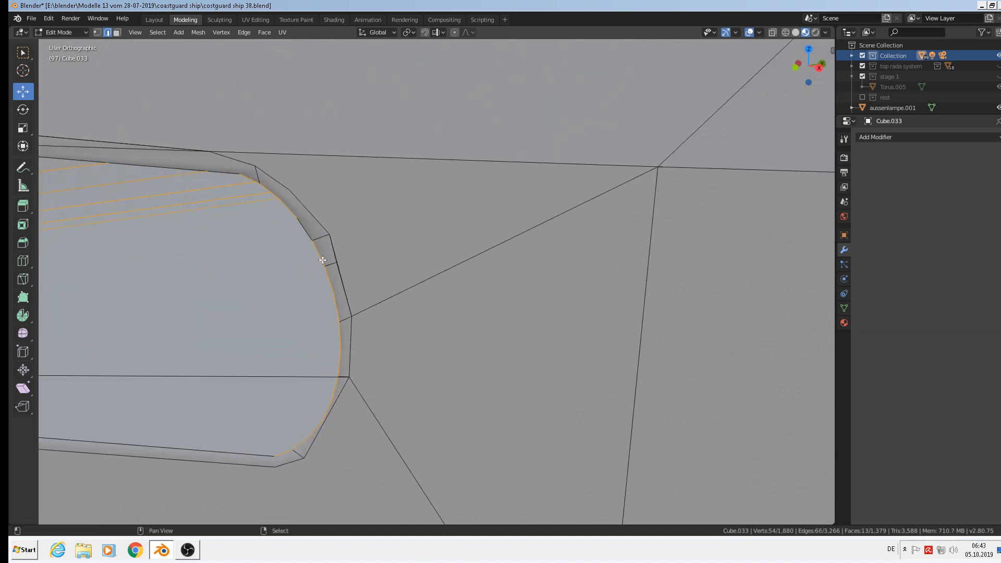
shift+click(323, 260)
shift+click(335, 295)
shift+click(343, 331)
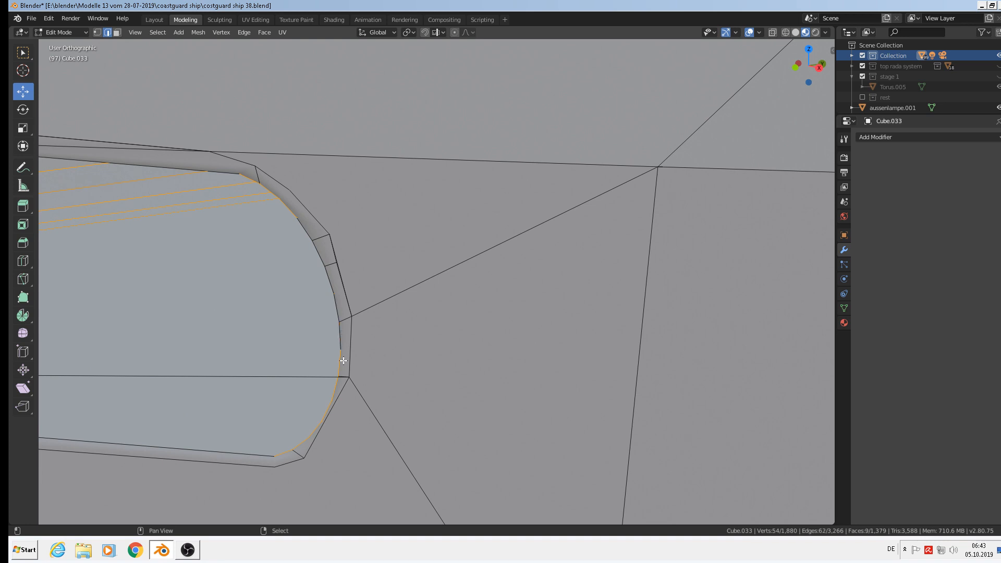
shift+right_click(340, 392)
shift+right_click(340, 392)
scroll(263, 211, up, 3)
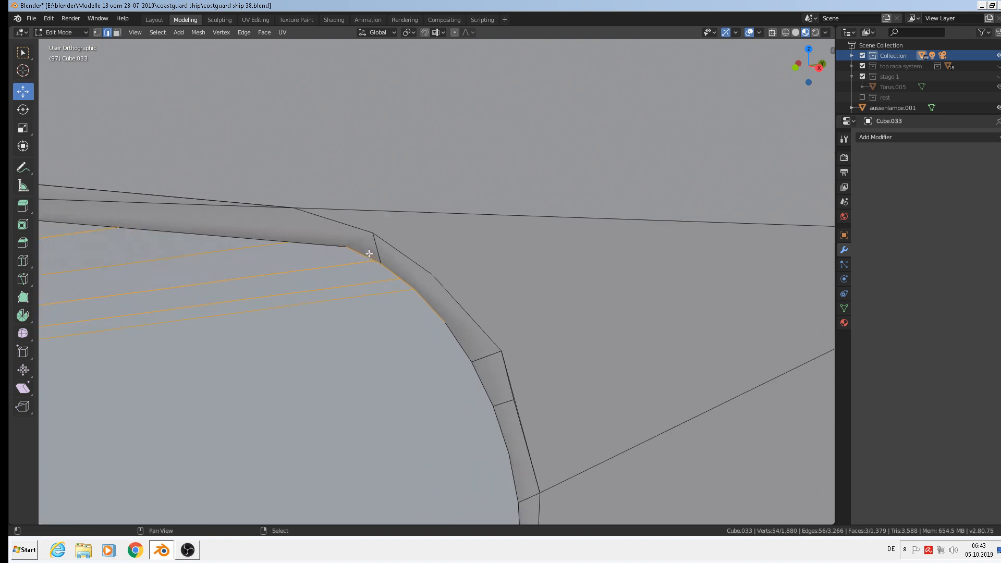
shift+click(371, 256)
shift+click(390, 272)
shift+click(423, 296)
scroll(425, 296, down, 6)
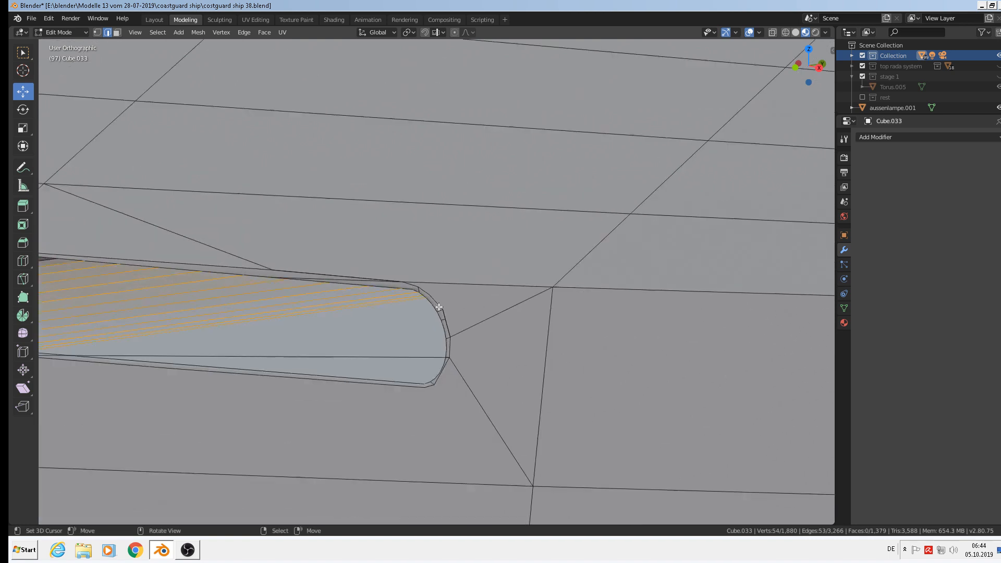
Step: Deselect the slot's rim edges on the other side of the hull, around both rounded ends and along the lower side
middle_drag(432, 301, 292, 296)
scroll(736, 293, up, 6)
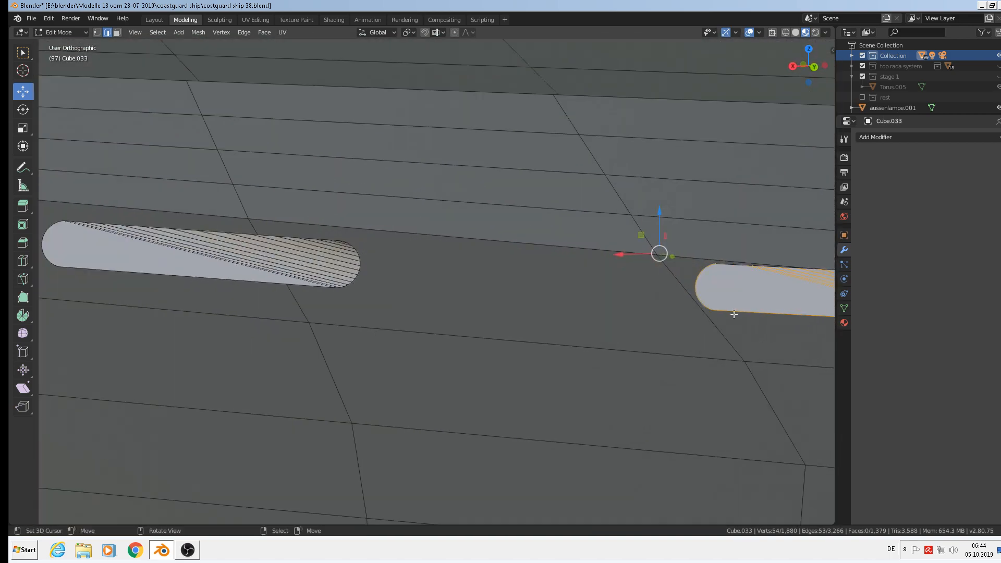
shift+middle_drag(736, 293, 438, 261)
scroll(385, 233, up, 5)
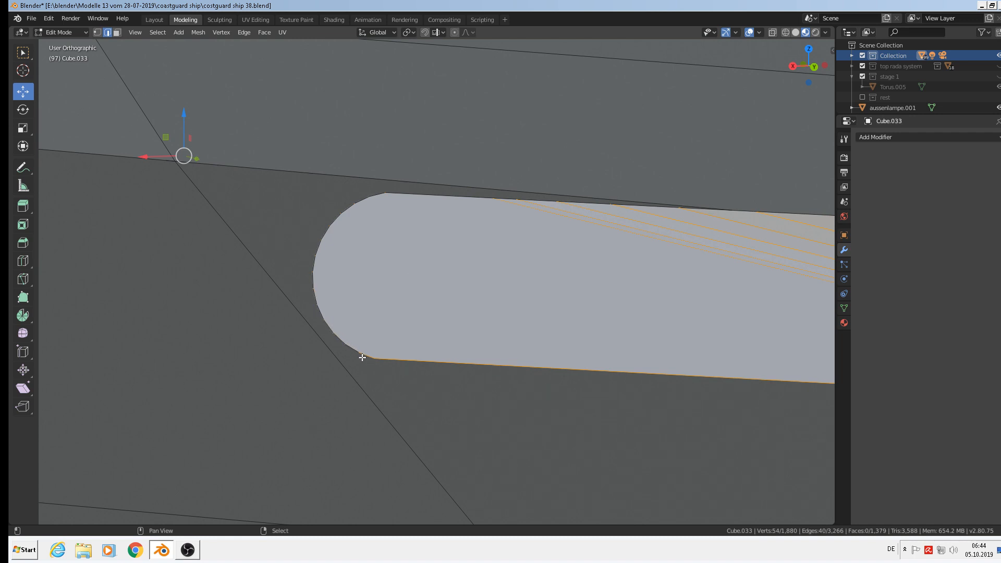
shift+right_click(389, 362)
shift+middle_drag(628, 380, 209, 290)
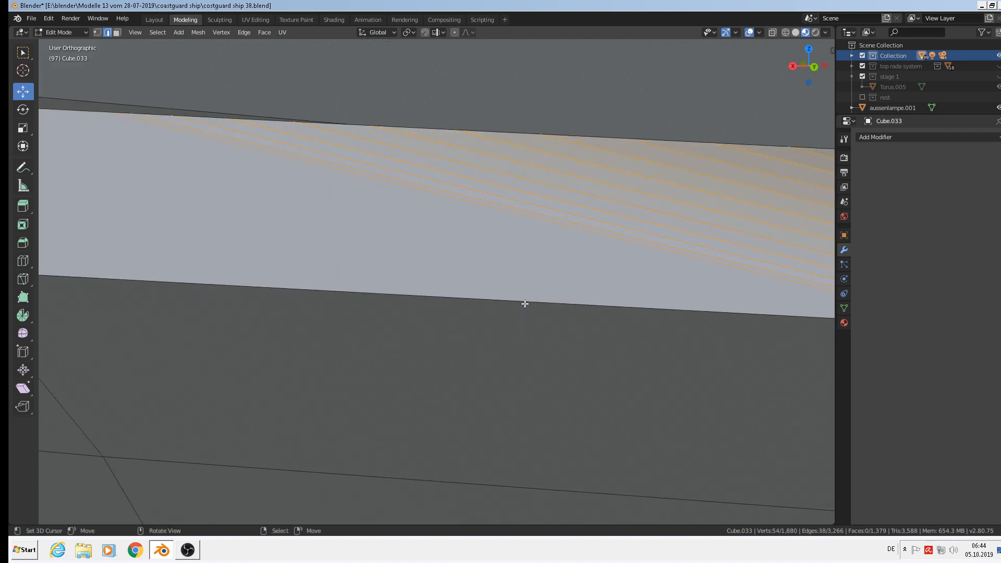
scroll(580, 307, down, 3)
shift+middle_drag(704, 315, 335, 299)
scroll(427, 290, up, 3)
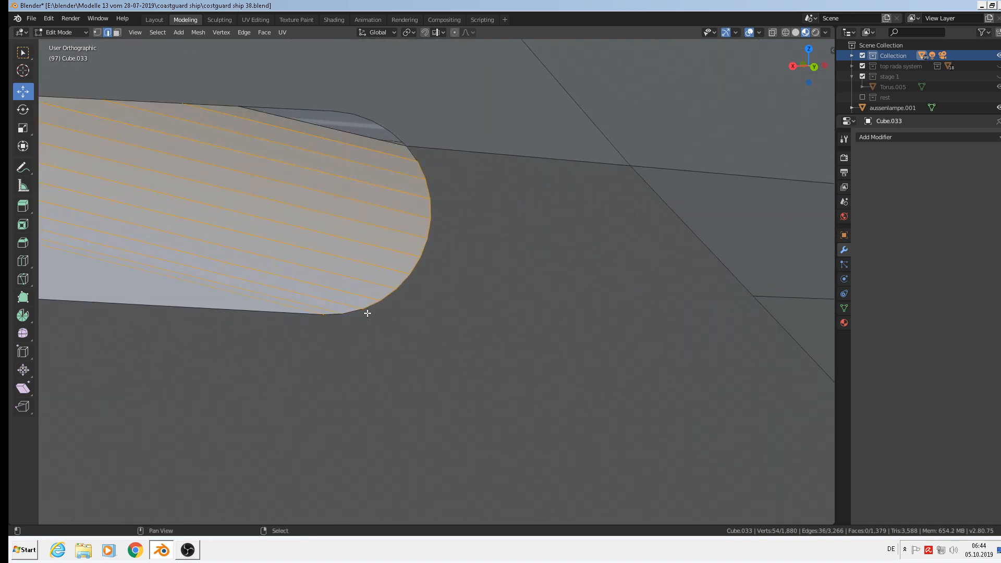
shift+right_click(404, 292)
scroll(483, 211, down, 2)
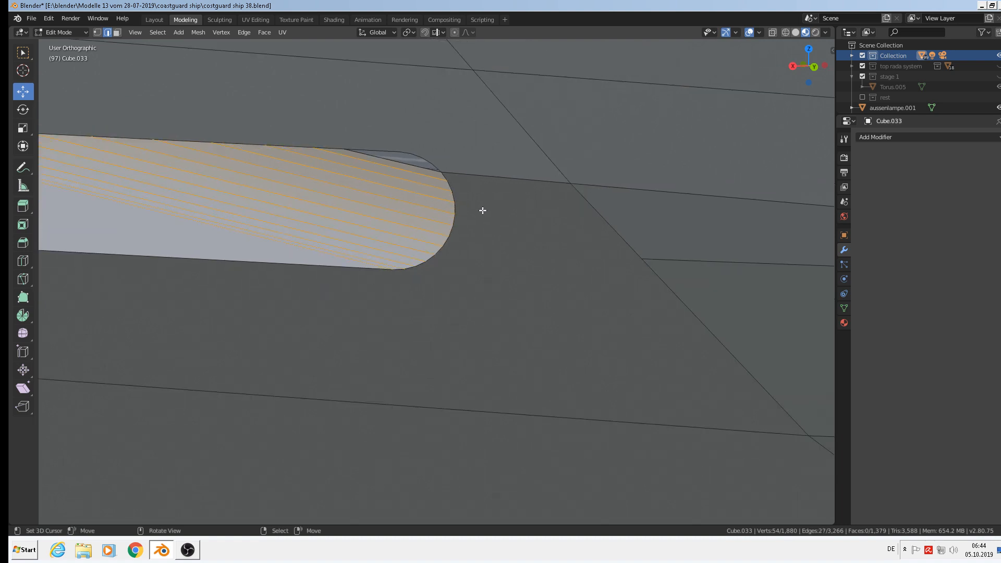
Step: Delete the selected edges that run through the hull between the two openings of the first long slot
key(x)
click(483, 211)
scroll(406, 249, down, 2)
scroll(406, 249, down, 3)
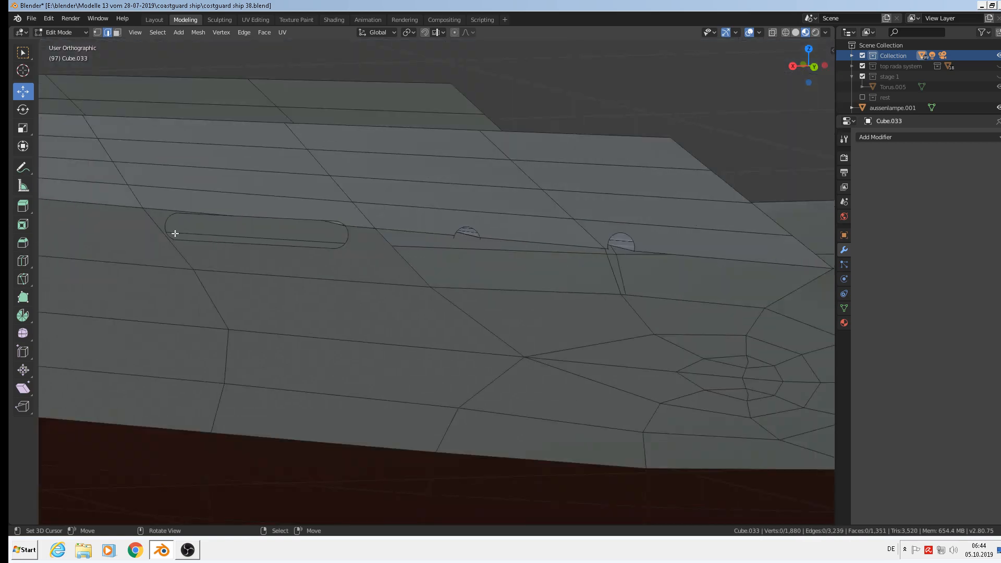
middle_drag(174, 230, 252, 255)
middle_drag(299, 251, 463, 271)
scroll(326, 242, down, 3)
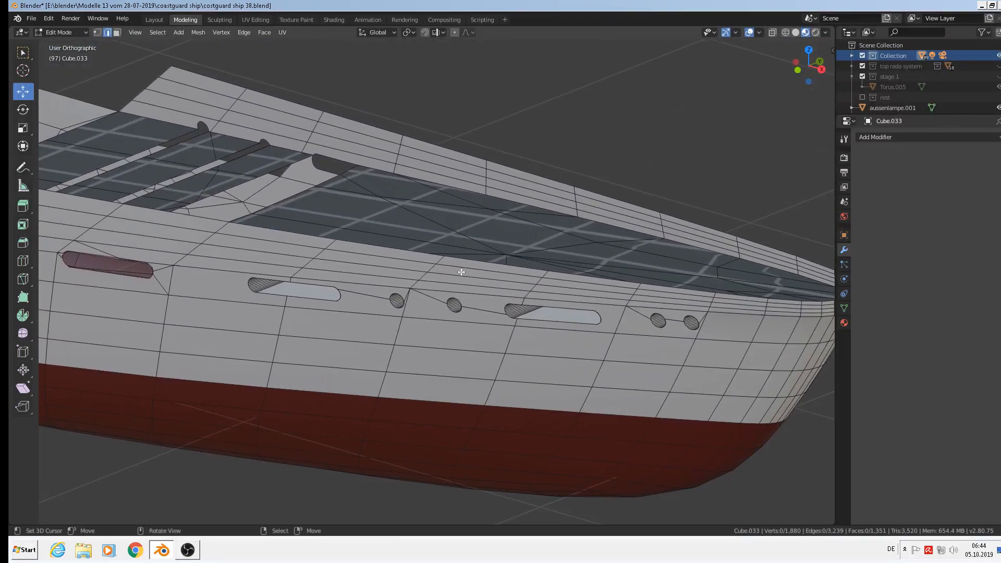
scroll(548, 315, up, 4)
middle_drag(329, 309, 342, 305)
scroll(510, 205, down, 1)
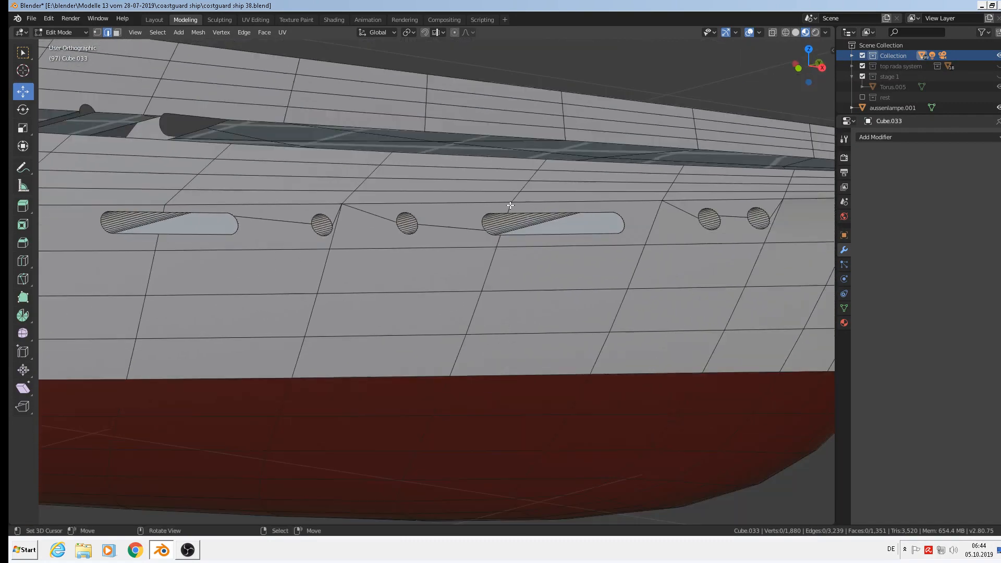
Step: Enable X-ray and switch the viewport to wireframe shading to expose the remaining porthole tunnels inside the hull
click(773, 32)
click(786, 31)
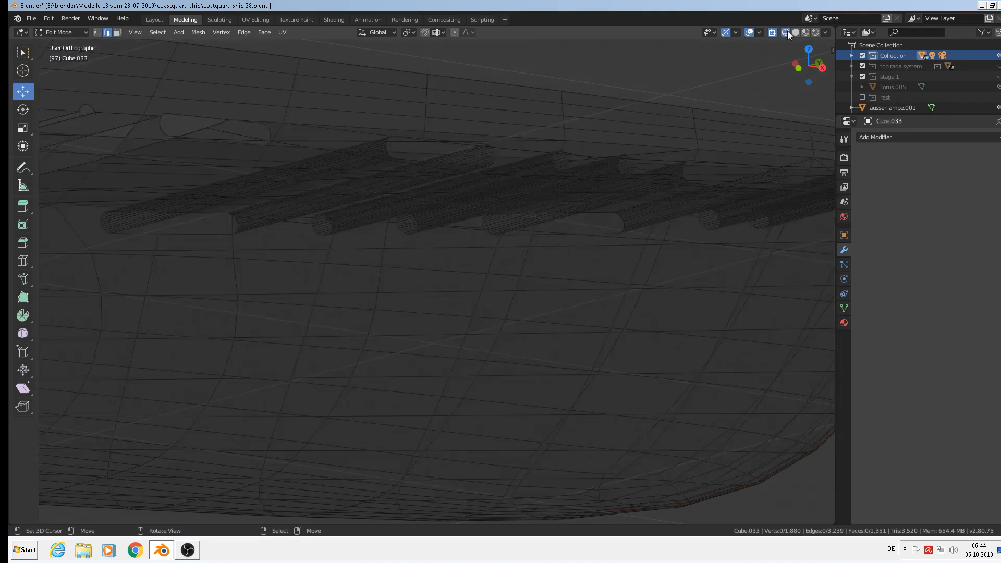
scroll(420, 195, down, 5)
middle_drag(421, 194, 340, 252)
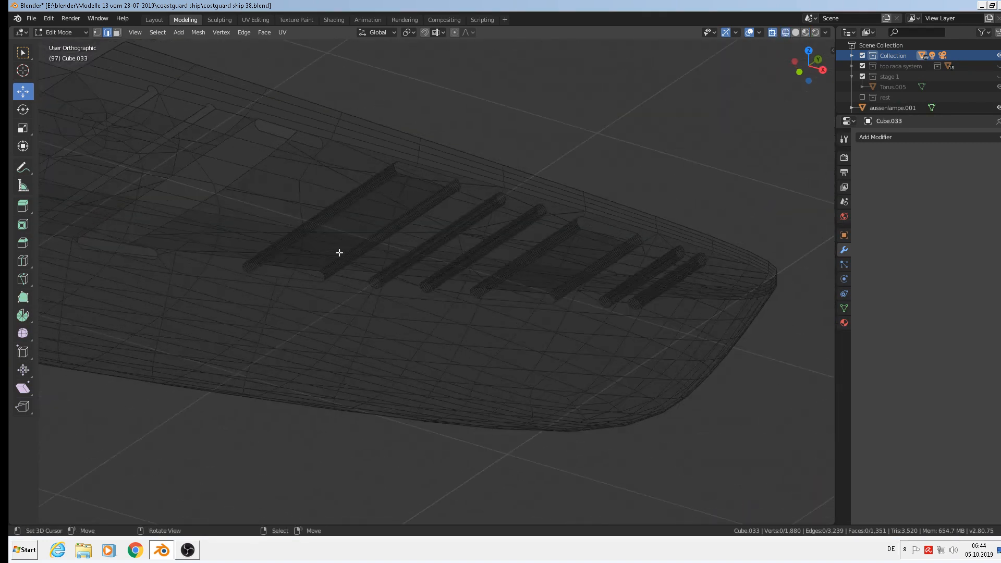
scroll(334, 229, up, 6)
scroll(334, 218, up, 4)
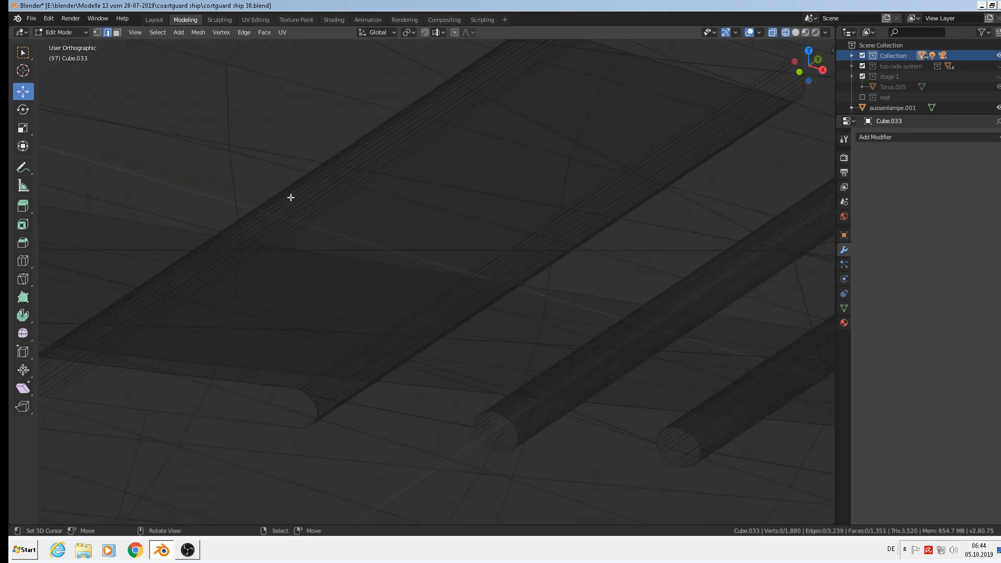
Step: Circle-select the lengthwise edges along the aft rounded side of the second long slot's tunnel and delete them
key(c)
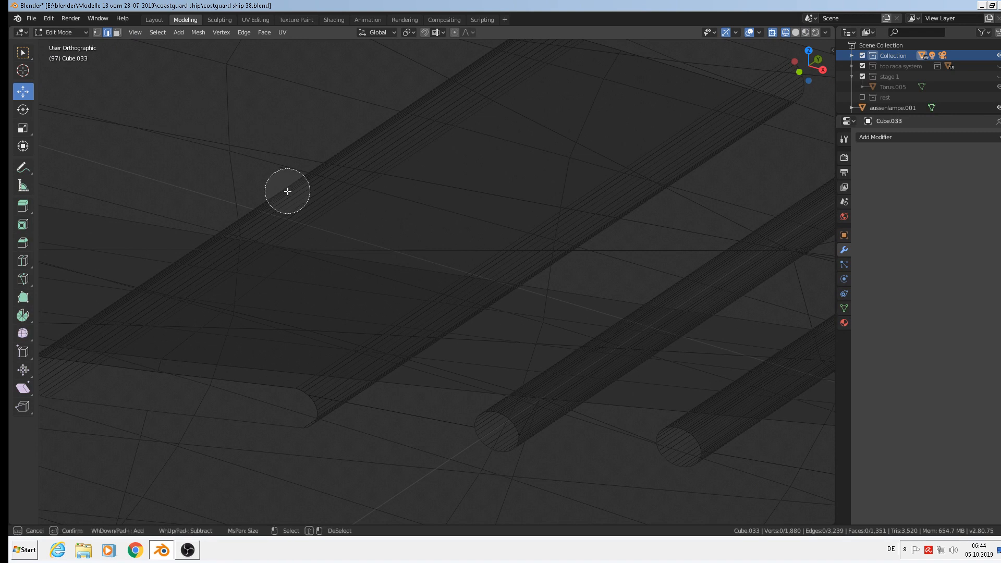
scroll(286, 190, up, 4)
click(300, 186)
click(303, 194)
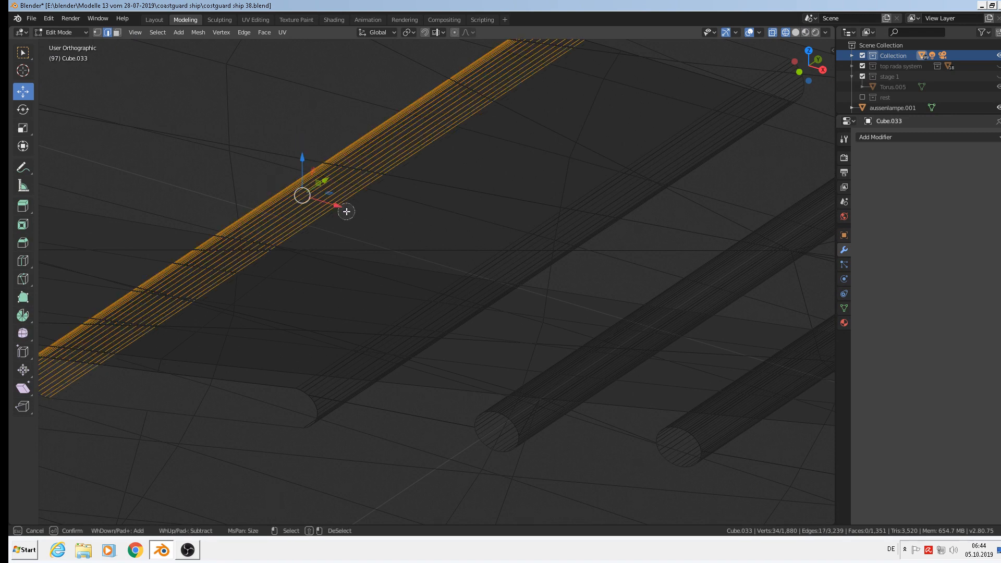
key(Escape)
key(x)
click(346, 211)
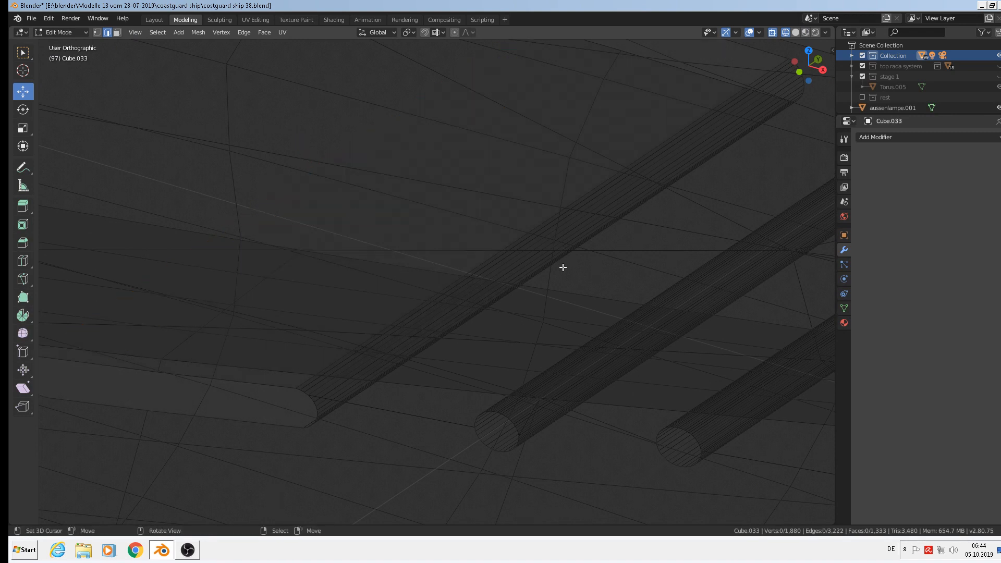
Step: Select the edge ring along the forward rounded side of the second long slot's tunnel and delete its edges
ctrl+alt+click(597, 181)
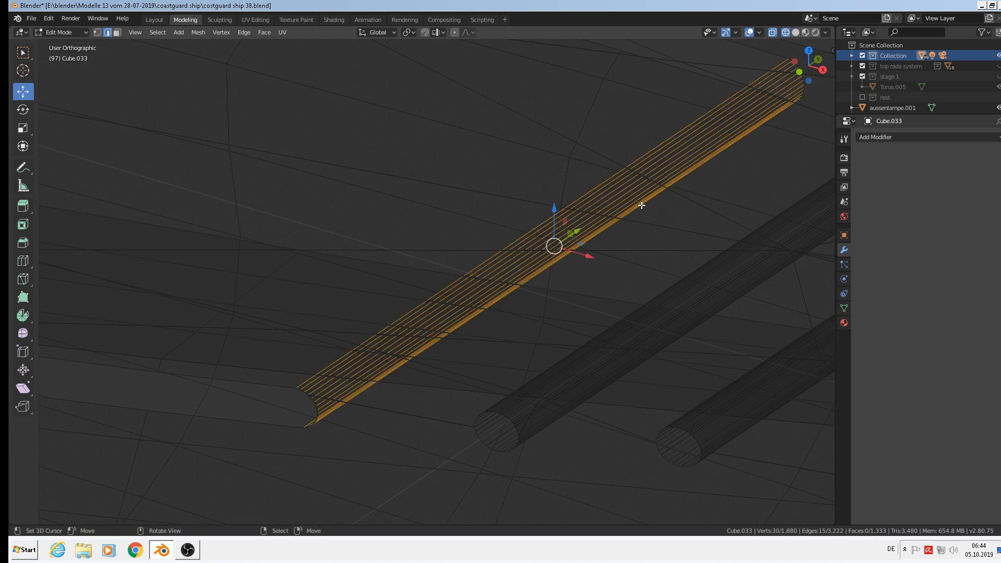
key(x)
click(641, 205)
Step: Select the edge ring of the first round porthole tunnel forward of the second long slot and delete its edges
shift+middle_drag(643, 257, 414, 139)
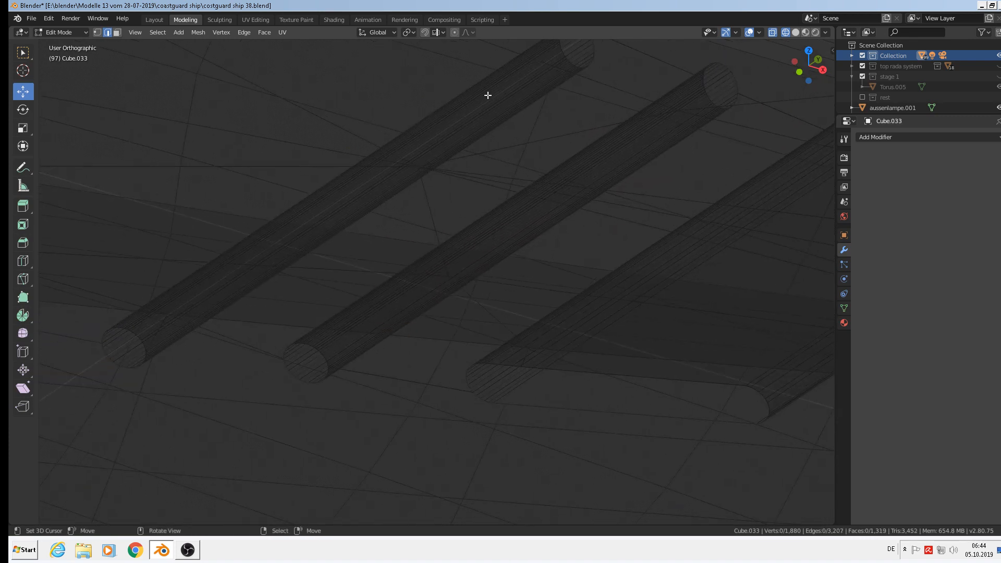
ctrl+alt+click(452, 93)
key(x)
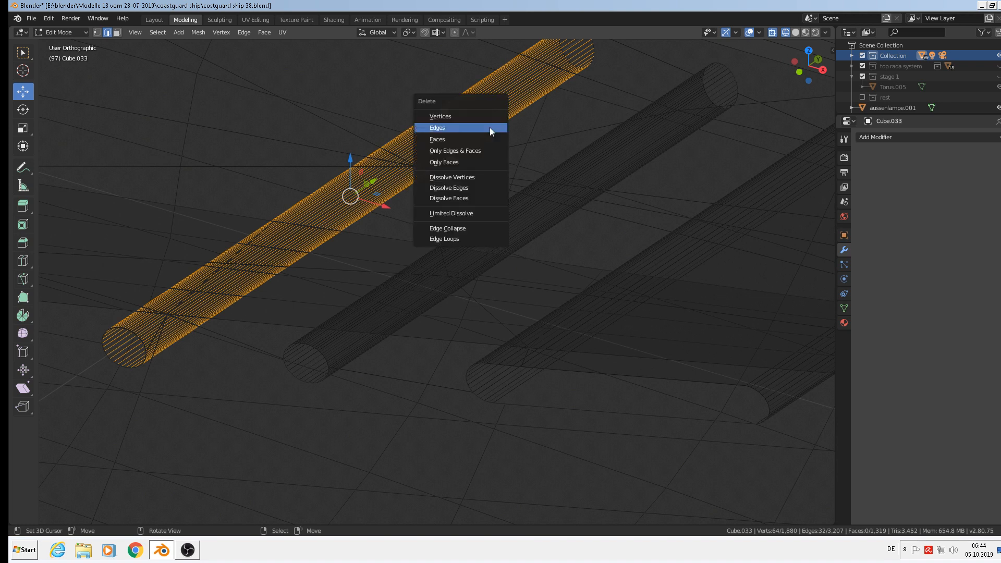
click(489, 127)
Step: Circle-select the lengthwise edges of the round tunnel just aft of the third long slot and delete them
key(c)
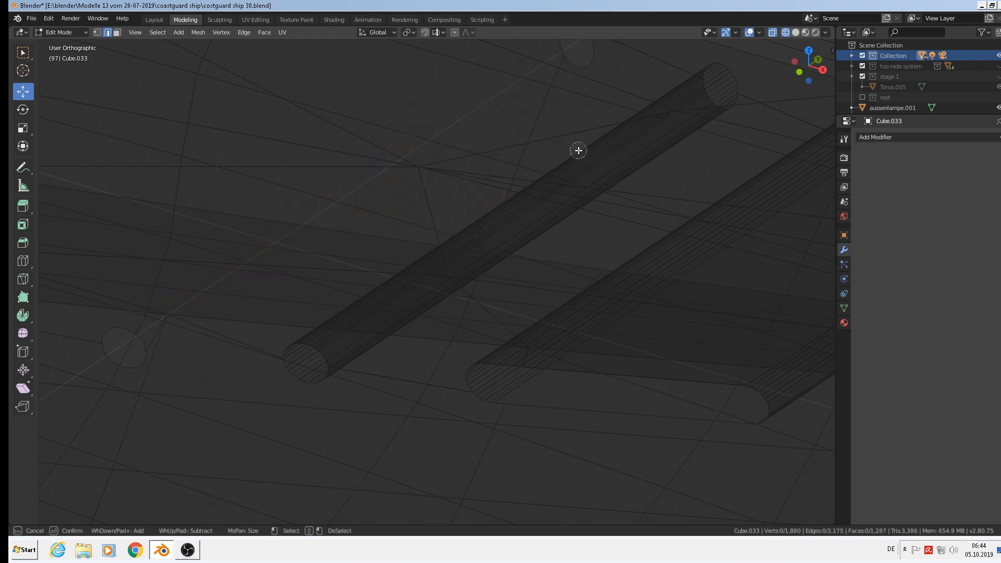
drag(578, 151, 511, 222)
right_click(511, 221)
key(x)
click(627, 171)
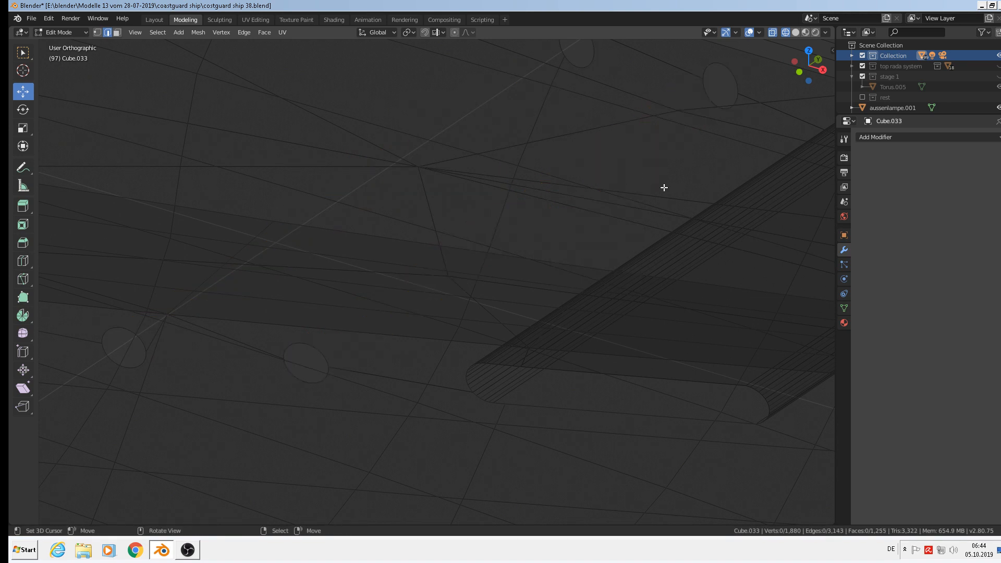
Step: Circle-select the lengthwise edges along the aft rounded side of the third long slot's tunnel and delete them
mouse_move(403, 160)
shift+middle_down()
mouse_move(246, 120)
mouse_move(196, 120)
shift+middle_up()
shift+middle_drag(422, 170, 310, 142)
key(c)
drag(446, 108, 462, 123)
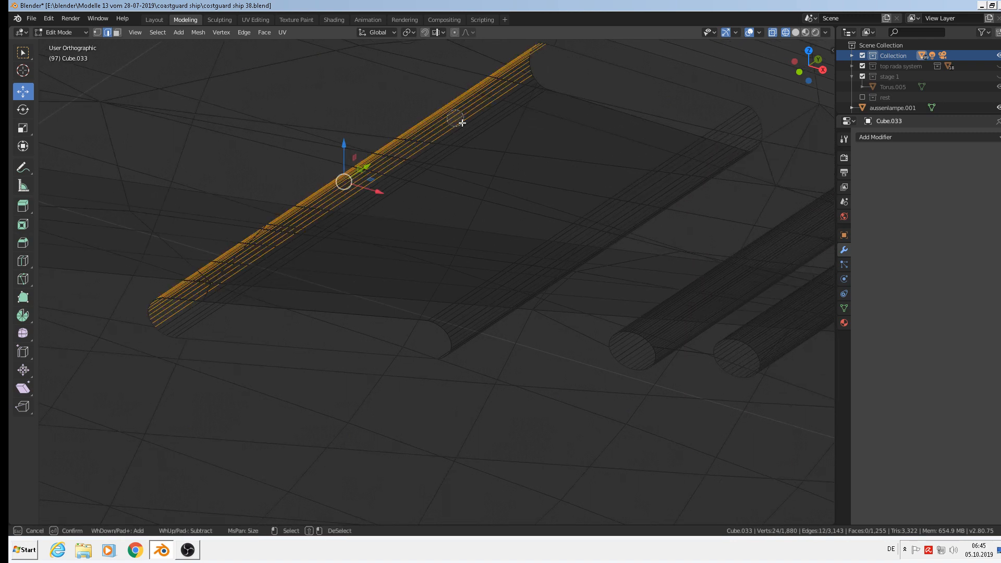
right_click(483, 132)
key(x)
click(482, 134)
Step: Circle-select the lengthwise edges along the forward rounded side of the third long slot's tunnel and delete them
shift+middle_drag(567, 190, 414, 152)
key(c)
drag(405, 134, 479, 153)
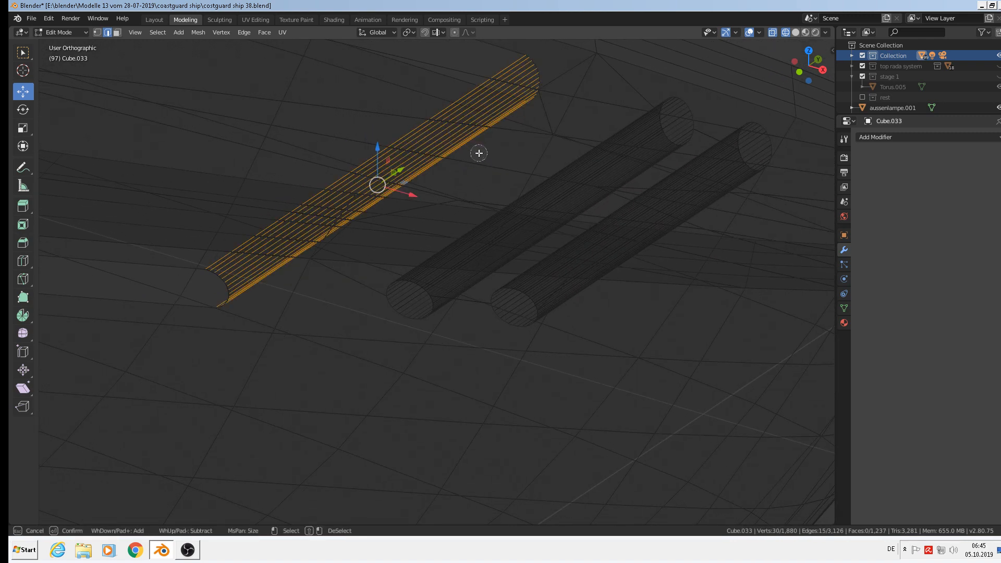
right_click(479, 153)
key(x)
click(478, 152)
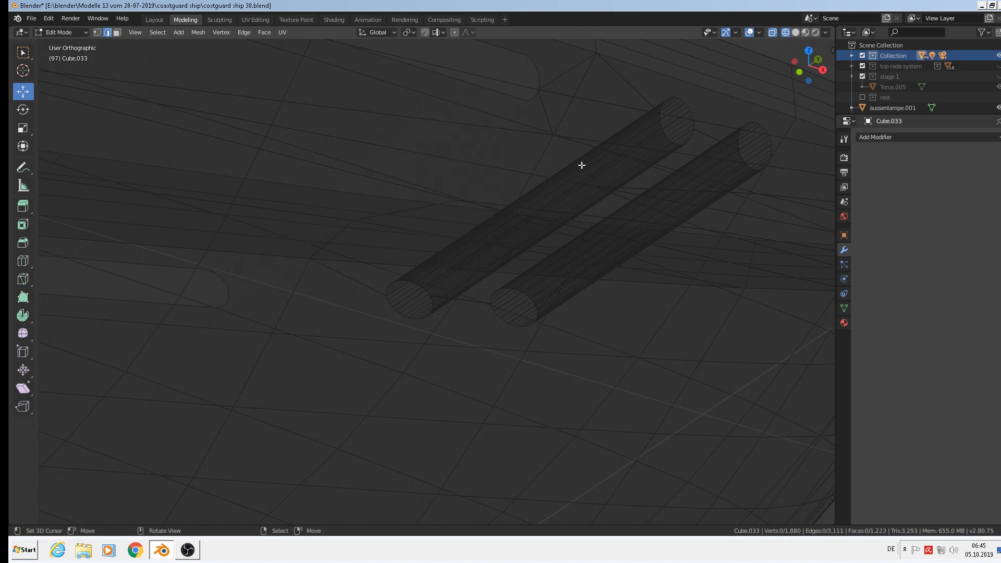
Step: Select the edge ring of the first round porthole tunnel forward of the third long slot and delete its edges
ctrl+alt+click(583, 163)
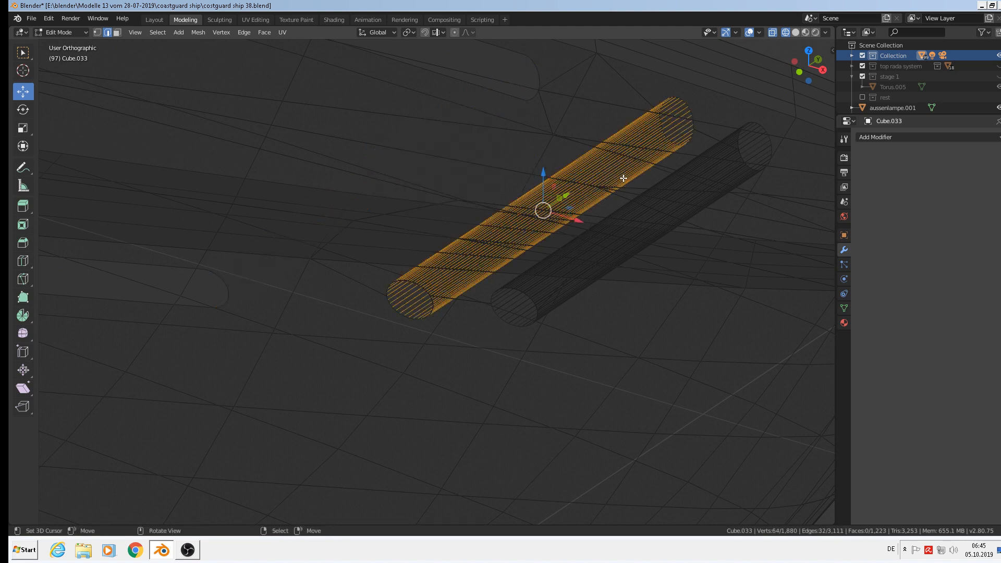
key(x)
click(623, 177)
Step: Try to delete the lengthwise edges of the foremost round porthole tunnel near the bow using circle selection
shift+middle_drag(635, 186, 373, 126)
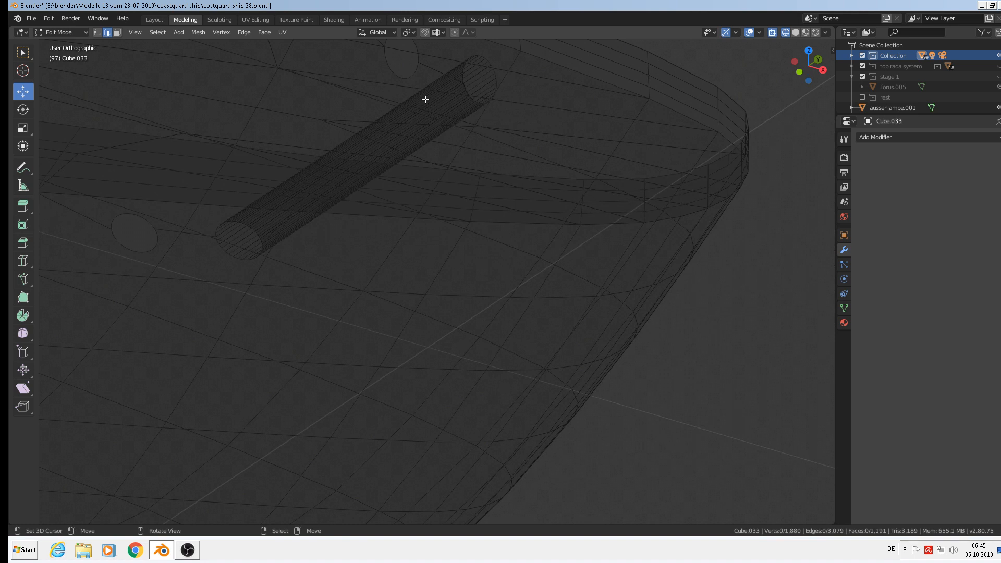
scroll(425, 99, up, 3)
key(c)
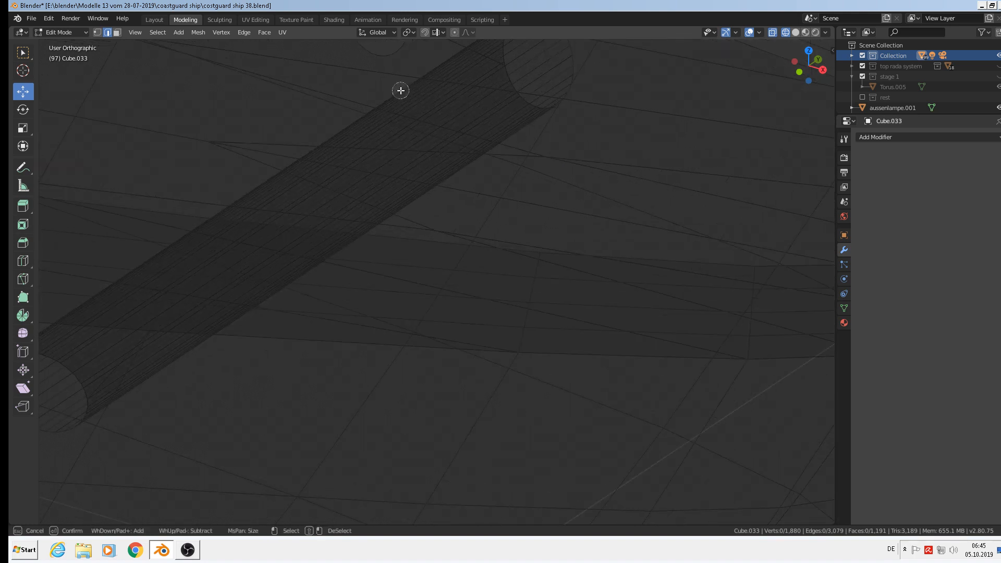
drag(400, 90, 517, 128)
key(Escape)
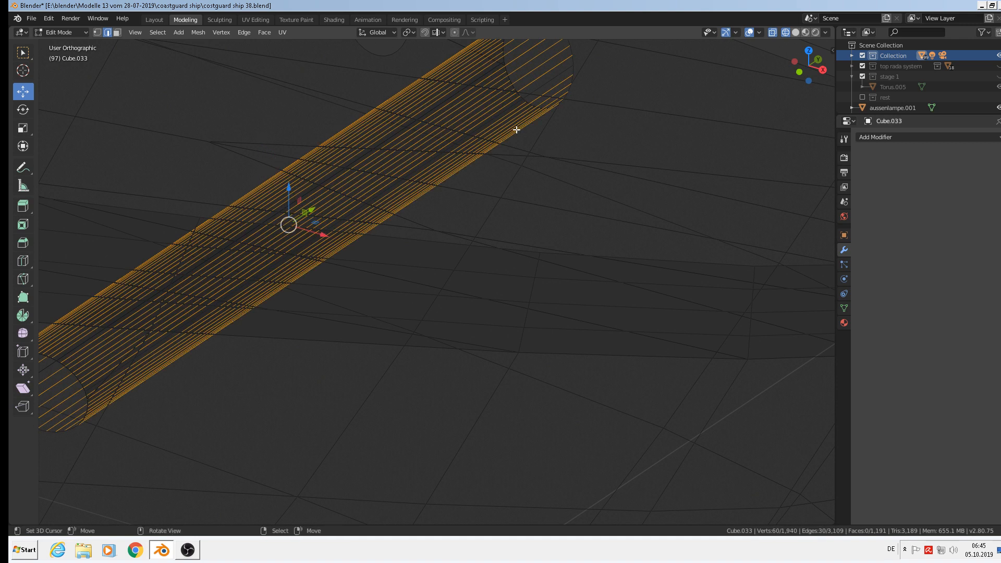
key(x)
click(516, 130)
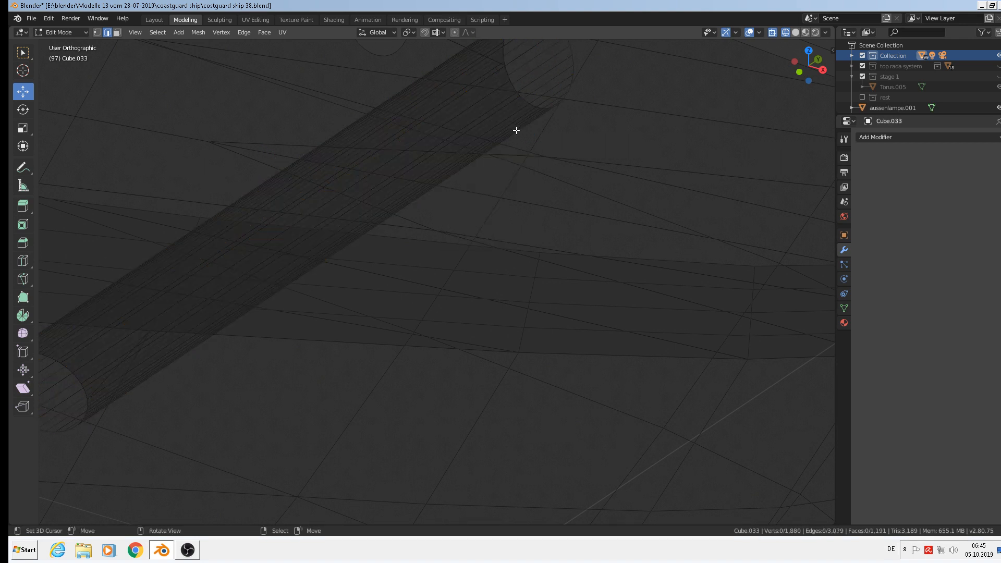
Step: Circle-select the lengthwise edges of the foremost round tunnel again and delete them
key(c)
drag(418, 94, 524, 131)
key(Escape)
key(x)
click(524, 132)
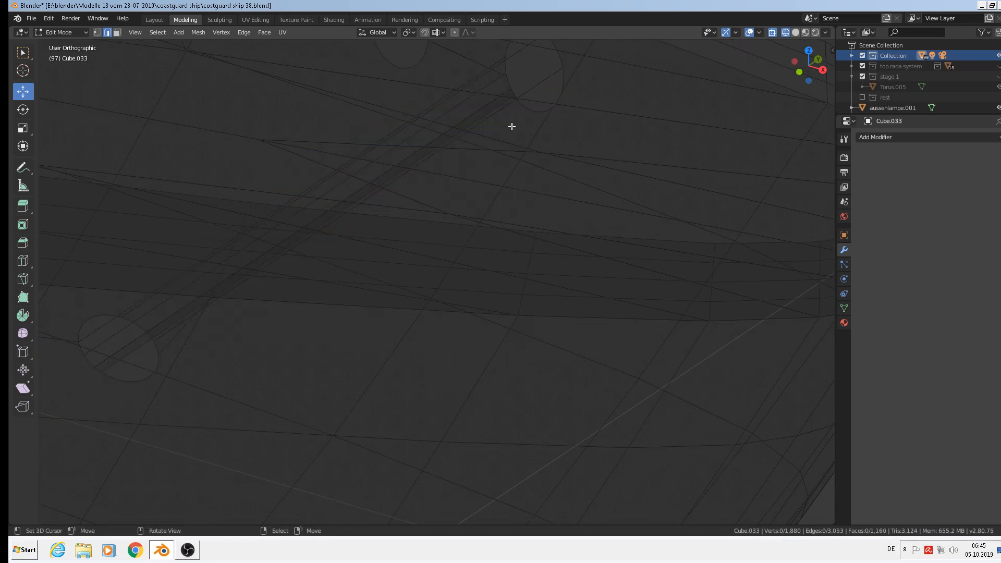
Step: Circle-select the stray edges left between the foremost pair of round openings and delete them
key(c)
drag(413, 98, 496, 121)
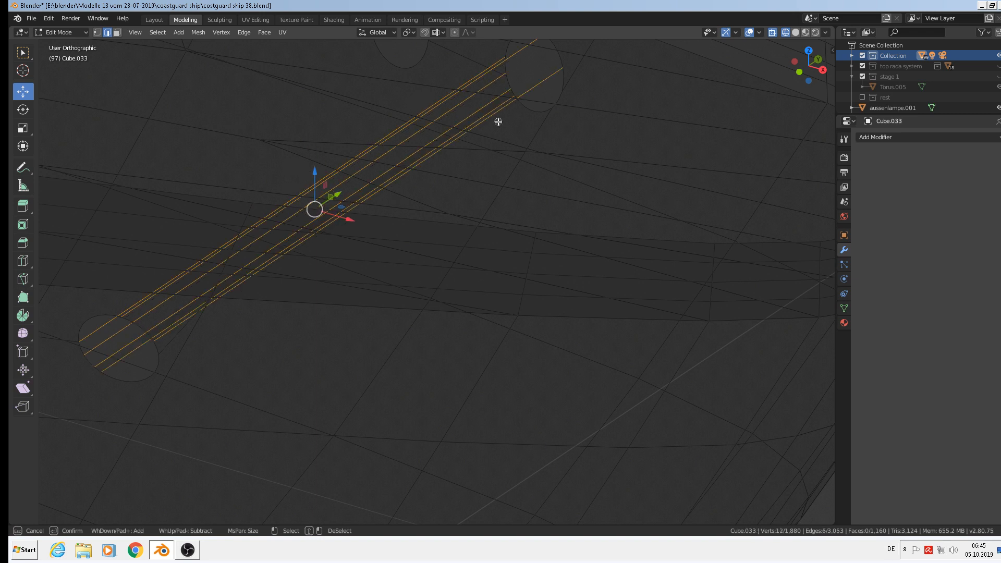
key(Escape)
key(x)
click(499, 121)
Step: Select the edge ring of the small round tunnel in the aft part of the hull and delete its edges
scroll(496, 118, down, 5)
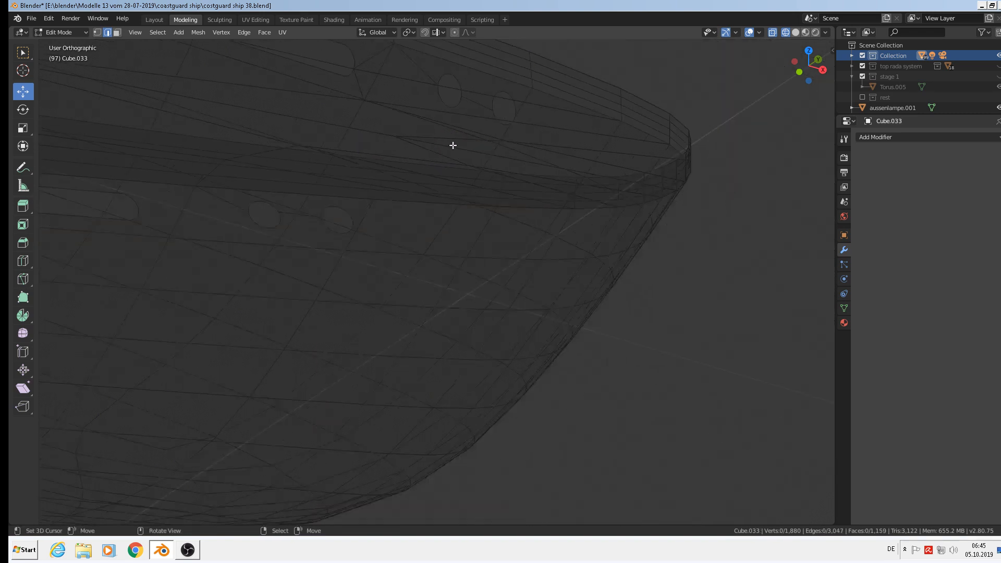
shift+middle_drag(303, 141, 568, 340)
scroll(471, 245, up, 2)
scroll(342, 157, up, 4)
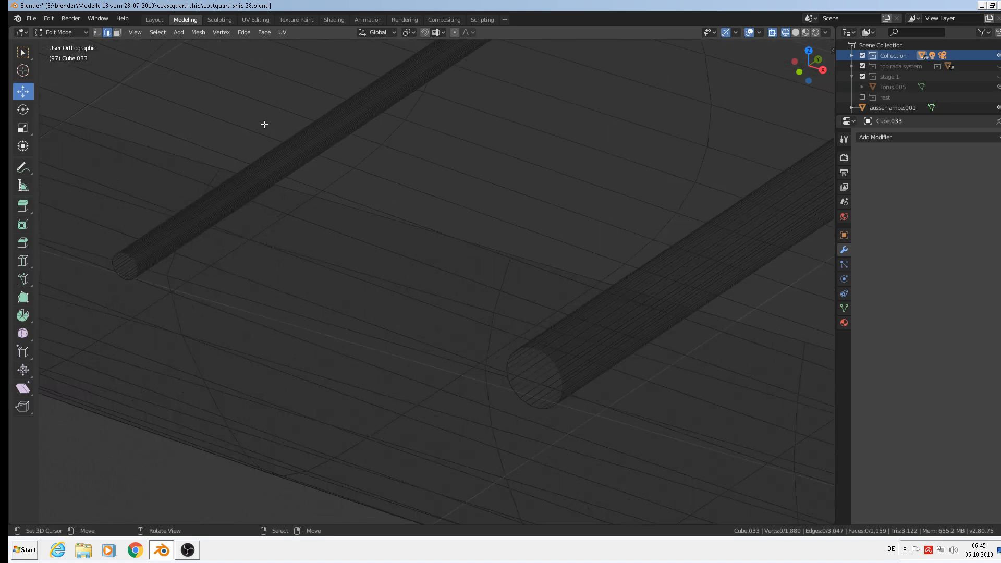
ctrl+alt+click(375, 85)
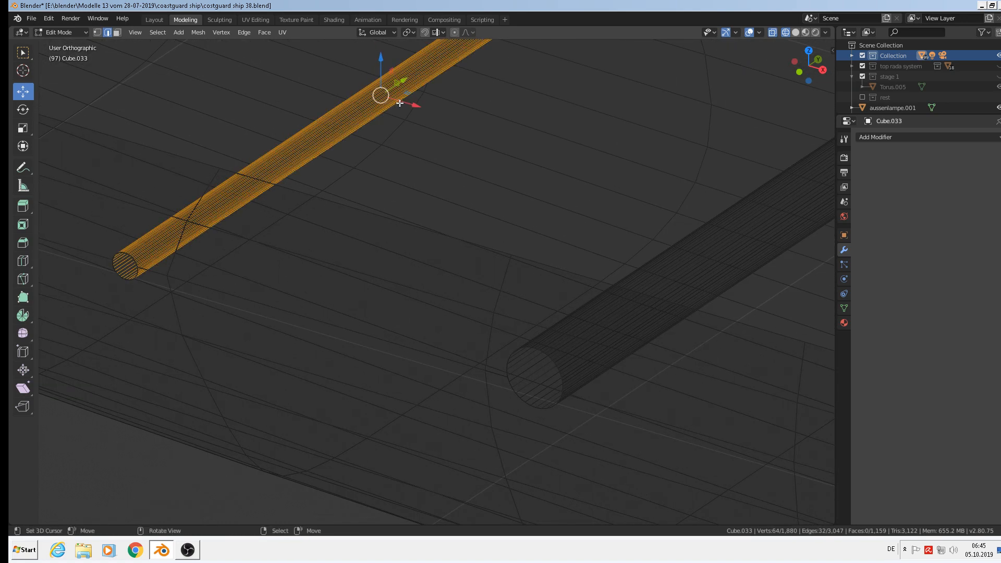
key(x)
click(400, 103)
Step: Circle-select the lengthwise edges of the larger round tunnel in the aft hull and delete them
key(c)
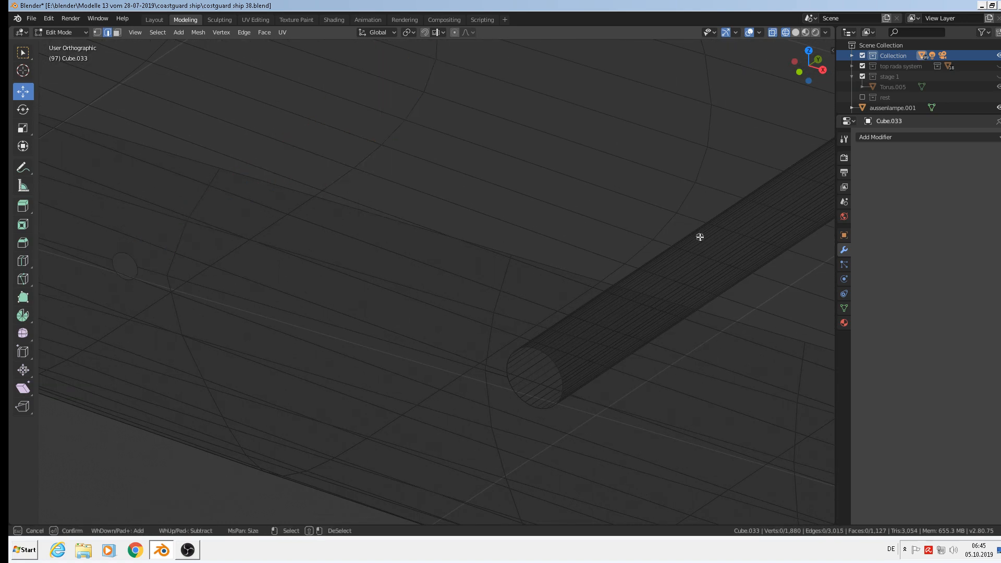
mouse_move(700, 237)
mouse_down()
mouse_move(691, 228)
mouse_move(765, 262)
mouse_up()
key(Escape)
key(x)
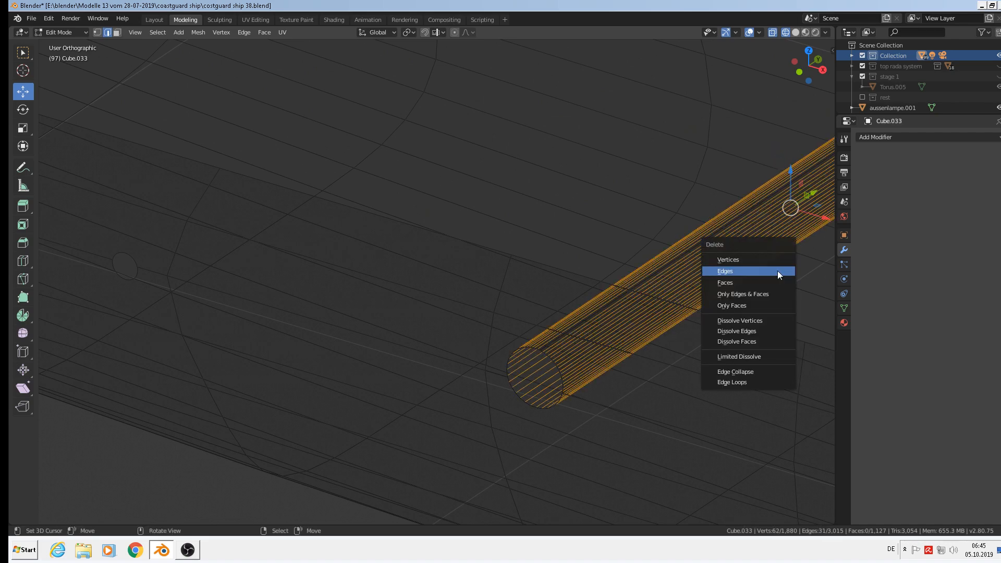
click(777, 271)
Step: Switch the viewport to LookDev shading and leave Edit Mode to inspect the whole hull
scroll(570, 290, down, 8)
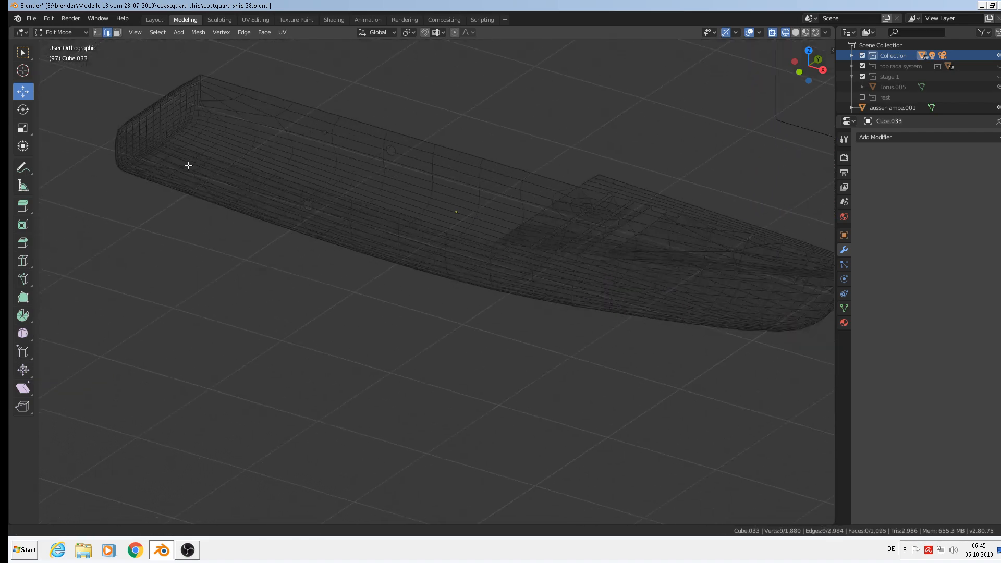
mouse_move(189, 165)
middle_down()
mouse_move(511, 179)
mouse_move(538, 161)
middle_up()
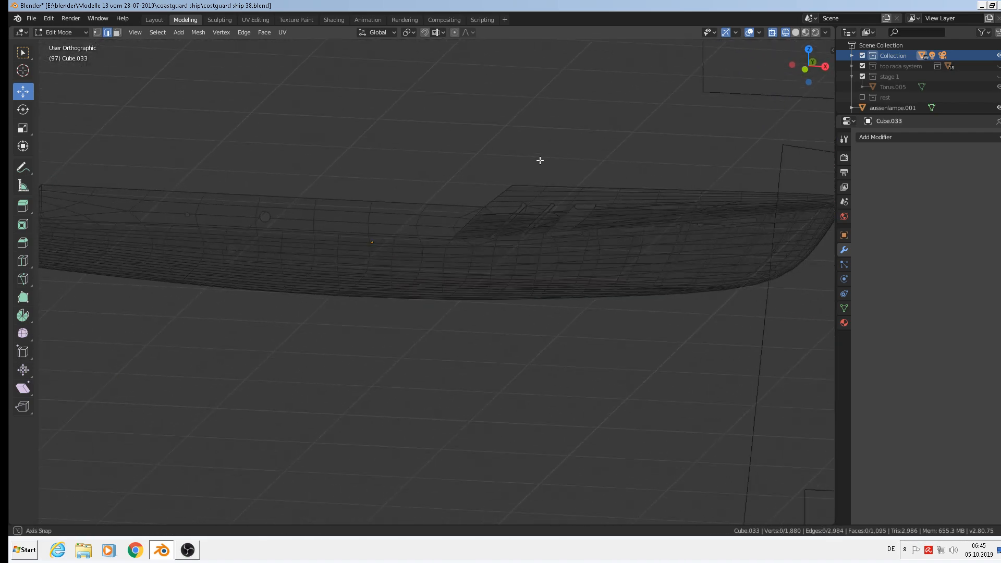
click(803, 33)
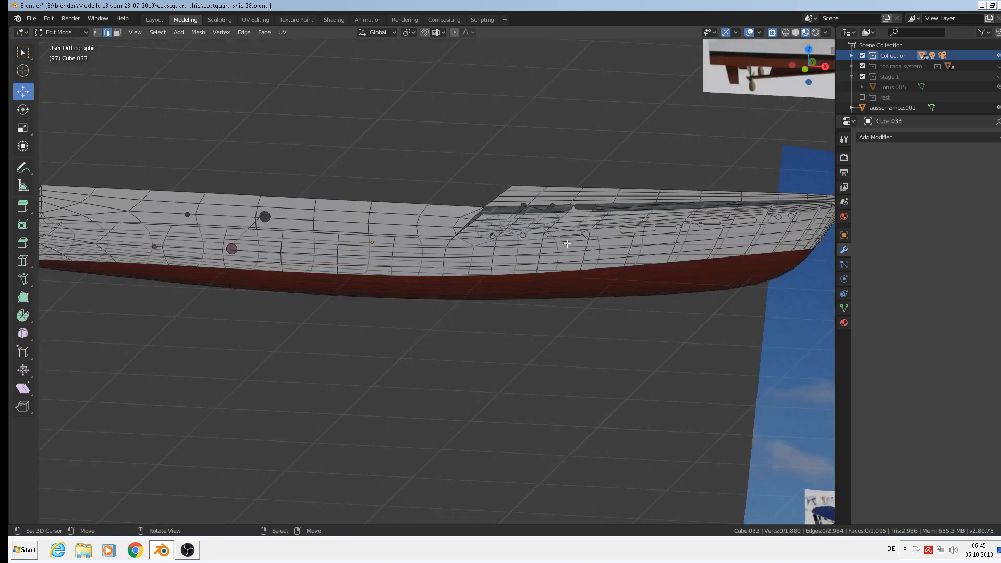
key(Tab)
middle_drag(547, 245, 468, 178)
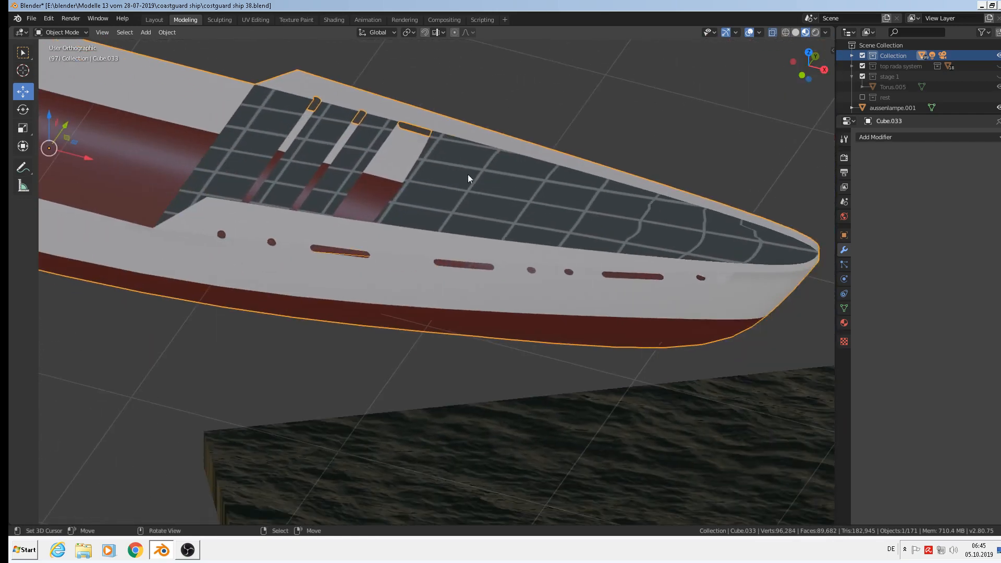
Step: Return to Edit Mode and circle-select the edges crossing the grid-textured deck surface inside the bow
key(Tab)
scroll(381, 163, up, 3)
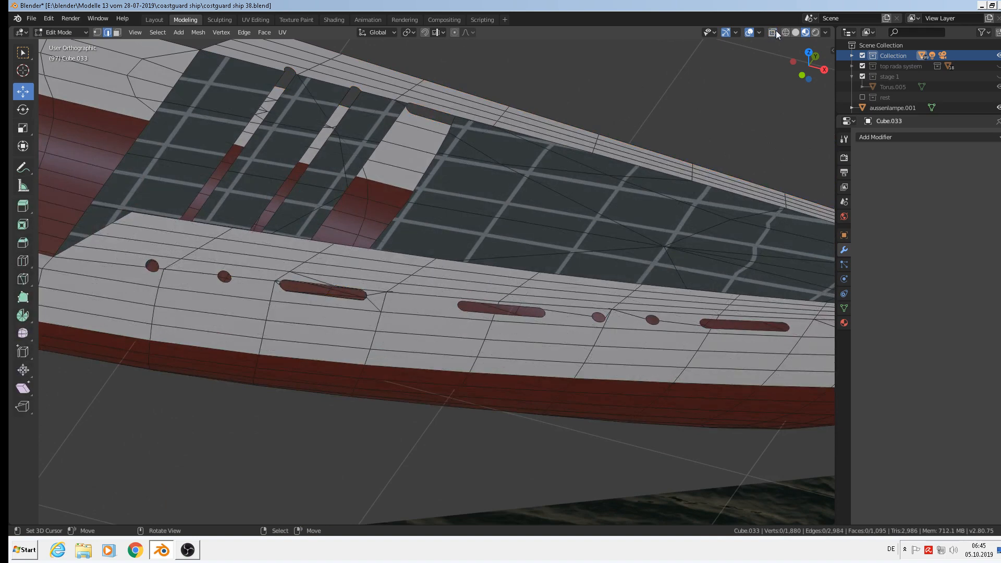
middle_drag(385, 168, 319, 148)
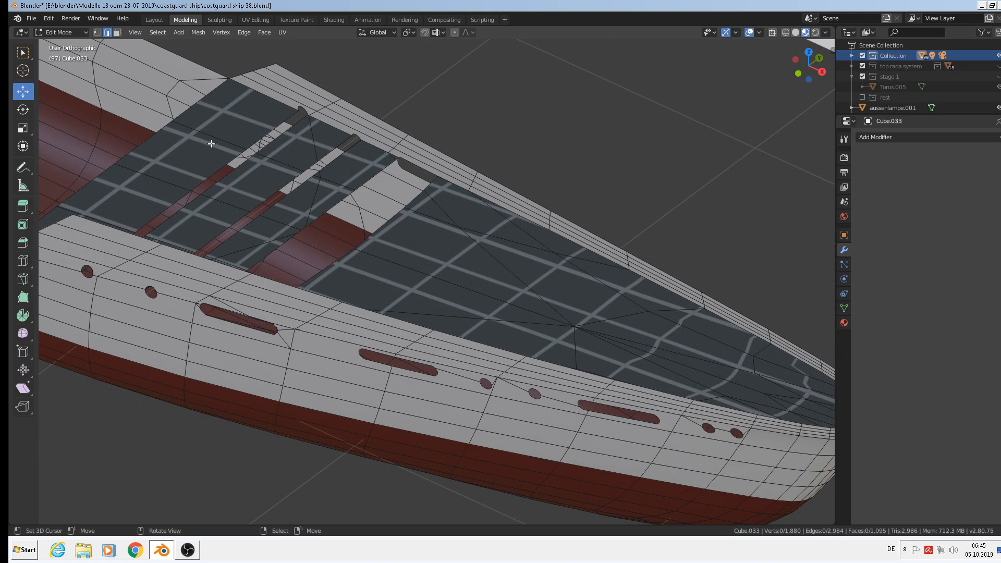
key(c)
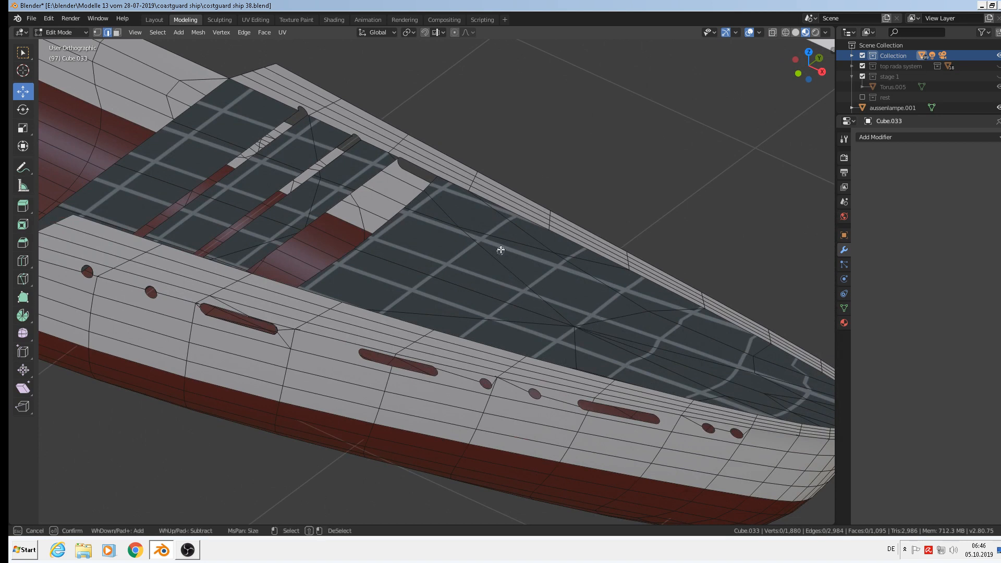
mouse_move(487, 237)
mouse_down()
mouse_move(471, 239)
mouse_move(441, 218)
mouse_move(458, 214)
mouse_move(557, 254)
mouse_move(625, 313)
mouse_move(699, 353)
mouse_move(666, 310)
mouse_move(753, 361)
mouse_move(782, 401)
mouse_move(805, 401)
mouse_move(792, 412)
mouse_move(701, 390)
mouse_move(550, 333)
mouse_move(507, 304)
mouse_move(584, 346)
mouse_move(580, 334)
mouse_up()
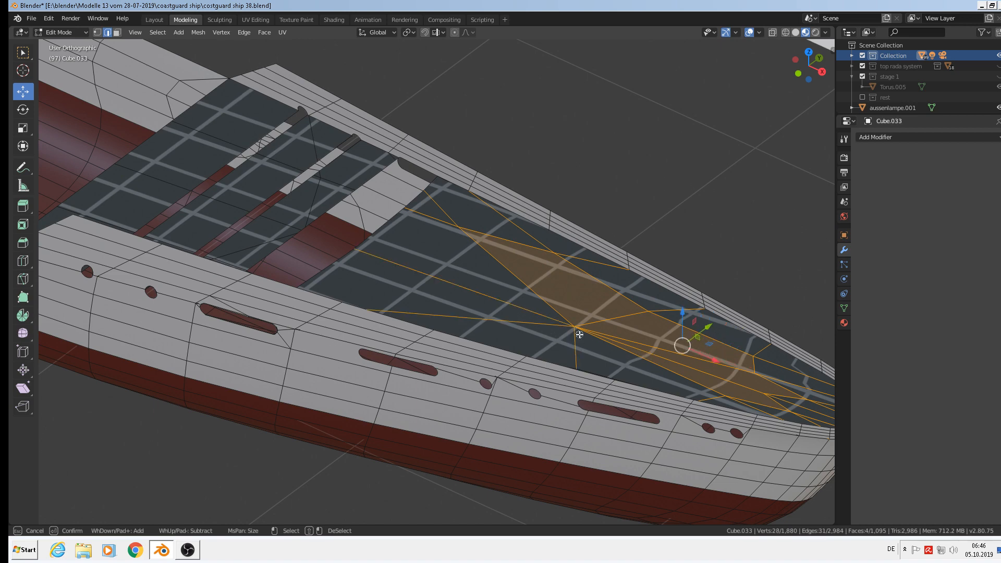
right_click(527, 295)
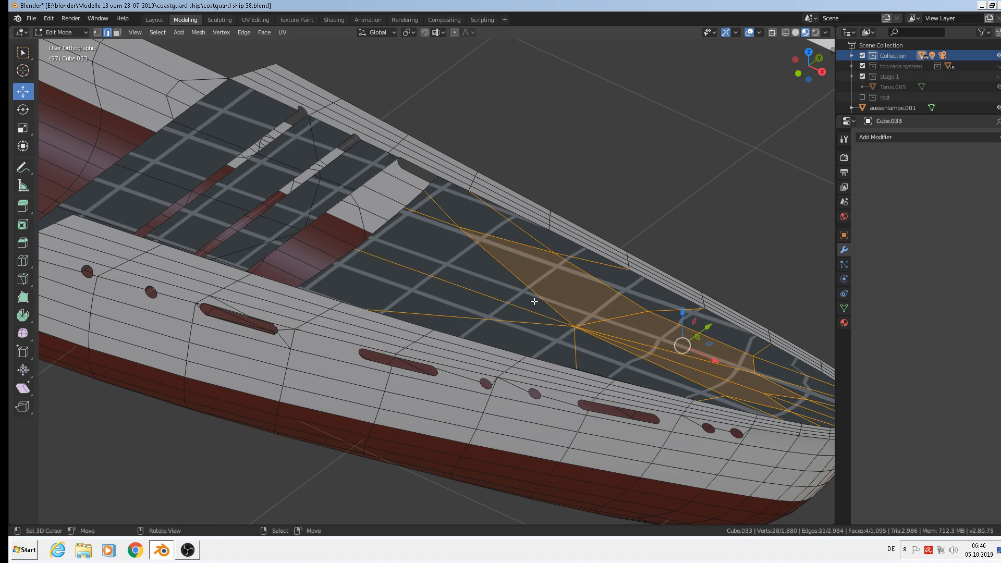
Step: In top view, add the remaining starboard-side edges of the bow's inner deck to the selection and delete all selected edges
key(KP_7)
shift+middle_drag(605, 431, 397, 239)
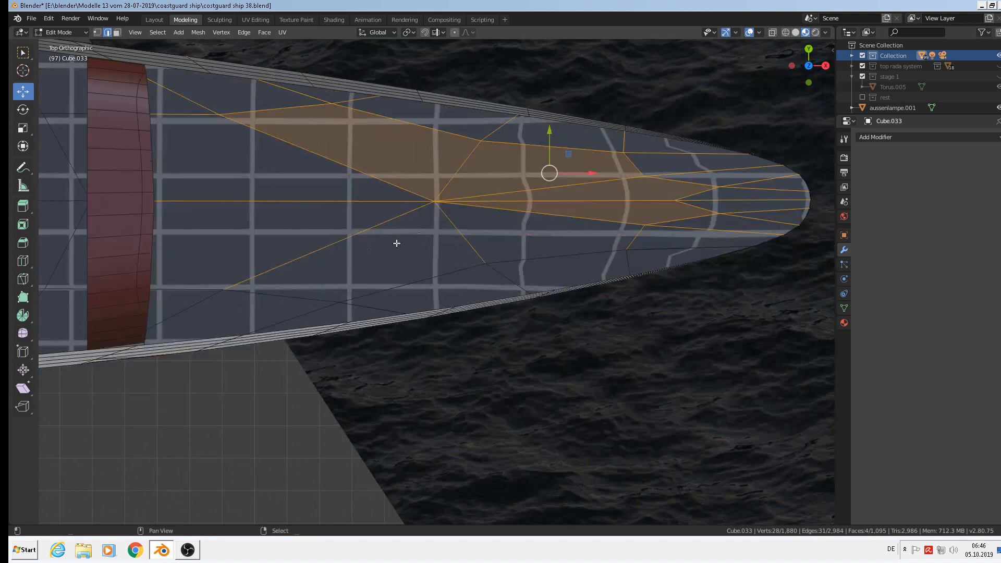
shift+click(207, 304)
shift+click(195, 281)
shift+click(278, 300)
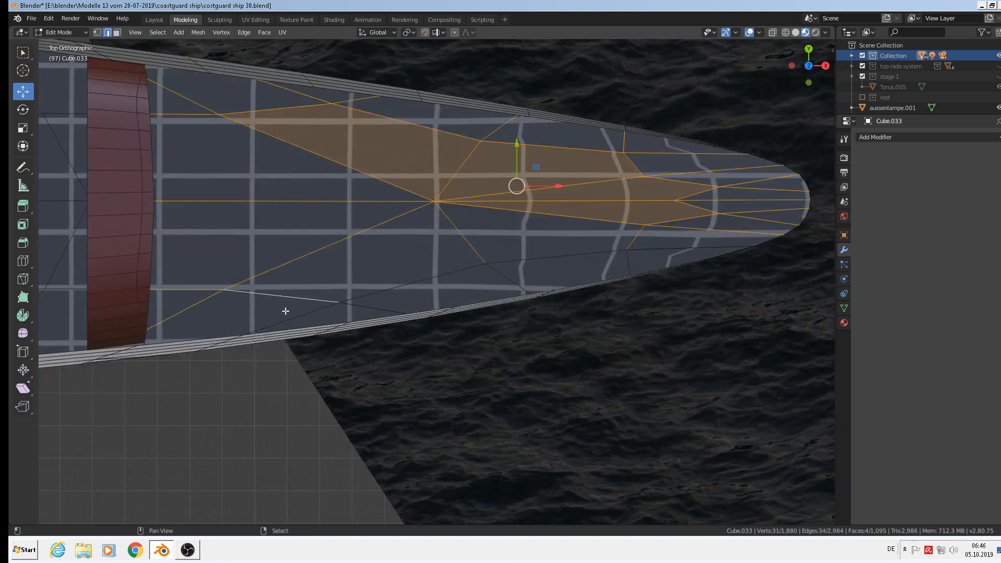
shift+click(287, 311)
shift+click(389, 300)
shift+click(392, 309)
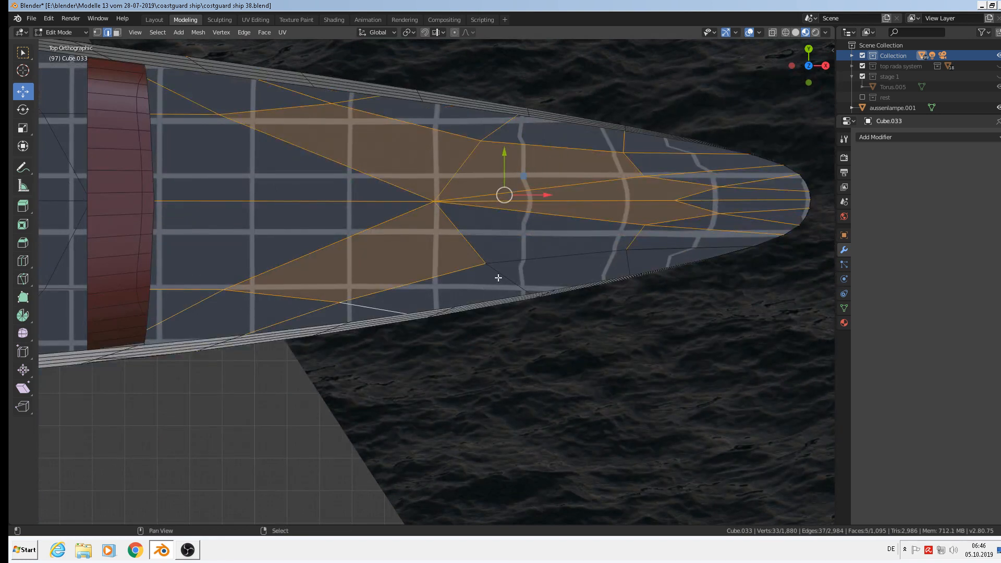
shift+click(518, 264)
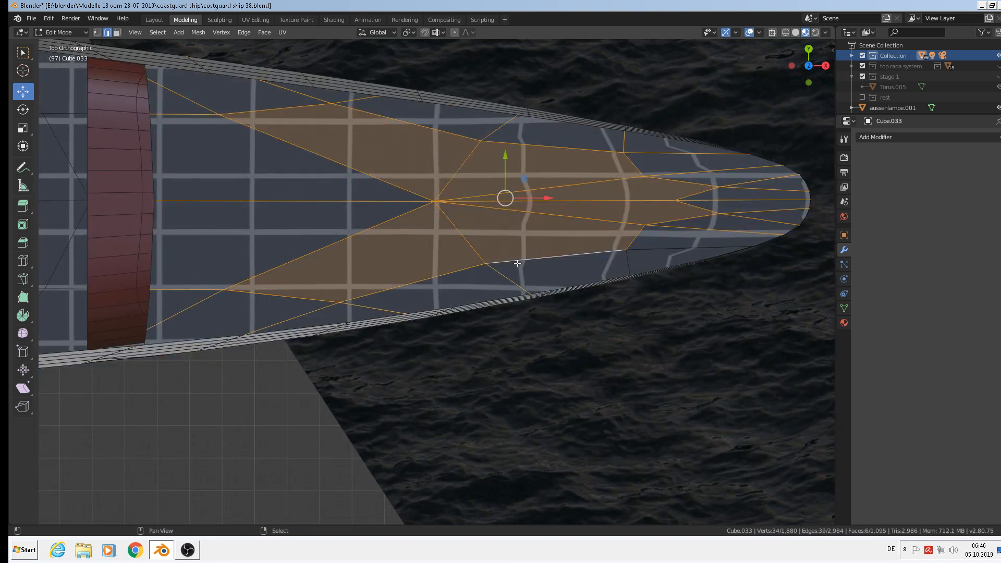
shift+click(631, 258)
shift+click(658, 247)
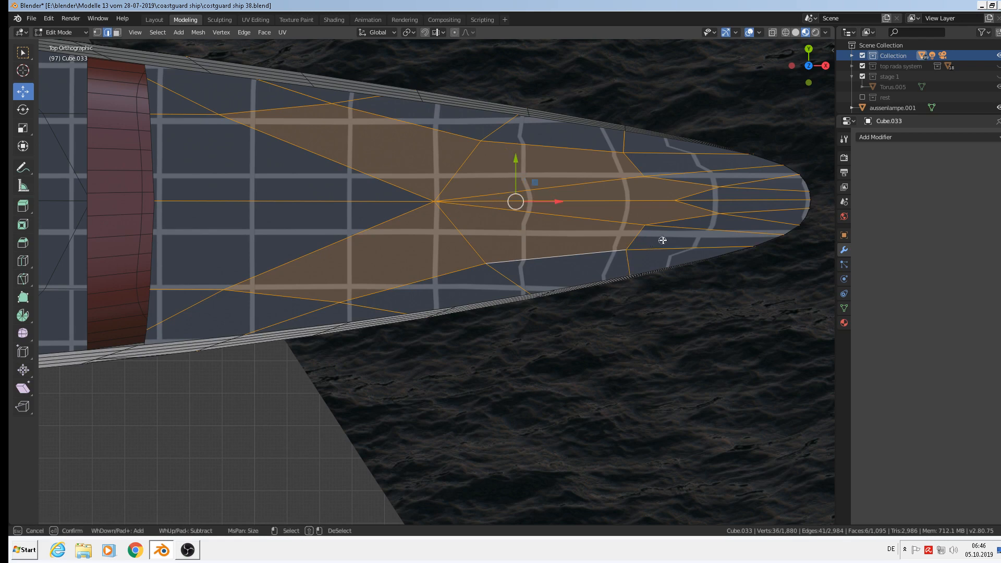
key(x)
click(646, 214)
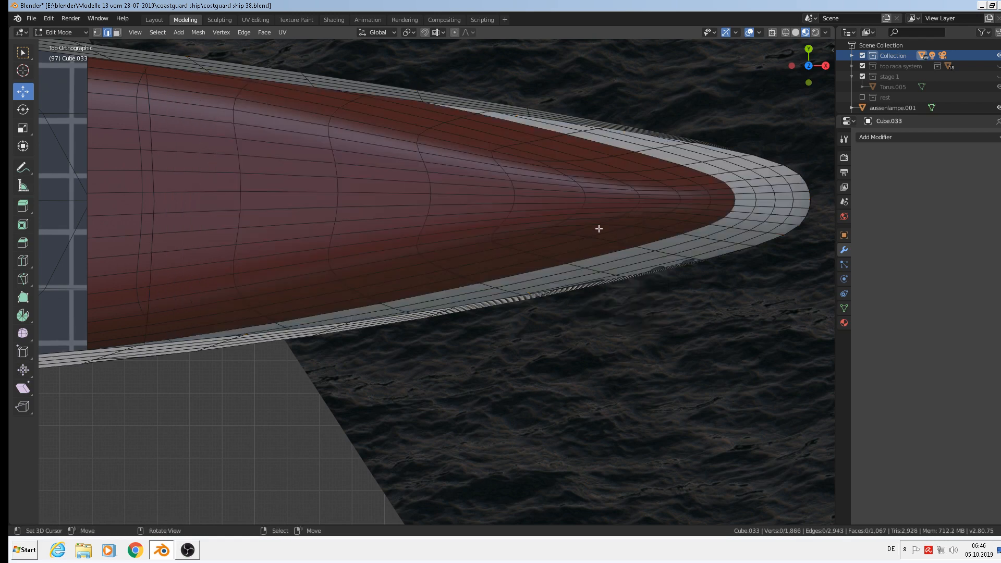
shift+middle_drag(598, 229, 112, 181)
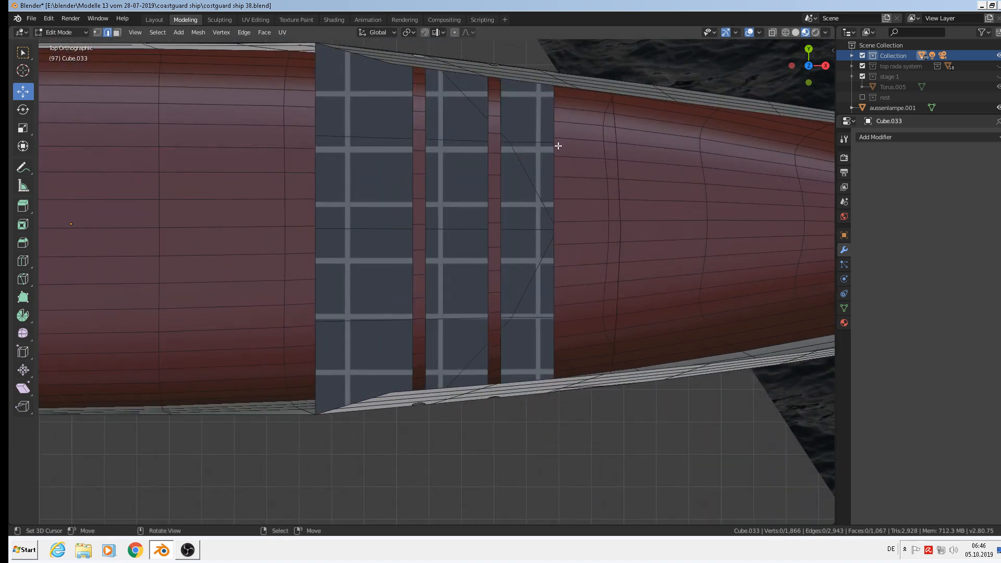
Step: Circle-select the edges crossing the three grid-textured deck panels inside the bow in top view
key(x)
key(c)
mouse_move(521, 139)
mouse_down()
mouse_move(521, 324)
mouse_move(455, 346)
mouse_move(459, 102)
mouse_move(357, 146)
mouse_move(371, 351)
mouse_up()
right_click(371, 351)
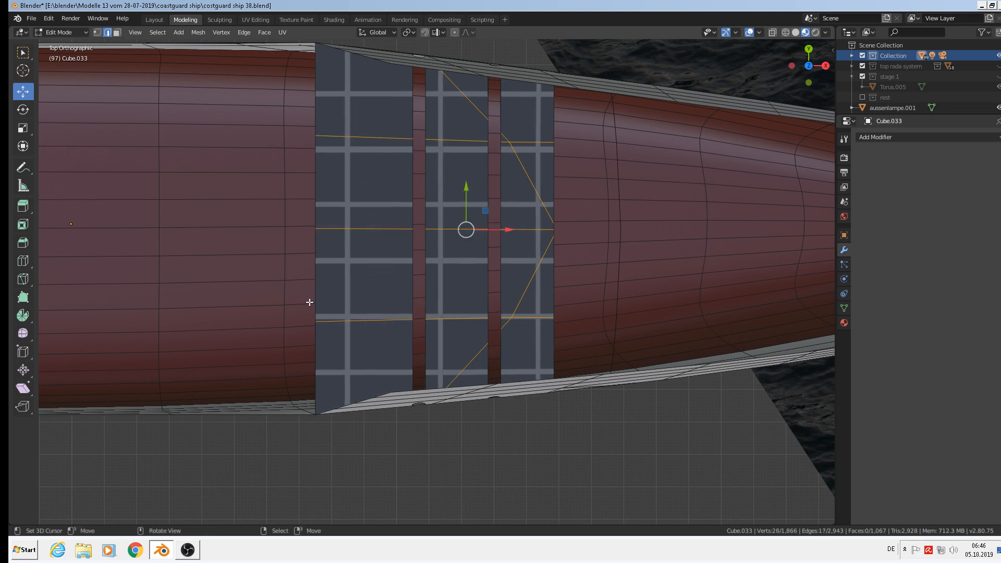
Step: Add the border edges on the aft and forward sides of the widest, aftmost deck panel to the selection
shift+click(316, 289)
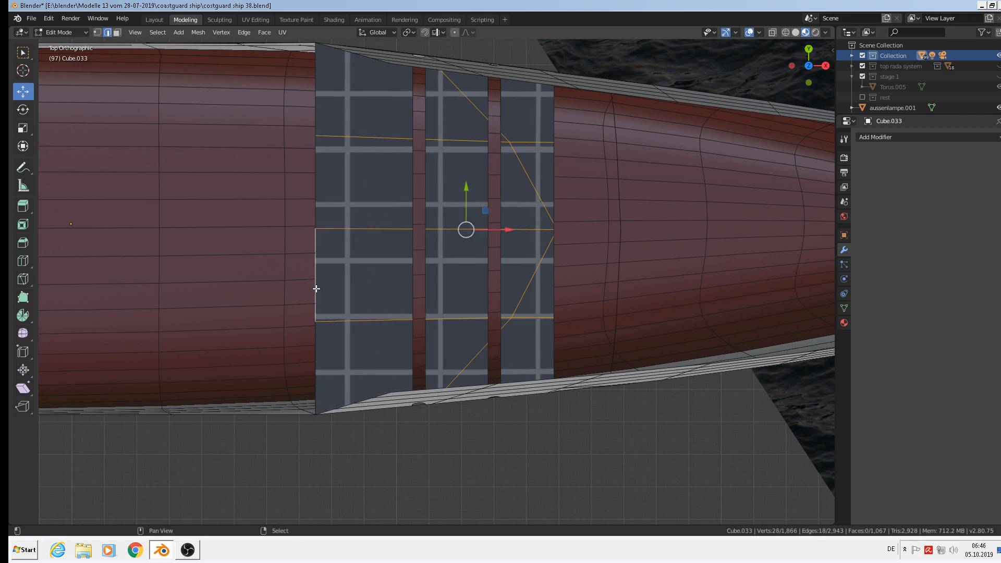
shift+click(315, 213)
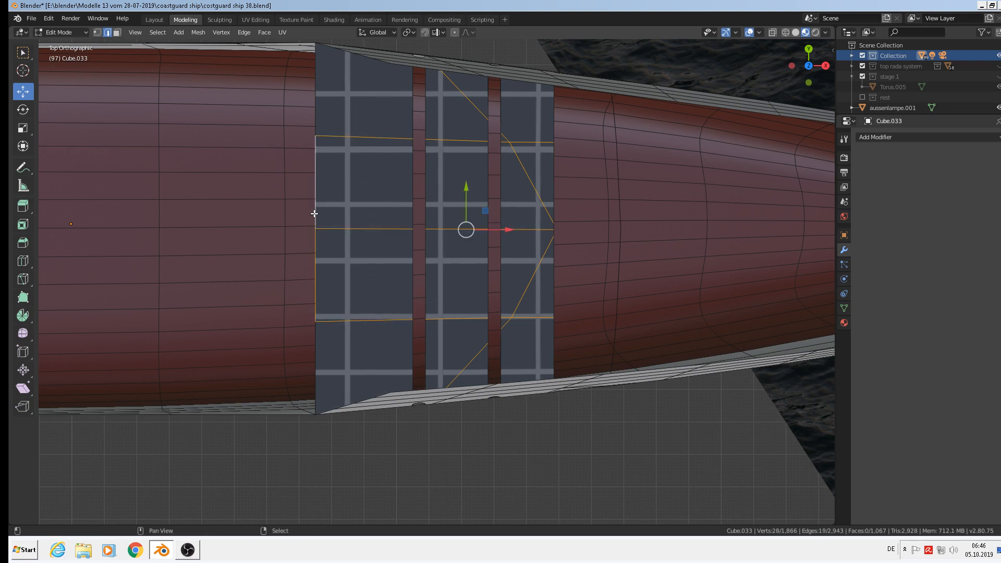
shift+click(316, 116)
shift+click(414, 119)
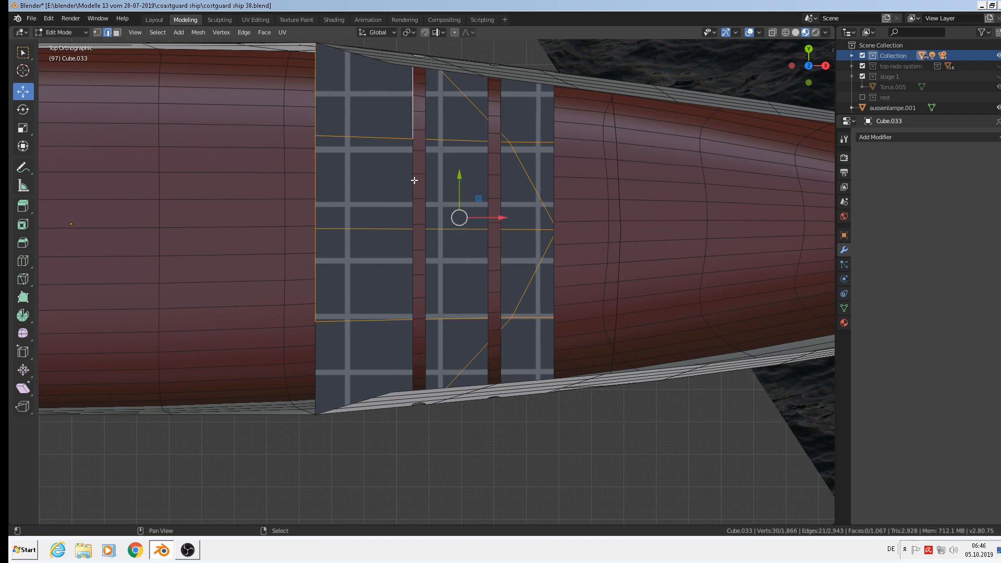
shift+click(414, 180)
shift+click(413, 266)
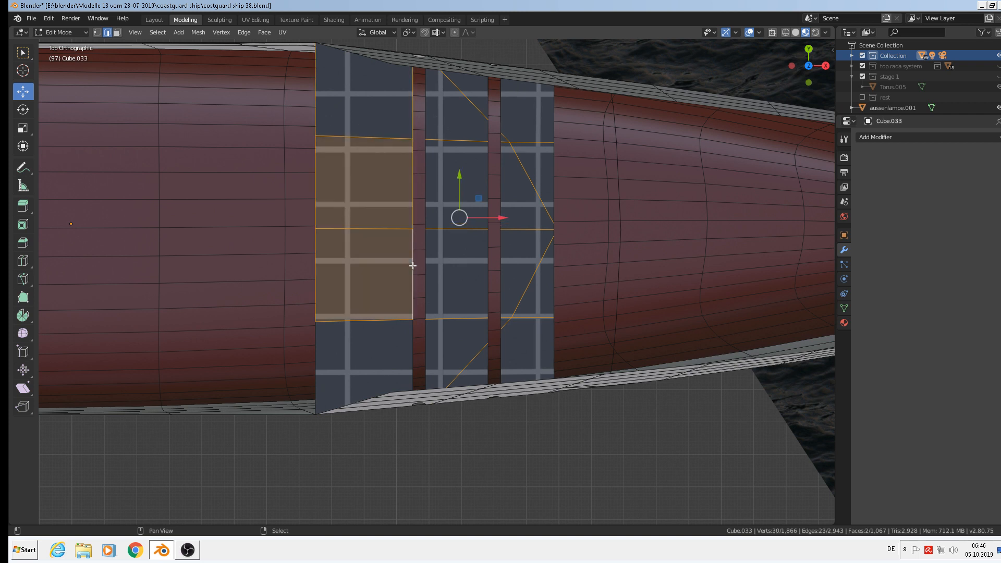
shift+click(415, 341)
shift+click(316, 355)
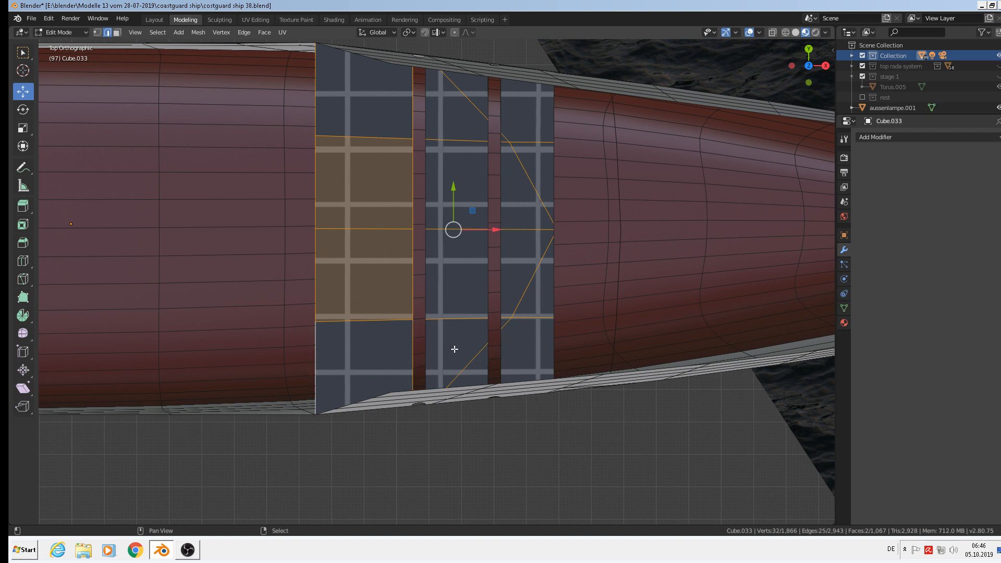
Step: Add the border edges on both sides of the middle deck panel, between the two slots, to the selection
shift+click(426, 348)
shift+click(426, 287)
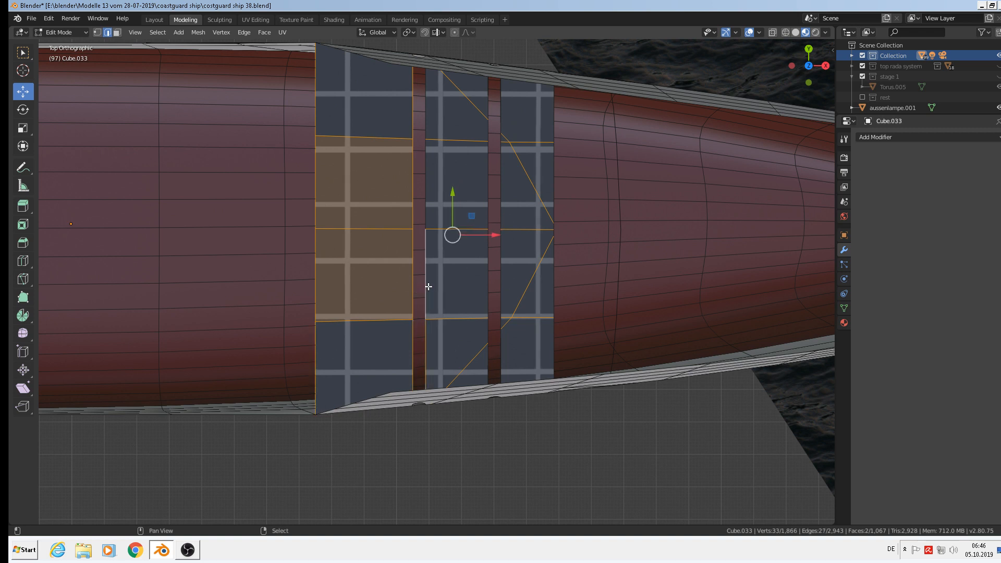
shift+click(427, 187)
shift+click(426, 102)
shift+click(487, 107)
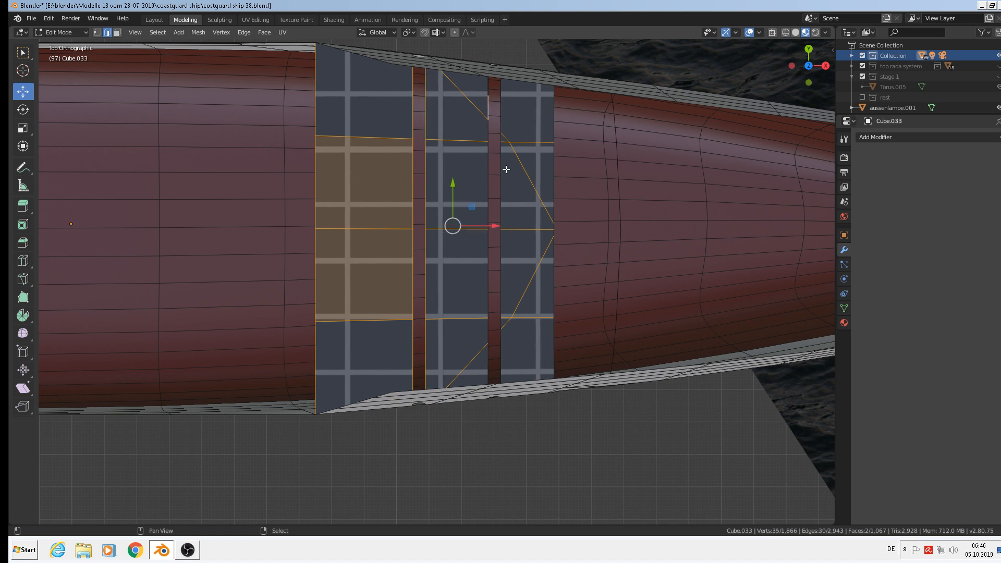
shift+click(490, 182)
shift+click(489, 125)
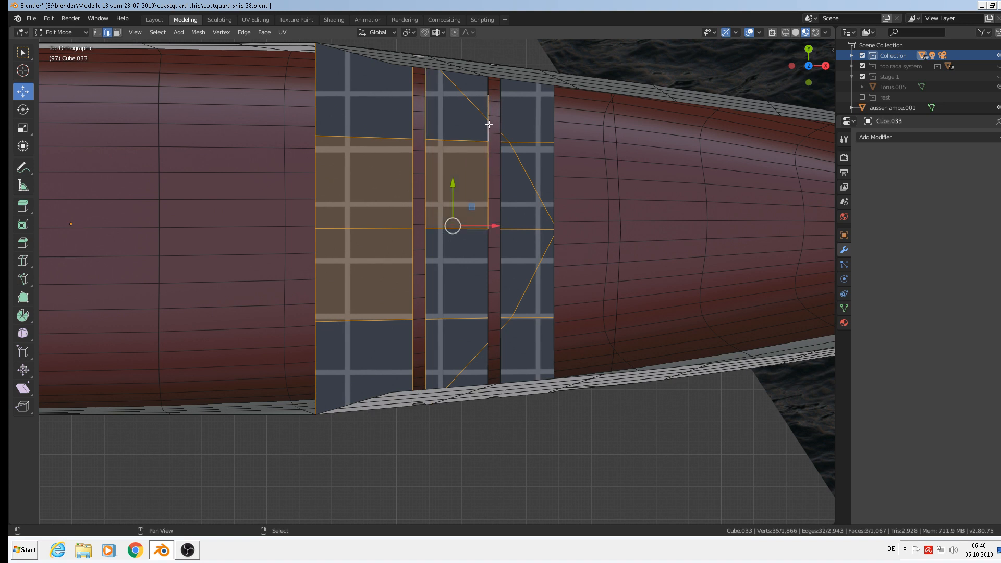
shift+click(488, 86)
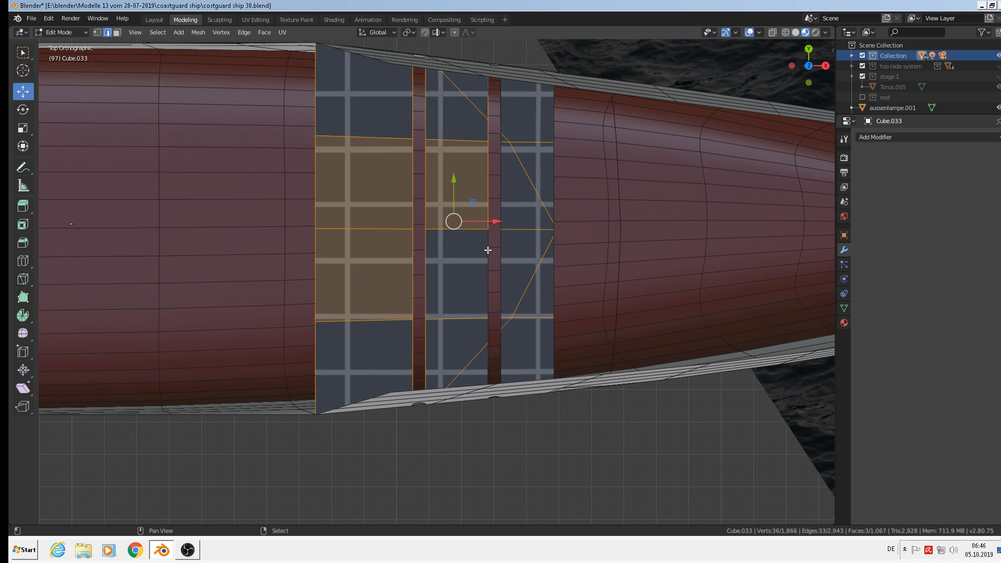
shift+click(488, 243)
shift+click(487, 336)
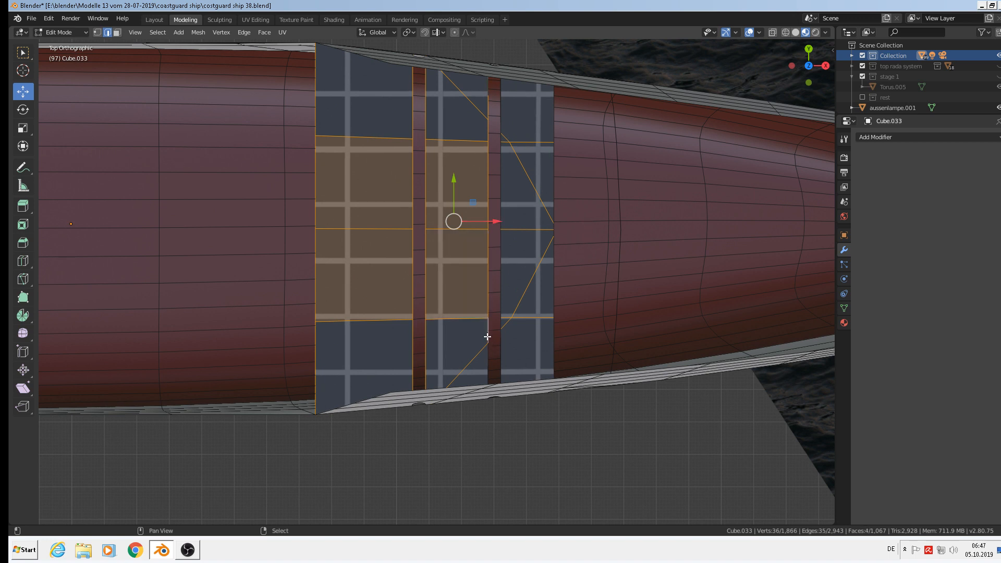
shift+click(488, 355)
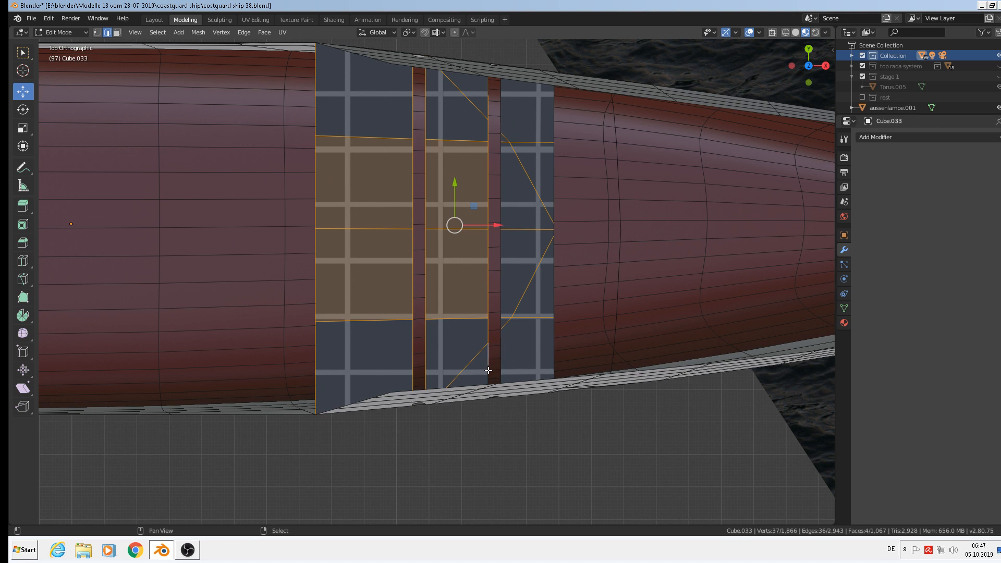
Step: Add the border edges on the aft and forward sides of the narrow forward deck panel to the selection
shift+click(501, 352)
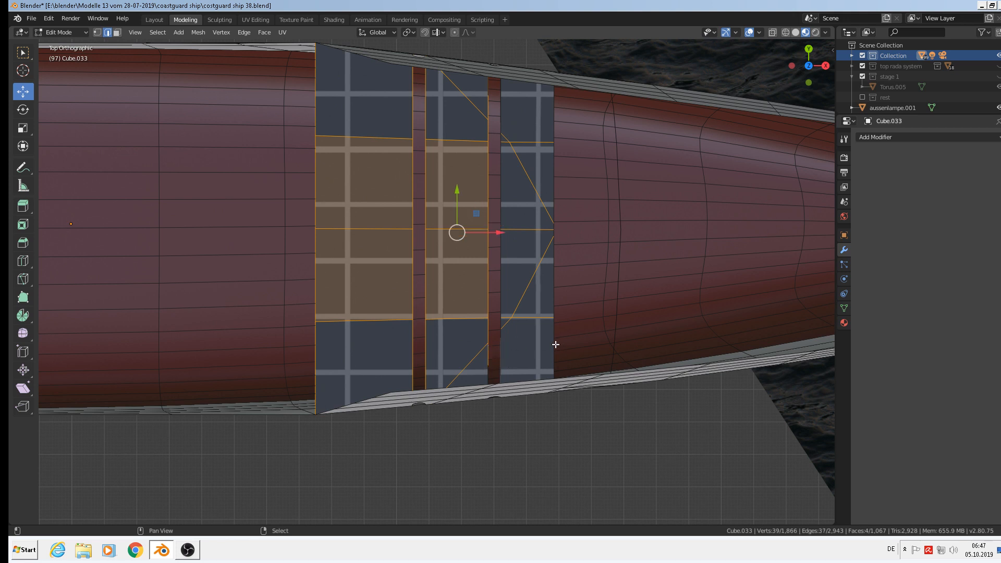
shift+click(555, 345)
shift+click(559, 278)
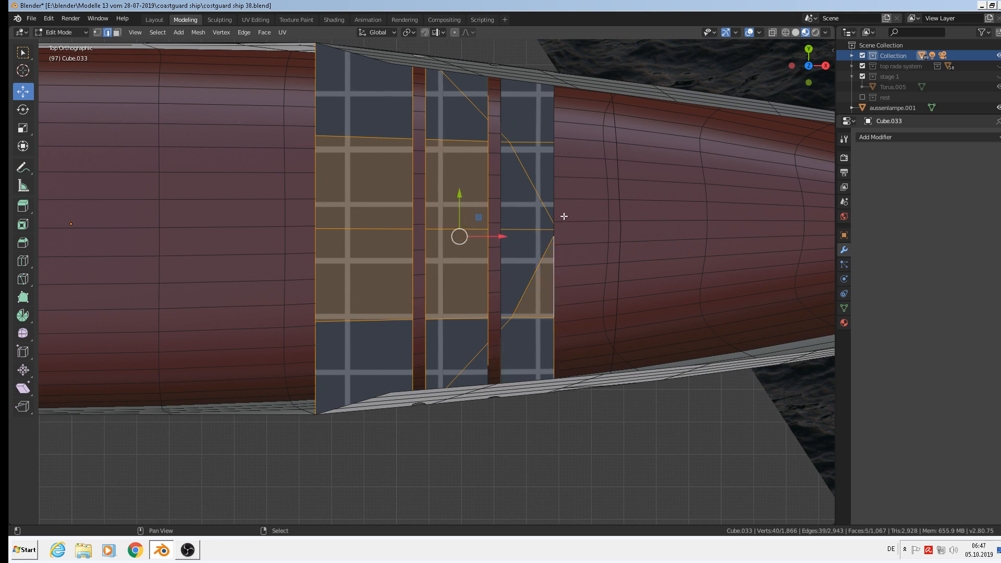
shift+click(555, 185)
shift+click(554, 115)
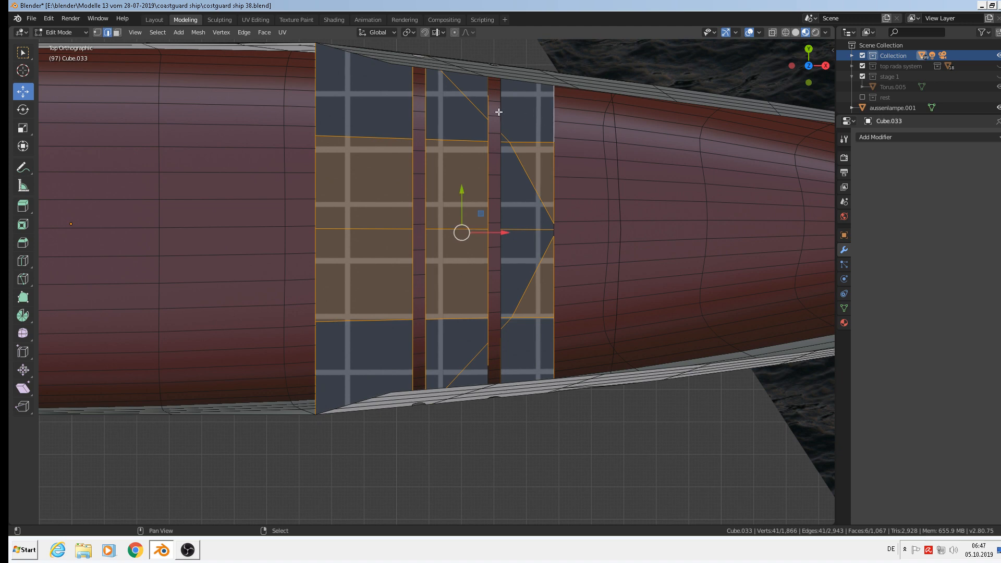
shift+click(504, 123)
shift+click(500, 188)
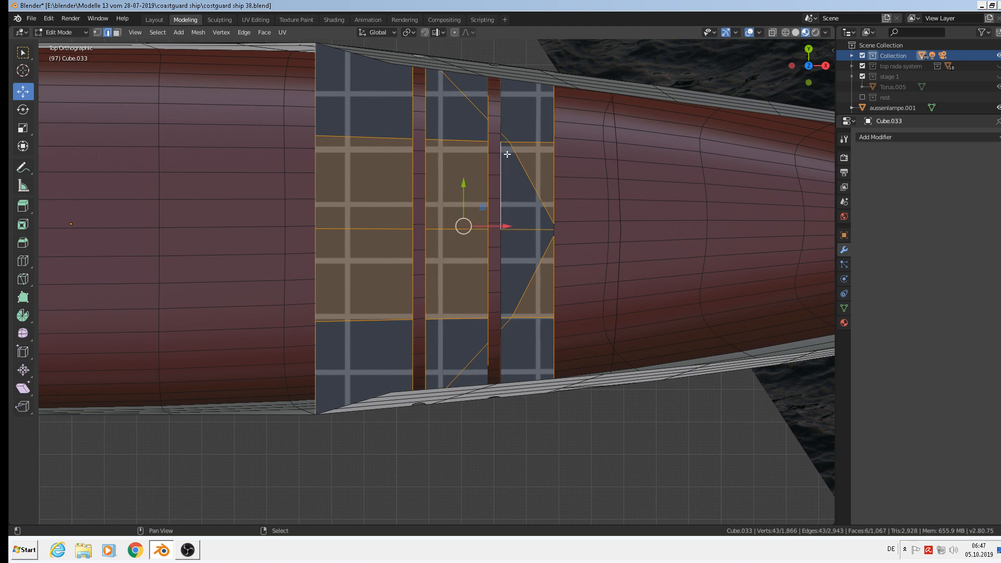
Step: Add the short remaining starboard edges of the forward deck panel along the forward slot to the selection
scroll(515, 163, up, 5)
middle_drag(515, 162, 470, 105)
scroll(454, 125, down, 6)
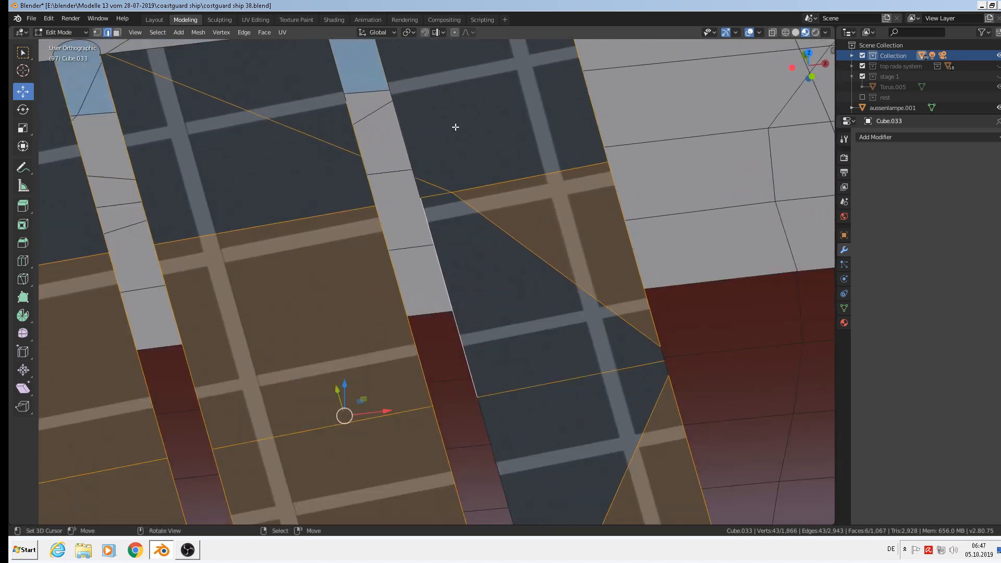
scroll(488, 262, up, 3)
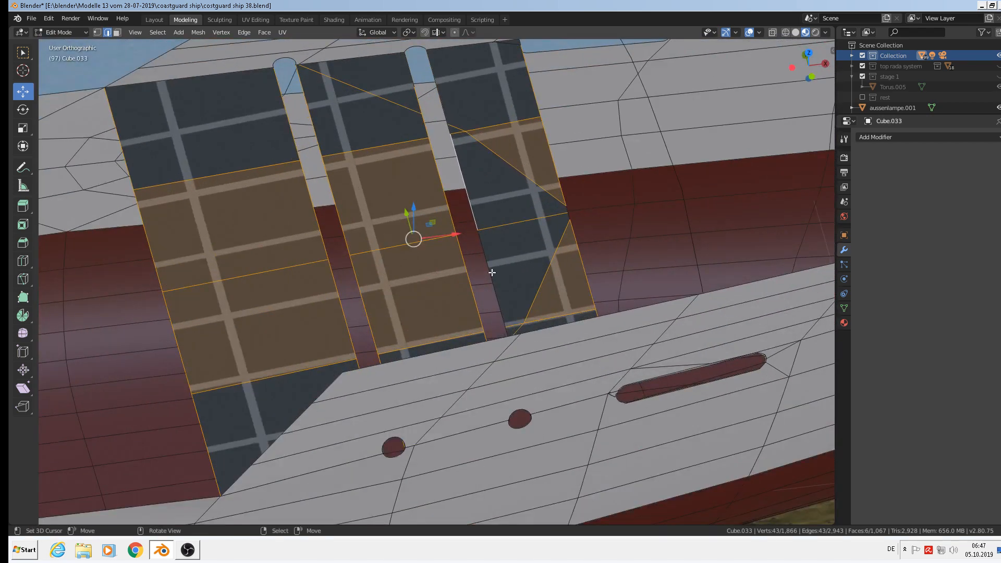
scroll(492, 273, up, 3)
middle_drag(472, 228, 643, 246)
scroll(631, 239, up, 2)
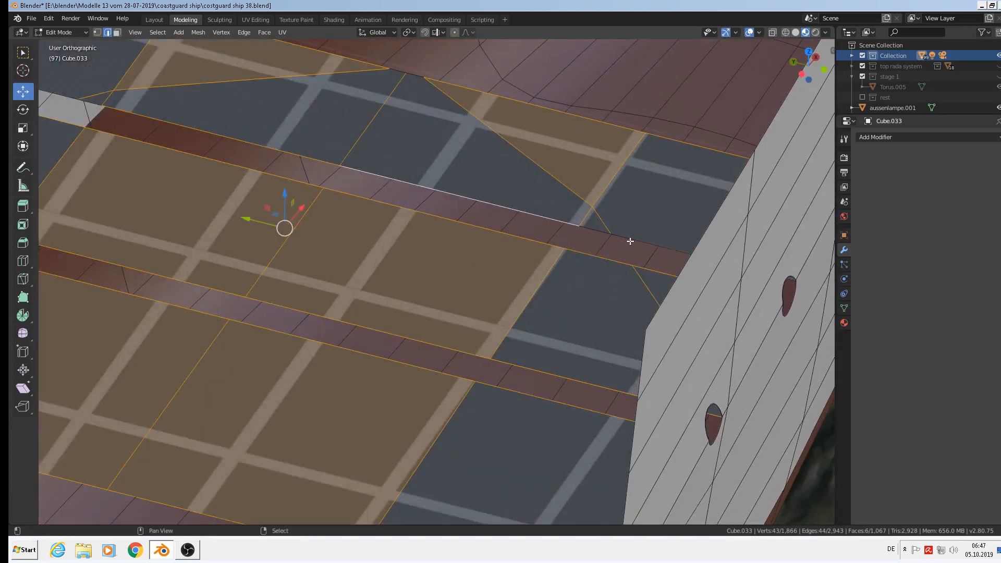
shift+click(596, 230)
shift+click(652, 243)
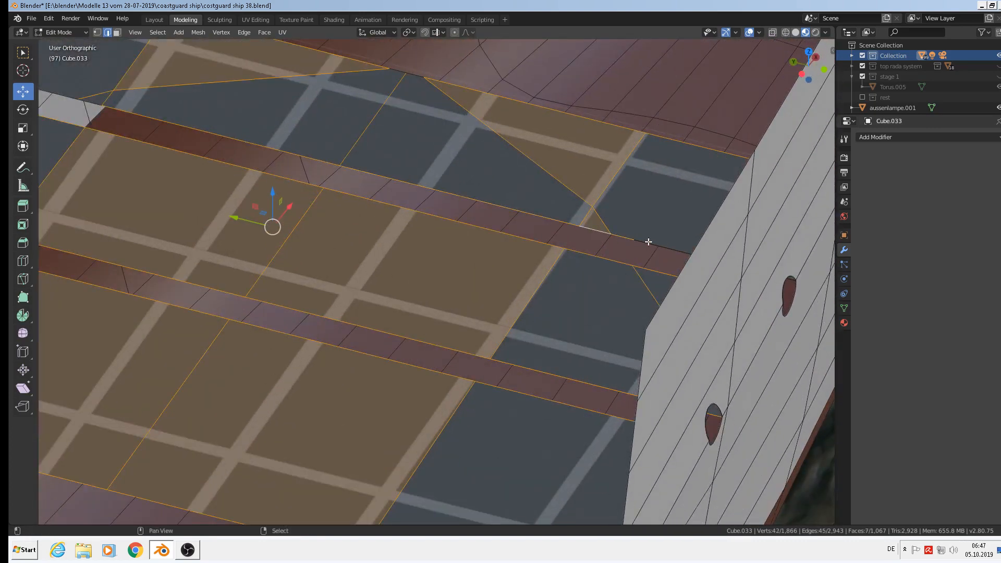
shift+right_click(648, 242)
Step: Add the middle deck panel's remaining starboard edges along the forward slot to the selection
middle_drag(650, 255, 689, 240)
scroll(688, 241, down, 3)
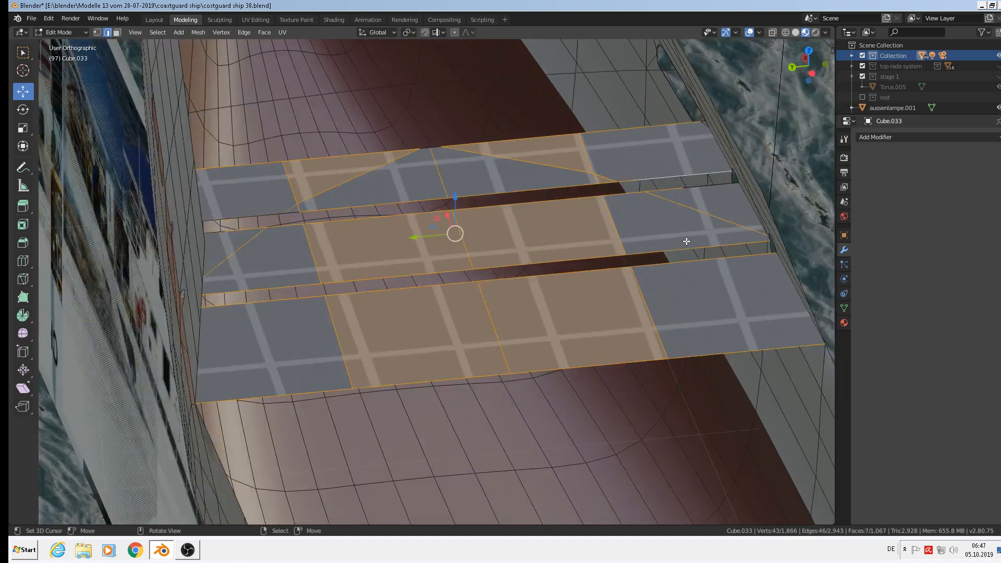
shift+click(705, 186)
shift+click(699, 187)
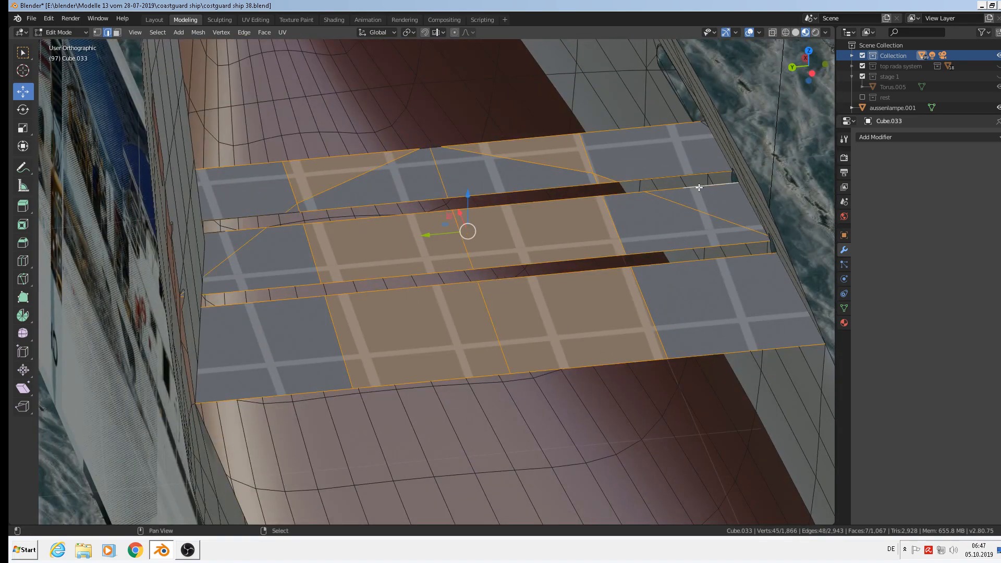
Step: Add the forward deck panel's remaining port-side edges to the selection and delete all selected deck edges
scroll(571, 244, down, 2)
middle_drag(475, 265, 448, 251)
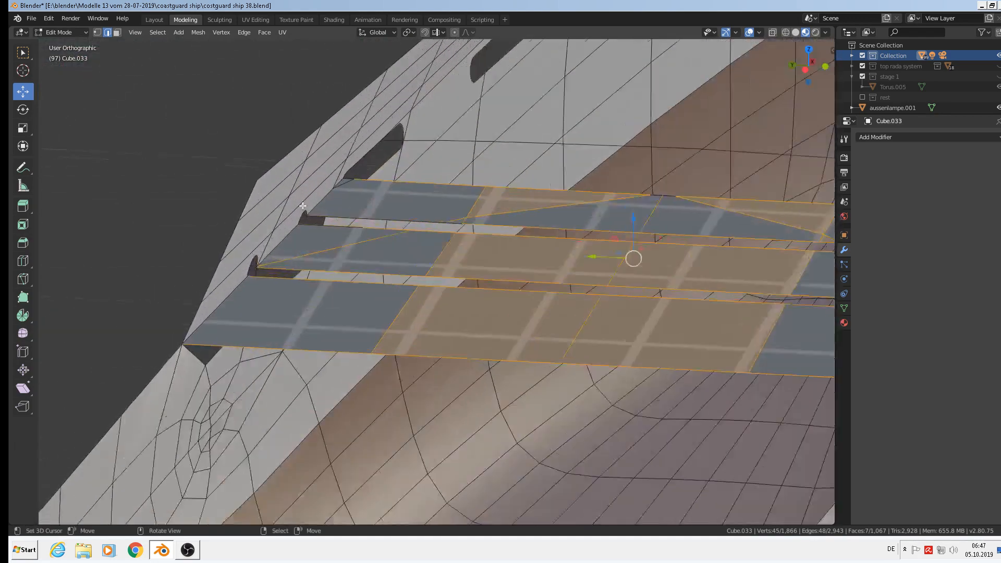
scroll(365, 222, up, 5)
shift+click(364, 222)
shift+click(364, 222)
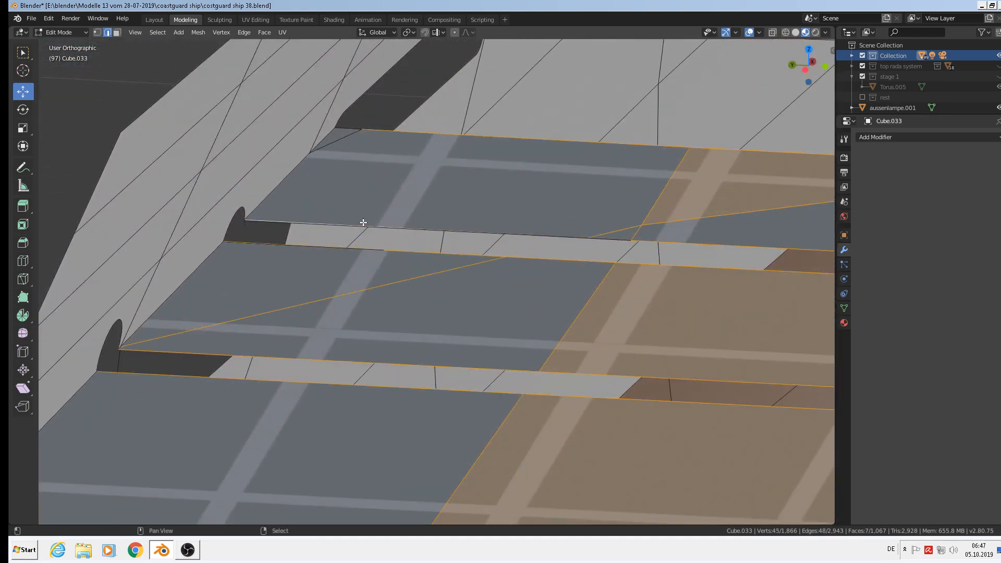
shift+click(362, 224)
shift+click(362, 223)
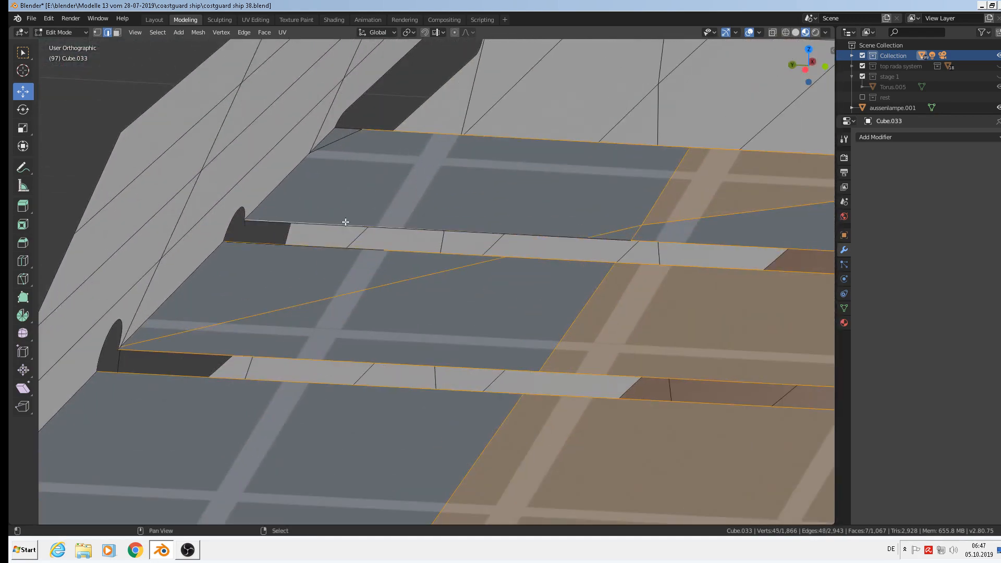
shift+click(328, 141)
scroll(330, 195, down, 3)
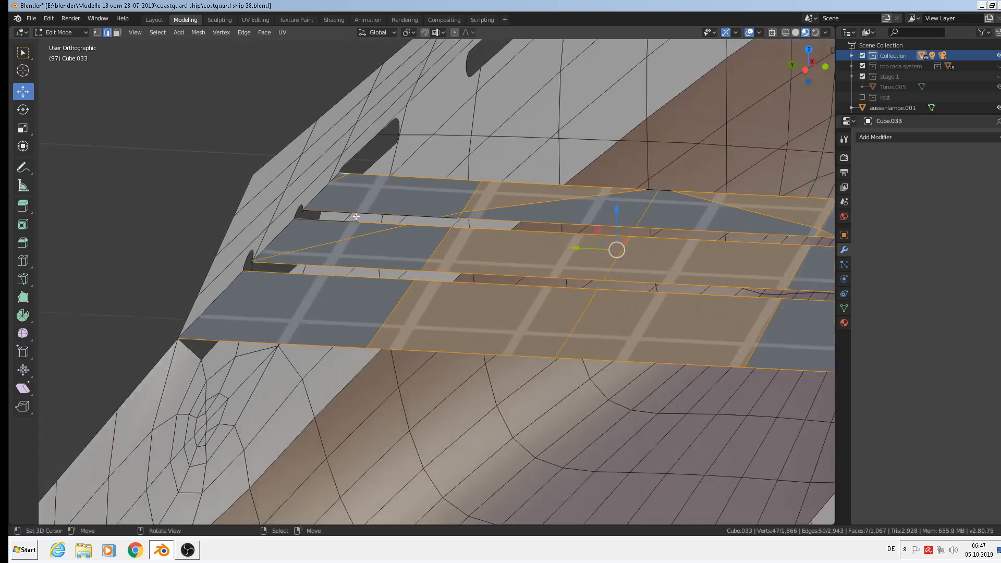
scroll(355, 216, down, 5)
middle_drag(355, 215, 451, 244)
key(x)
click(461, 228)
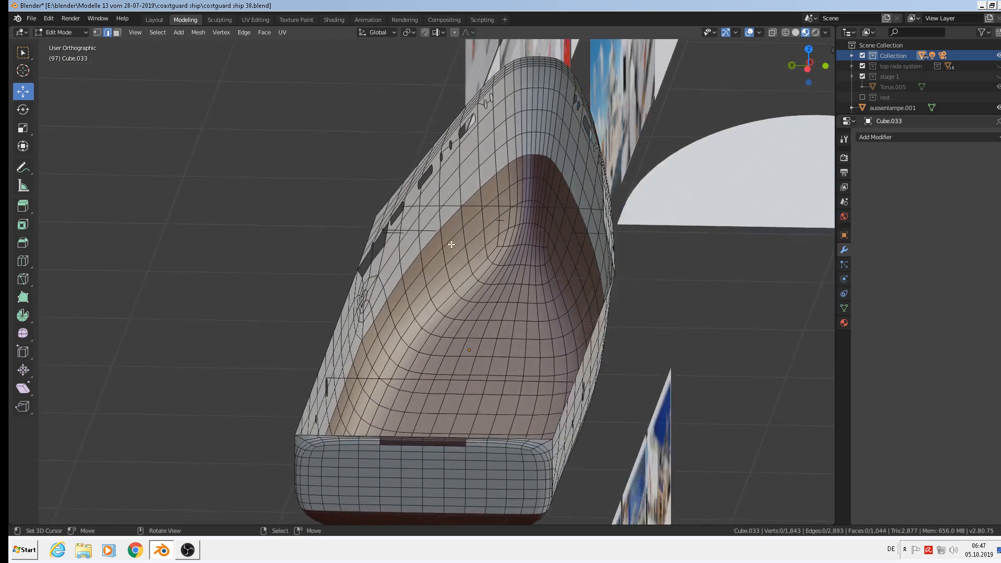
Step: Select the single leftover edge spanning the aft hull and delete it
click(393, 380)
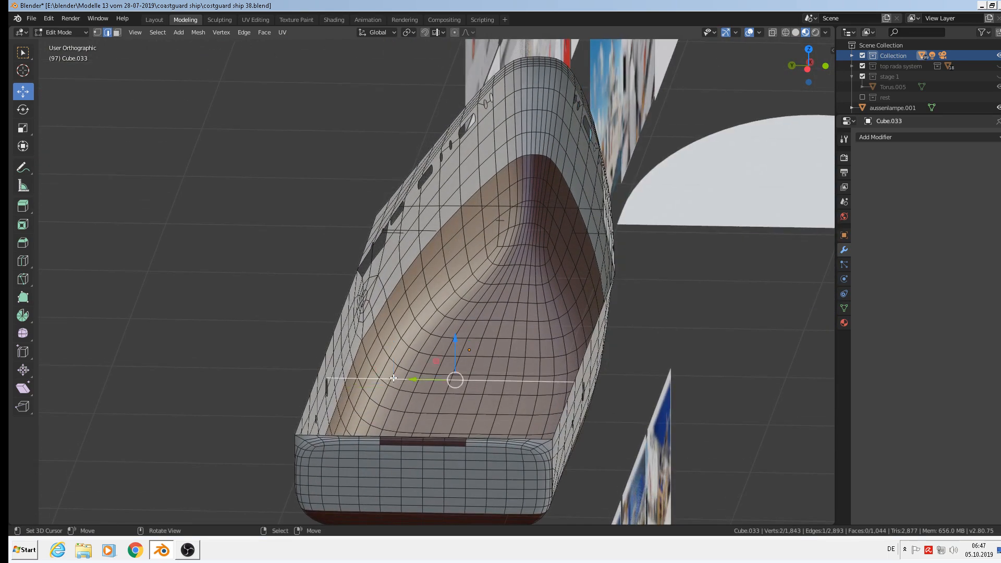
key(x)
click(393, 377)
Step: Select the loose leftover deck edges on the port side inside the bow and delete them
scroll(367, 262, up, 5)
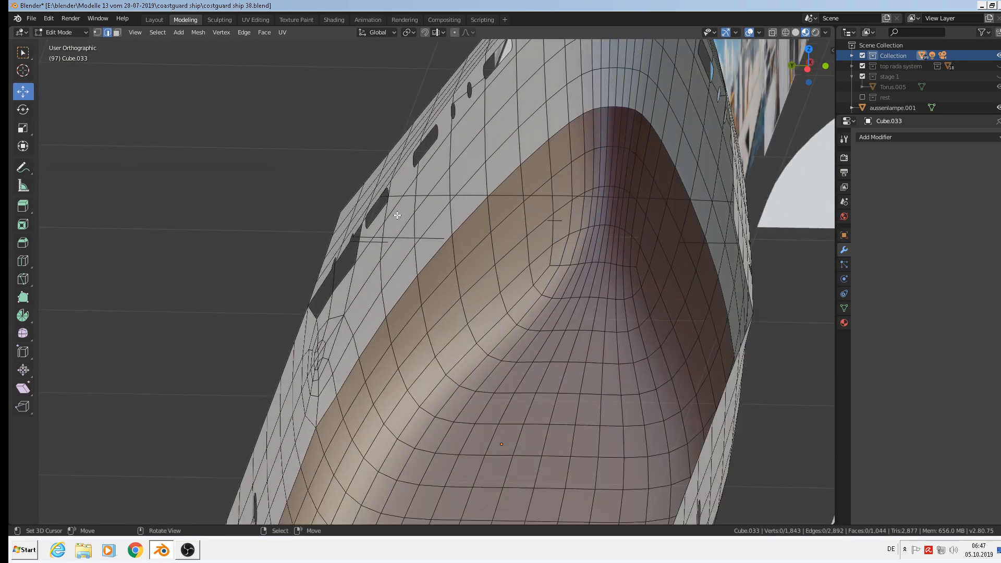
click(368, 261)
shift+click(409, 245)
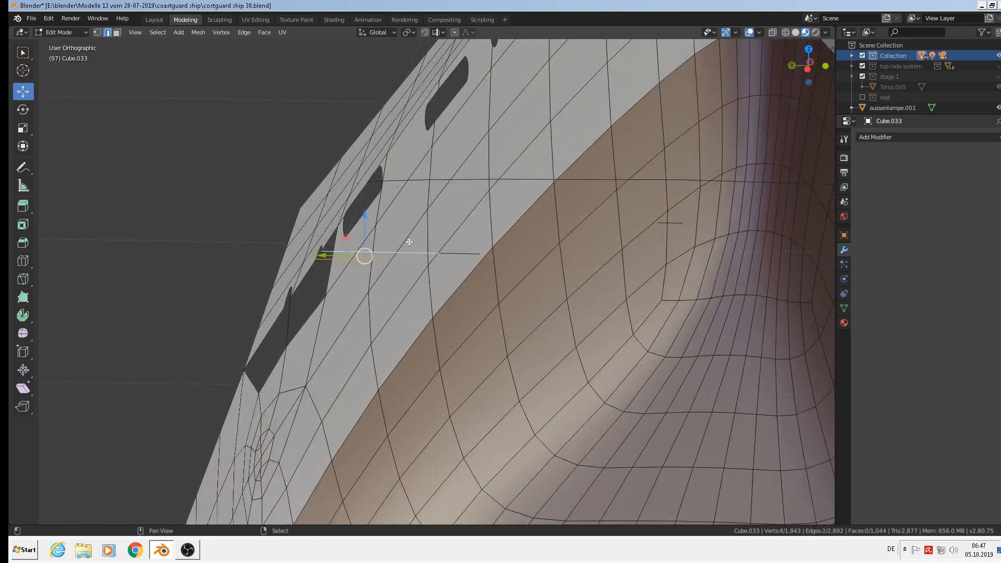
shift+click(478, 180)
shift+click(416, 178)
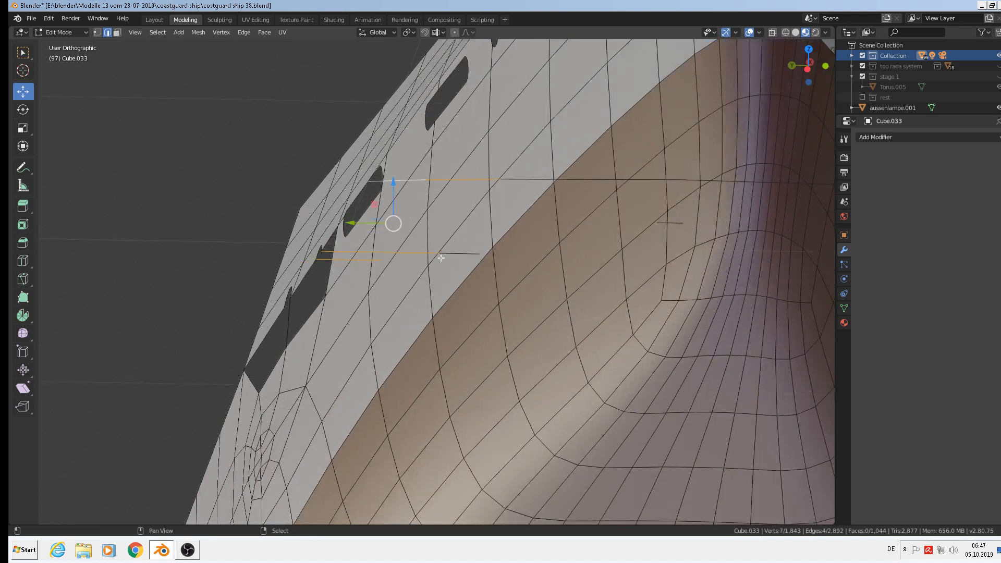
shift+click(465, 253)
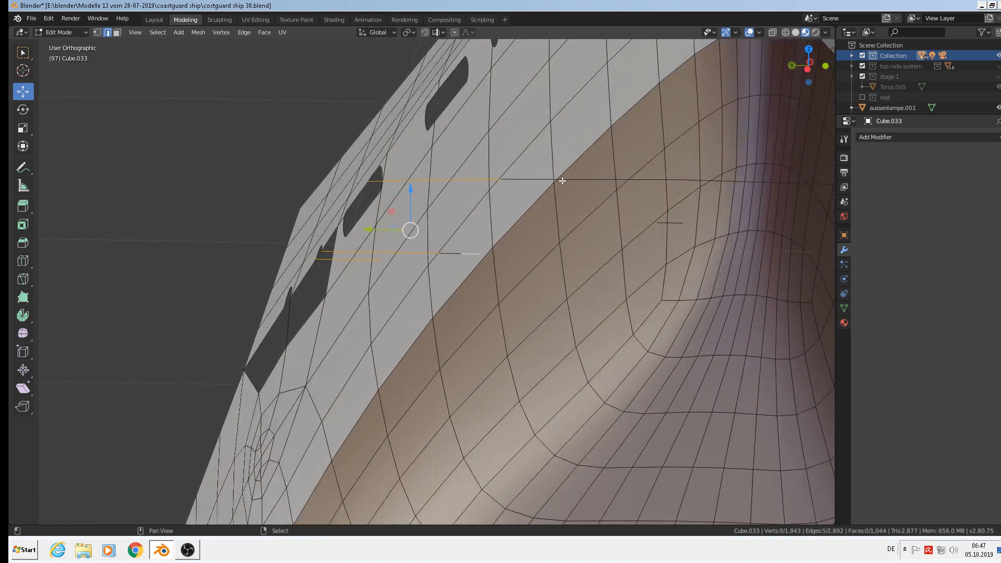
shift+click(457, 255)
shift+click(680, 222)
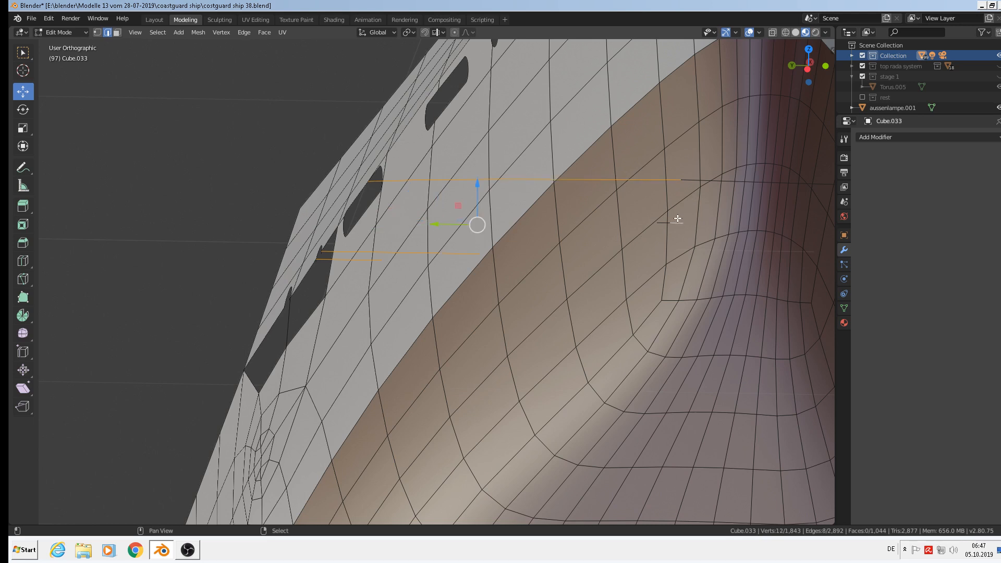
shift+click(687, 179)
shift+middle_drag(669, 223, 327, 242)
key(x)
click(491, 211)
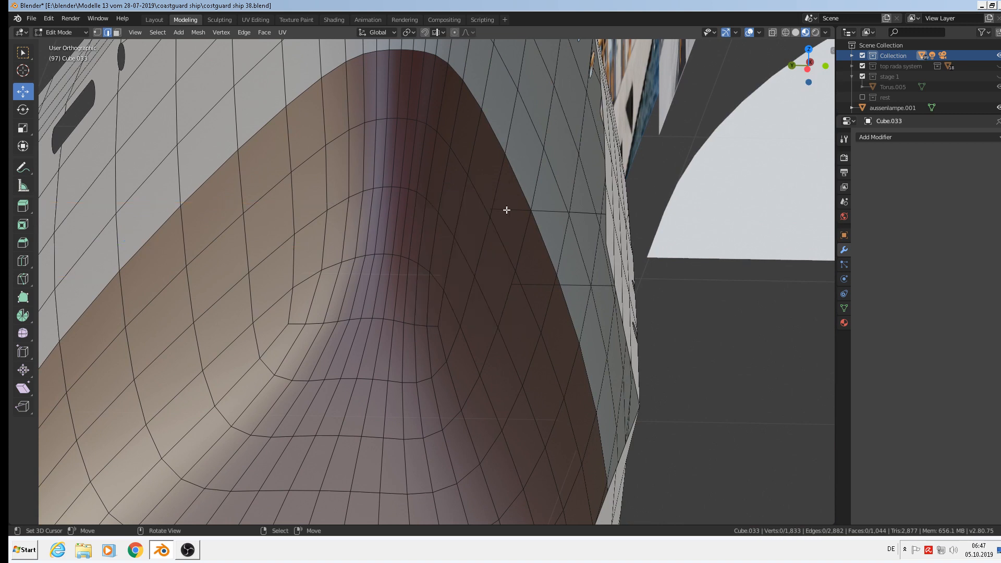
Step: Select the three loose leftover edges on the starboard side inside the bow, delete them, and leave edit mode
click(515, 210)
shift+click(588, 214)
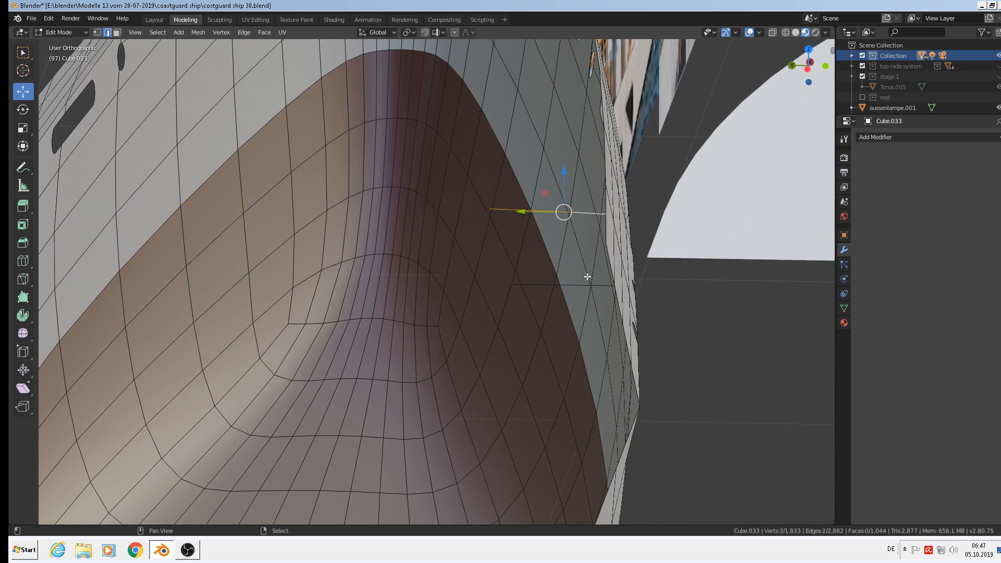
shift+click(571, 284)
shift+click(550, 285)
shift+click(550, 285)
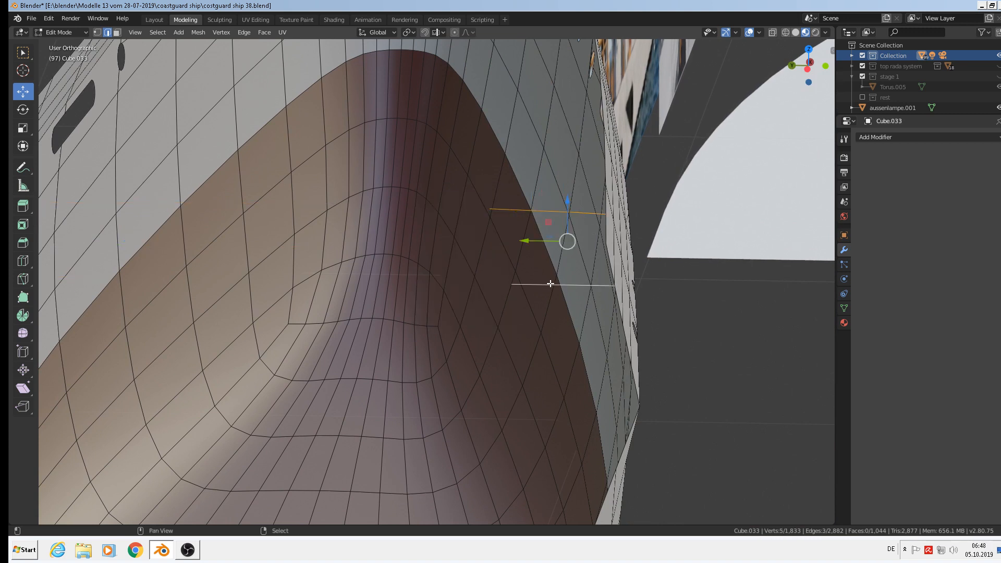
key(x)
click(551, 284)
scroll(547, 285, down, 8)
key(Tab)
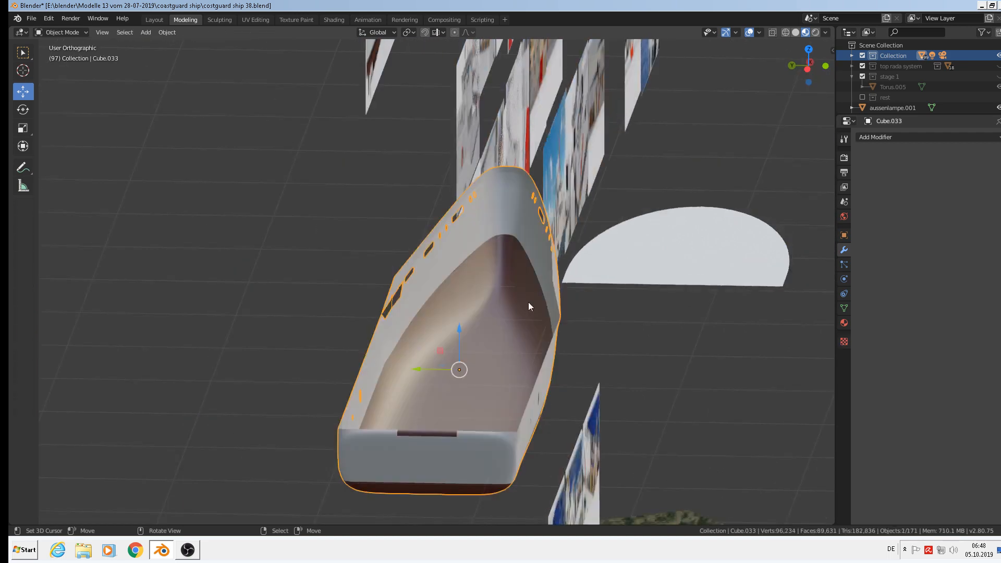
Step: Examine the hull's slanted side opening, portholes and emptied interior from the side and from astern for remaining stray edges
middle_drag(528, 302, 436, 315)
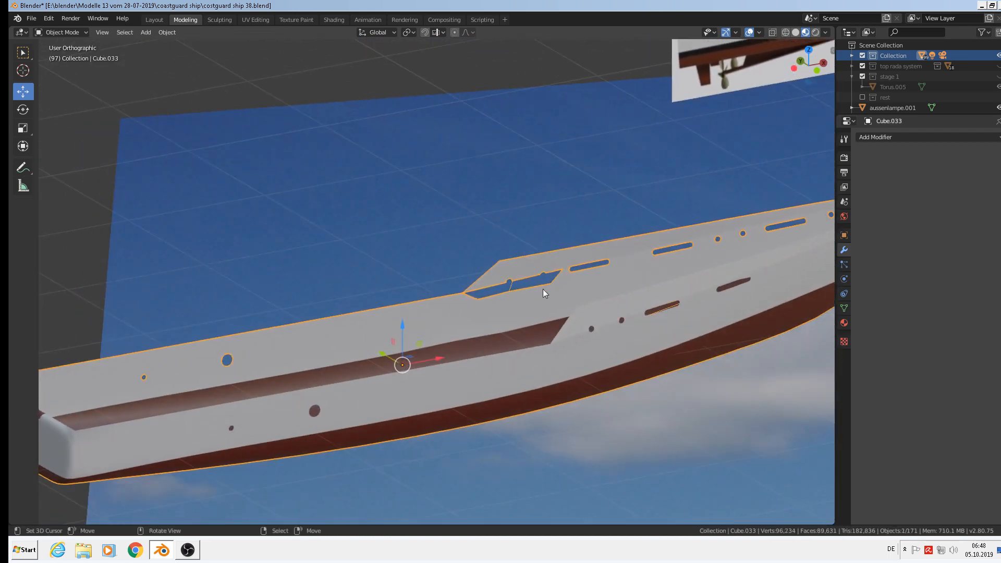
scroll(543, 290, up, 5)
scroll(536, 297, up, 4)
key(Tab)
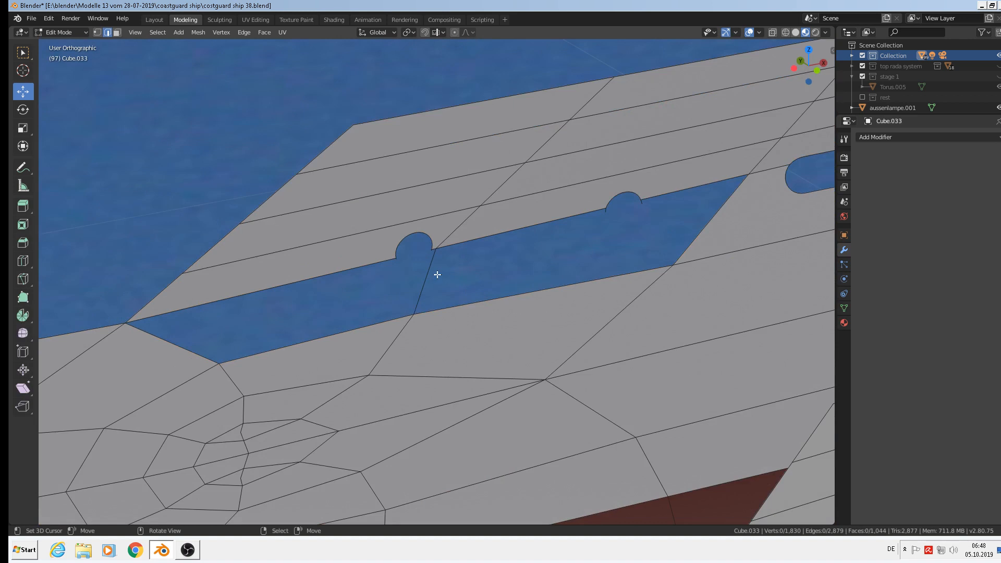
scroll(437, 274, down, 10)
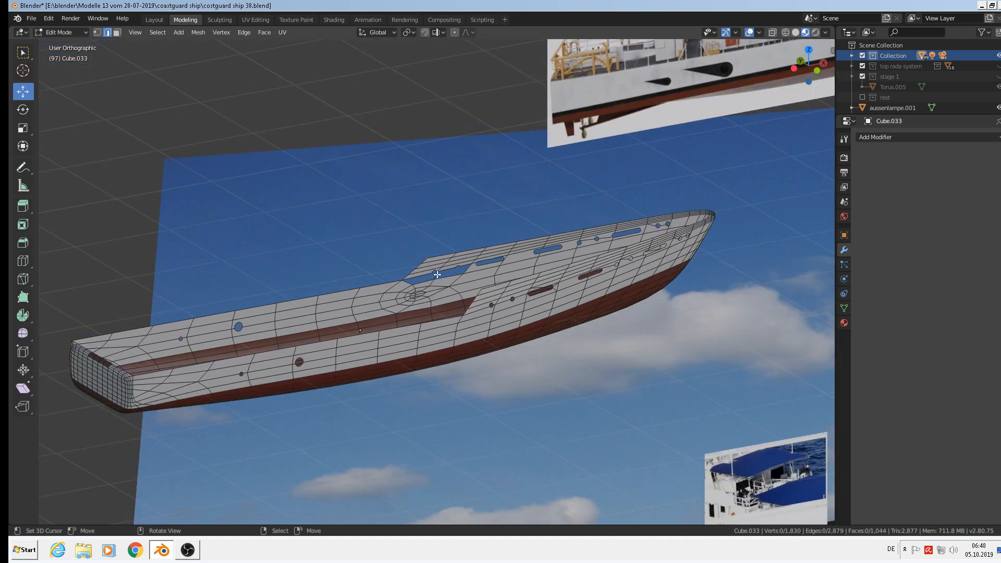
middle_drag(437, 275, 525, 283)
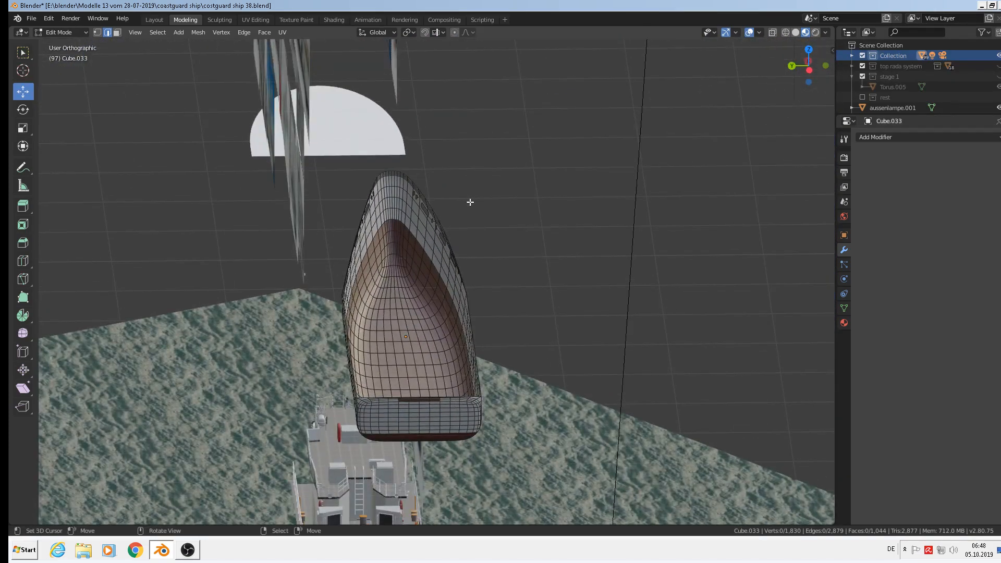
middle_drag(470, 202, 345, 257)
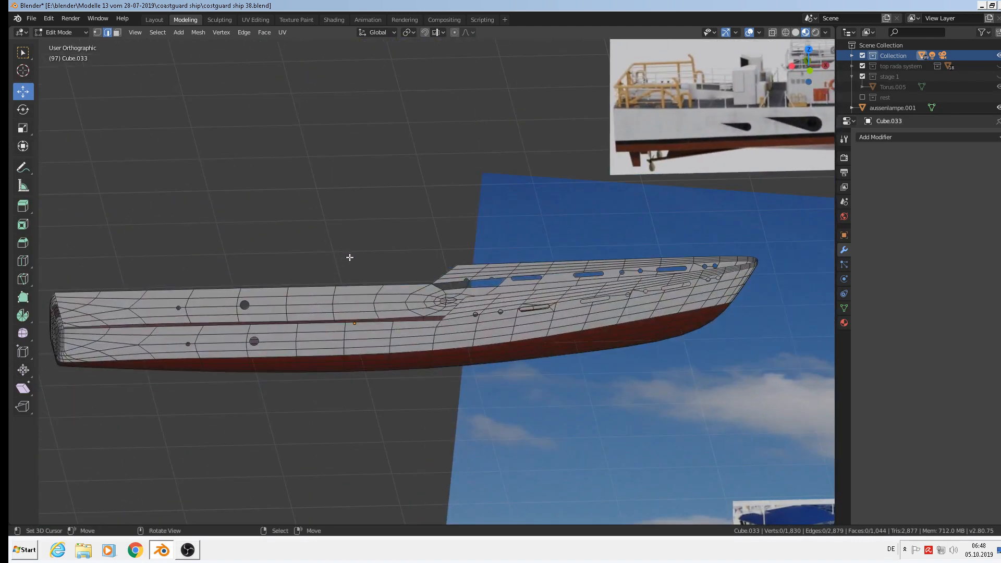
key(Tab)
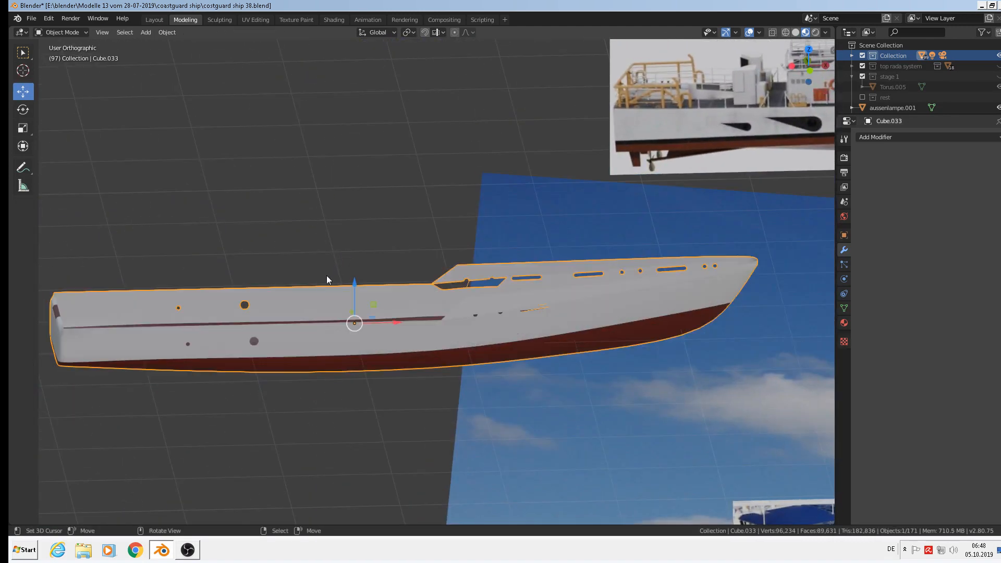
Step: Duplicate the hull and move the copy -1.33 m along Z and 9.88 m along Y, away from the reference images
key(shift+d)
key(Escape)
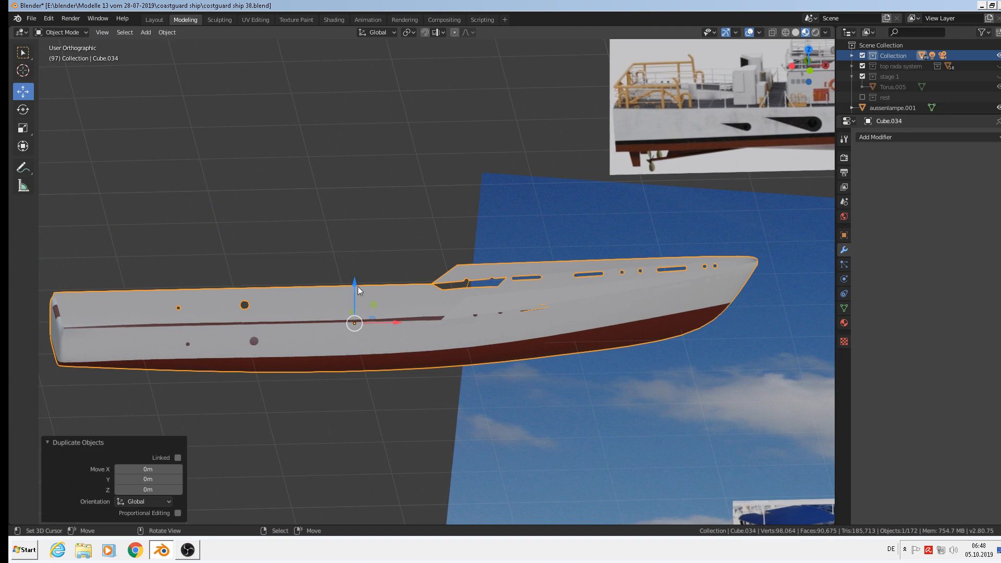
drag(351, 284, 340, 407)
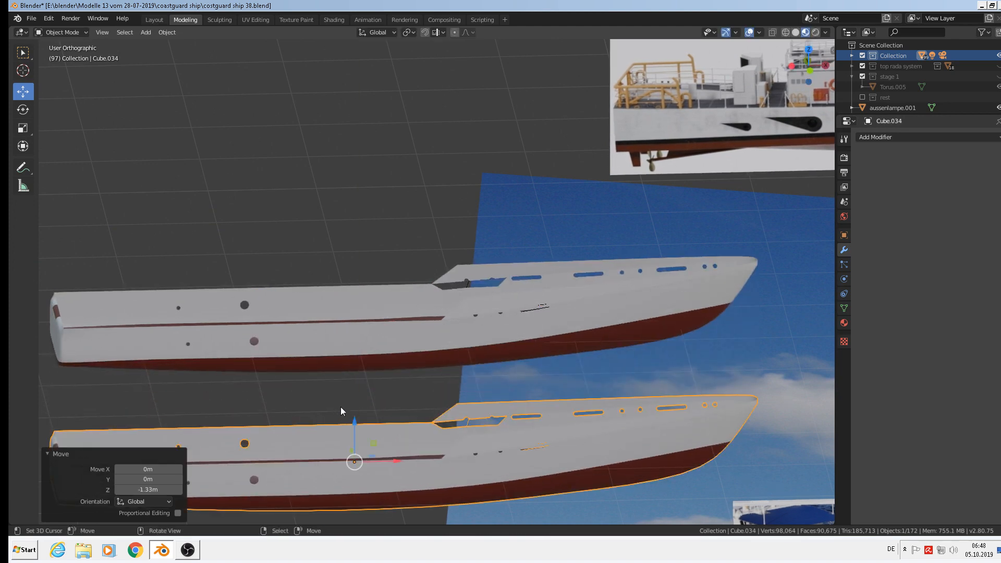
middle_drag(494, 342, 521, 354)
scroll(512, 345, down, 8)
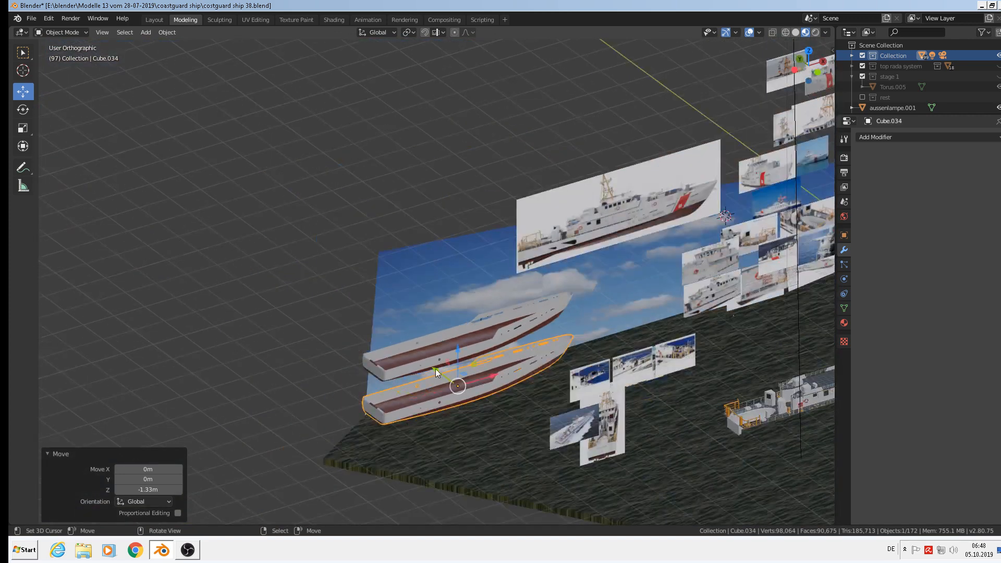
drag(437, 373, 224, 224)
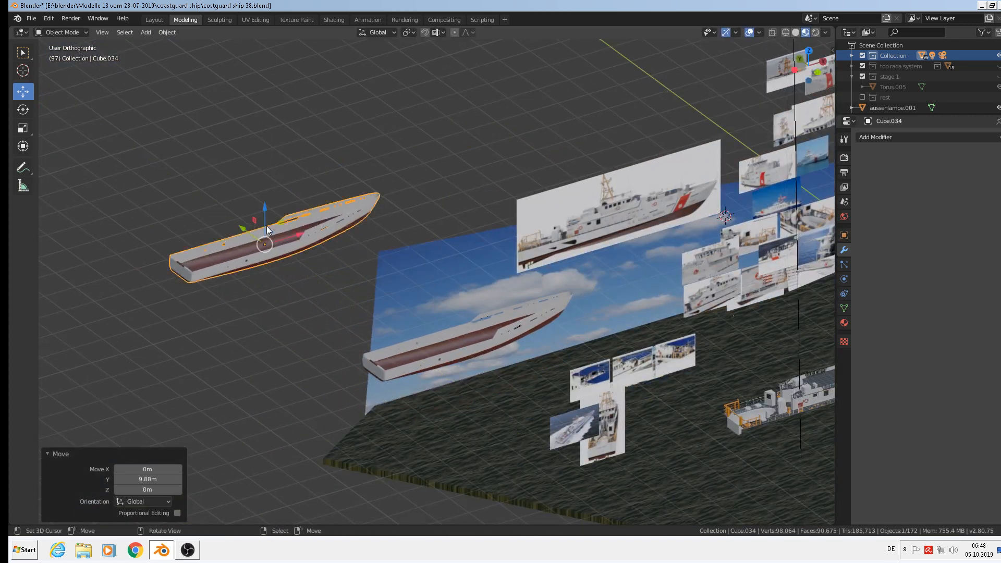
Step: Examine the duplicated hull from above, from the front and from oblique angles
middle_drag(224, 224, 464, 267)
key(KP_7)
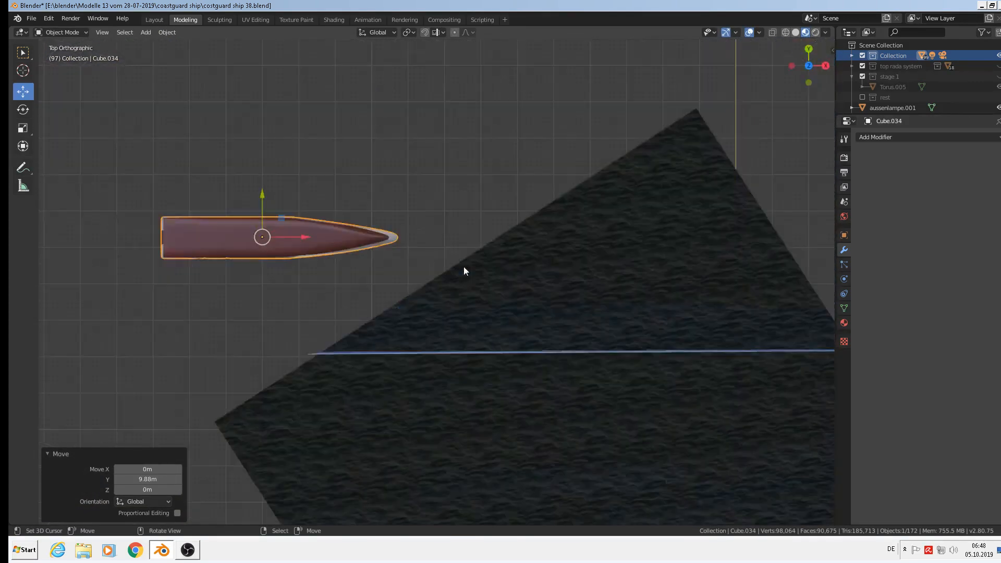
scroll(345, 257, up, 3)
middle_drag(336, 254, 349, 315)
key(KP_1)
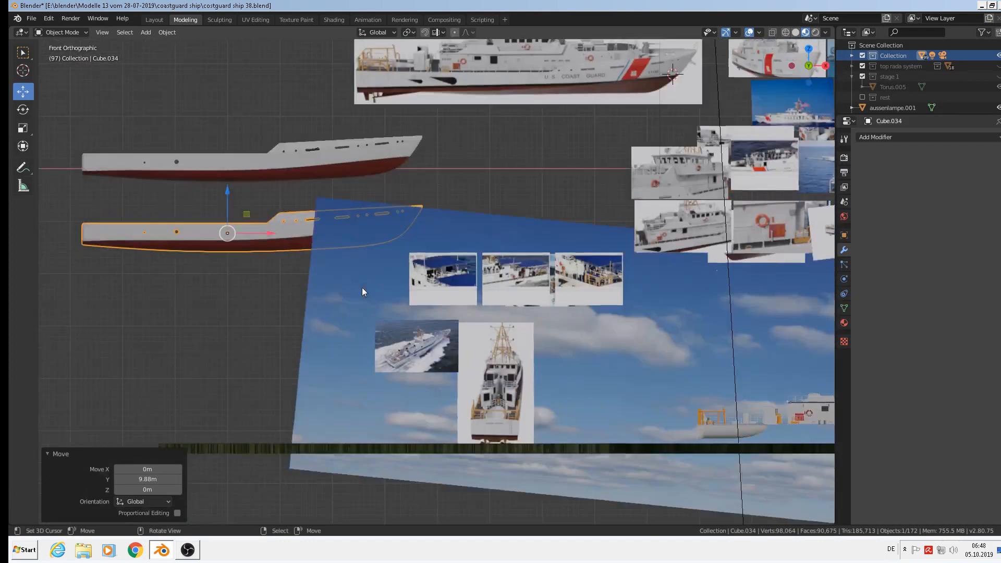
mouse_move(255, 239)
middle_down()
mouse_move(285, 308)
mouse_move(265, 238)
middle_up()
key(KP_7)
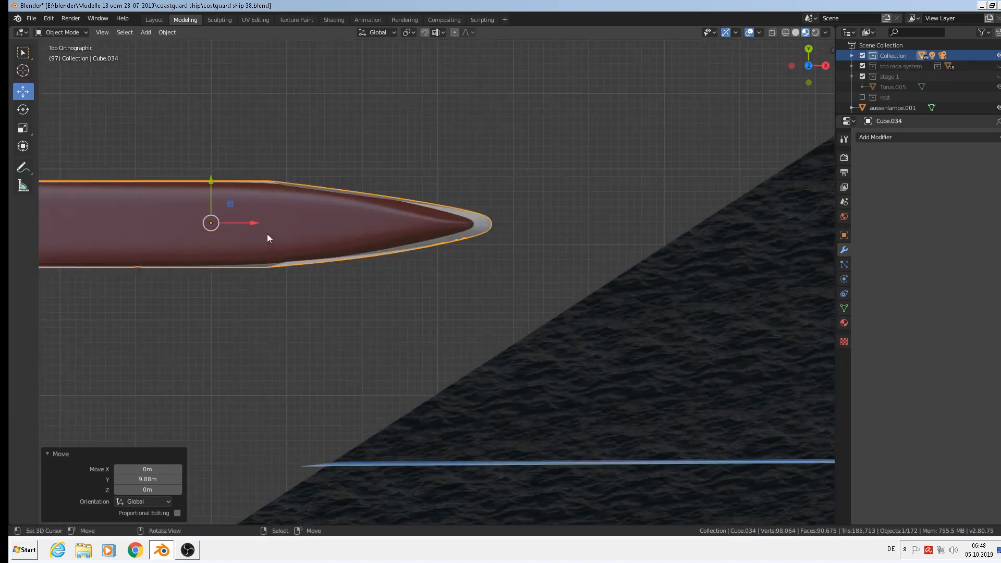
middle_drag(533, 235, 702, 165)
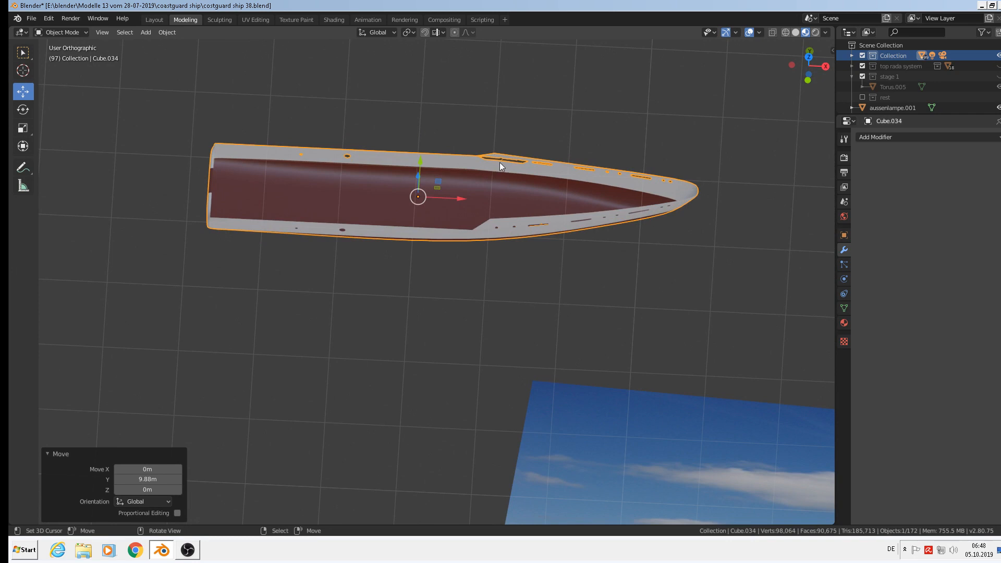
Step: Edit the hull copy from above in vertex mode with X-ray on, and box-select the vertices of its port half
key(KP_7)
scroll(647, 172, up, 2)
key(Tab)
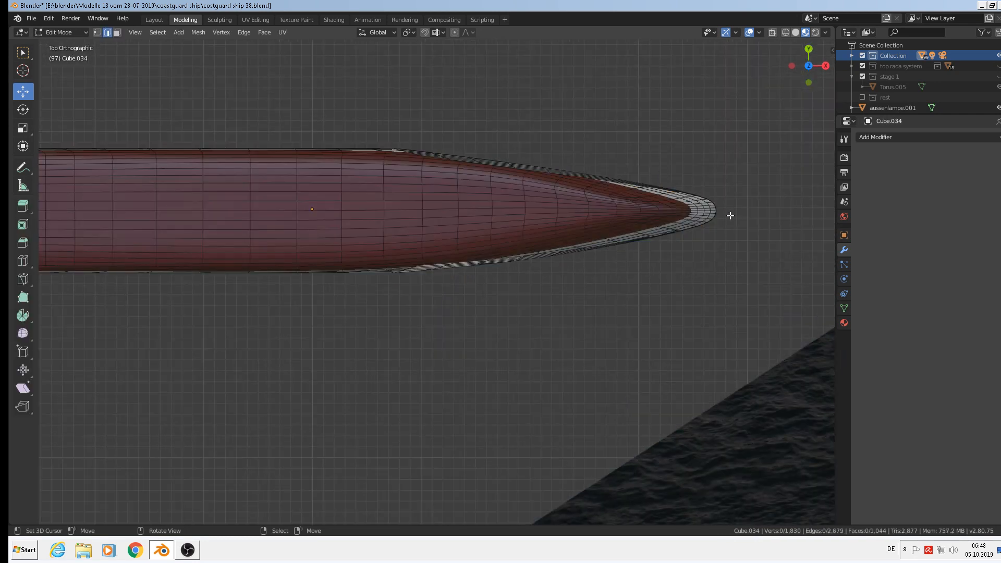
shift+middle_drag(730, 215, 819, 241)
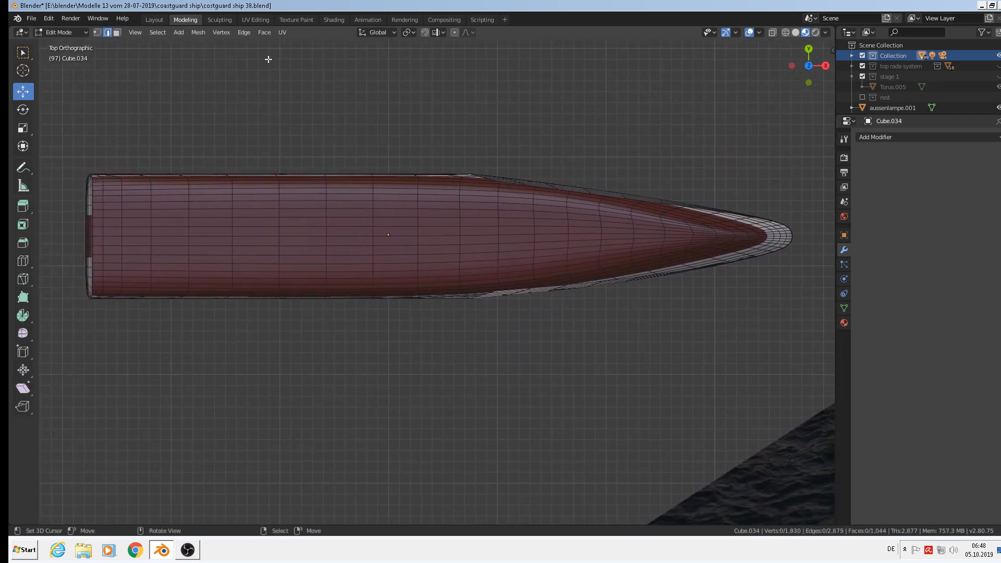
click(98, 32)
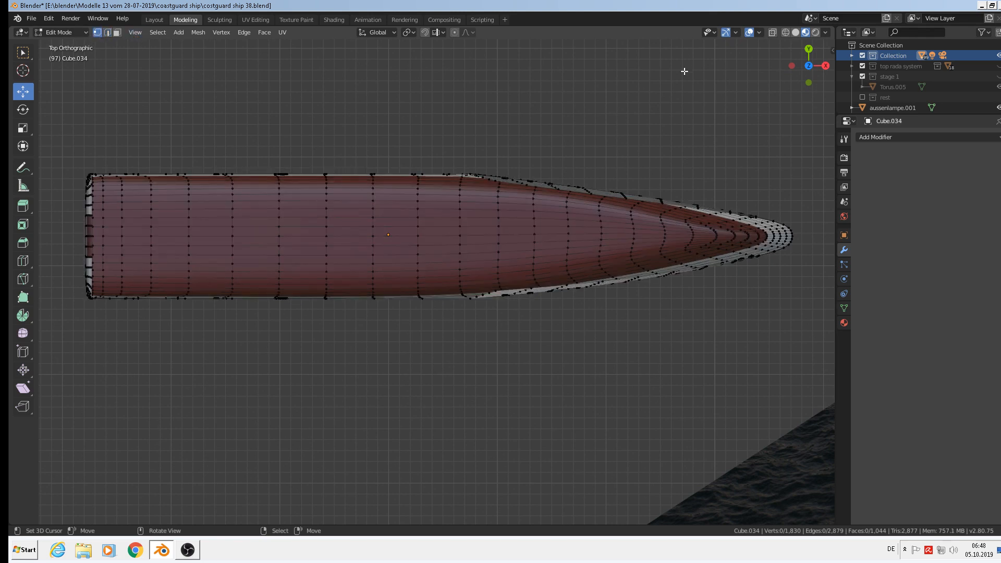
click(772, 34)
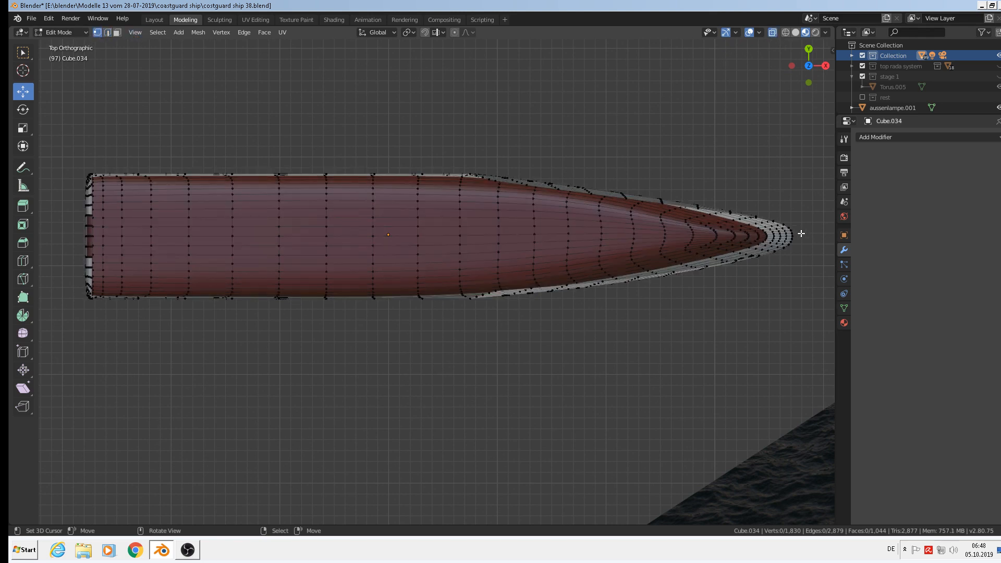
key(b)
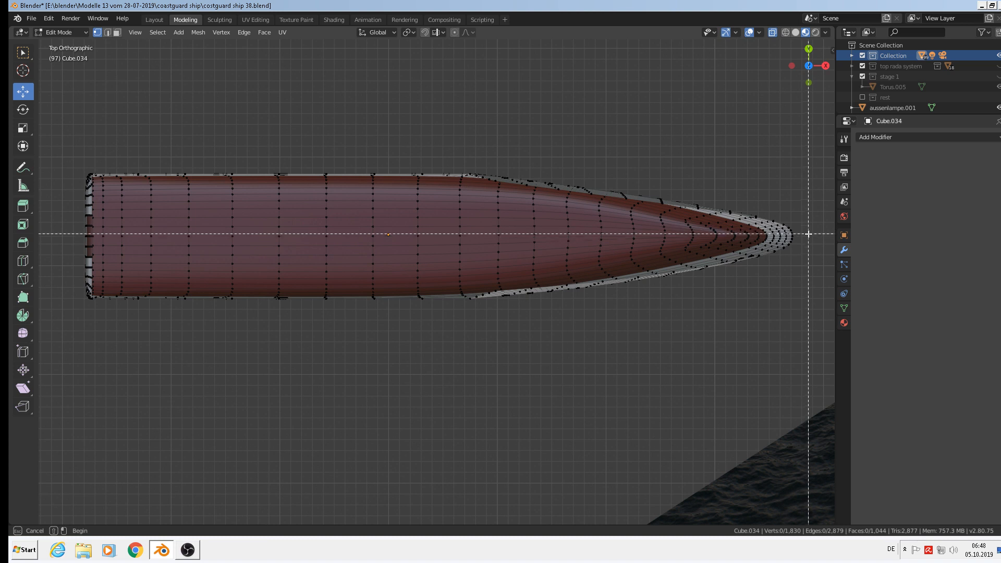
drag(809, 233, 41, 107)
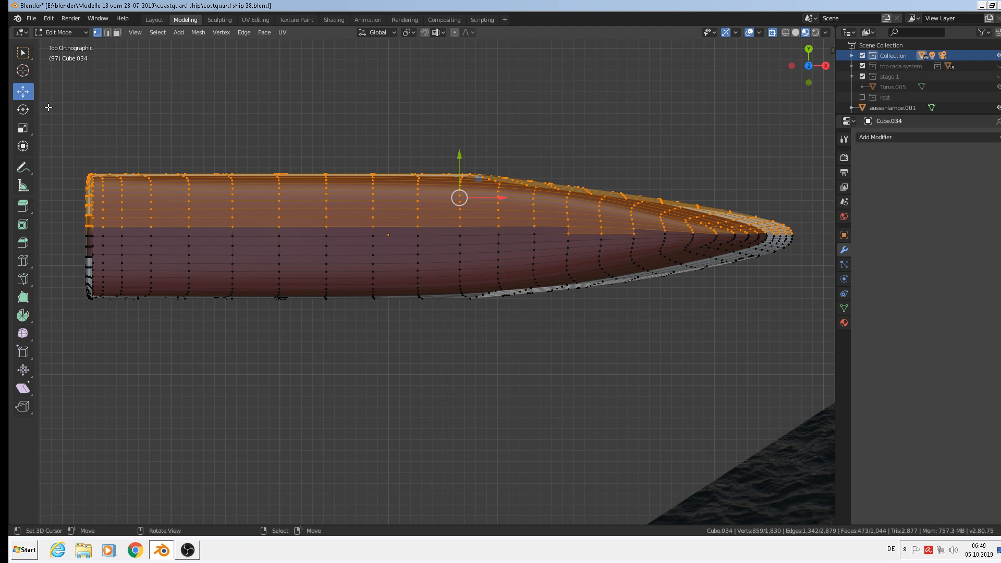
Step: Remove the three centreline vertices on the forward hull bottom from the port-half selection
scroll(692, 294, up, 3)
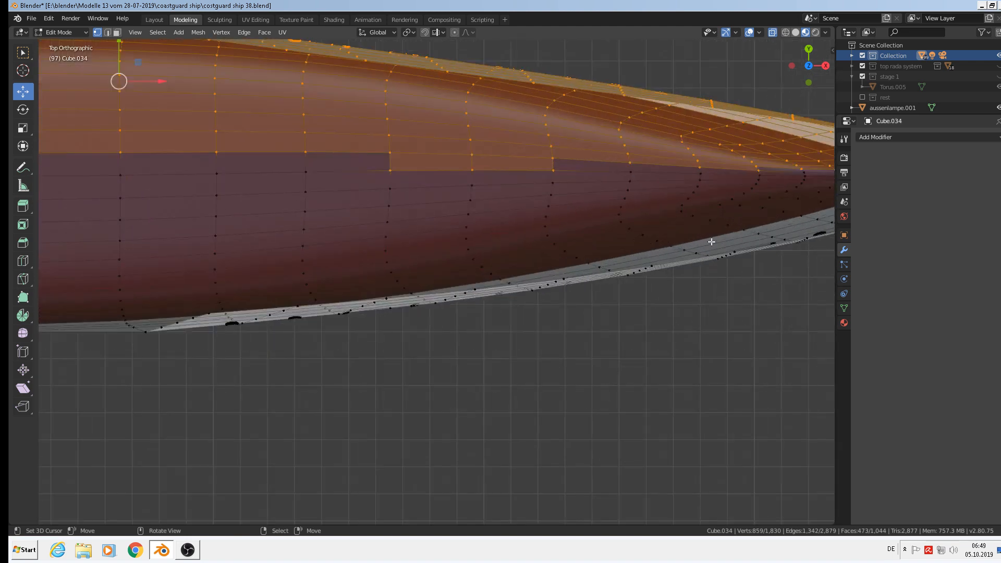
shift+middle_drag(618, 222, 457, 303)
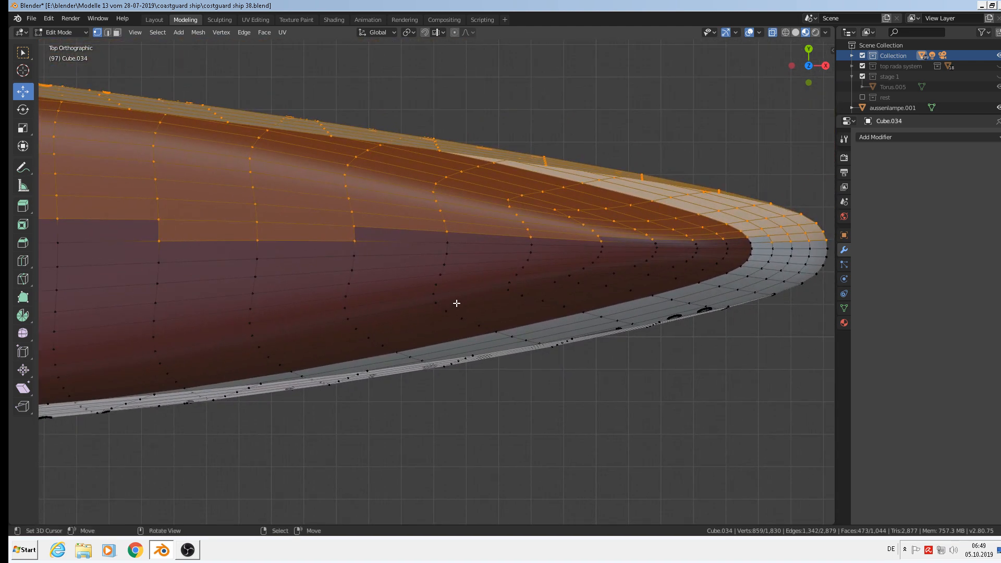
scroll(215, 240, up, 2)
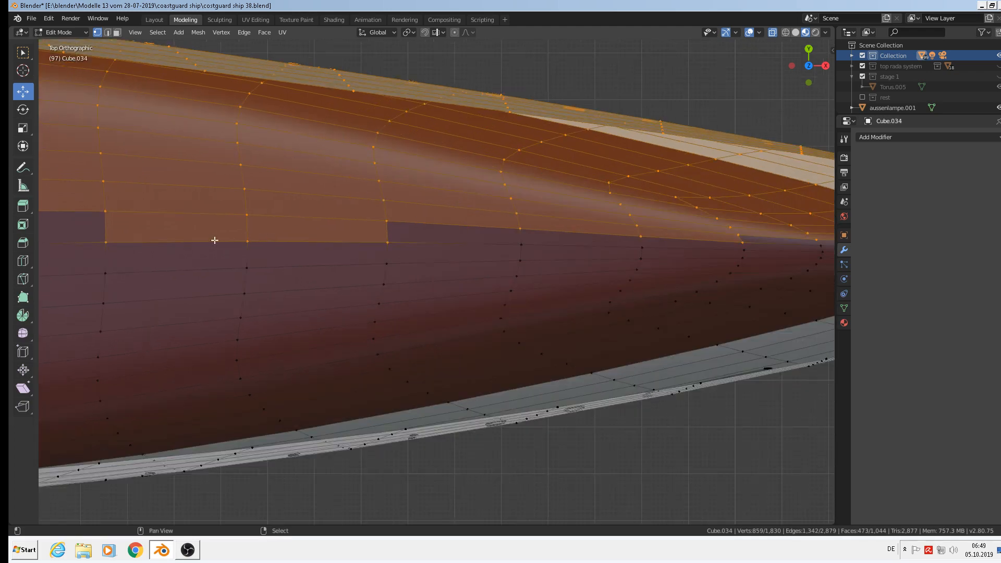
shift+click(118, 239)
shift+click(236, 239)
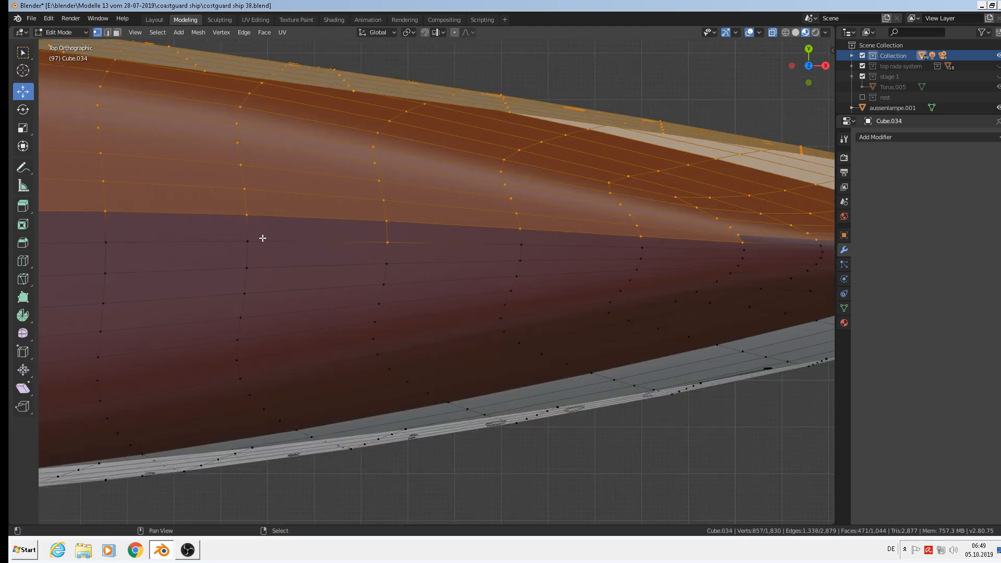
shift+click(383, 240)
Step: Add the missed vertices in the row just port of the centreline near the bow to the selection
shift+middle_drag(599, 255, 380, 251)
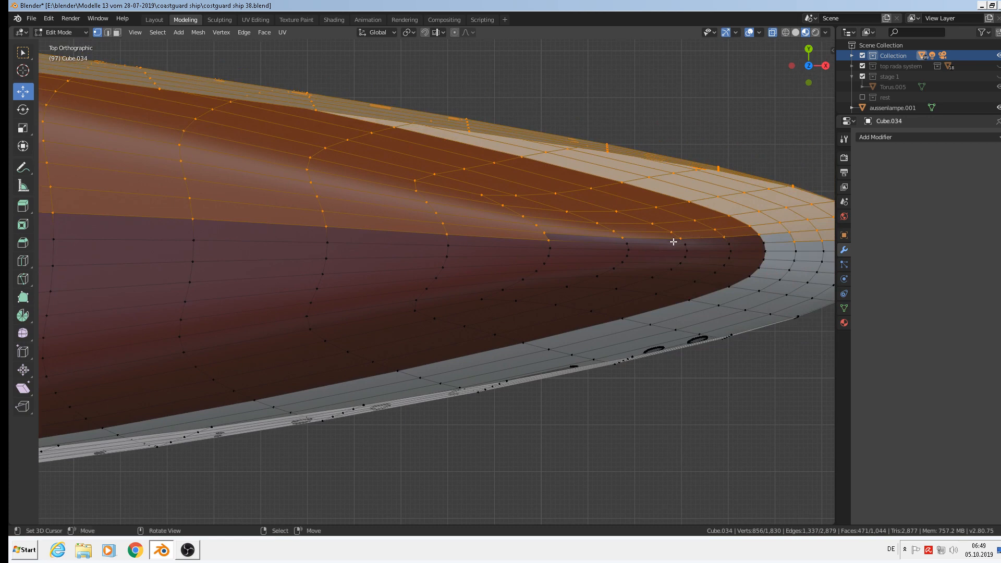
scroll(673, 241, up, 2)
shift+click(579, 243)
shift+click(722, 248)
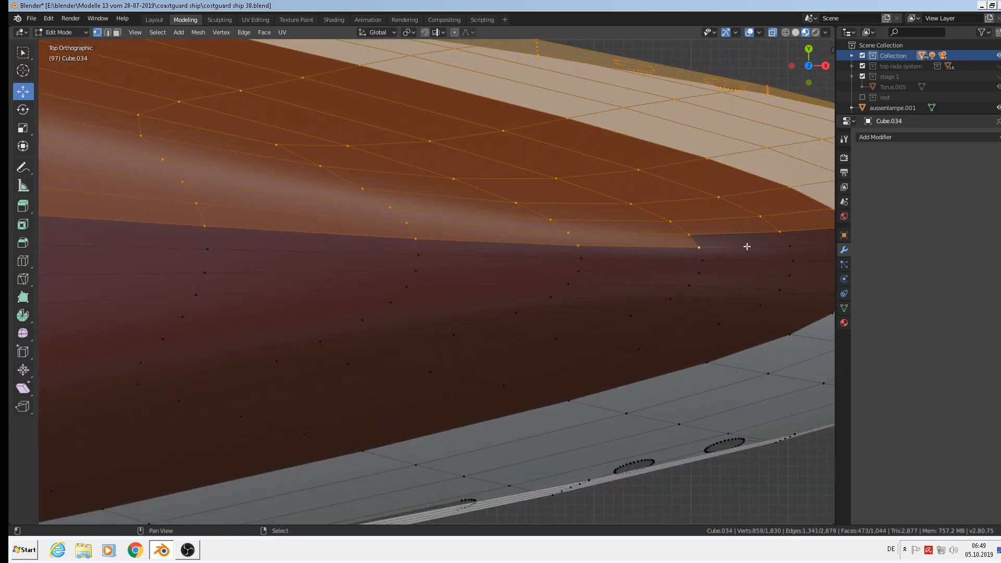
shift+click(788, 246)
shift+middle_drag(787, 246, 374, 217)
shift+click(458, 208)
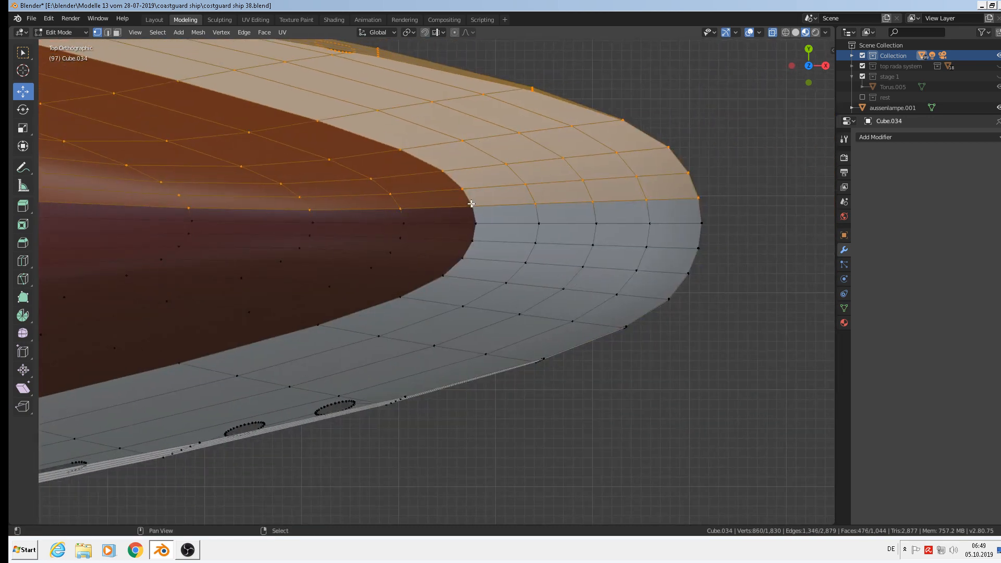
Step: Delete the selected port-half vertices of the hull copy, keeping the centreline and starboard half
scroll(415, 253, down, 3)
scroll(415, 253, up, 1)
scroll(414, 253, up, 2)
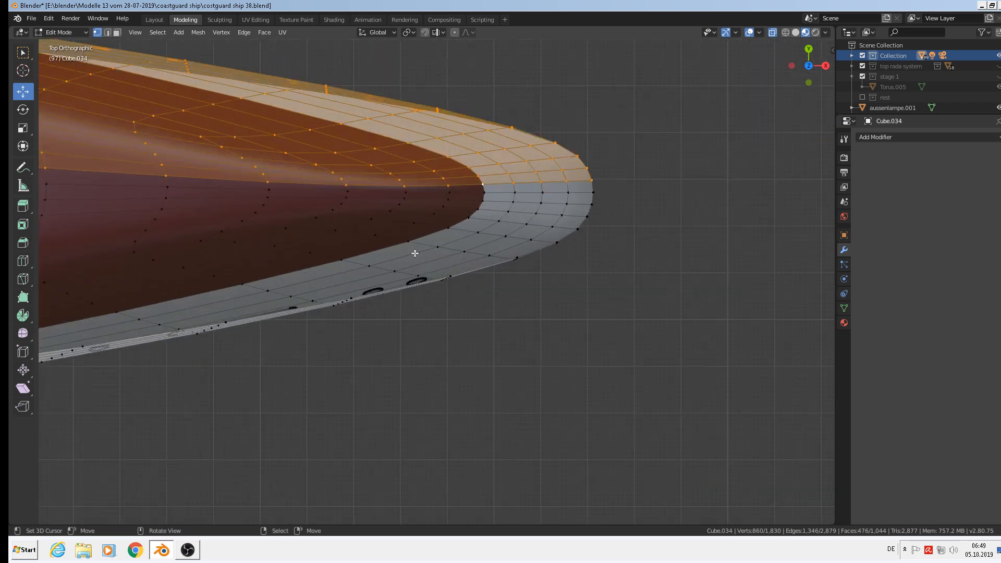
scroll(414, 253, down, 12)
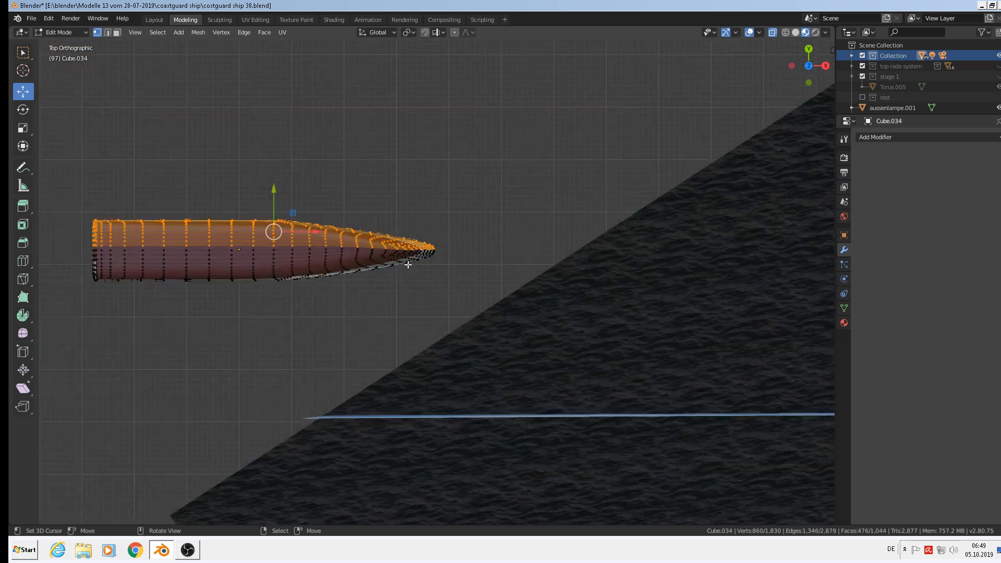
shift+middle_drag(345, 302, 520, 304)
scroll(359, 269, up, 3)
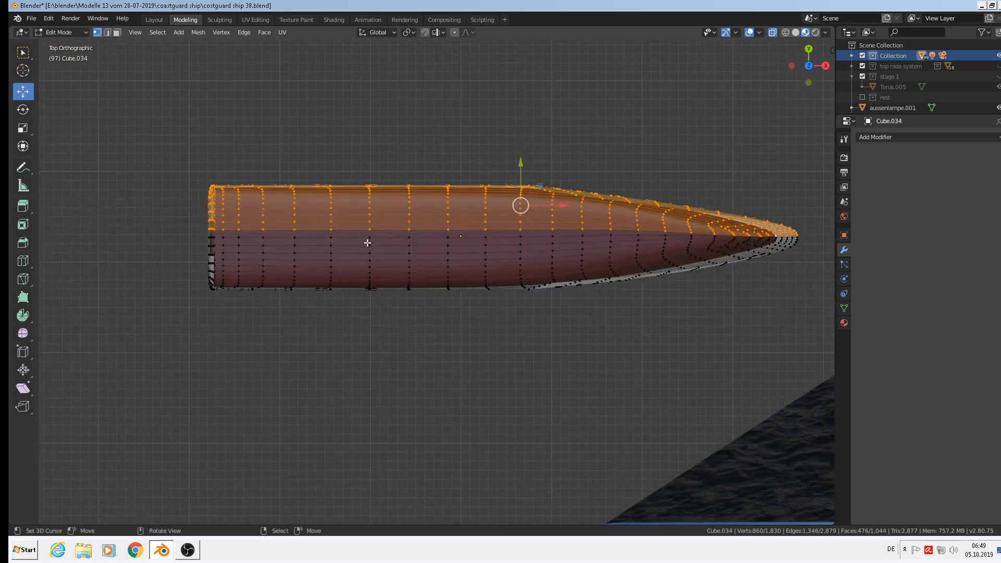
key(x)
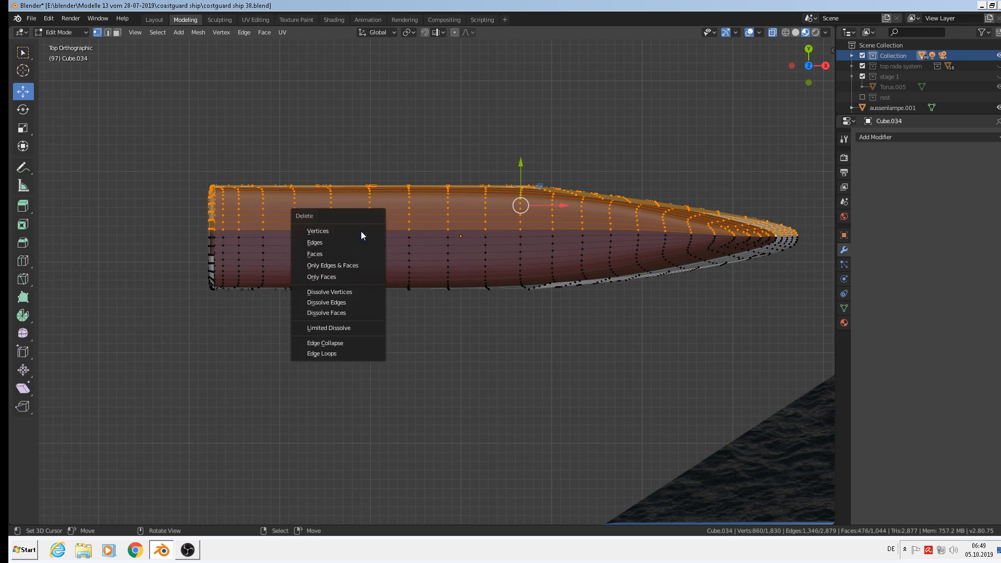
click(361, 230)
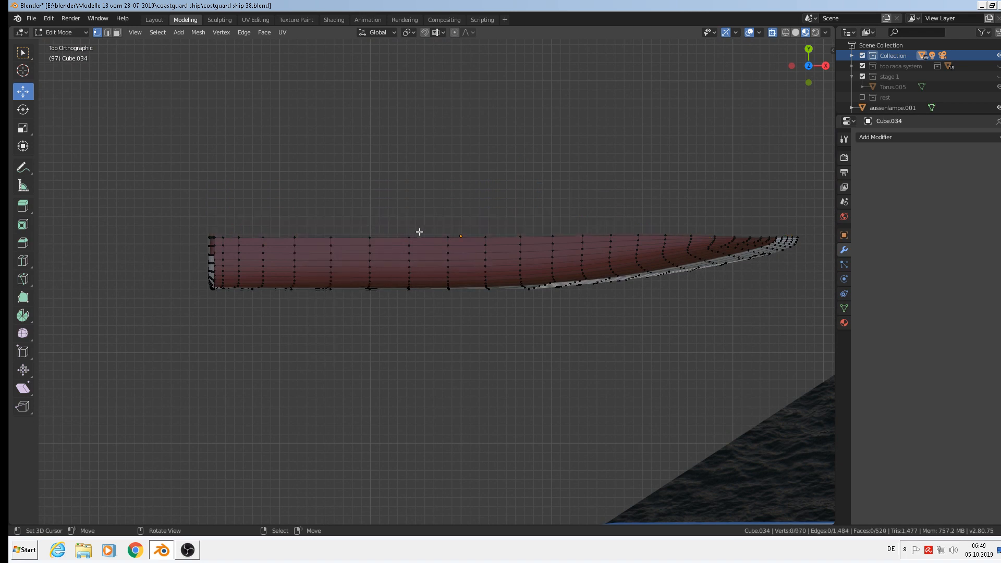
Step: Try to snap the amidships centreline vertex of the half hull with Selection to Active
key(a)
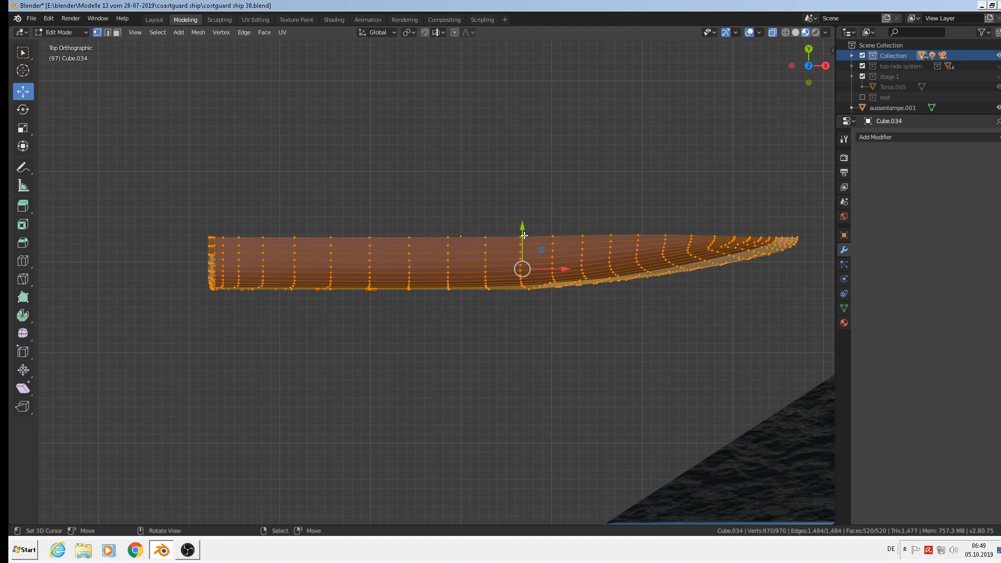
click(486, 237)
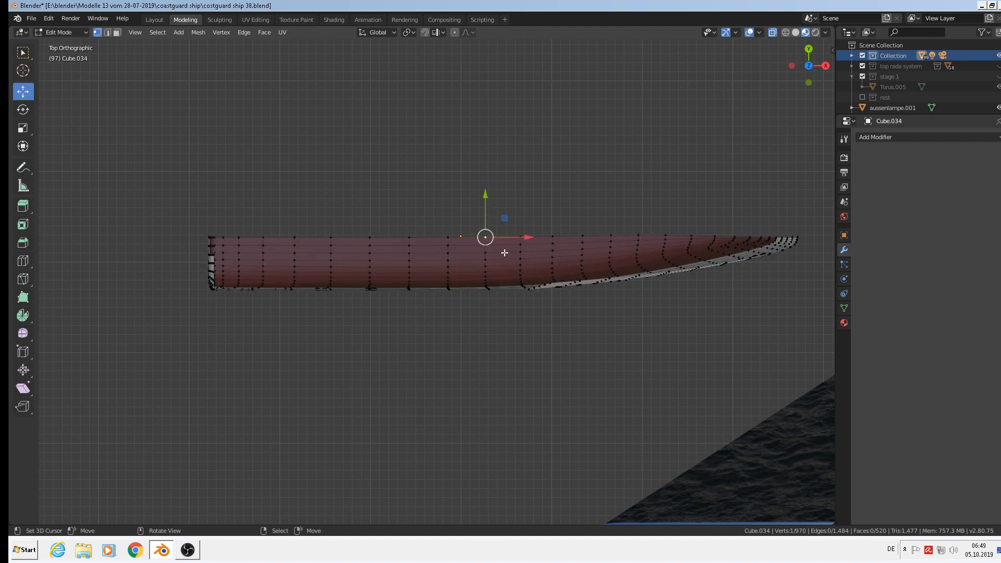
key(a)
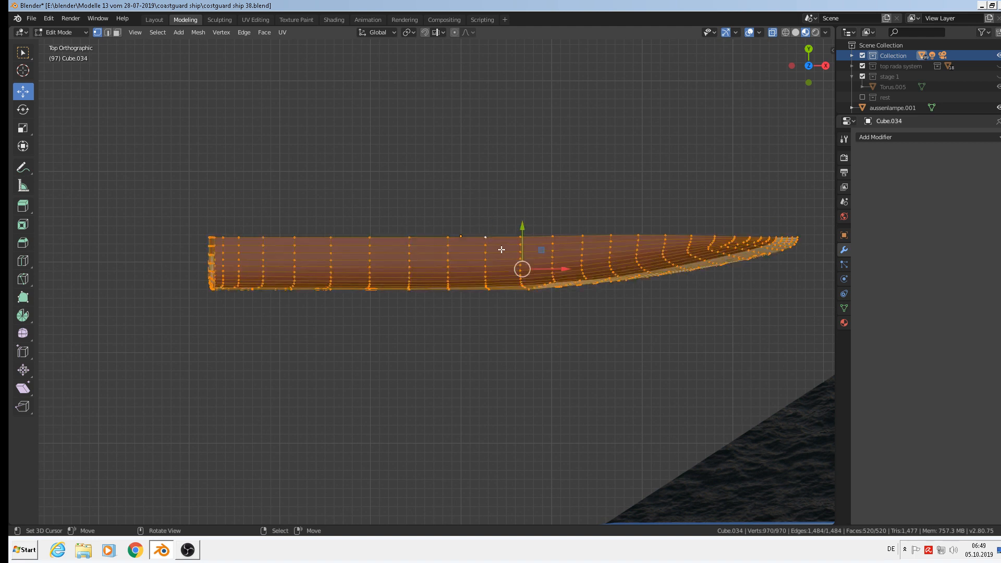
key(alt+a)
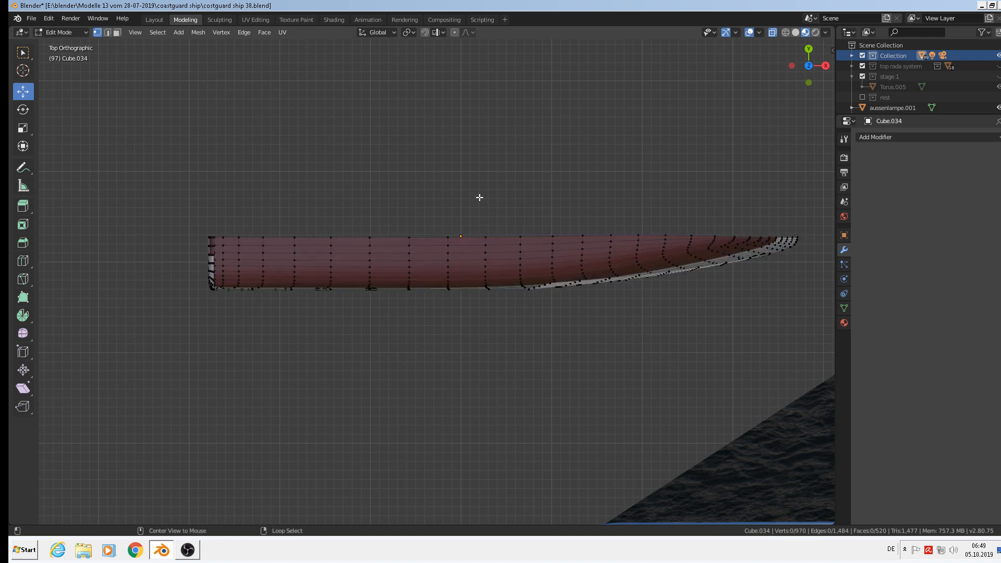
click(478, 233)
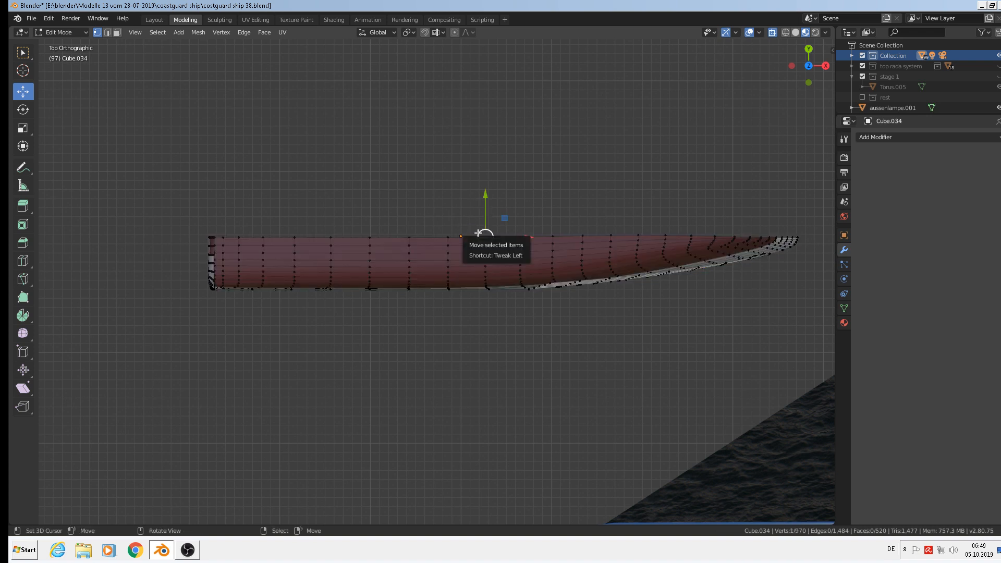
key(shift+s)
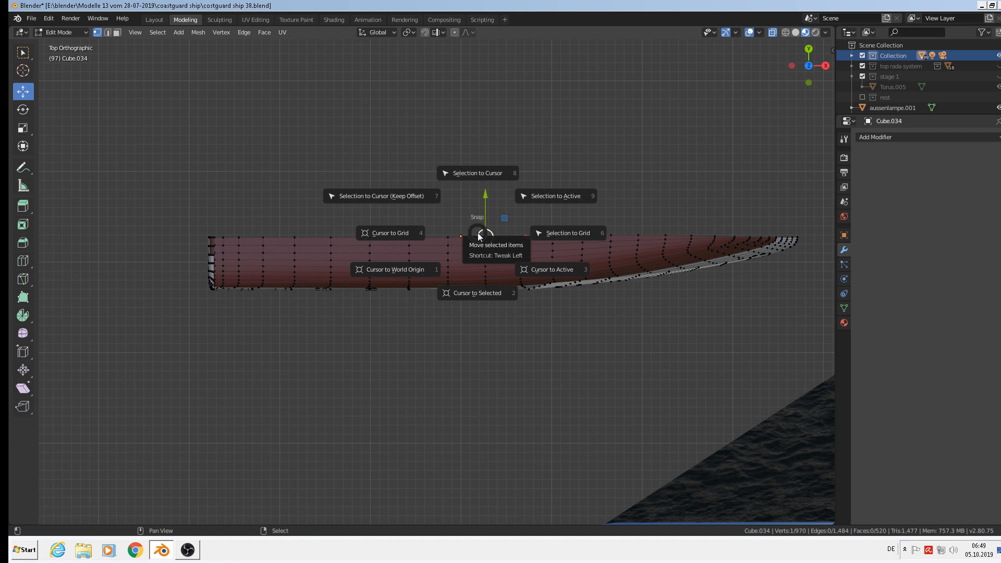
click(558, 196)
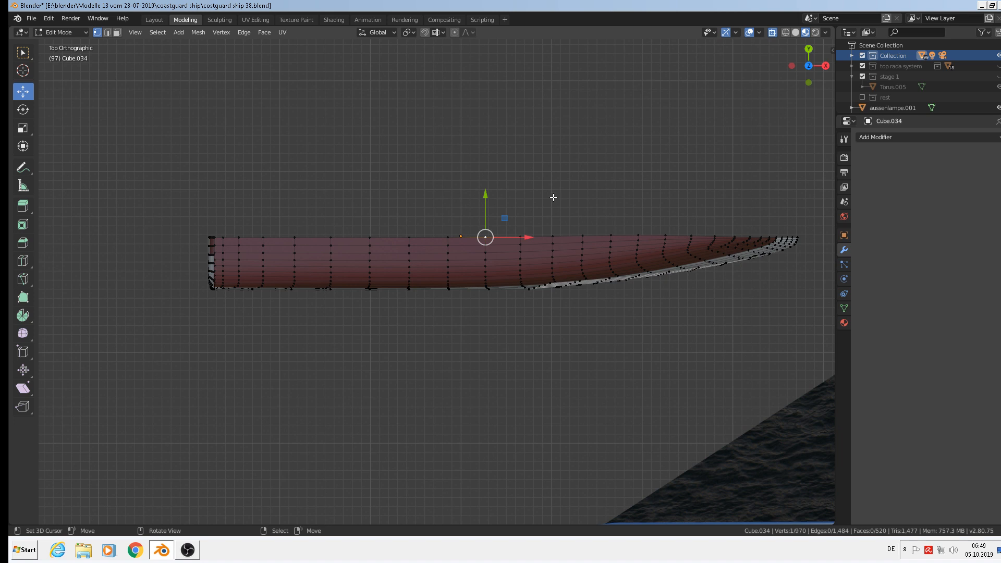
Step: Return to object mode, add a Mirror modifier to the half hull and turn off its X axis
key(Tab)
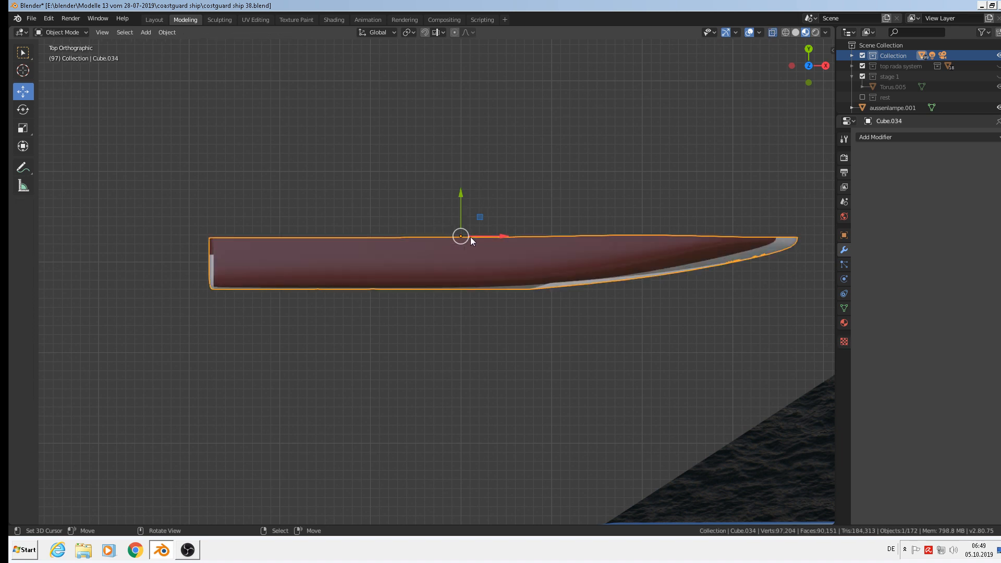
click(877, 137)
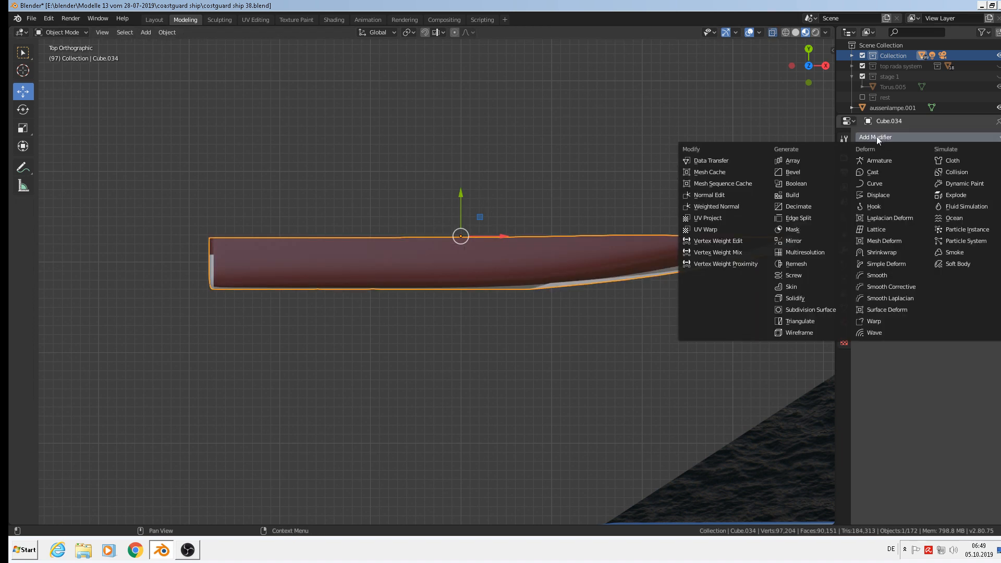
click(817, 241)
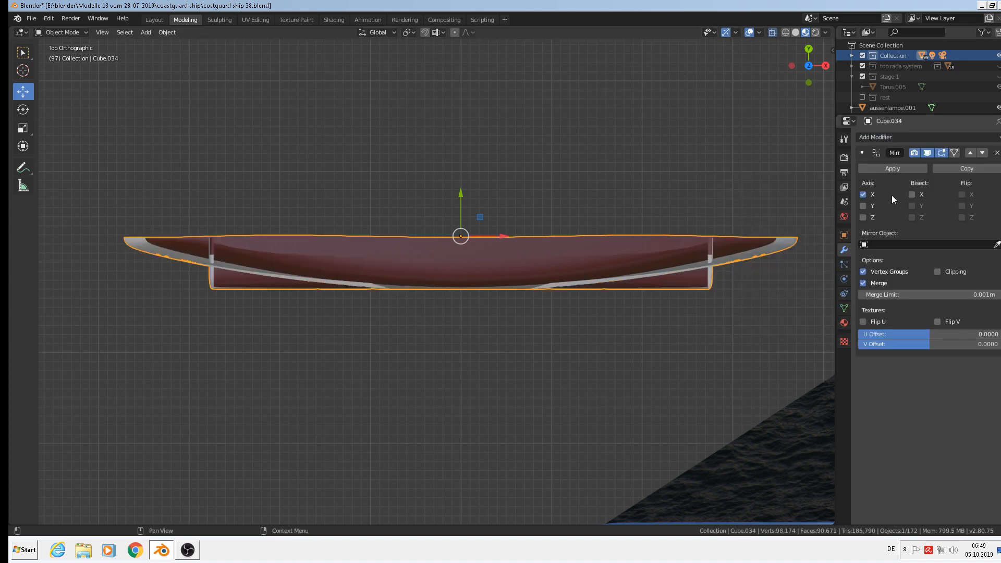
click(867, 195)
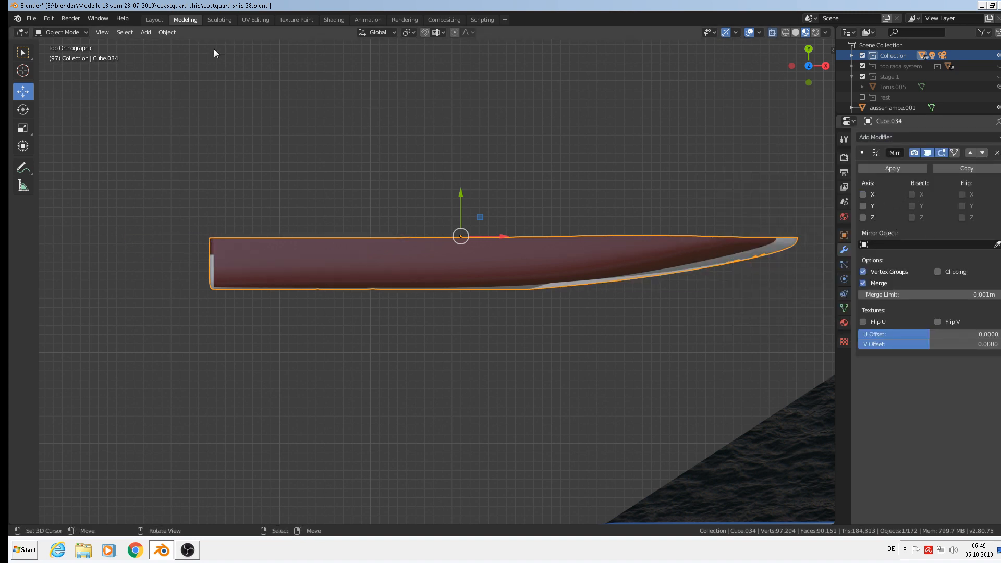
Step: Apply the rotation and scale of the half hull
click(166, 33)
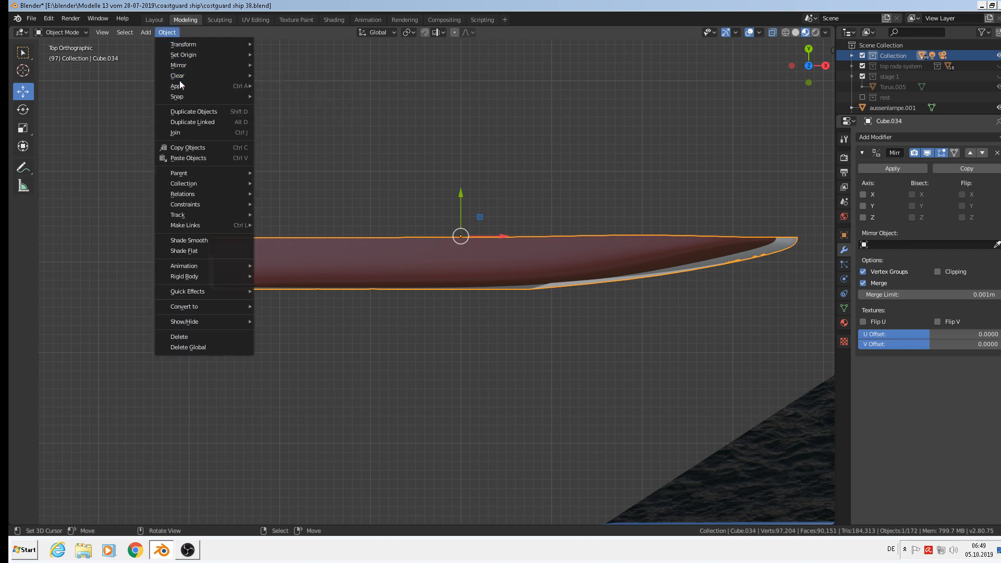
mouse_move(180, 87)
click(327, 129)
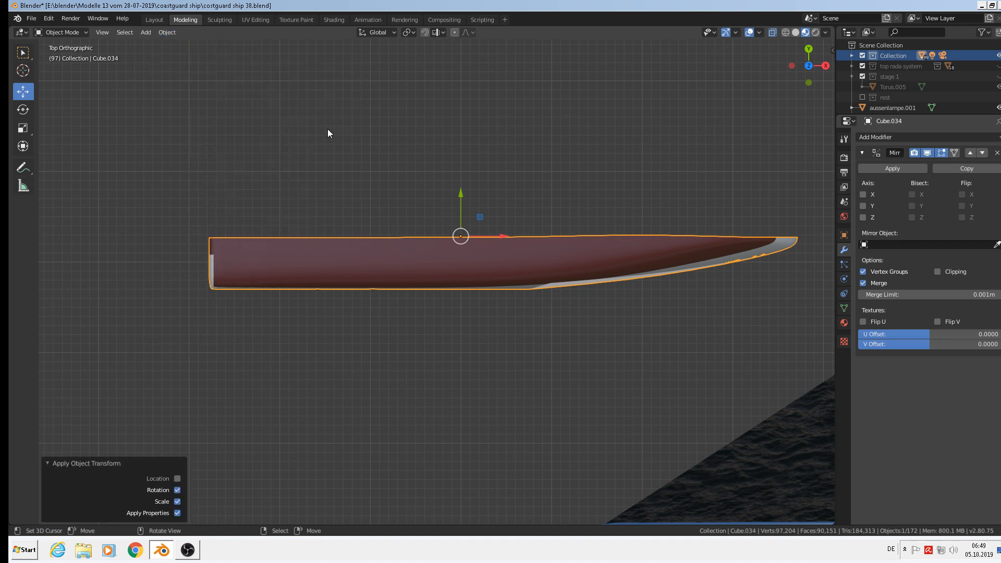
Step: Try setting the half hull's origin to its geometry and undo the change
click(167, 32)
mouse_move(187, 53)
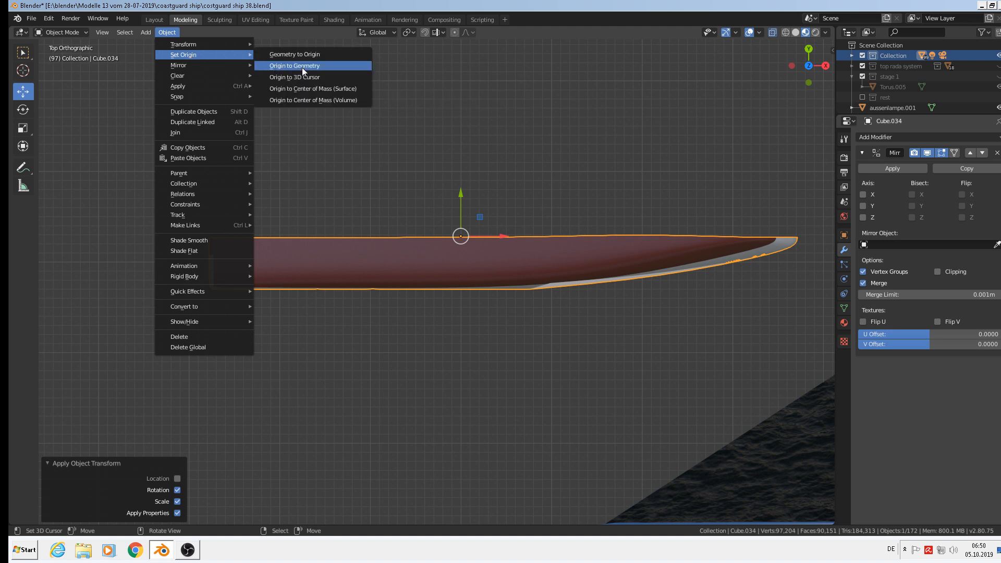
click(302, 69)
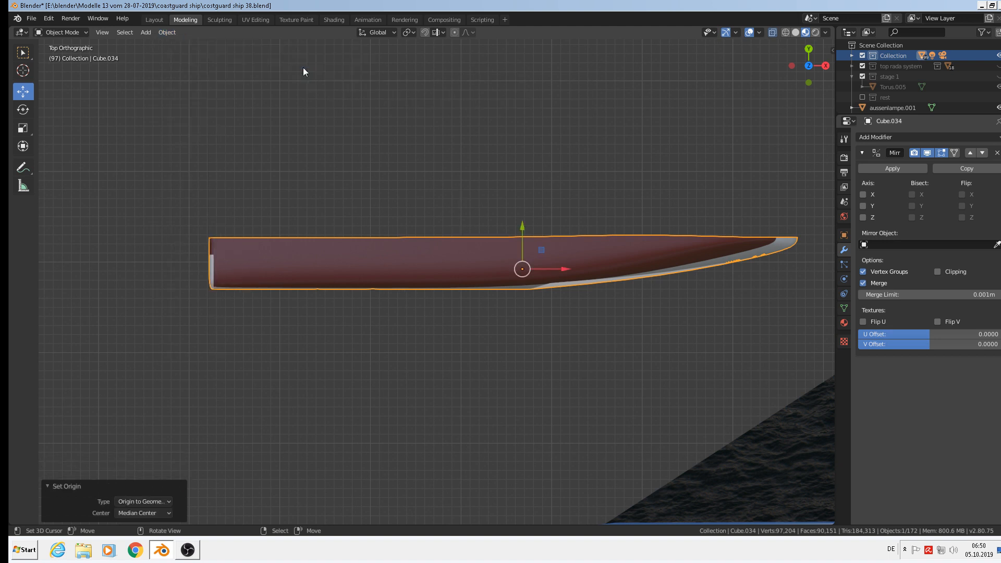
key(ctrl)
key(ctrl+z)
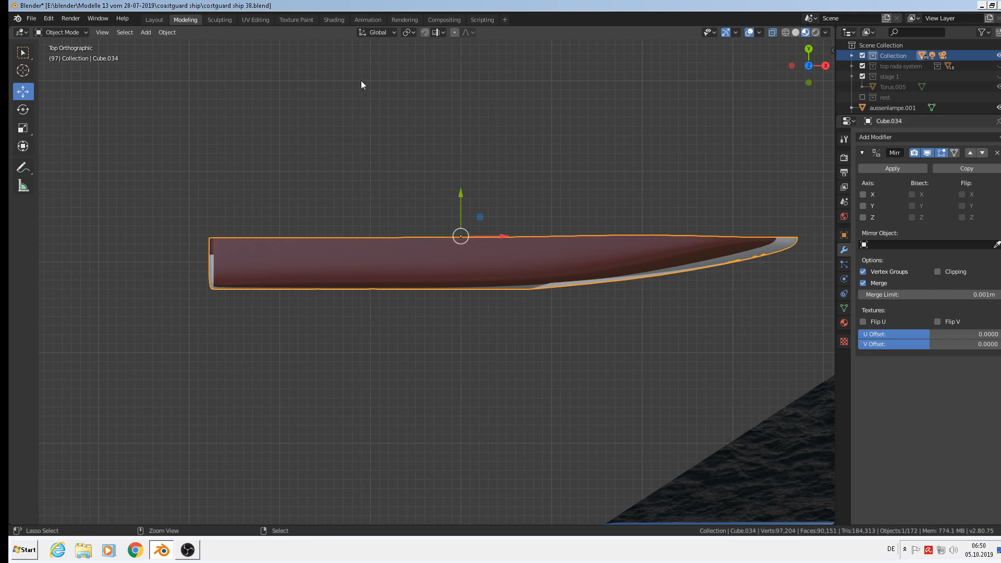
Step: Mirror the half hull across the Y axis only in its Mirror modifier
click(863, 195)
click(863, 194)
click(864, 206)
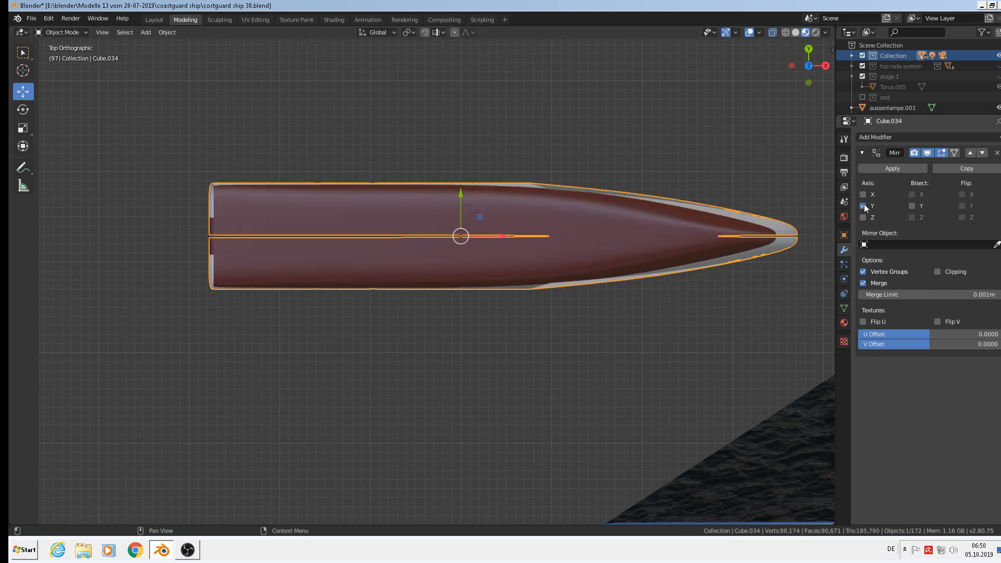
middle_drag(600, 204, 561, 200)
scroll(620, 212, up, 3)
Step: Enable Clipping on the Mirror modifier and shift the linked half-hull mesh along Y so both halves join at the centreline
key(Tab)
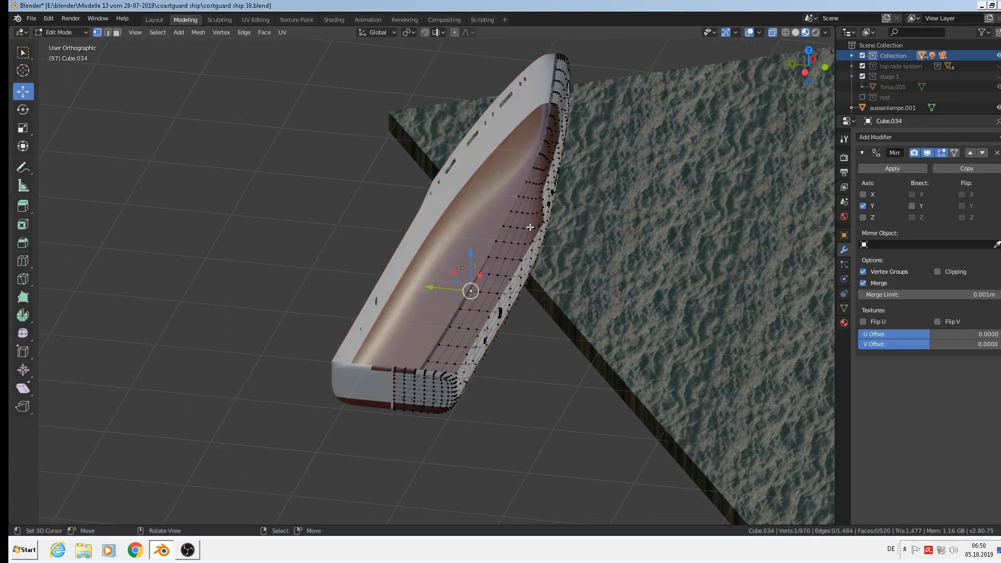
key(alt+a)
key(l)
drag(477, 228, 480, 229)
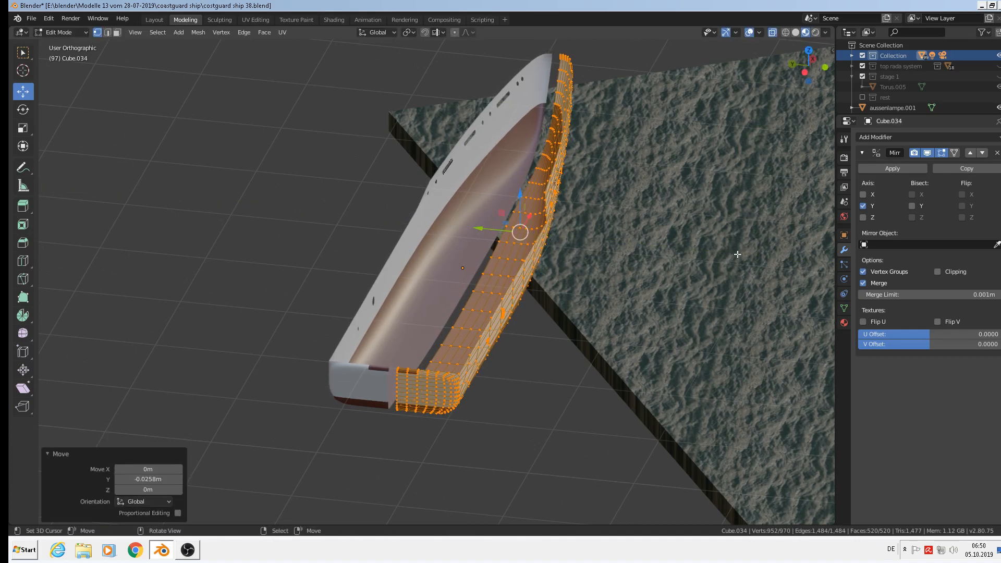
click(944, 275)
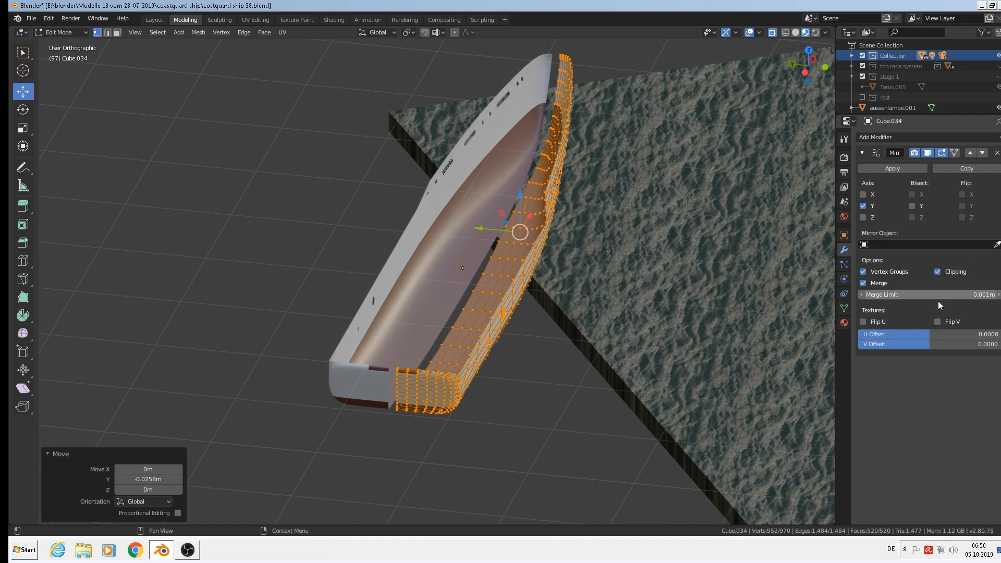
drag(482, 227, 486, 227)
Step: Return to object mode and save the blend file
key(Tab)
middle_drag(565, 253, 521, 240)
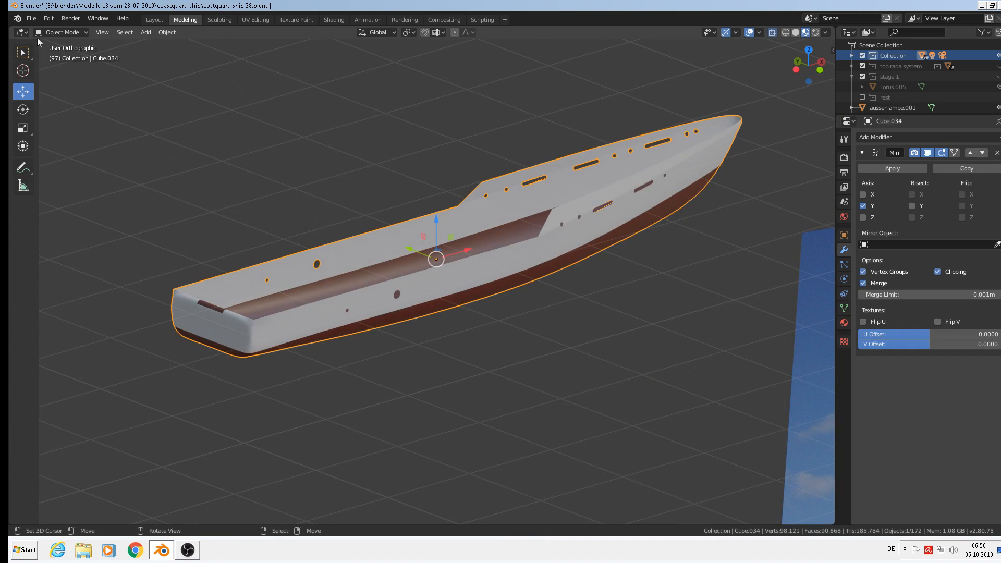
click(31, 19)
click(45, 87)
Step: Assign the white metal.024 material to the dark red faces at the upper middle edge of the transom
scroll(399, 323, up, 3)
mouse_move(398, 324)
middle_down()
mouse_move(405, 279)
mouse_move(396, 340)
middle_up()
scroll(188, 308, up, 4)
key(Tab)
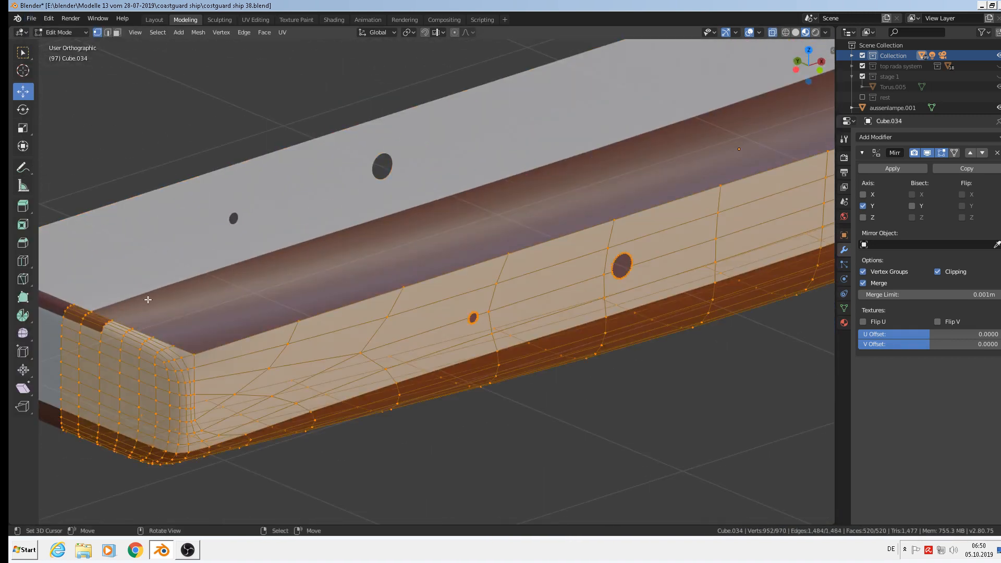
shift+middle_drag(149, 300, 452, 229)
scroll(394, 240, up, 4)
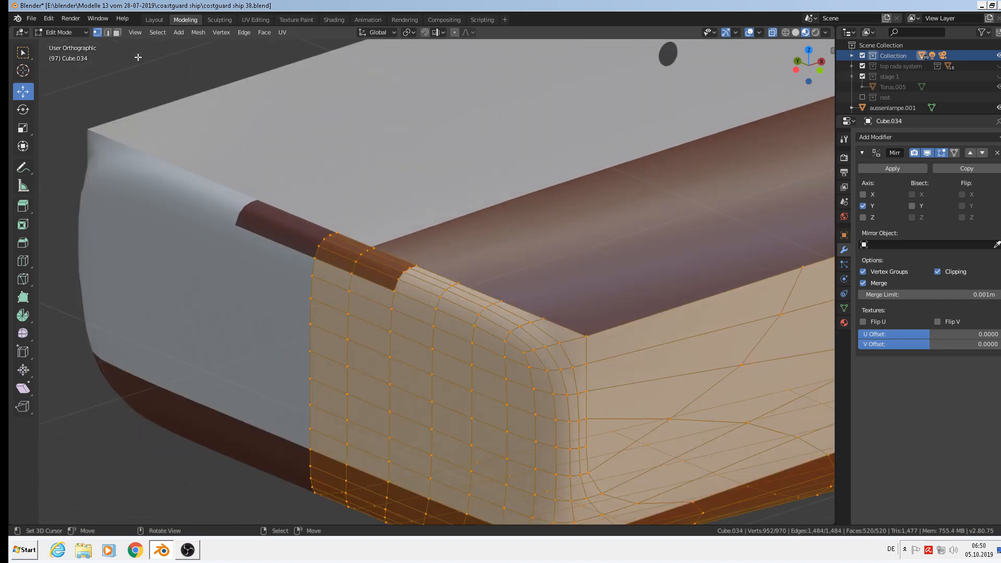
click(118, 33)
key(x)
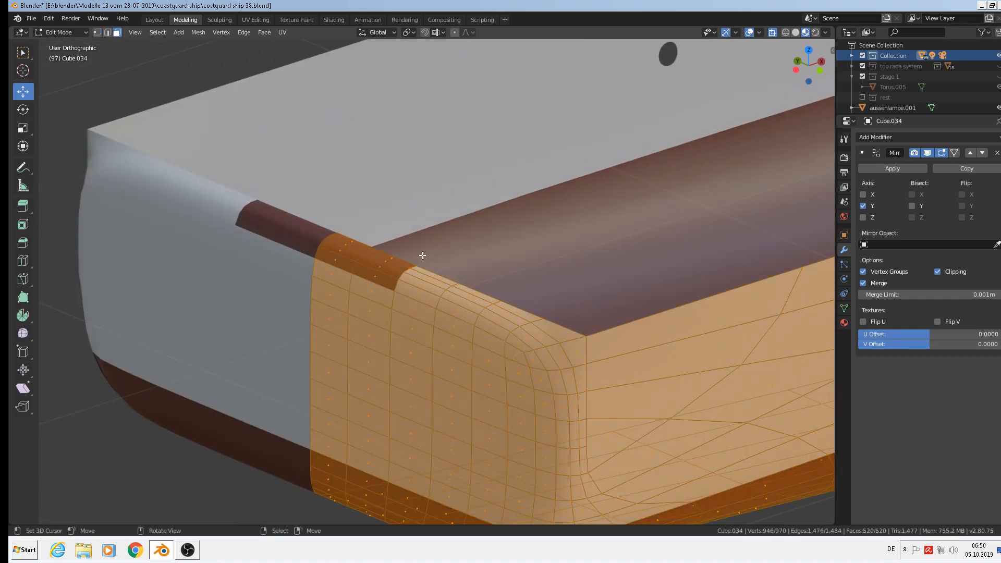
key(alt+a)
key(c)
mouse_move(353, 237)
mouse_down()
mouse_move(331, 252)
mouse_move(374, 282)
mouse_up()
key(Escape)
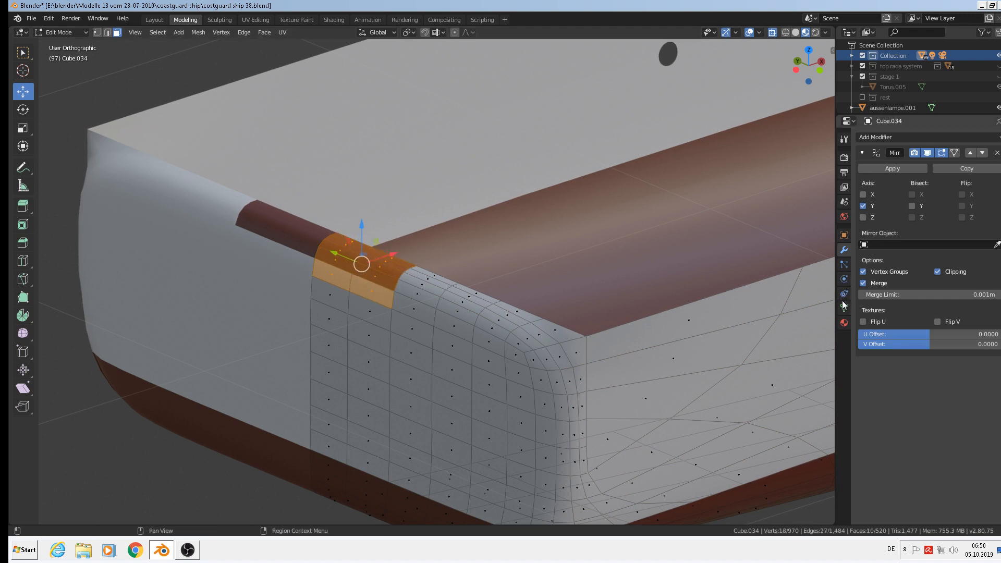
click(844, 323)
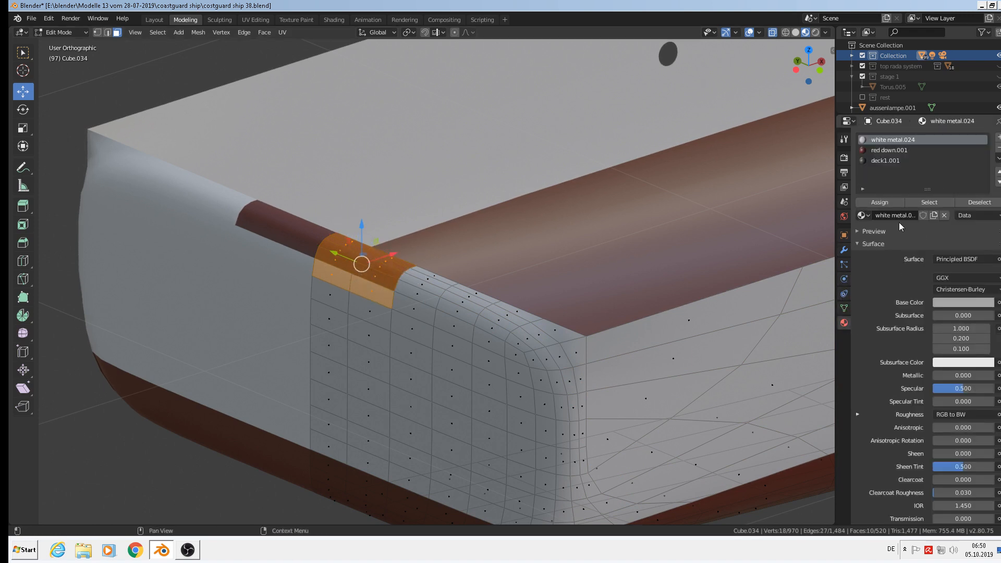
click(888, 203)
scroll(644, 214, down, 4)
key(Tab)
scroll(656, 215, down, 4)
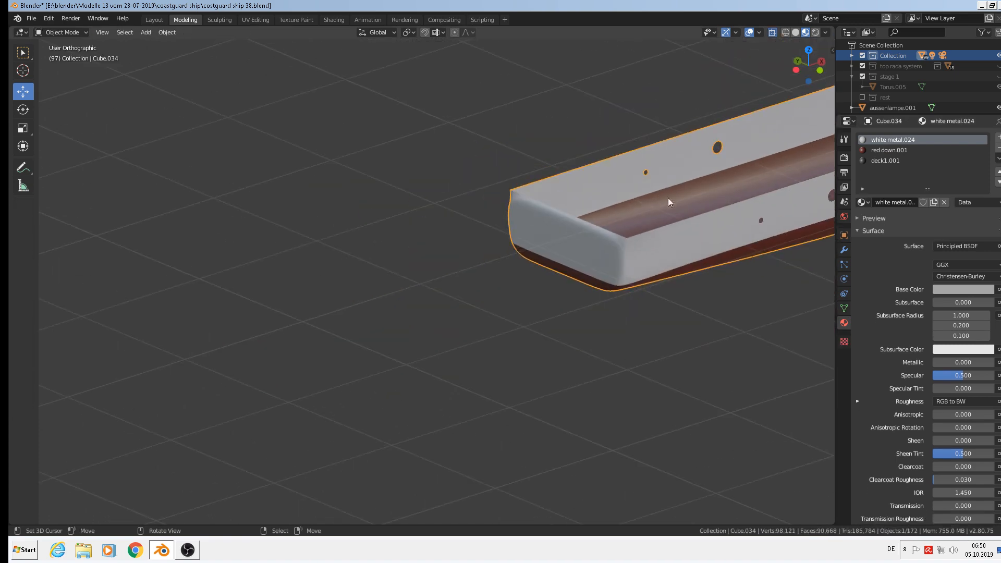
Step: Save the blend file with the recoloured transom
shift+middle_drag(615, 222, 64, 235)
scroll(321, 215, down, 2)
middle_drag(321, 215, 414, 152)
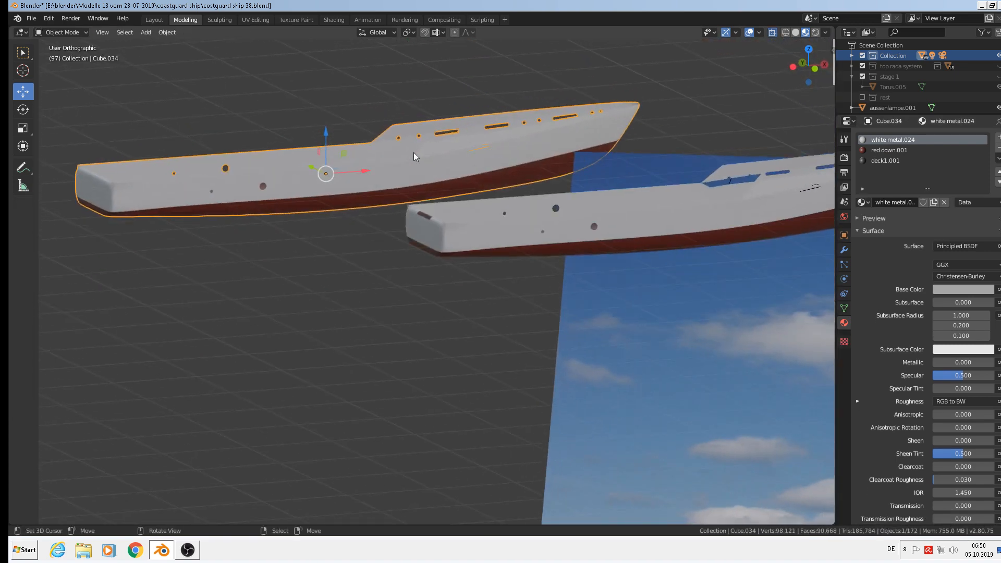
scroll(425, 157, down, 2)
scroll(549, 189, down, 2)
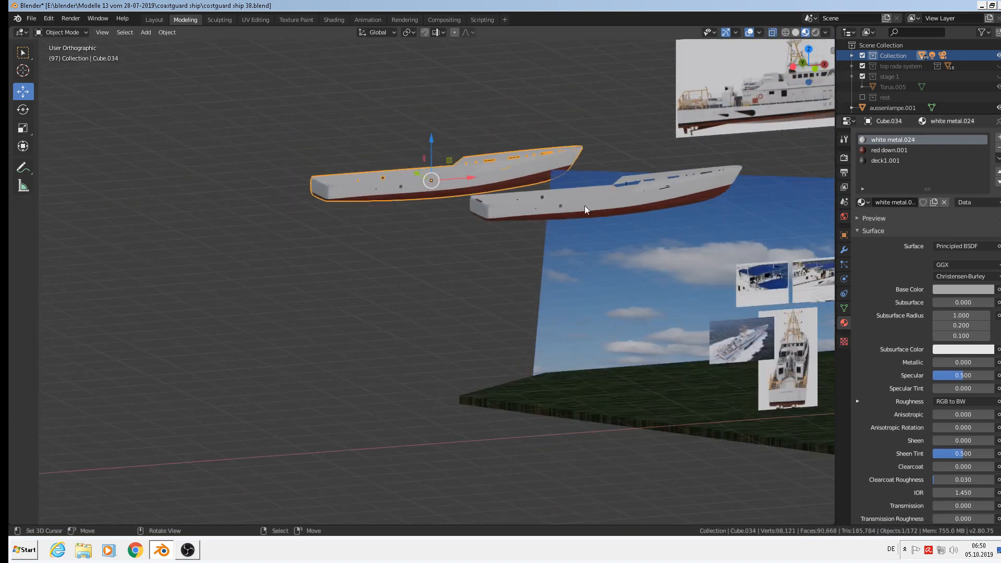
click(32, 18)
key(KP_5)
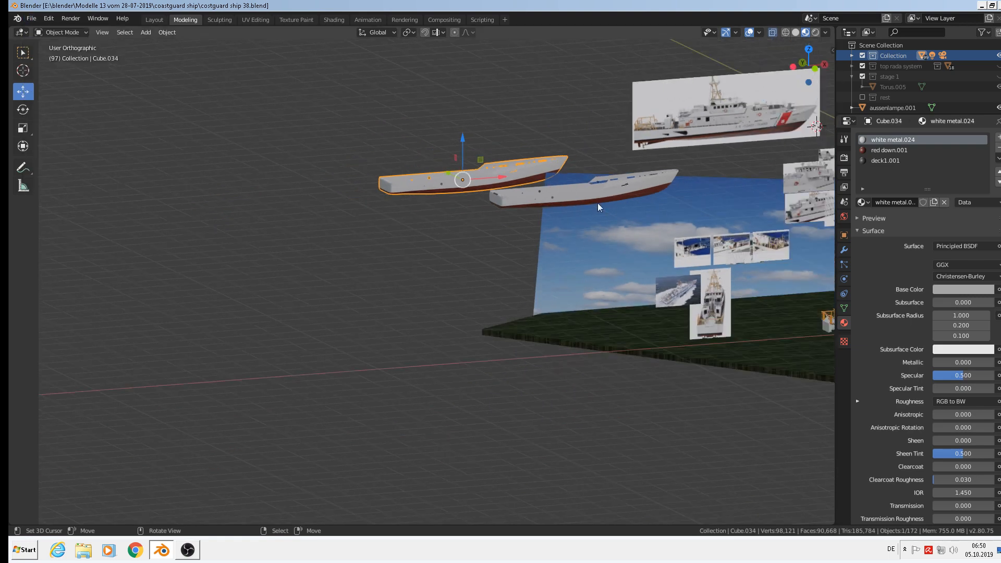
Step: Delete the original full hull standing next to the mirrored copy
click(598, 202)
key(x)
click(594, 205)
scroll(487, 173, up, 3)
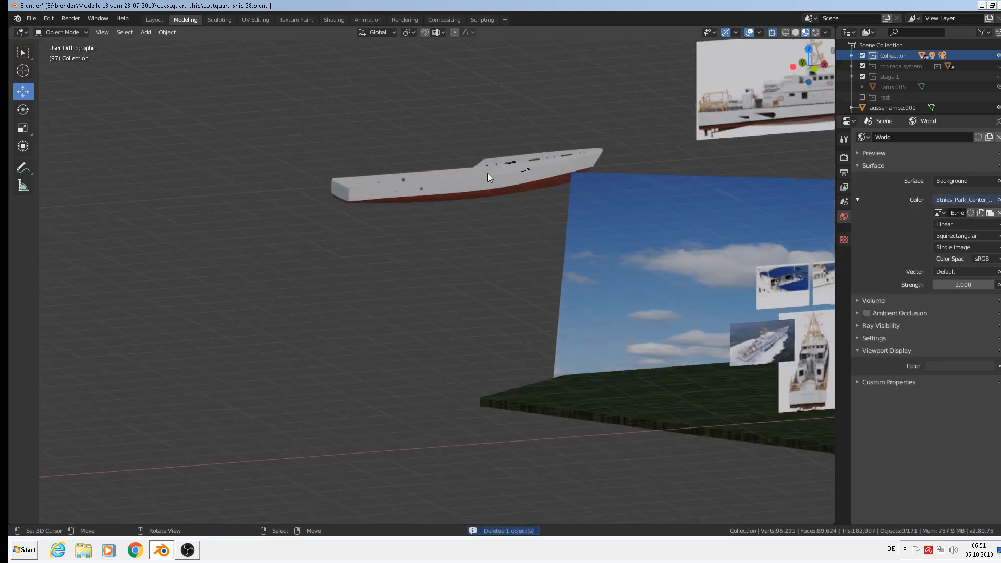
Step: Move the mirrored hull -19.5 m along Y and 10.1 m along X, placing it beside the ship's superstructure
click(494, 178)
middle_drag(494, 178, 297, 184)
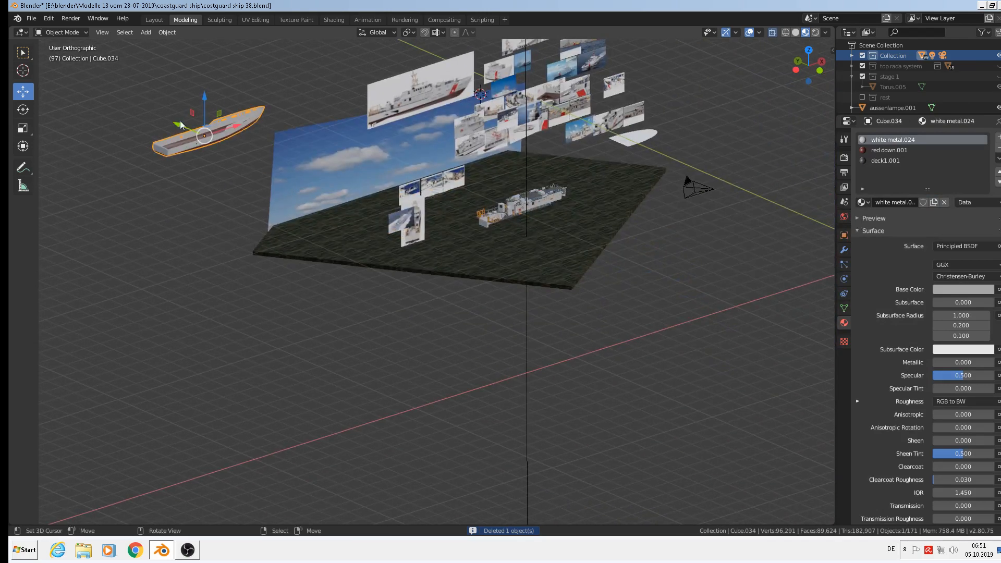
drag(179, 125, 432, 300)
scroll(495, 263, up, 3)
middle_drag(503, 259, 461, 246)
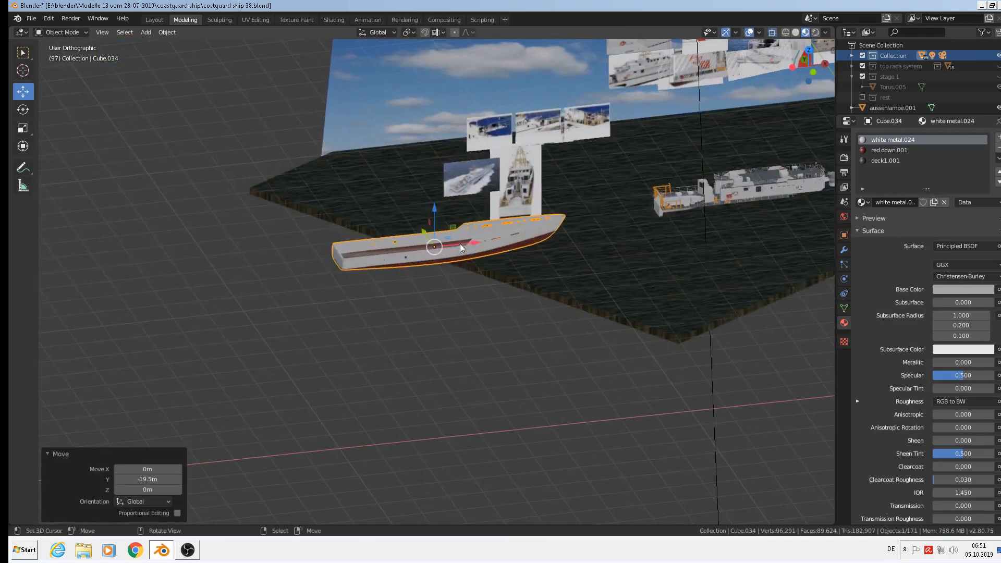
drag(465, 246, 824, 207)
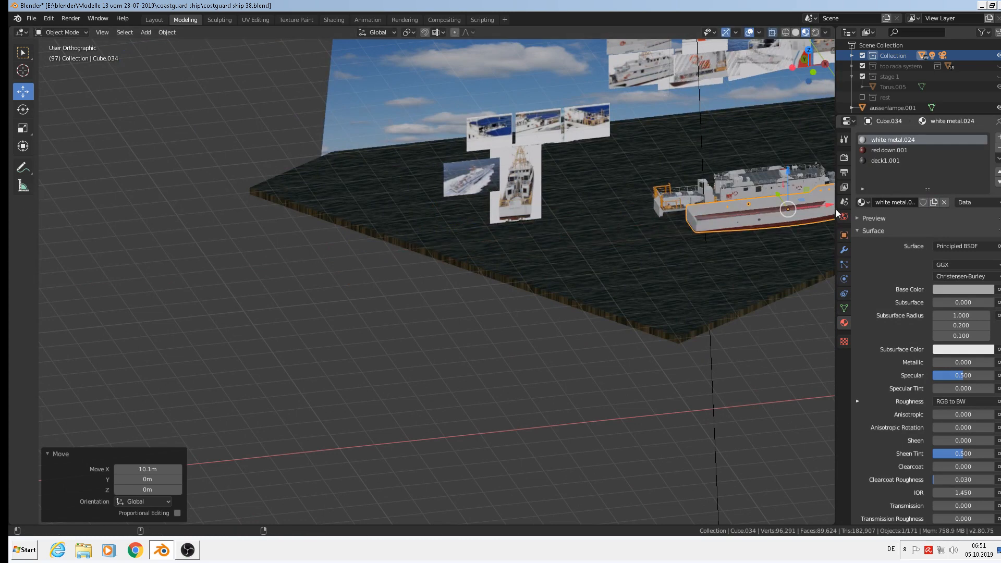
Step: Select the whole mirrored hull mesh and clean it up by deleting its loose vertices and edges
shift+middle_drag(616, 249, 209, 329)
scroll(334, 279, up, 2)
key(Tab)
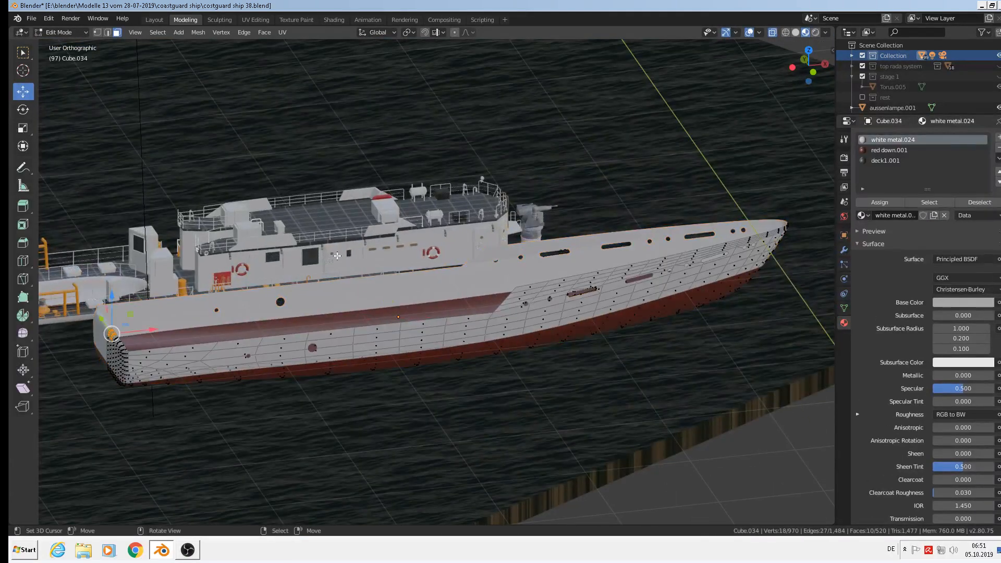
key(a)
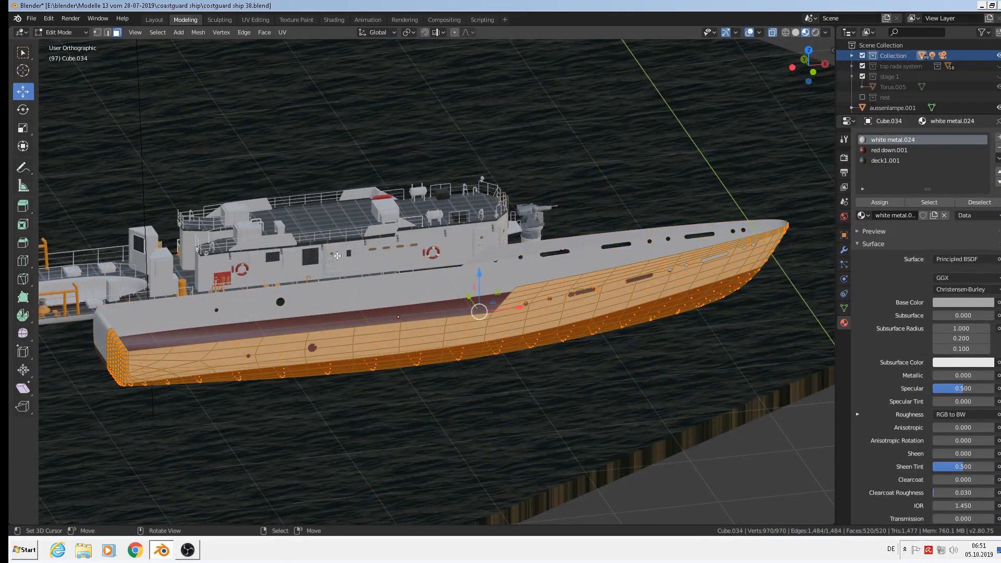
click(198, 33)
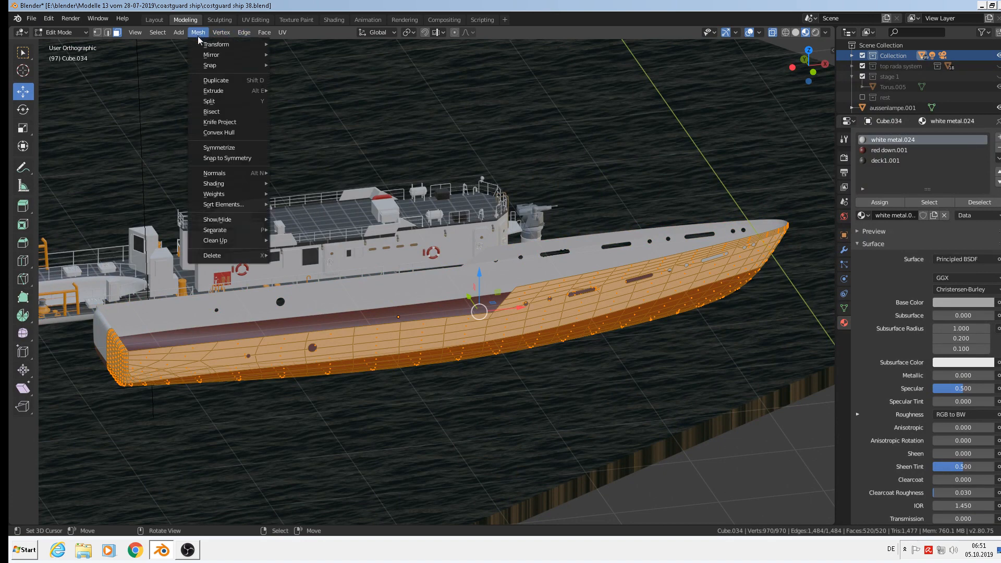
mouse_move(230, 241)
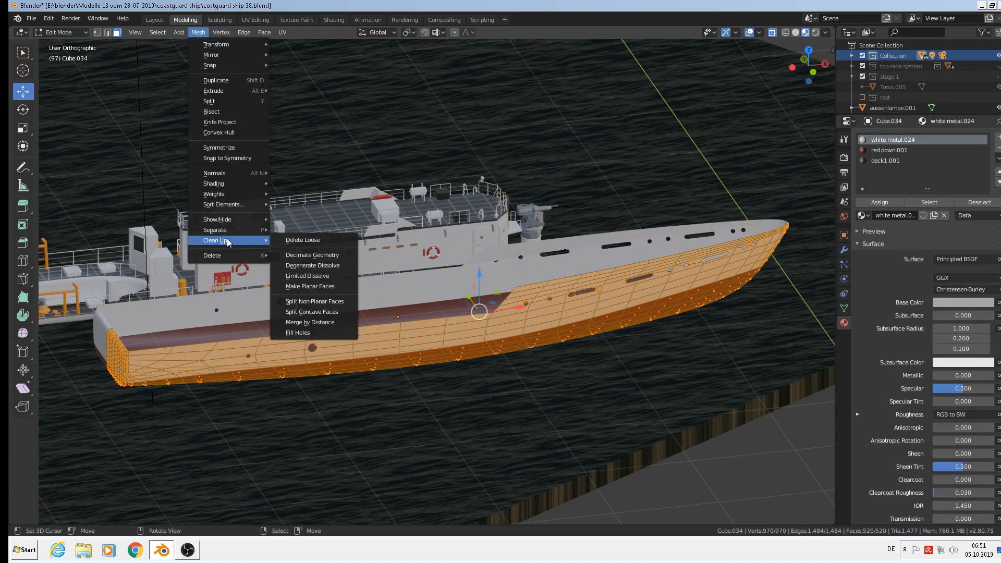
click(296, 240)
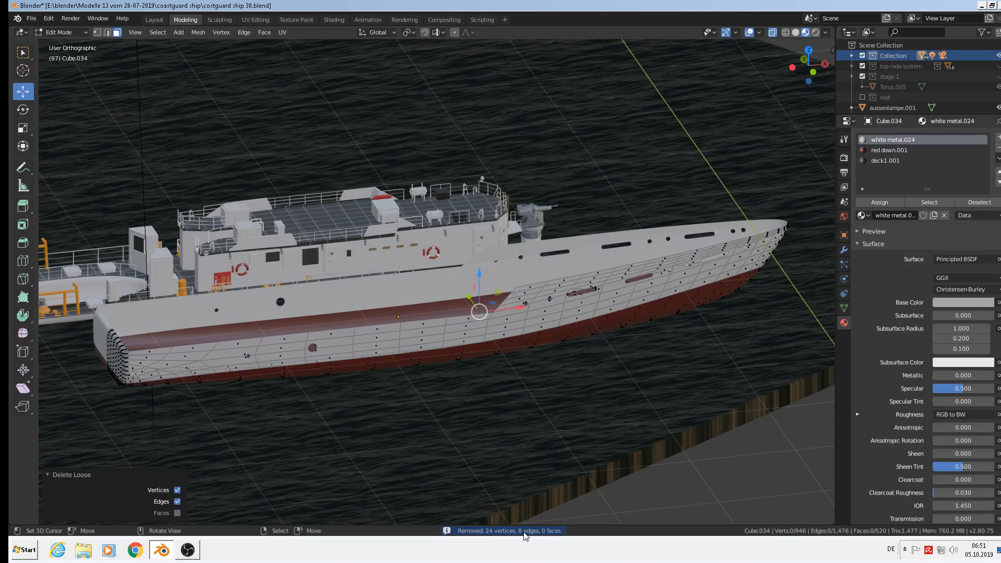
Step: Merge all vertices of the hull mesh by distance at 0.0001 m and return to Object Mode
key(a)
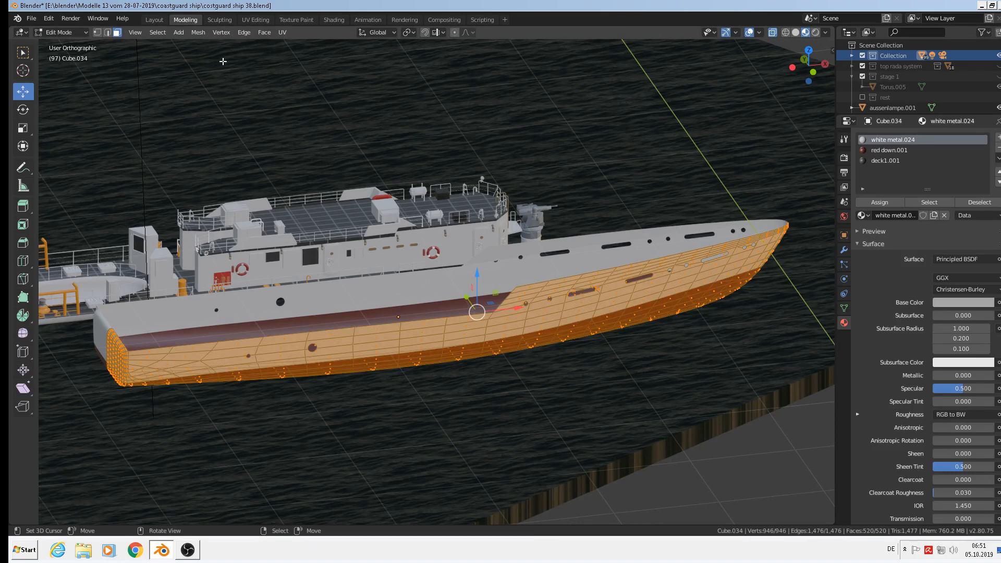
click(198, 32)
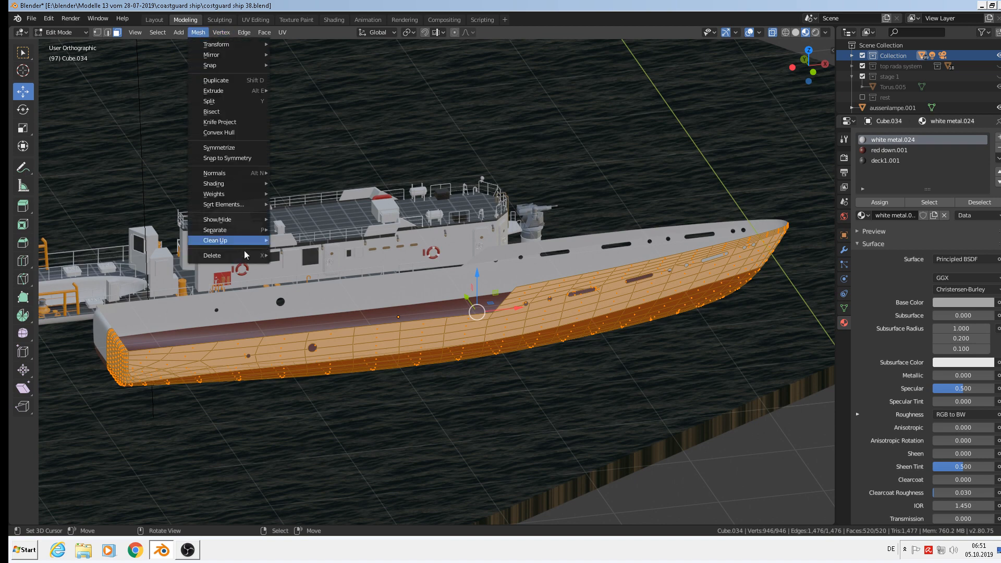
mouse_move(230, 242)
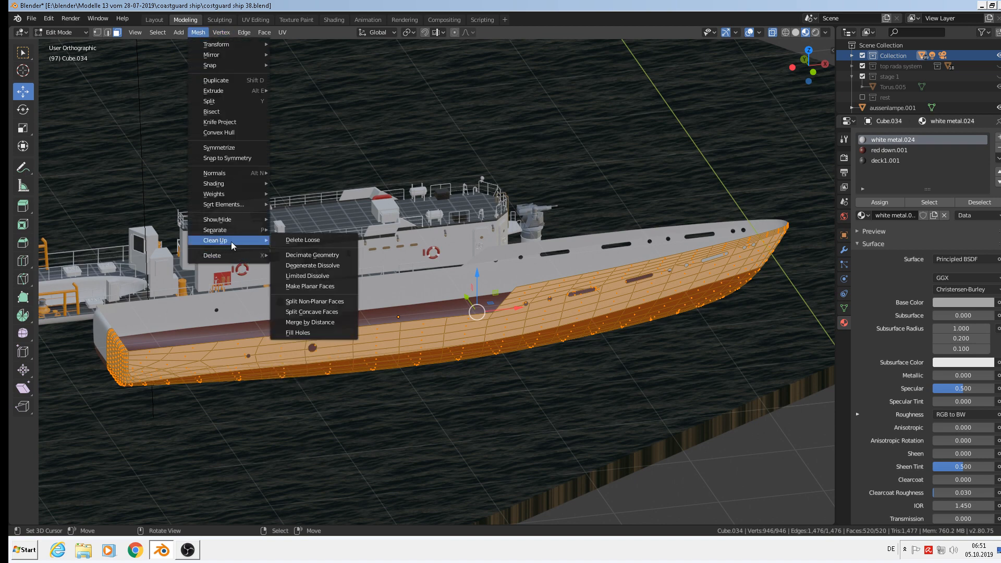
click(310, 323)
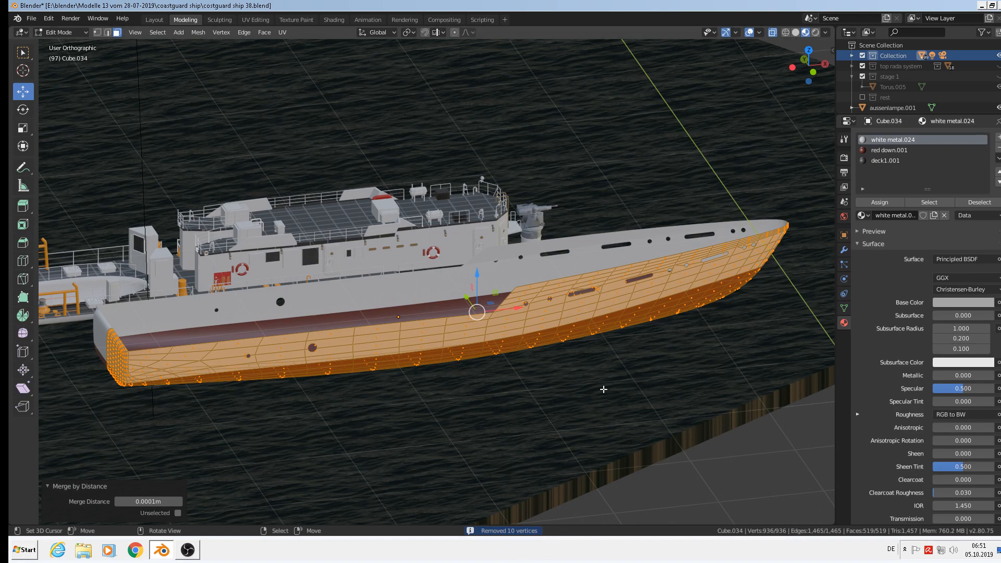
key(Tab)
Step: In front view, move the hull -4.63 m in X and 1.92 m in Z, then -0.199 m in X, beneath the side-view reference picture
middle_drag(601, 369, 496, 391)
scroll(589, 302, down, 3)
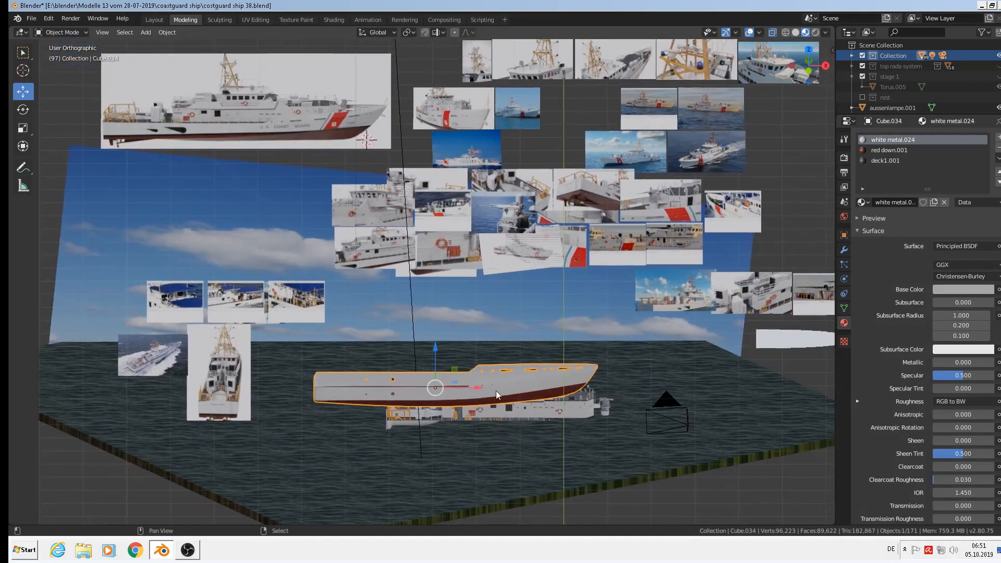
scroll(497, 388, up, 1)
key(KP_1)
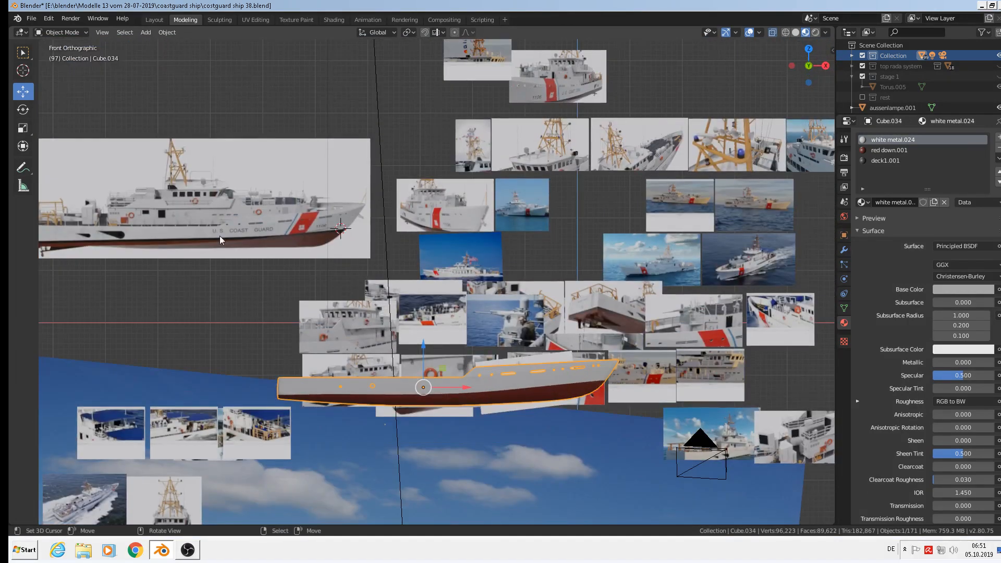
shift+middle_drag(493, 274, 791, 265)
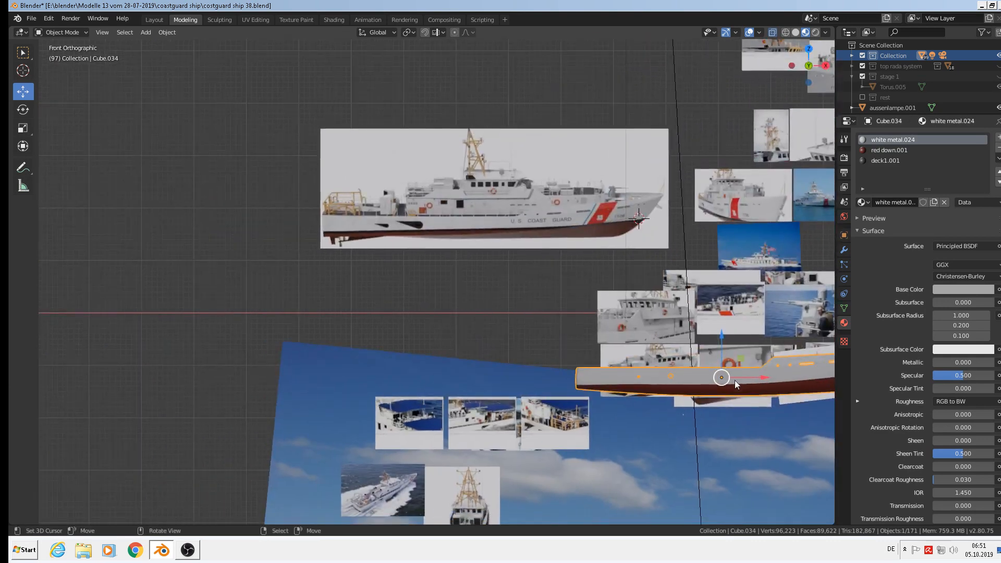
key(g)
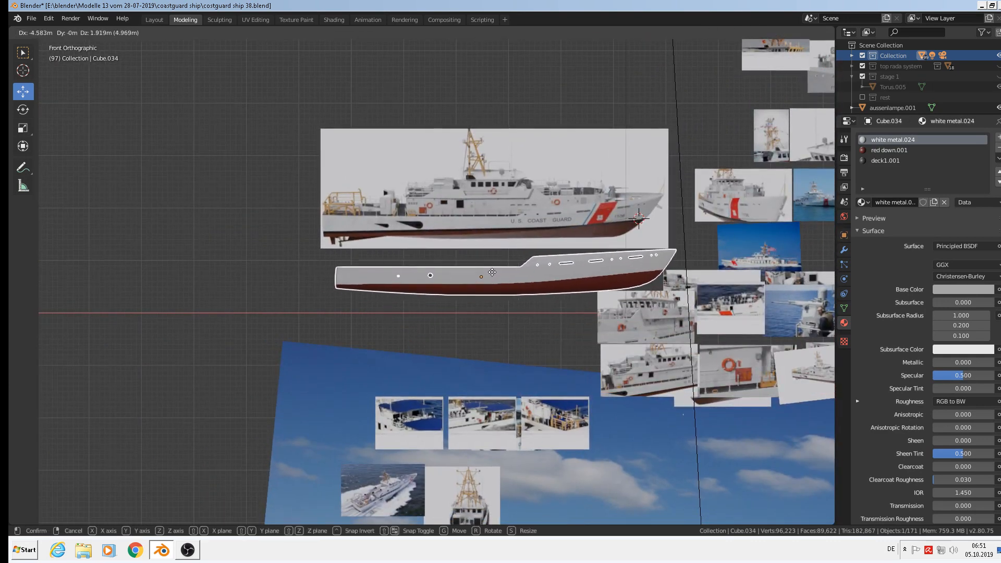
click(490, 276)
key(g)
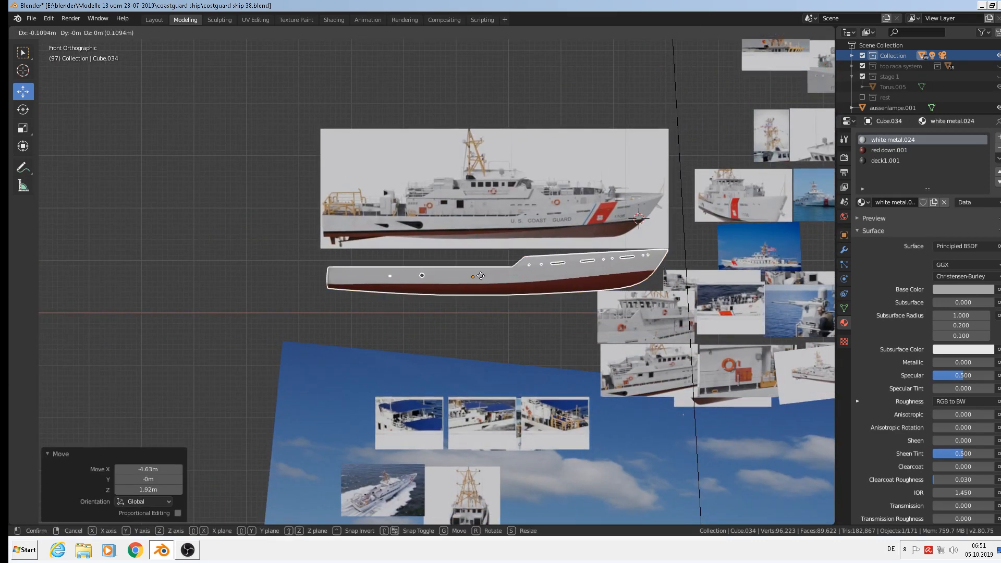
click(477, 276)
Step: Save the project as a new file named costguard ship 39.blend
click(32, 19)
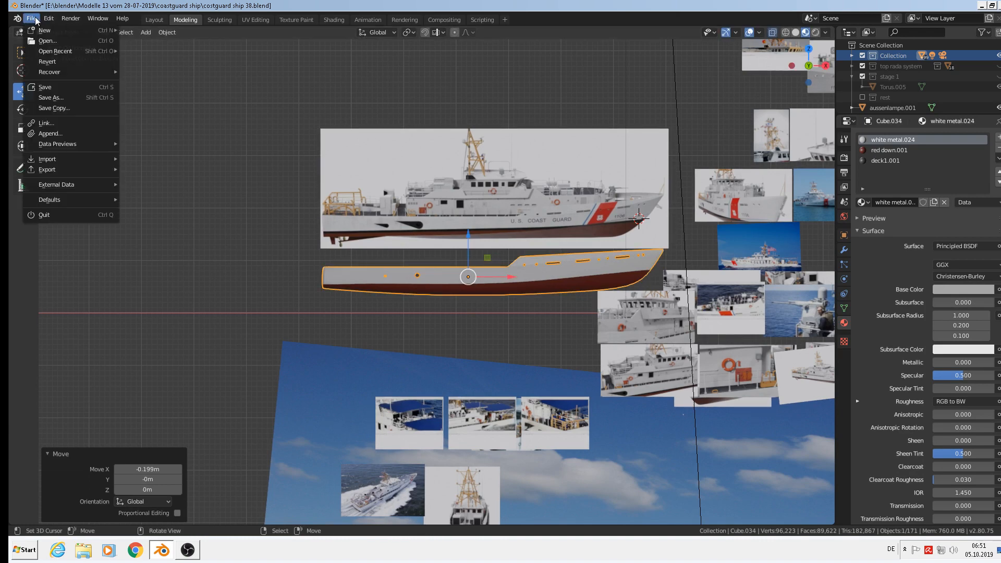
click(55, 101)
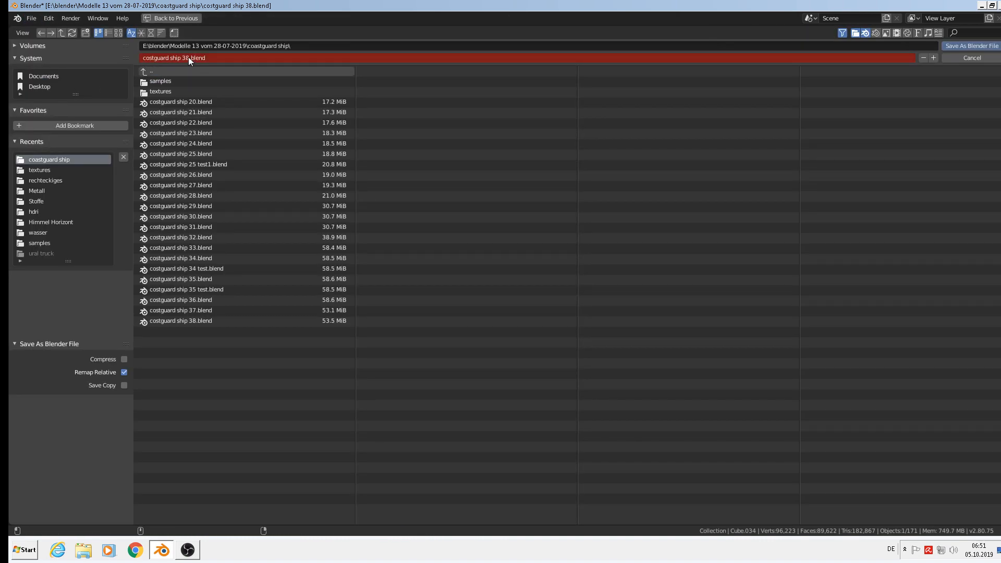
key(BackSpace)
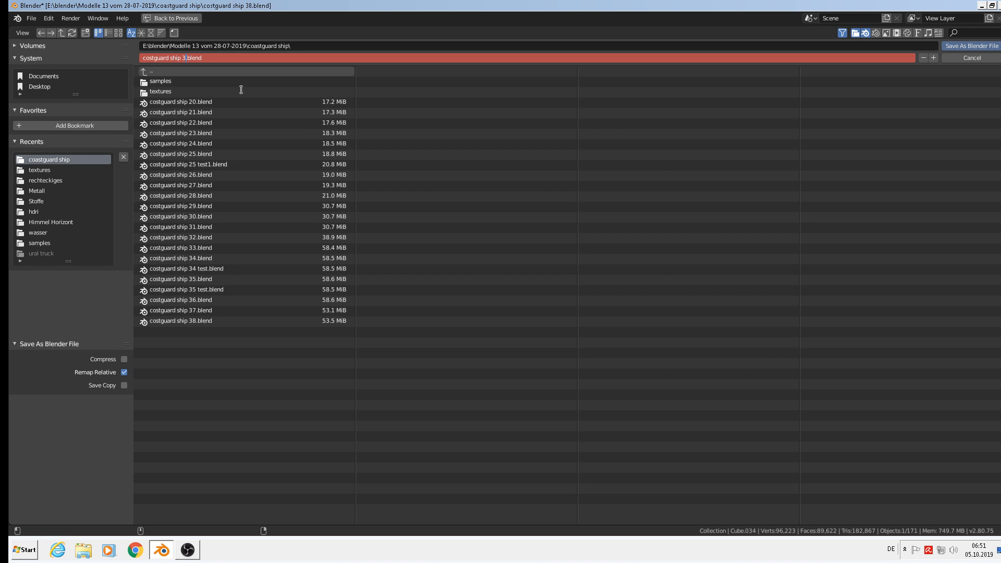
text(9)
key(Return)
click(974, 46)
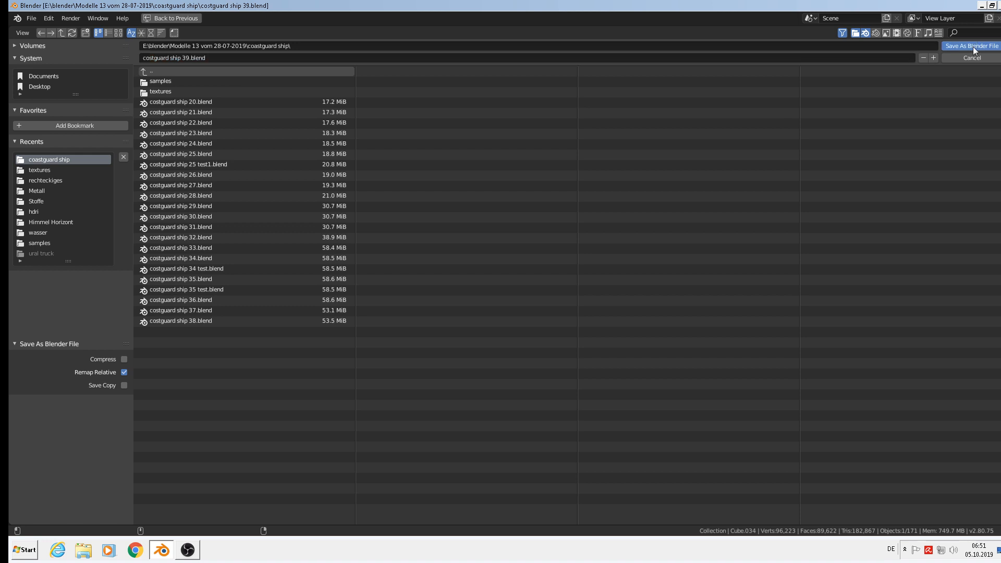
Step: Place the 3D cursor at the start of the U.S. COAST GUARD lettering in the reference picture and add a text object there
scroll(574, 237, up, 3)
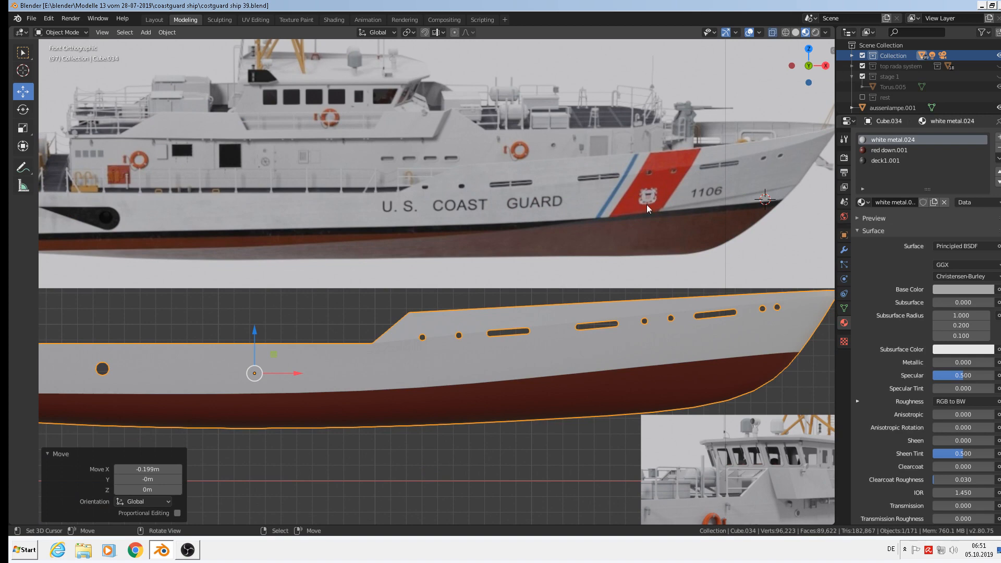
shift+middle_drag(261, 202, 463, 187)
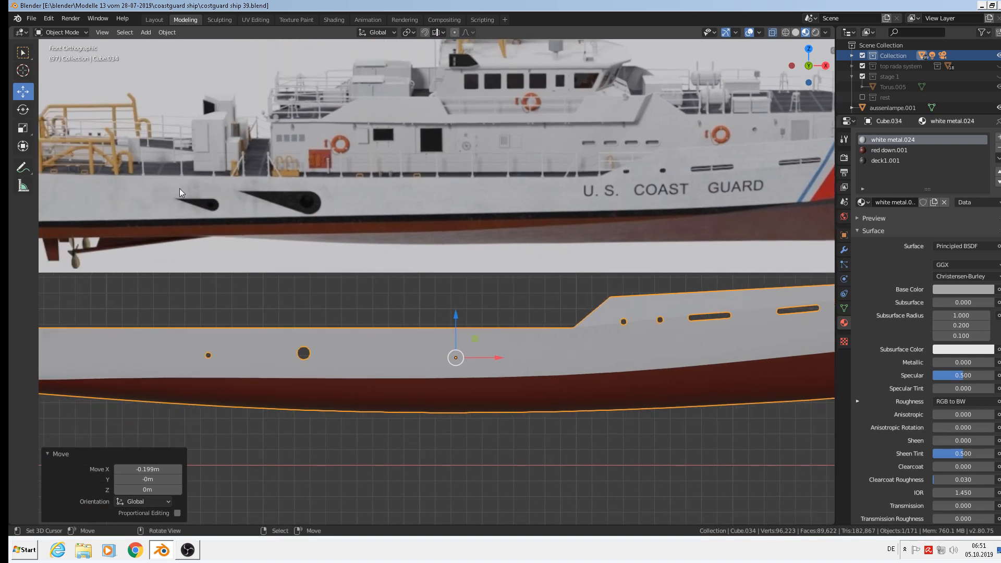
shift+middle_drag(506, 229, 229, 248)
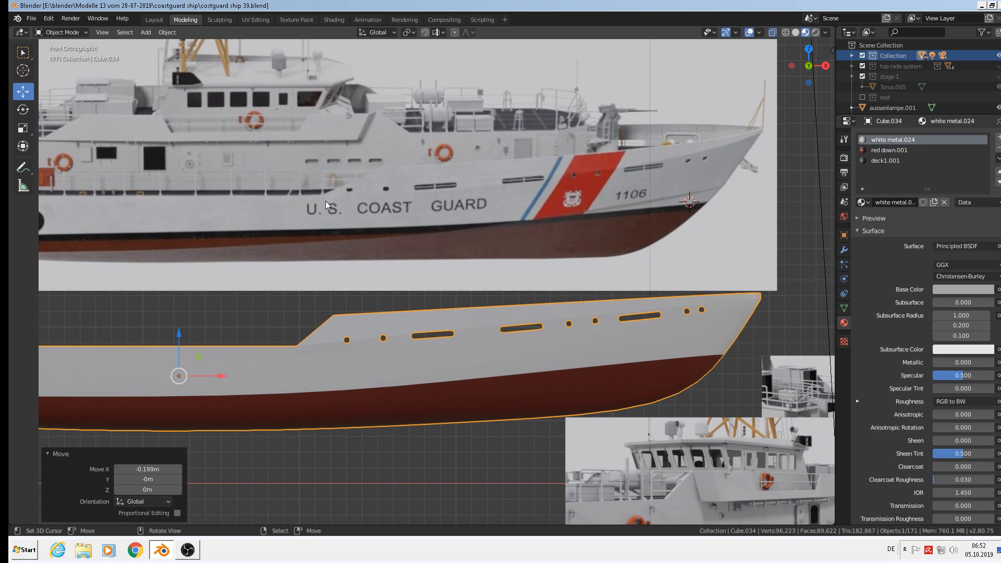
scroll(319, 205, up, 5)
scroll(314, 212, down, 1)
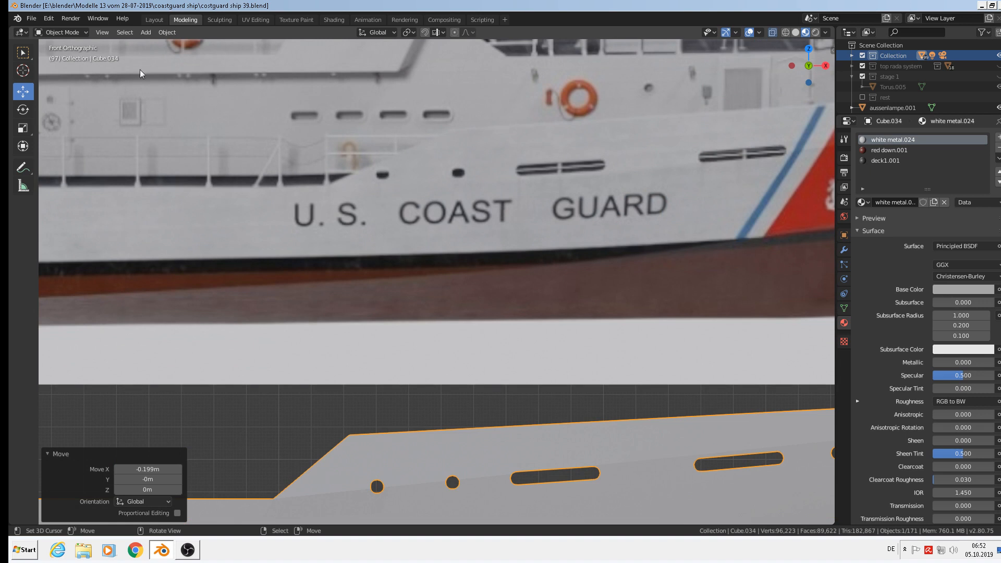
click(290, 211)
click(145, 33)
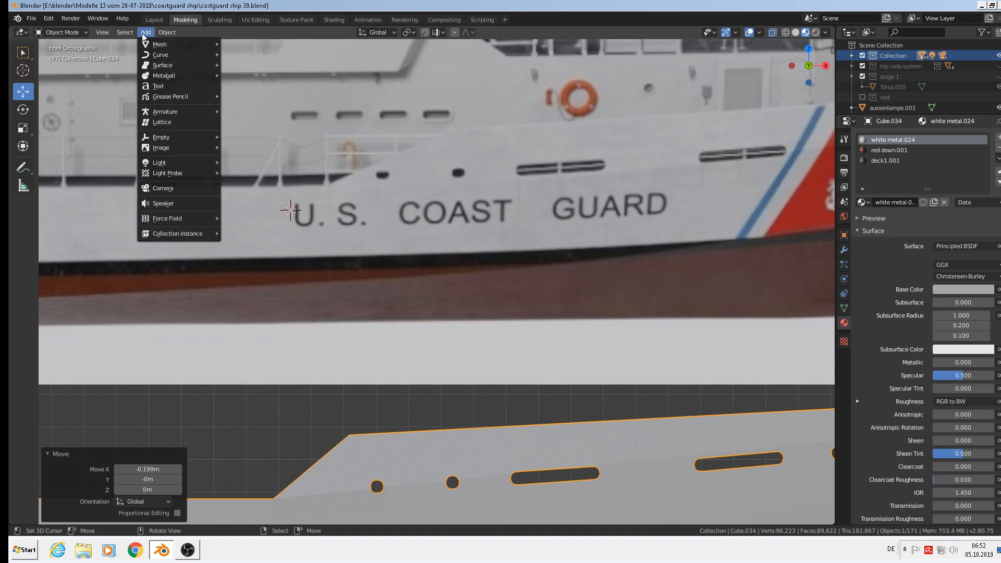
click(157, 87)
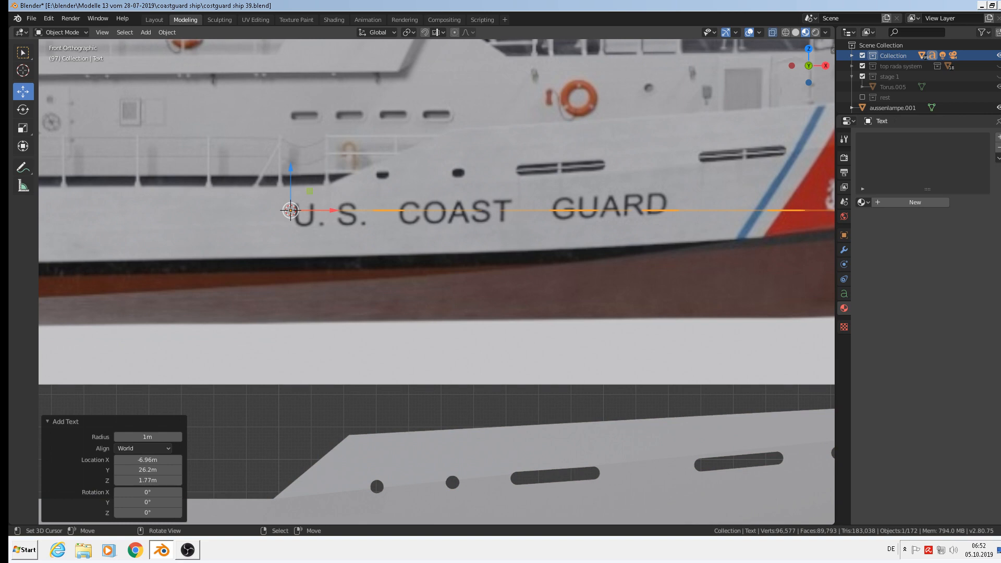
Step: Rotate the text object 90° about X and move it -0.422 m along Y, in front of the reference picture
text(rx)
text(90)
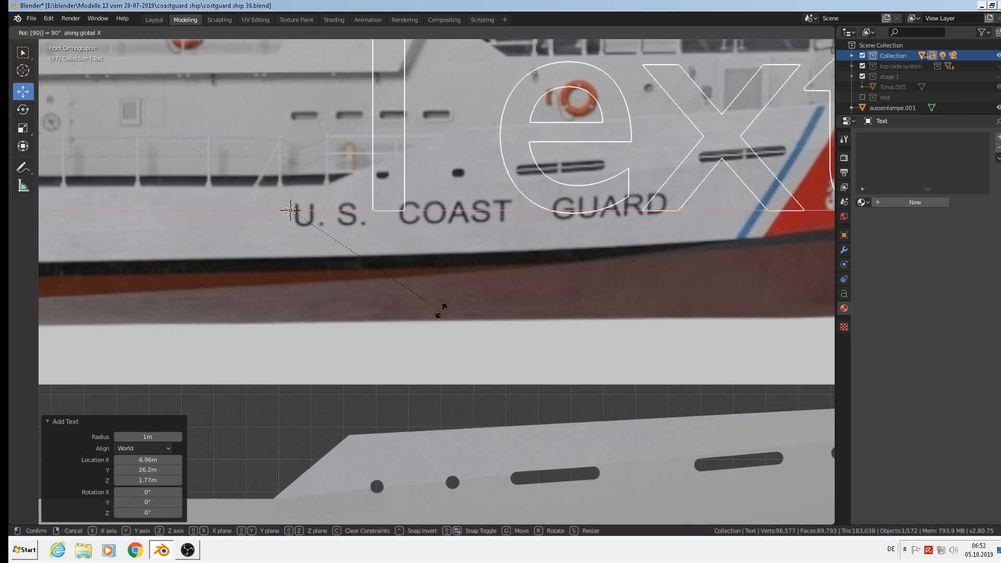
key(Return)
scroll(515, 360, down, 6)
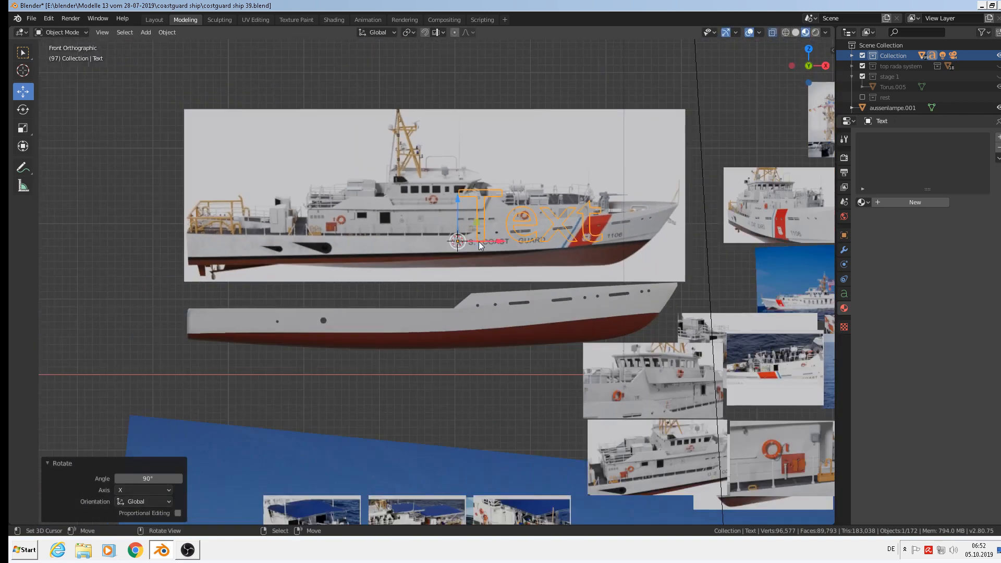
mouse_move(479, 242)
middle_down()
mouse_move(453, 276)
mouse_move(487, 228)
middle_up()
drag(509, 217, 488, 223)
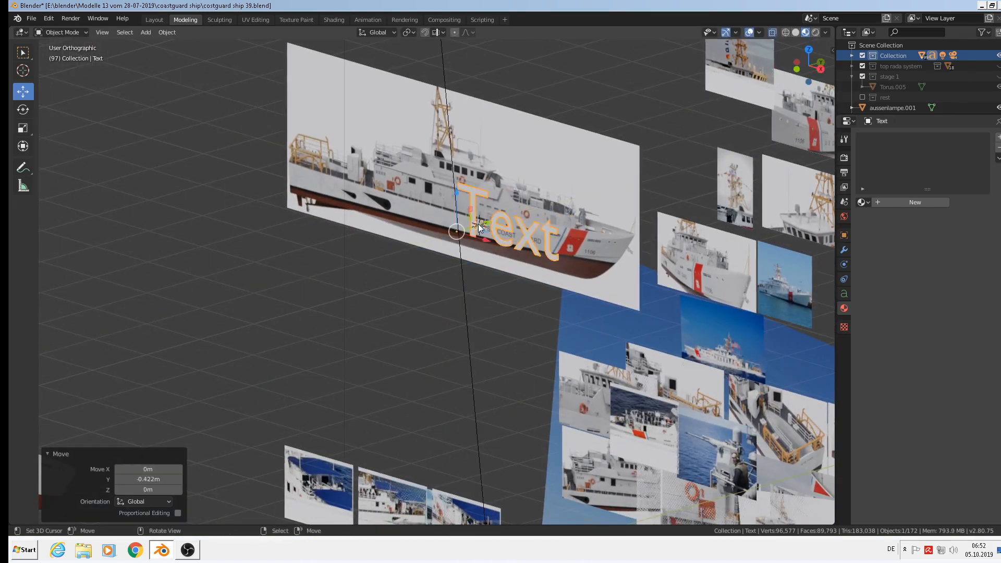
Step: Scale the text object to 0.105 and shift it slightly onto the U in the reference lettering
key(KP_1)
scroll(571, 288, up, 7)
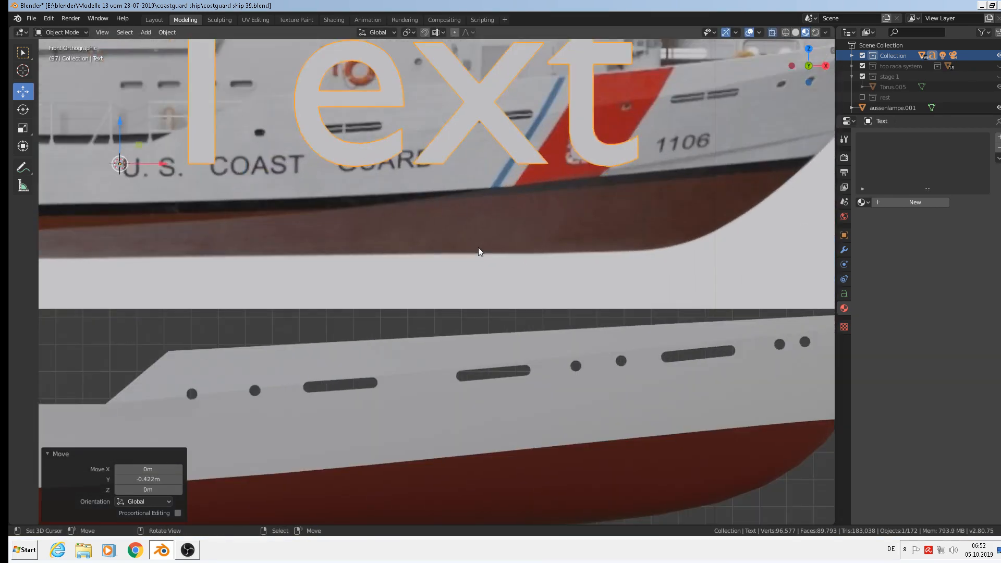
key(s)
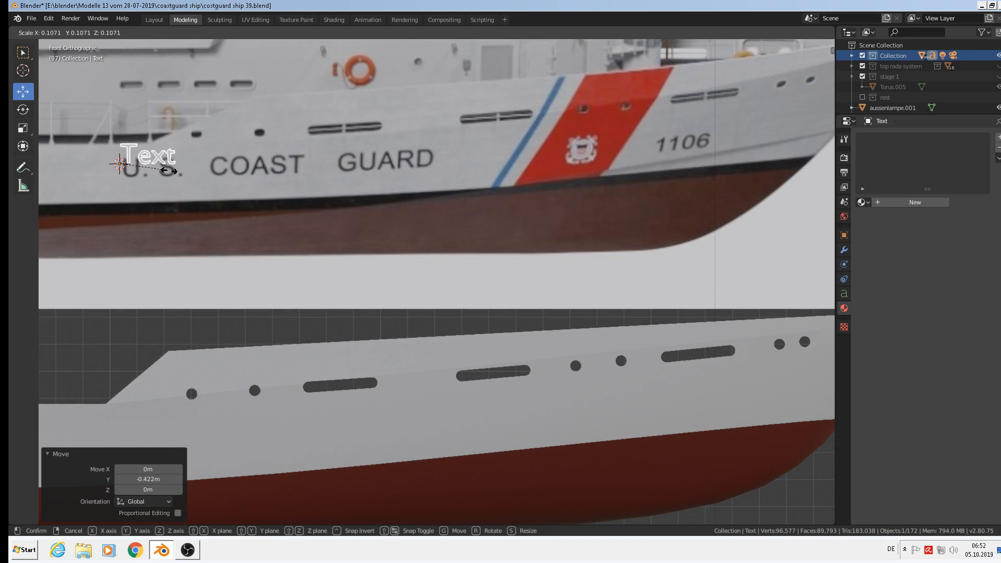
click(168, 173)
shift+middle_drag(193, 184, 337, 218)
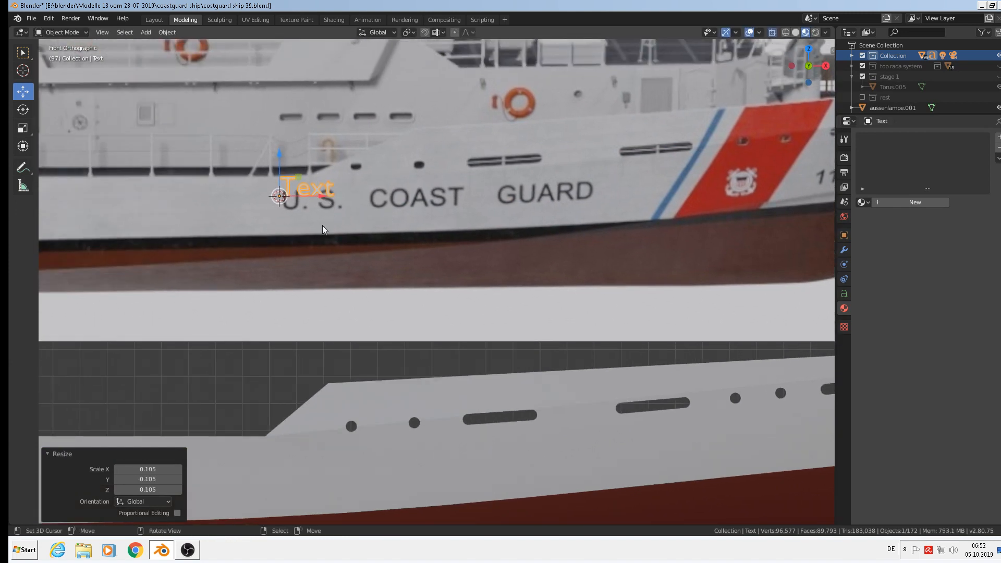
key(g)
click(327, 240)
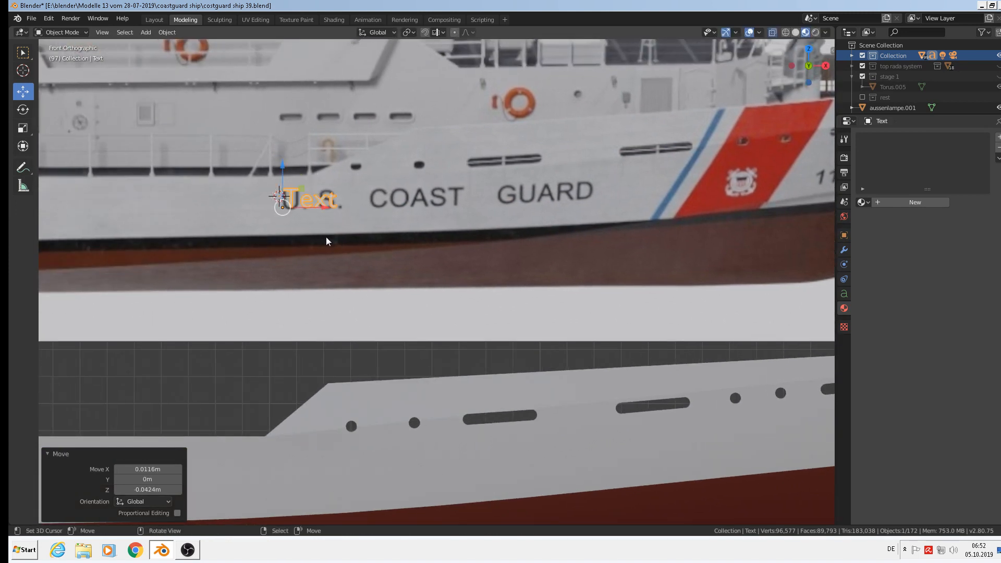
Step: Replace the text object's placeholder content with U. S. COAST GUARD, spacing the words to match the lettering in the reference picture
key(Tab)
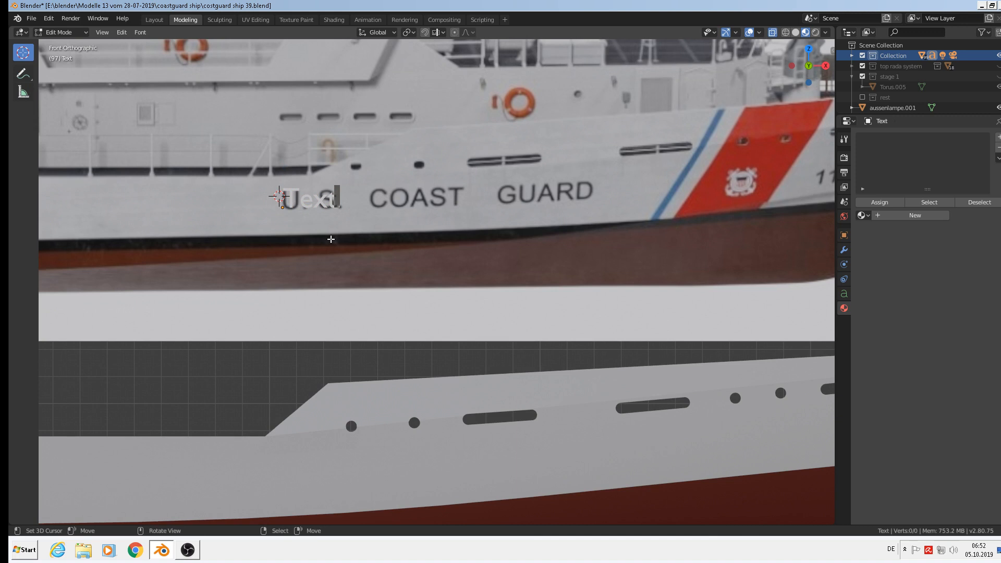
key(BackSpace)
key(BackSpace)
key(BackSpace)
key(BackSpace)
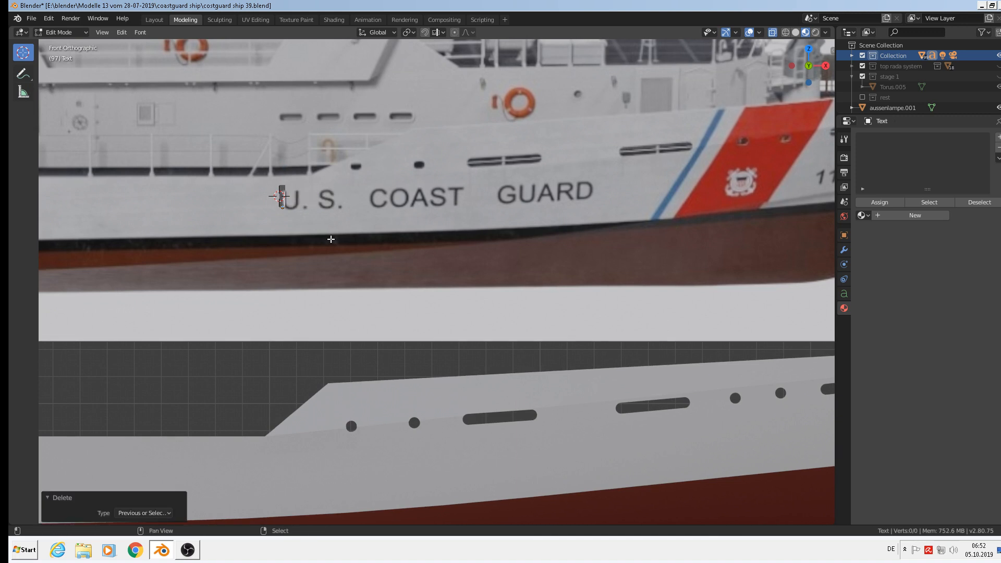
text(u)
key(BackSpace)
text(U. )
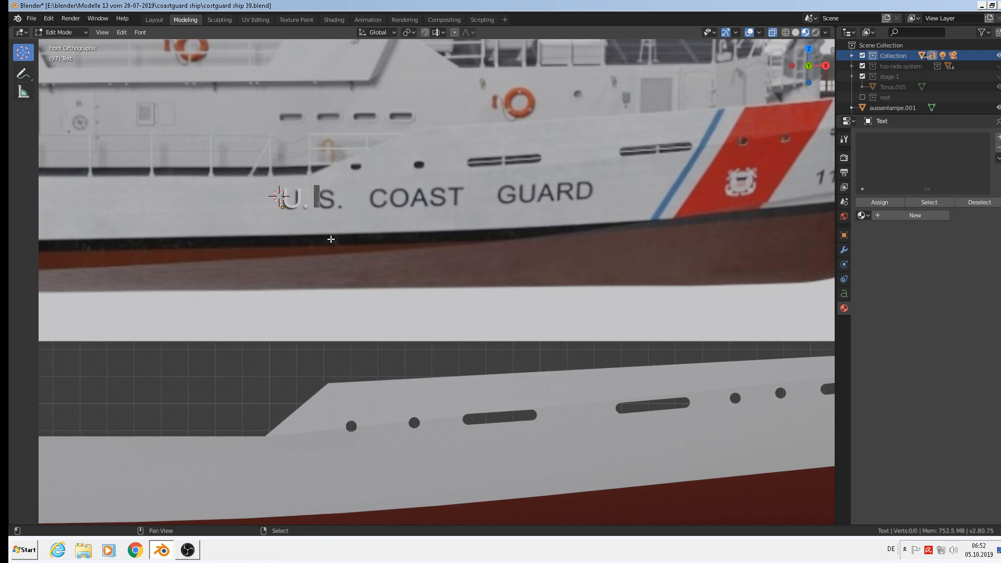
text(S.)
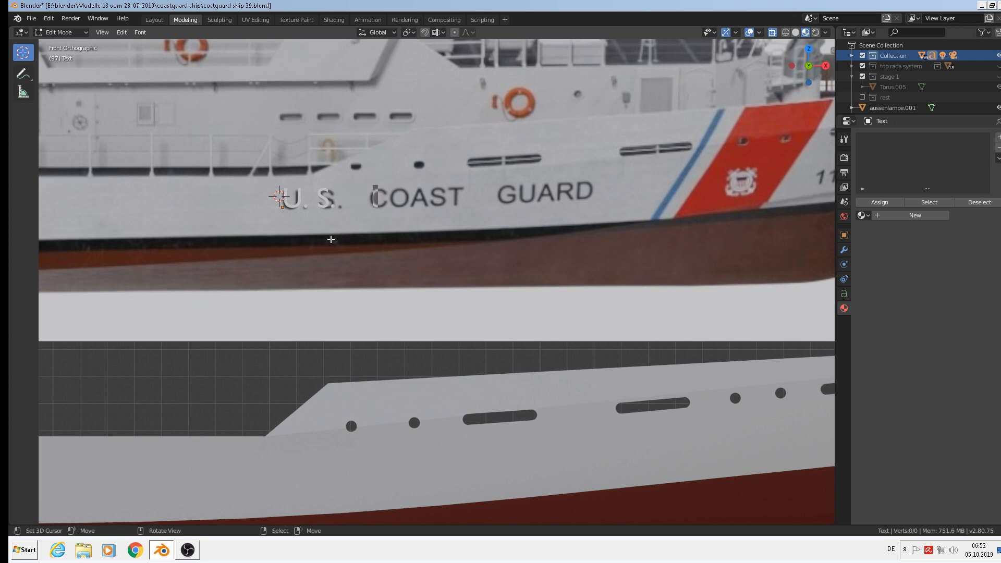
key(Right)
text(OAST)
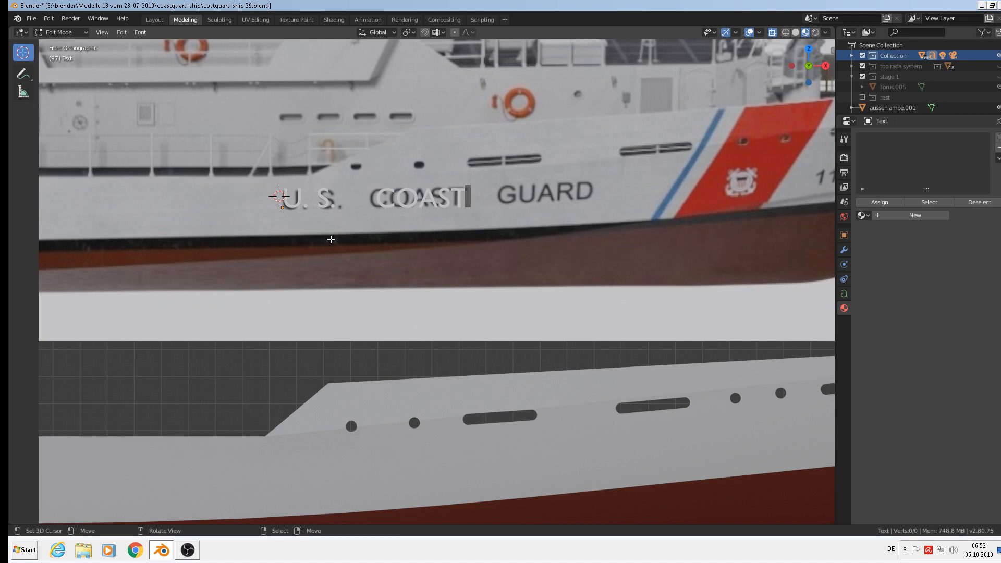
key(Right)
key(Right)
key(Right)
key(Right)
key(Right)
text(G)
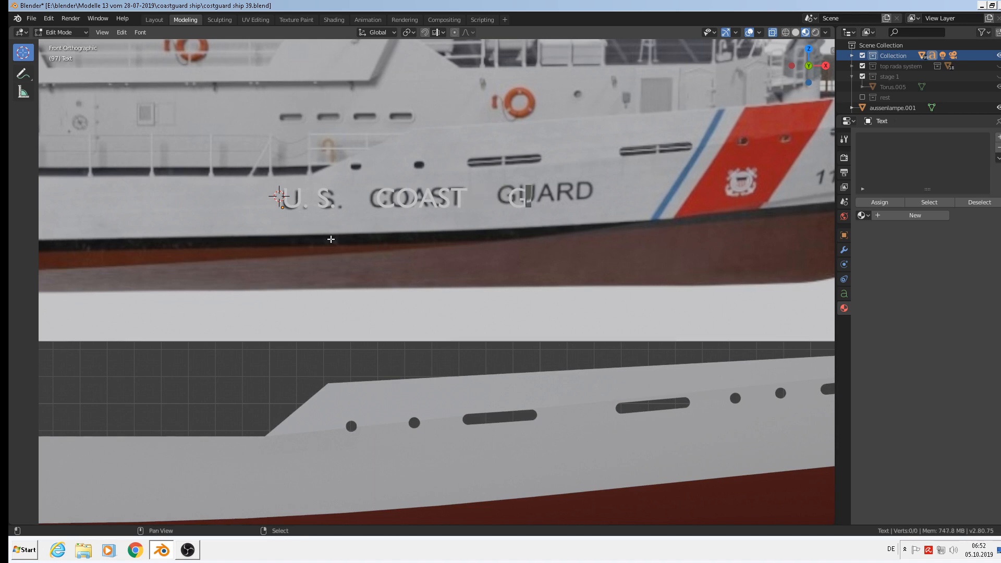
text(UARD)
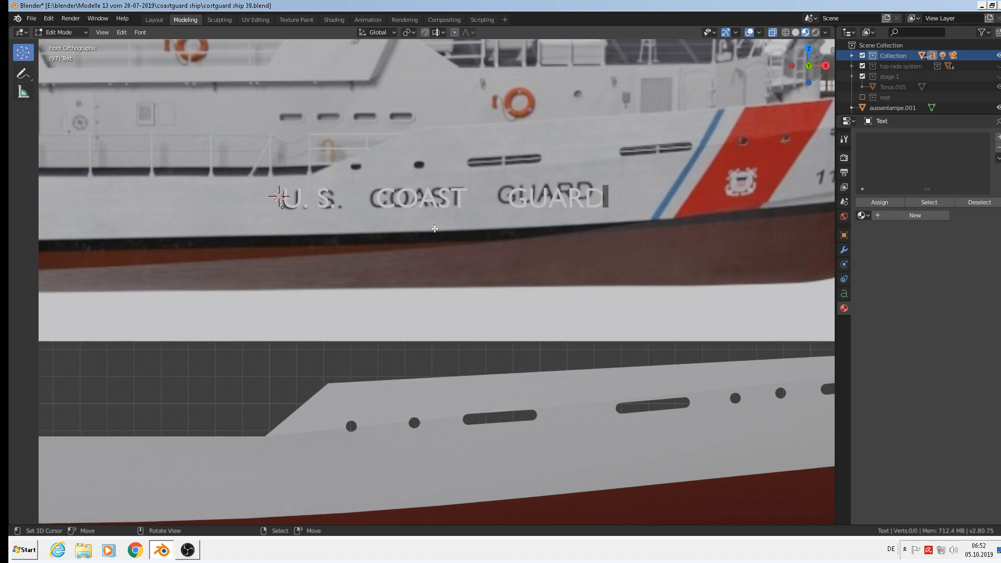
shift+middle_drag(549, 226, 378, 243)
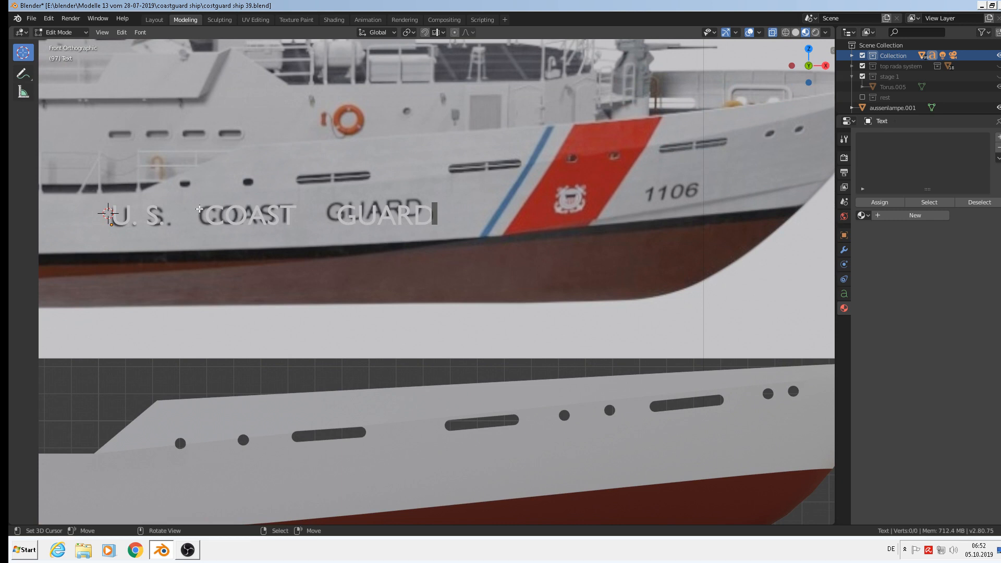
key(Tab)
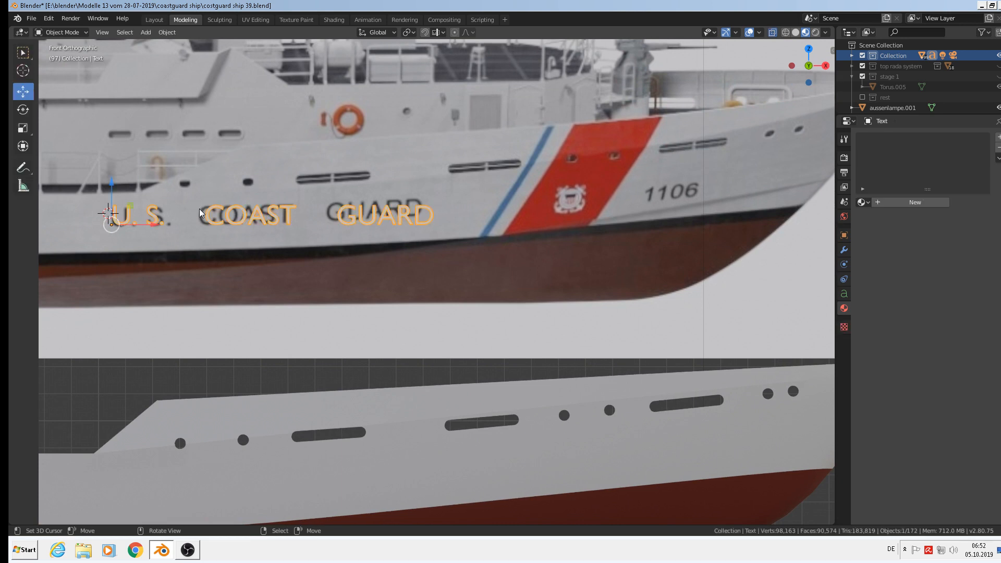
Step: Duplicate the U. S. COAST GUARD text object and place the copy about 1.99 m along X, near the bow number in the reference picture
key(shift+d)
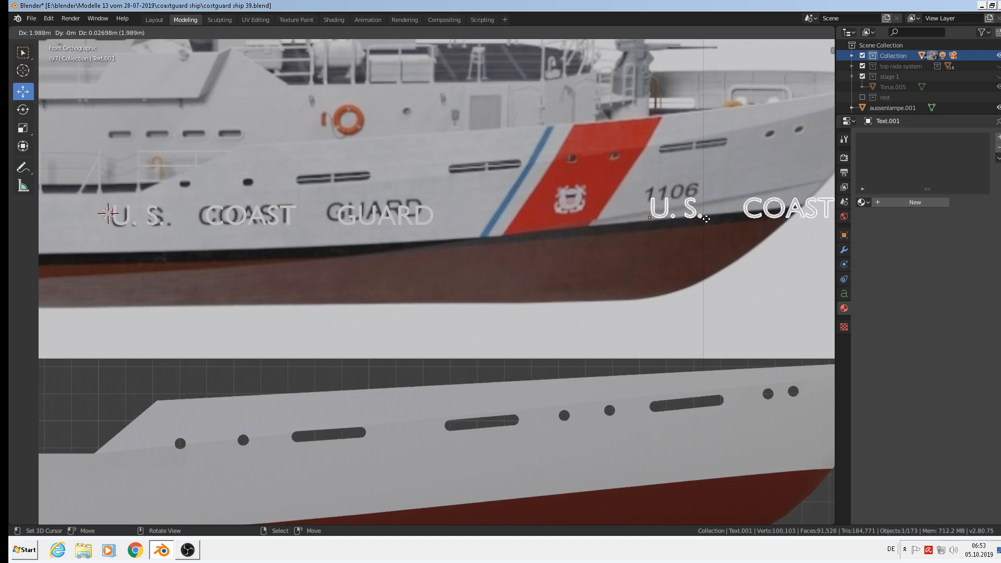
click(707, 225)
shift+middle_drag(725, 249, 443, 246)
Step: Replace the duplicated text's content with 1106
key(Tab)
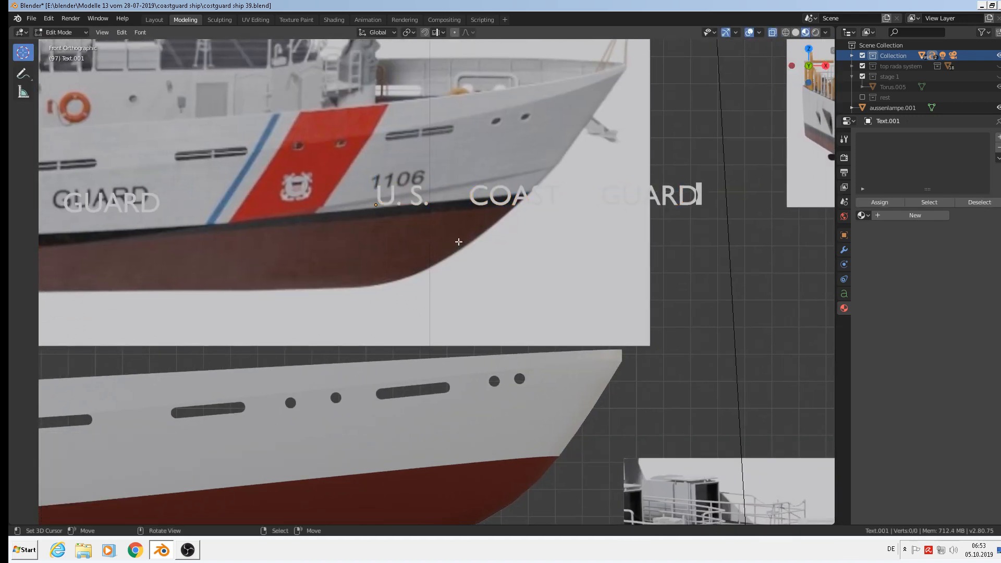
key(BackSpace)
key(BackSpace)
key(BackSpace)
key(BackSpace)
key(BackSpace)
key(BackSpace)
key(BackSpace)
key(BackSpace)
key(BackSpace)
key(BackSpace)
key(BackSpace)
key(BackSpace)
key(BackSpace)
key(BackSpace)
key(BackSpace)
key(BackSpace)
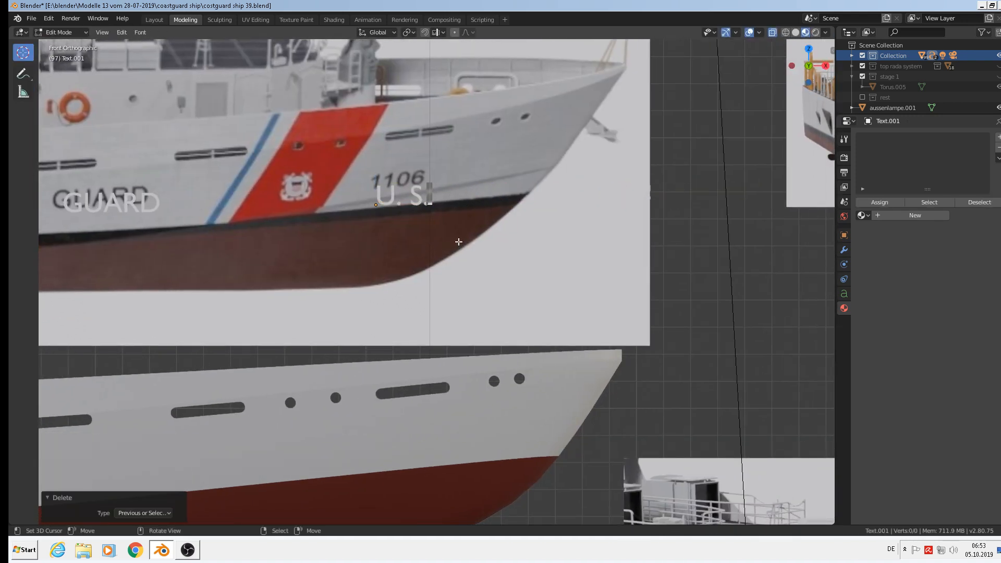
text(1)
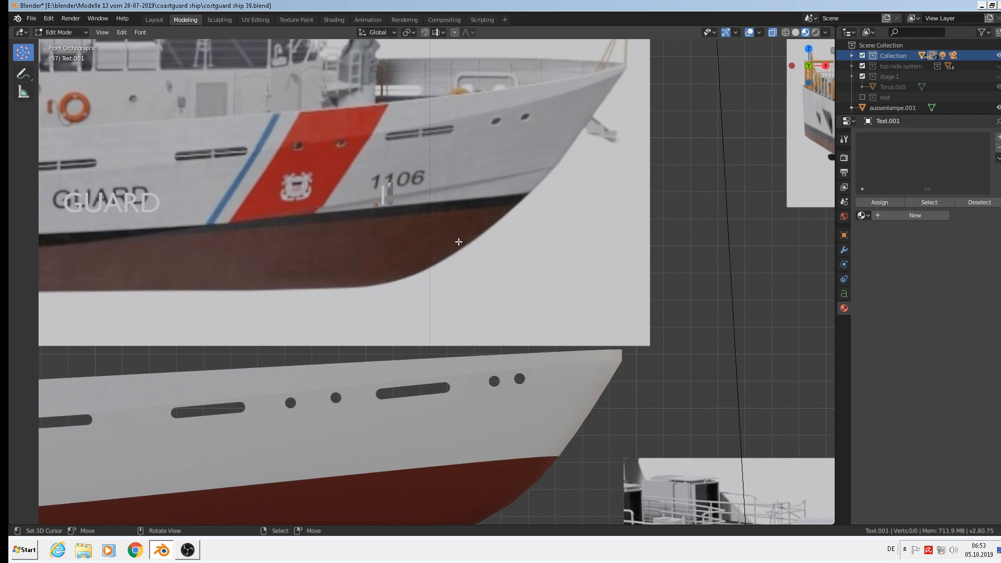
text(106)
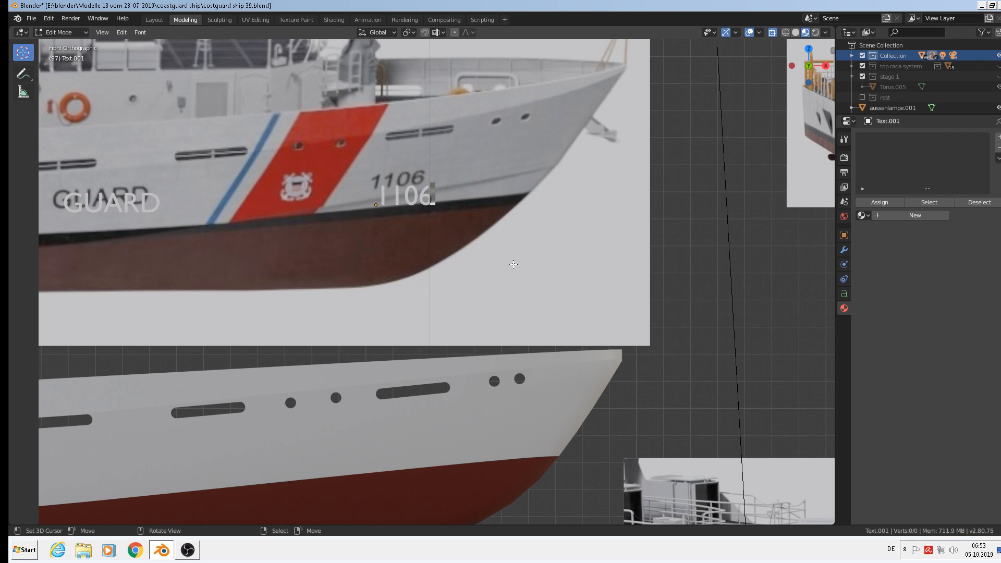
scroll(470, 272, down, 4)
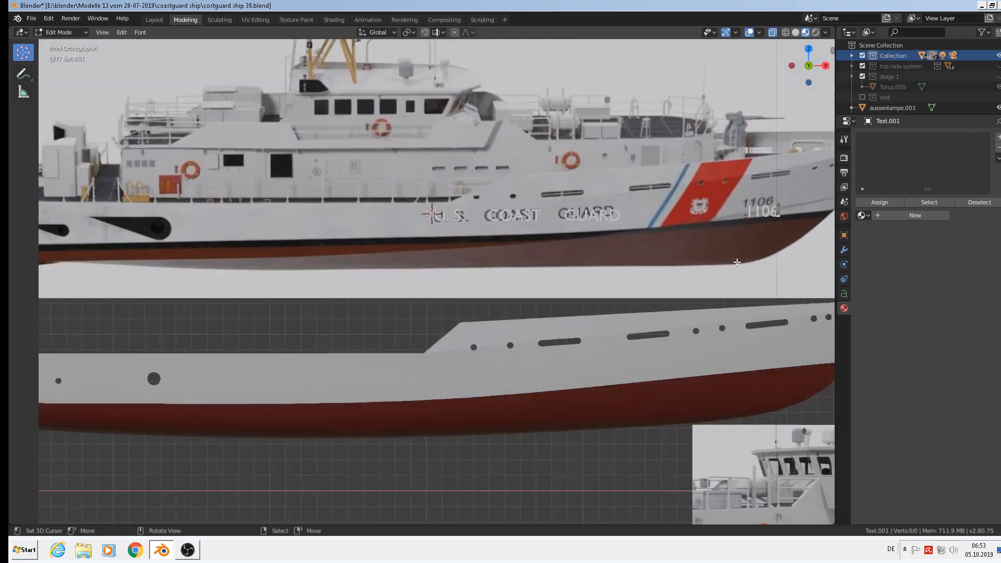
scroll(697, 268, up, 2)
key(Tab)
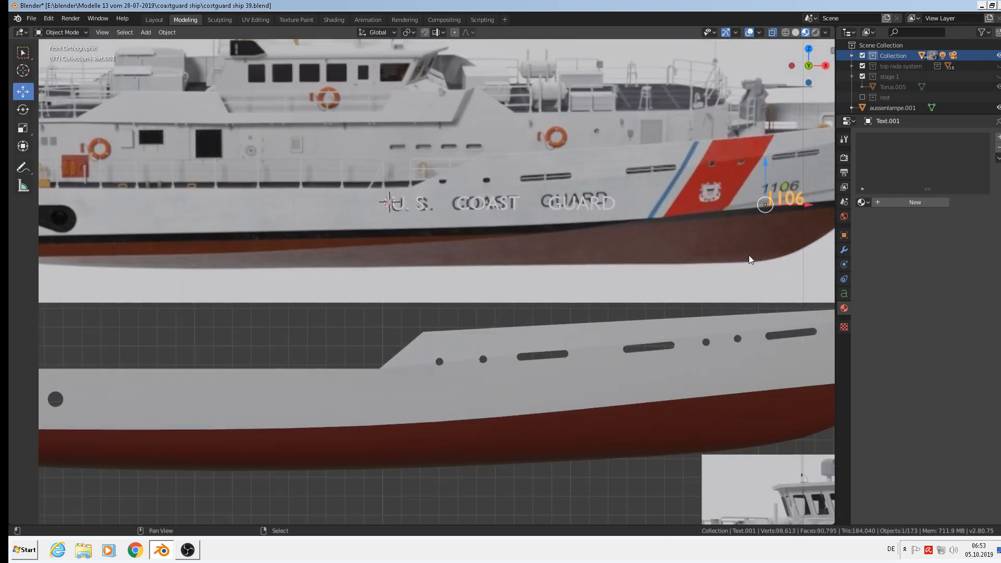
shift+middle_drag(749, 255, 636, 267)
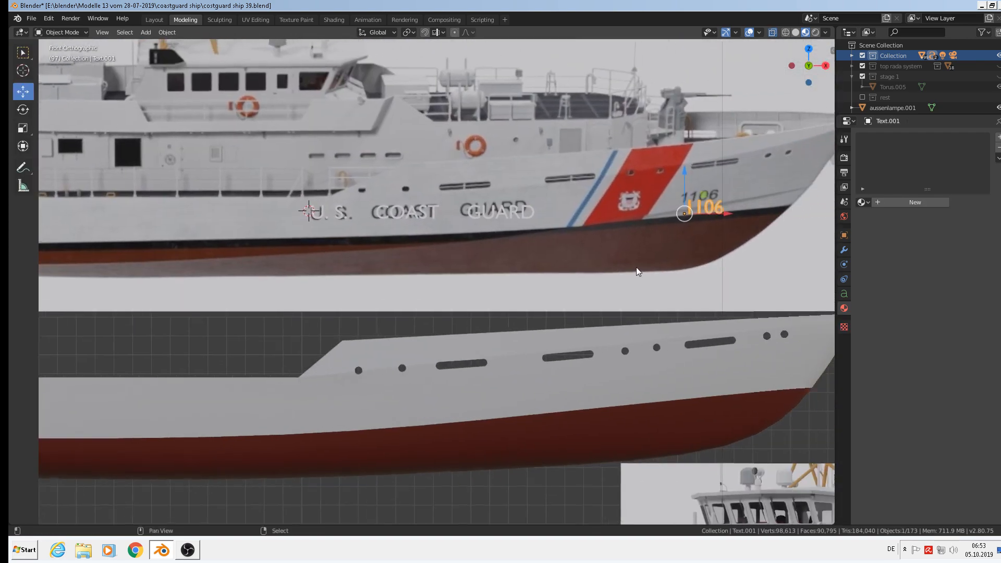
click(844, 294)
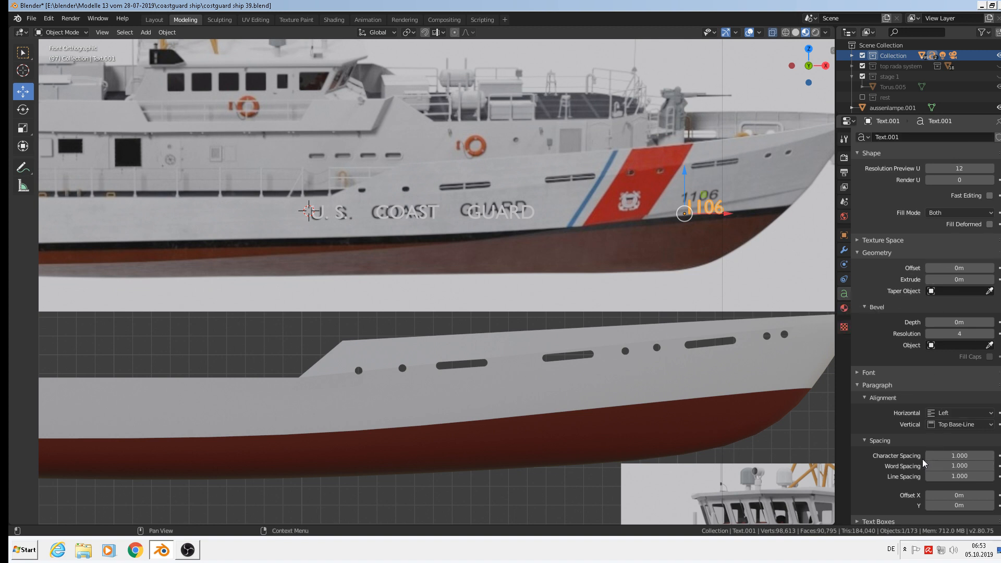
scroll(923, 456, down, 1)
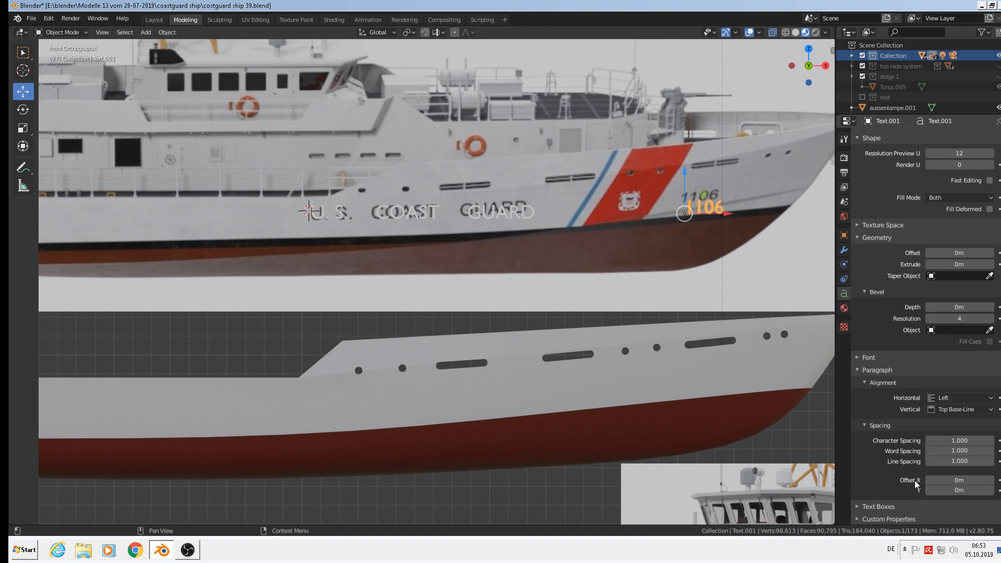
scroll(863, 361, up, 1)
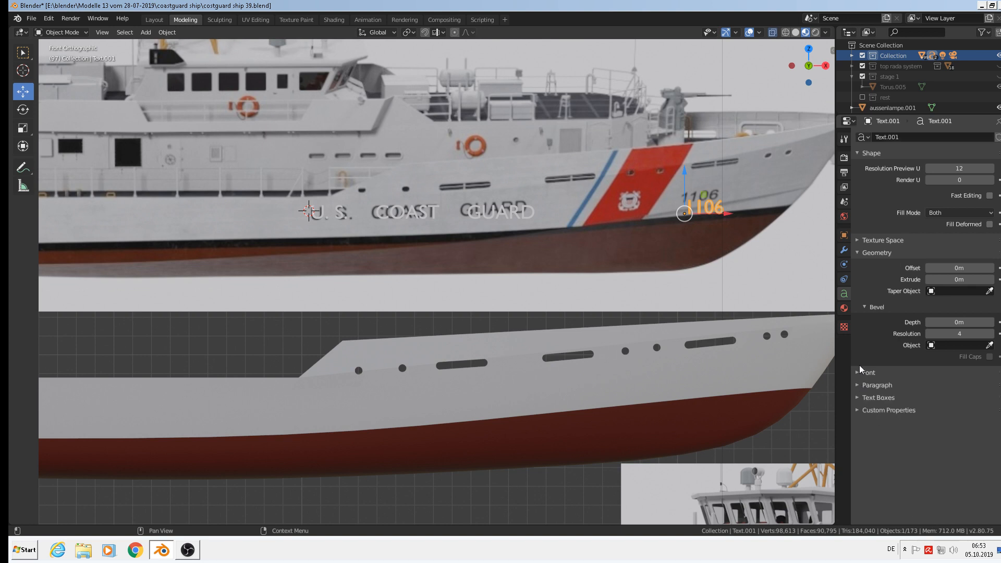
click(860, 373)
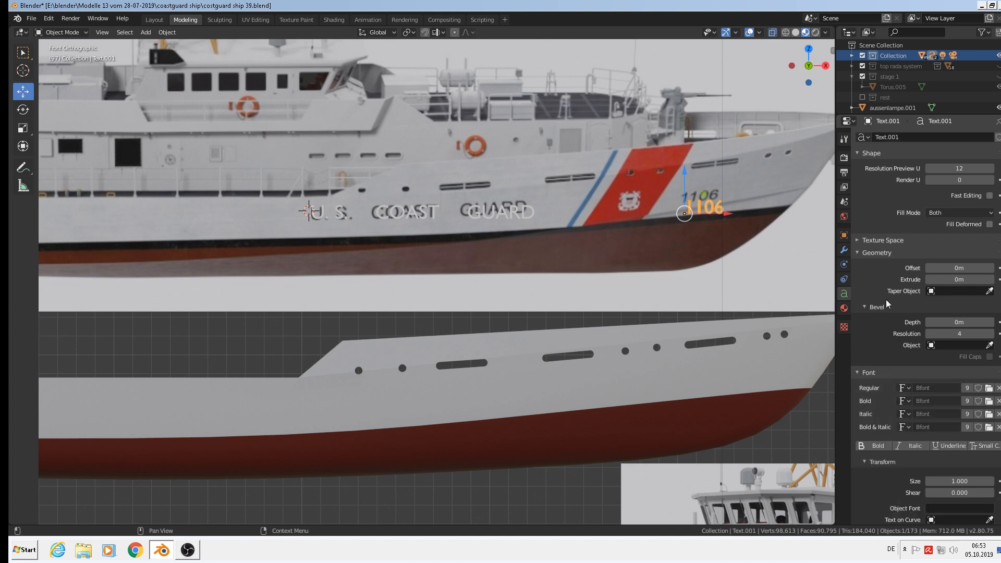
Step: Assign the existing black metall material to the 1106 text and to the U. S. COAST GUARD text
click(844, 308)
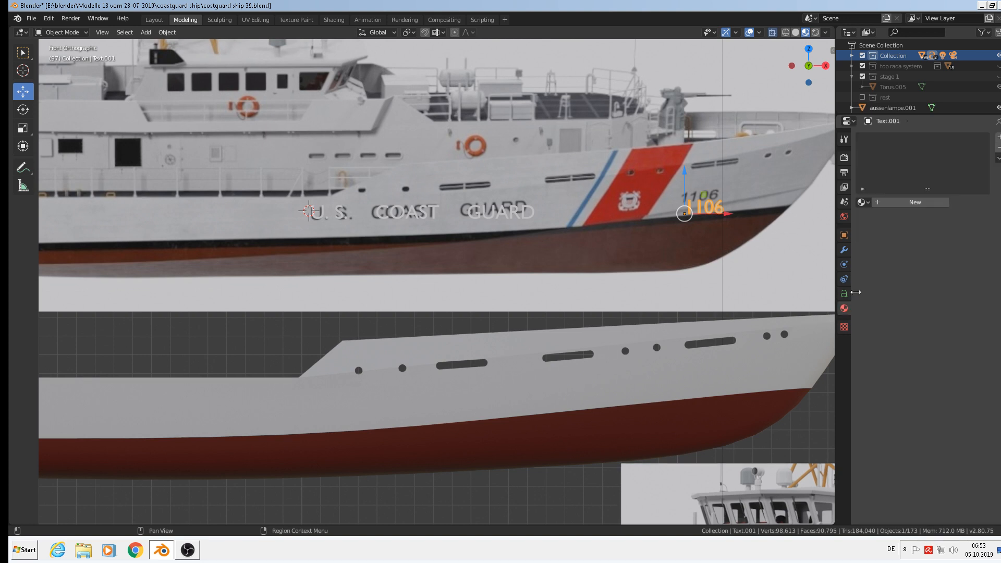
click(864, 203)
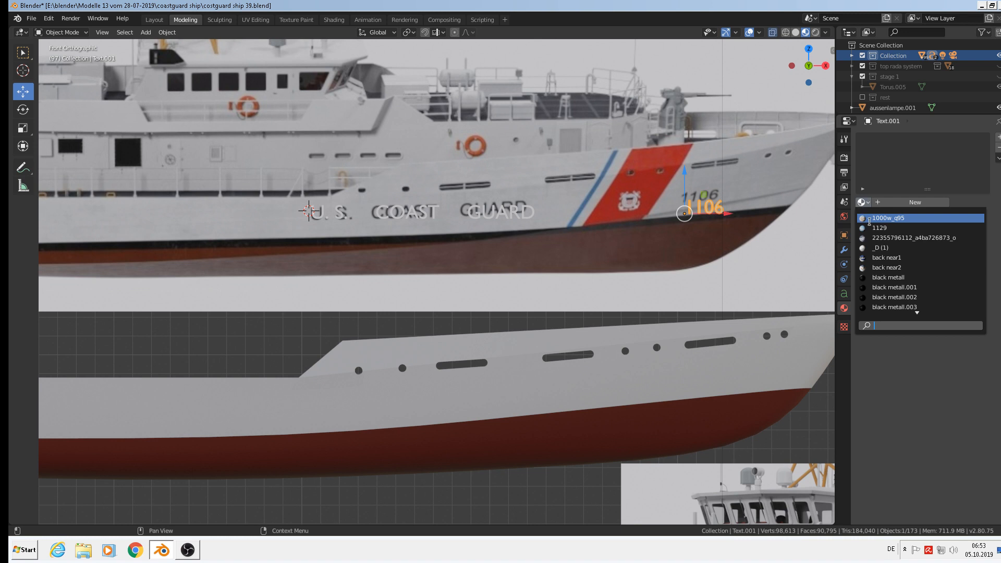
click(899, 279)
click(518, 216)
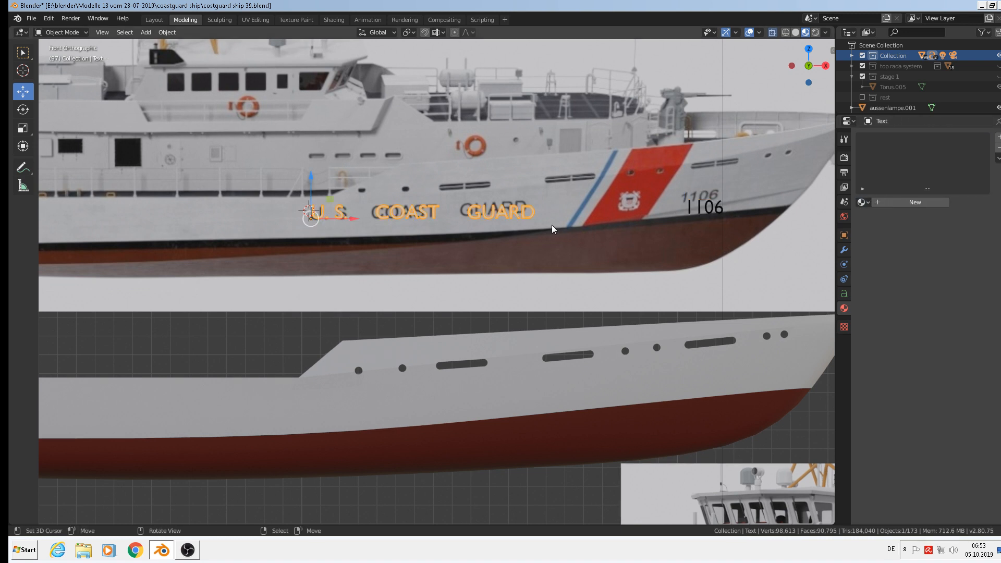
click(863, 202)
click(881, 277)
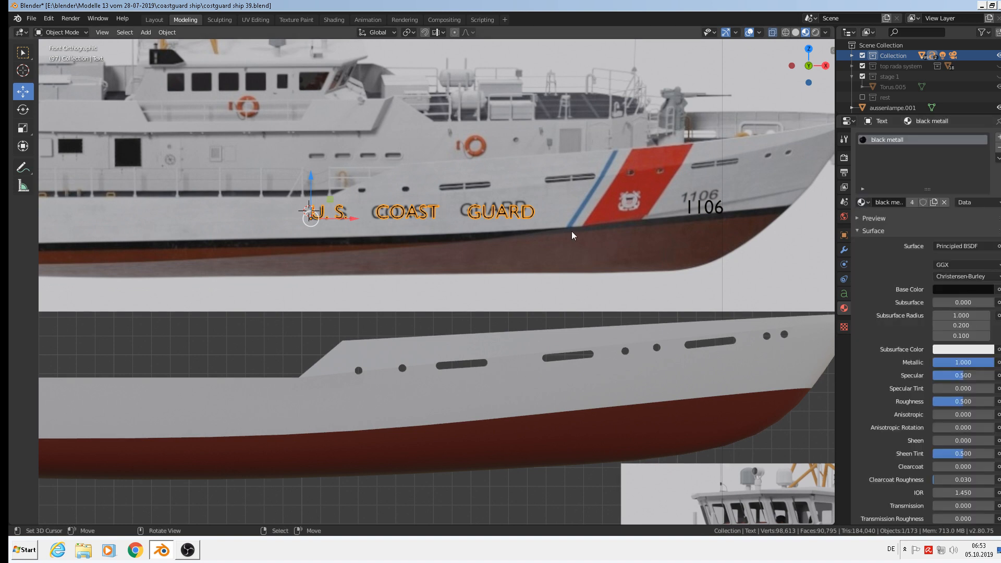
scroll(562, 230, up, 1)
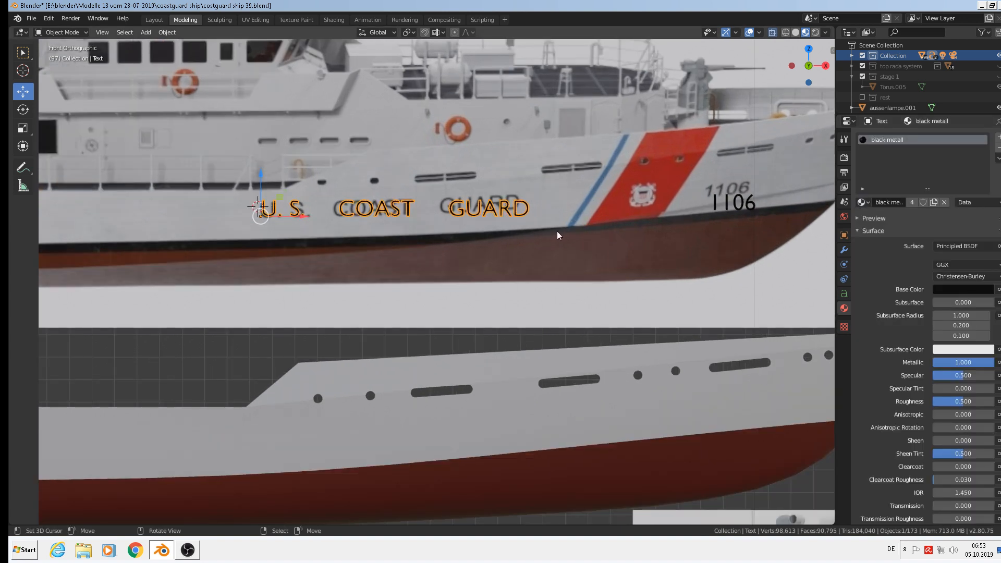
key(Tab)
key(Tab)
key(Tab)
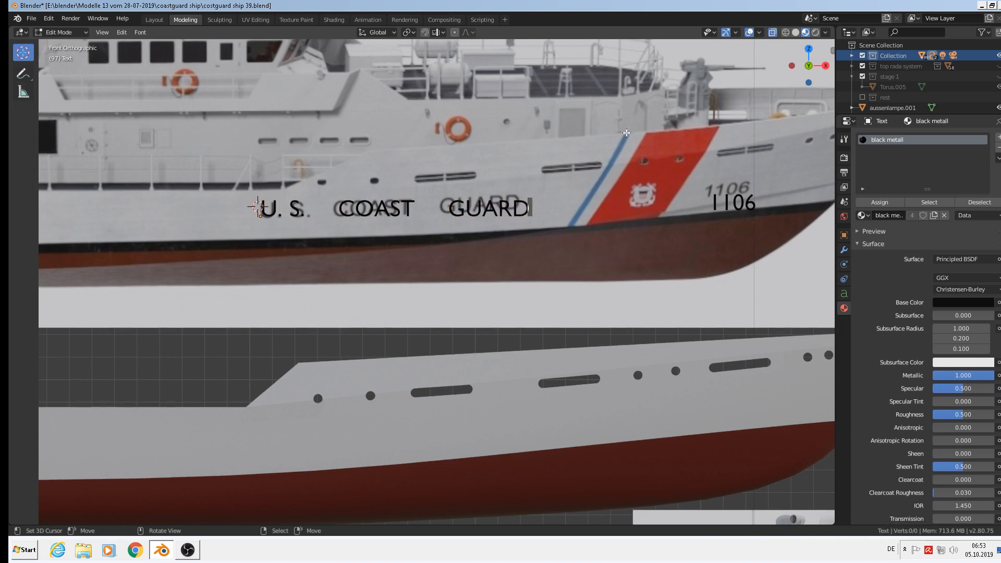
key(Tab)
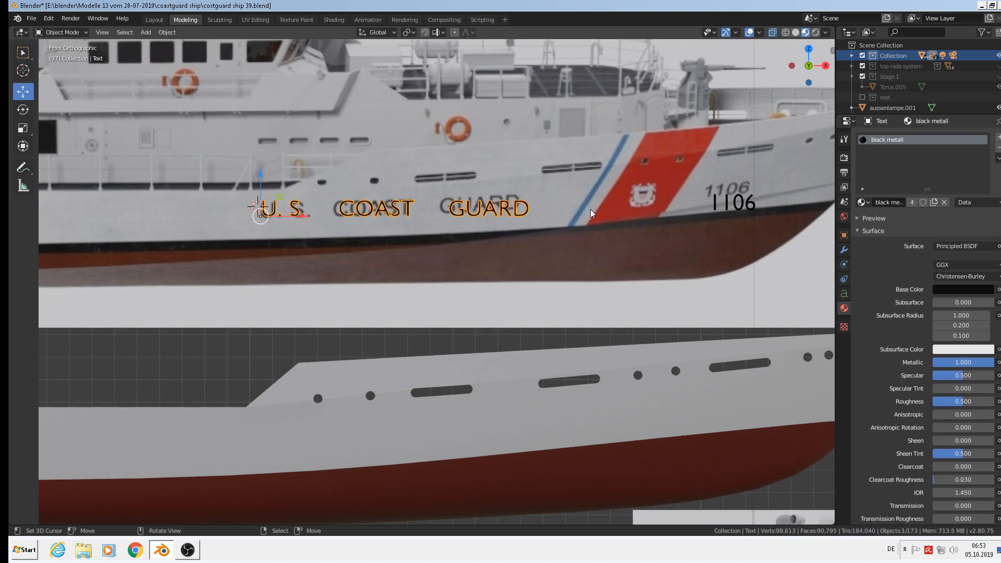
Step: Place the 3D cursor on the blue stripe in the reference picture and add a mesh plane there
click(595, 187)
click(146, 32)
mouse_move(165, 46)
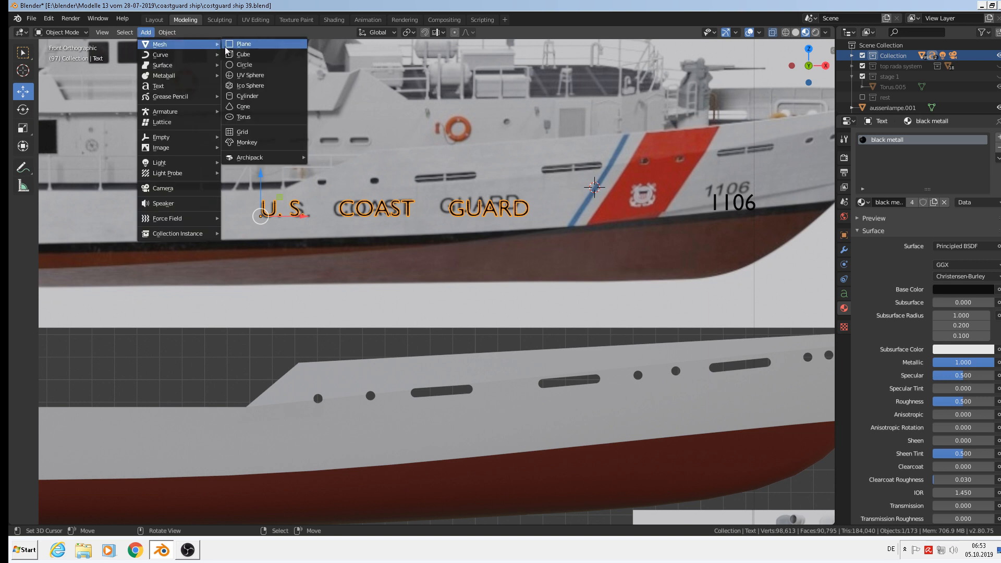
click(249, 46)
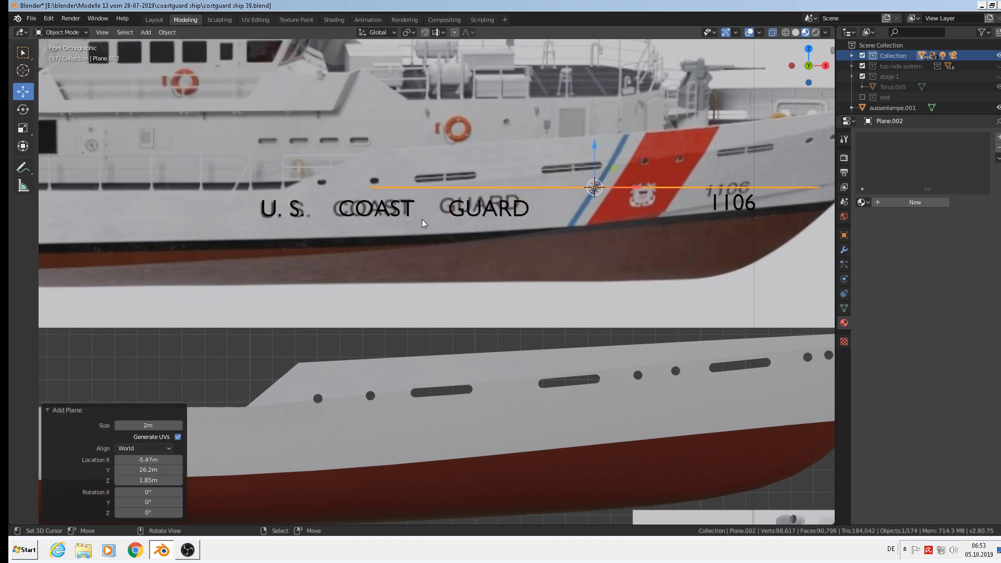
Step: Rotate the plane 90° about X and move it -0.741 m along Y, in front of the reference picture
text(rx90)
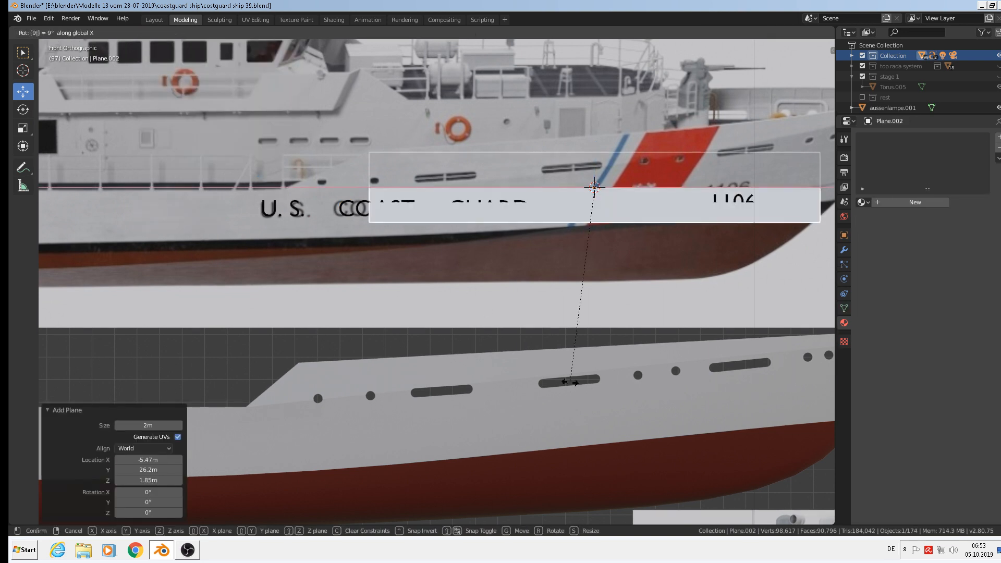
key(Return)
middle_drag(583, 384, 517, 391)
scroll(517, 391, down, 1)
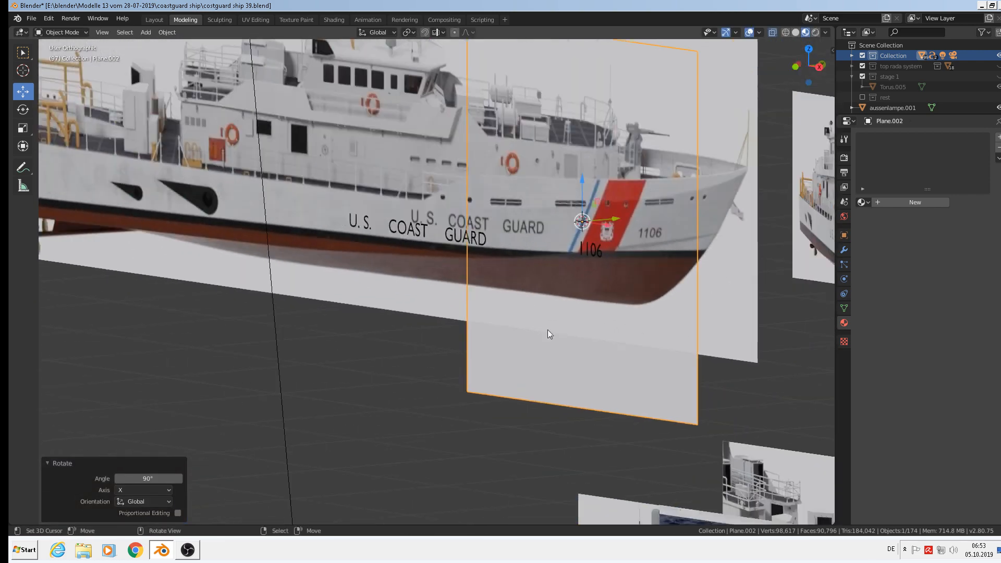
drag(611, 214, 505, 228)
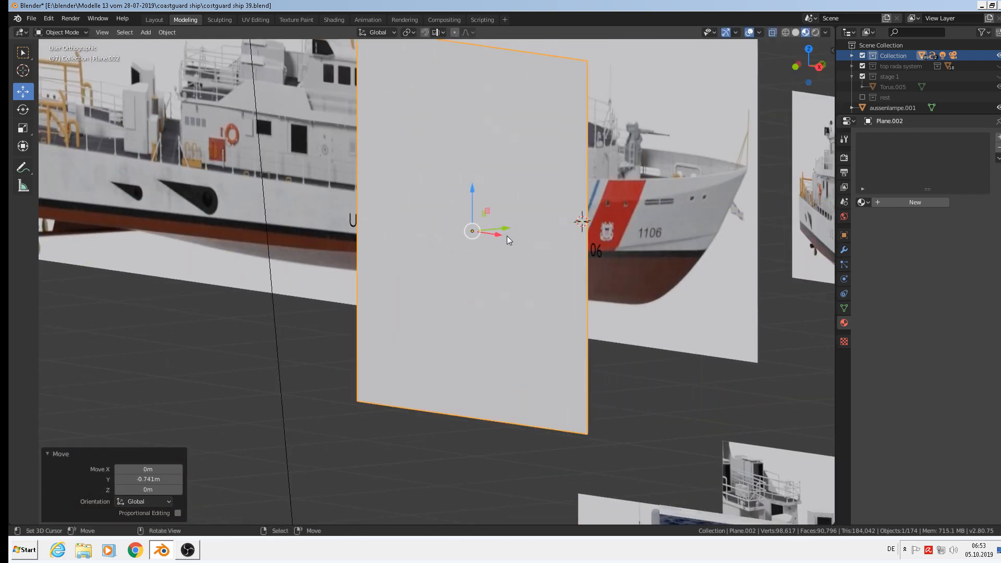
Step: Scale the plane uniformly by 0.255, and narrow it along X by 0.063 and again by 0.660 into a thin vertical strip
key(KP_1)
key(s)
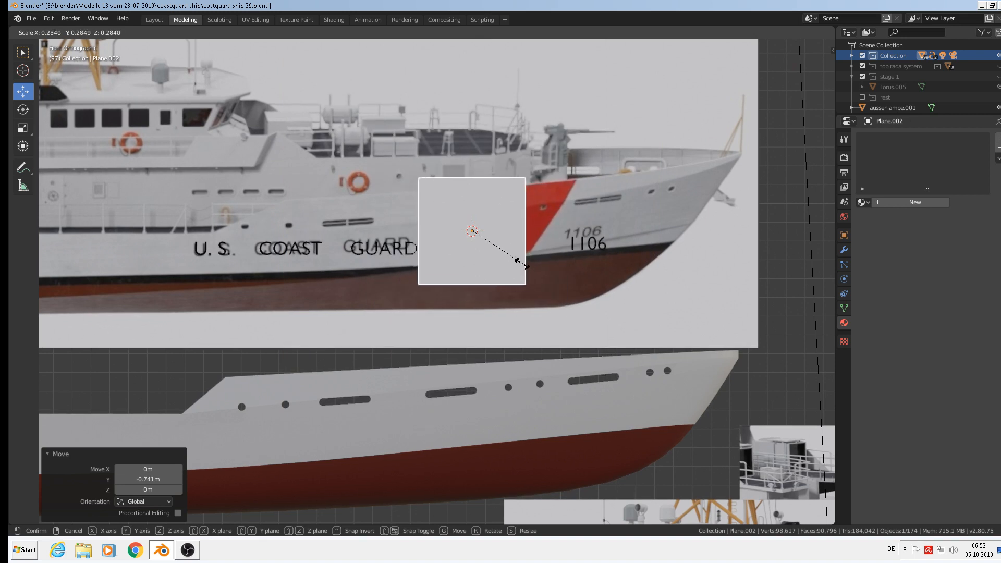
click(519, 260)
key(s)
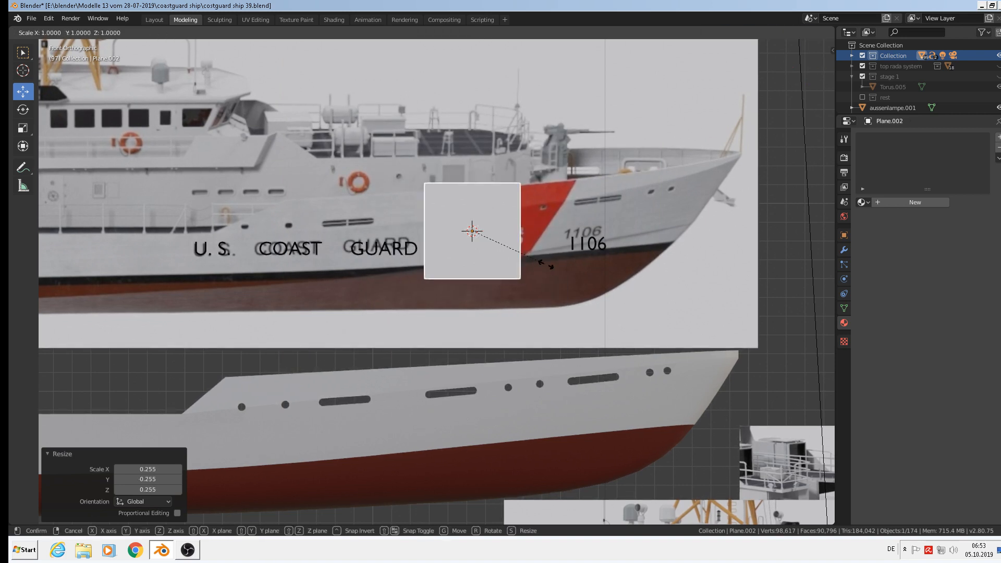
key(x)
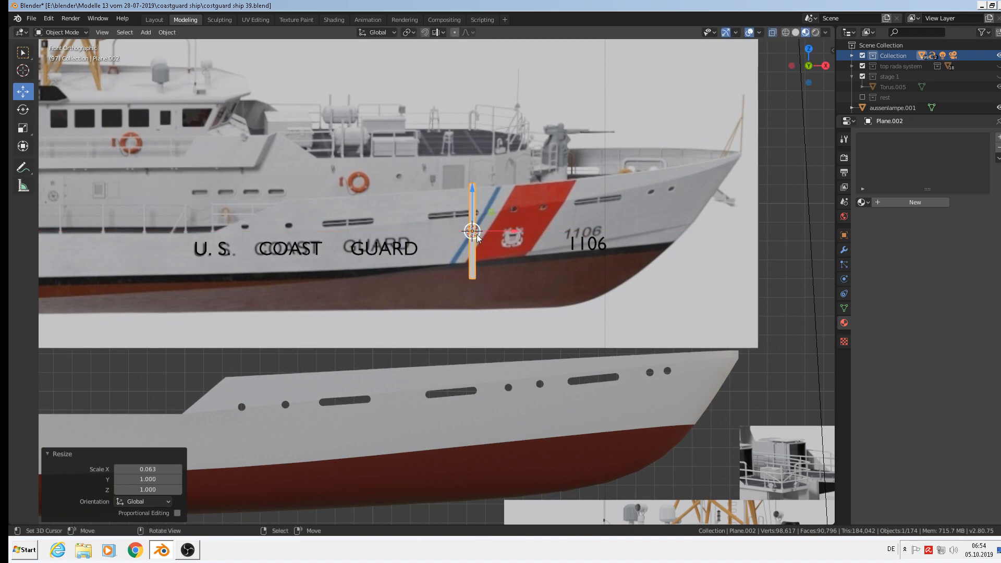
scroll(476, 224, up, 7)
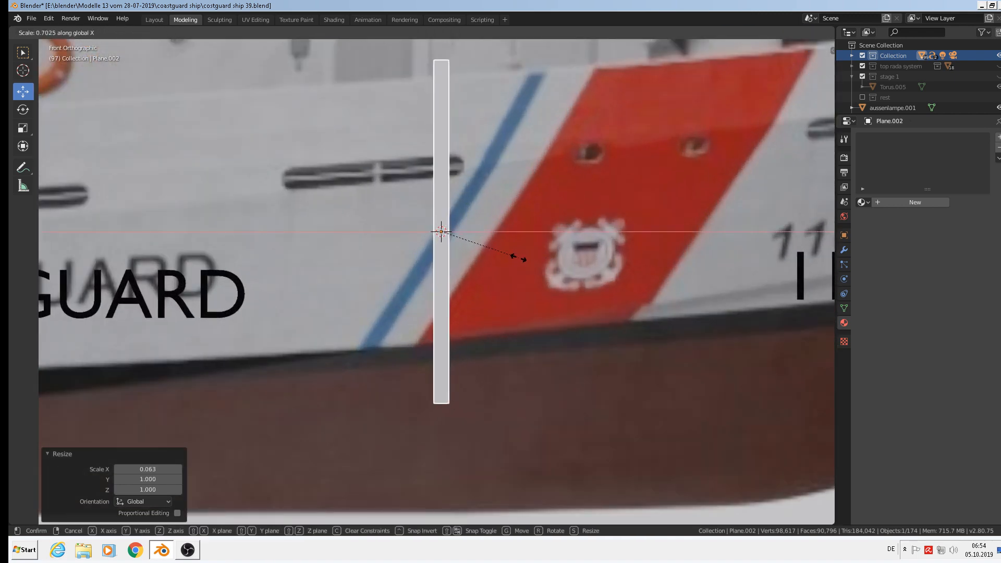
click(514, 260)
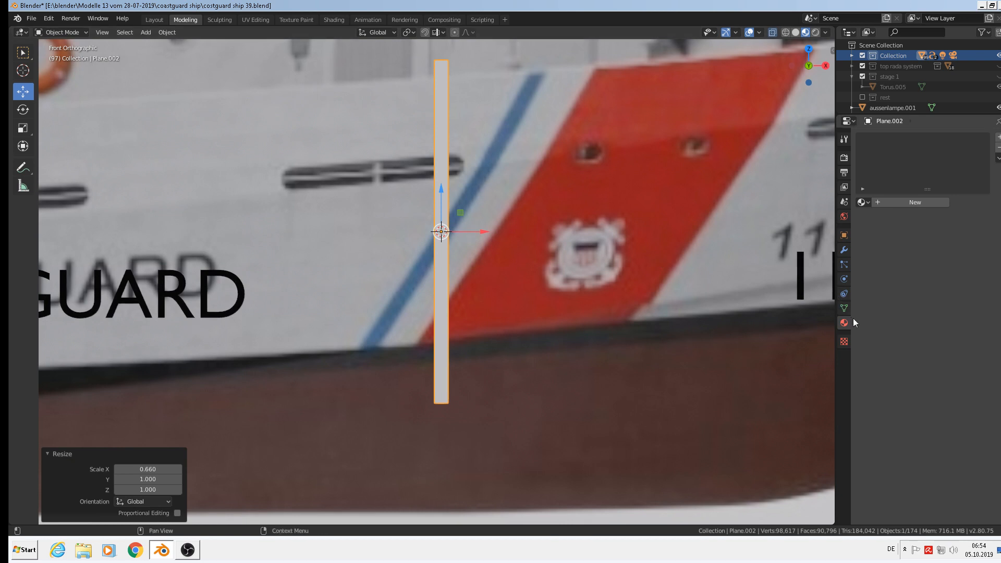
Step: Give the strip a new material with its base color sampled from the picture's blue stripe, and rotate it 32.3° onto that stripe
click(913, 202)
click(962, 289)
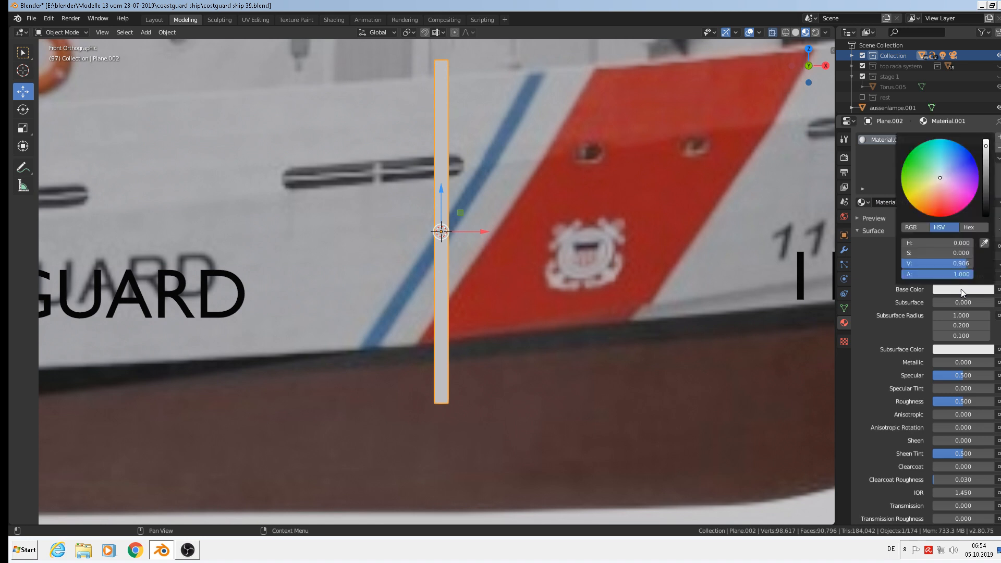
click(985, 243)
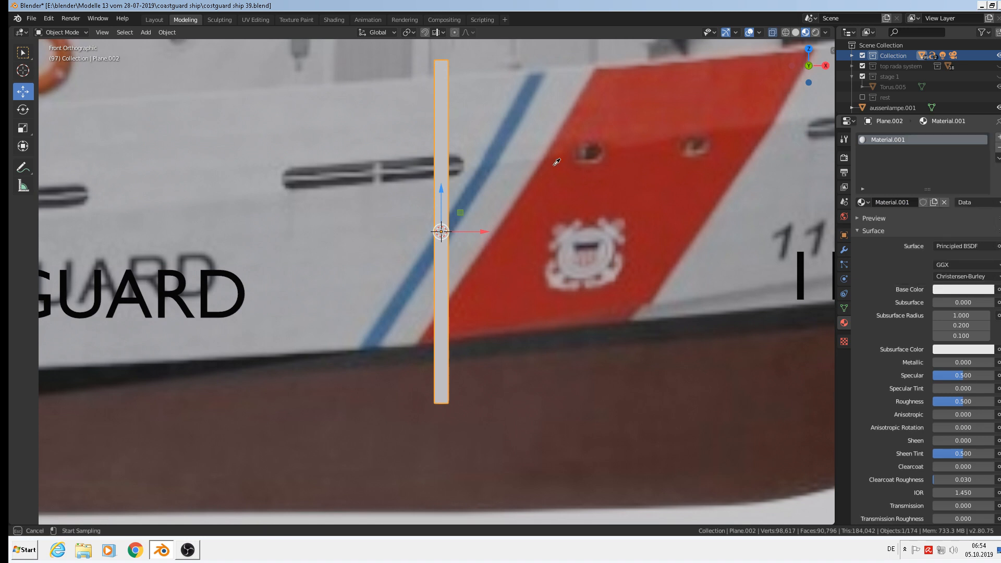
click(481, 180)
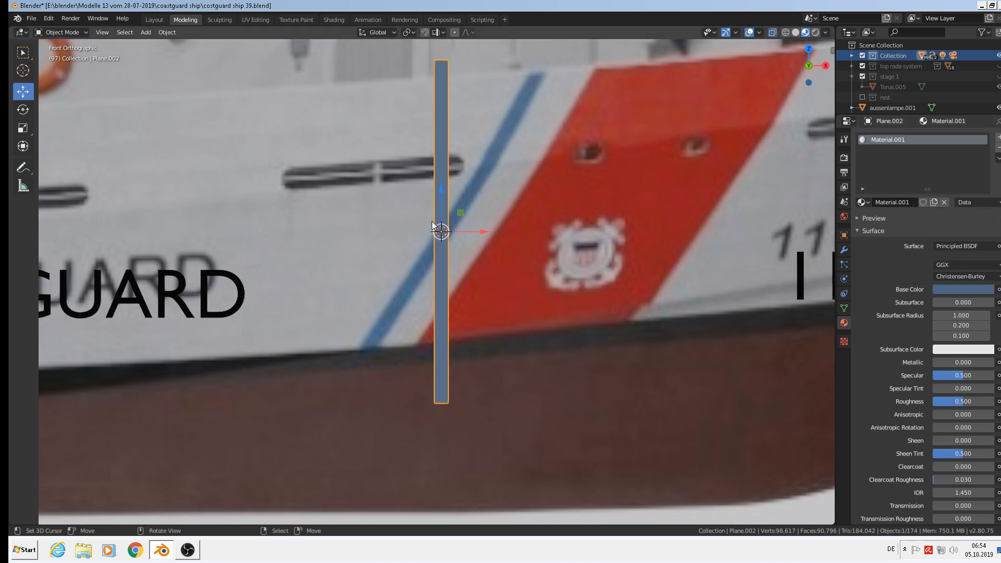
key(r)
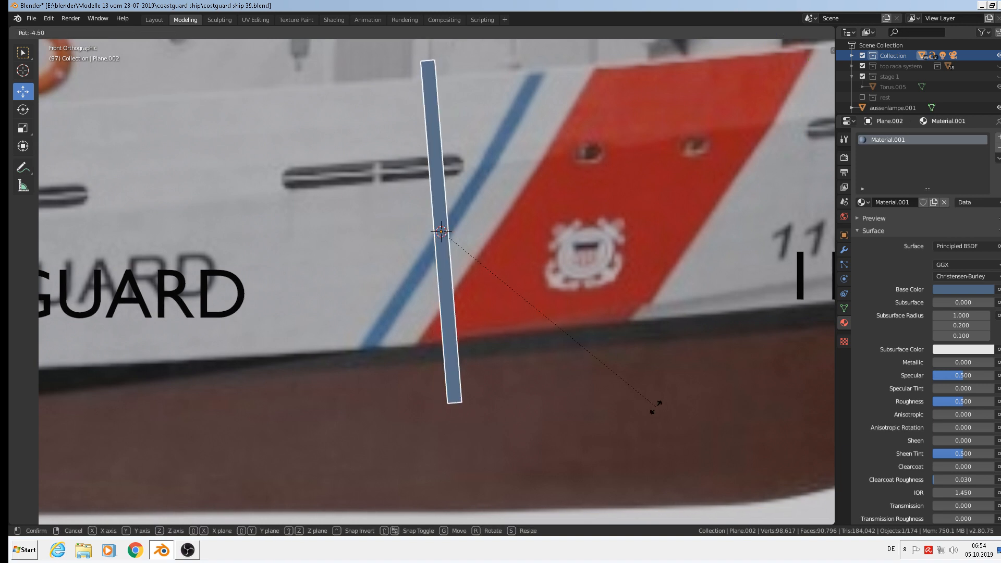
click(487, 416)
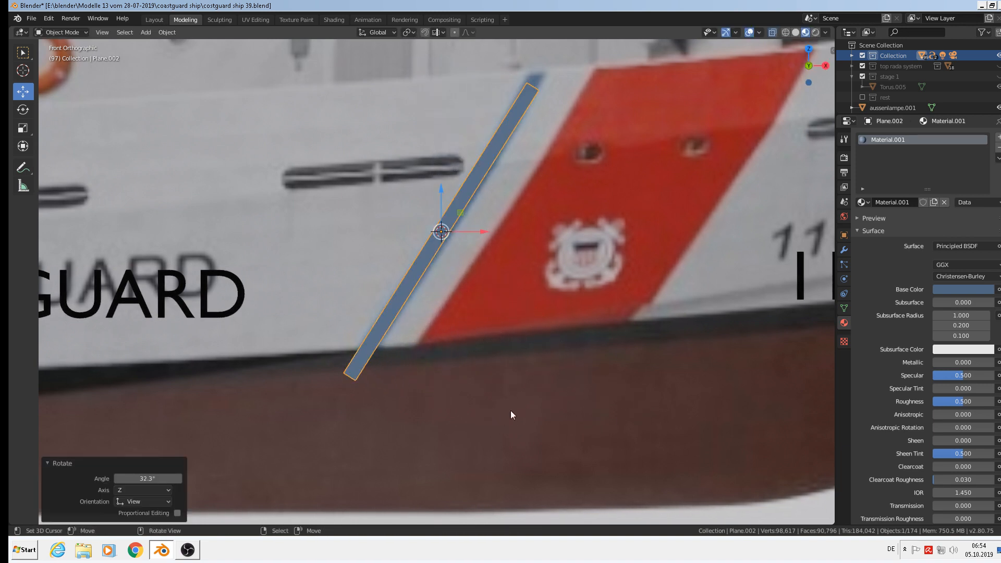
Step: Duplicate the blue strip onto the aft edge of the red stripe, about 0.111 m along X and 0.029 m along Z
scroll(541, 384, down, 3)
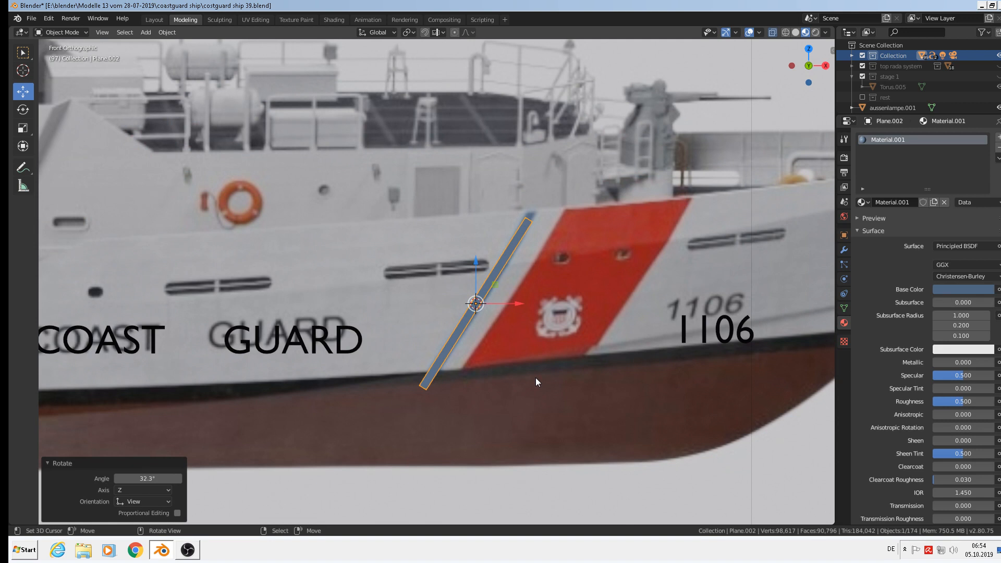
key(shift+d)
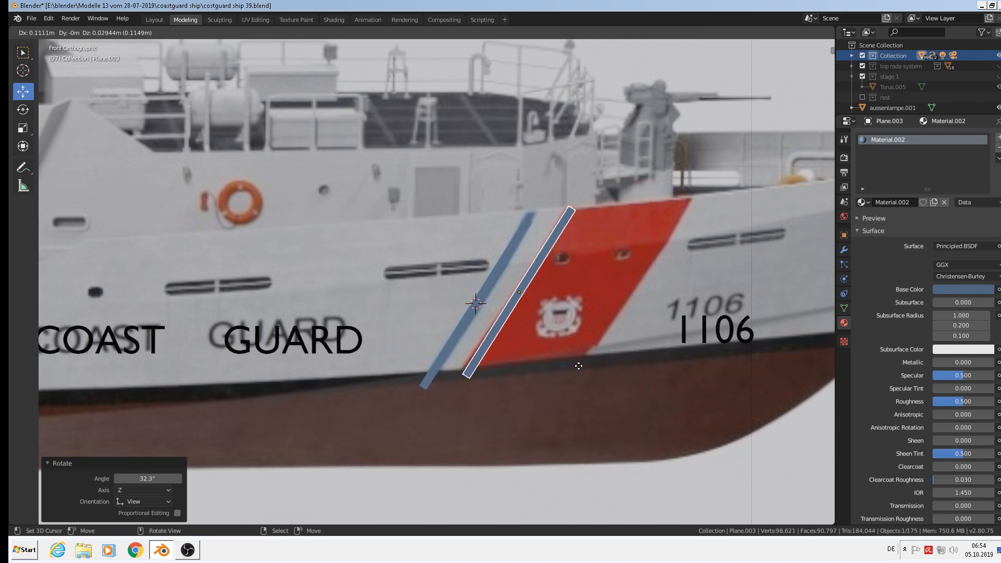
click(579, 366)
scroll(568, 276, up, 2)
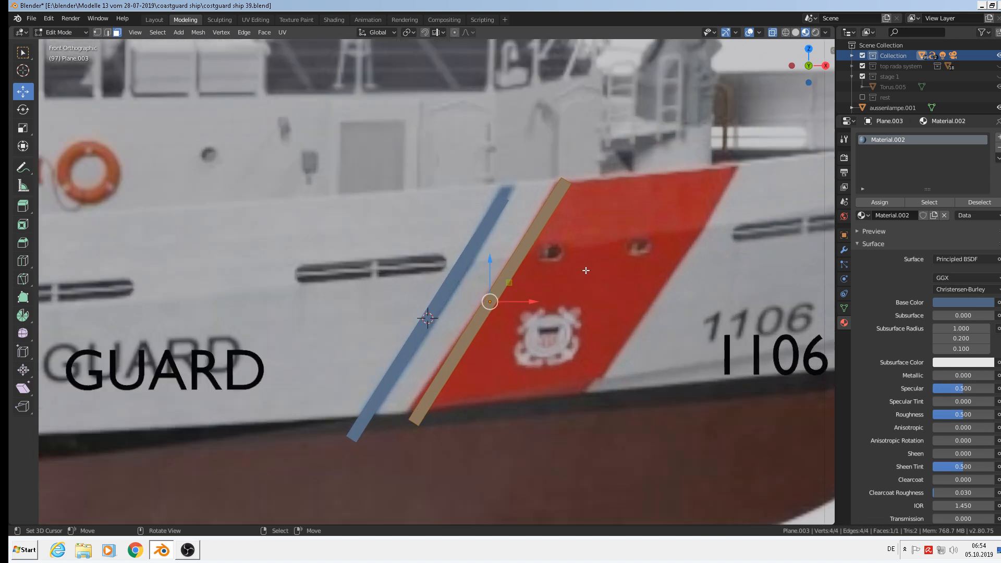
Step: Widen the duplicated strip over the red stripe by moving its forward edge's two vertices 0.322 m along X and 0.0174 m along Z
click(99, 32)
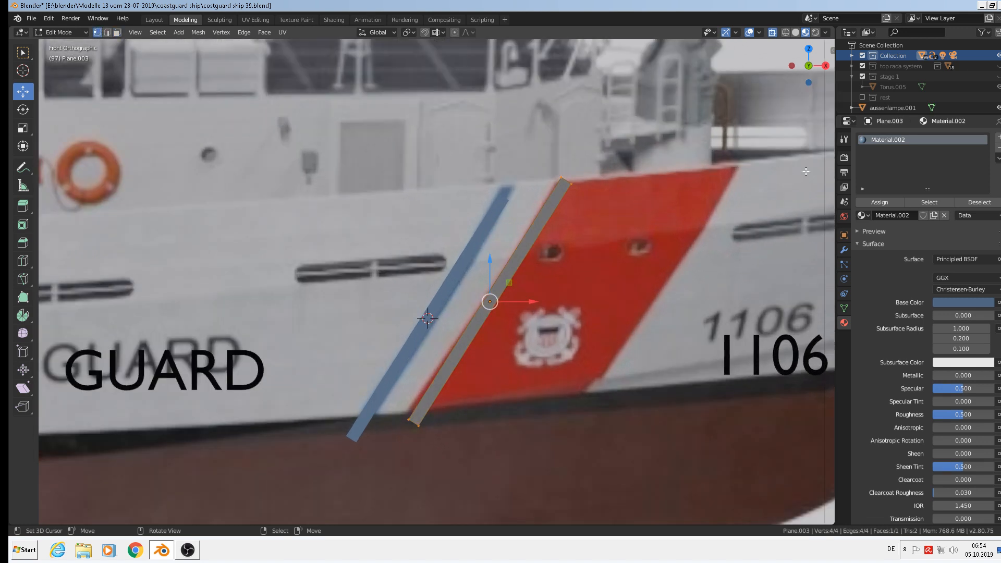
click(556, 179)
shift+click(418, 424)
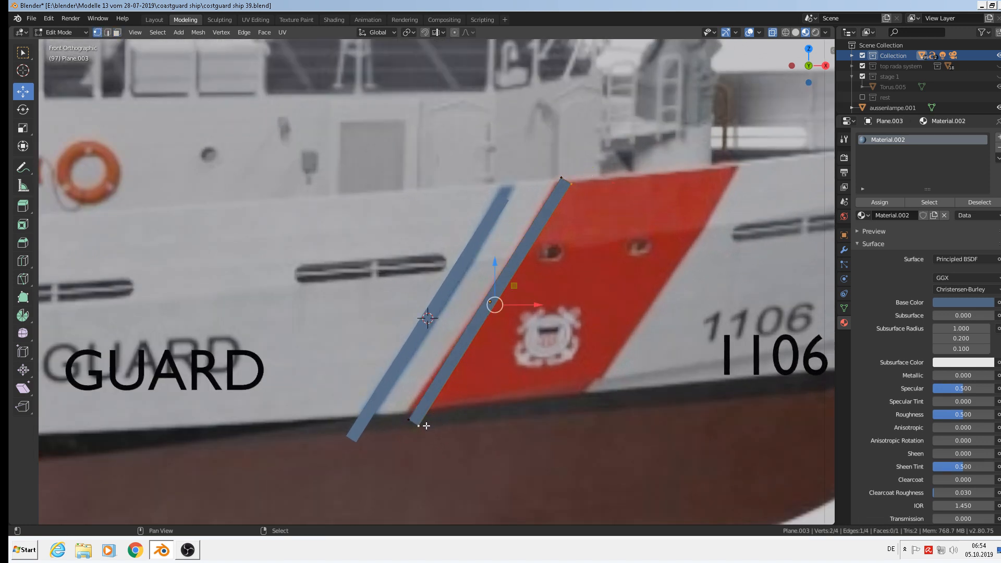
key(g)
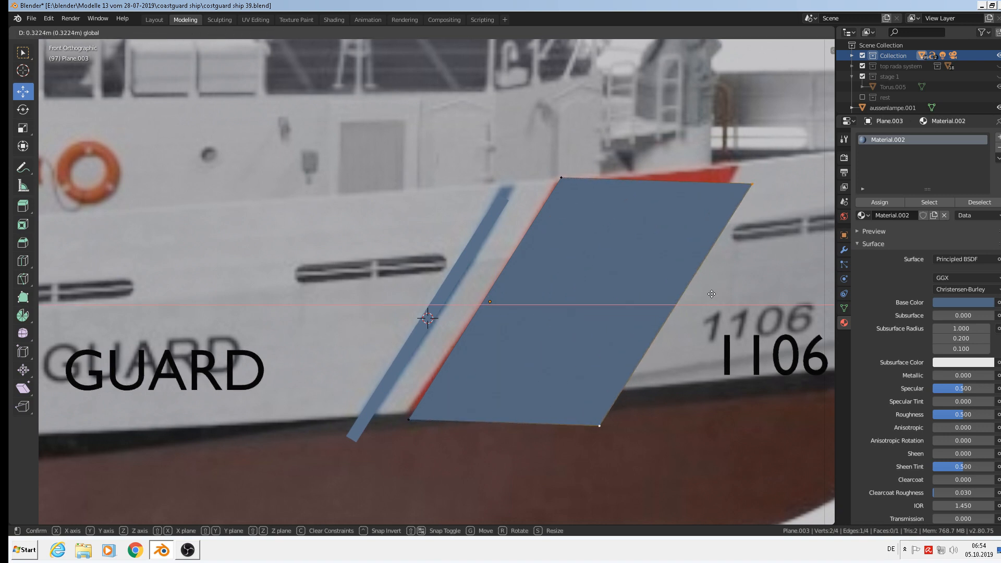
click(712, 294)
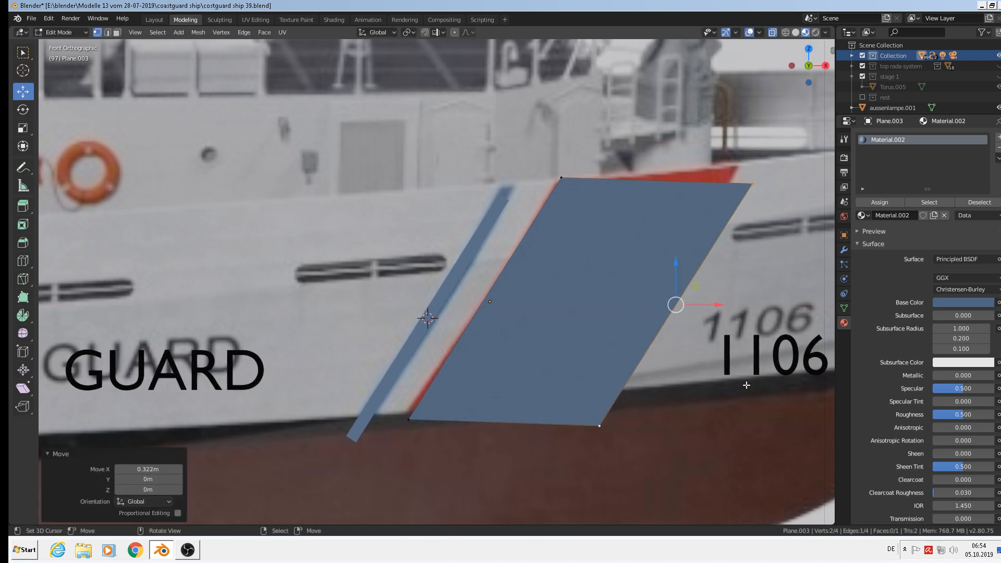
scroll(742, 349, down, 2)
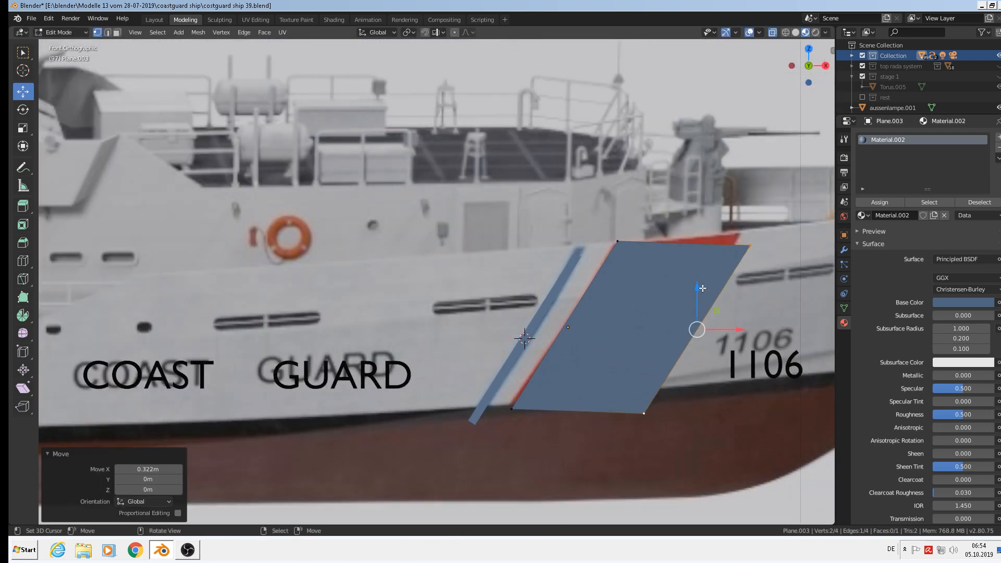
mouse_move(702, 288)
mouse_down()
mouse_move(706, 263)
mouse_move(703, 282)
mouse_up()
scroll(704, 282, down, 2)
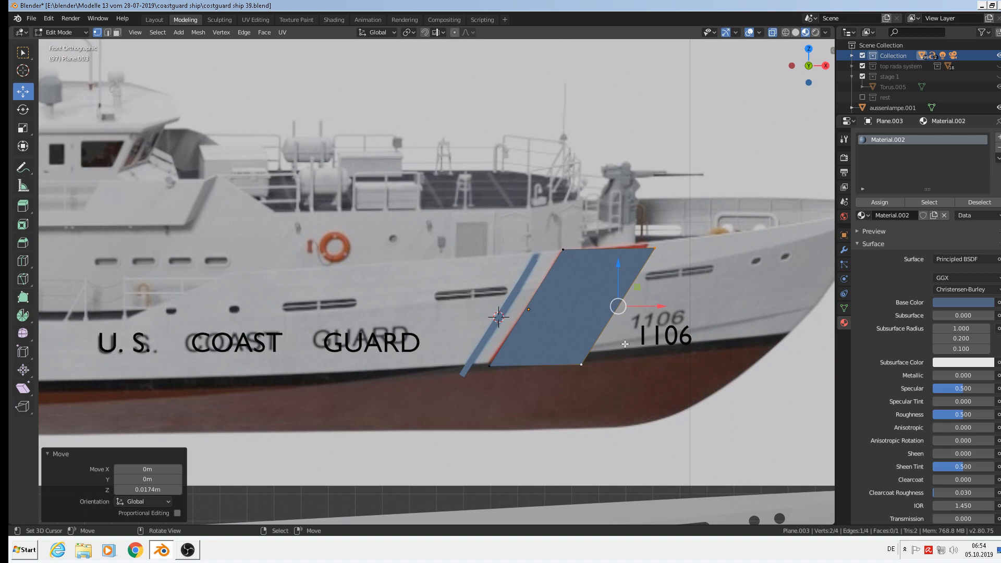
click(626, 344)
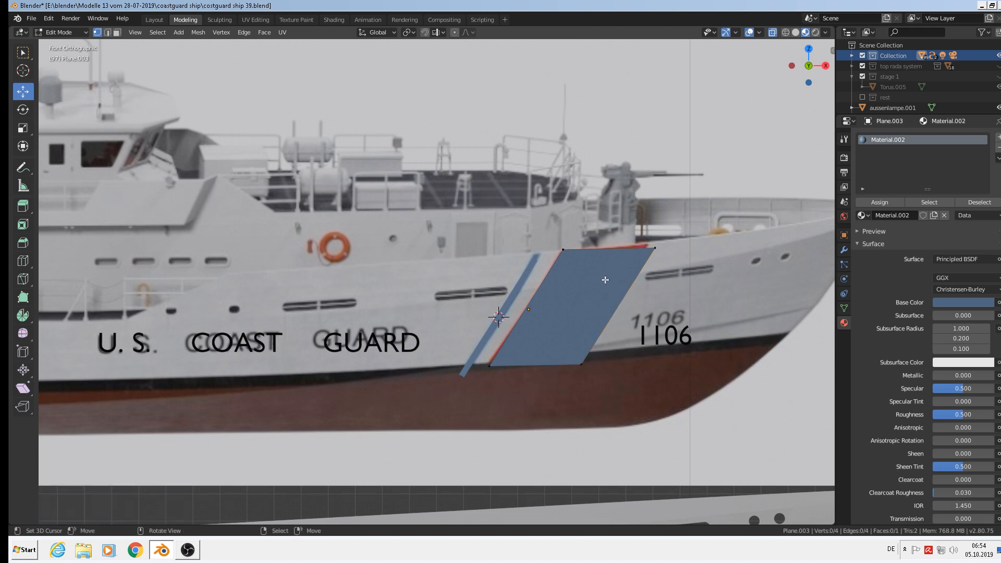
key(Tab)
Step: Assign the existing red plastic material to the widened stripe plane
click(863, 202)
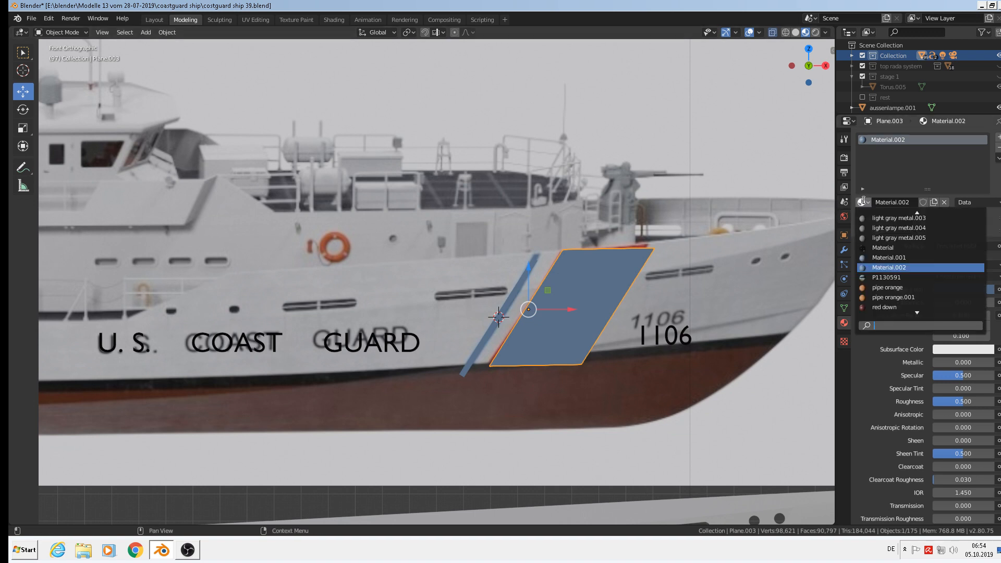
text(red)
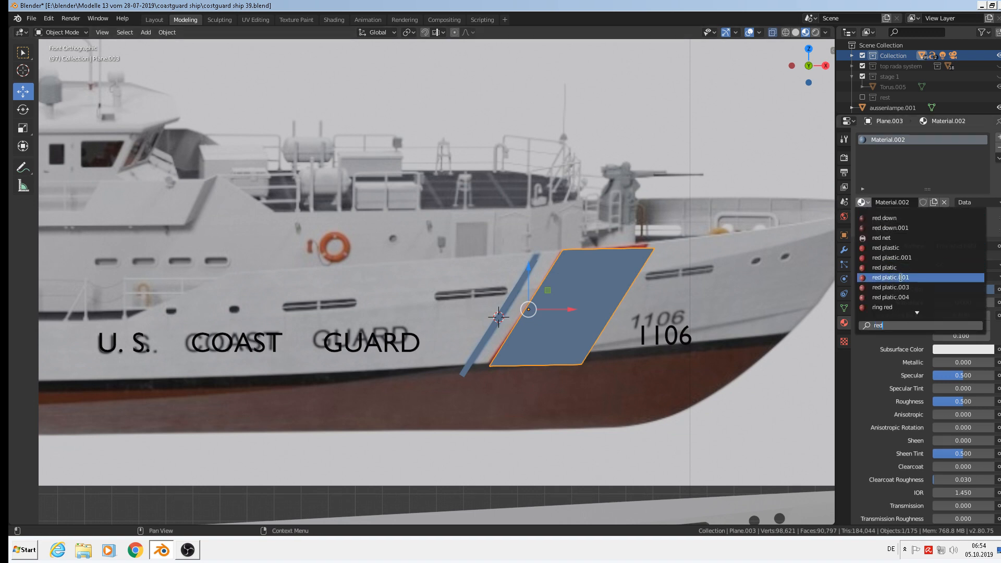
scroll(909, 307, down, 1)
scroll(909, 307, down, 1)
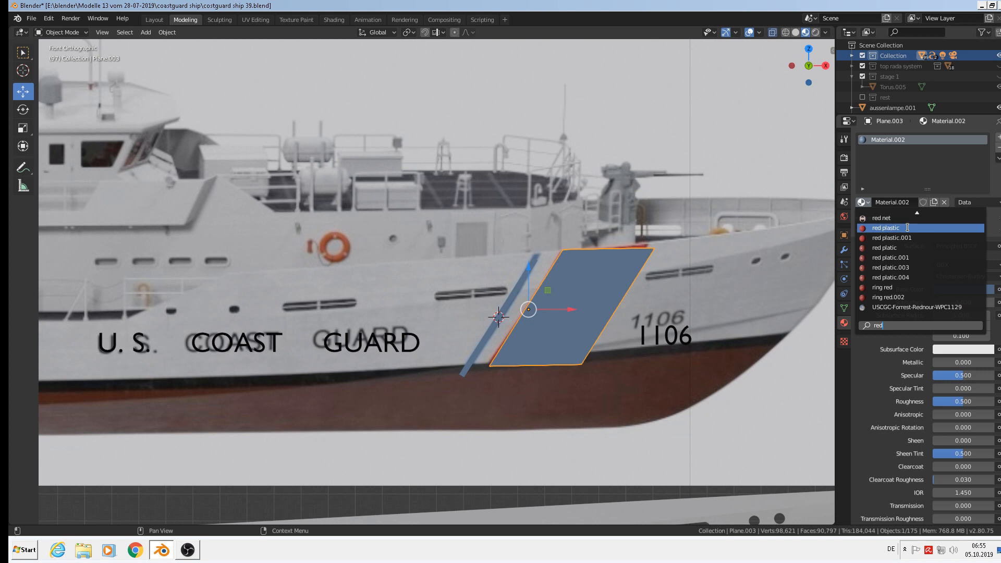
click(907, 227)
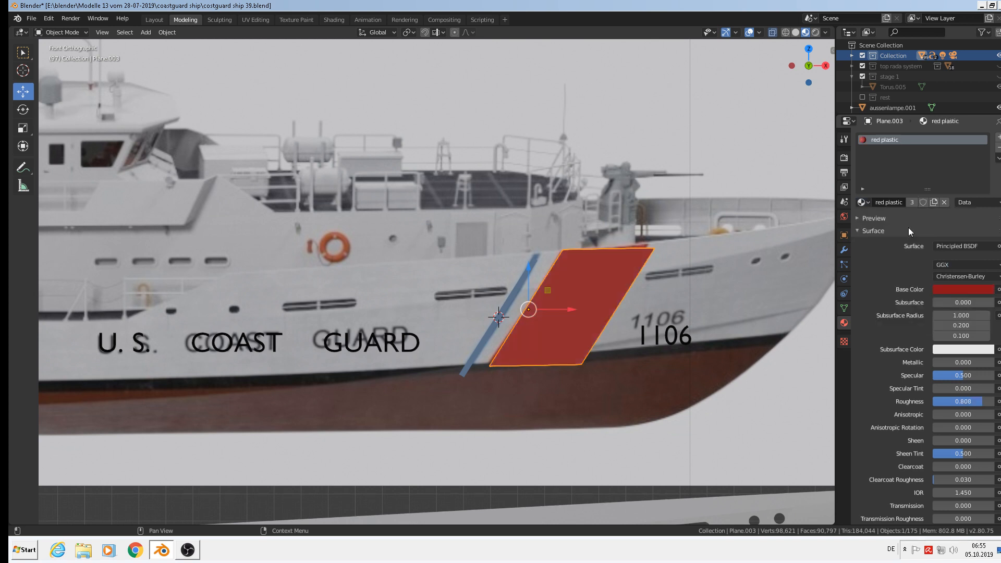
Step: Move the blue strip, the 1106 text and the U. S. COAST GUARD text together 2.63 m up along Z, above the reference picture
scroll(665, 345, down, 2)
shift+middle_drag(634, 352, 818, 337)
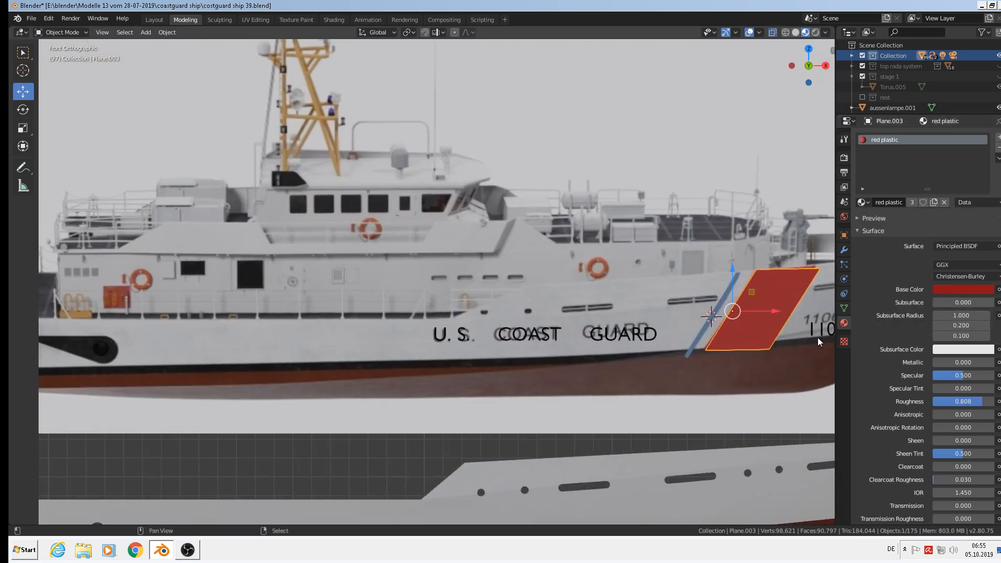
scroll(678, 373, down, 1)
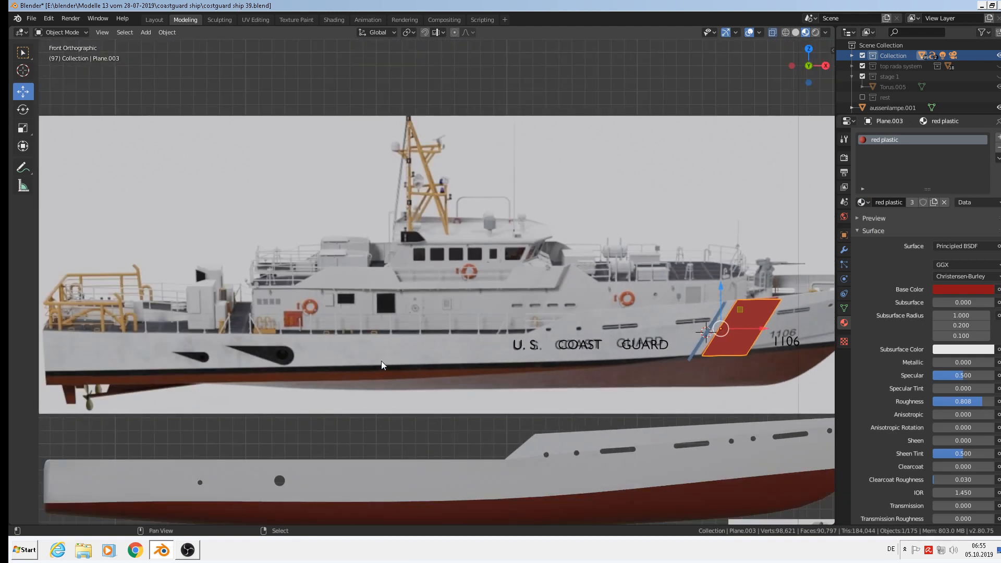
shift+middle_drag(381, 360, 380, 340)
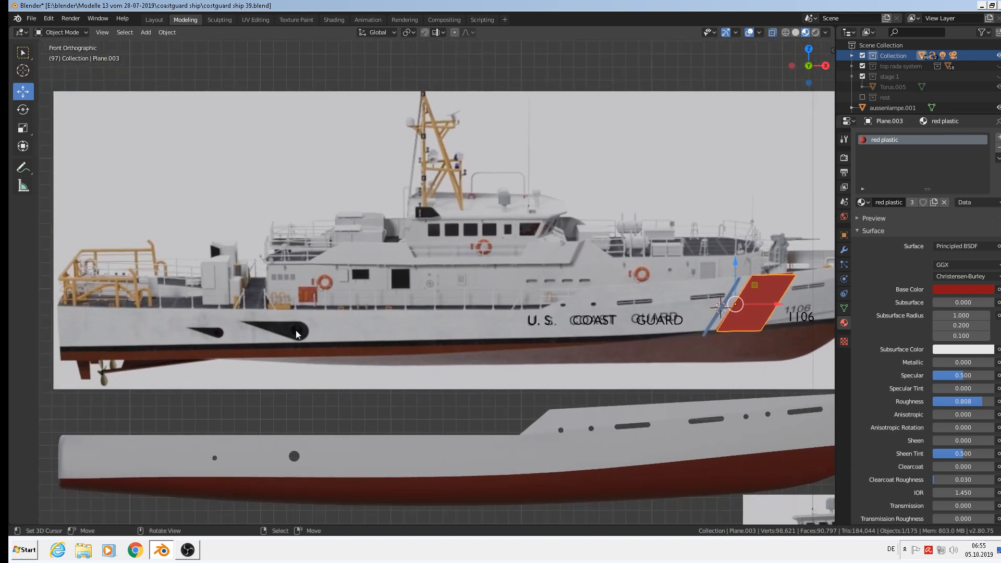
shift+middle_drag(568, 356, 428, 367)
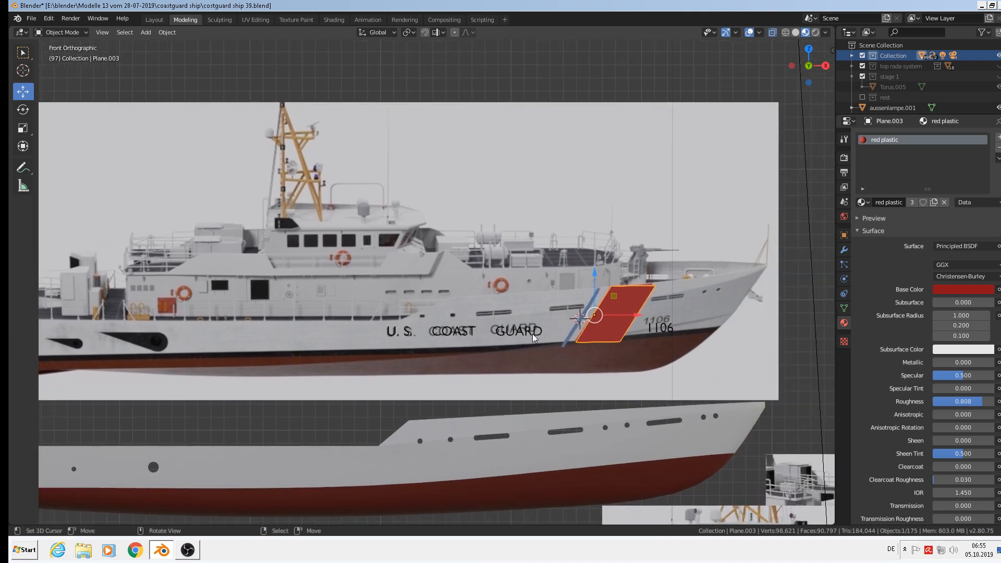
click(580, 326)
scroll(657, 331, up, 4)
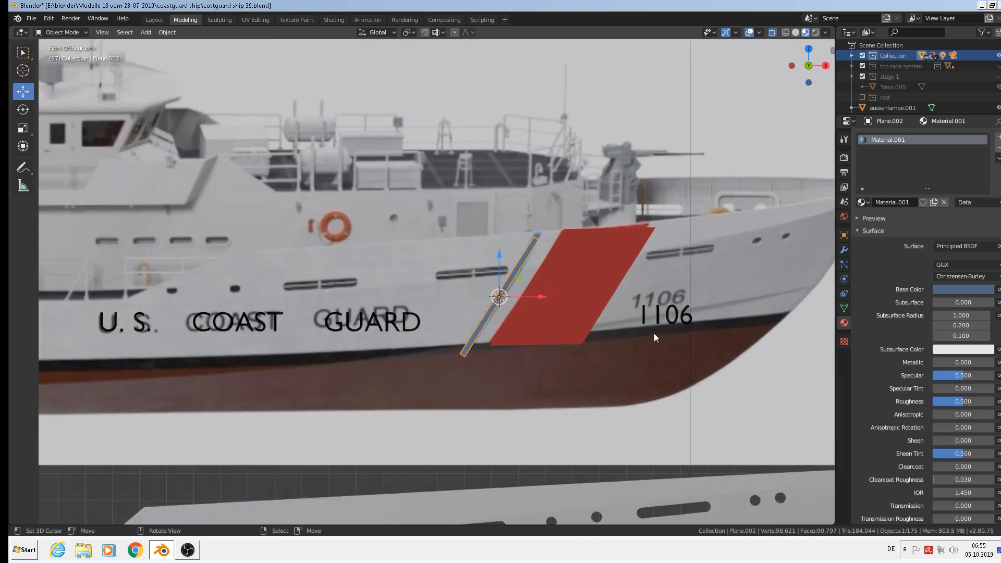
shift+click(643, 316)
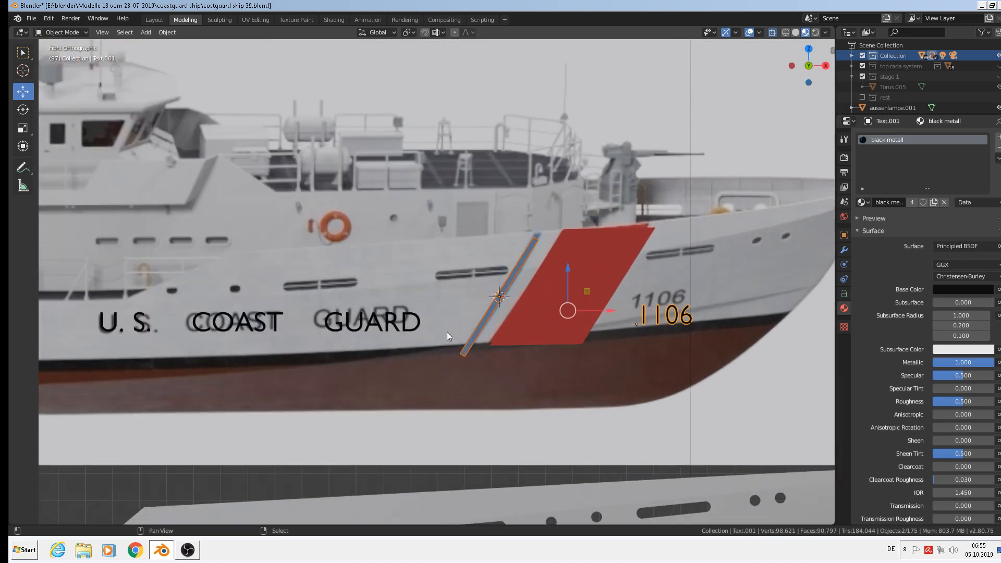
shift+click(361, 323)
scroll(423, 325, down, 4)
scroll(440, 337, down, 2)
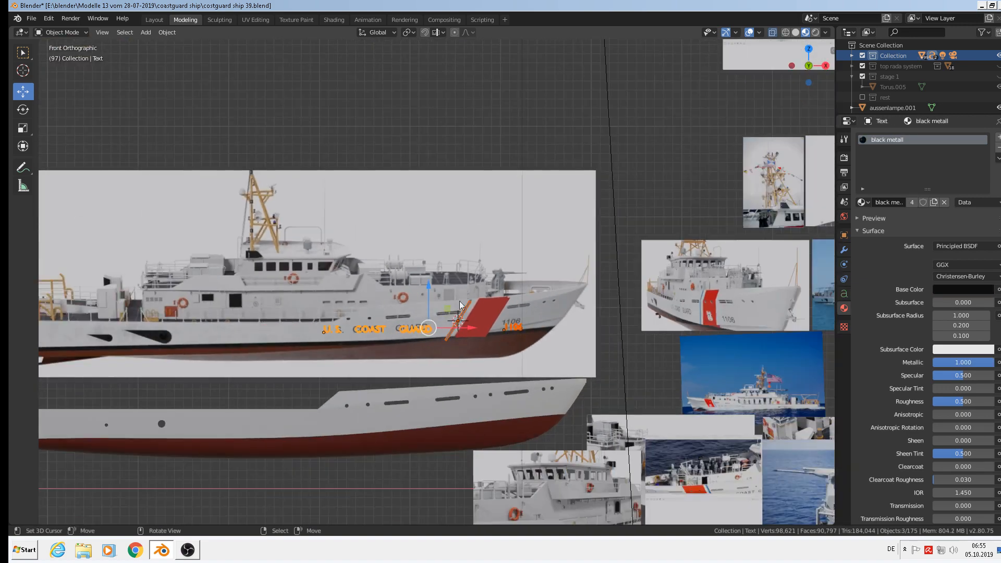
drag(422, 301, 423, 63)
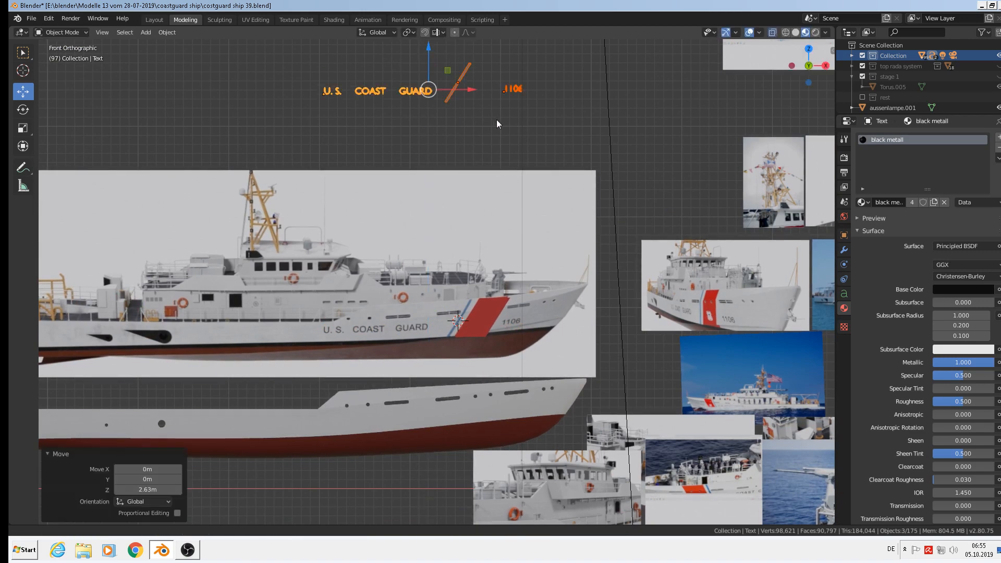
Step: Move the red stripe plane 2.59 m up along Z, between the blue strip and the 1106 text
scroll(496, 120, up, 6)
scroll(553, 235, down, 5)
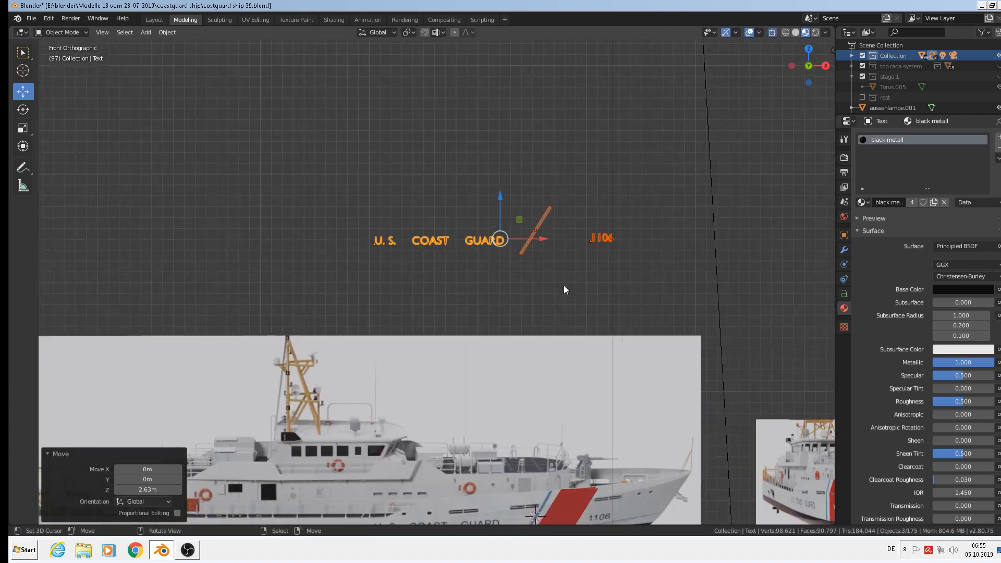
click(566, 507)
key(g)
key(z)
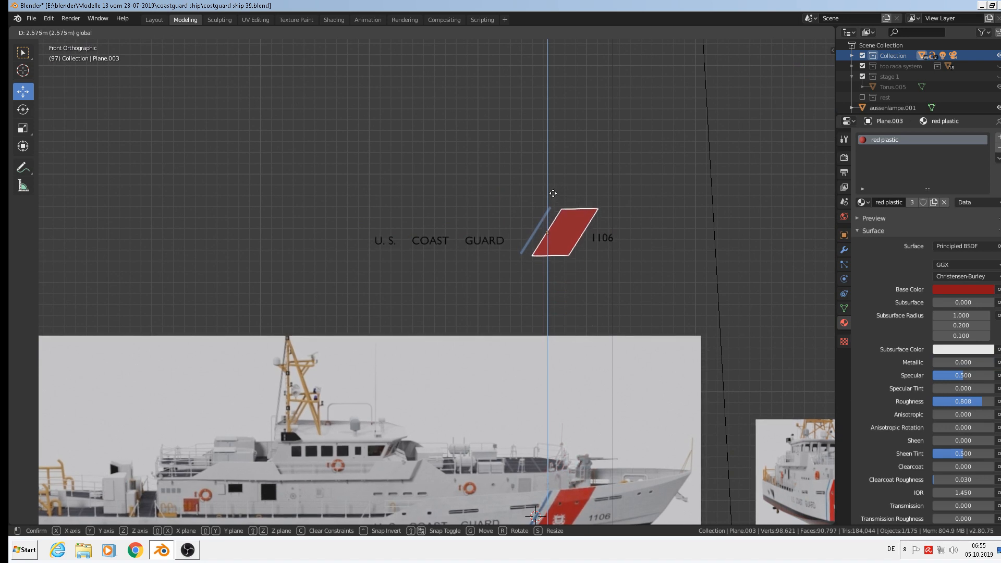
click(553, 197)
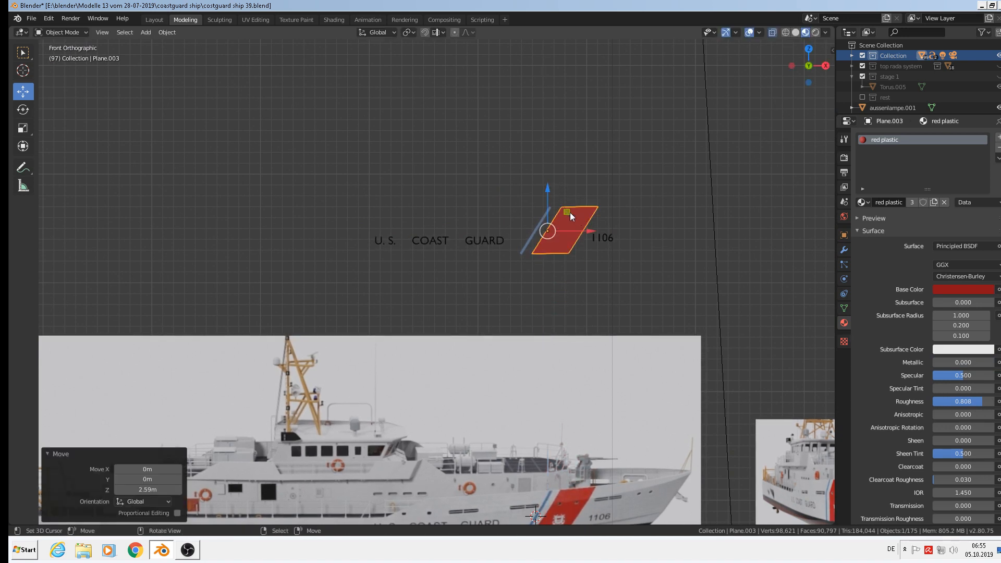
Step: Move the camera -8.33 m along X and 7.08 m along Z, up to the hull markings above the side reference picture
shift+middle_drag(692, 289, 743, 309)
scroll(724, 295, up, 1)
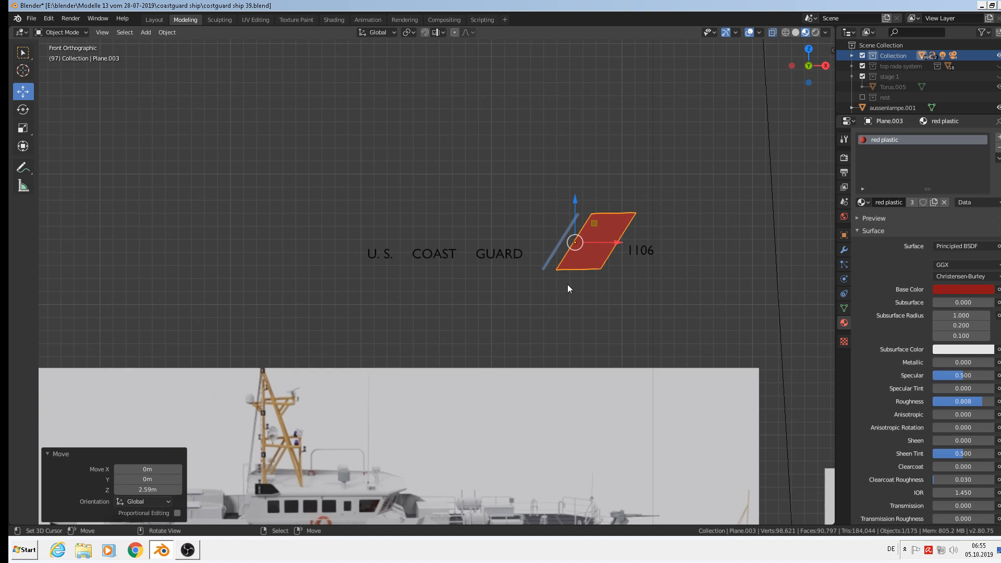
click(544, 271)
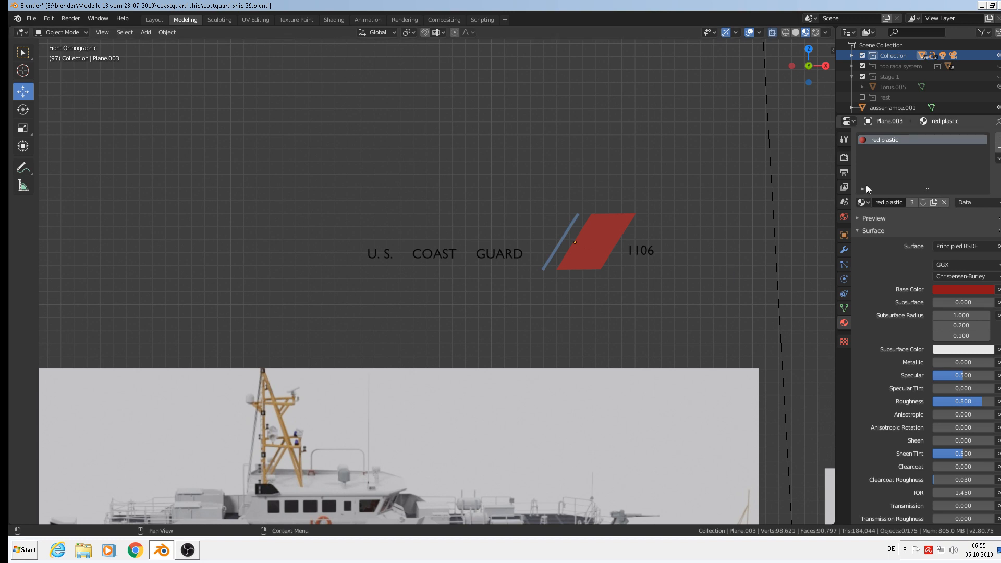
scroll(665, 308, down, 8)
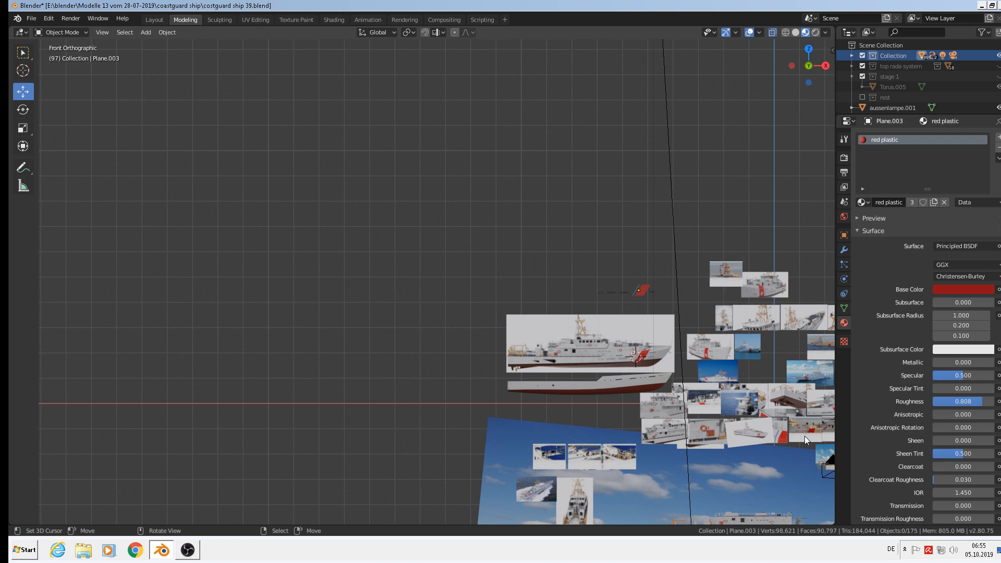
shift+middle_drag(805, 436, 528, 311)
scroll(528, 311, up, 4)
click(489, 295)
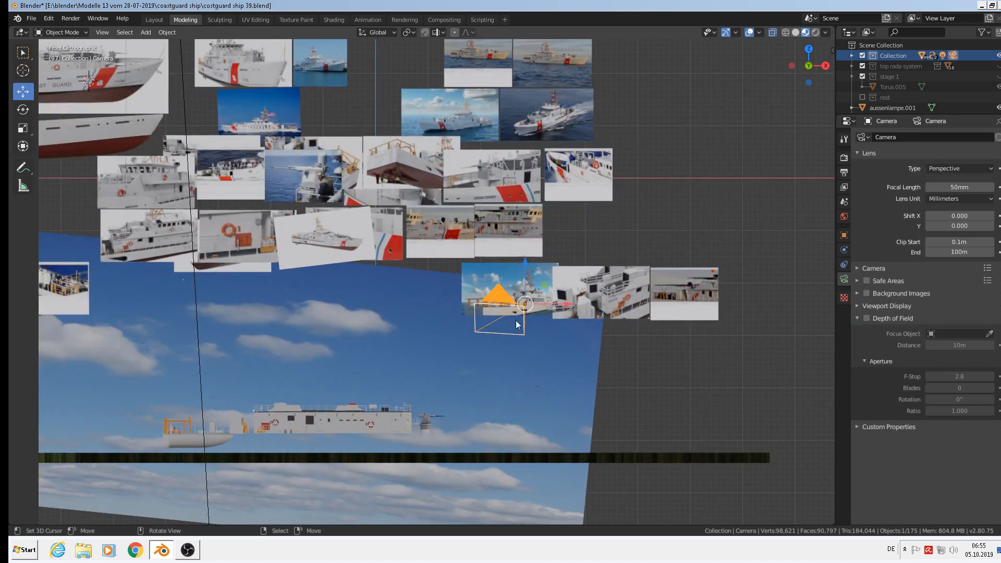
scroll(552, 320, down, 3)
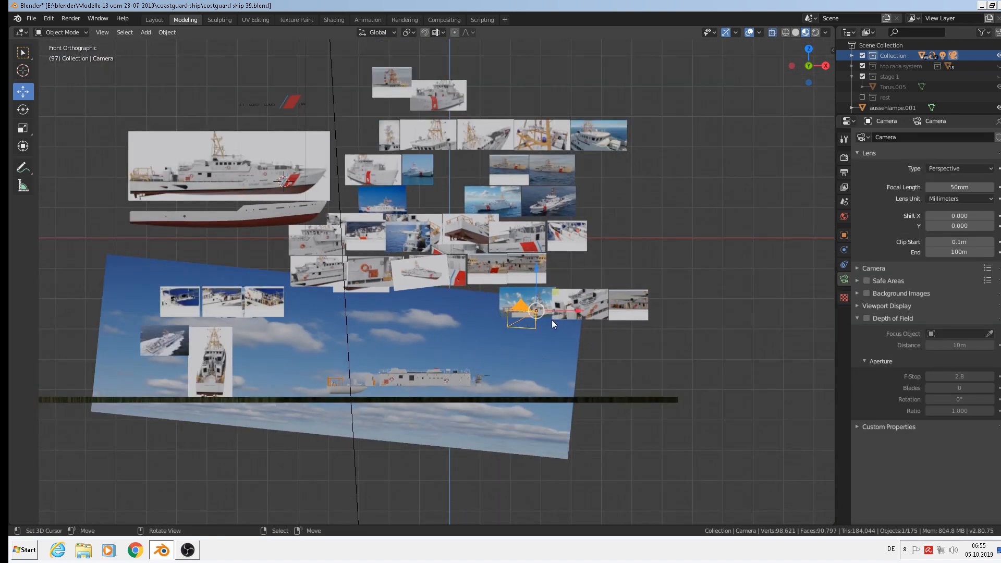
key(g)
click(302, 108)
shift+middle_drag(302, 108, 551, 281)
scroll(653, 269, up, 2)
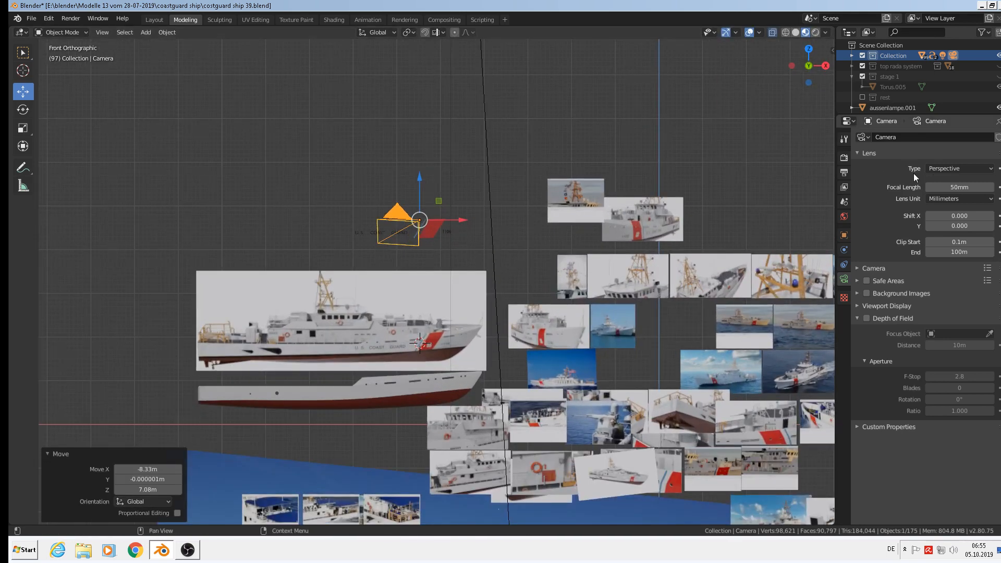
Step: Set the camera's lens type to Orthographic and its X, Y and Z rotation to 0°
click(942, 168)
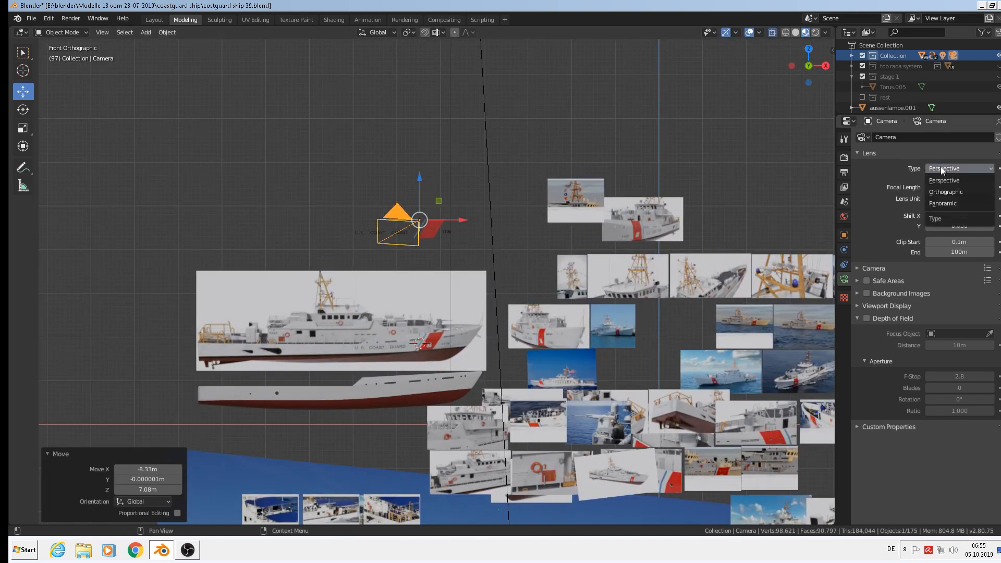
click(946, 193)
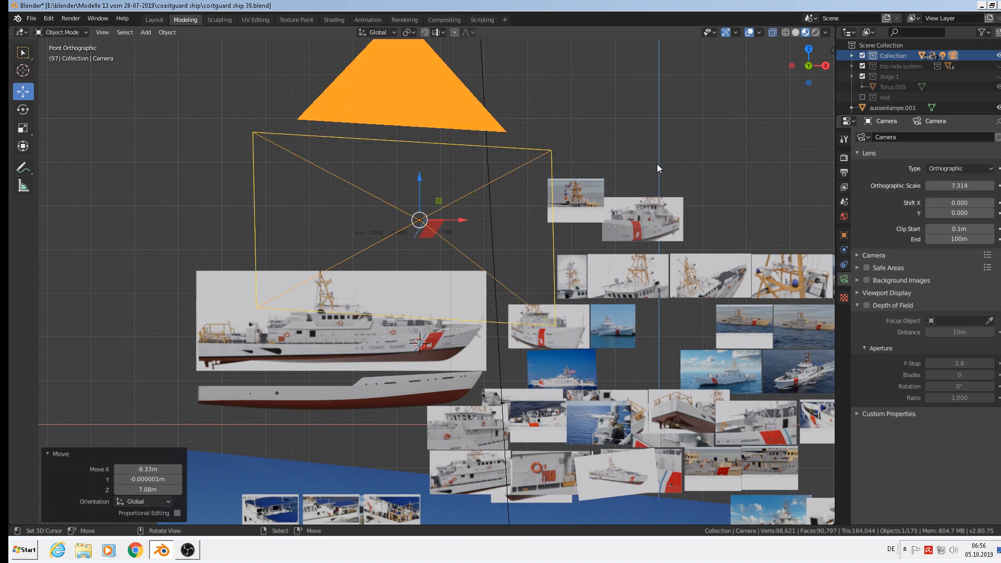
key(n)
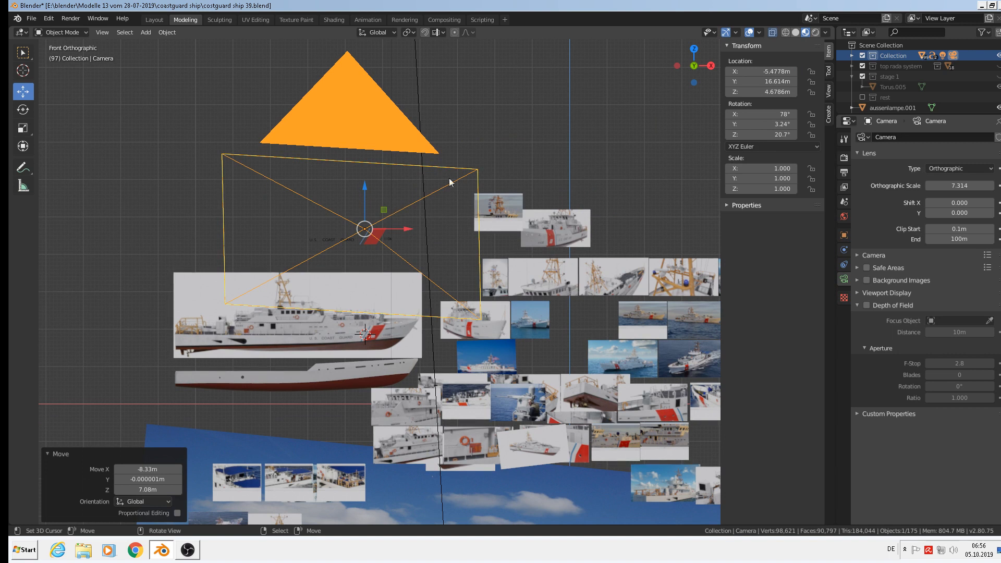
click(752, 114)
text(0)
key(Return)
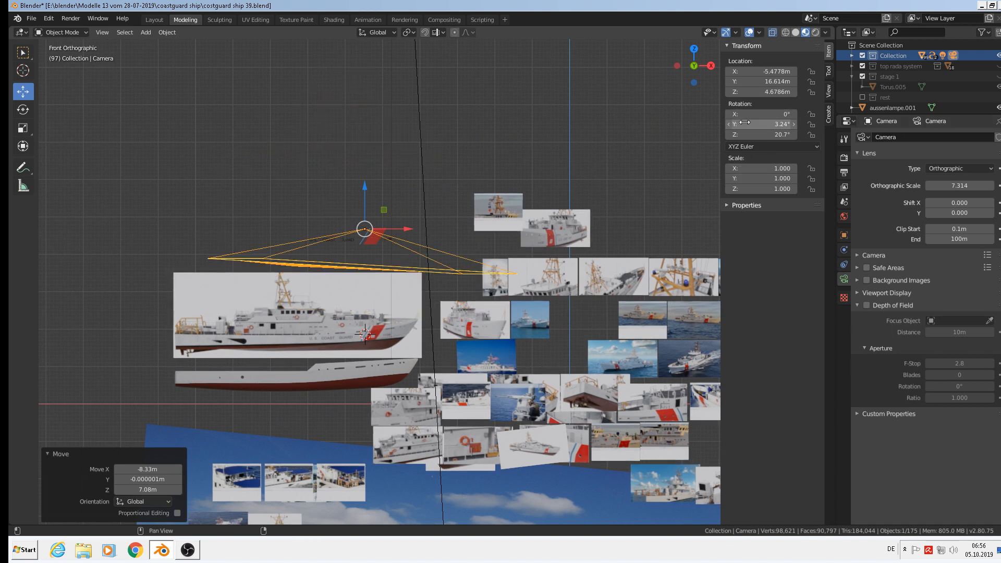
click(751, 124)
text(0)
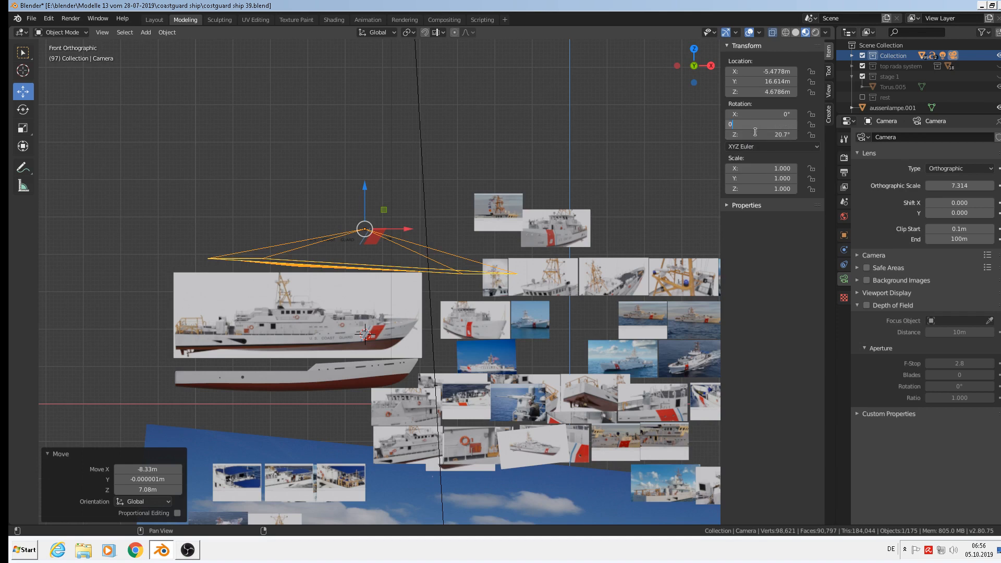
key(Return)
click(754, 134)
text(0)
key(Return)
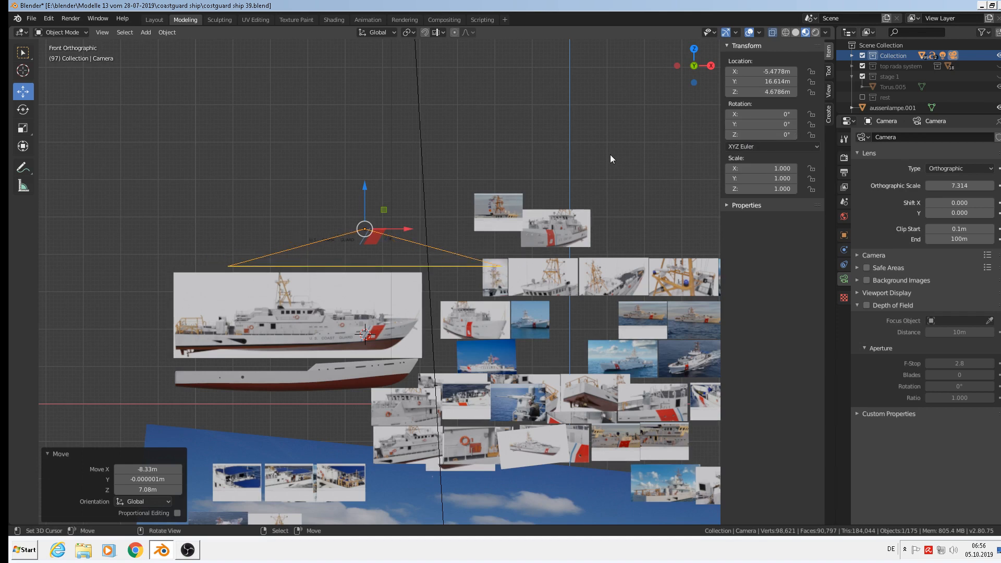
Step: Rotate the camera 90° about the global X axis and check the markings through the camera view
key(n)
text(rx)
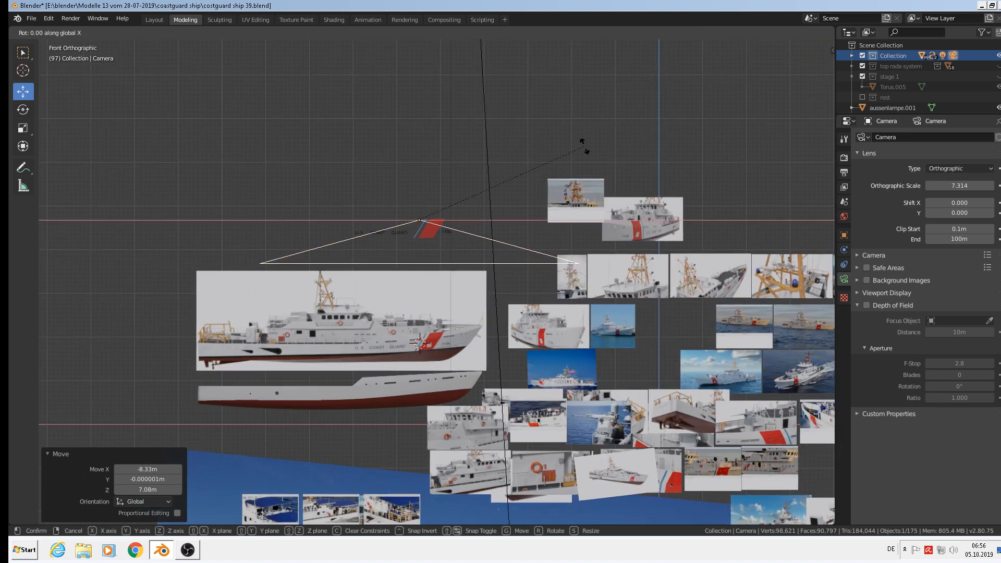
text(90)
key(Return)
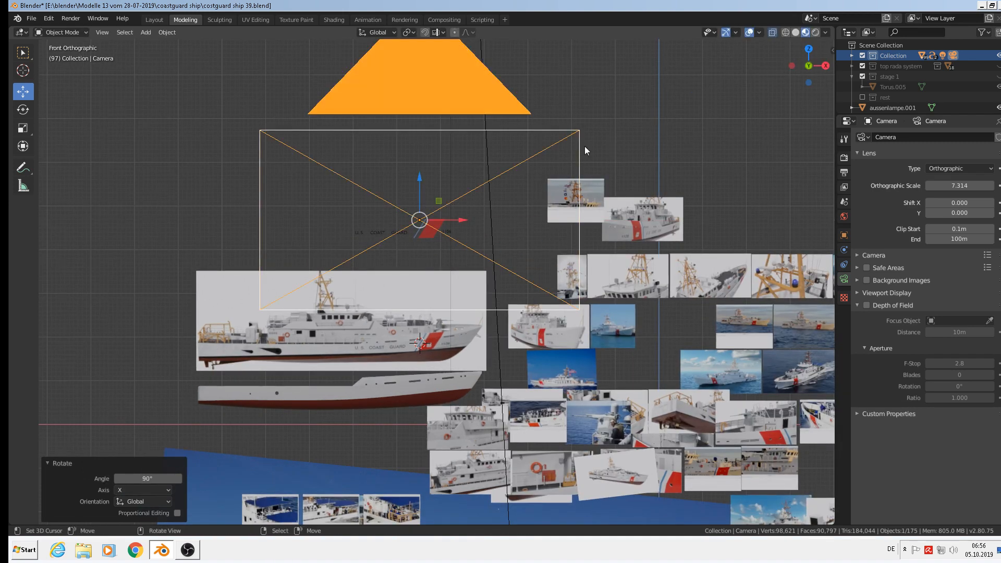
key(KP_0)
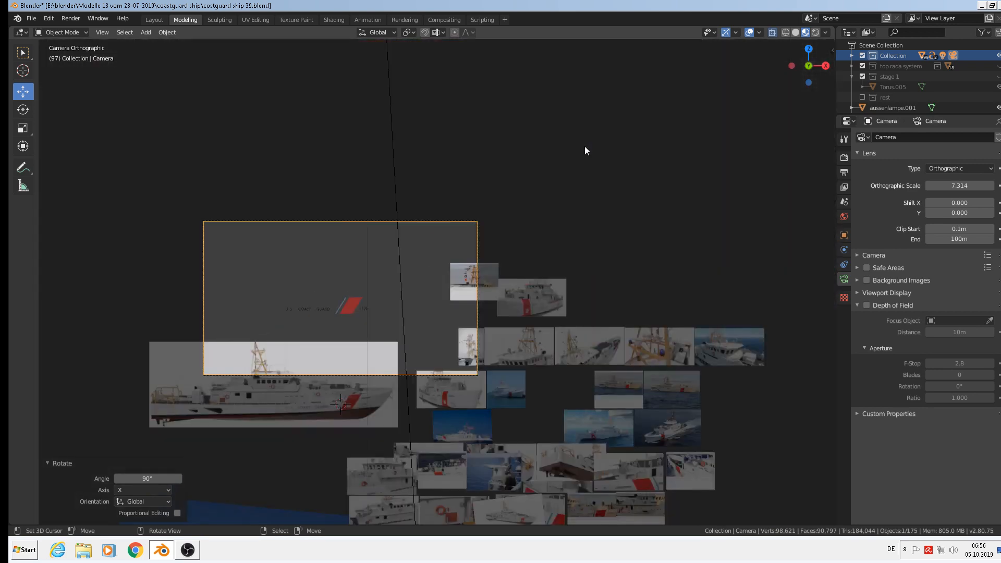
key(KP_Decimal)
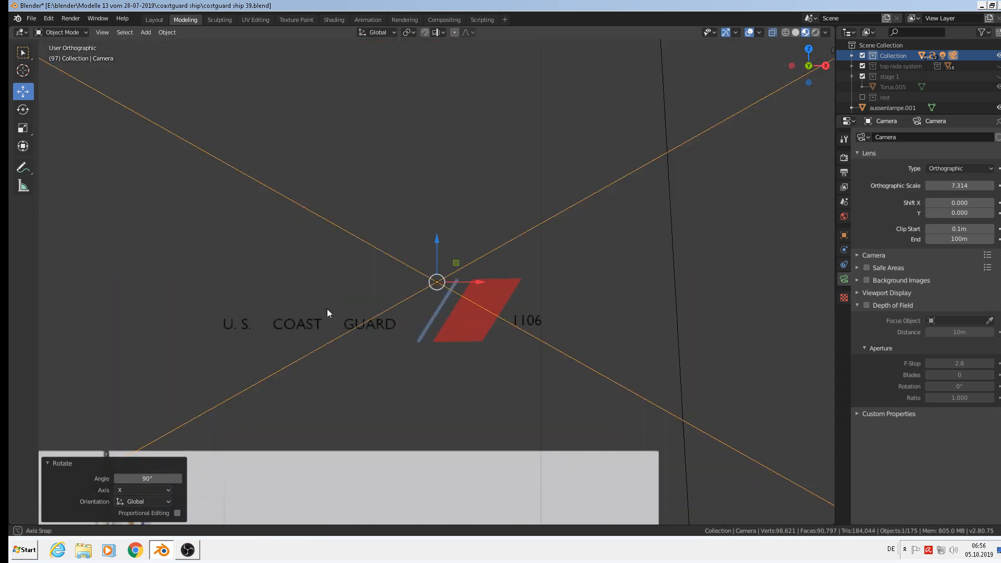
key(KP_0)
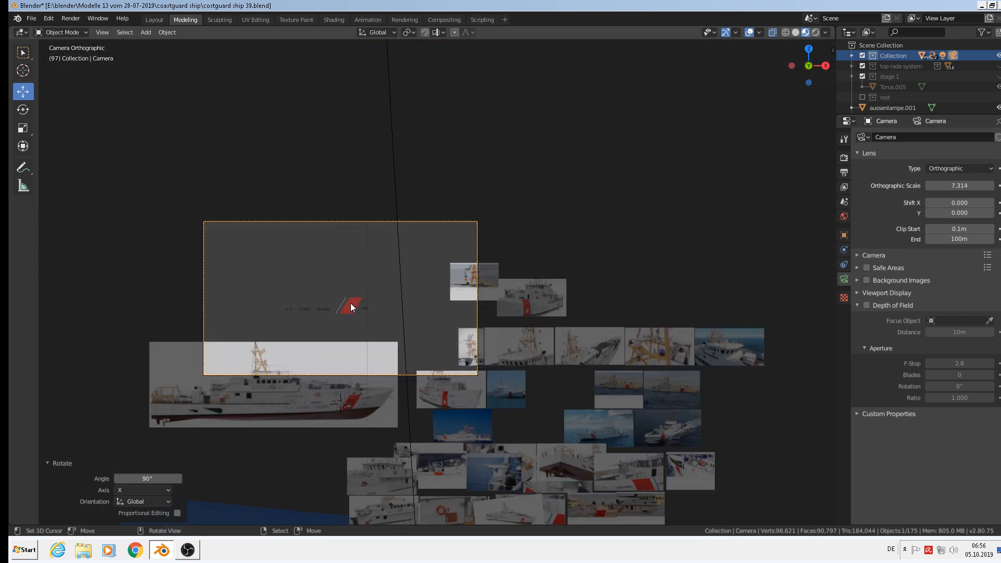
Step: Set the camera's orthographic scale to 2.414 and look through the camera
key(KP_0)
scroll(358, 309, down, 3)
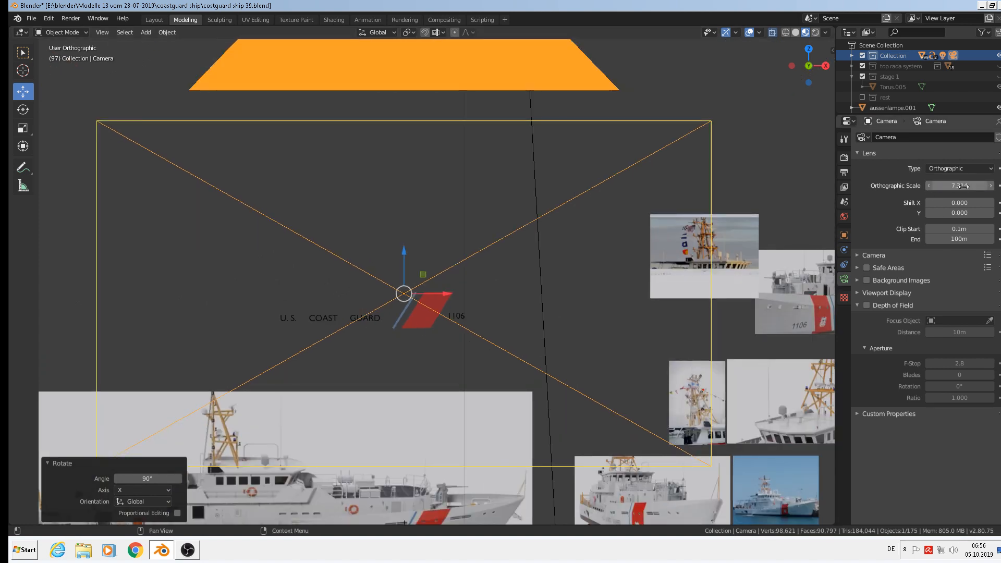
drag(965, 187, 936, 186)
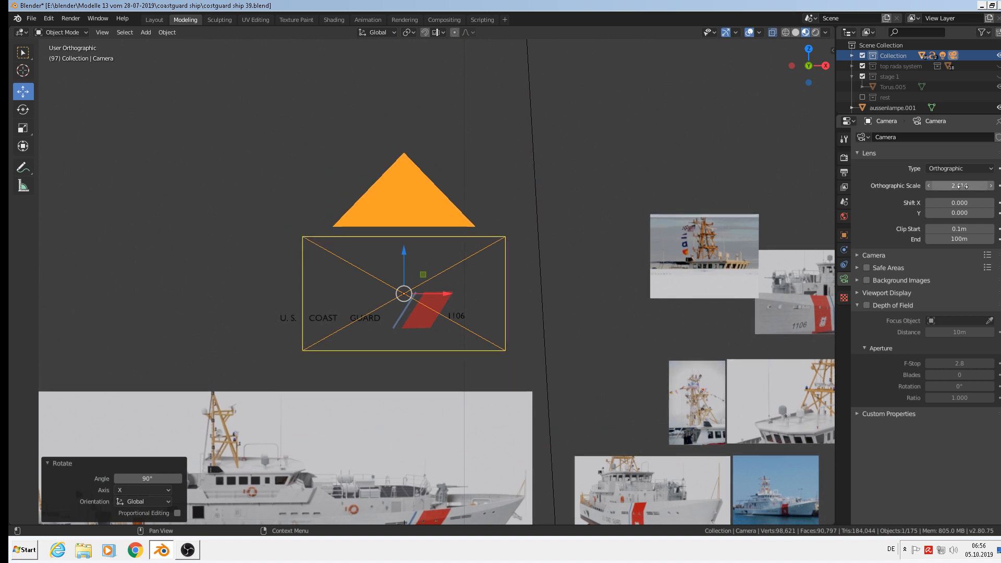
key(KP_0)
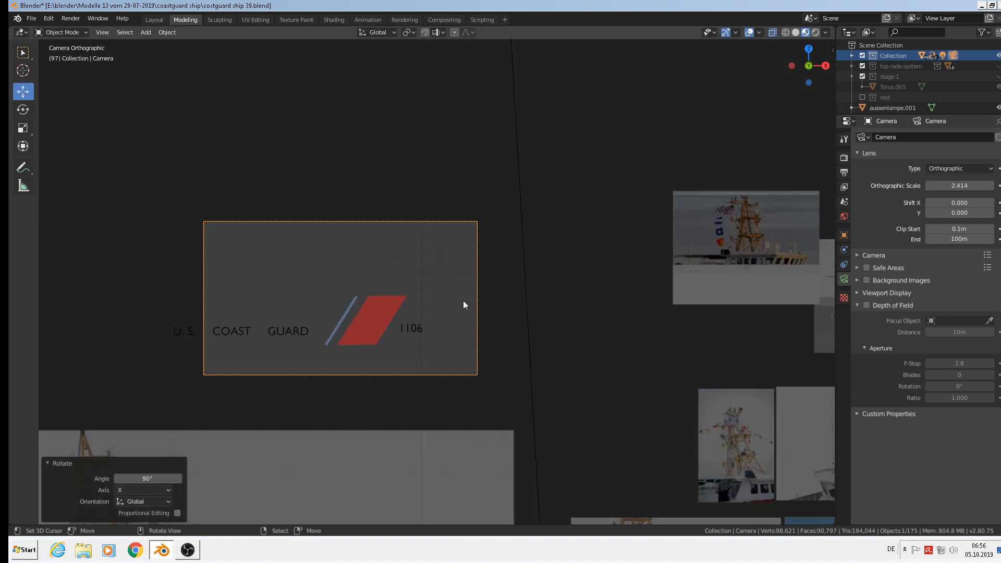
Step: Move the camera -0.405 m along X and -0.152 m along Z so its frame encloses both texts and both stripes
key(g)
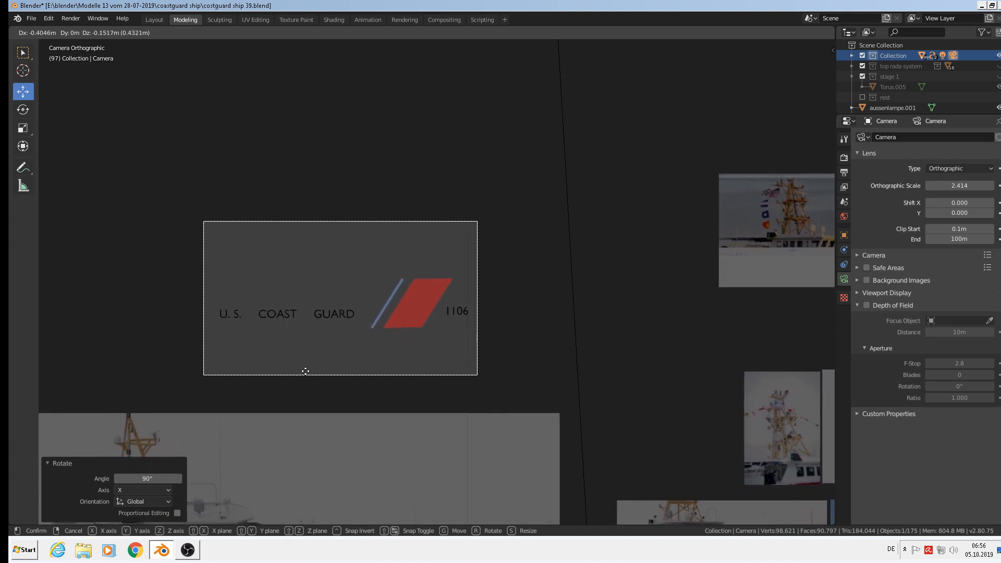
click(306, 375)
scroll(375, 323, up, 3)
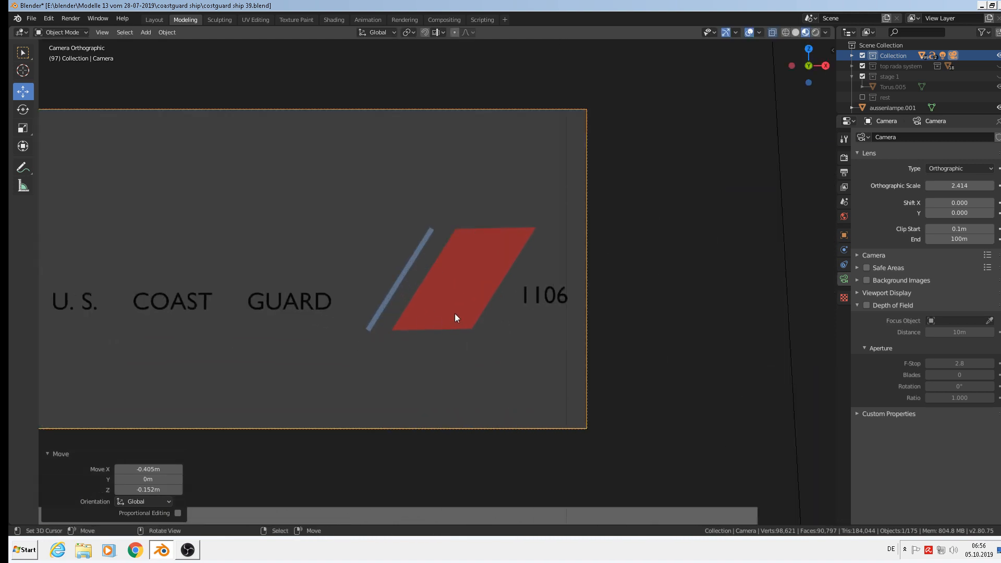
shift+middle_drag(455, 319, 611, 289)
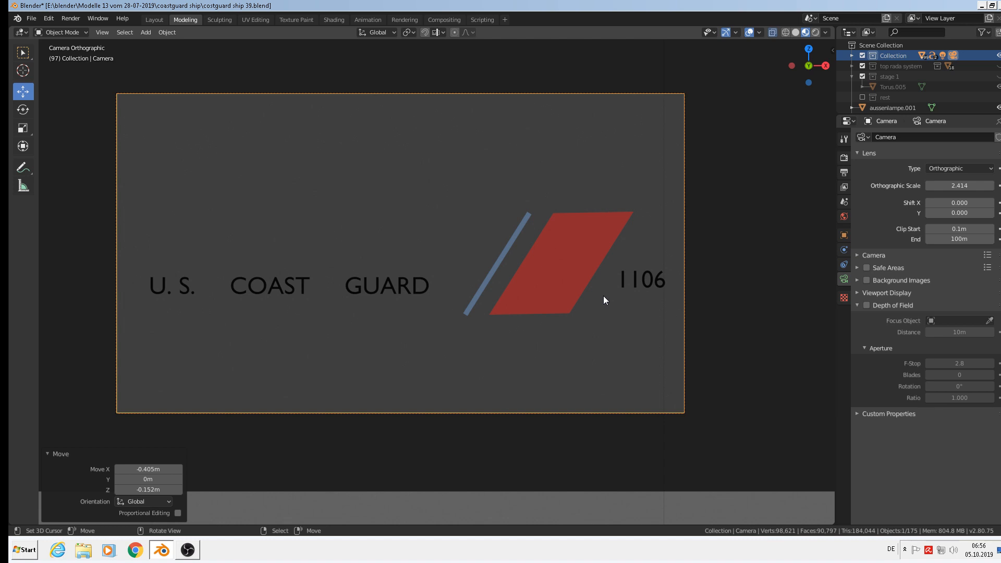
Step: Level the red stripe's bottom edge by moving its lower forward vertex -0.00535 m along Z
click(578, 257)
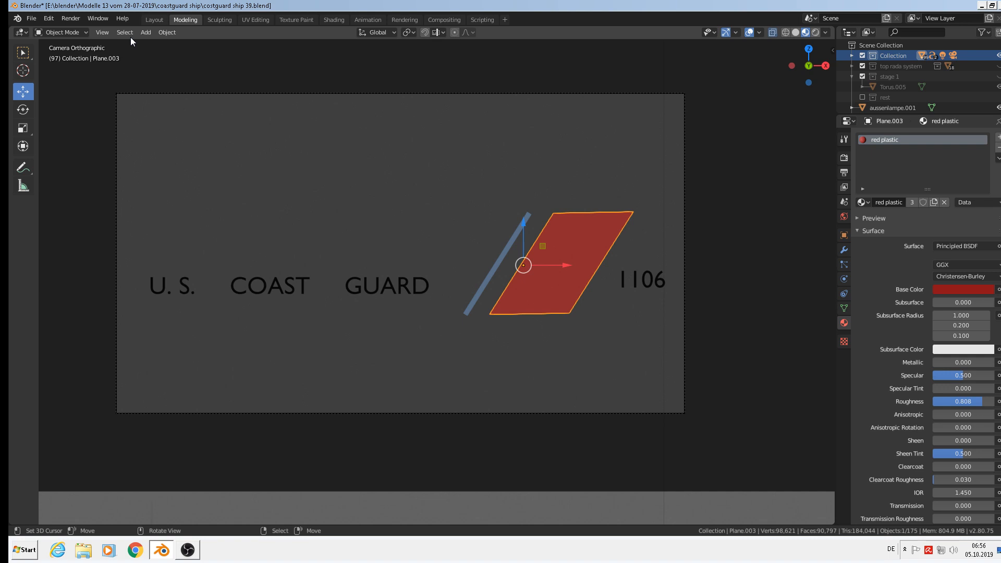
scroll(456, 206, down, 6)
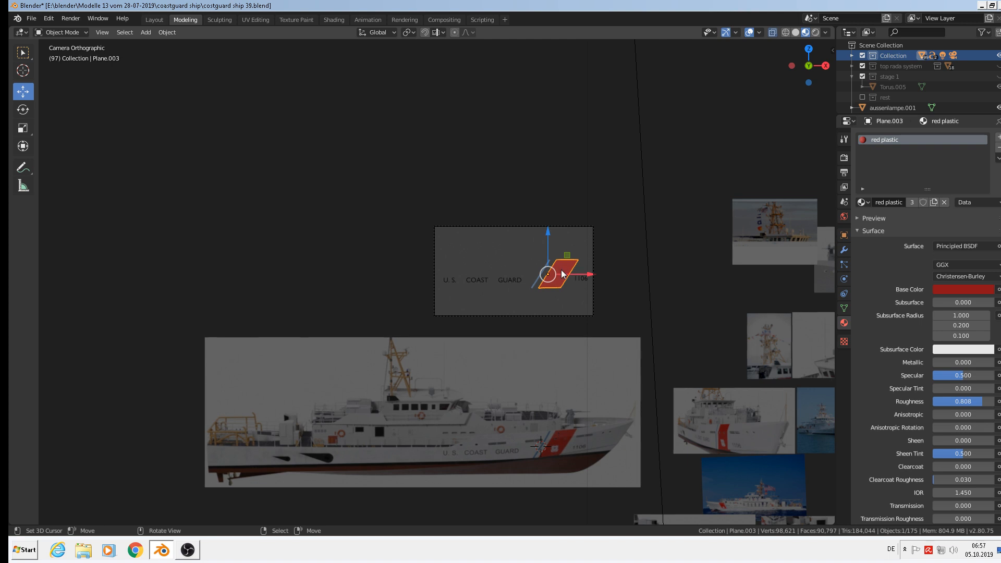
scroll(562, 274, up, 4)
scroll(556, 312, up, 4)
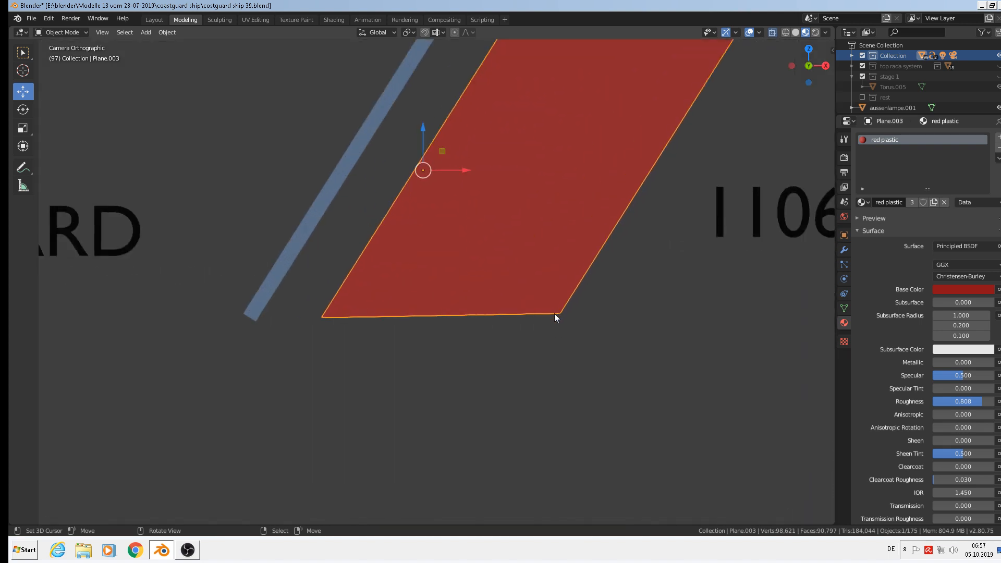
scroll(554, 314, down, 1)
key(Tab)
click(559, 314)
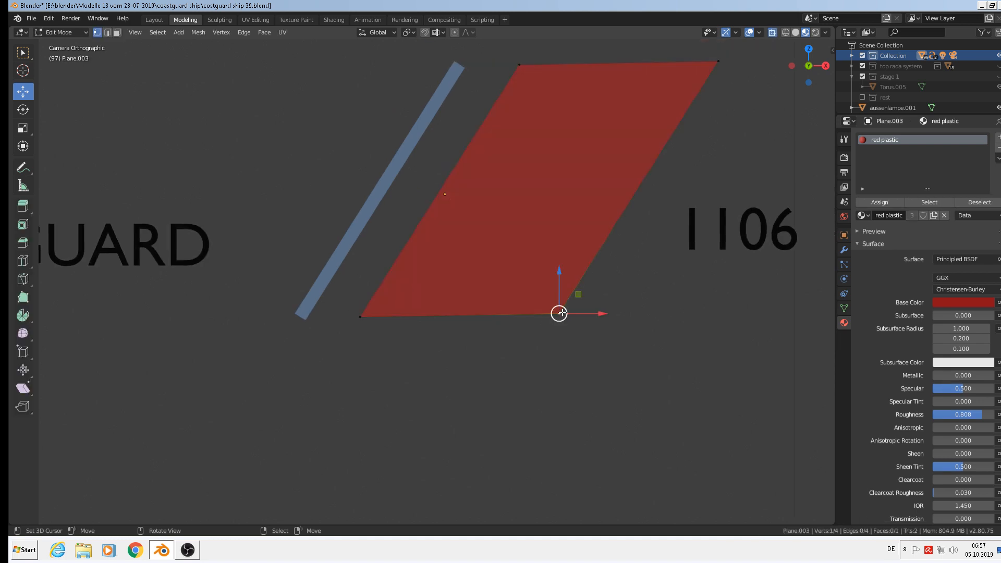
key(g)
key(z)
click(556, 279)
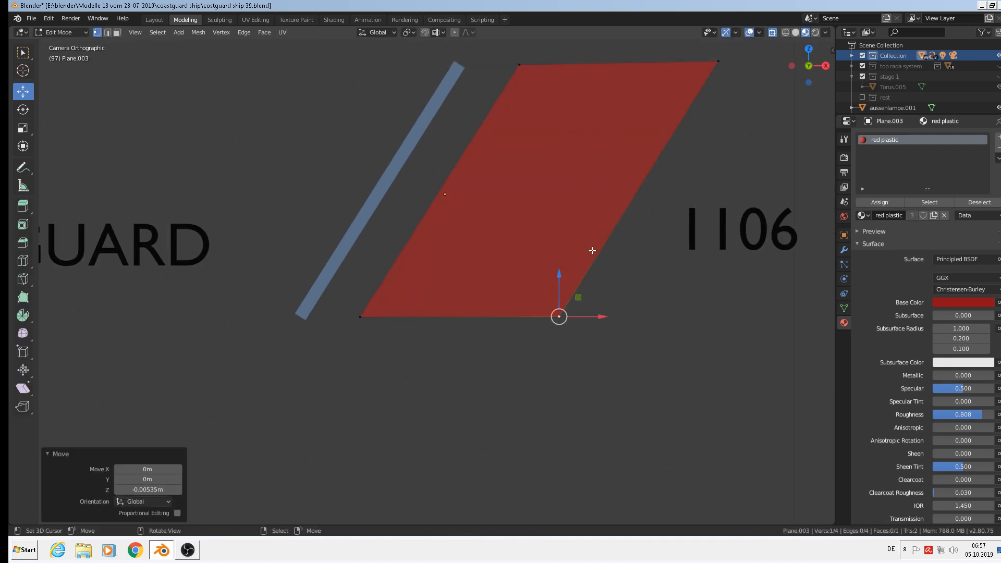
Step: Level the red stripe's top edge by moving its upper forward vertex -0.00641 m along Z
scroll(593, 250, down, 1)
click(698, 92)
key(g)
key(z)
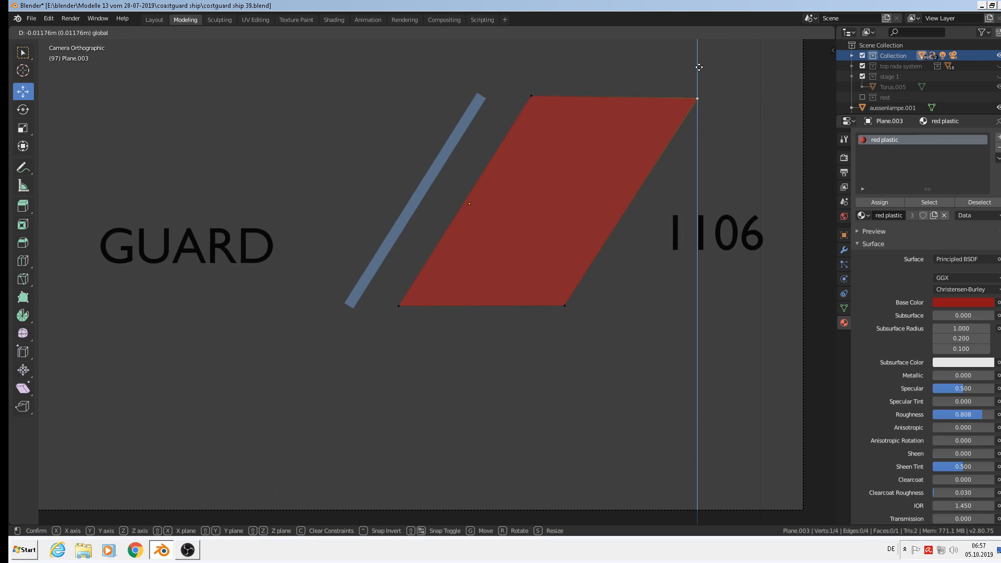
click(698, 67)
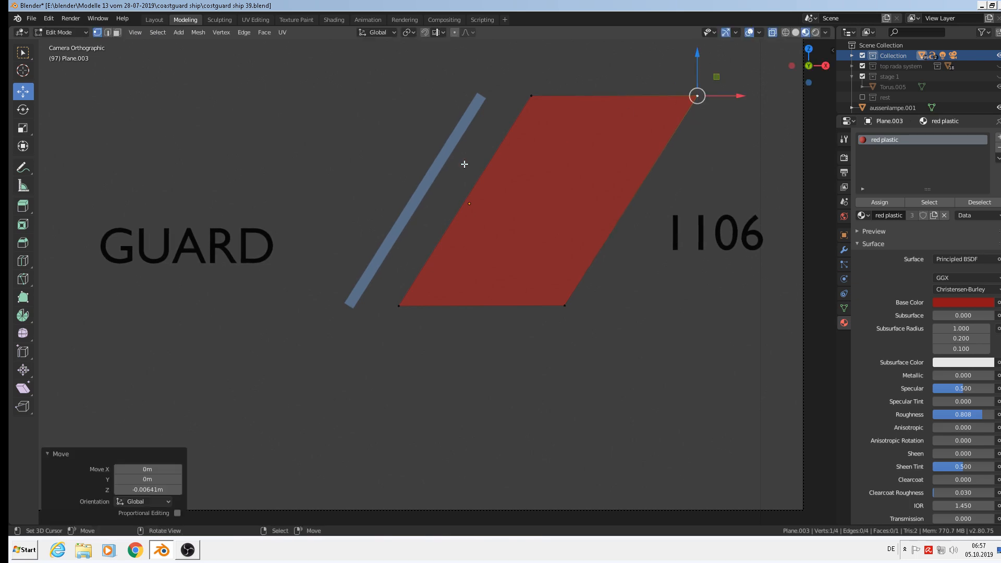
Step: Raise the blue stripe's upper-right corner vertex about 0.0128 m along Z to level its top edge
key(Tab)
click(465, 128)
key(Tab)
click(486, 93)
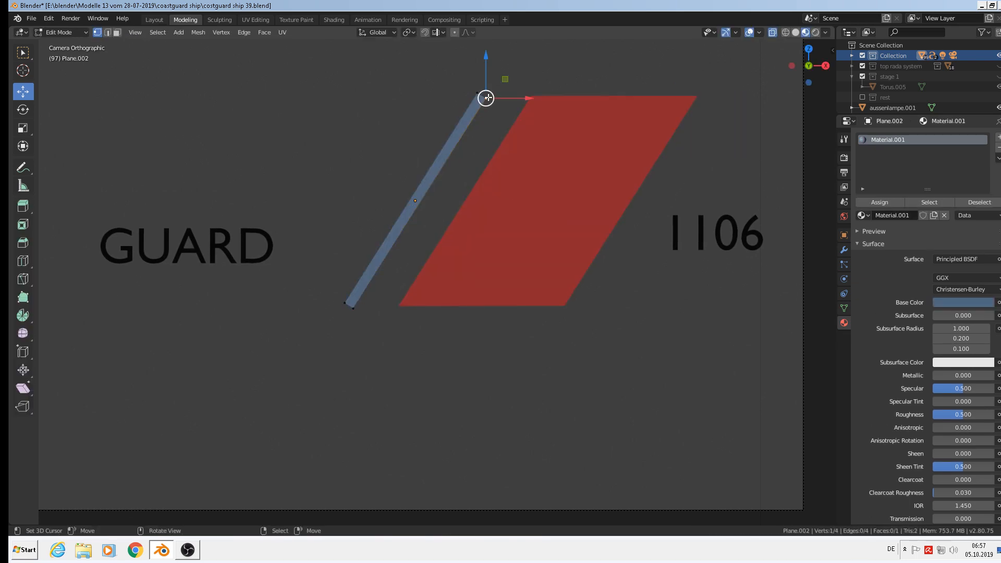
key(g)
key(z)
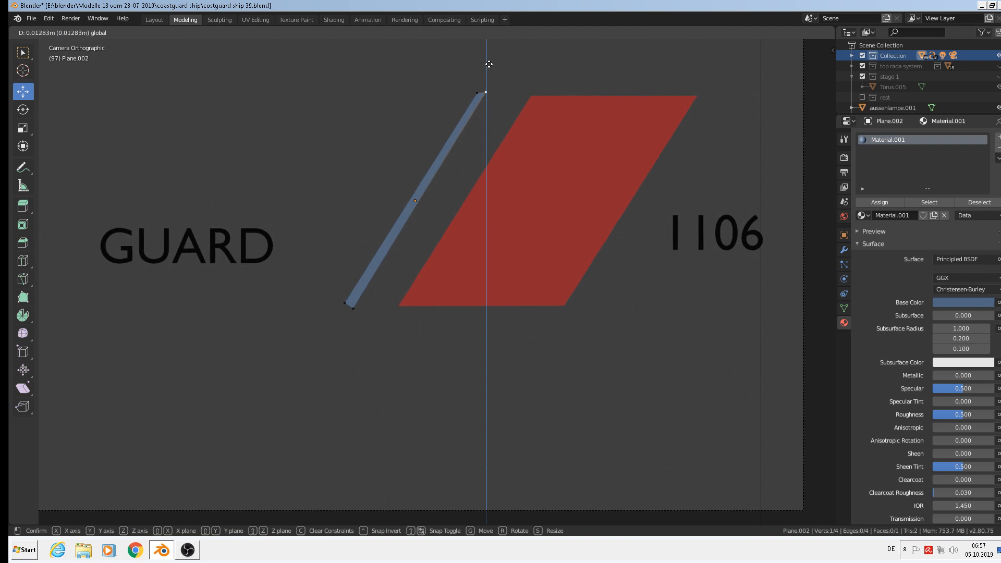
click(488, 64)
Step: Move the blue stripe's lower-left corner vertex down about 0.0128 m and about 0.0064 m toward negative X
click(345, 303)
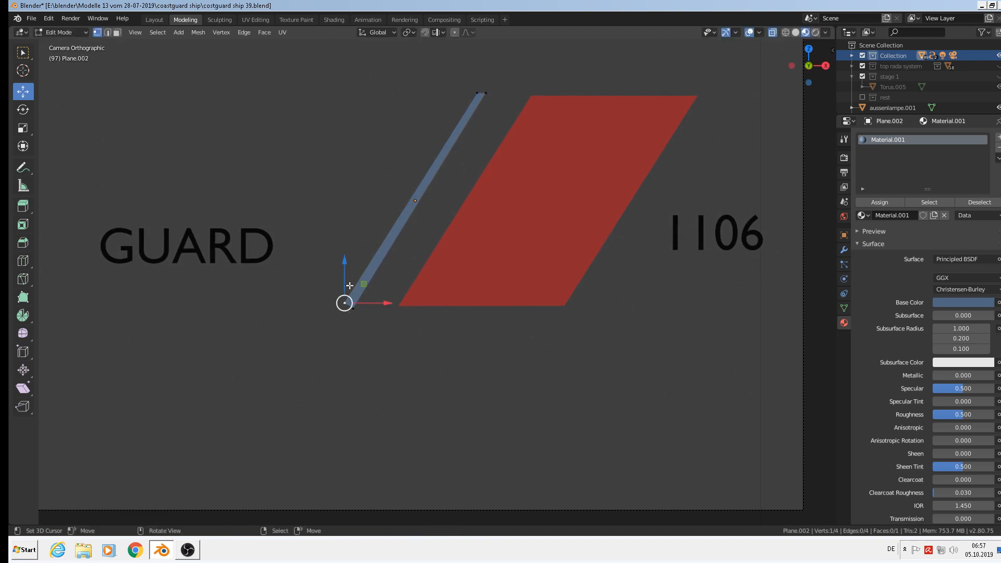
key(g)
key(z)
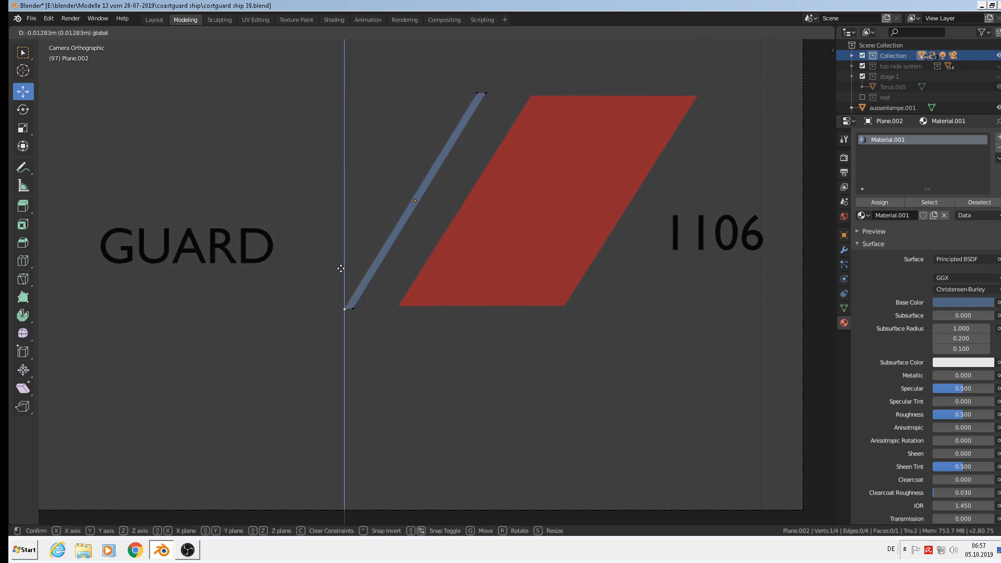
click(341, 268)
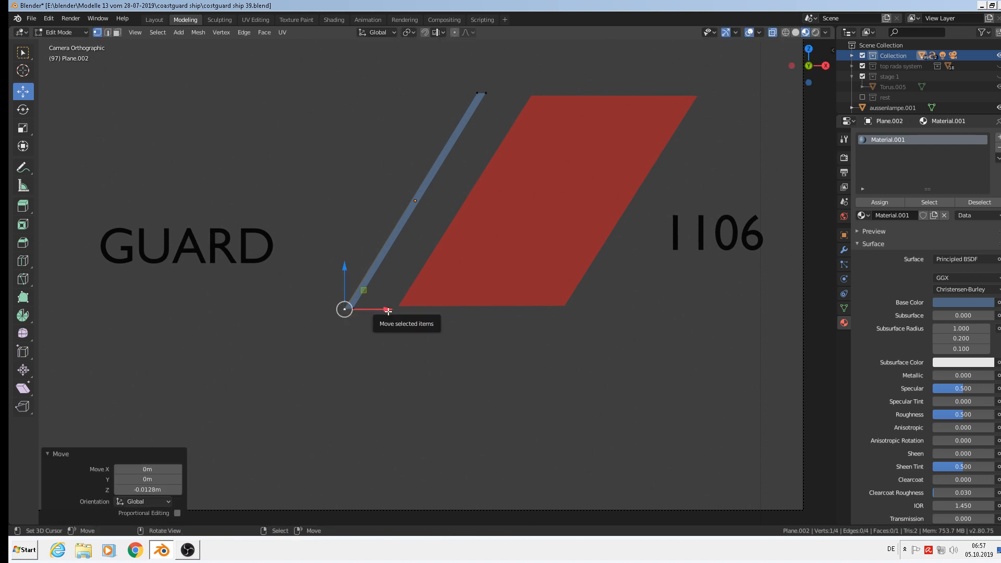
drag(390, 309, 386, 311)
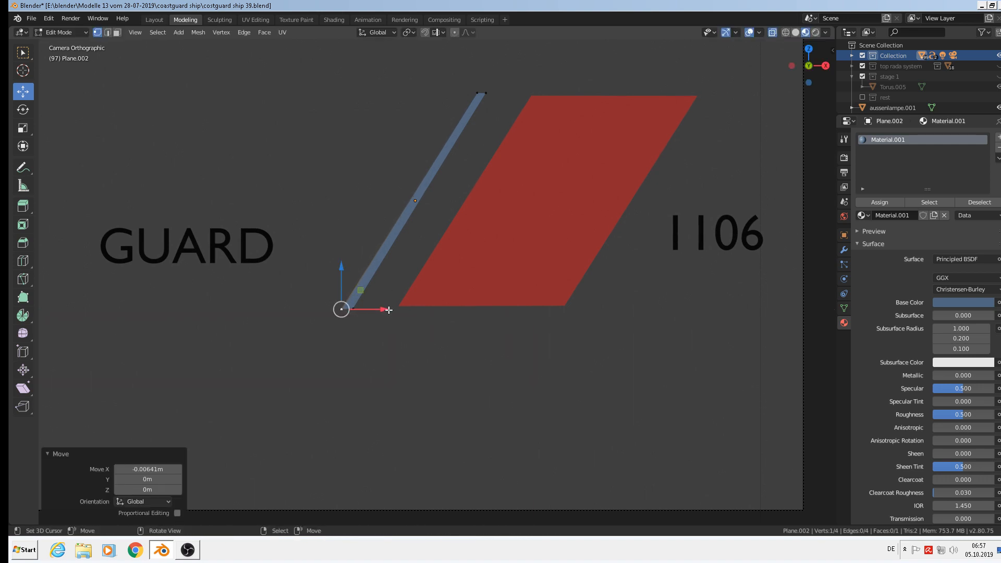
Step: Shift the blue stripe's upper-left corner vertex about 0.0064 m toward negative X and leave mesh editing
right_click(475, 86)
drag(500, 97, 500, 96)
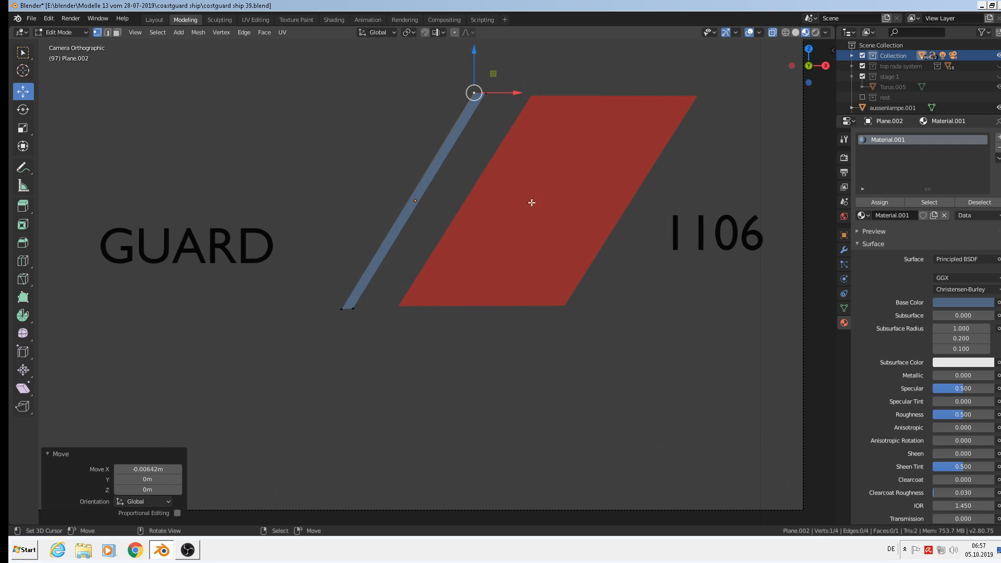
key(Tab)
scroll(530, 233, down, 3)
key(Tab)
click(528, 277)
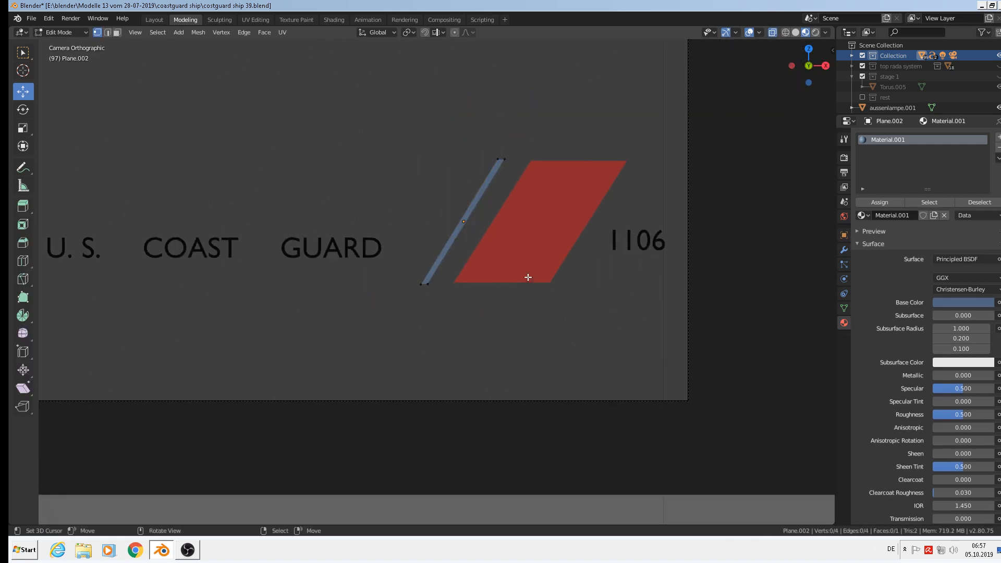
key(alt+Tab)
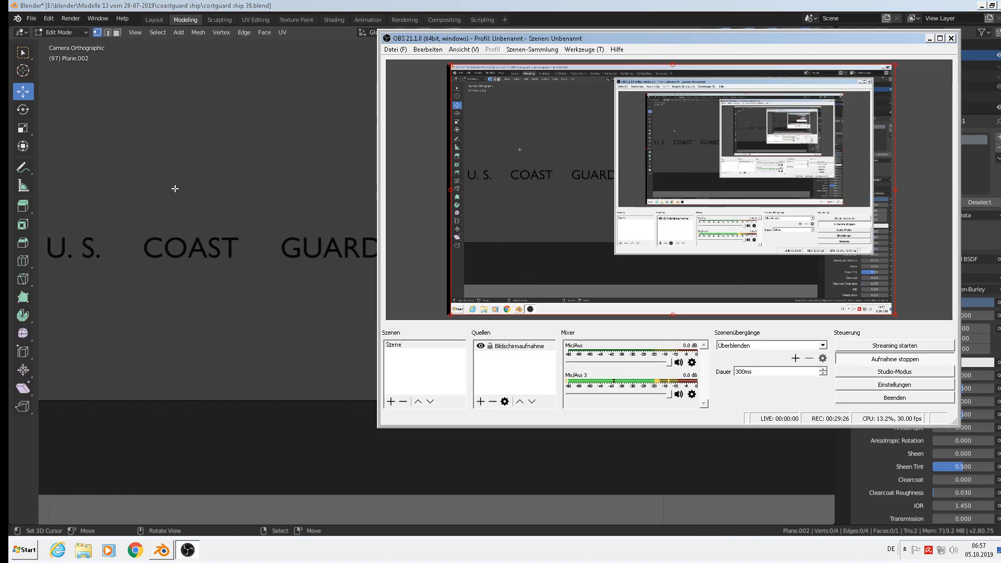
click(247, 175)
key(Tab)
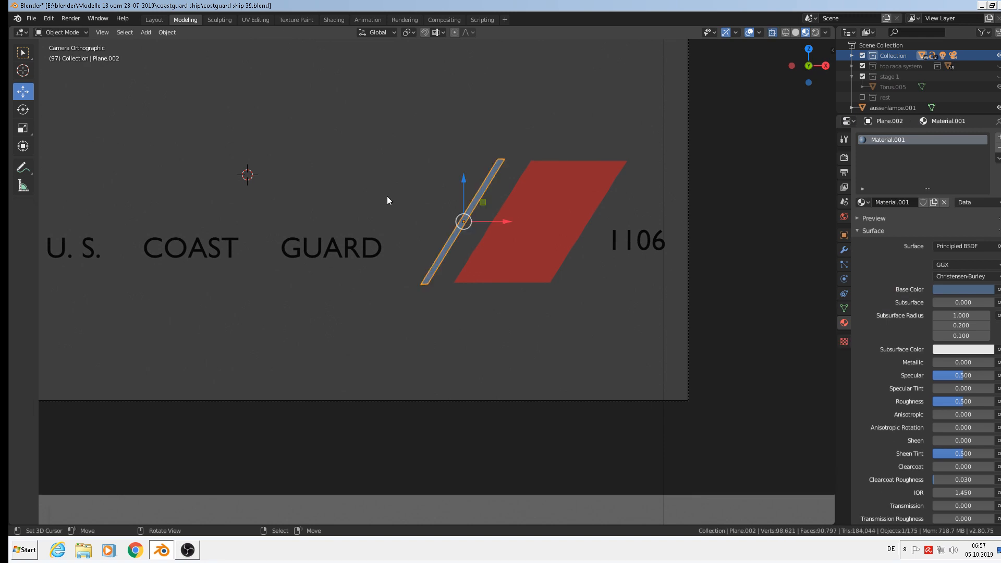
Step: Deselect everything, place the 3D cursor in the middle of the red parallelogram, and start importing an image as a plane
key(alt+a)
scroll(404, 219, down, 2)
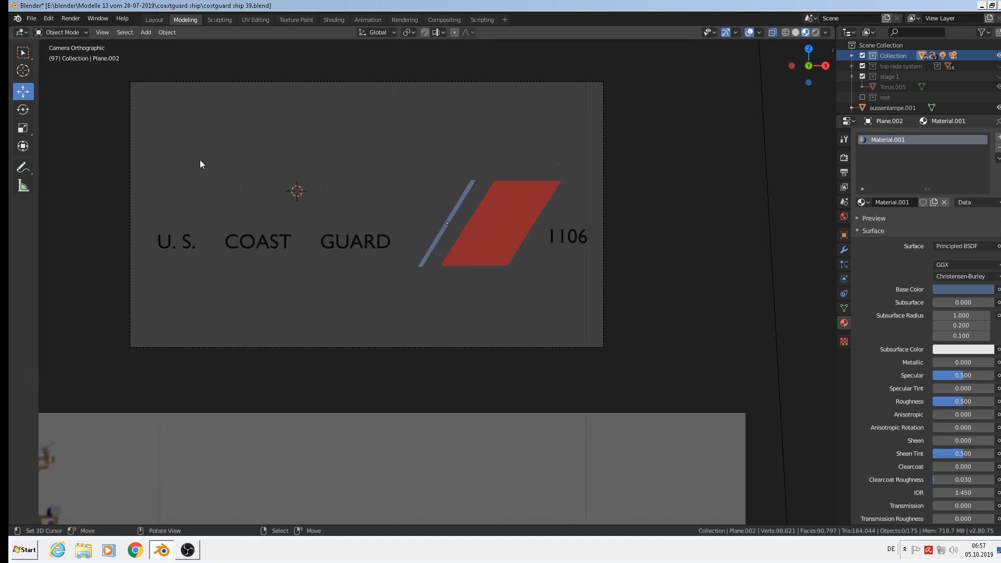
click(496, 221)
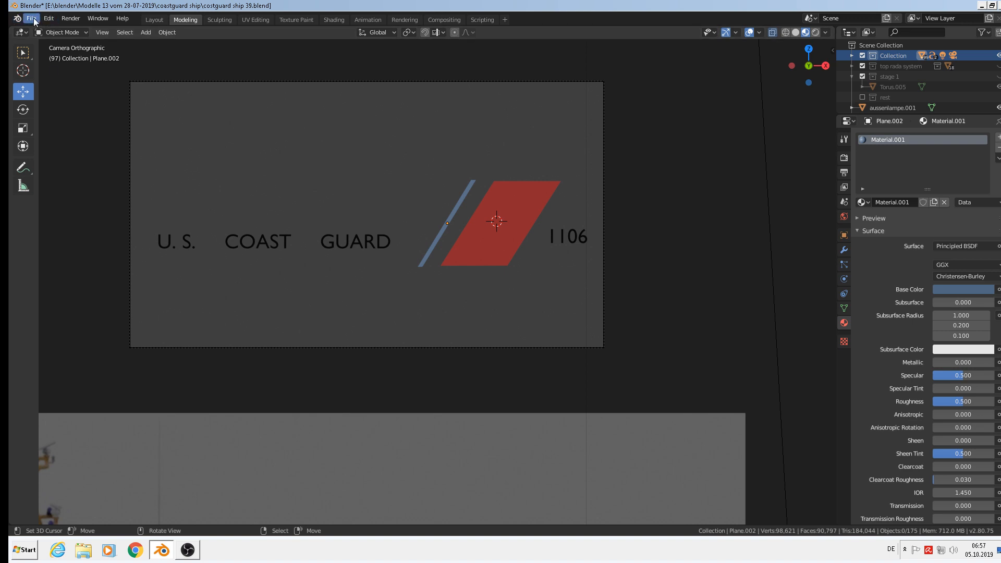
click(146, 33)
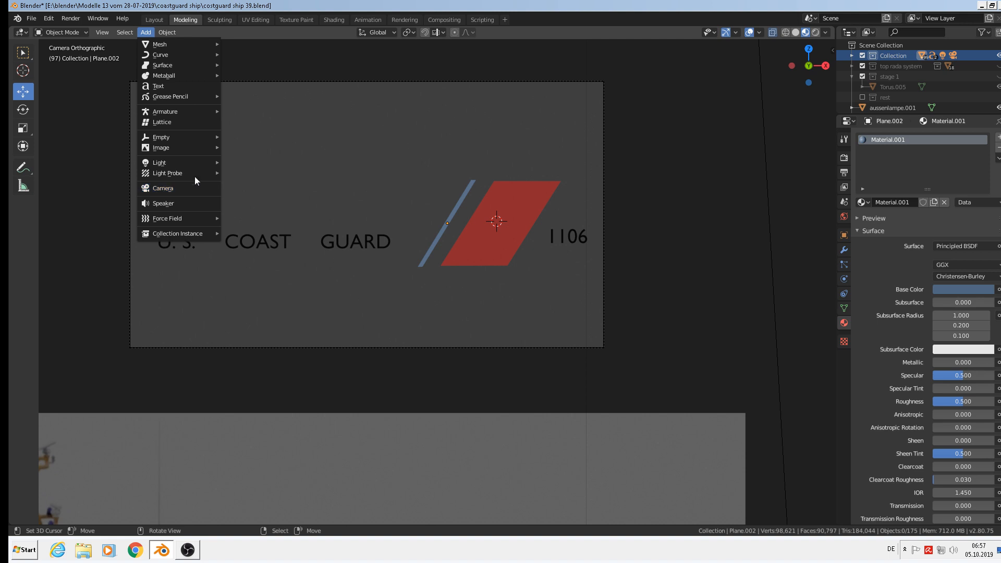
mouse_move(188, 148)
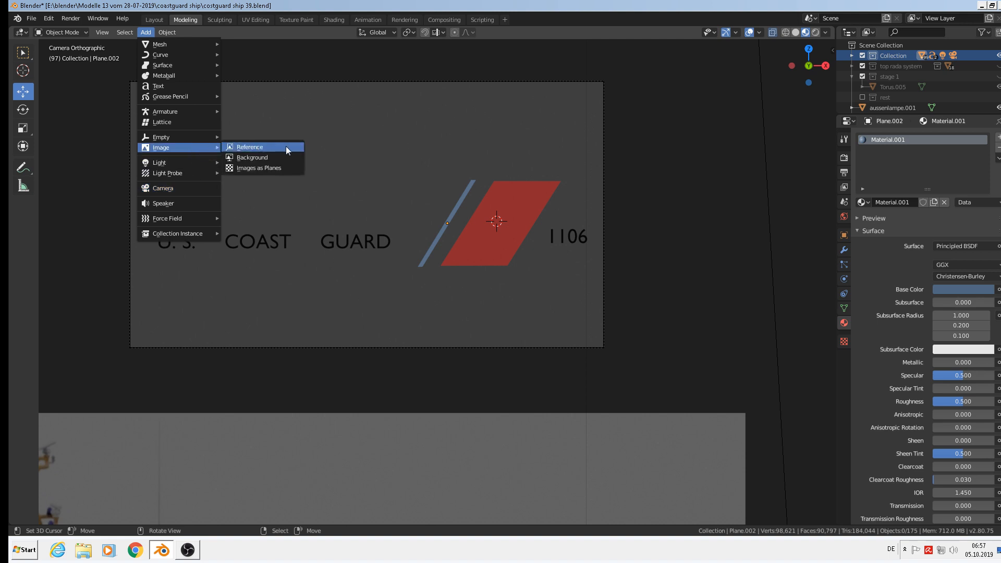
click(265, 169)
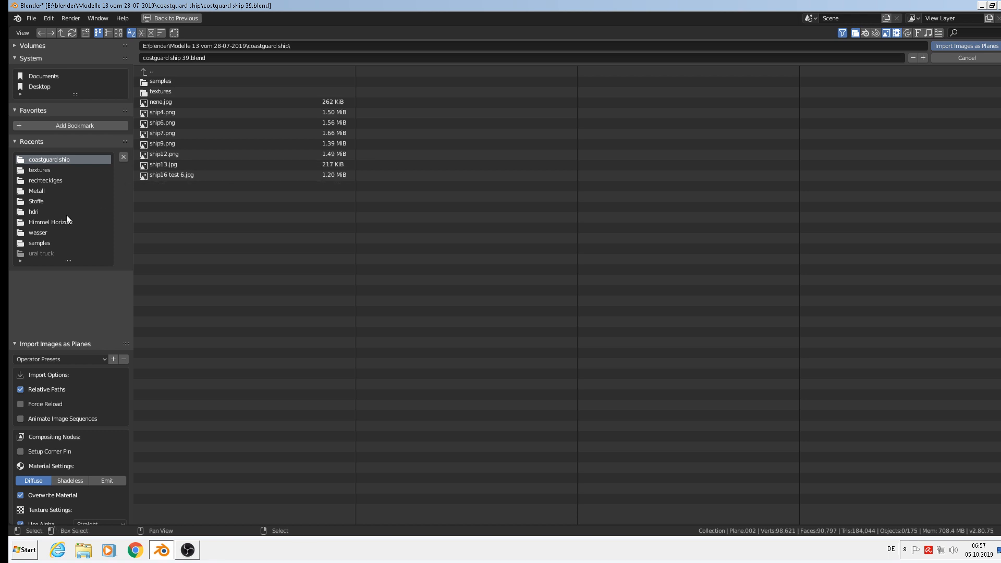
Step: Browse the Documents and Downloads folders for the image to import
drag(77, 96, 83, 139)
click(44, 77)
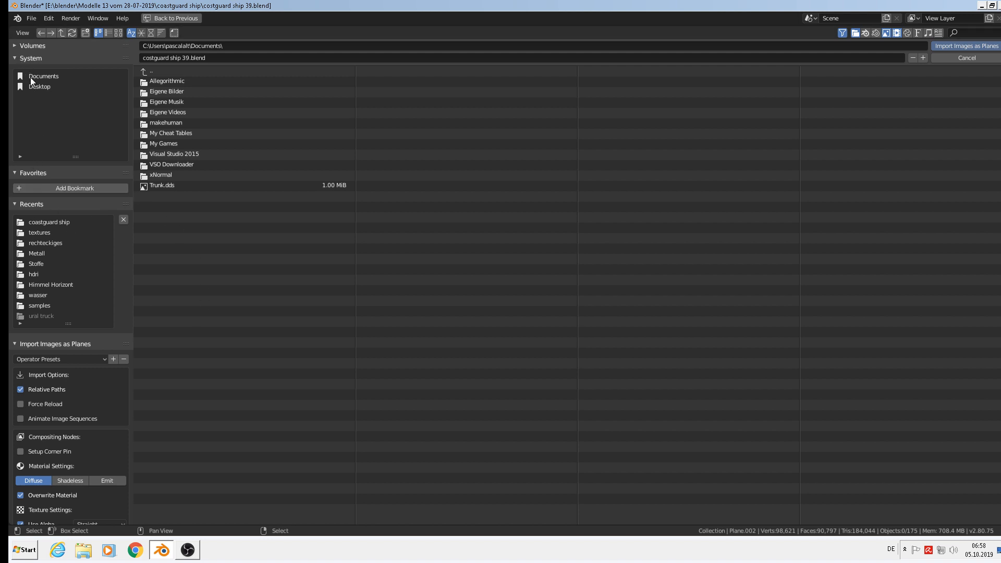
click(23, 156)
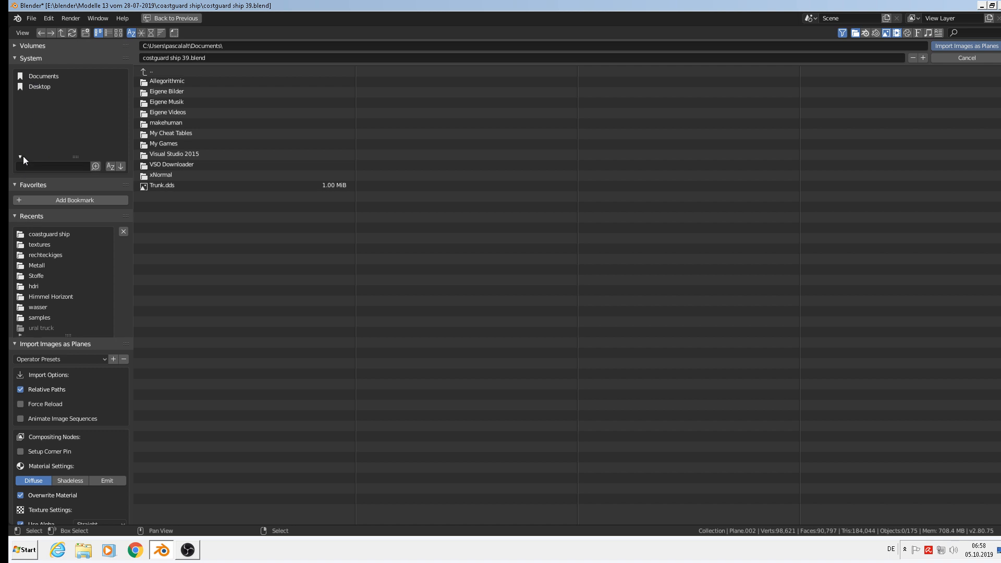
click(35, 166)
click(61, 34)
click(61, 33)
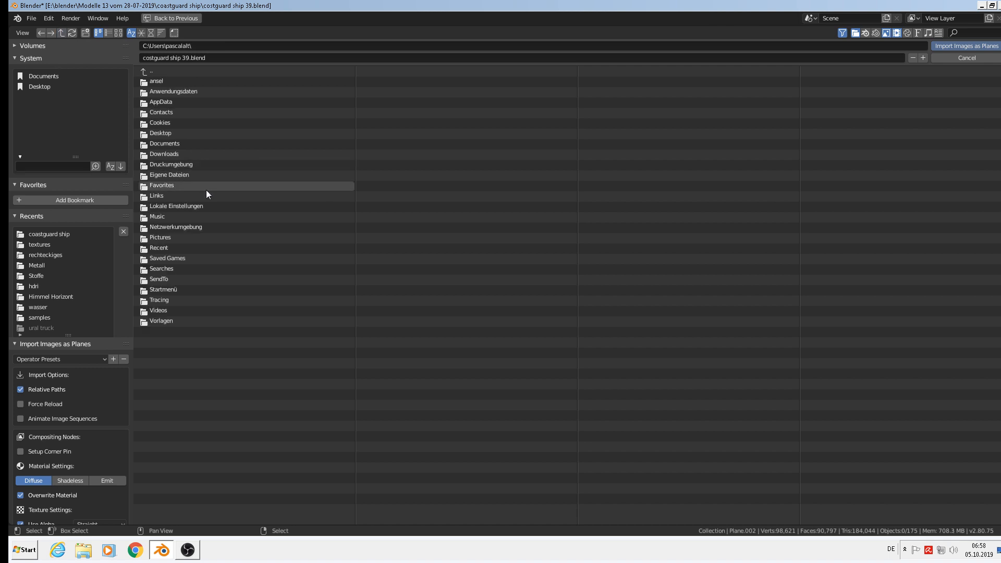
click(177, 153)
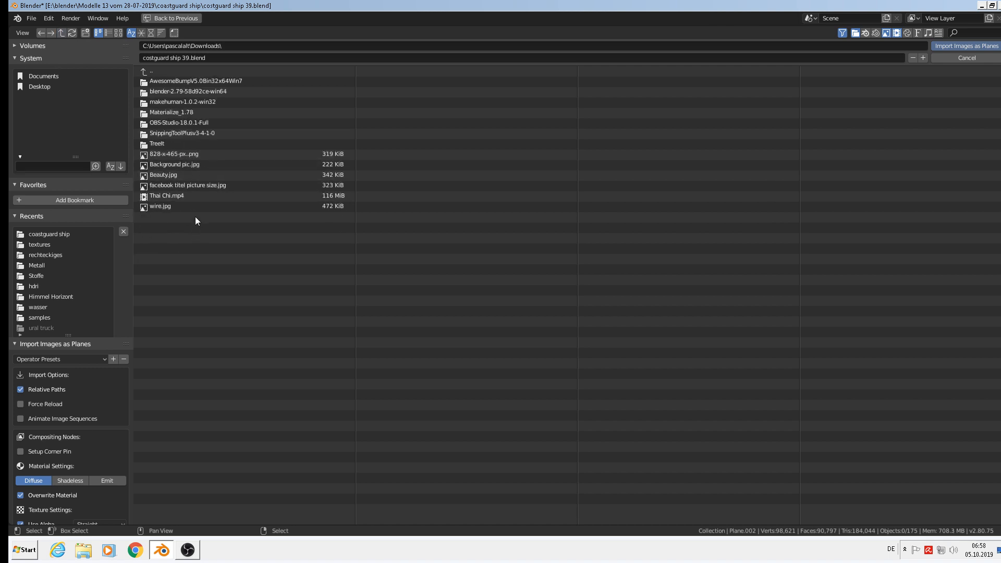
Step: Show the files as thumbnails and import 1024px-USCG_S_W.svg.png from the coastguard ship's textures folder as a plane
click(118, 32)
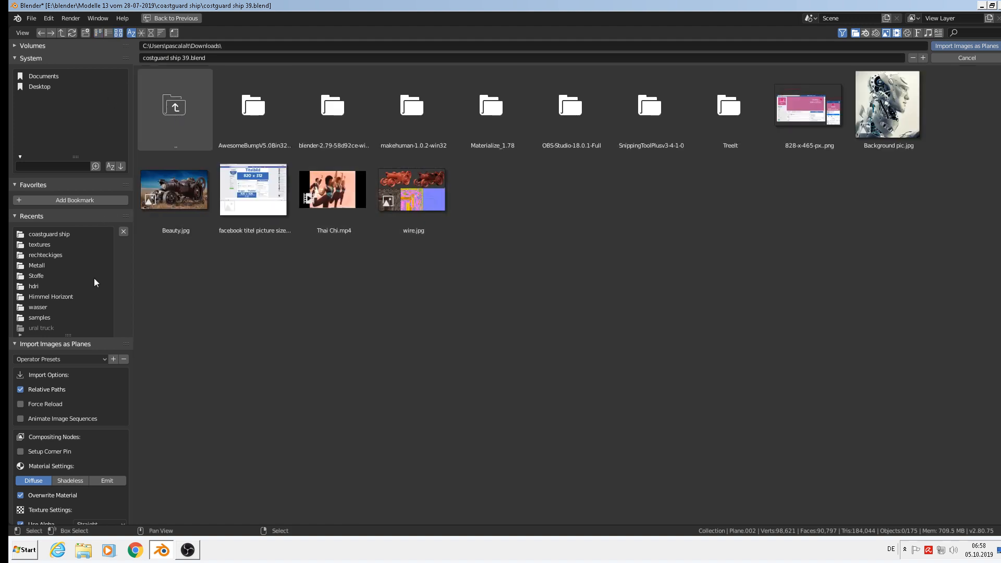
click(65, 233)
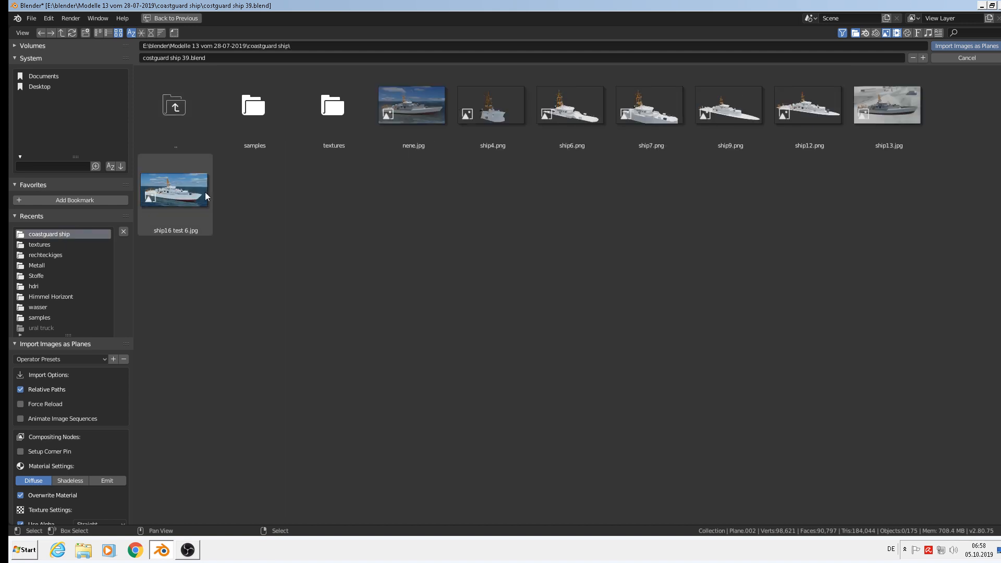
click(322, 123)
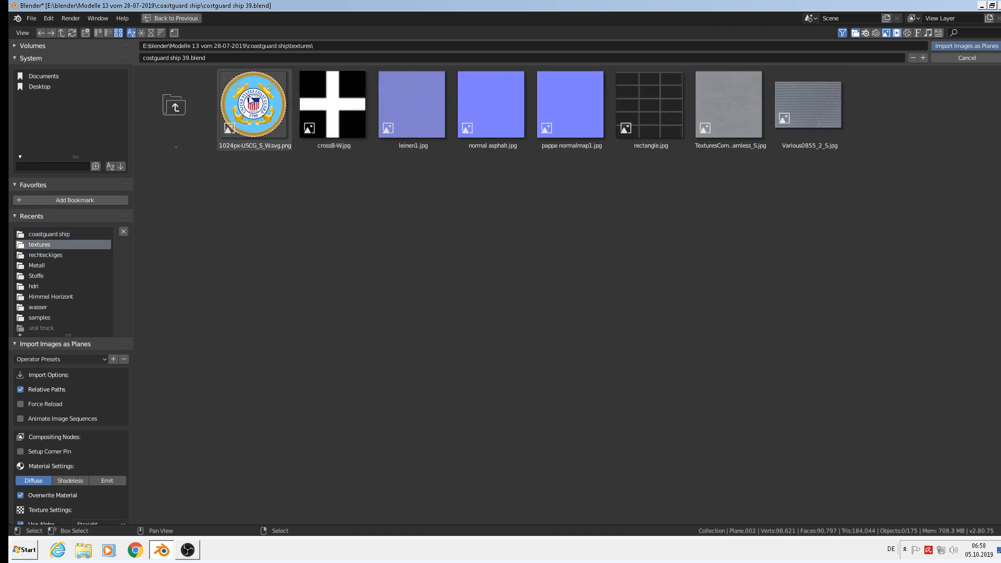
double_click(259, 100)
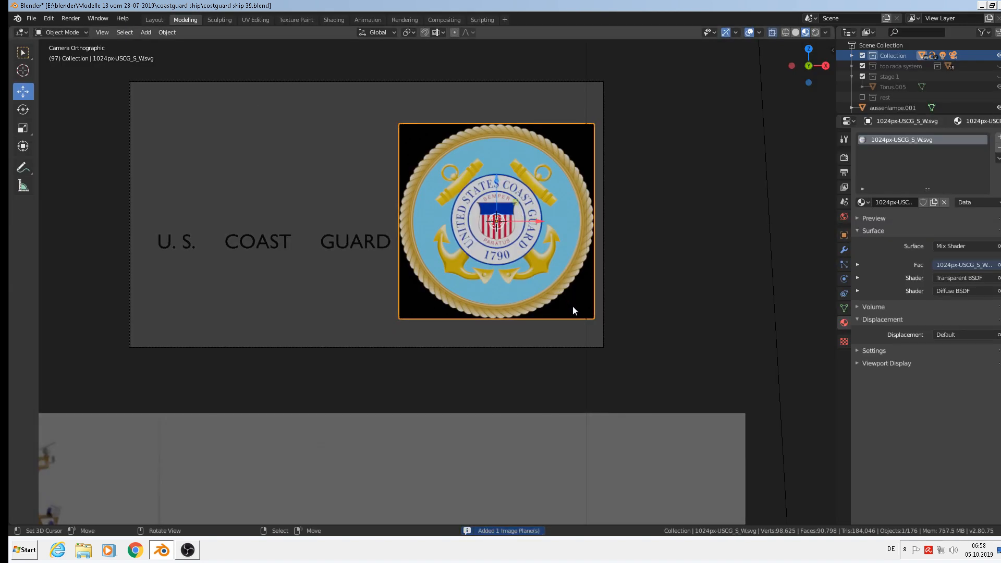
Step: Scale the Coast Guard emblem plane to about 0.129 and move it to the centre of the red parallelogram
scroll(576, 324, up, 2)
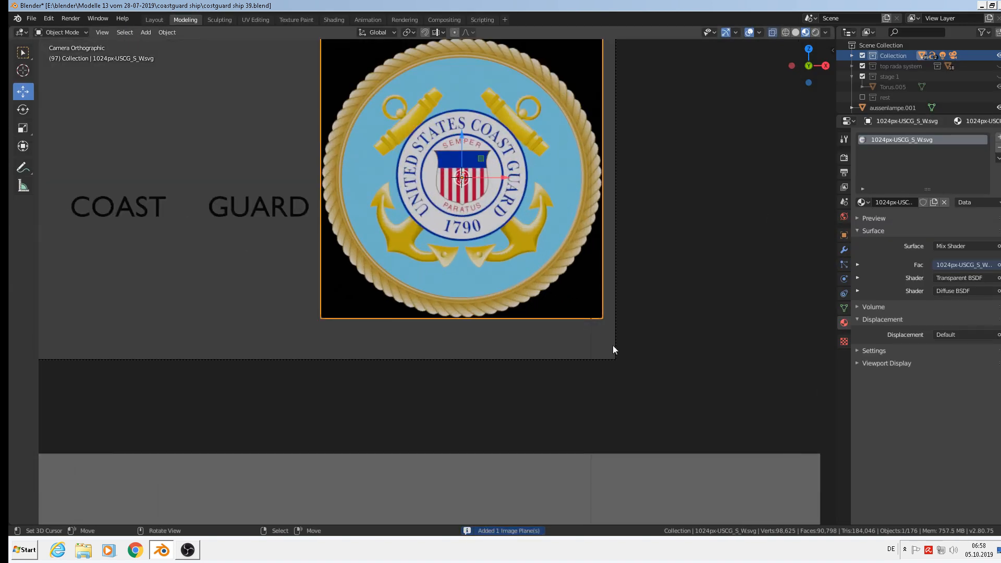
key(s)
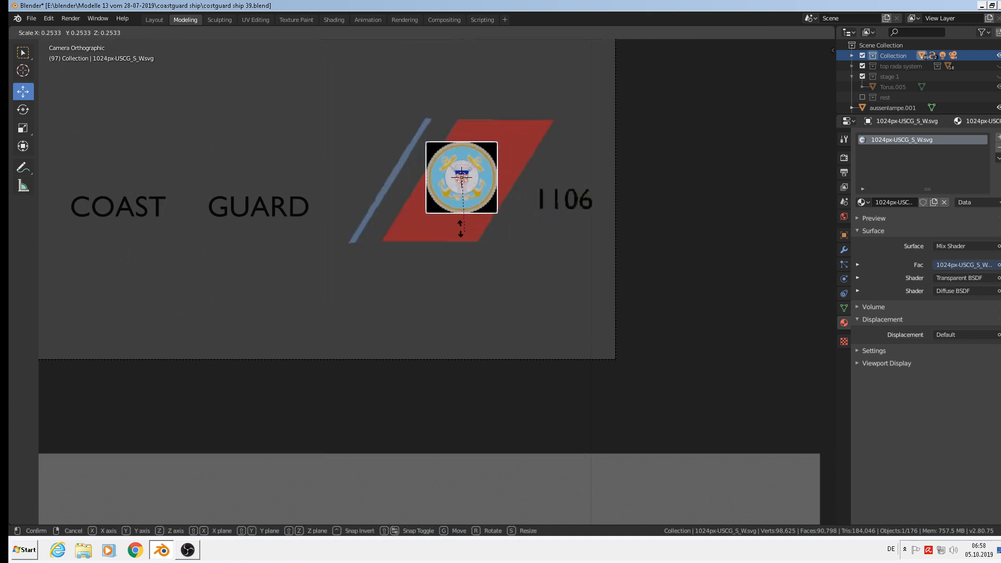
click(461, 206)
scroll(477, 187, up, 2)
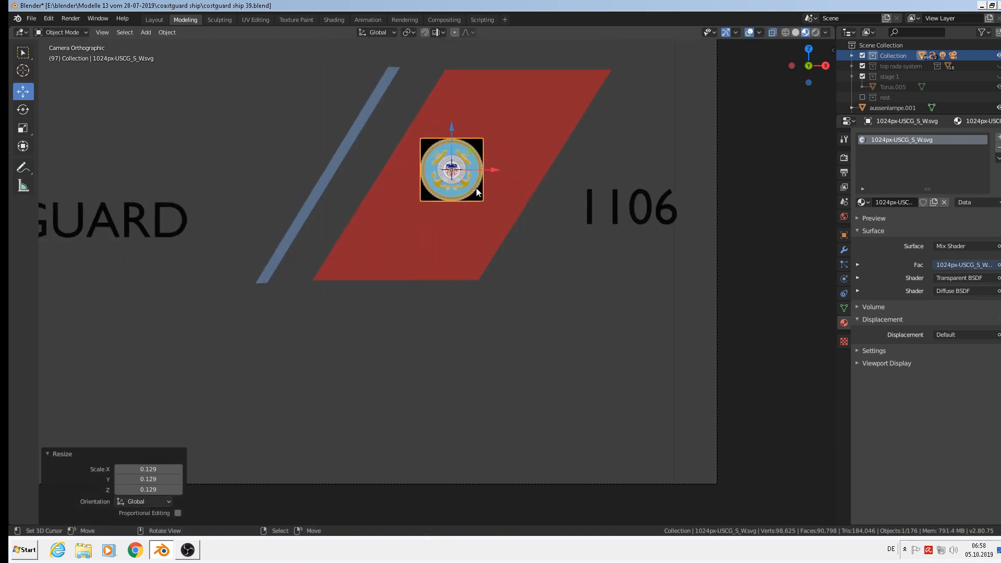
drag(481, 171, 489, 171)
drag(458, 132, 453, 144)
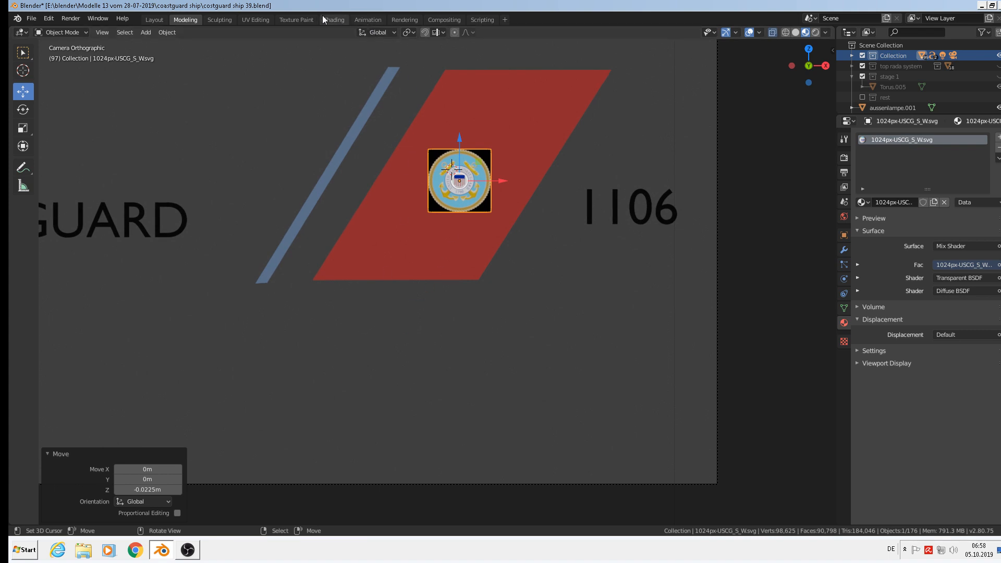
Step: Switch to the Shading workspace and frame the emblem plane, viewing it at an angle
click(337, 20)
scroll(599, 291, down, 5)
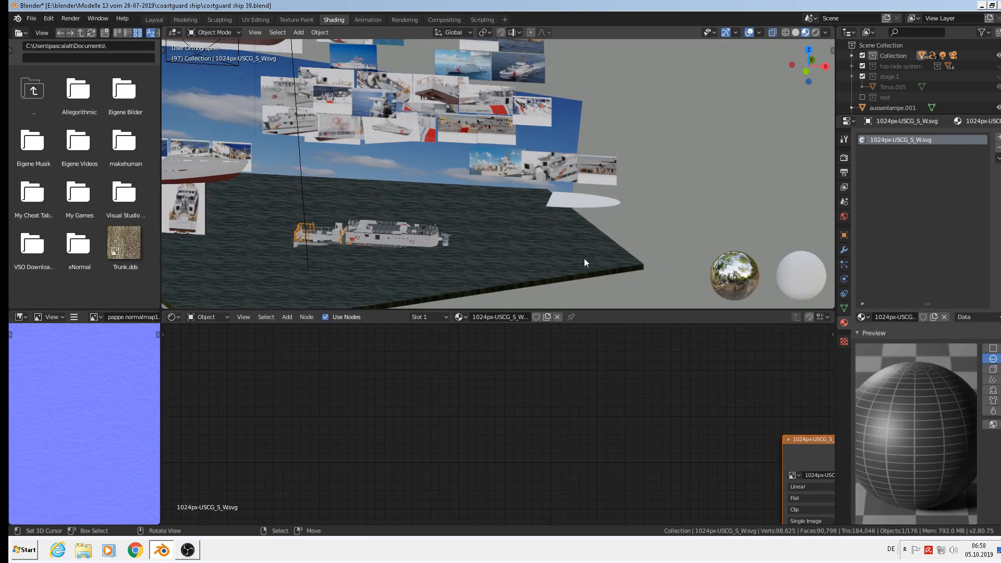
scroll(454, 133, up, 6)
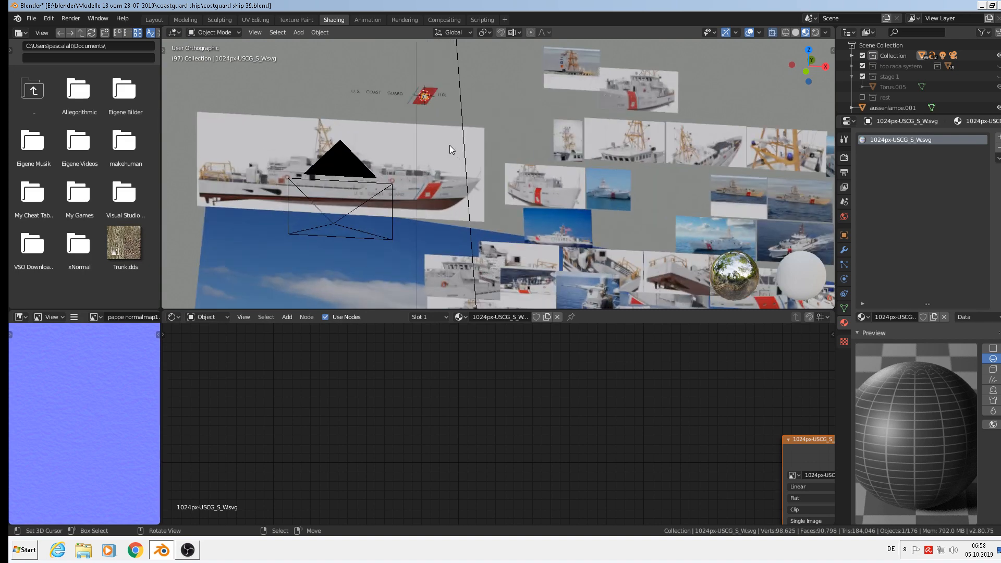
key(KP_Decimal)
scroll(469, 191, down, 2)
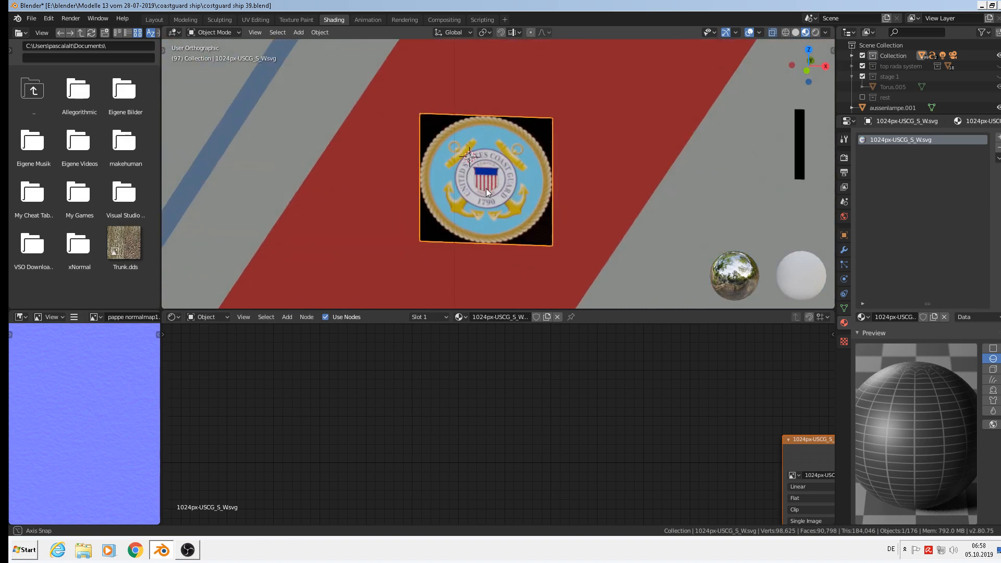
middle_drag(489, 185, 418, 206)
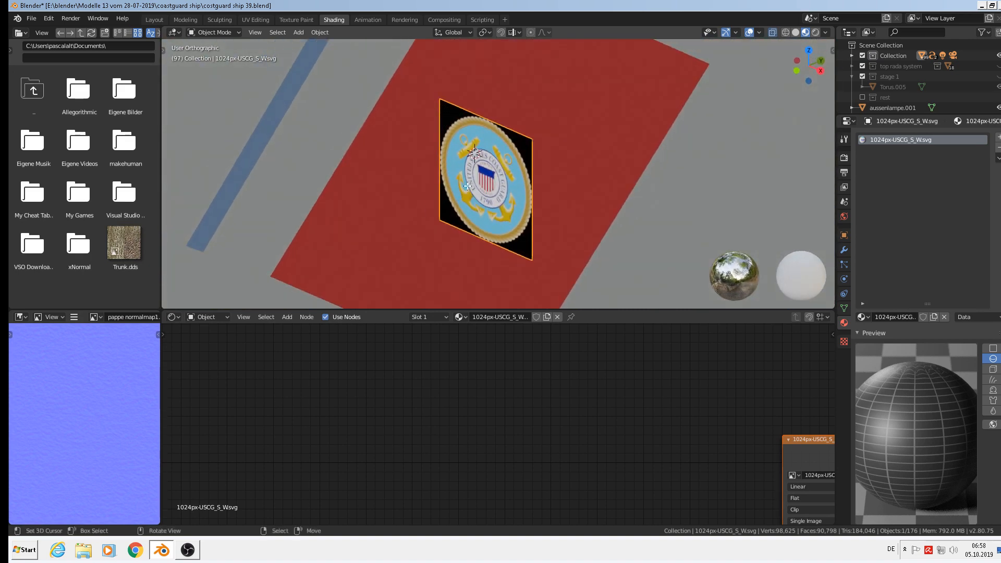
Step: Select the emblem plane over the red parallelogram and apply Set Origin to it
click(498, 174)
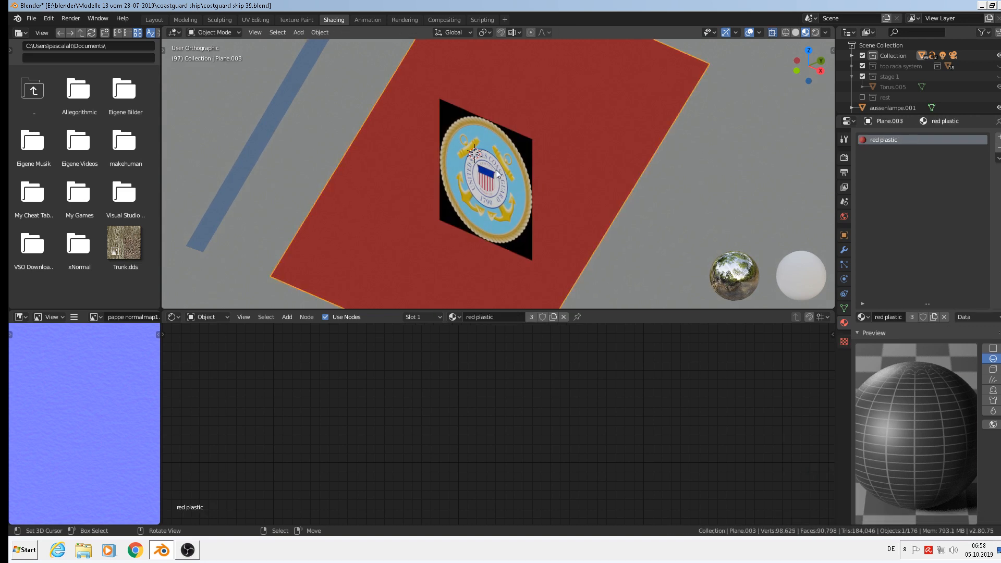
click(498, 174)
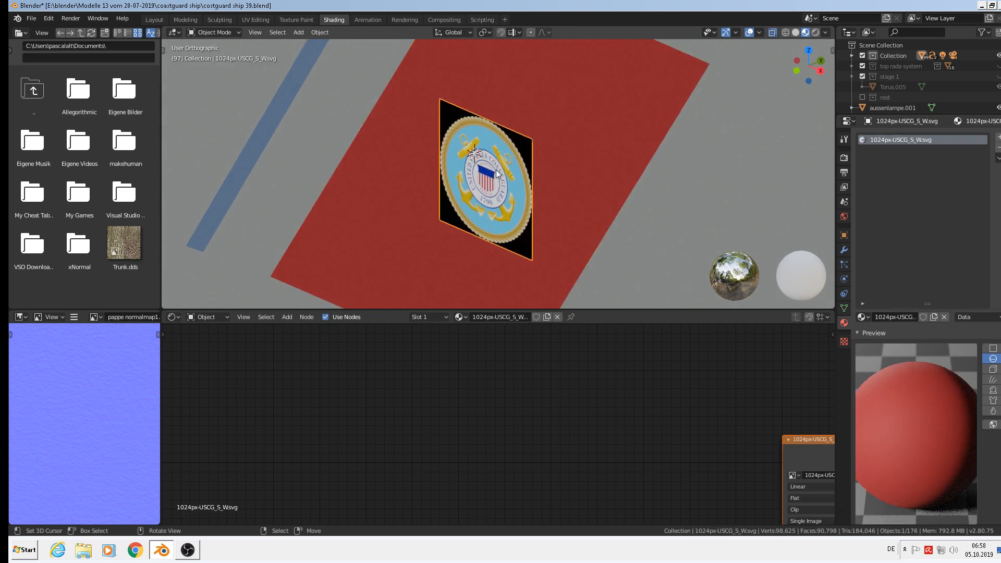
click(320, 33)
mouse_move(364, 55)
click(454, 66)
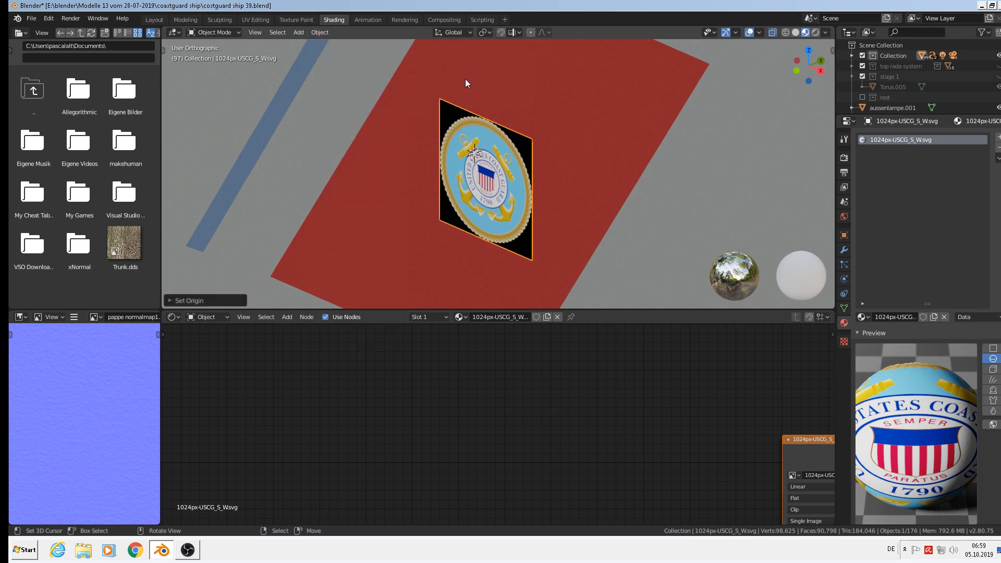
scroll(532, 204, down, 5)
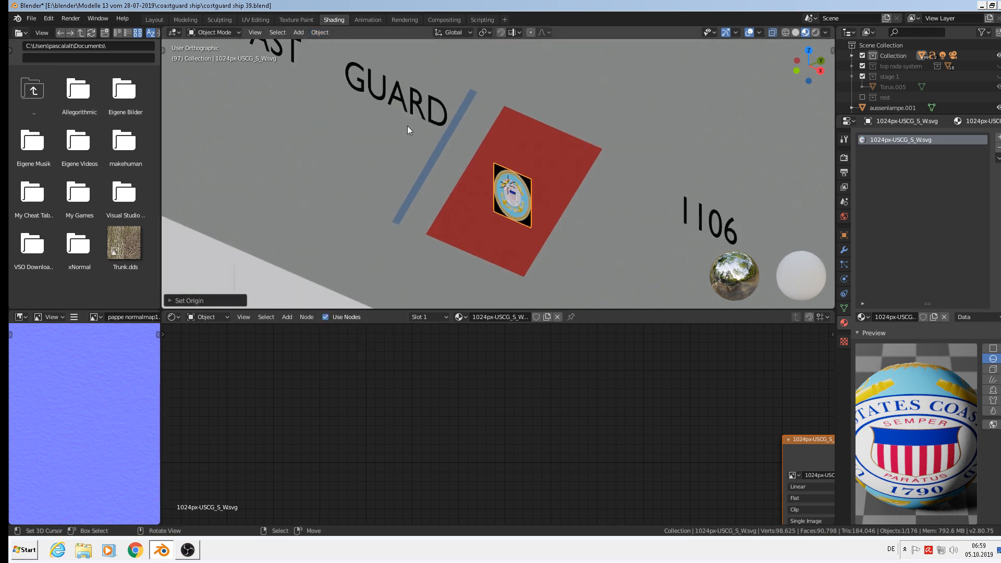
Step: Move the Coast Guard emblem plane slightly along the Y axis, in front of the red parallelogram, and return to front view
middle_drag(490, 174, 467, 181)
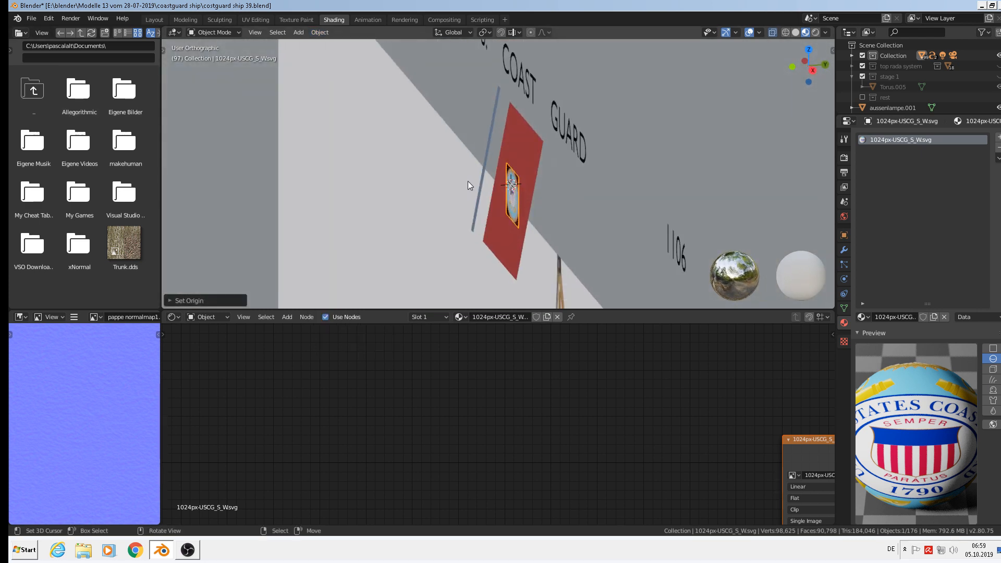
key(g)
key(y)
click(658, 243)
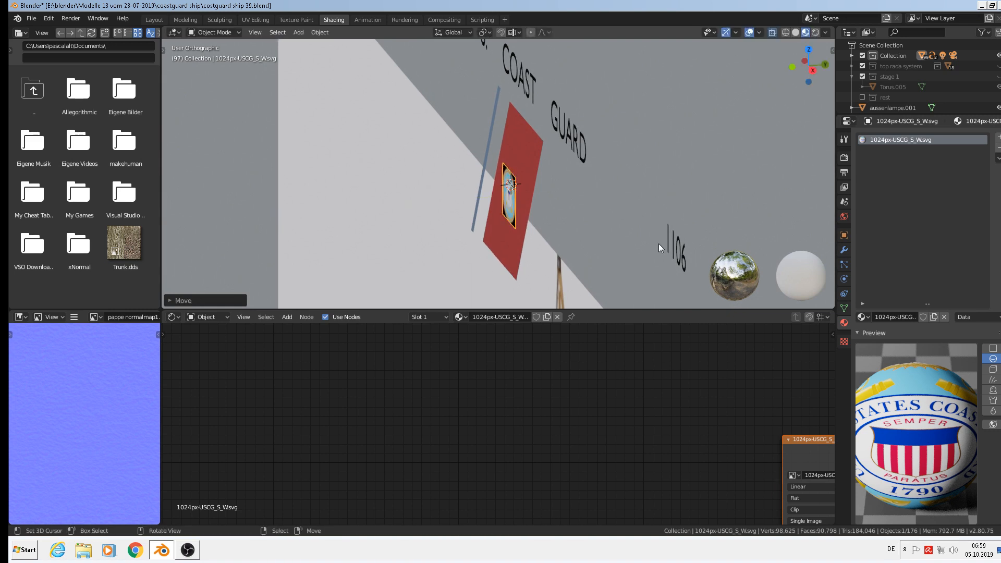
key(KP_1)
Step: Rearrange the emblem material's nodes, placing the 1024px-USCG_S_W.svg.png texture node clear of the Diffuse BSDF, ahead of both shader nodes
middle_drag(784, 401, 359, 402)
scroll(432, 379, up, 4)
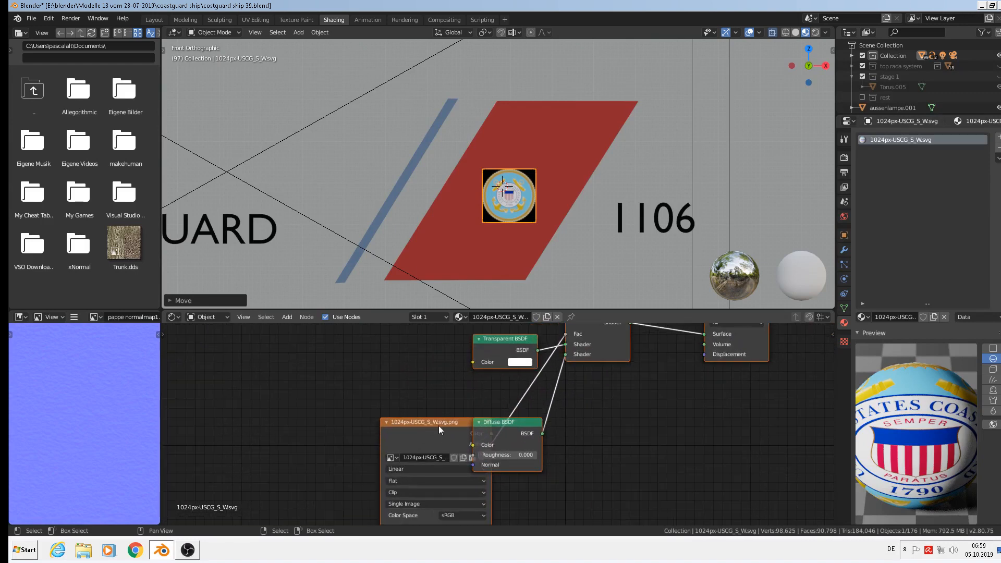
key(g)
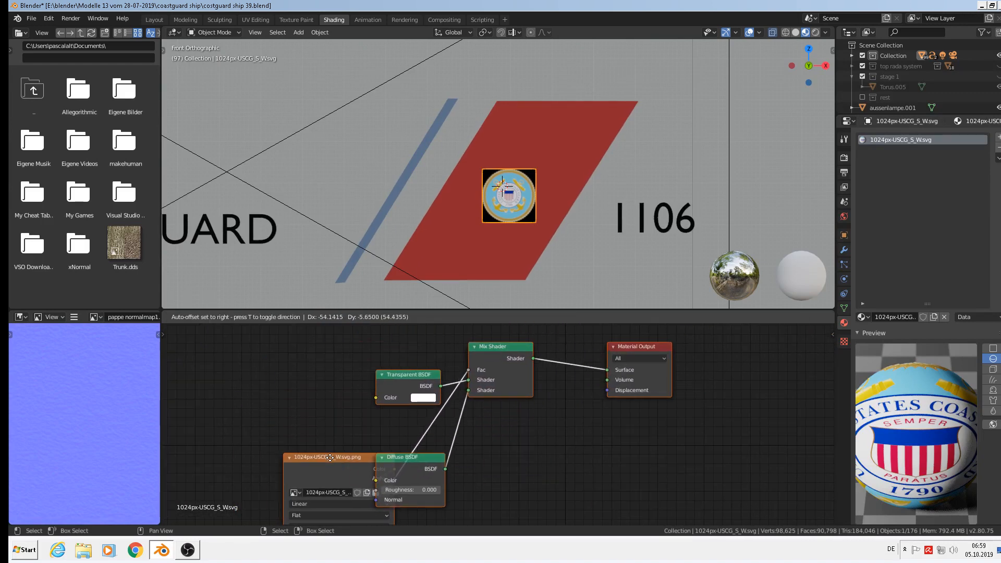
click(325, 446)
click(325, 446)
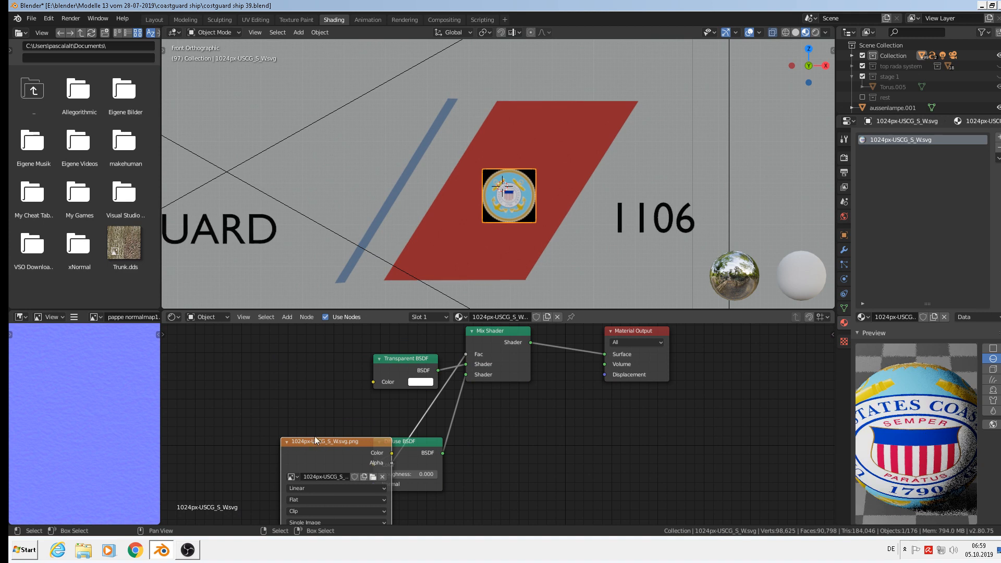
drag(324, 446, 266, 337)
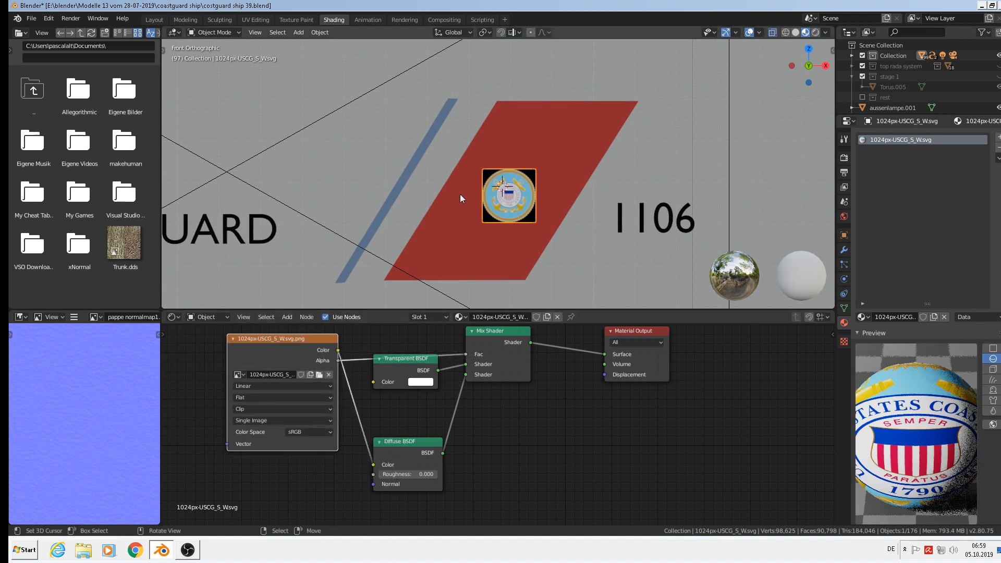
Step: Check the emblem and the hull lettering in rendered shading, then return to the material preview
scroll(528, 203, up, 3)
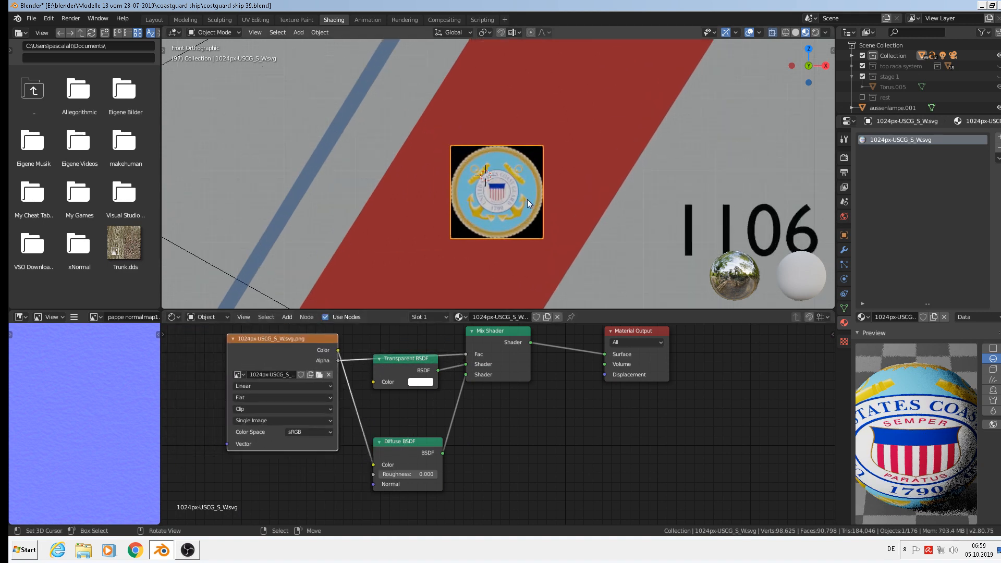
click(817, 33)
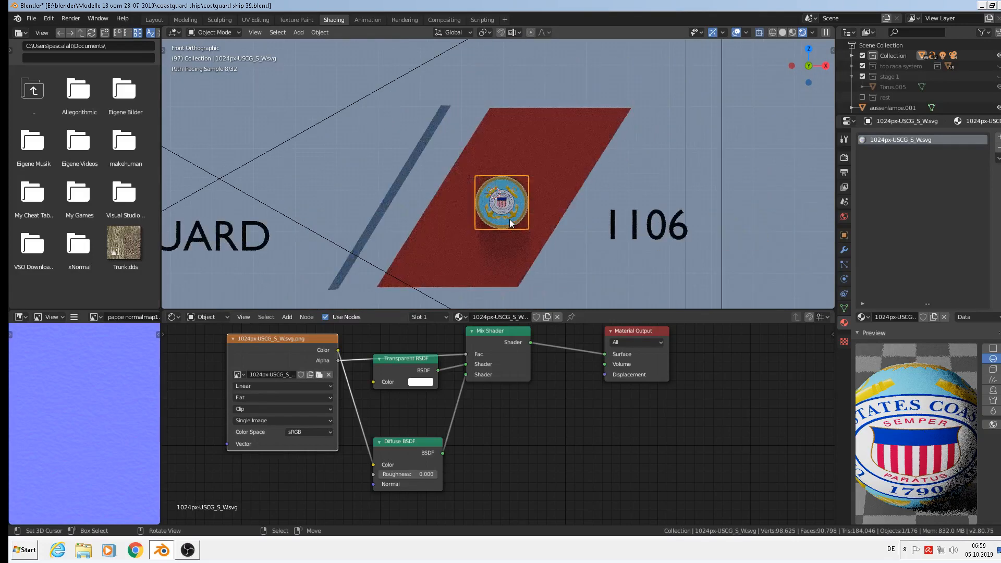
scroll(510, 223, down, 6)
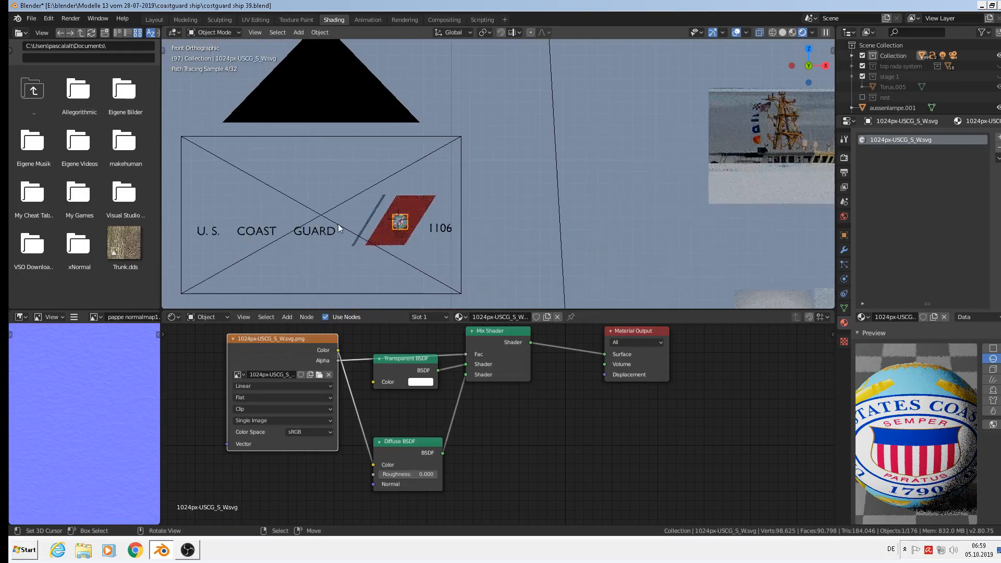
scroll(339, 228, down, 3)
scroll(360, 226, up, 4)
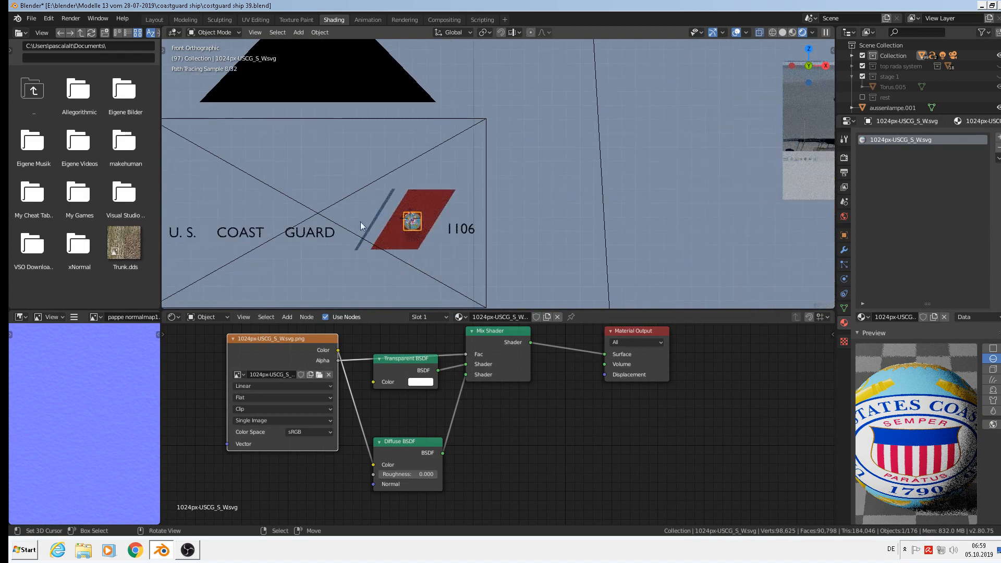
click(792, 32)
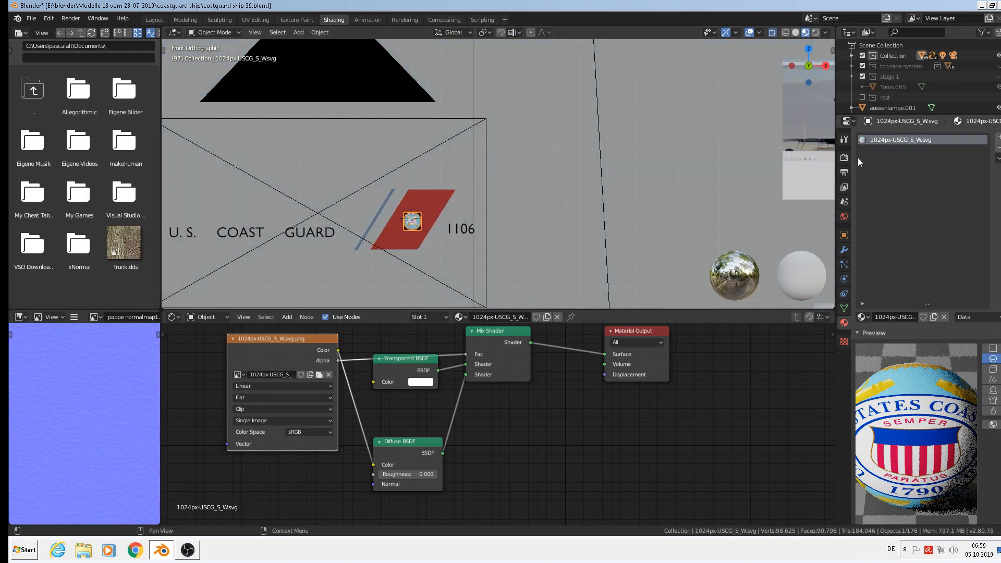
Step: Enable Transparent under the scene's Film render settings
click(844, 165)
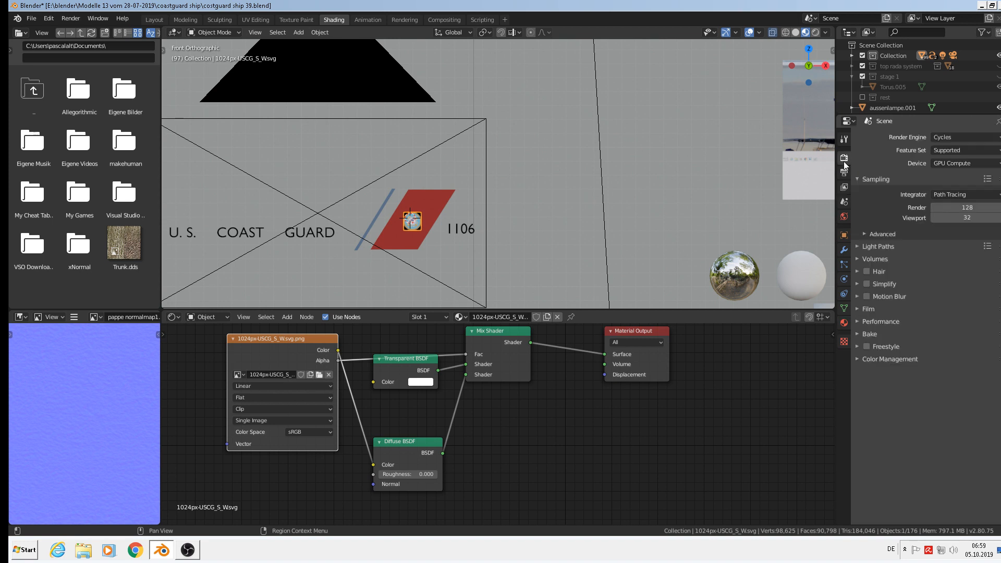
click(860, 310)
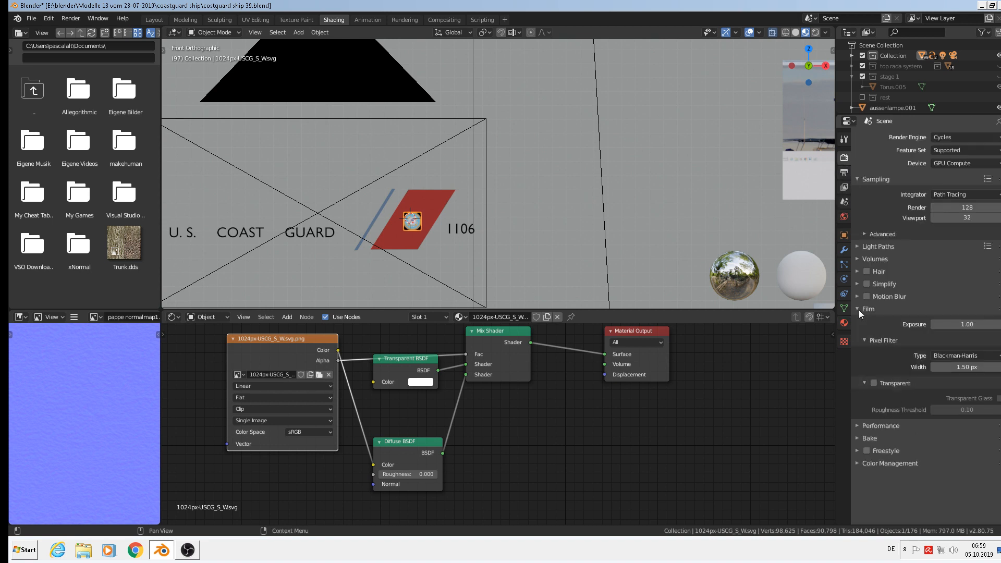
click(874, 383)
Step: Render the camera view of the hull markings, examine the emblem's shadow, and close the render
shift+middle_drag(509, 214, 706, 168)
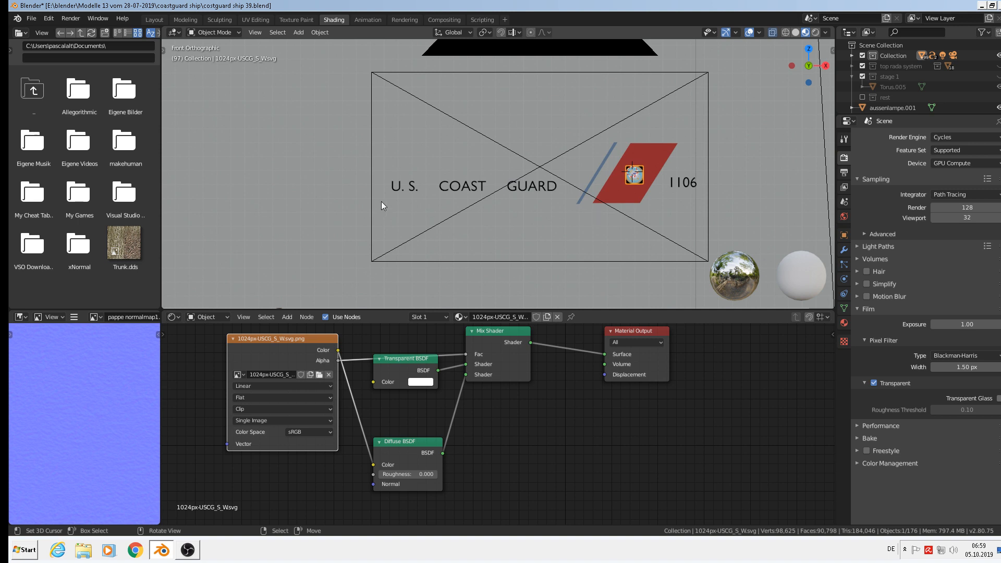
key(KP_0)
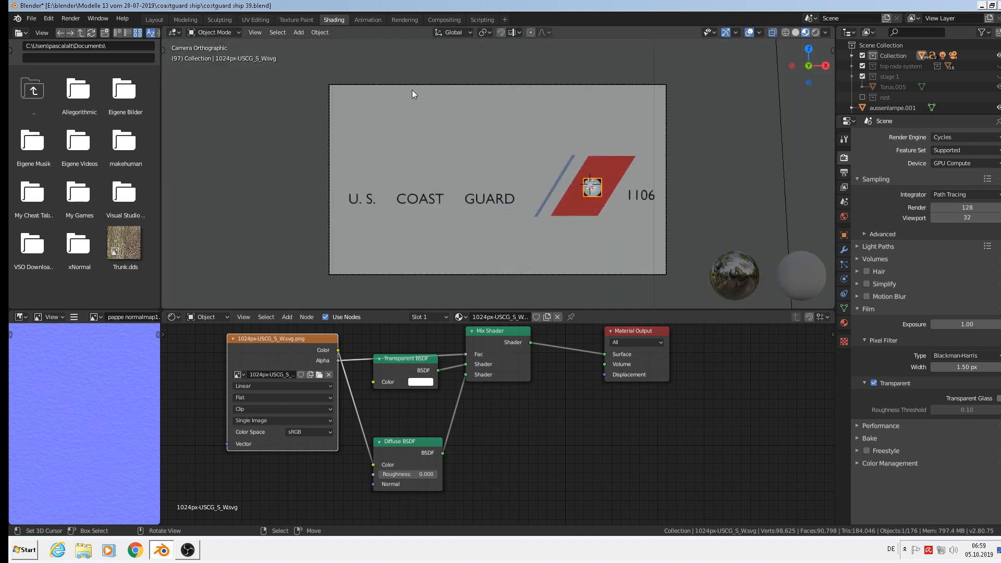
key(F12)
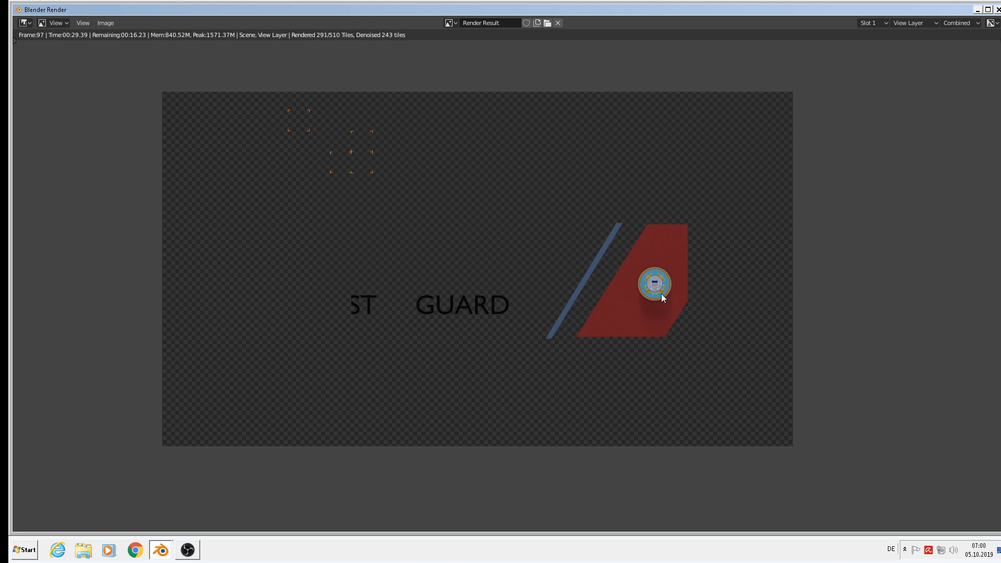
key(Escape)
Step: In the Modeling workspace, shift the emblem's geometry along the Y axis closer to the red parallelogram and deselect it
scroll(579, 206, up, 4)
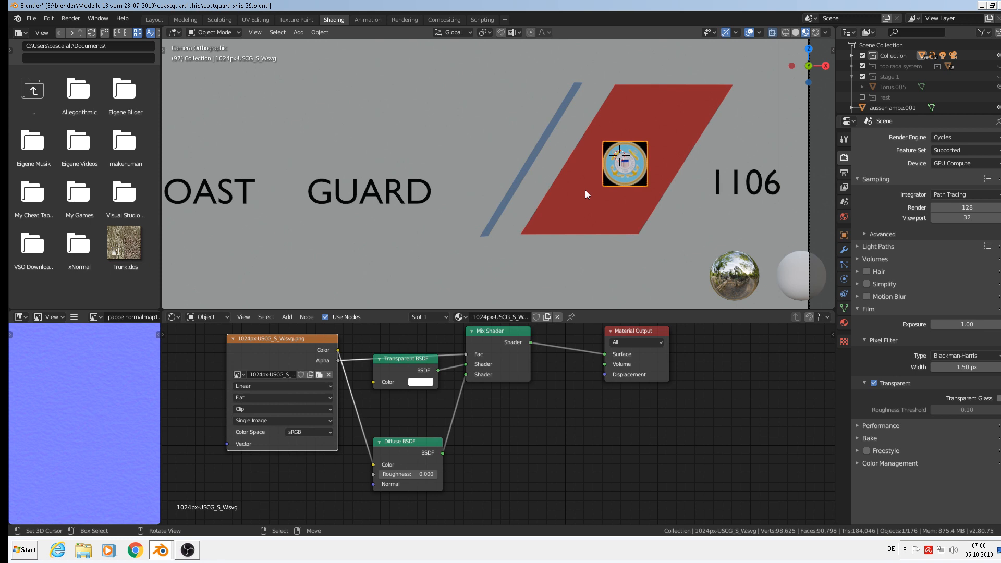
middle_drag(621, 182, 569, 234)
scroll(545, 185, up, 5)
scroll(522, 214, up, 8)
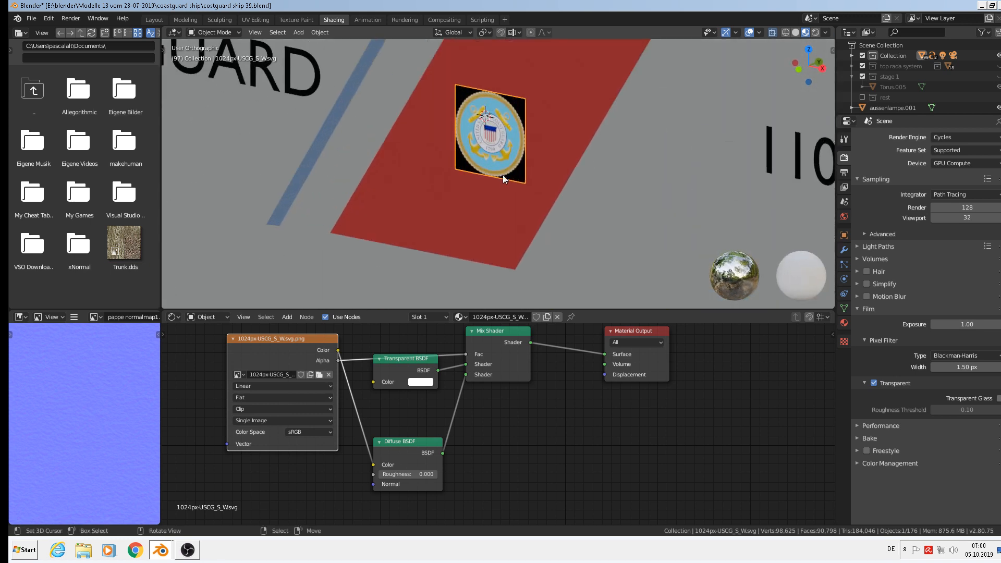
click(185, 19)
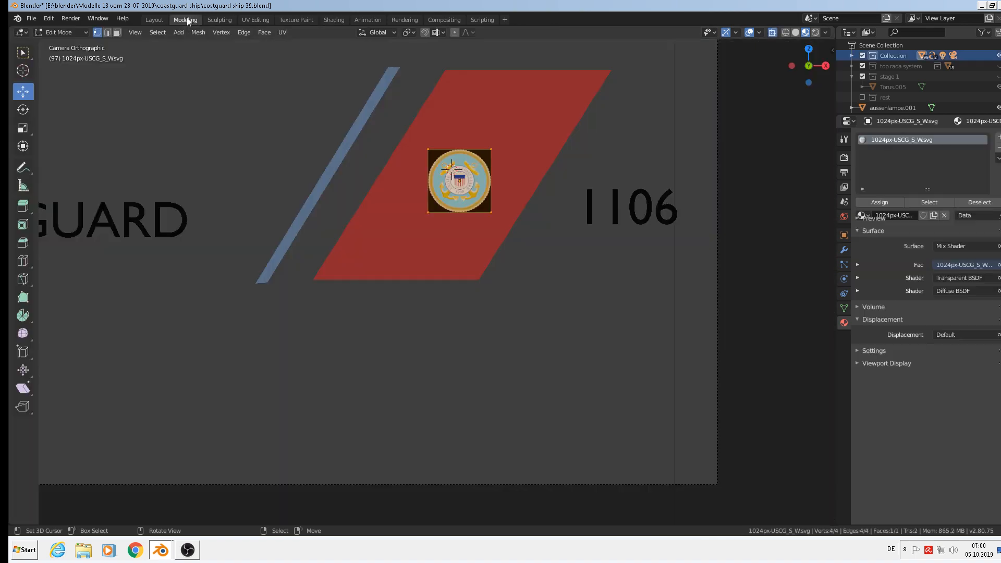
middle_drag(520, 190, 379, 242)
scroll(542, 282, up, 12)
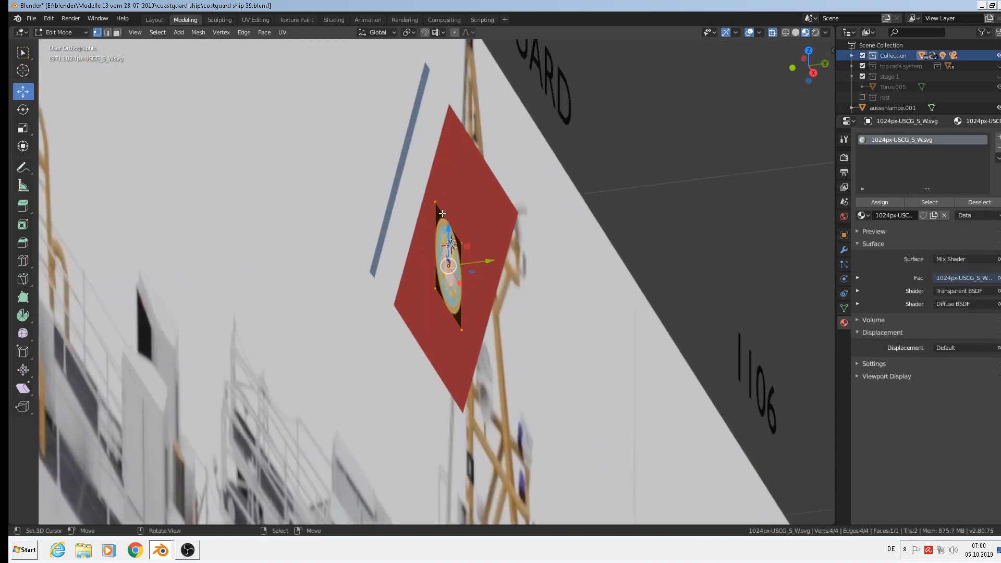
middle_drag(484, 250, 462, 306)
drag(481, 316, 491, 316)
middle_drag(491, 316, 585, 320)
key(alt+a)
Step: Render the hull markings again from the front to check the emblem's shadow, and close the render
scroll(620, 301, down, 3)
scroll(586, 320, down, 4)
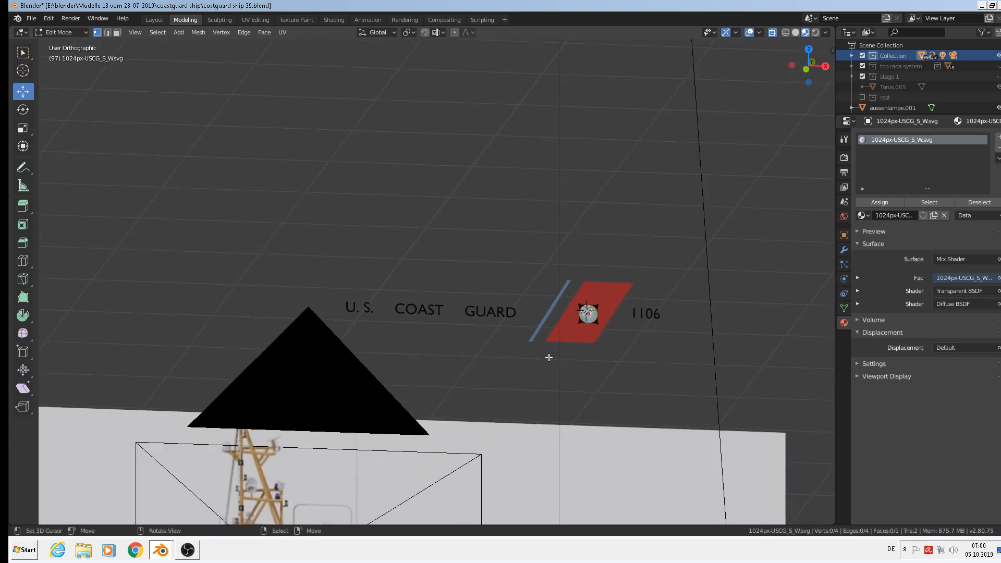
key(KP_1)
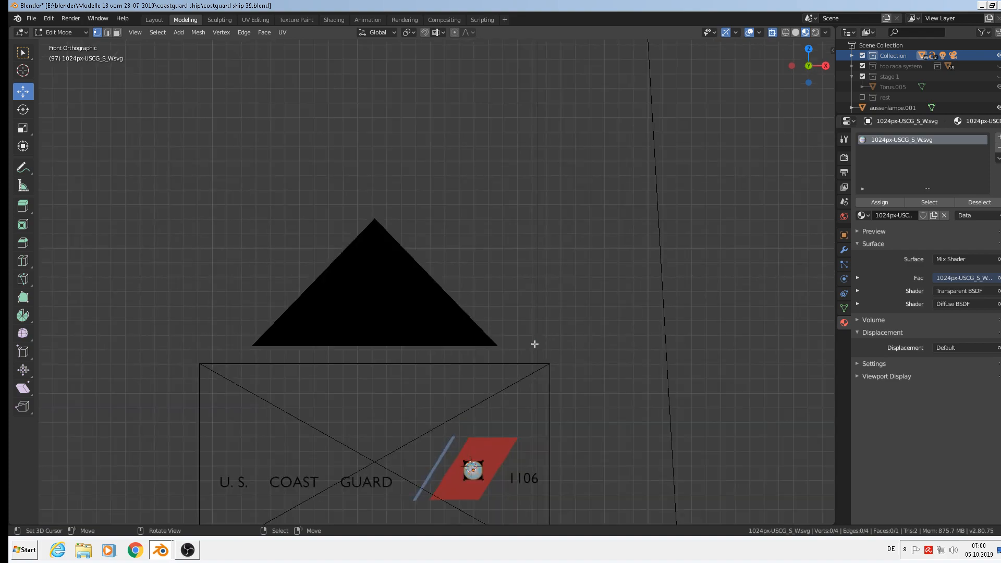
key(F12)
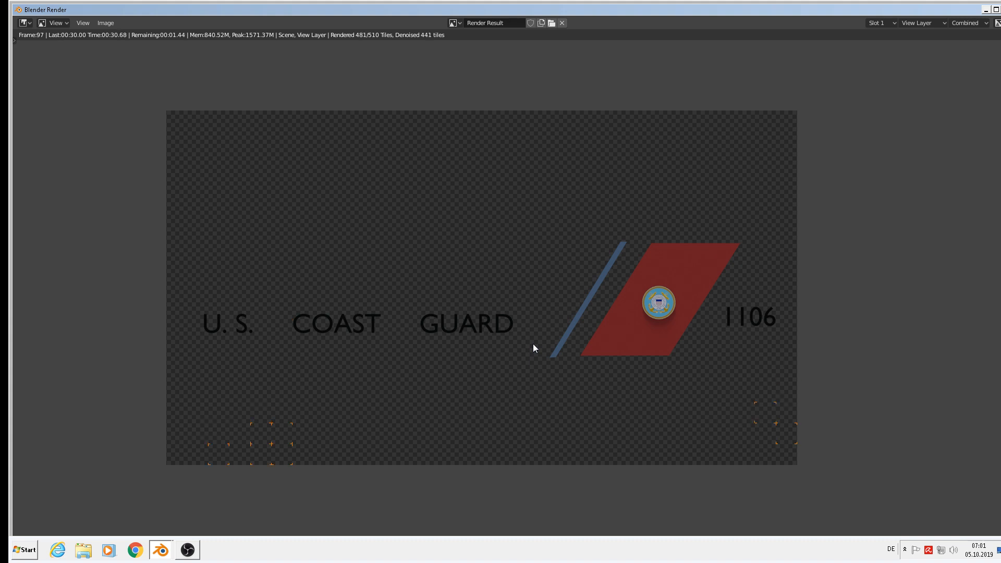
key(Escape)
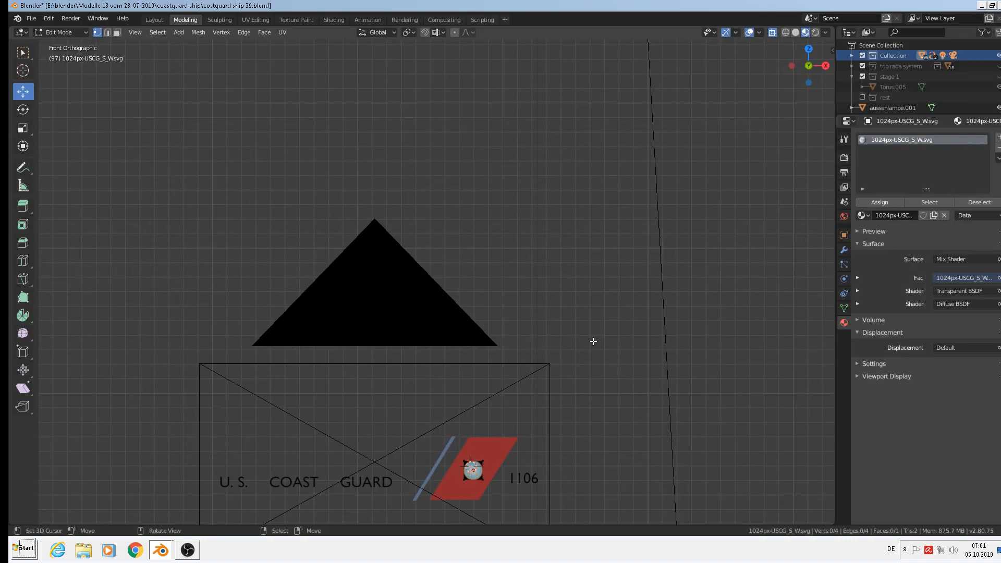
Step: Leave Edit Mode, select the red parallelogram, and switch to the Shading workspace
shift+middle_drag(593, 340, 639, 104)
key(Tab)
click(528, 284)
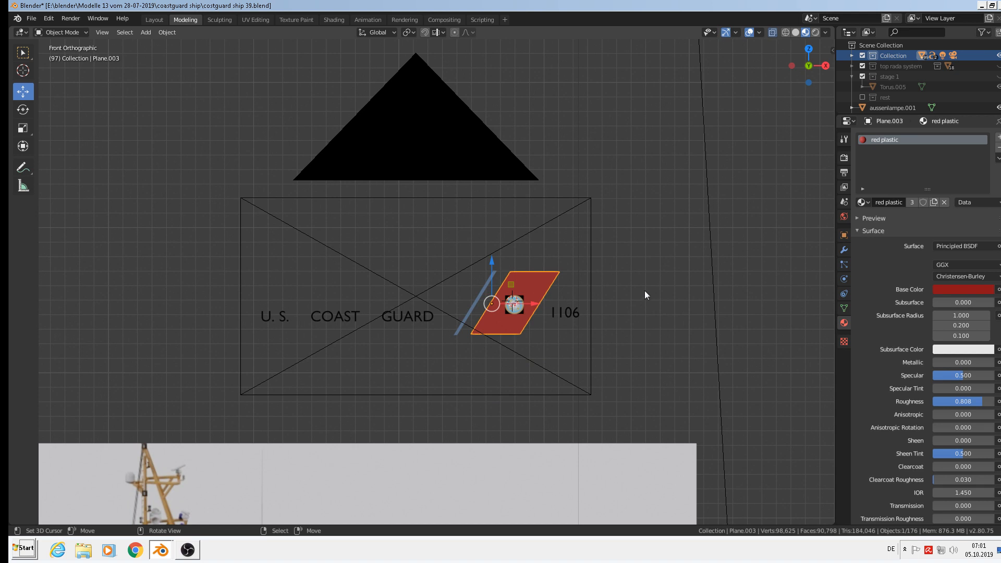
click(333, 20)
Step: Spread the red plastic material's Principled BSDF and Material Output nodes apart to make room between them
scroll(645, 365, down, 2)
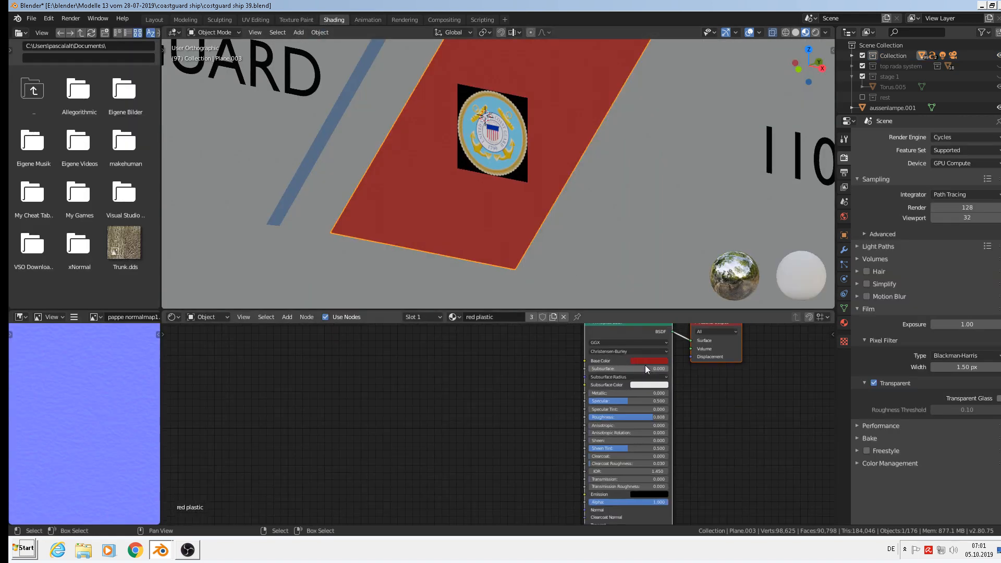
middle_drag(651, 365, 525, 437)
scroll(546, 404, up, 2)
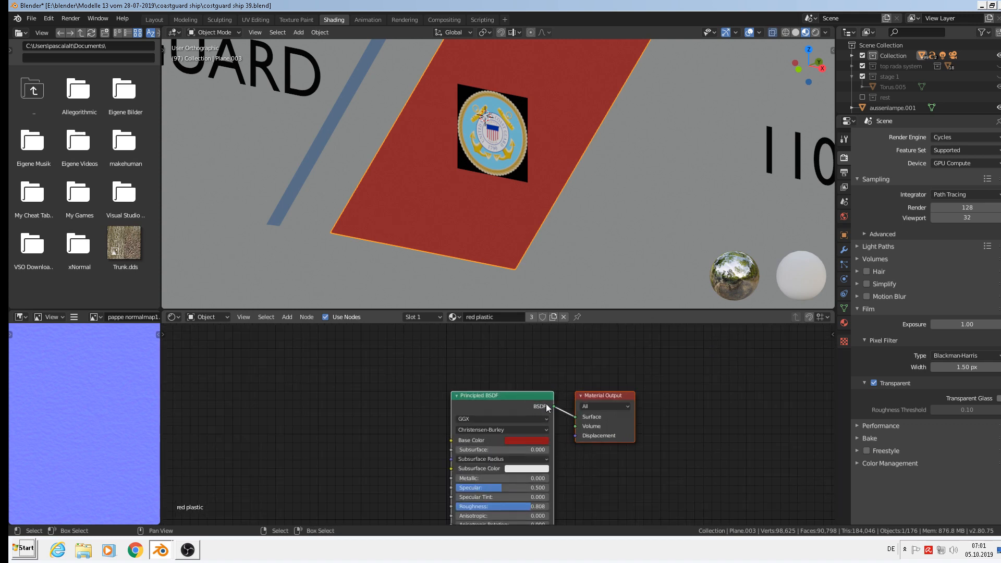
scroll(546, 404, up, 1)
drag(621, 399, 694, 393)
drag(551, 391, 291, 383)
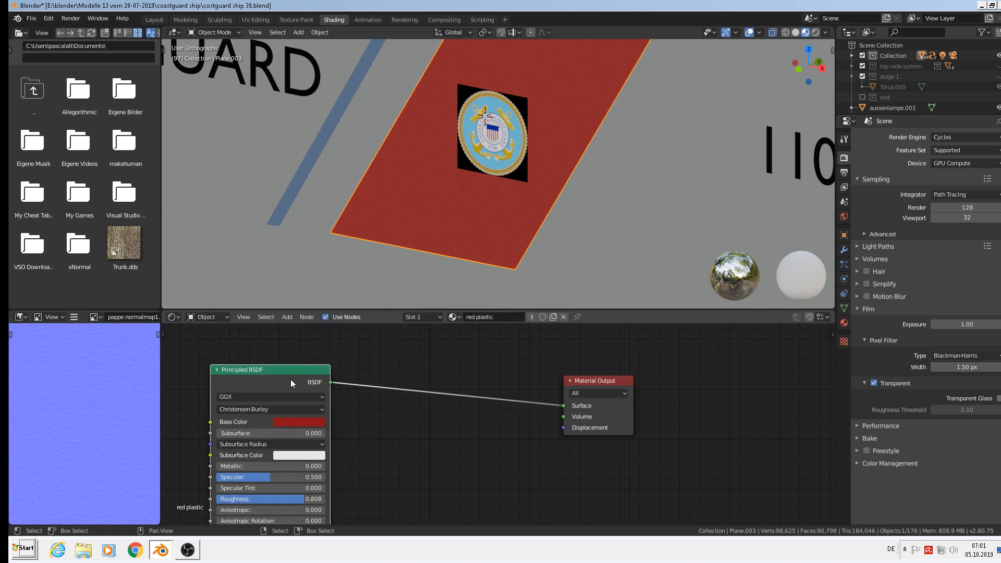
Step: Insert an Emission shader before the Material Output and disconnect the Principled BSDF from its Color input
click(288, 317)
click(290, 318)
click(288, 318)
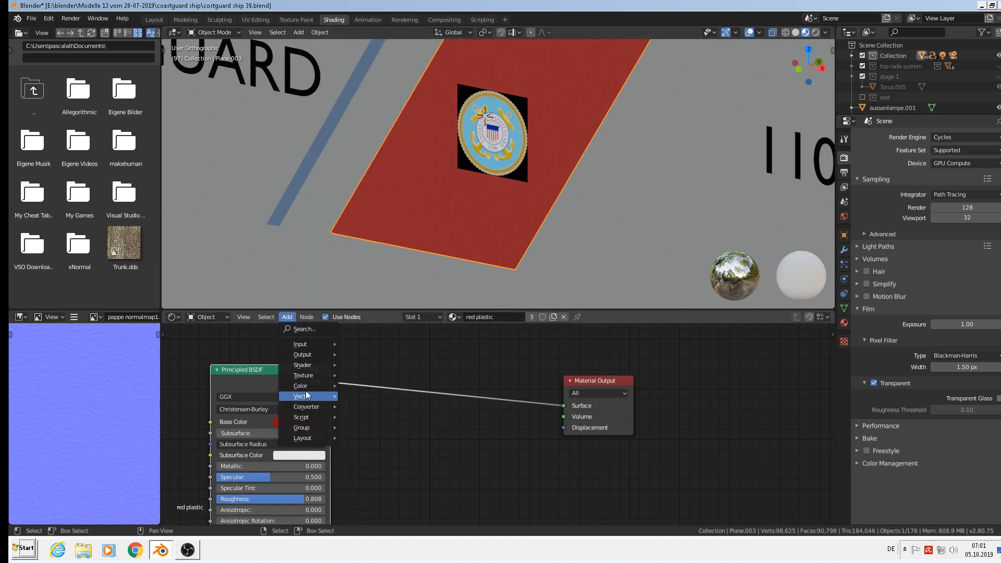
mouse_move(309, 365)
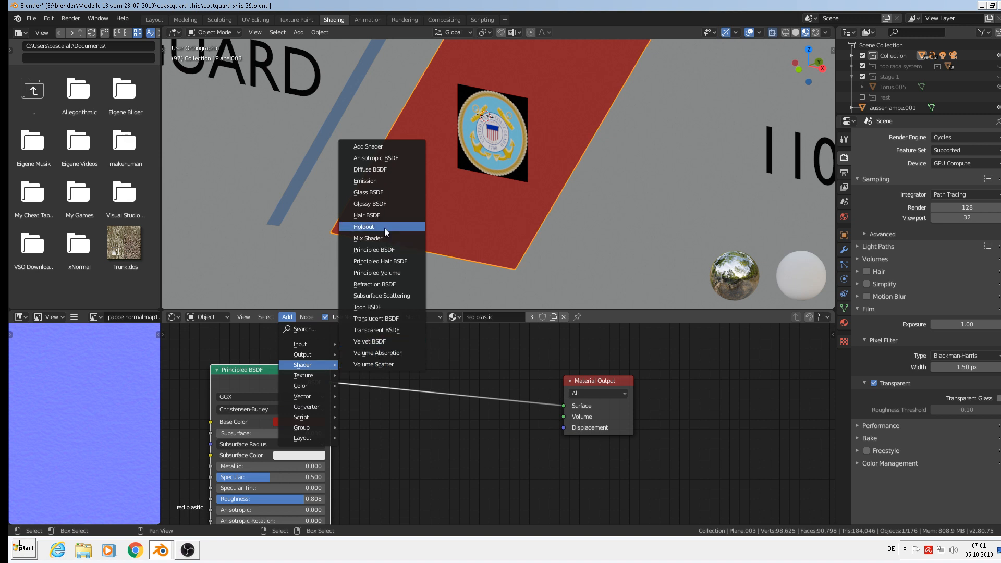
click(365, 181)
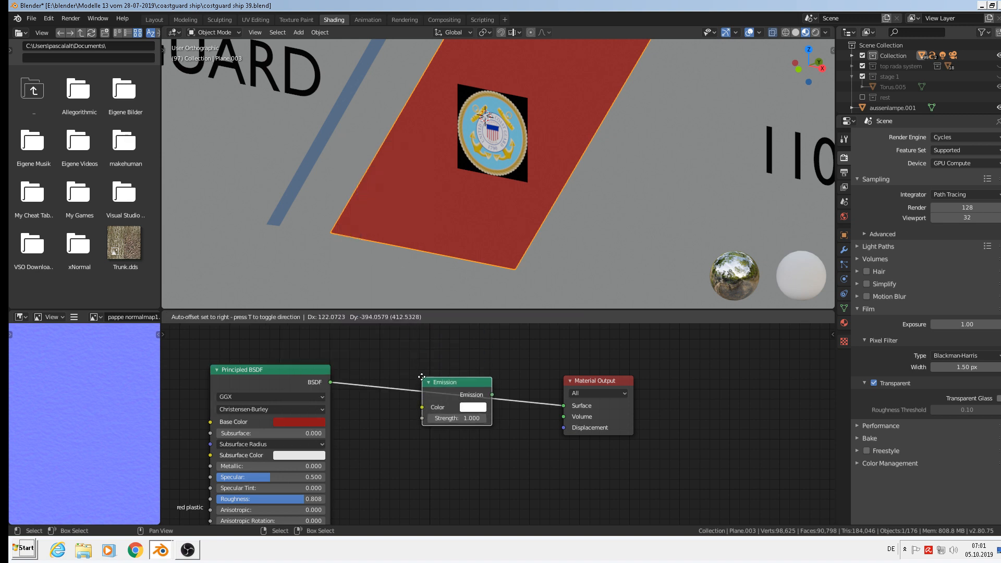
click(421, 376)
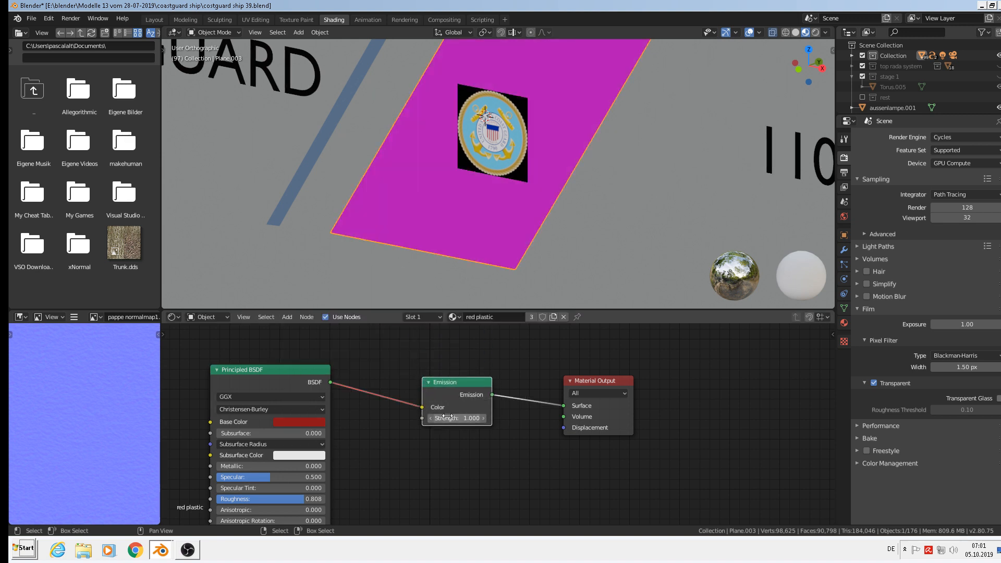
drag(421, 407, 333, 422)
Step: Set the Emission node's color to the red sampled from the Principled BSDF's Base Color
click(473, 408)
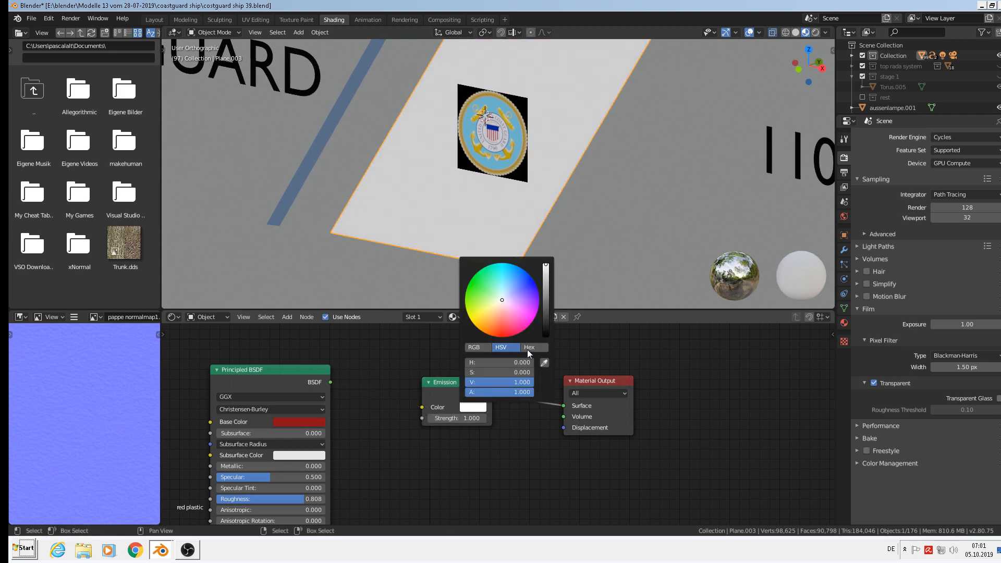
click(544, 362)
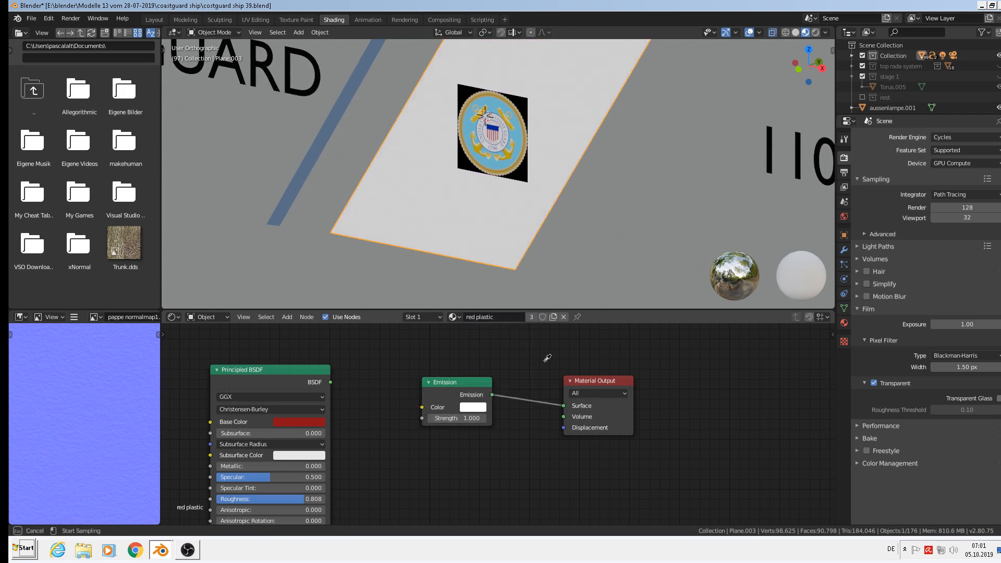
click(293, 417)
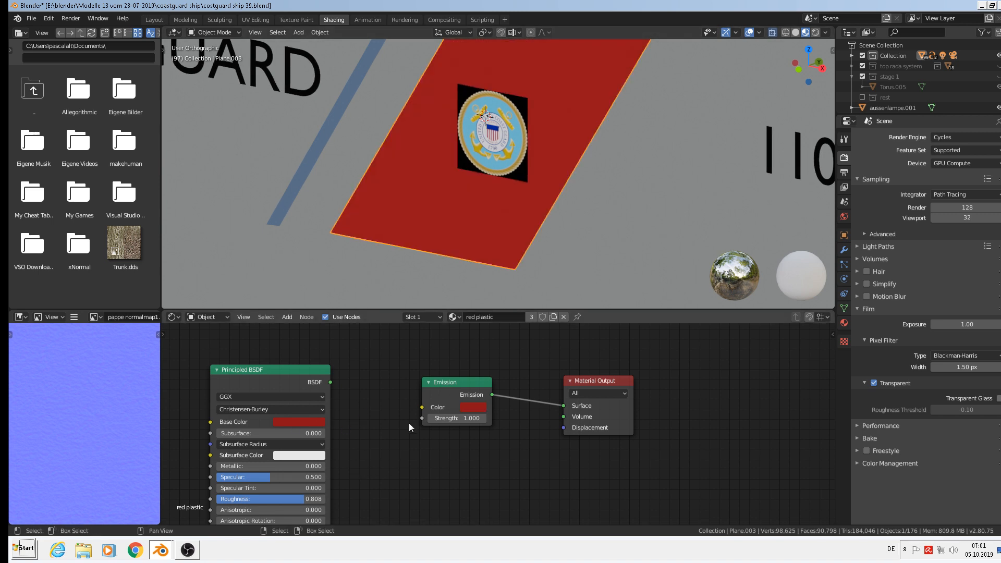
Step: Select the emblem plane and delete the Diffuse BSDF node from its material
click(495, 160)
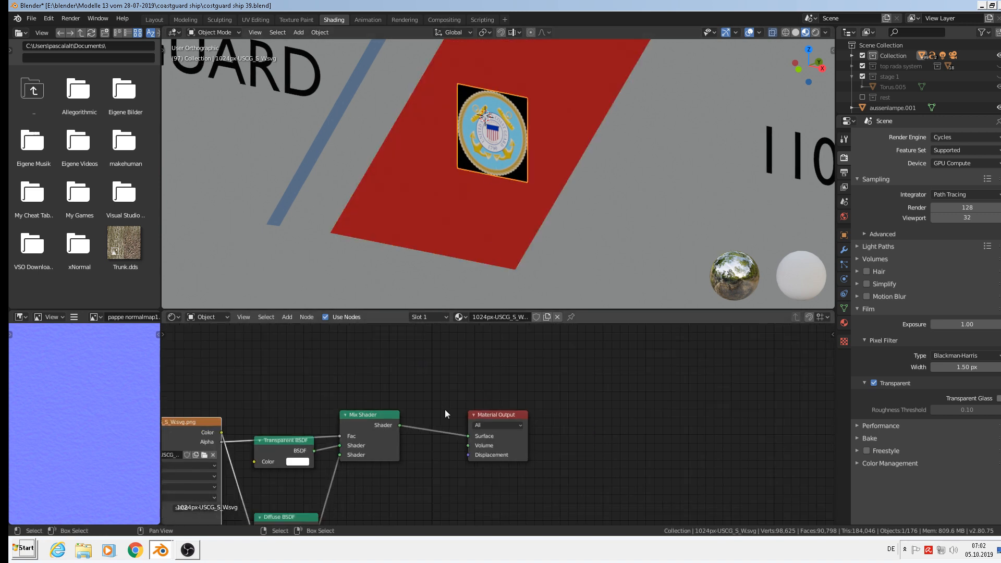
click(461, 185)
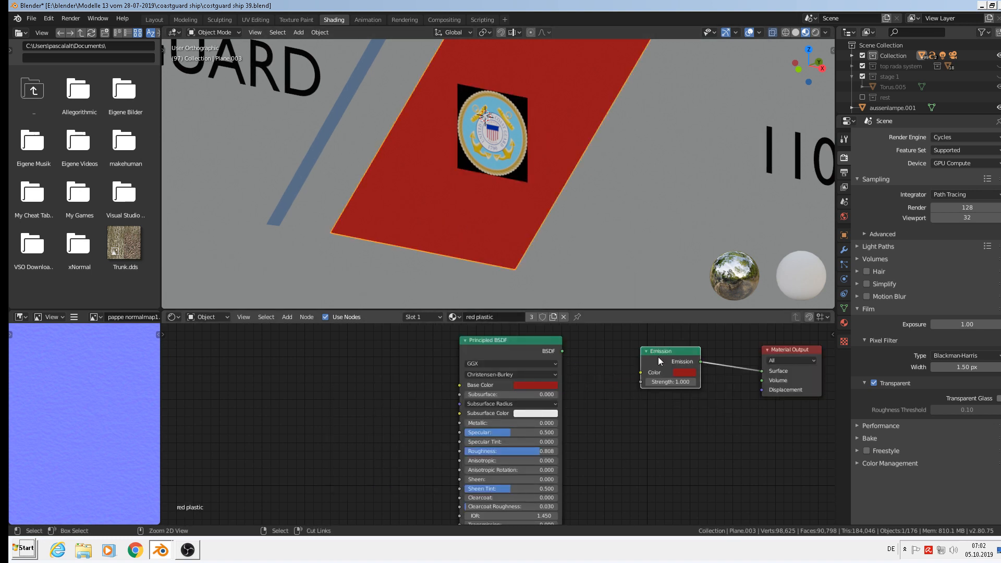
click(490, 138)
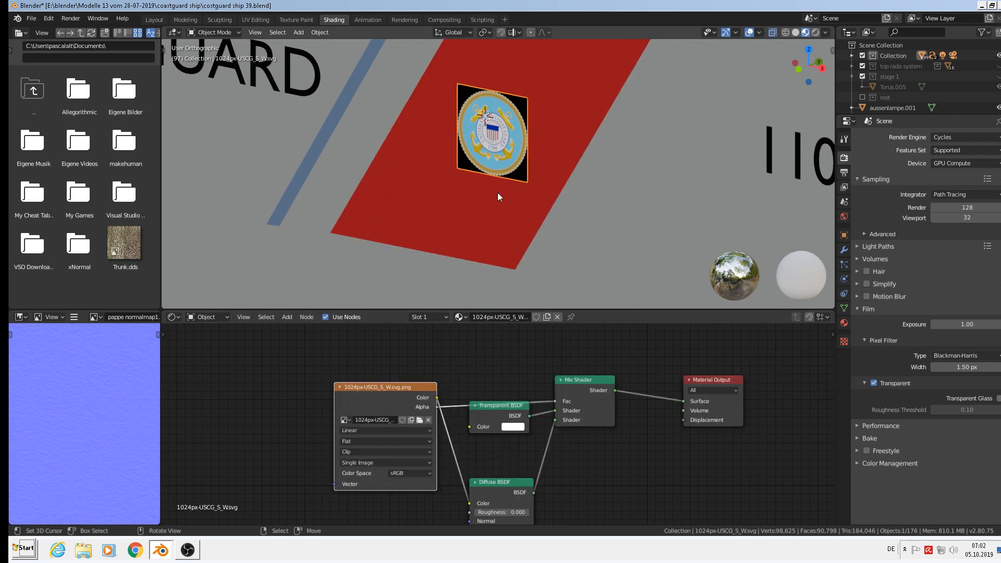
middle_drag(619, 489, 620, 462)
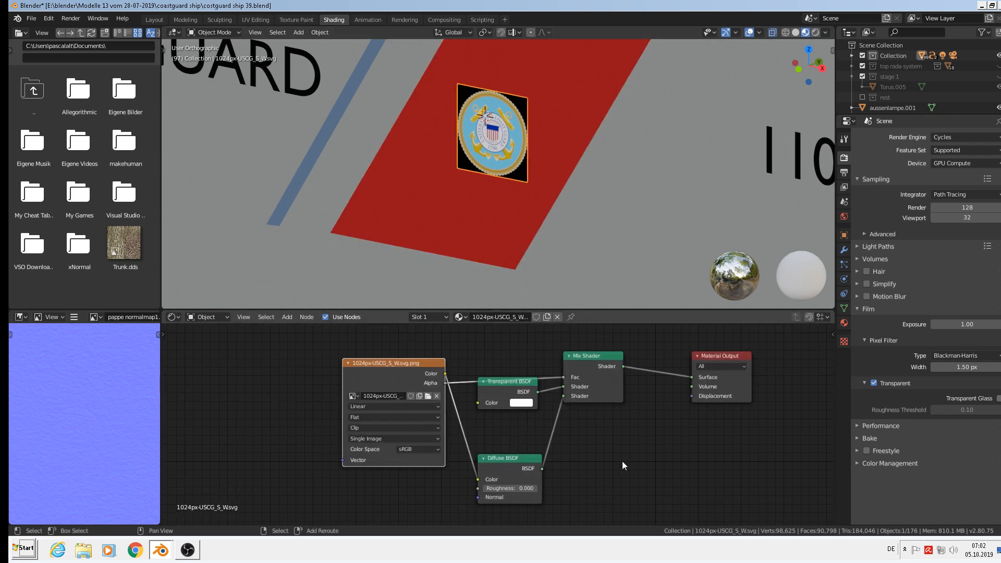
drag(501, 457, 514, 461)
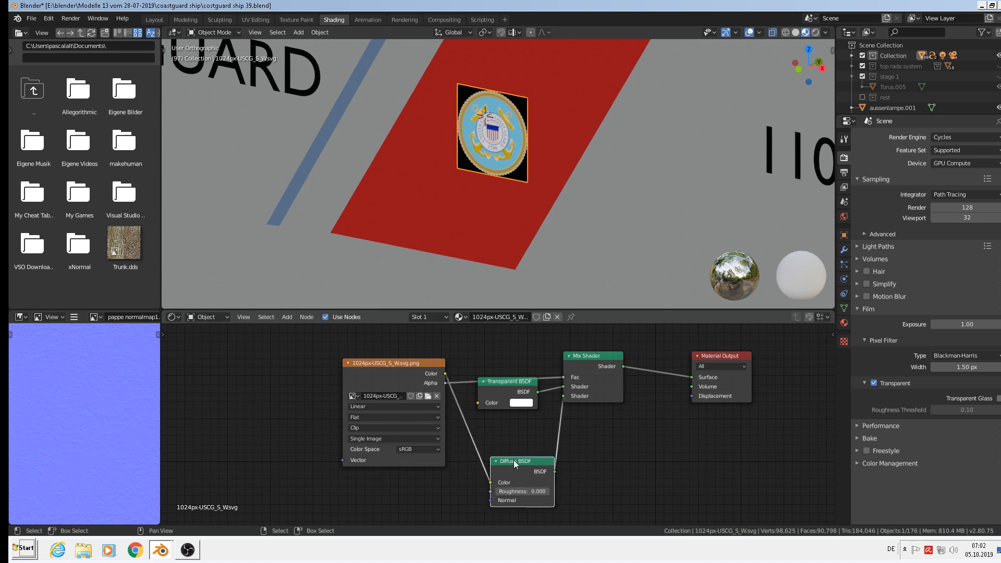
key(x)
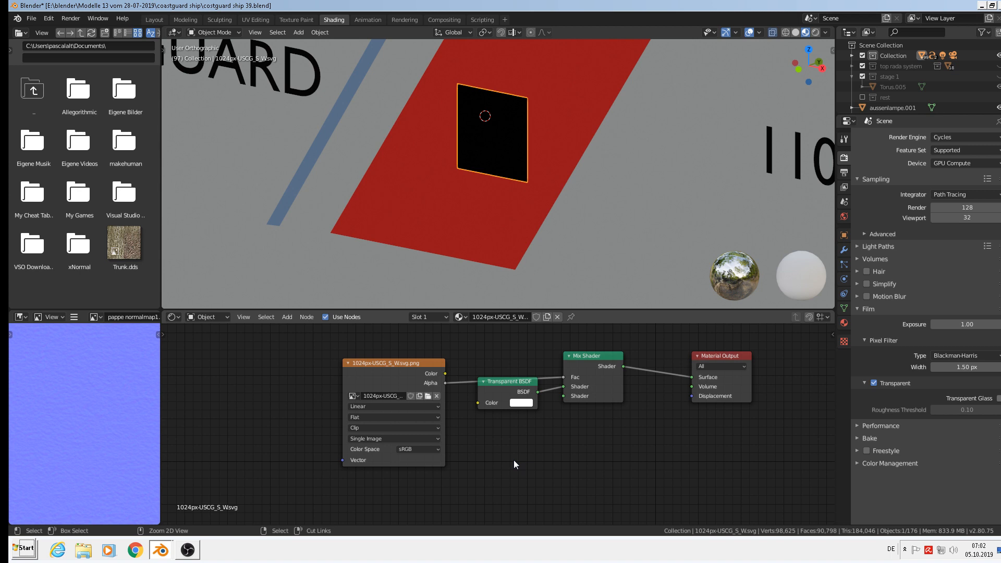
Step: Add an Emission shader to the emblem material, feed it the image's Color, and connect it to the Mix Shader's free Shader input
key(ctrl+v)
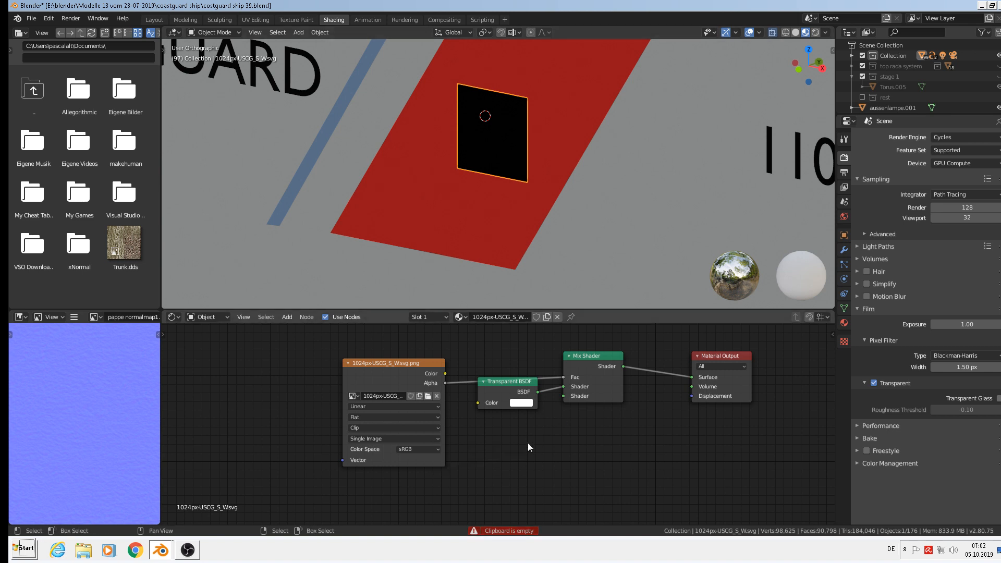
click(288, 317)
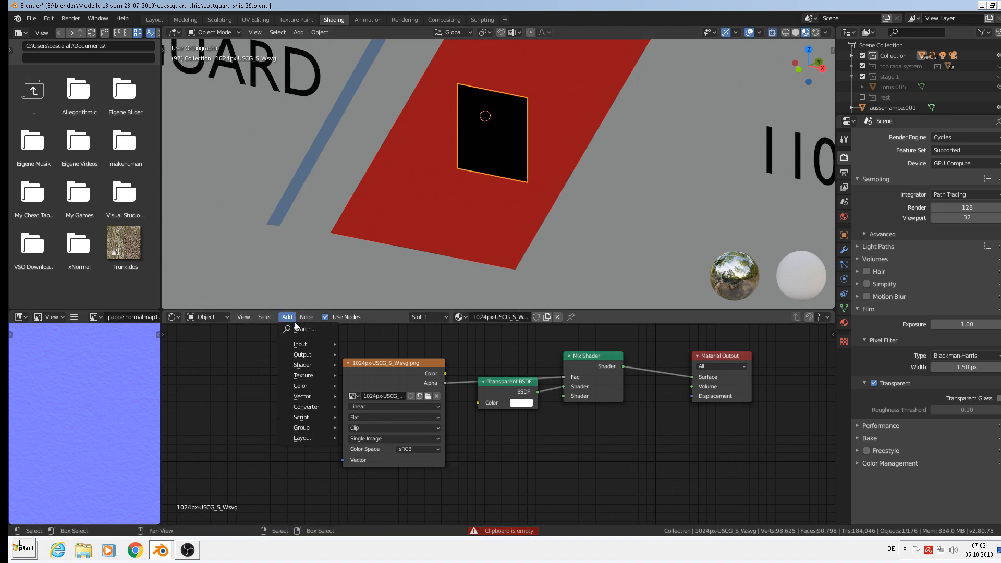
mouse_move(312, 375)
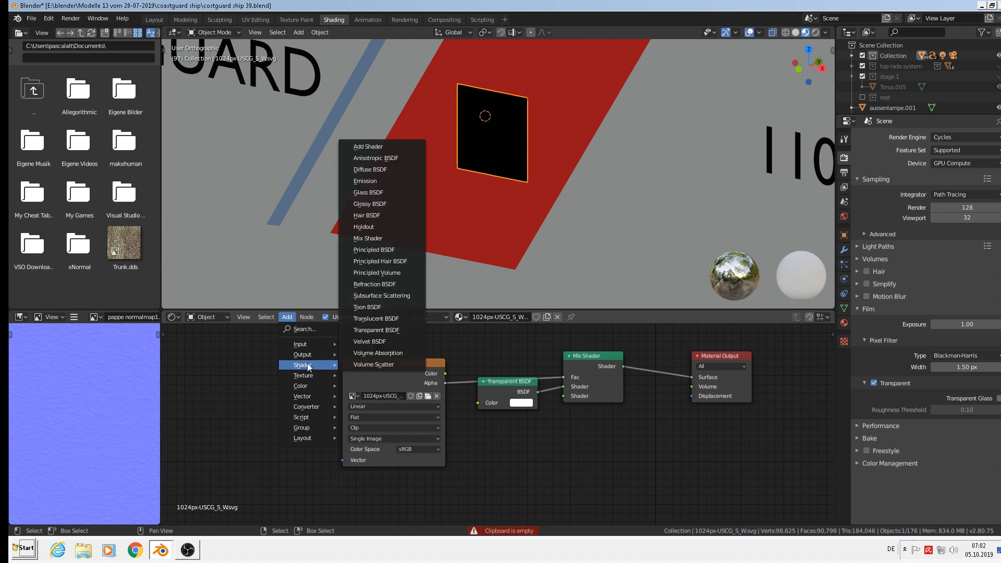
click(380, 182)
click(507, 446)
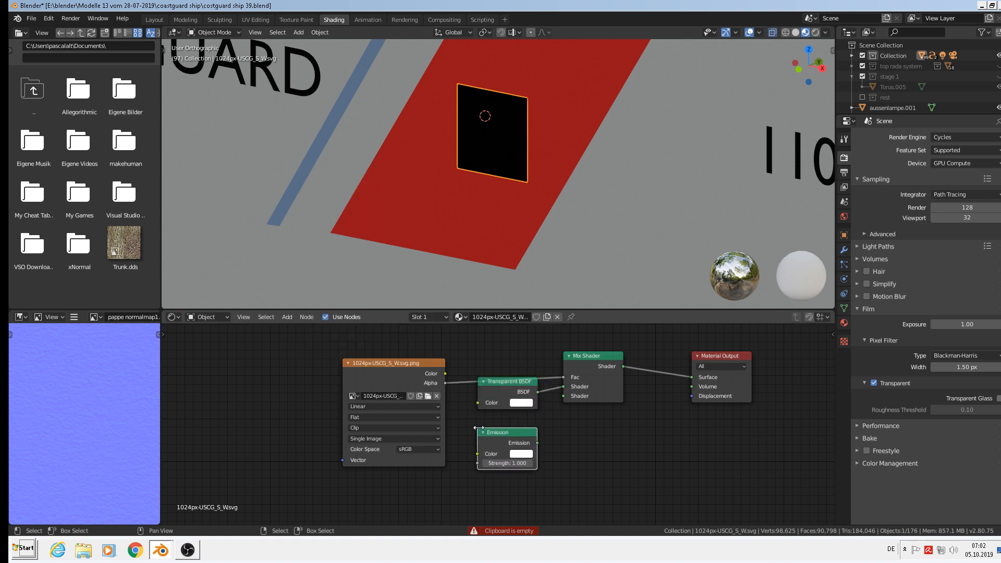
drag(445, 373, 479, 454)
drag(536, 443, 565, 396)
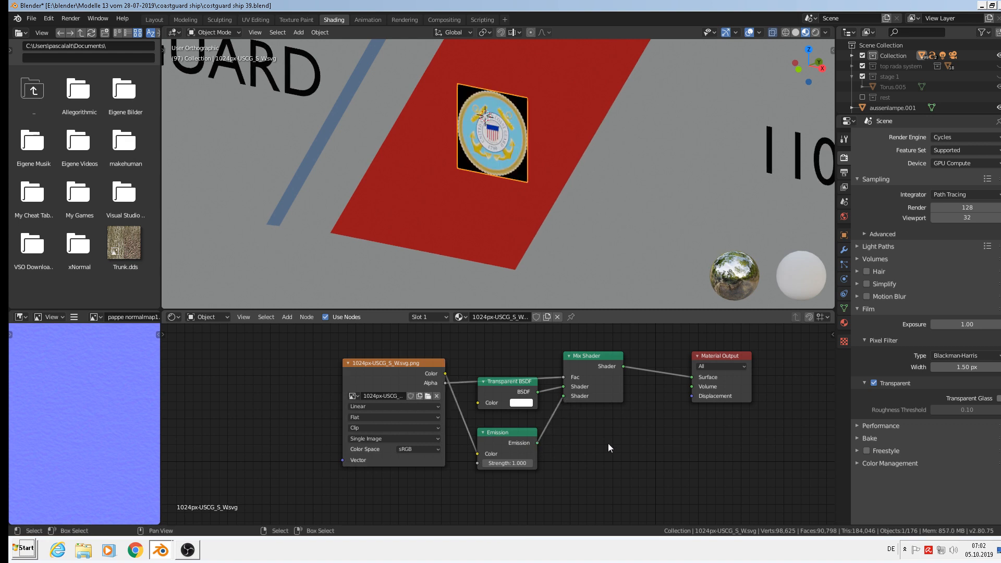
Step: Render the hull markings from the scene camera and maximize the render window
scroll(524, 52, down, 2)
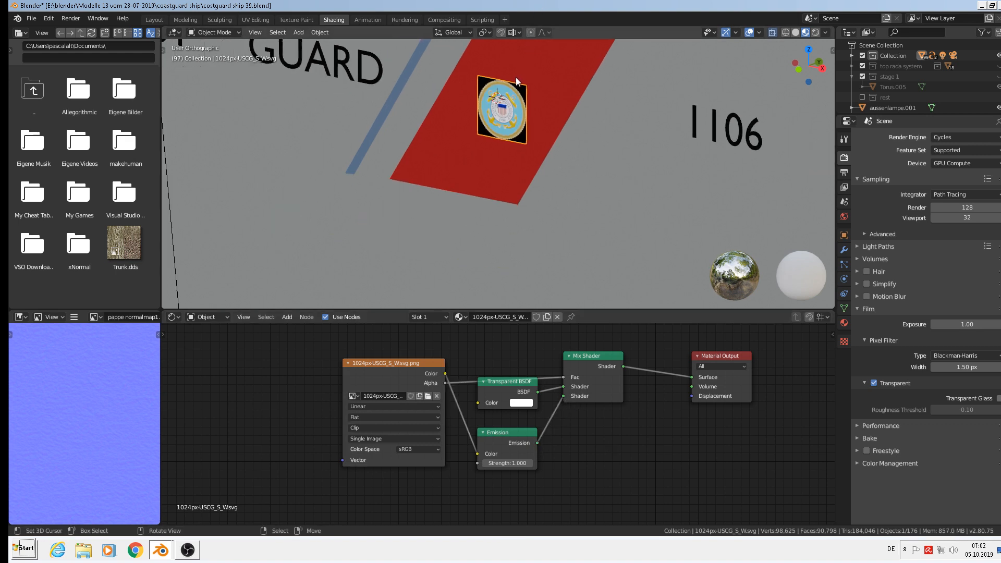
scroll(524, 97, down, 4)
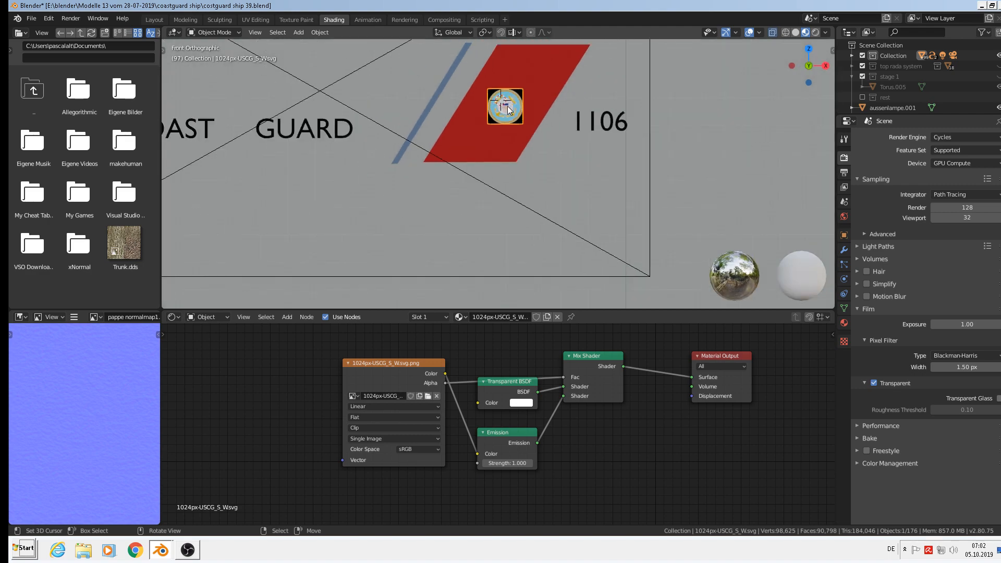
key(F12)
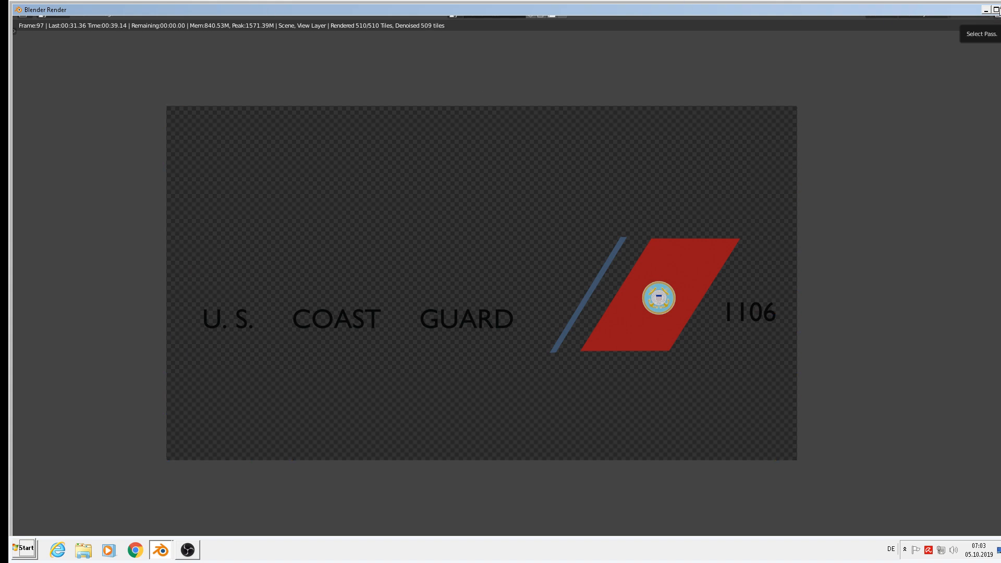
click(996, 10)
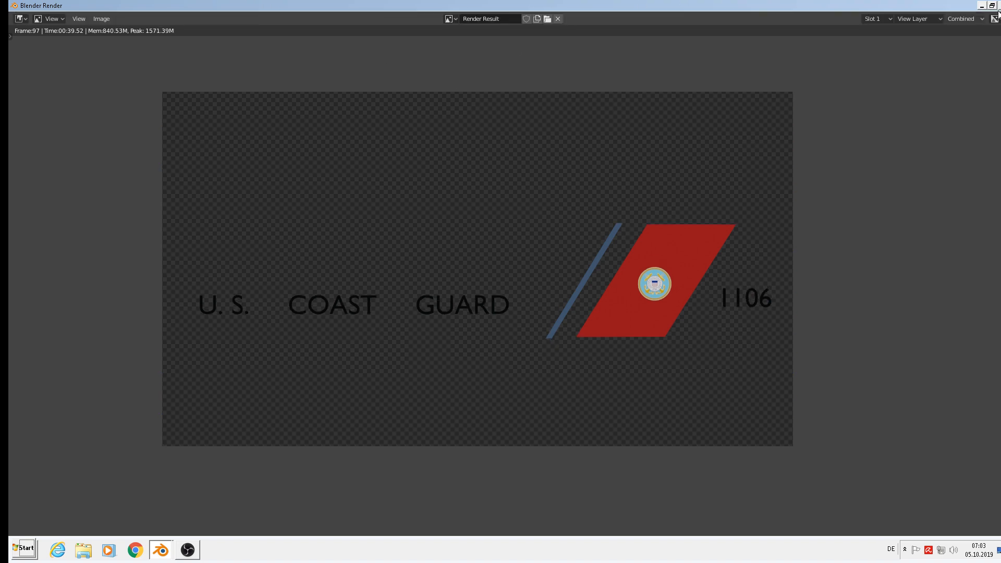
Step: Save the rendered image as writings.png in the textures folder, and close the render view
click(101, 20)
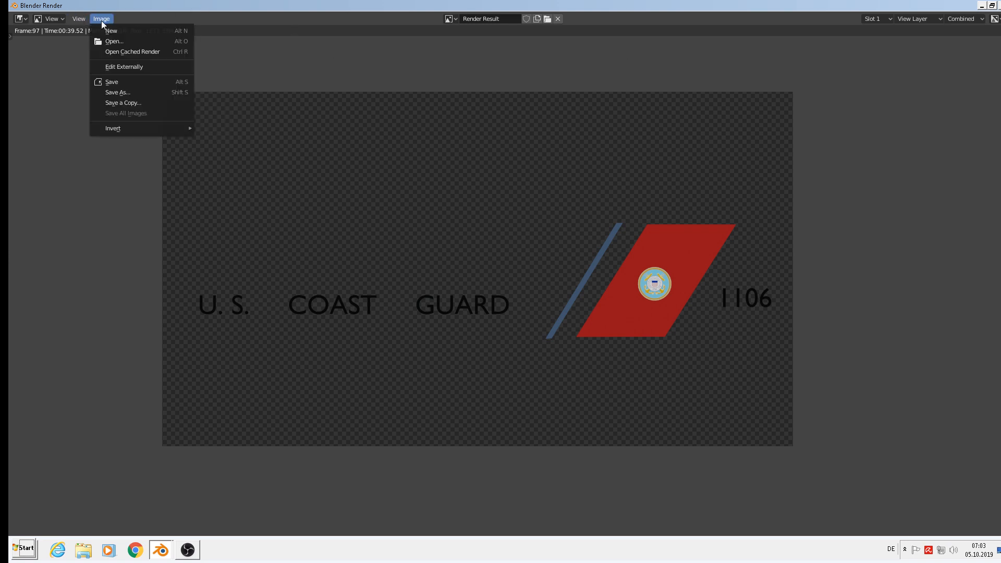
click(114, 94)
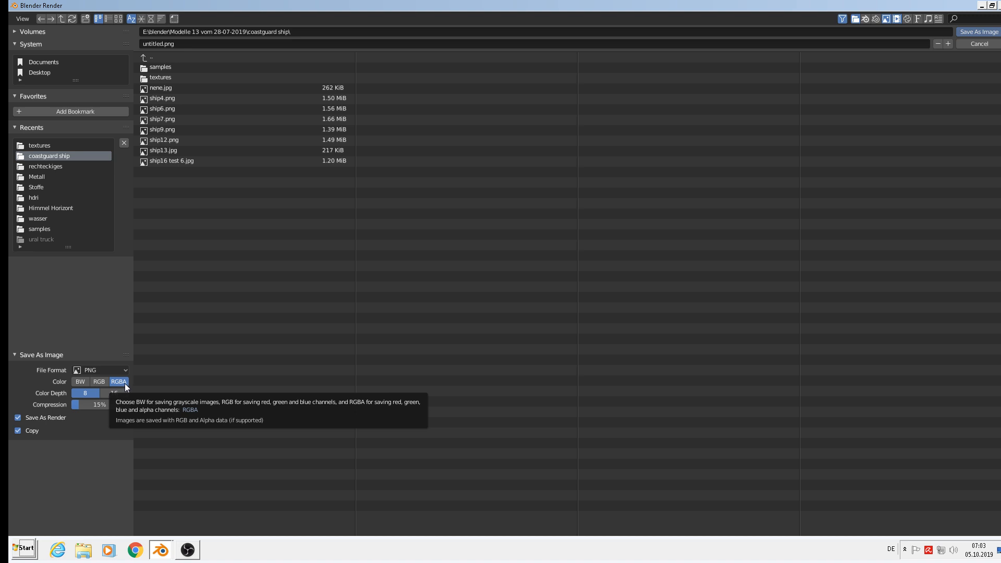
click(177, 77)
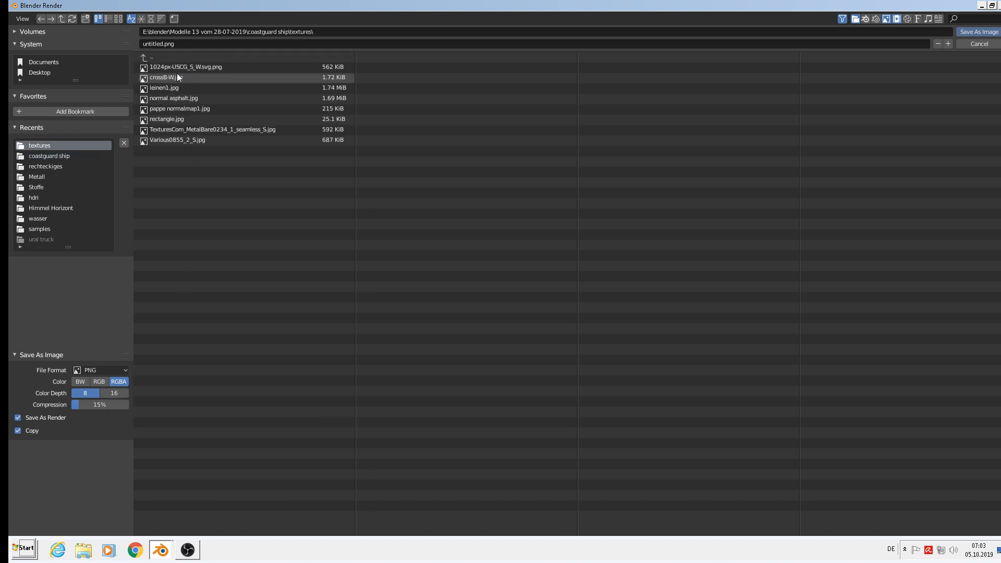
click(160, 44)
drag(162, 43, 92, 49)
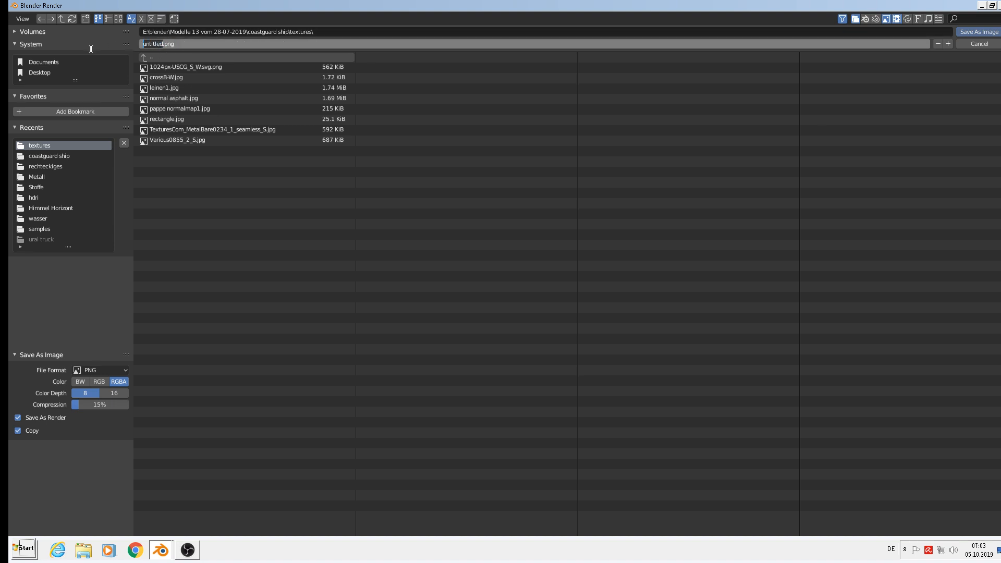
text(writingas)
key(BackSpace)
key(BackSpace)
text(s)
click(991, 33)
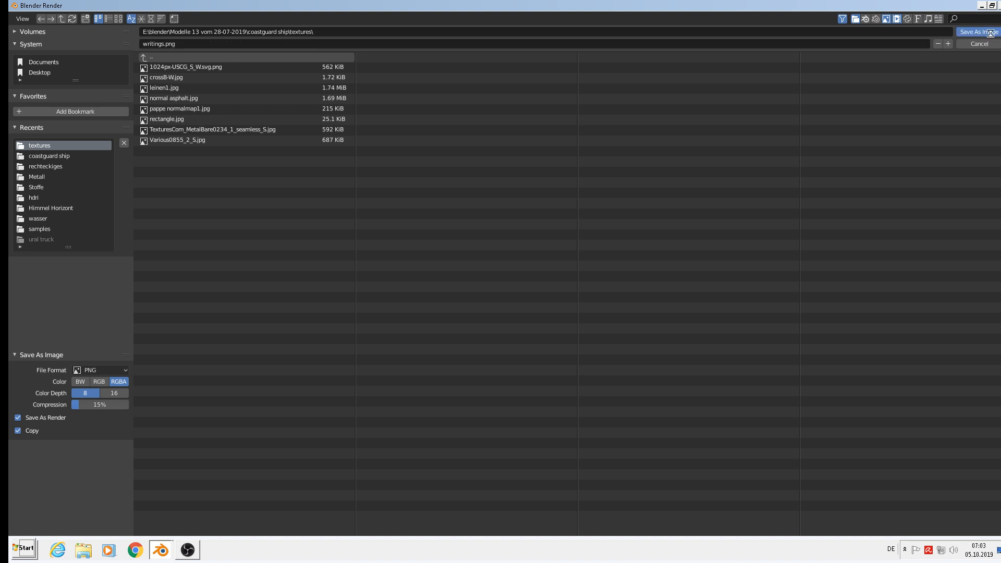
key(Escape)
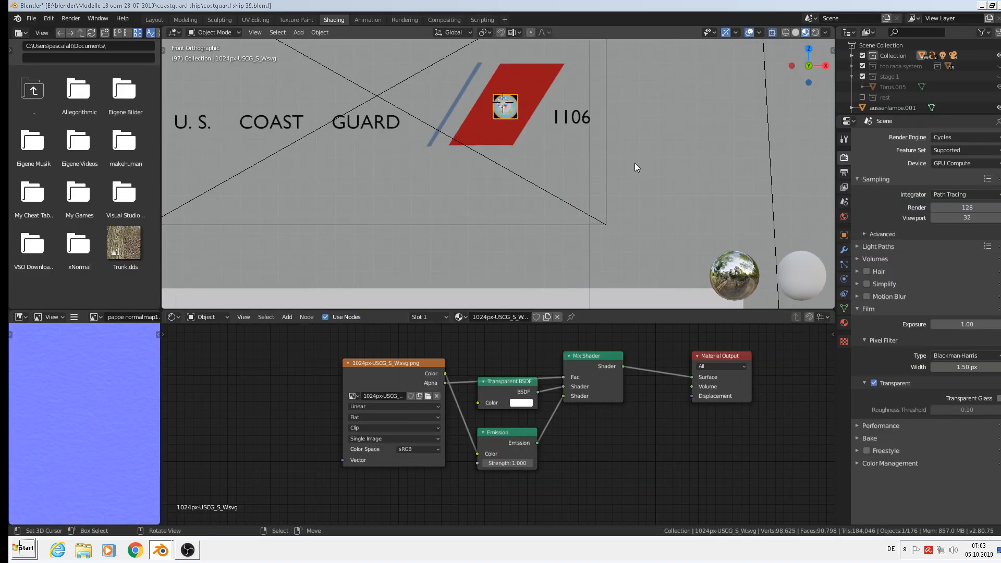
Step: Save the current Blender project file under its existing name
click(514, 132)
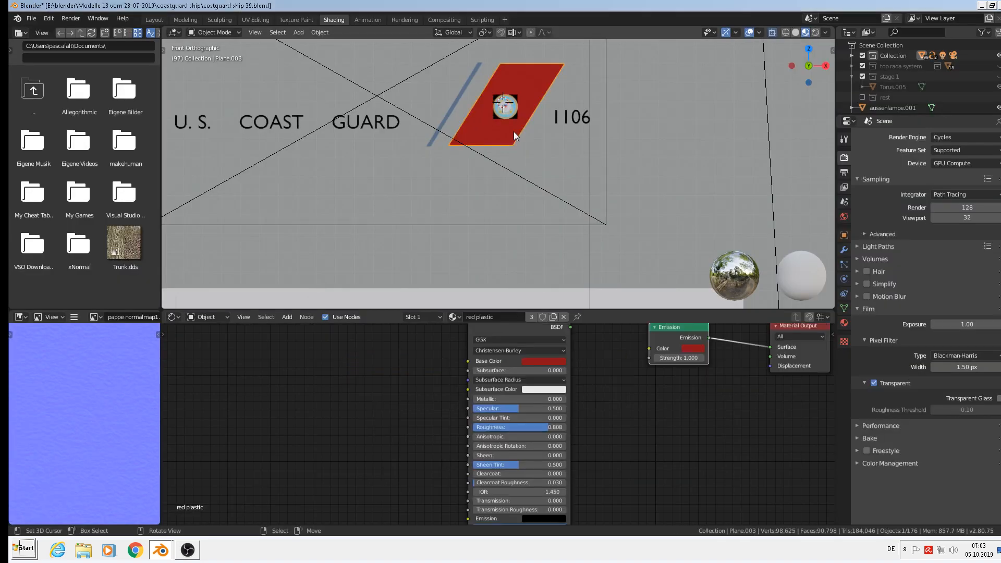
scroll(525, 142, down, 6)
scroll(540, 164, down, 4)
shift+middle_drag(524, 196, 434, 118)
scroll(412, 183, up, 4)
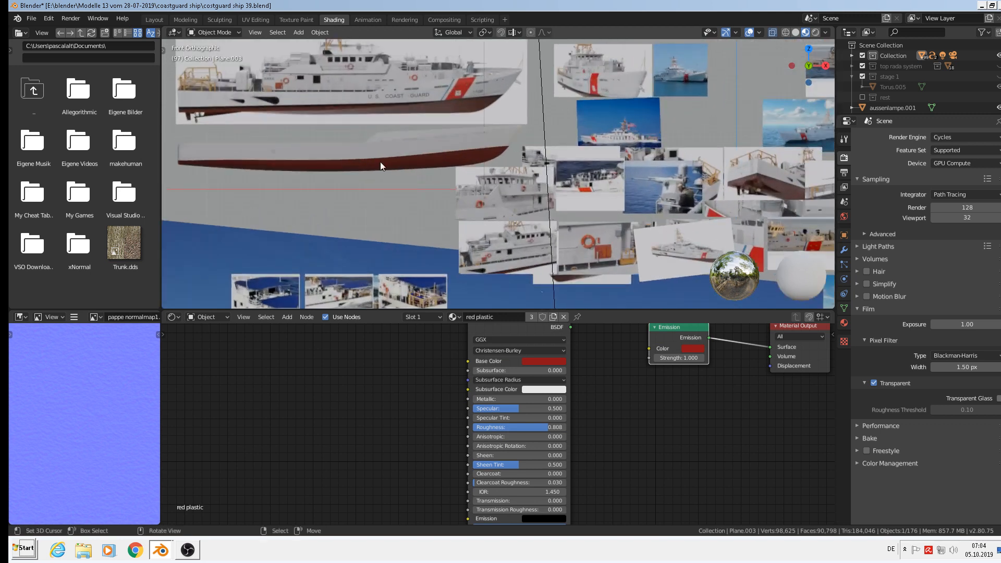
click(31, 18)
click(45, 88)
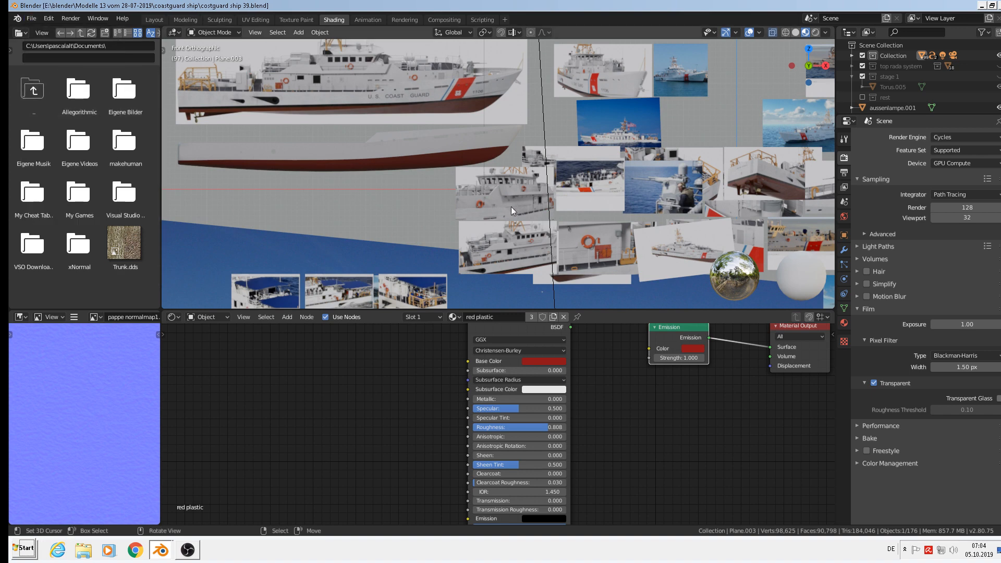
Step: Select the ship's hull and UV-unwrap its whole mesh with Project From View in front view, returning to Object Mode
shift+middle_drag(446, 159, 577, 160)
scroll(551, 139, up, 3)
click(551, 140)
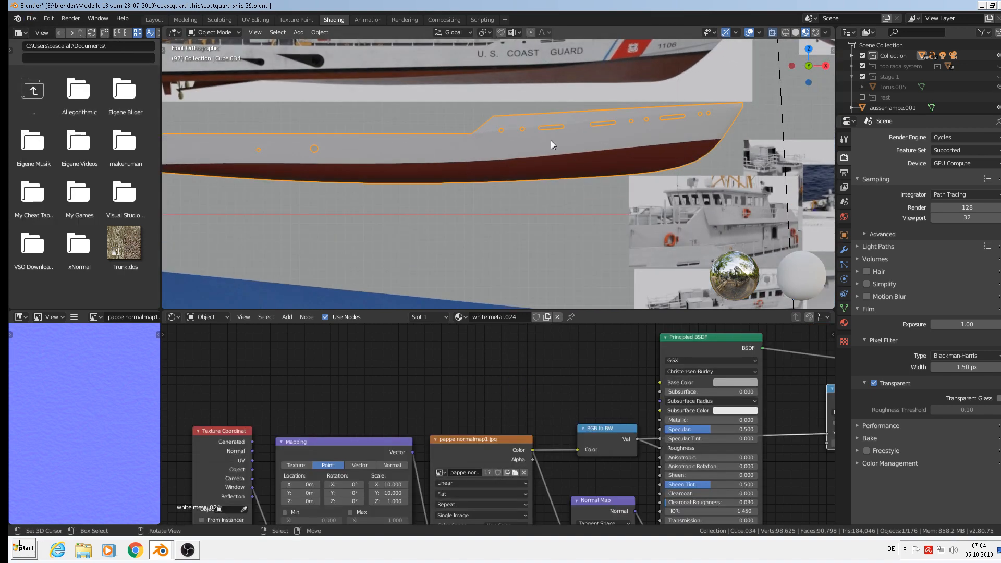
scroll(550, 140, up, 1)
scroll(682, 185, down, 3)
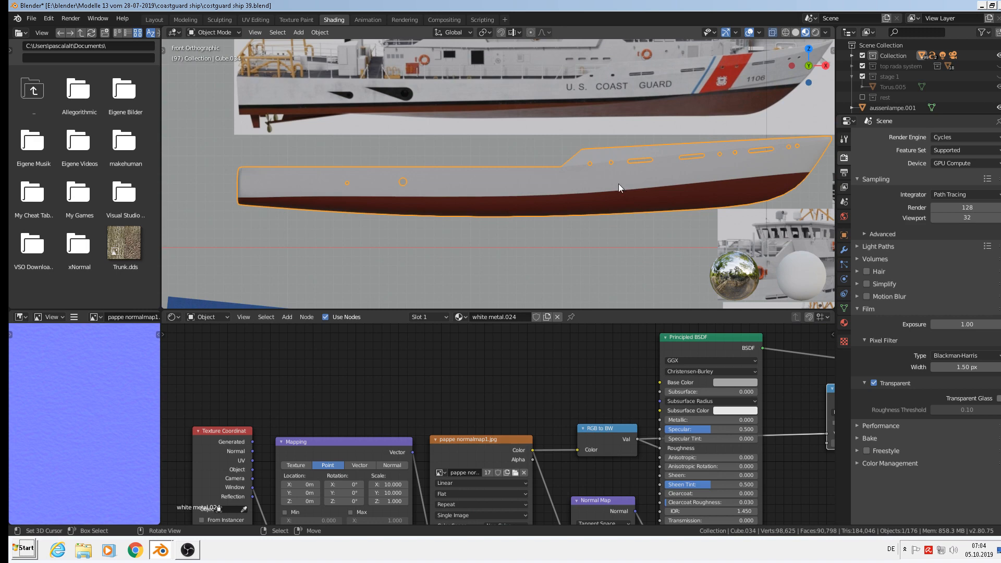
key(Tab)
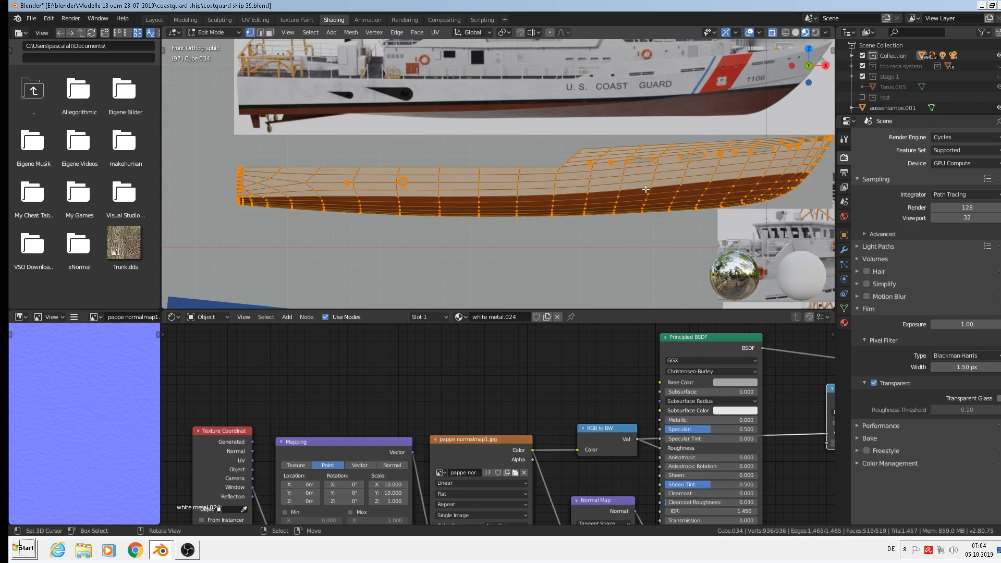
key(u)
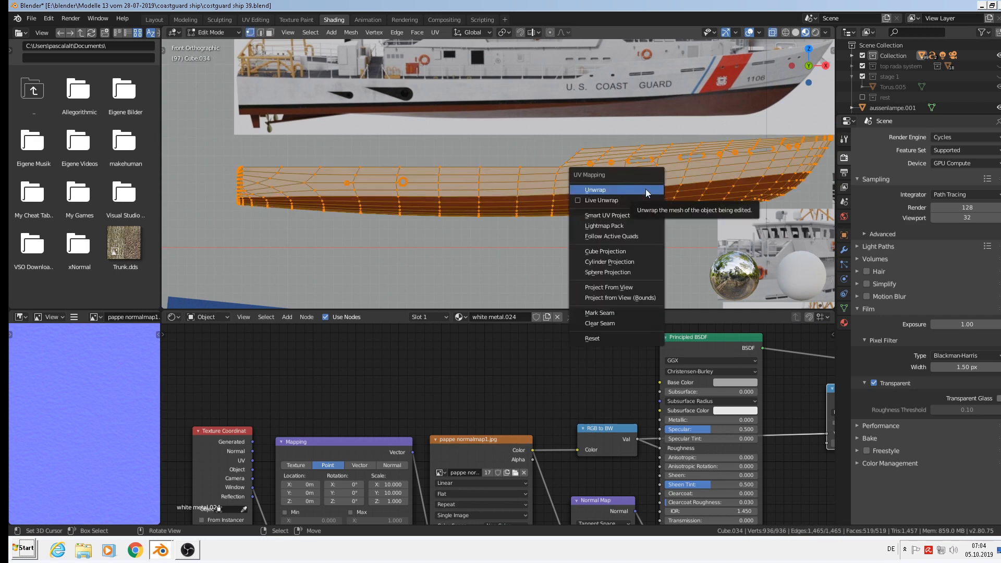
click(637, 289)
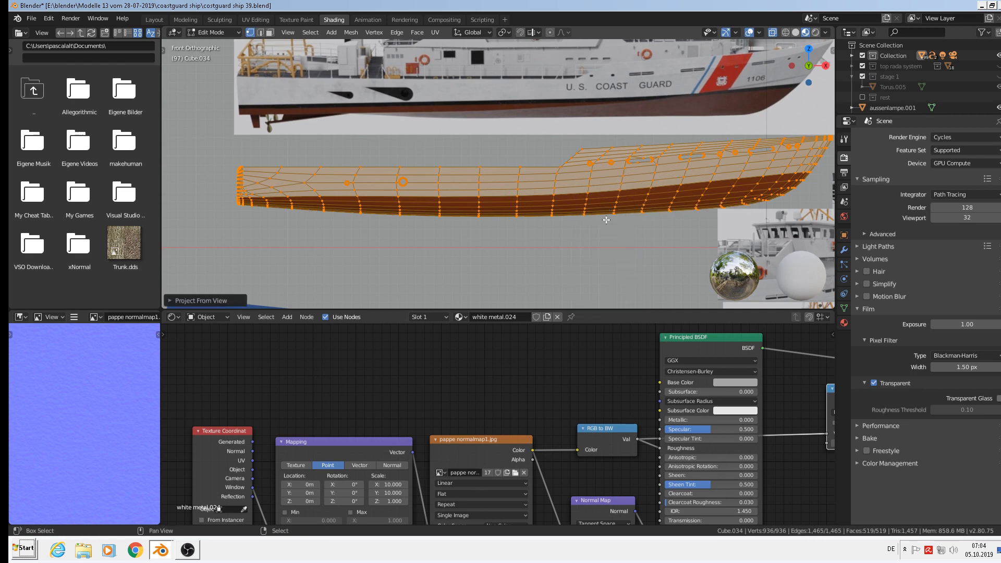
shift+middle_drag(525, 224, 469, 231)
shift+middle_drag(599, 259, 494, 244)
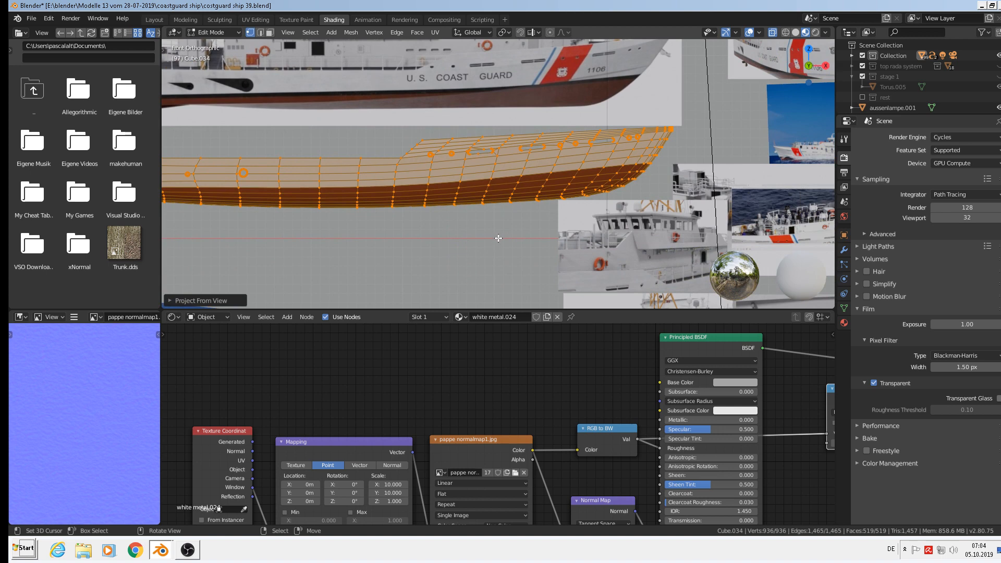
key(Tab)
scroll(498, 236, down, 3)
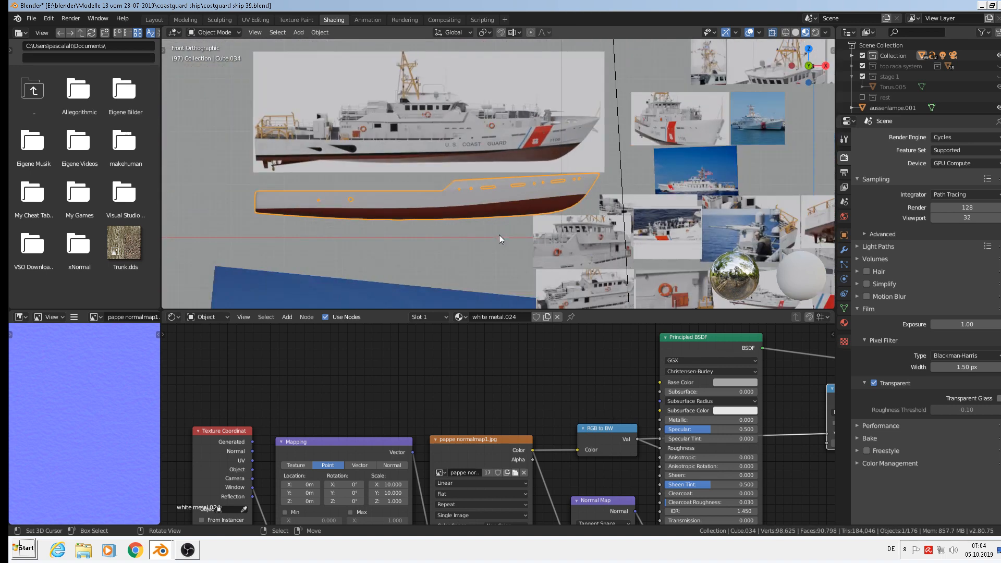
Step: Show the hull's material settings and duplicate the Texture Coordinate node of white metal.024, placing the copy below the original
click(844, 322)
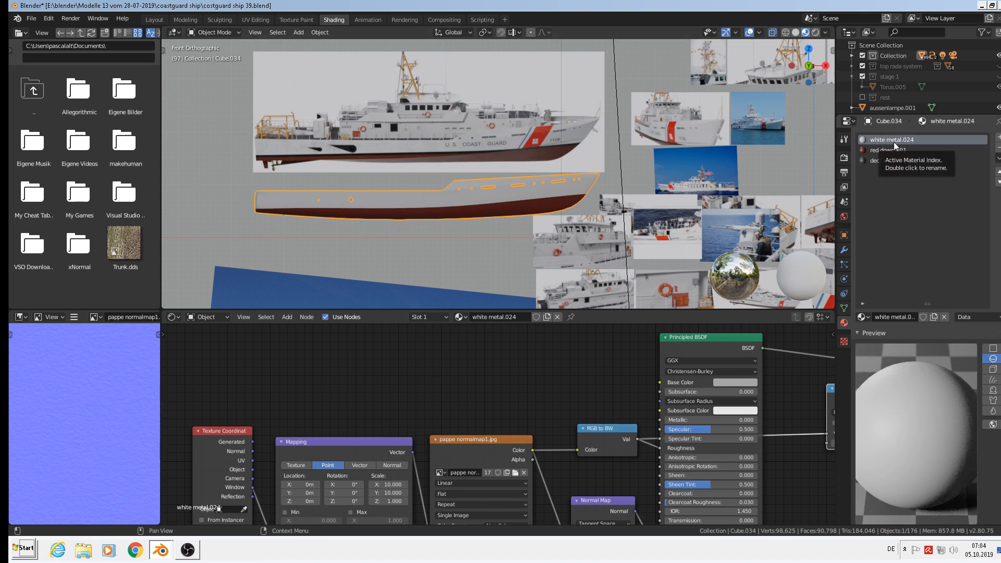
scroll(502, 446, down, 2)
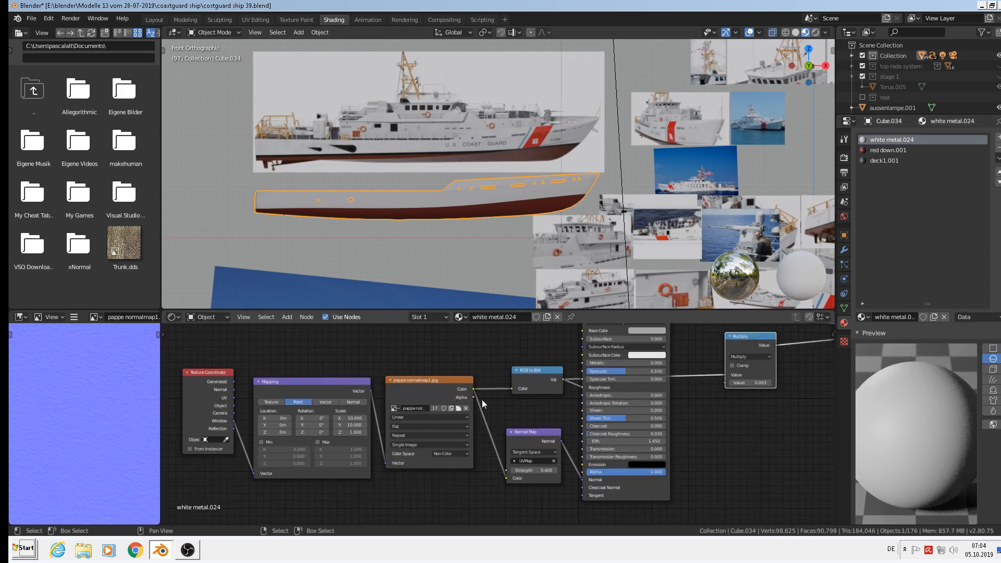
scroll(482, 399, down, 1)
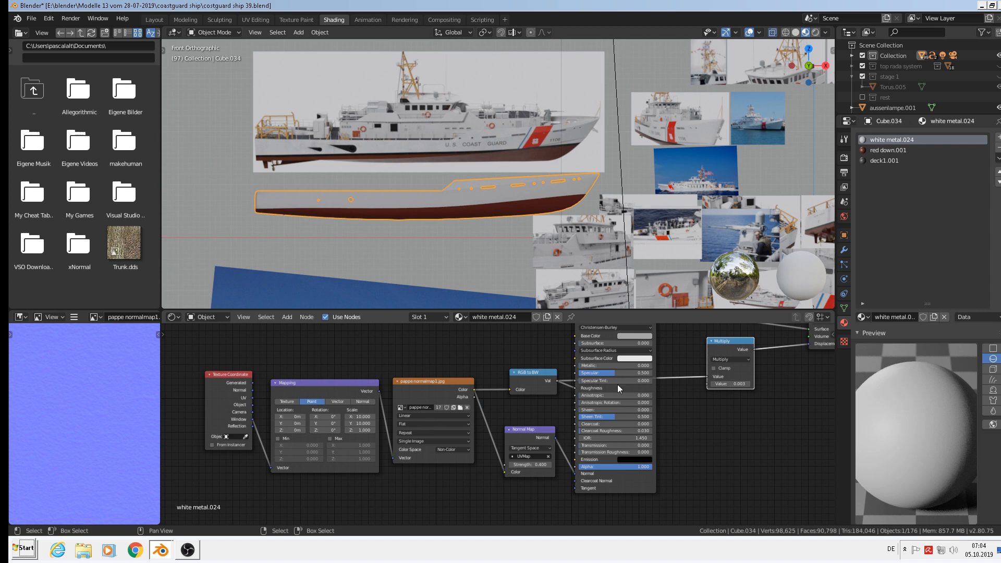
scroll(679, 392, down, 1)
shift+middle_drag(734, 404, 683, 402)
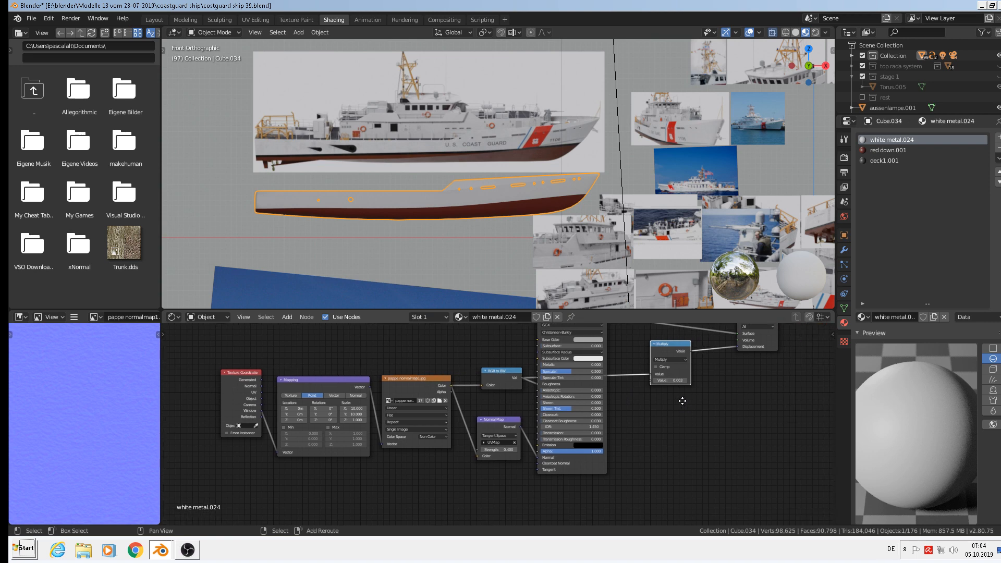
shift+middle_drag(689, 480, 725, 403)
shift+middle_drag(390, 445, 427, 489)
scroll(389, 444, up, 3)
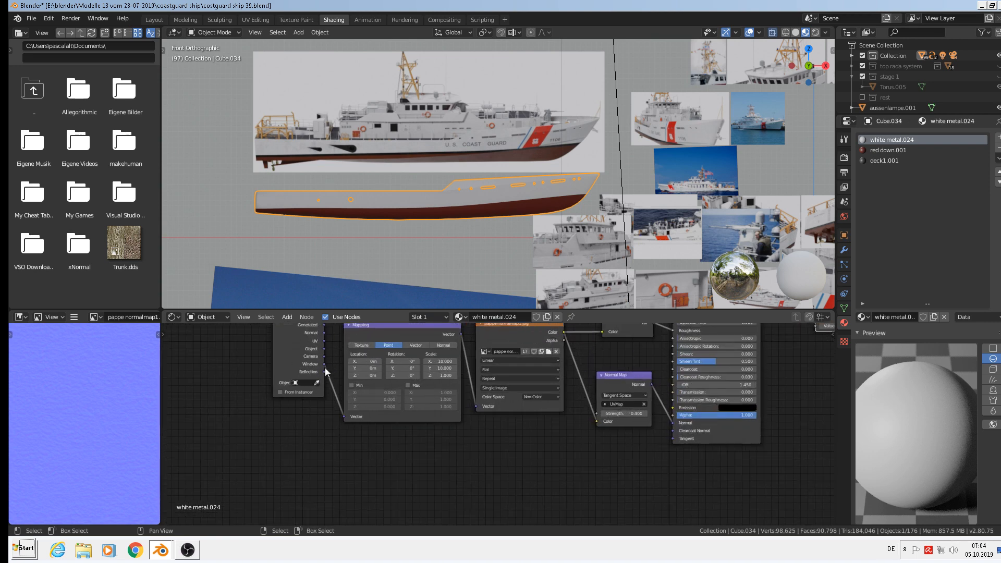
shift+middle_drag(326, 371, 309, 389)
click(285, 340)
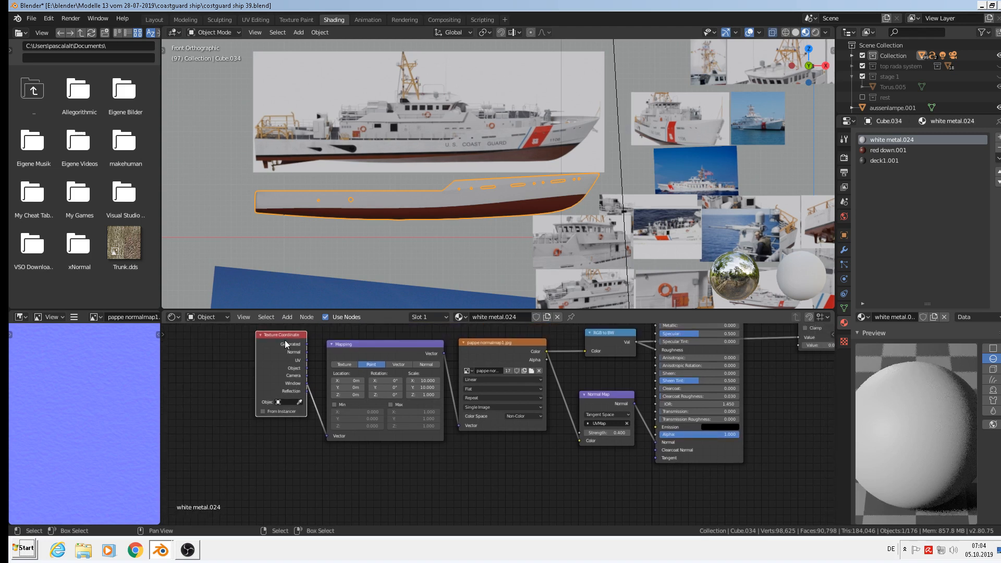
key(shift+d)
click(285, 464)
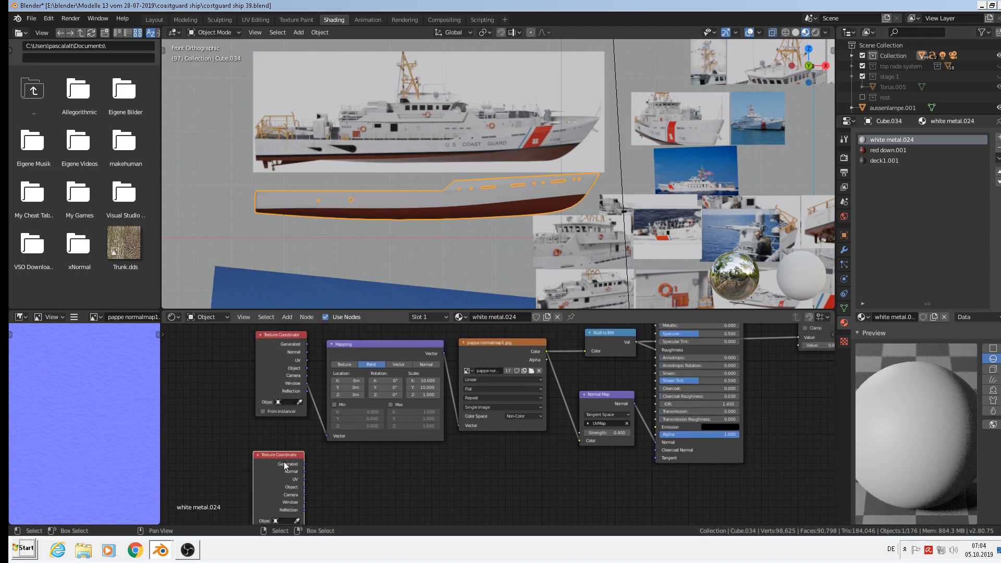
Step: Duplicate the Mapping node beside the copied Texture Coordinate node and link that node's UV output to the copy's Vector input
click(398, 356)
key(shift+d)
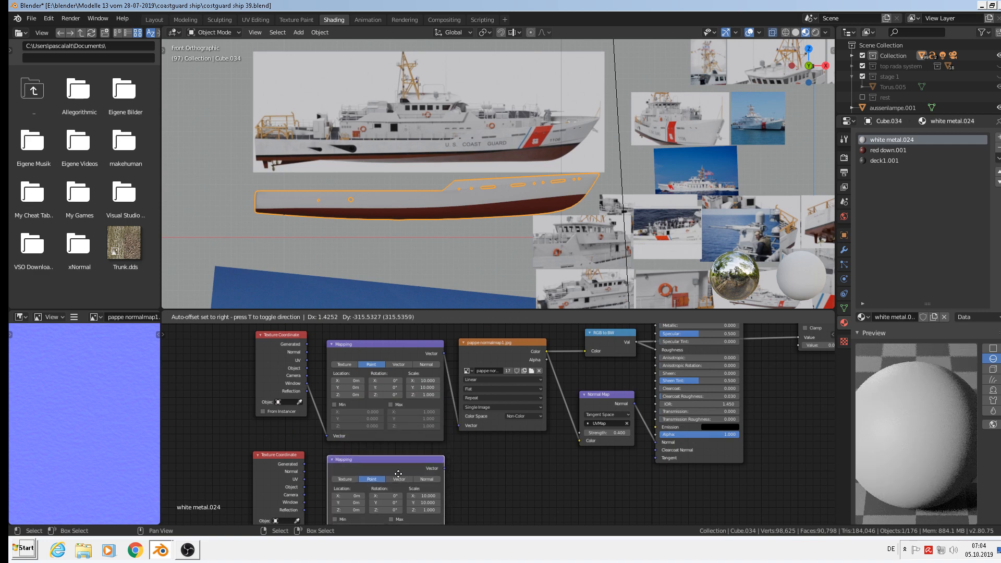
click(412, 468)
middle_drag(532, 461, 538, 413)
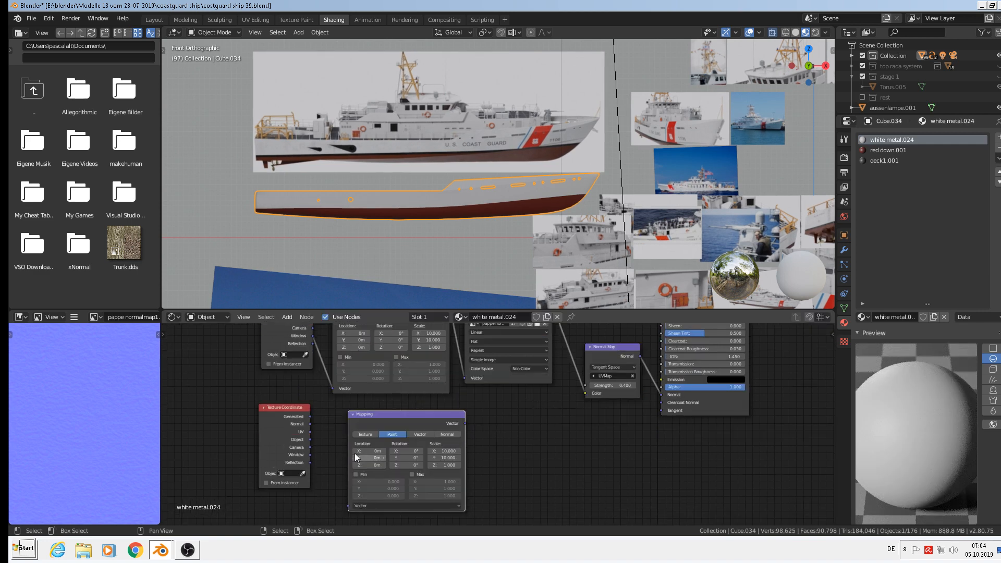
drag(311, 432, 351, 508)
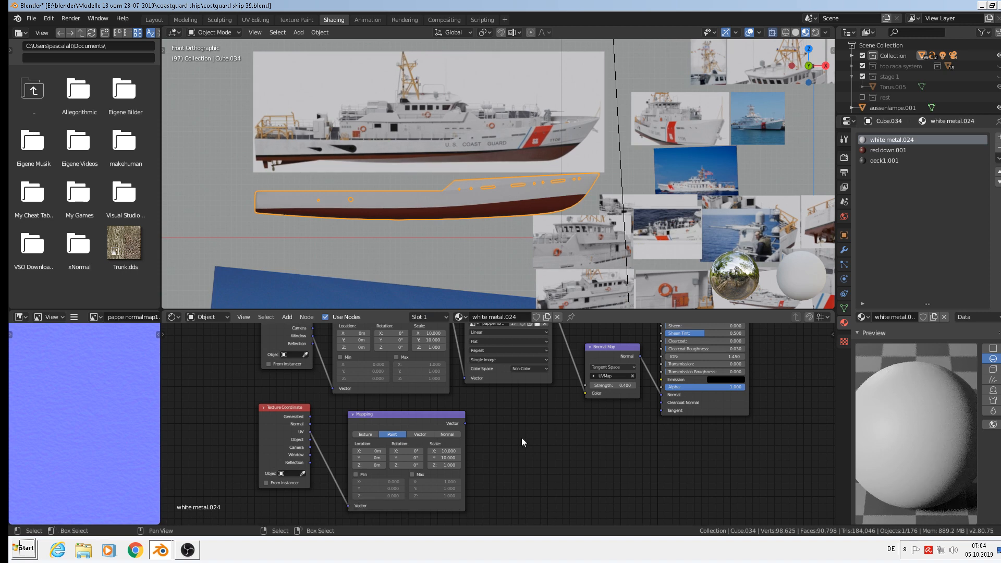
Step: Add an Image Texture node beside the duplicated Mapping node and link the Mapping Vector output to its Vector input
middle_drag(511, 438, 399, 436)
scroll(430, 189, up, 8)
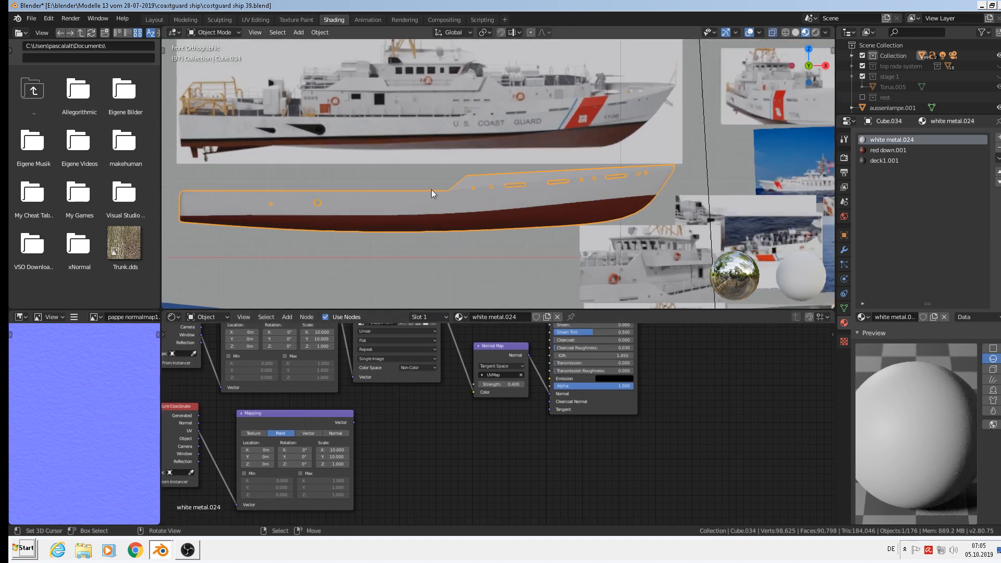
scroll(431, 224, down, 5)
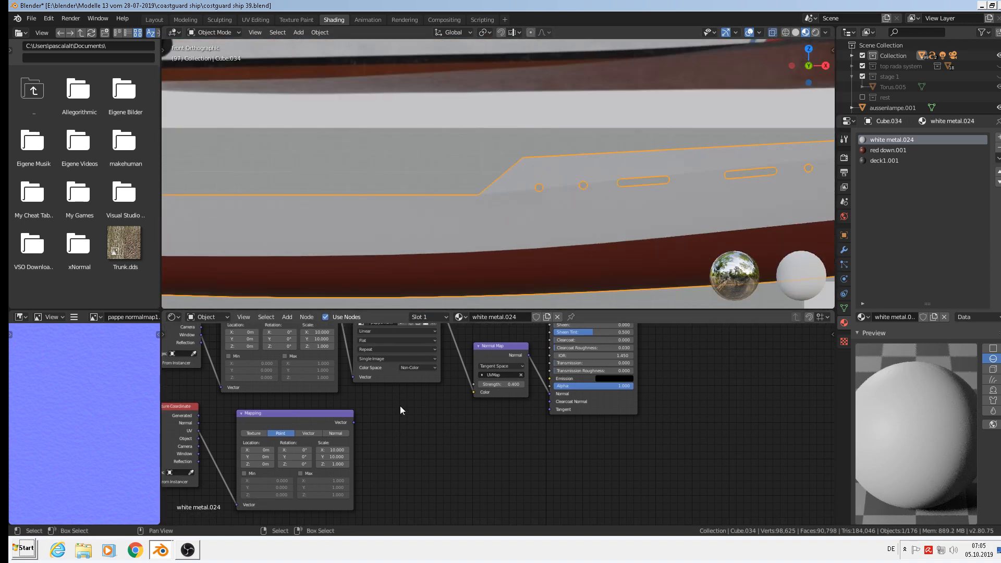
scroll(400, 405, down, 3)
middle_drag(401, 412, 352, 442)
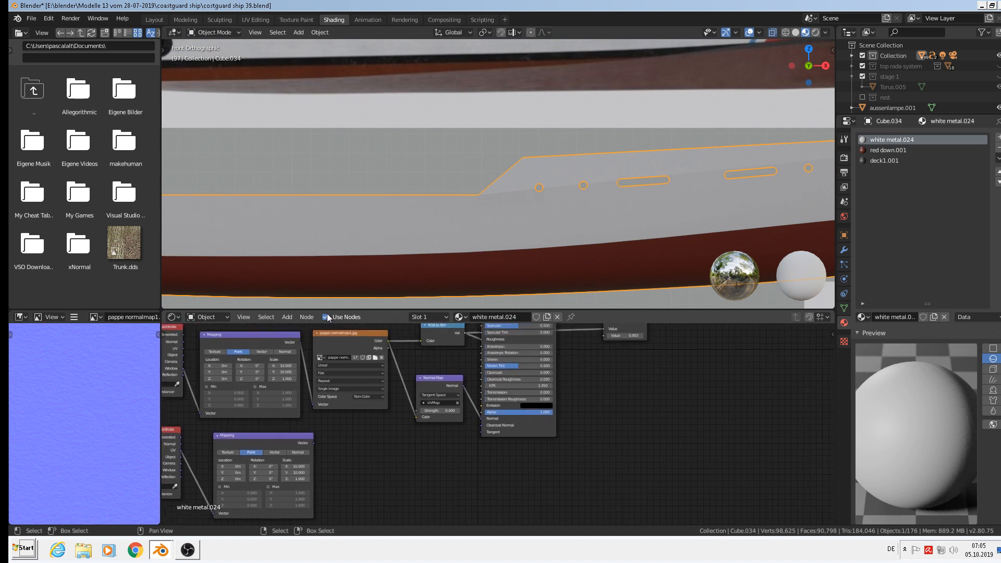
click(292, 317)
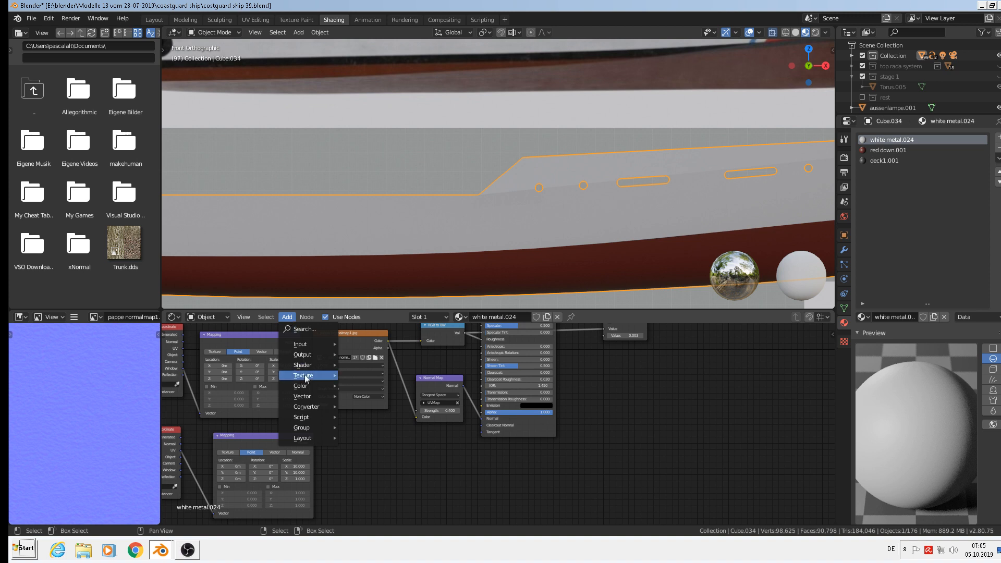
mouse_move(307, 367)
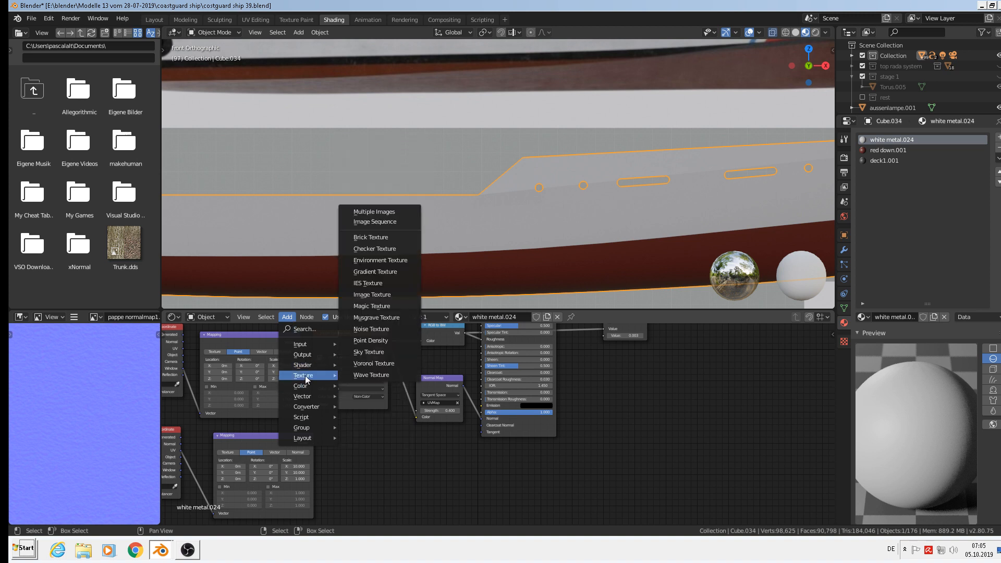
click(372, 294)
scroll(342, 433, up, 2)
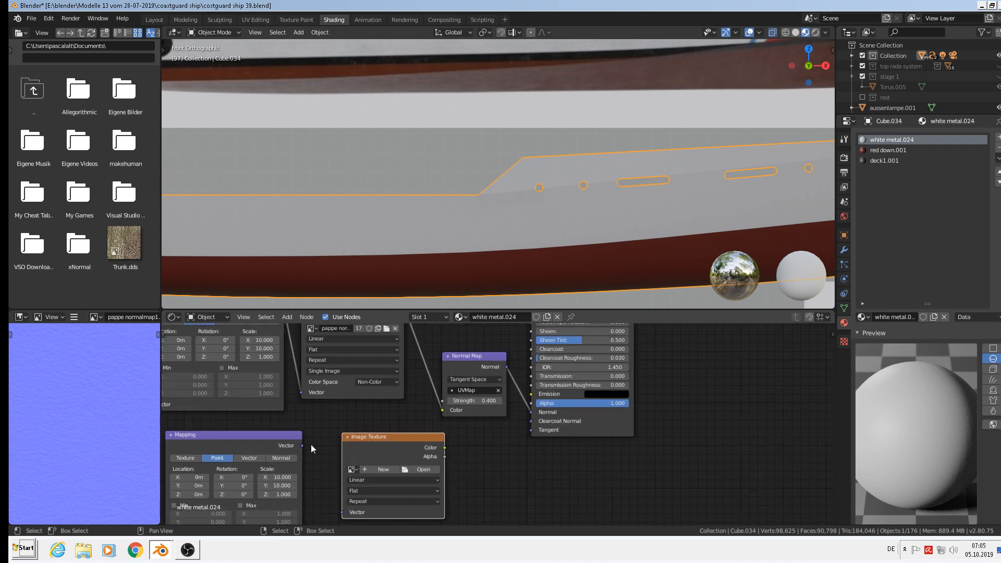
drag(302, 446, 343, 512)
Step: Load writings.png from the textures folder into the new Image Texture node
click(414, 471)
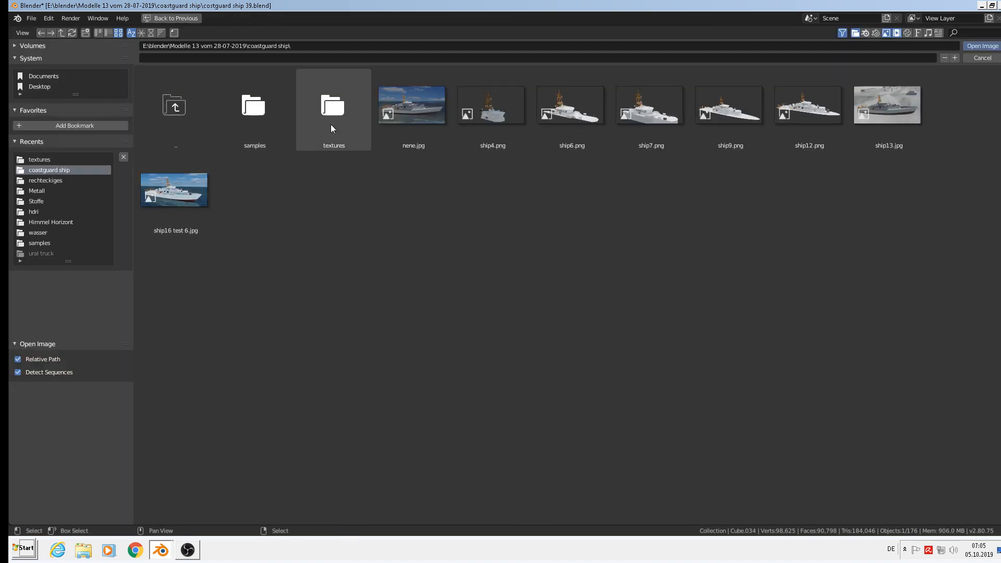
click(339, 111)
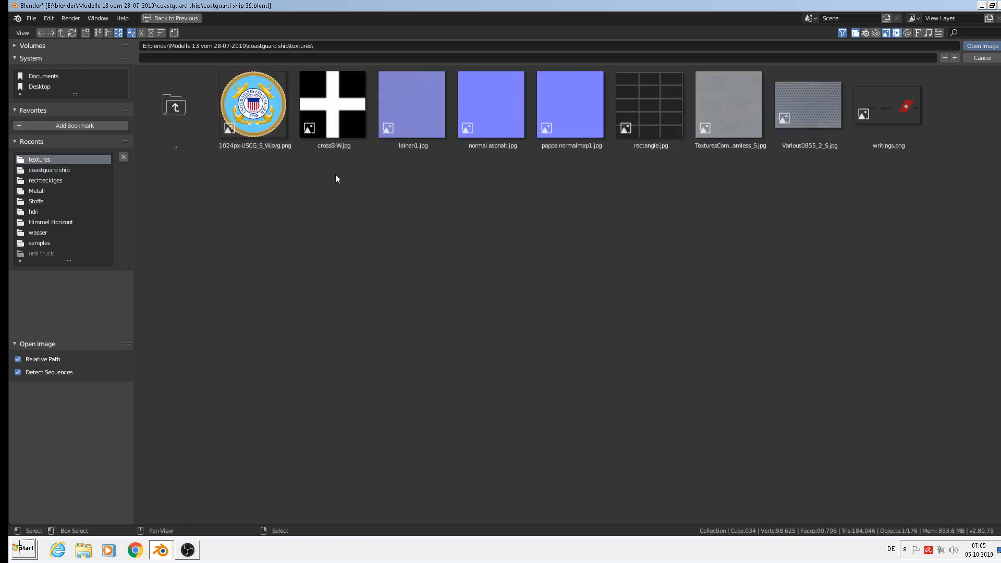
double_click(894, 114)
Step: Move the Material Output node away from the Principled BSDF, shift the Multiply node, and disconnect Multiply from the Displacement input
scroll(515, 464, down, 2)
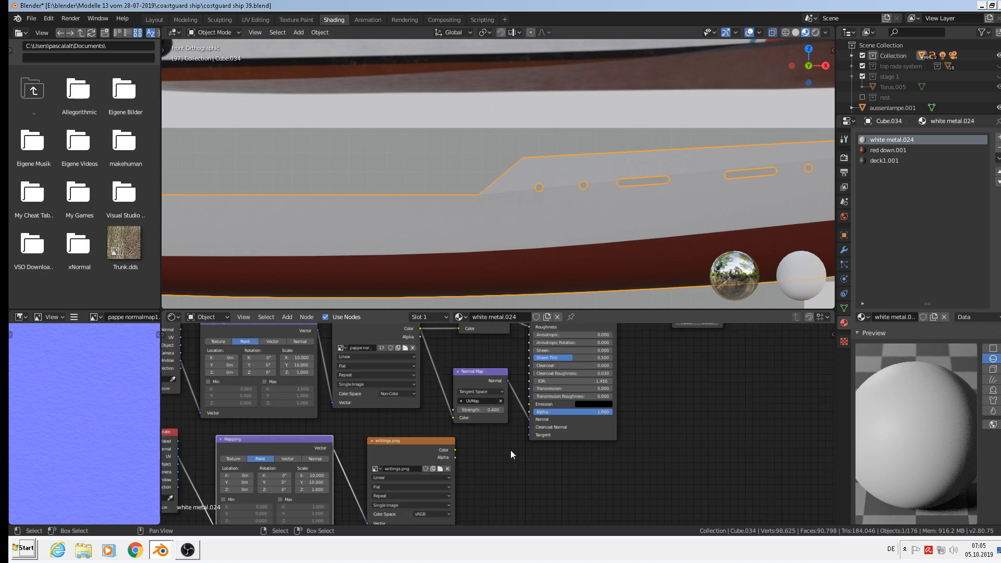
middle_drag(454, 422, 368, 383)
scroll(411, 409, down, 3)
middle_drag(419, 434, 321, 465)
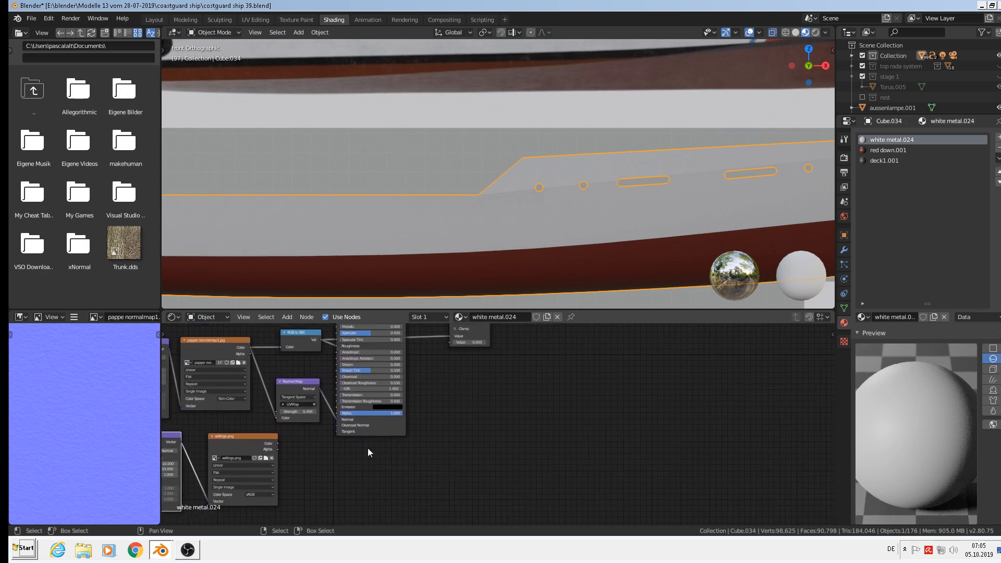
scroll(367, 448, down, 2)
scroll(382, 432, down, 1)
middle_drag(384, 428, 351, 453)
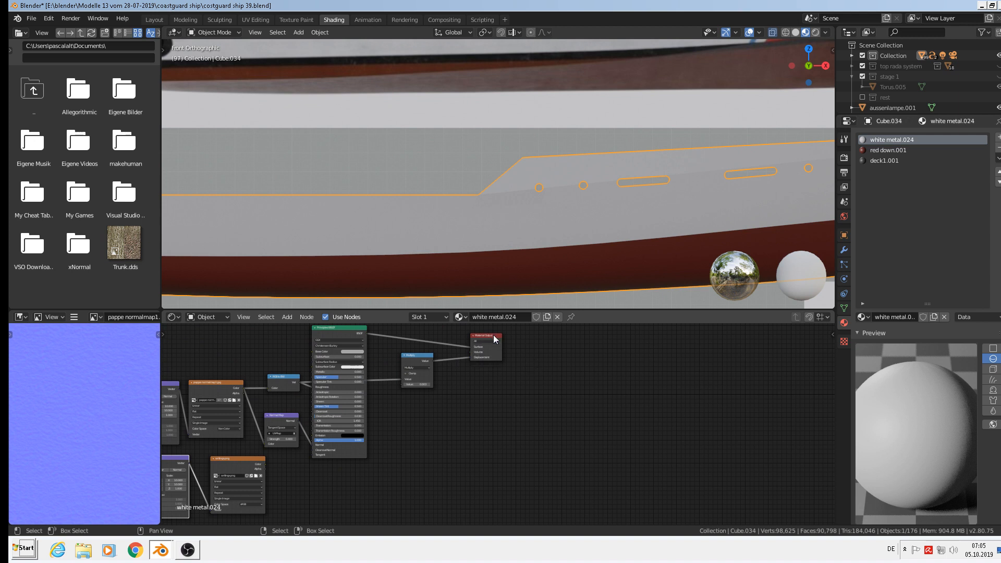
drag(487, 336, 588, 368)
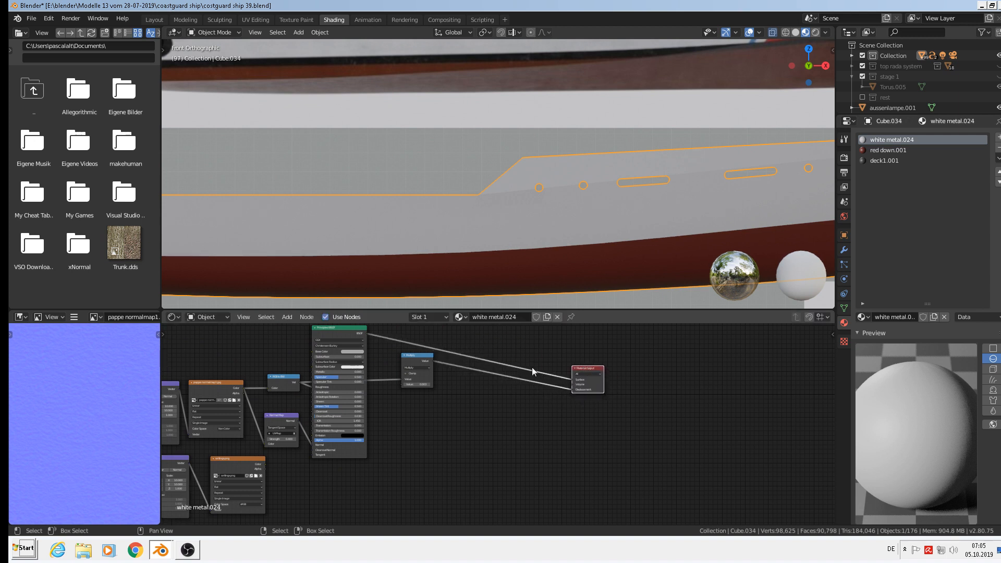
drag(412, 356, 391, 381)
middle_drag(502, 416, 552, 408)
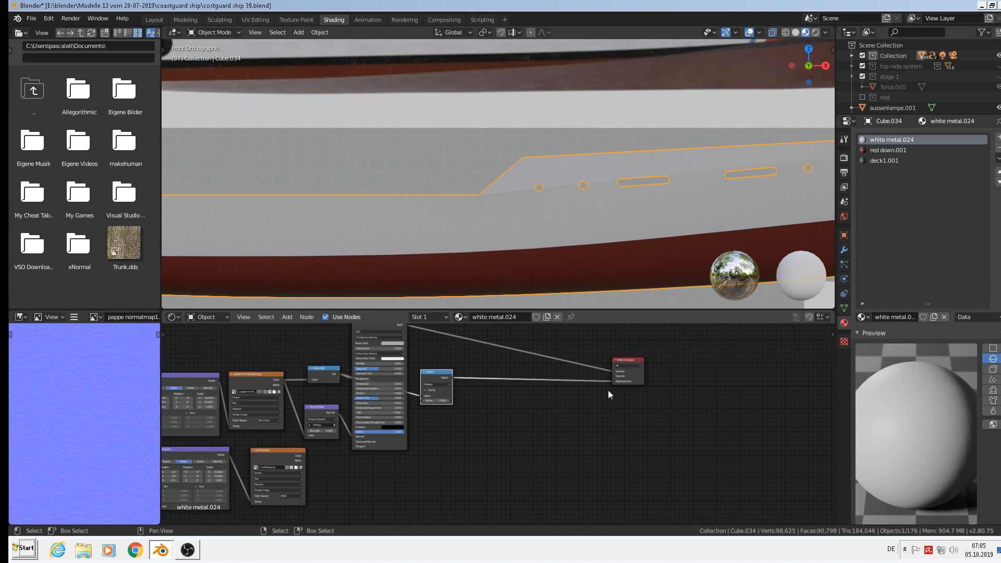
drag(612, 383, 513, 387)
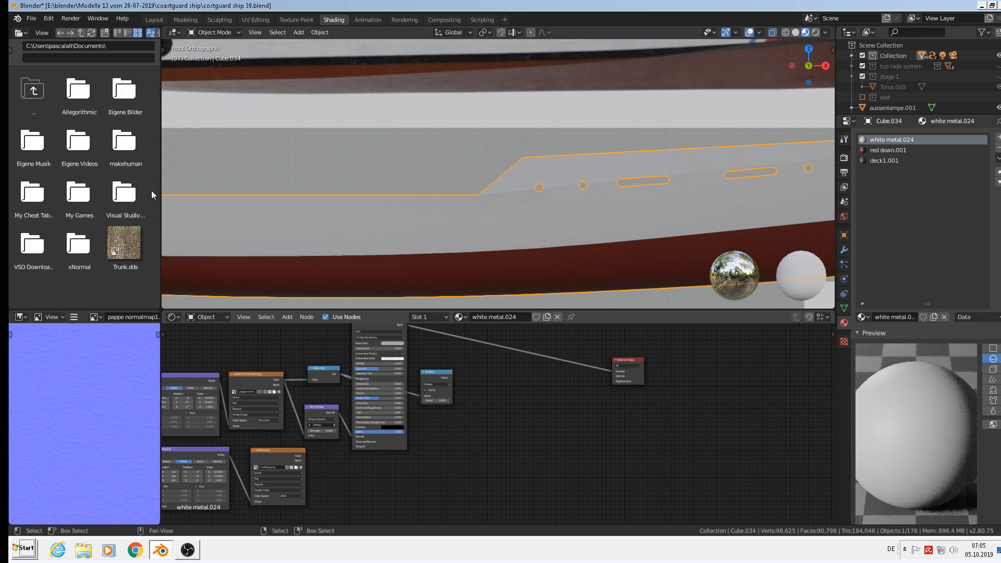
Step: Insert a Mix Shader between the Principled BSDF and the Material Output, and move both the mix and output nodes further along
click(287, 317)
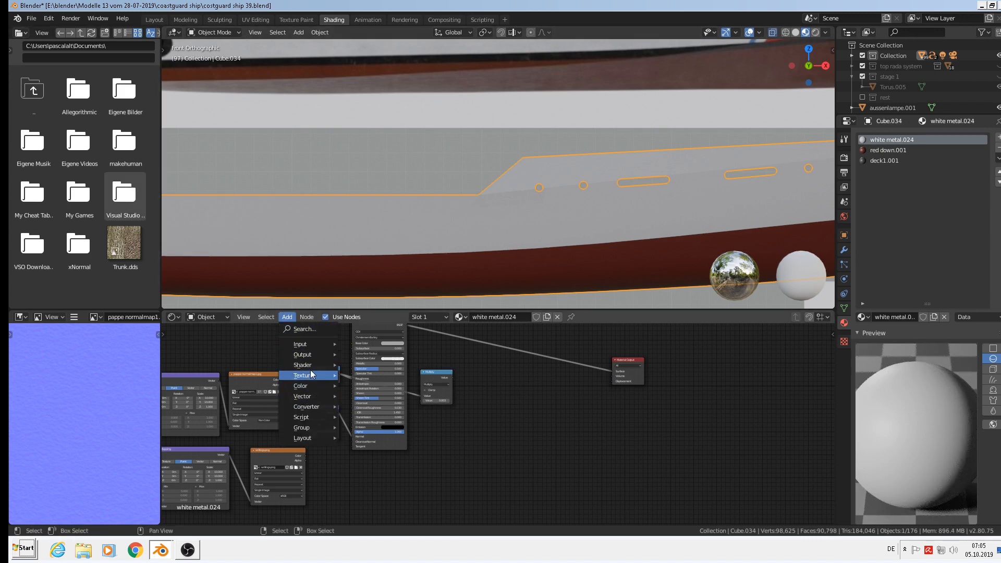
mouse_move(307, 365)
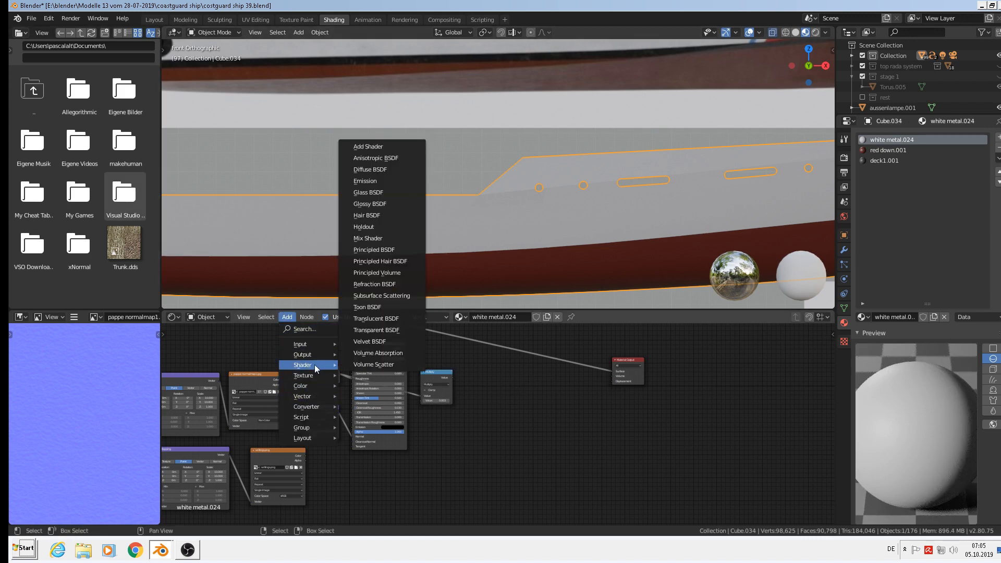
click(369, 238)
click(552, 358)
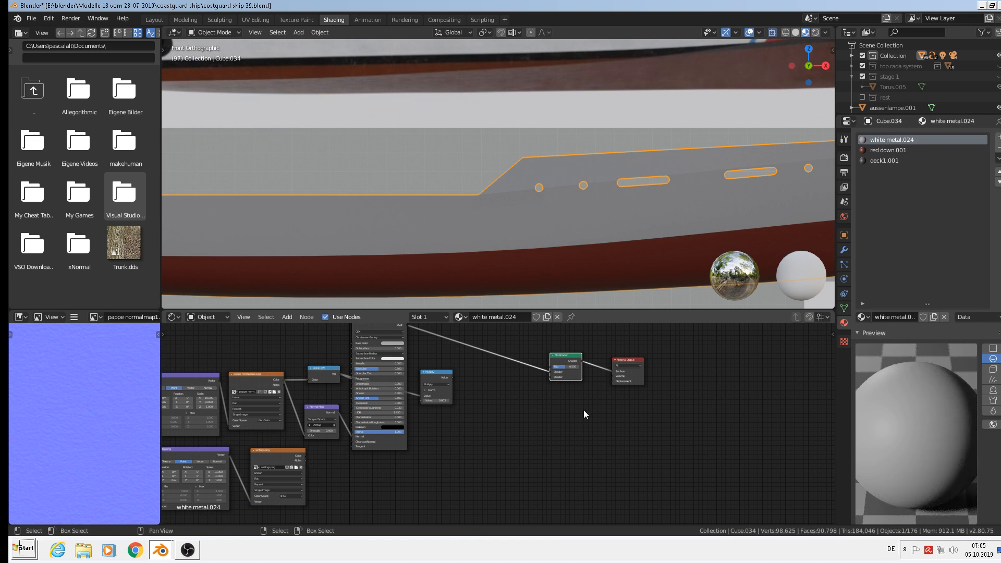
drag(630, 363, 669, 366)
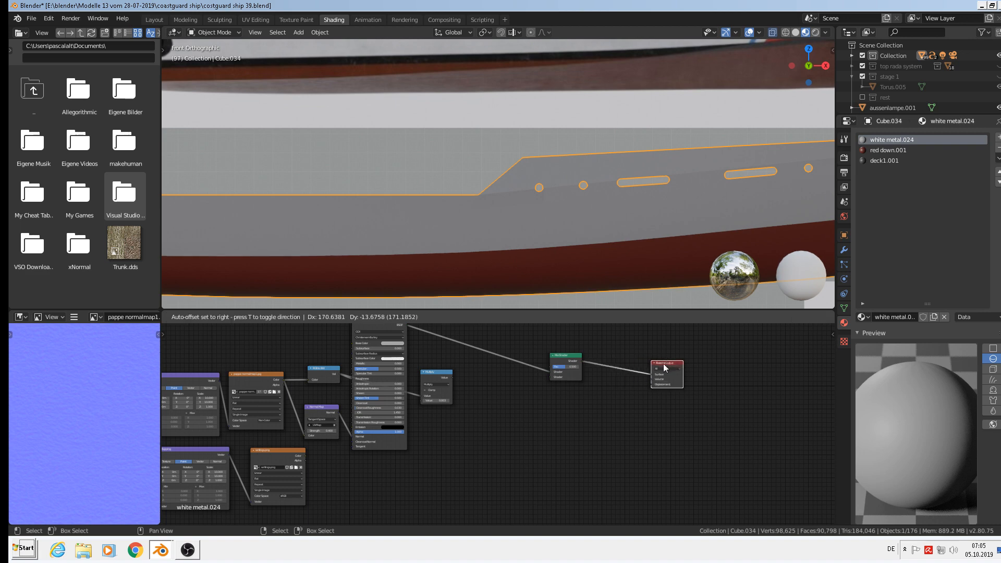
drag(565, 366, 609, 368)
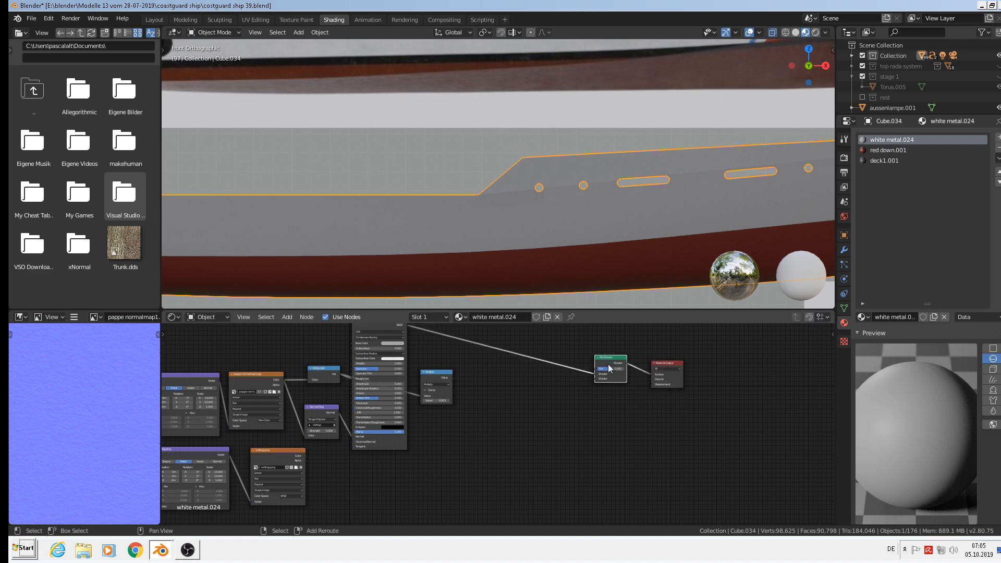
Step: Duplicate the Mix Shader near the writings.png node and link the image's Color output to the copy's first Shader input
key(shift+d)
click(451, 468)
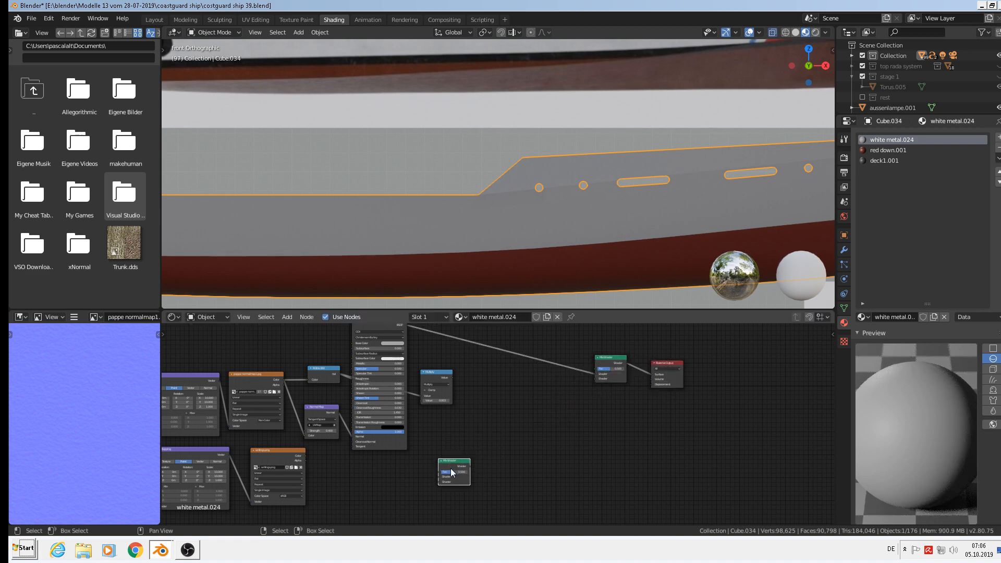
scroll(360, 482, up, 2)
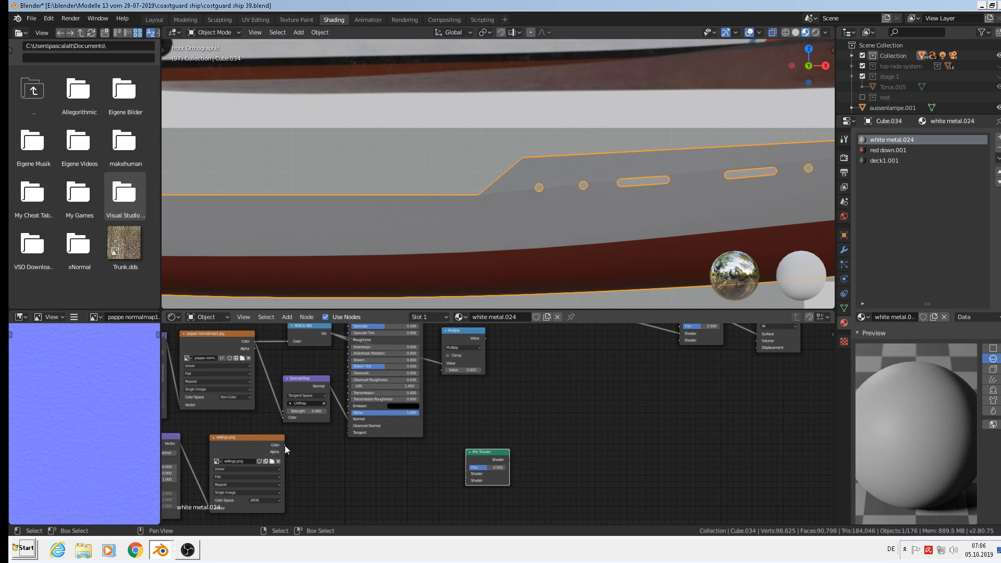
drag(285, 445, 471, 480)
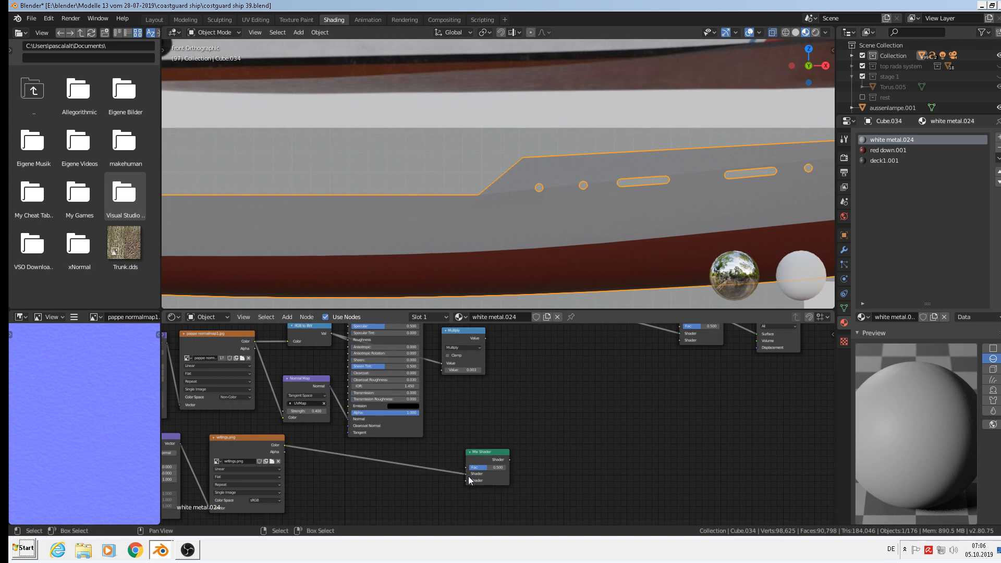
Step: Link the Alpha output of the writings.png node to the Fac input of the duplicated Mix Shader
scroll(548, 450, down, 1)
middle_drag(548, 449, 571, 400)
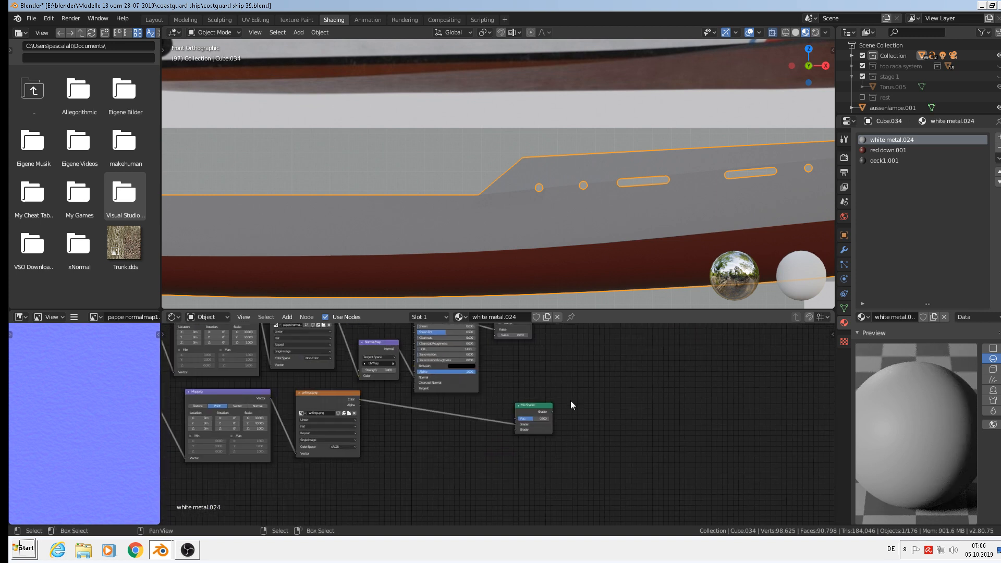
scroll(392, 414, up, 1)
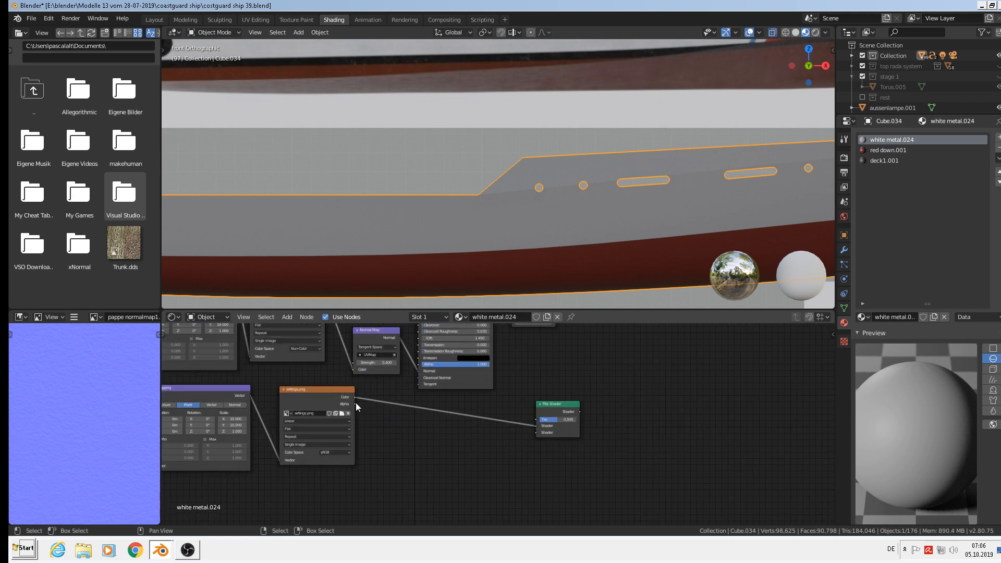
drag(355, 404, 539, 420)
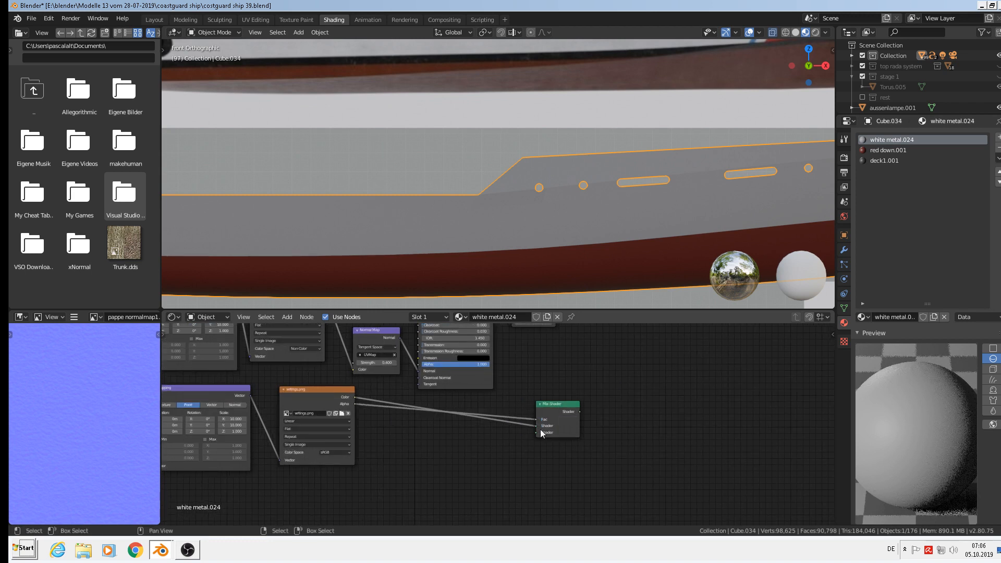
Step: Add a Transparent BSDF below the duplicated Mix Shader and link its BSDF output to that mix's second Shader input
click(287, 317)
mouse_move(302, 365)
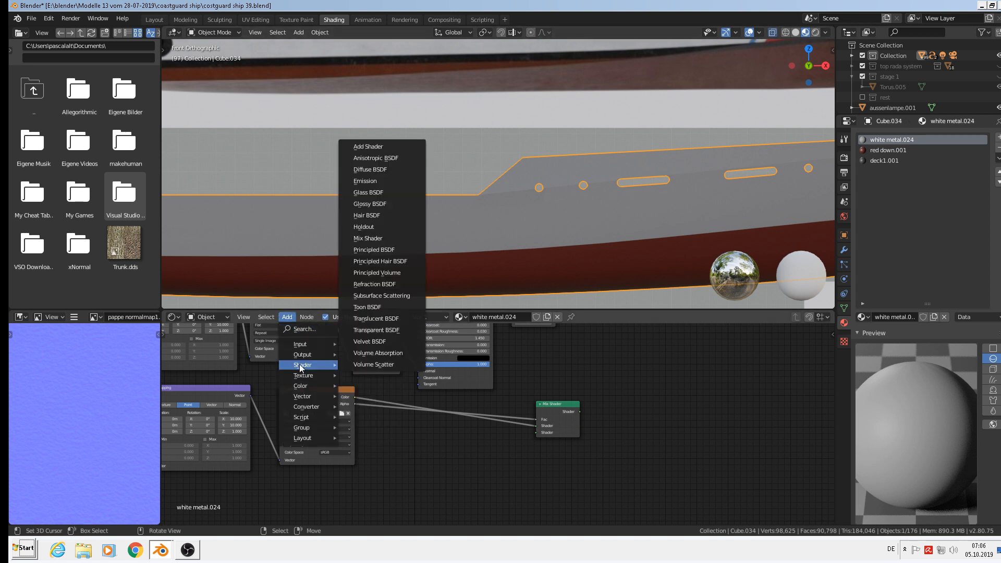
click(396, 330)
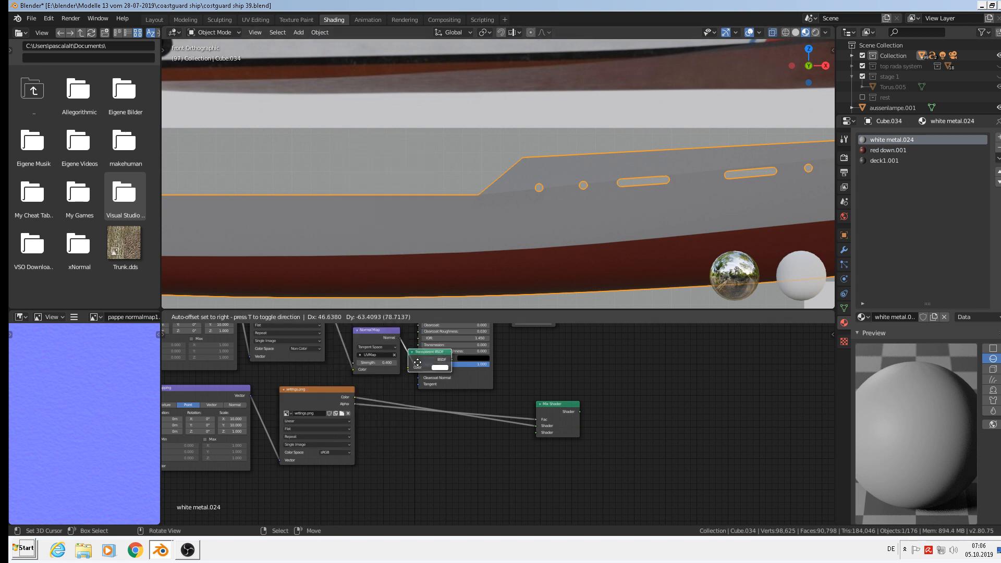
click(530, 468)
drag(508, 464, 536, 434)
Step: Link the Shader output of the texture's Mix Shader to the second Shader input of the Mix Shader feeding the Material Output
scroll(665, 414, down, 4)
middle_drag(666, 414, 520, 447)
drag(456, 445, 581, 358)
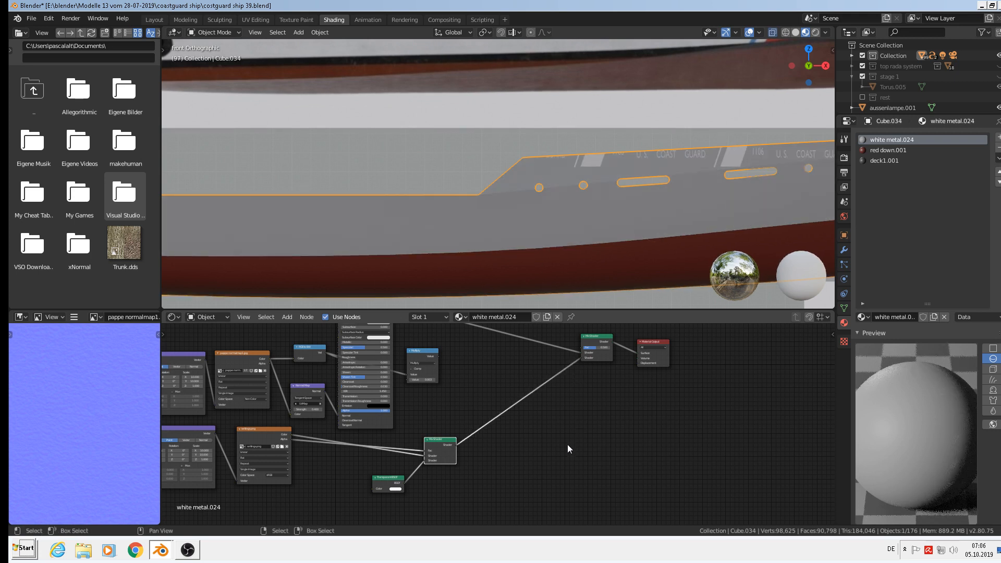
Step: Check the size of the markings on the hull against its UV layout over writings.png, and return to the Shading workspace
scroll(754, 151, down, 2)
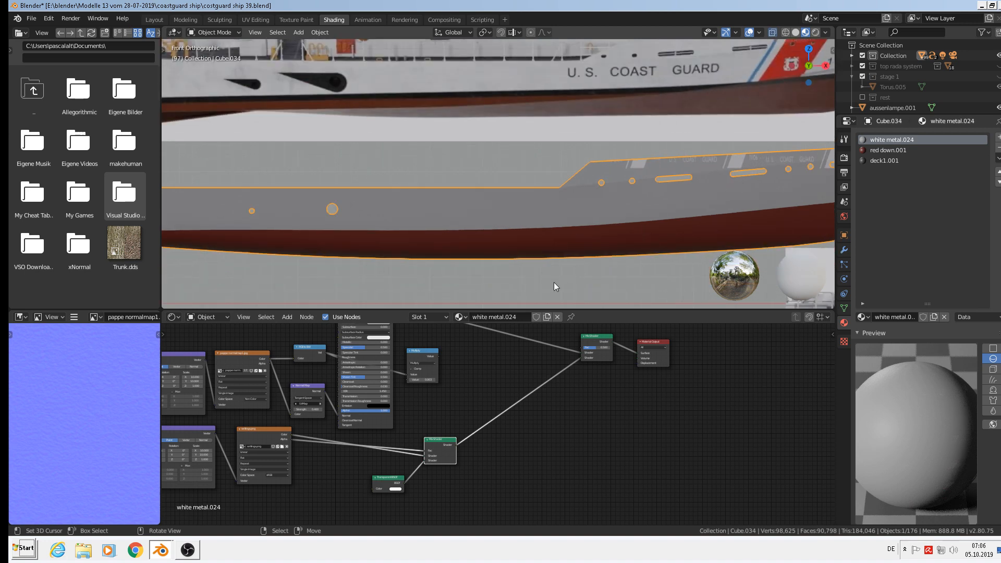
mouse_move(619, 207)
shift+middle_down()
mouse_move(504, 247)
mouse_move(562, 223)
mouse_move(556, 211)
shift+middle_up()
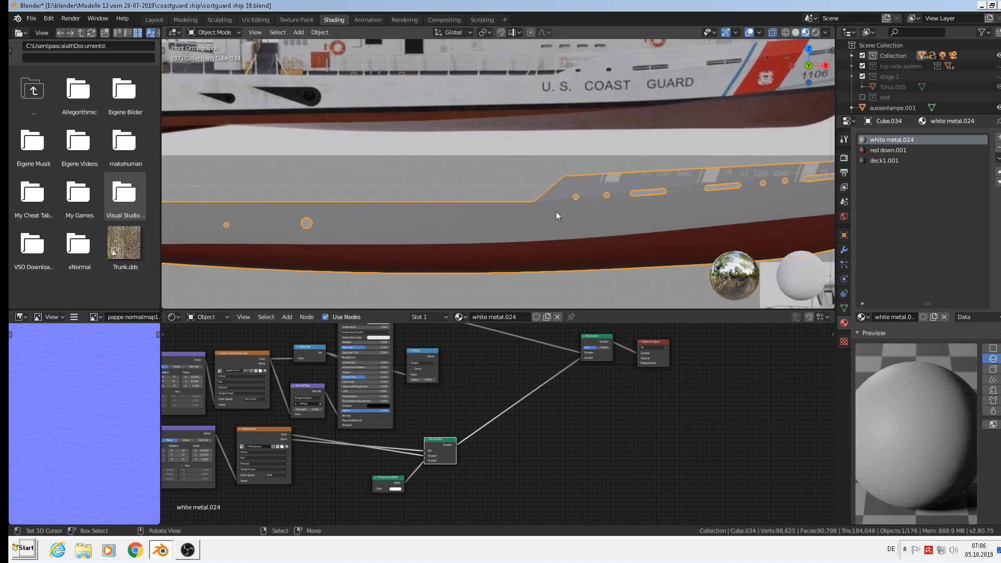
click(258, 21)
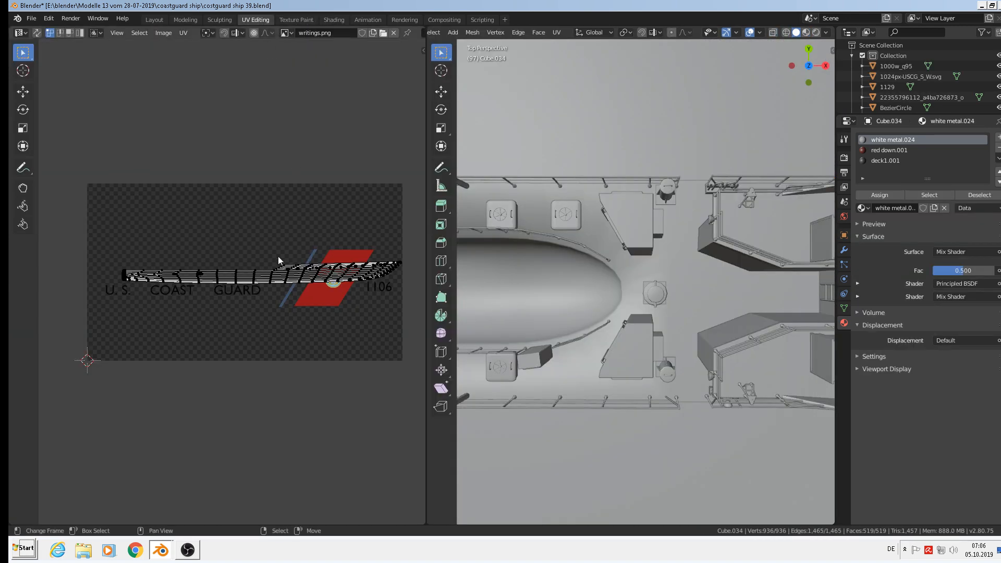
scroll(277, 256, up, 1)
scroll(258, 286, down, 1)
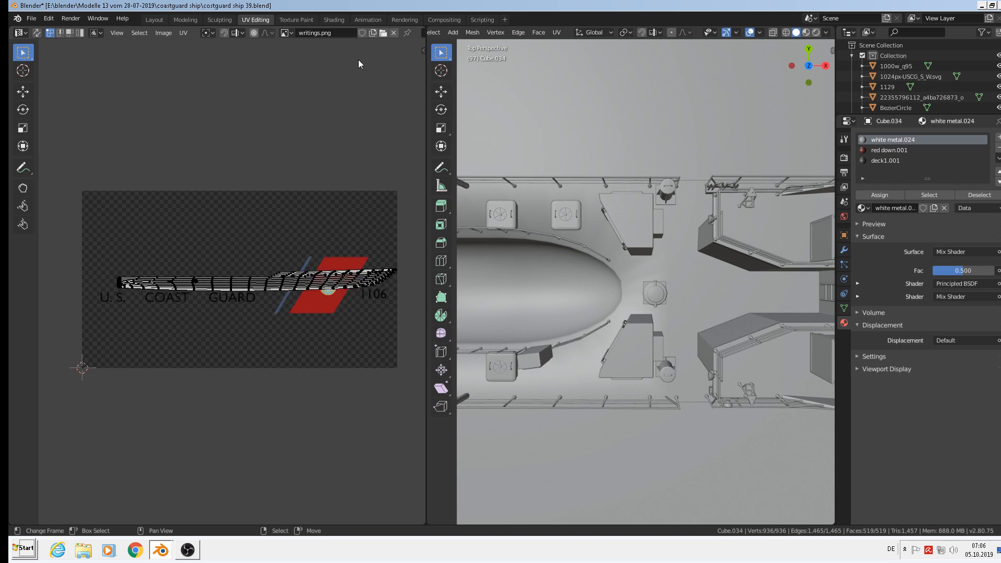
click(335, 19)
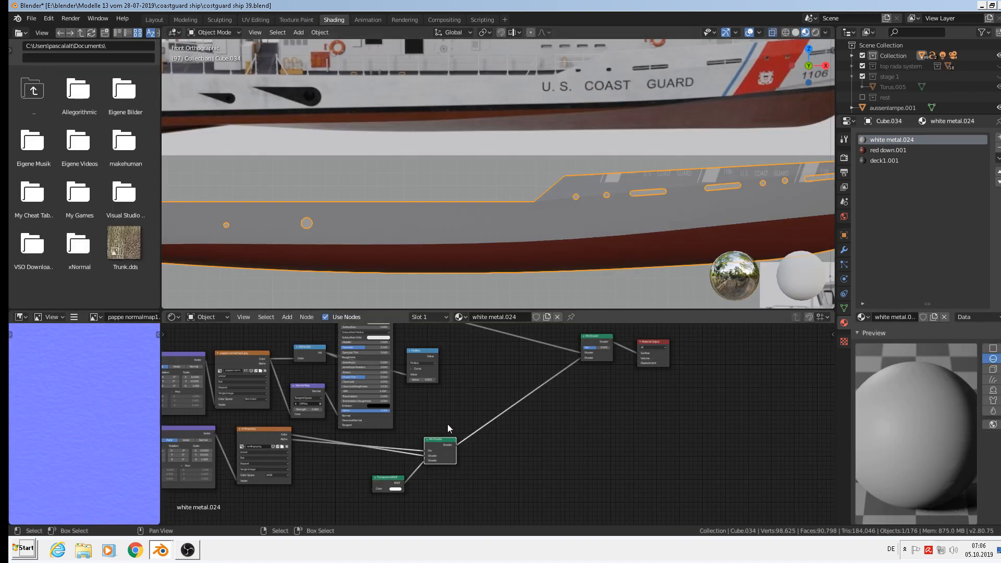
Step: Set the X and Y scale of the Mapping node feeding writings.png to 1
scroll(392, 427, up, 4)
scroll(372, 432, up, 5)
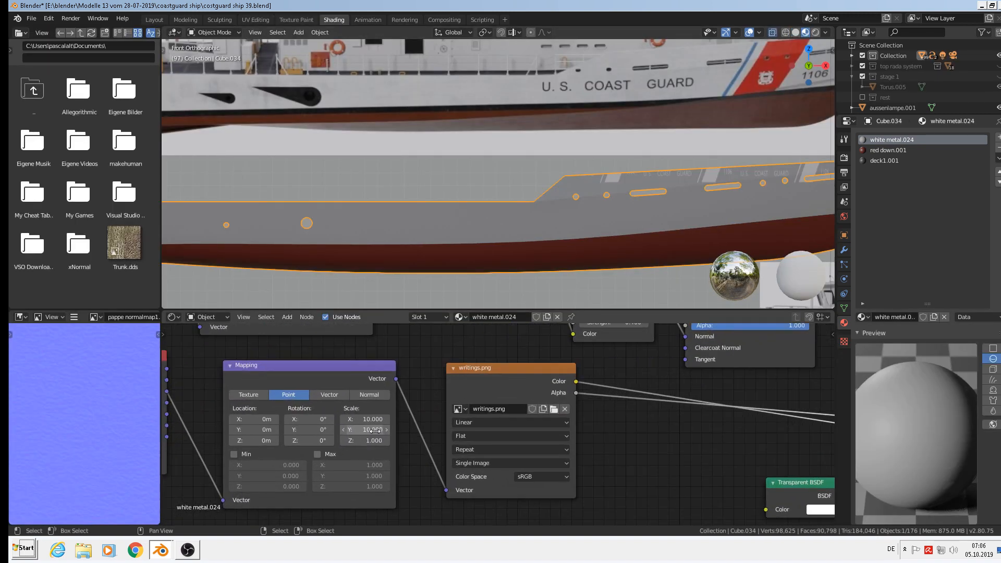
double_click(366, 416)
text(1)
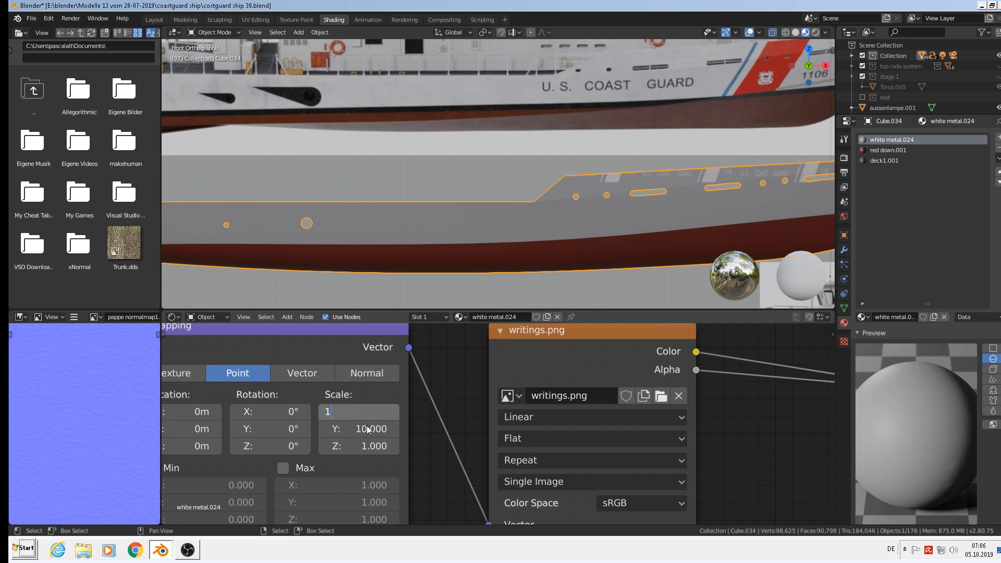
key(Return)
double_click(366, 429)
text(1)
key(Return)
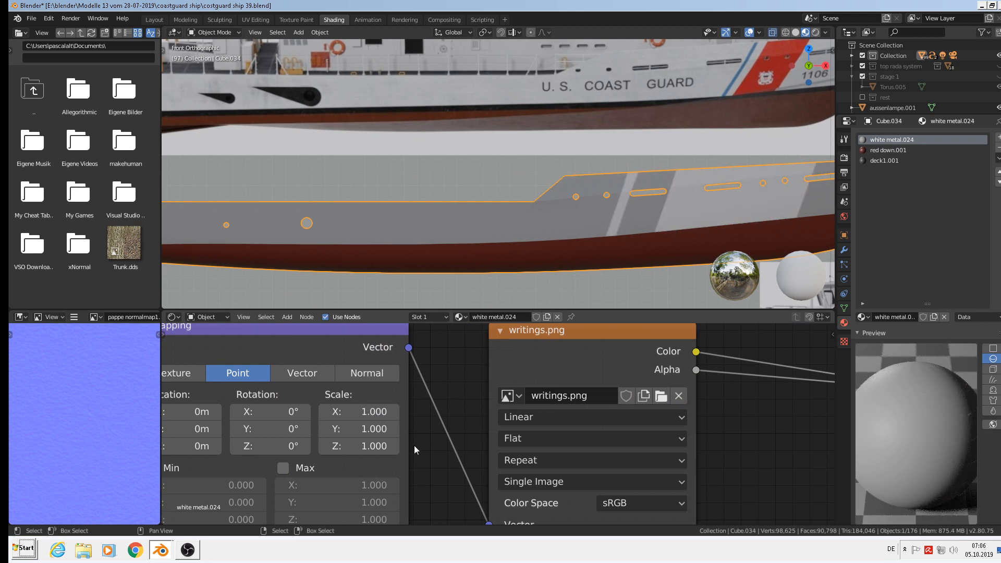
Step: Inspect the rescaled markings along the whole hull and review the complete white metal.024 node setup
scroll(418, 449, down, 2)
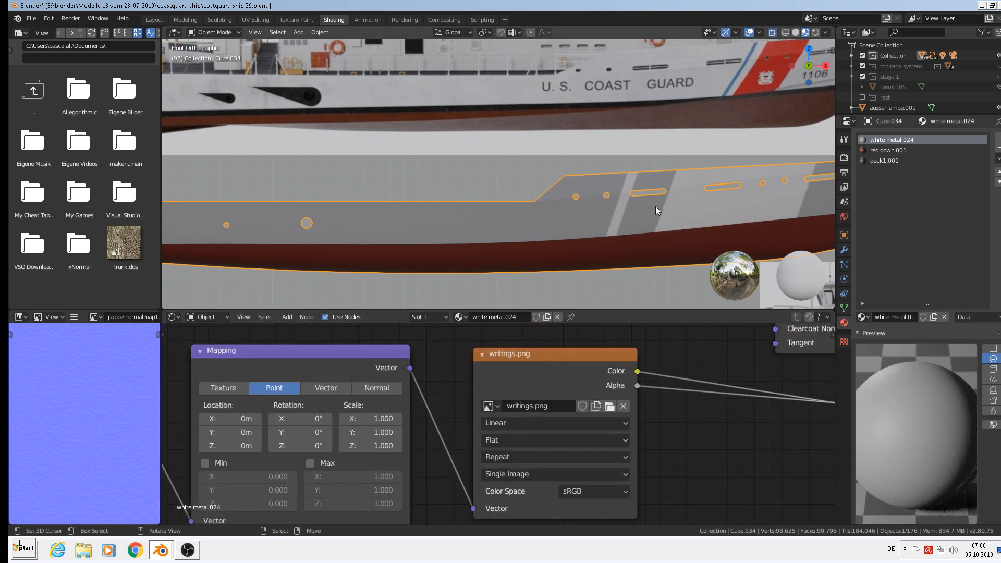
scroll(655, 206, down, 3)
middle_drag(429, 441, 501, 388)
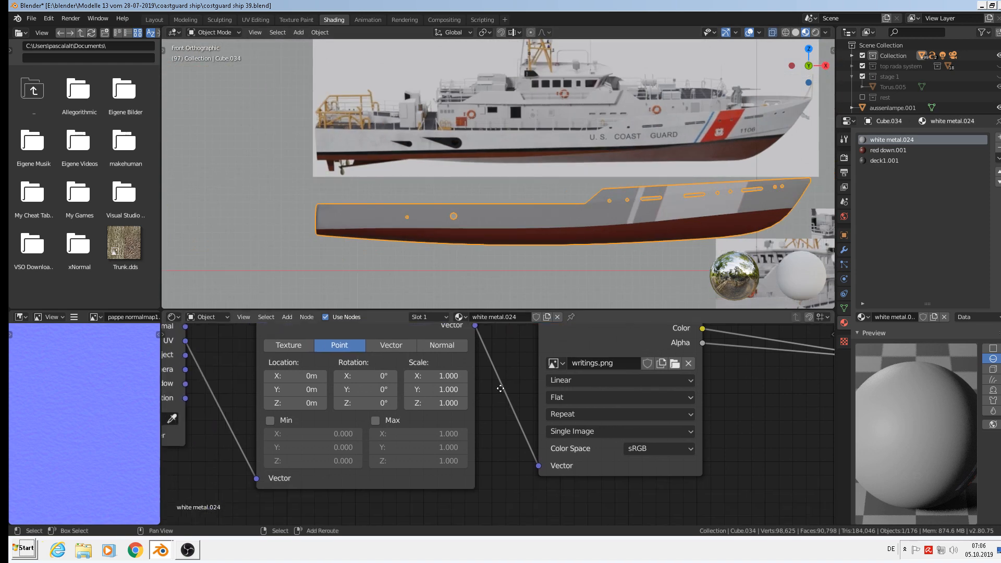
scroll(490, 399, down, 1)
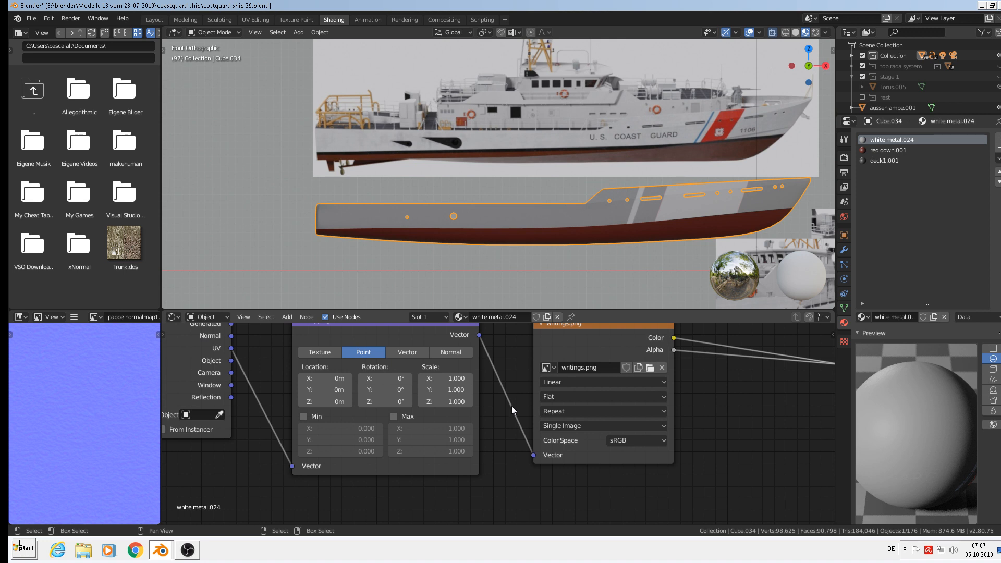
scroll(512, 406, down, 4)
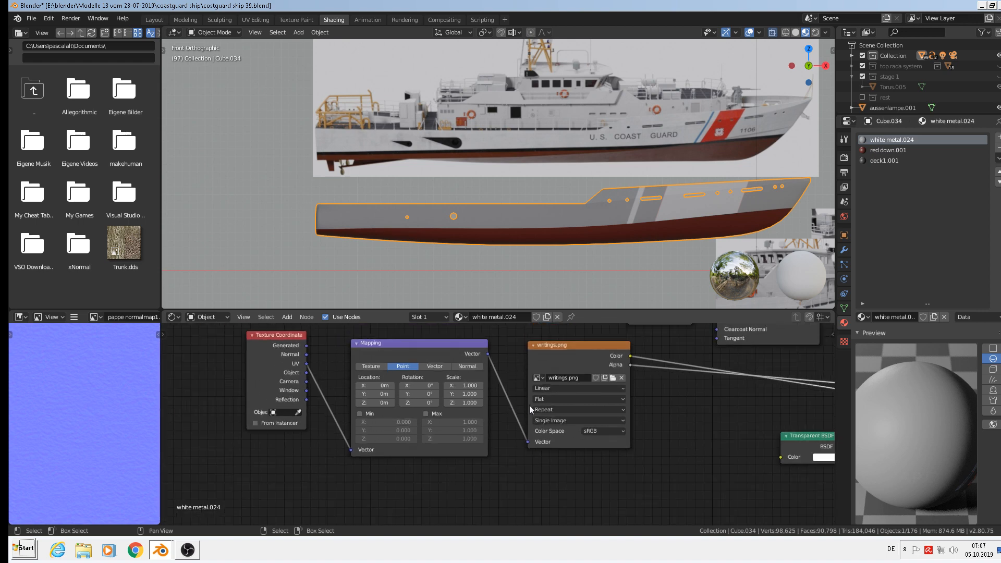
scroll(778, 397, down, 1)
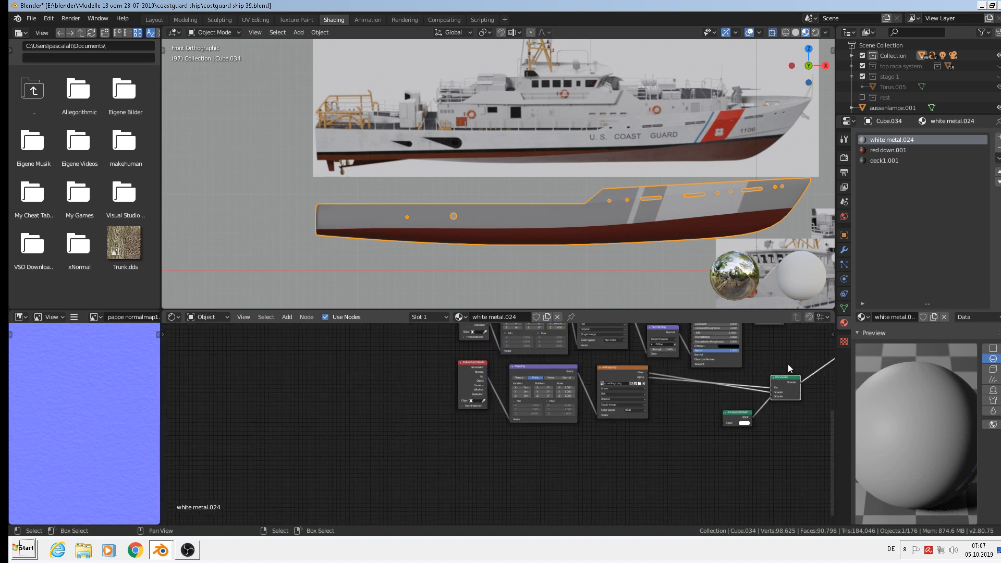
middle_drag(787, 364, 513, 436)
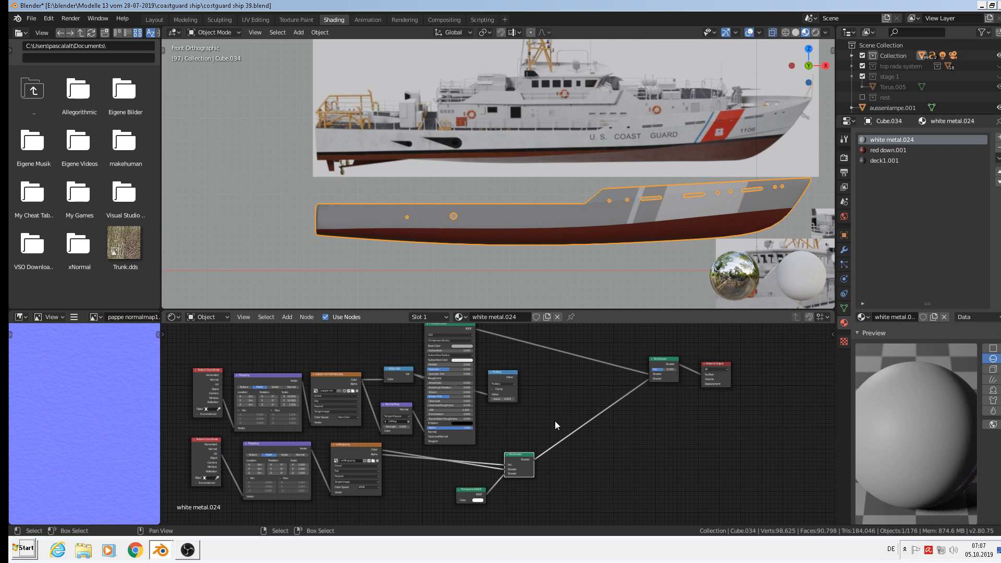
Step: Switch to the UV Editing workspace, locate the hull in the 3D view, and frame the view on one of its vertices
click(249, 19)
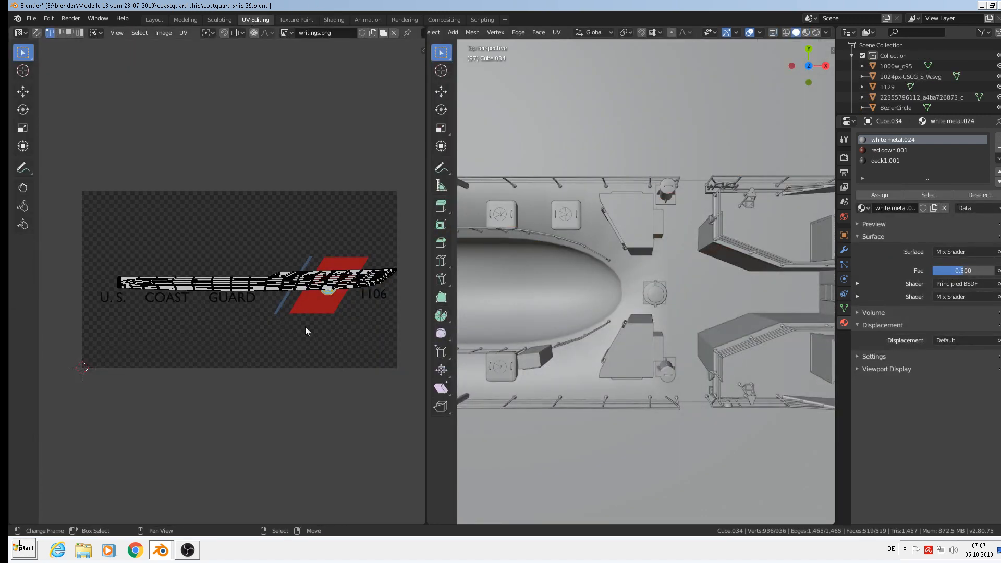
scroll(664, 317, up, 4)
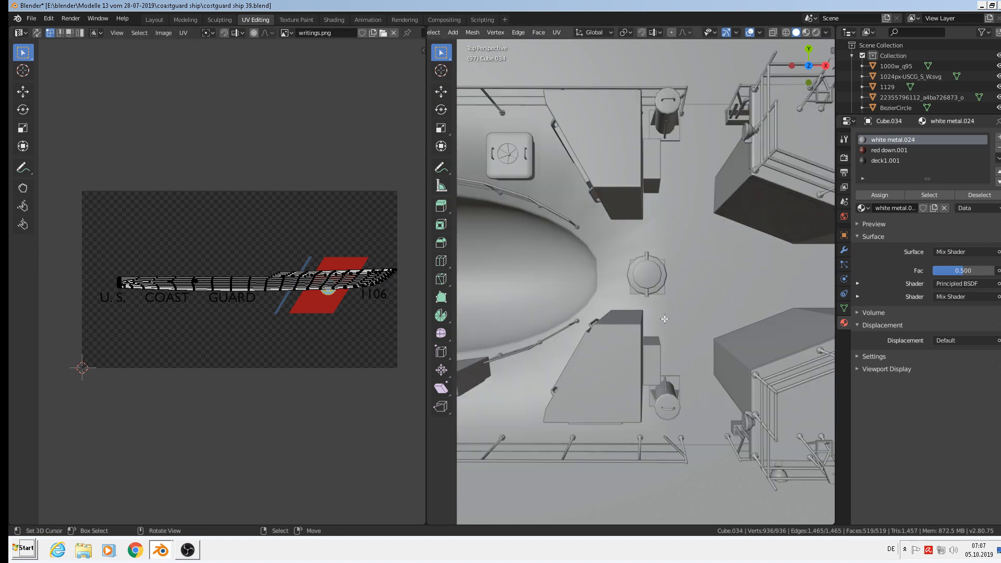
middle_drag(664, 318, 664, 296)
scroll(663, 313, down, 6)
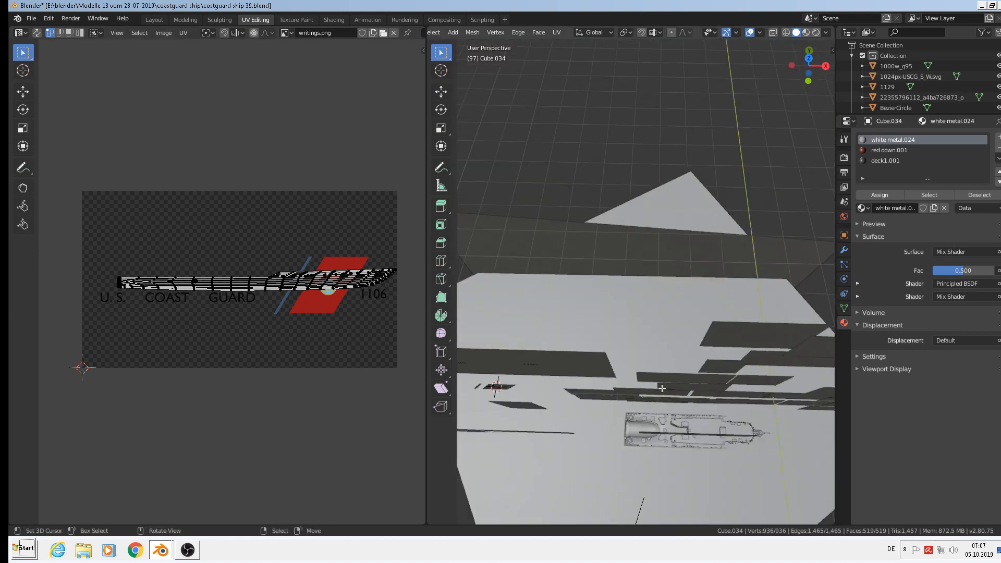
middle_drag(662, 335, 707, 409)
shift+middle_drag(758, 461, 705, 213)
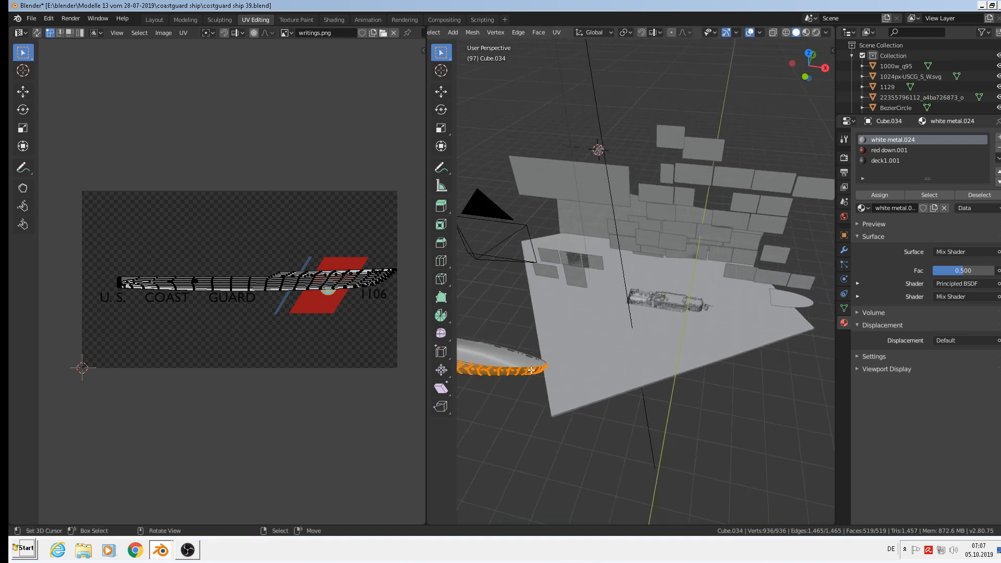
click(505, 380)
key(KP_Decimal)
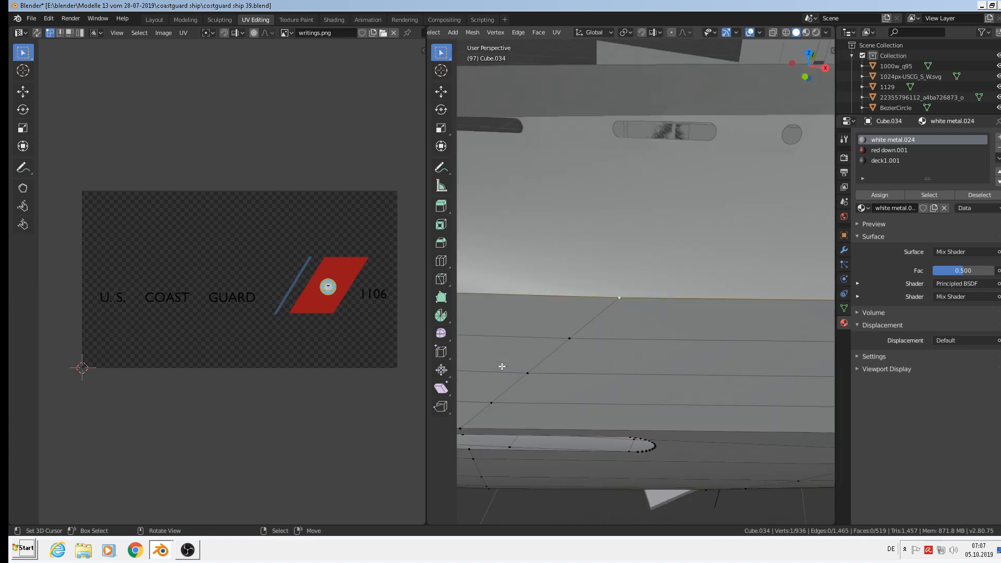
Step: Show the entire hull in a front orthographic view
scroll(540, 364, down, 6)
middle_drag(575, 408, 584, 355)
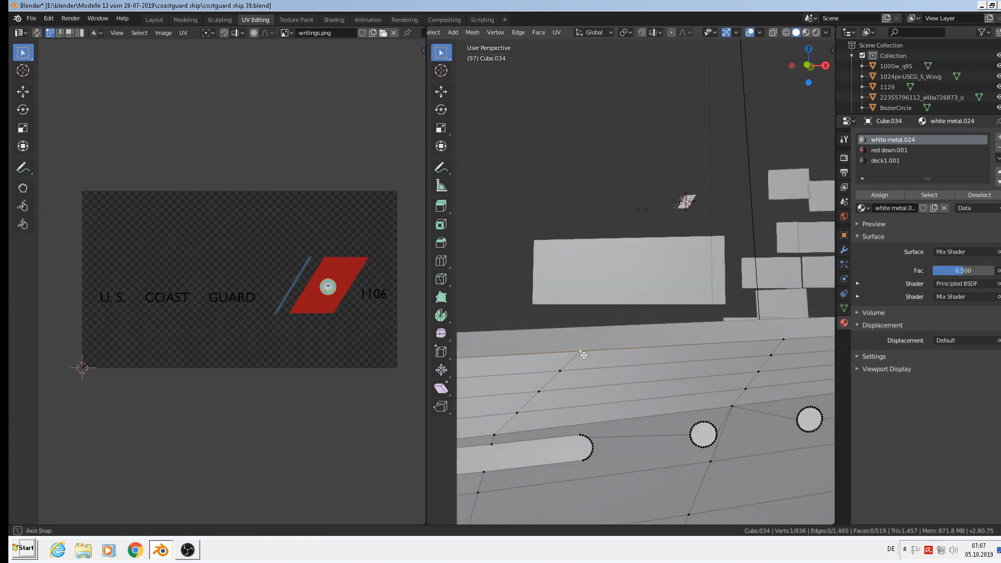
scroll(619, 434, down, 11)
key(KP_1)
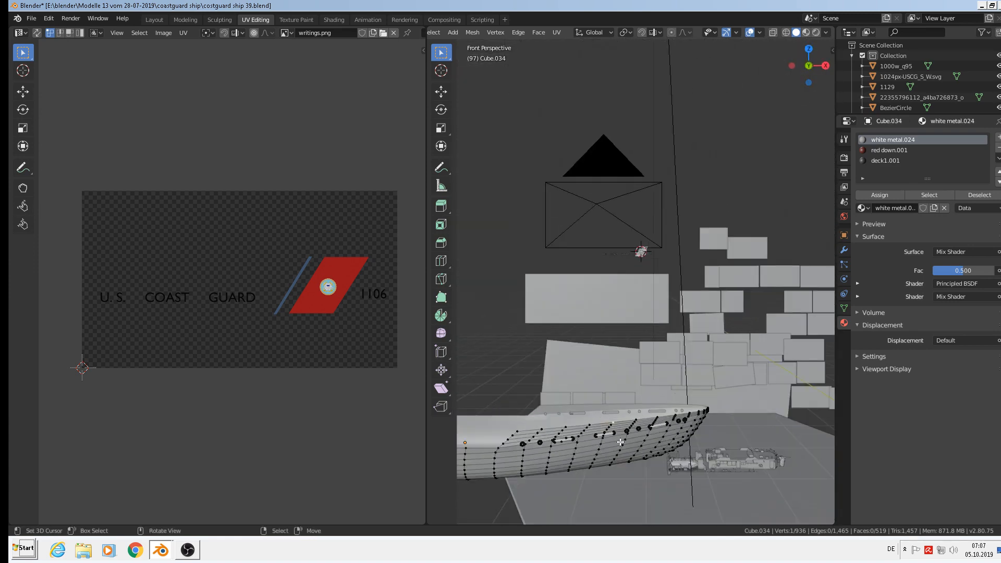
shift+middle_drag(618, 442, 705, 321)
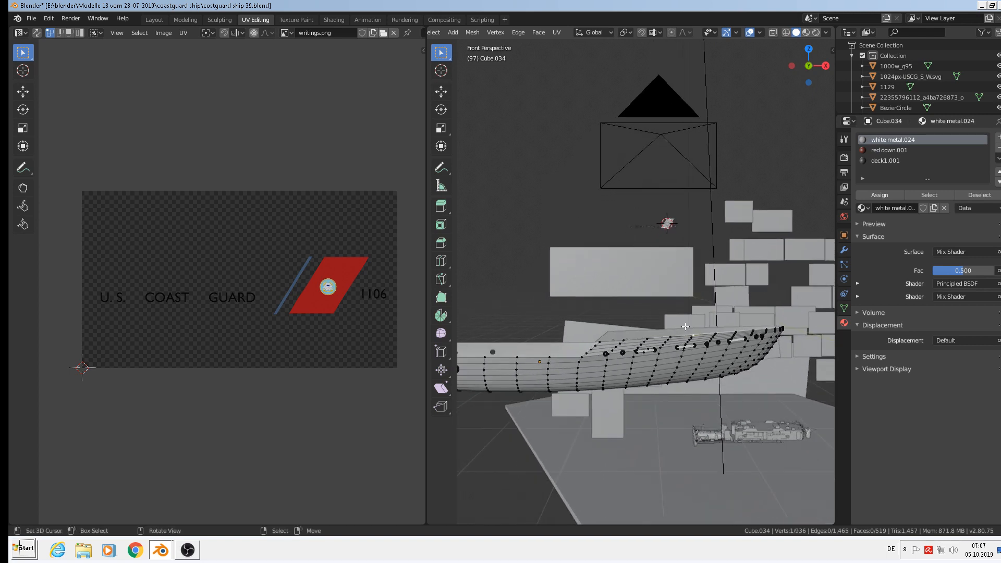
key(KP_5)
scroll(710, 257, down, 3)
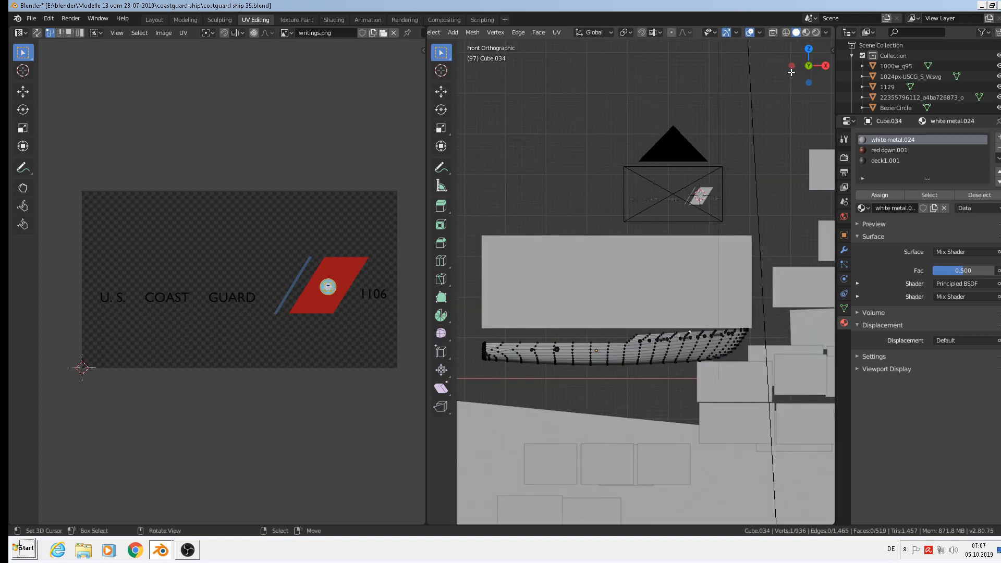
Step: Set the 3D view to LookDev shading, check the markings on the hull in Object Mode, and return to Edit Mode
click(807, 33)
scroll(672, 386, up, 3)
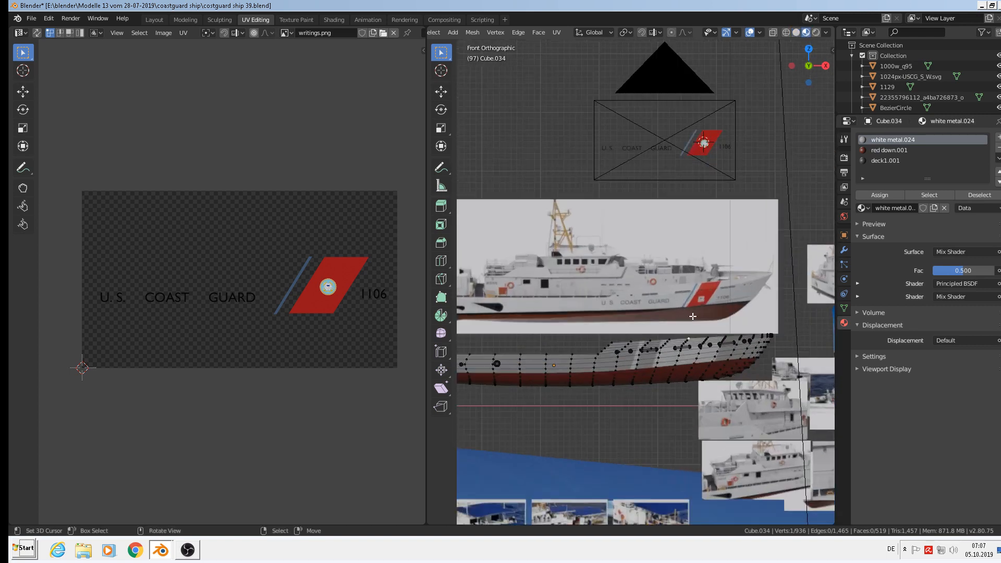
key(Tab)
shift+middle_drag(672, 386, 744, 311)
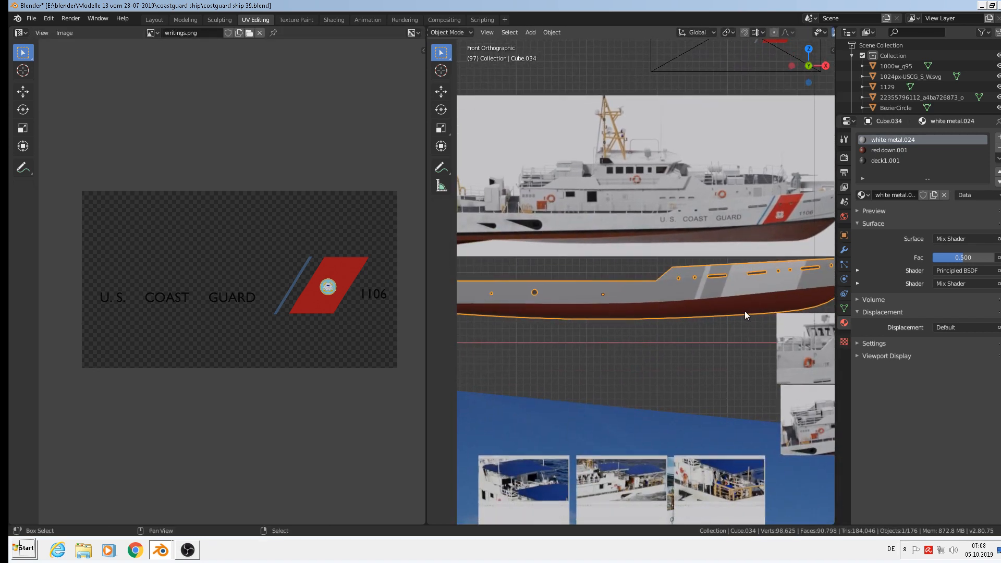
scroll(743, 310, down, 1)
key(Tab)
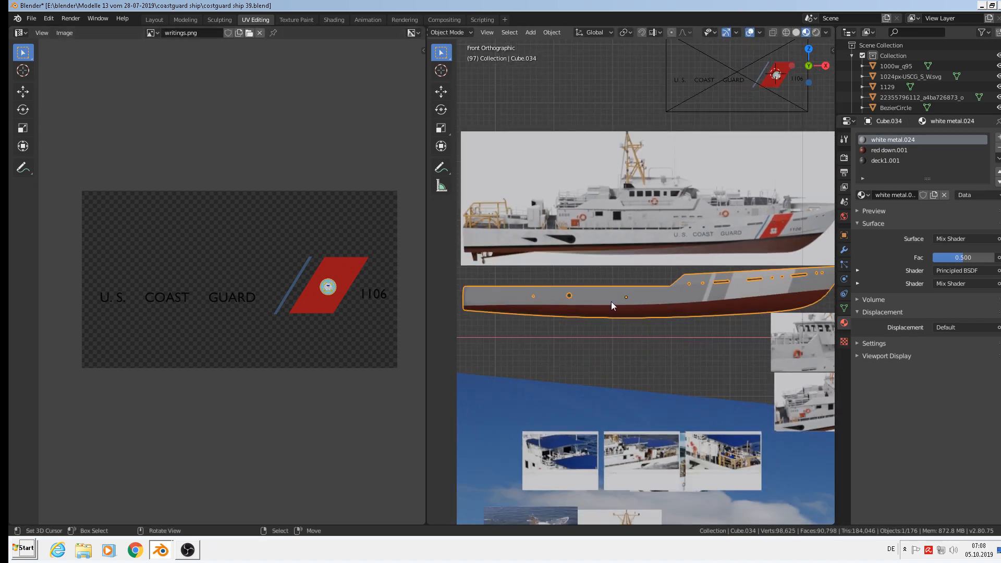
Step: Select the entire hull mesh and all its UVs, and scale the UVs up to more than twice their size
key(a)
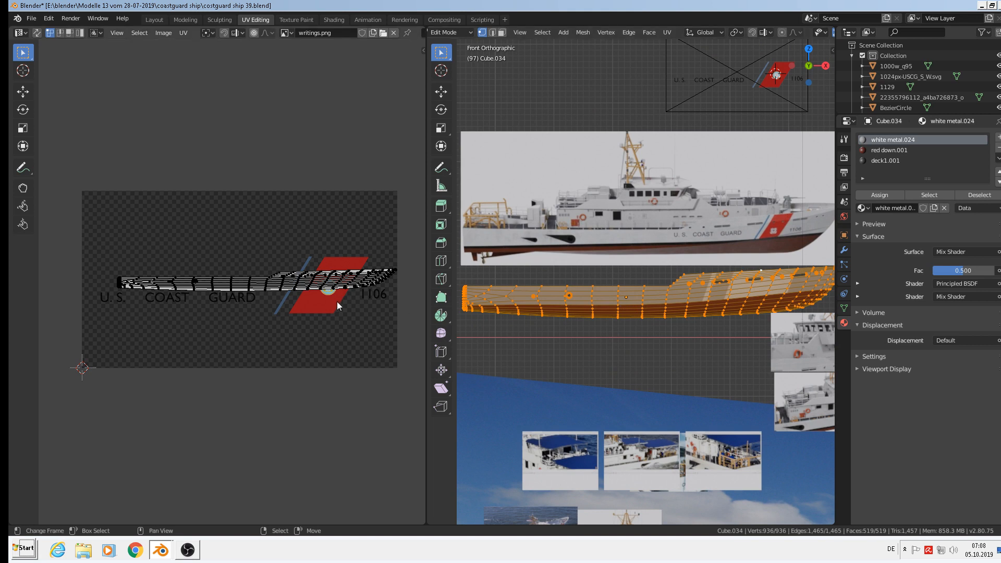
key(a)
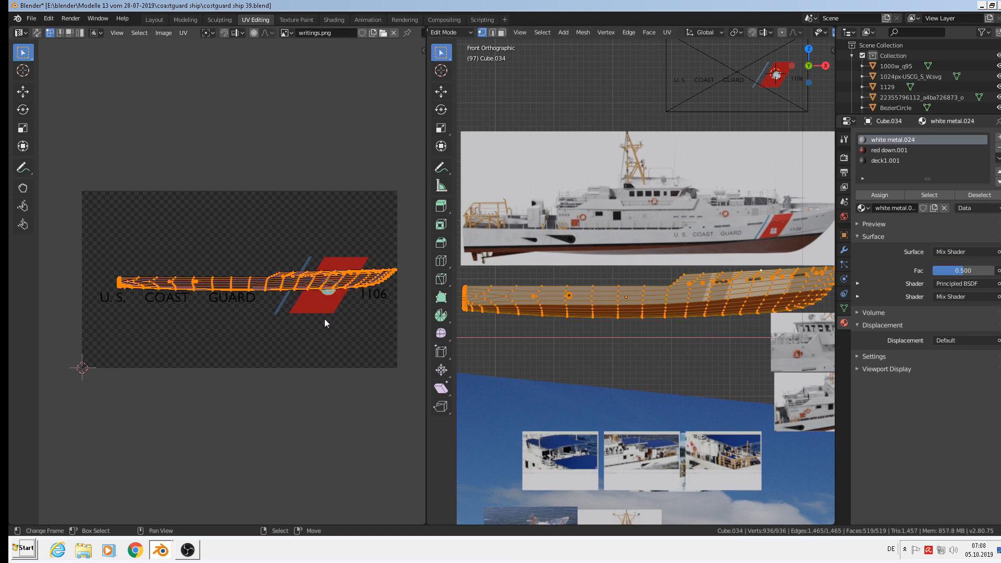
key(s)
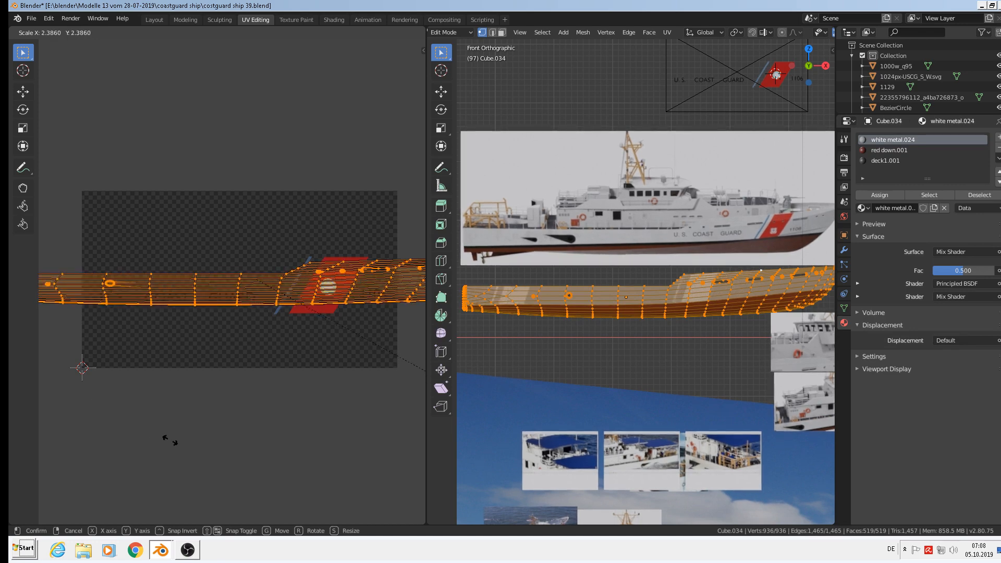
click(238, 458)
Step: Move the enlarged hull UVs sideways over the lettering and red stripe of writings.png, and check the result in the Shading workspace
key(g)
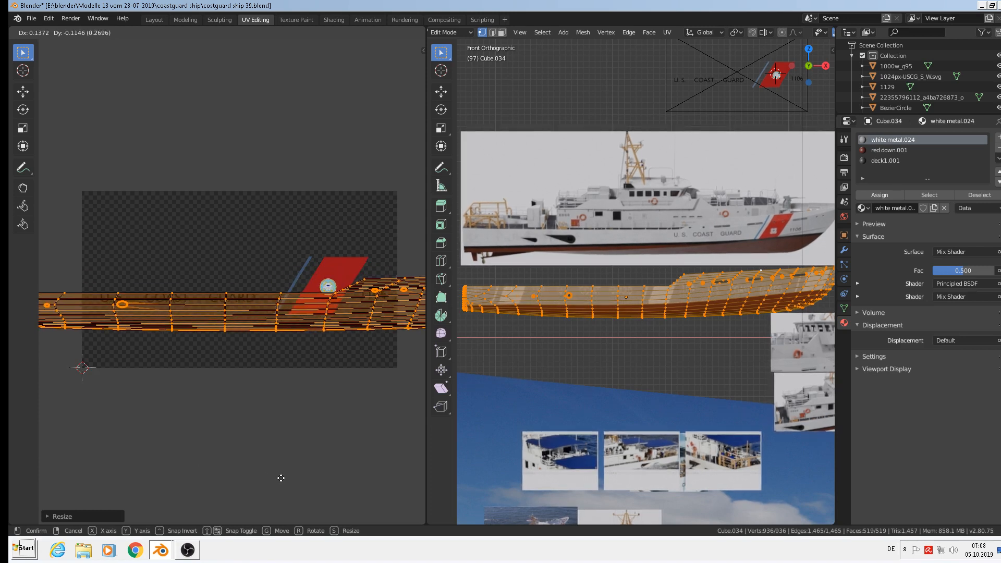
click(322, 461)
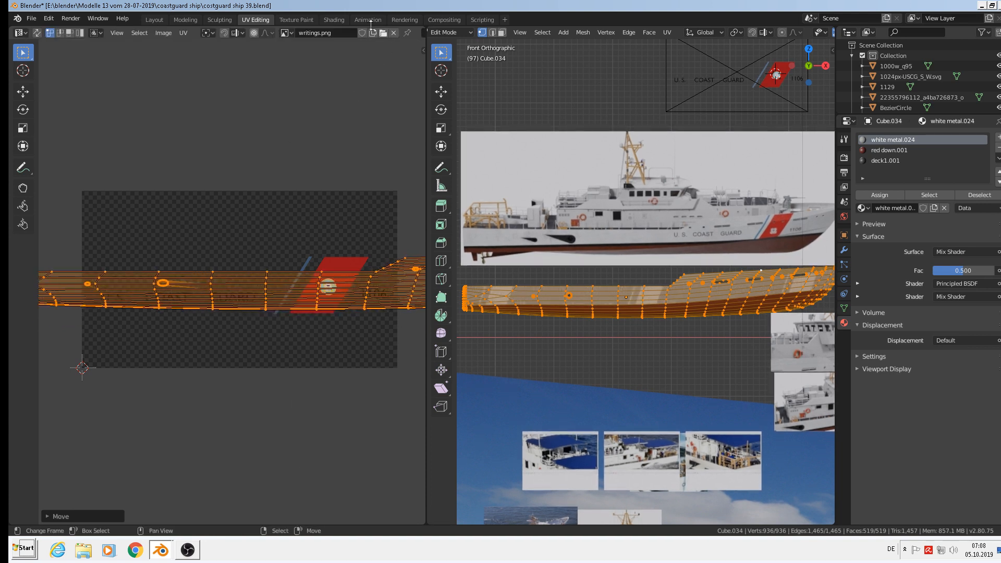
click(331, 21)
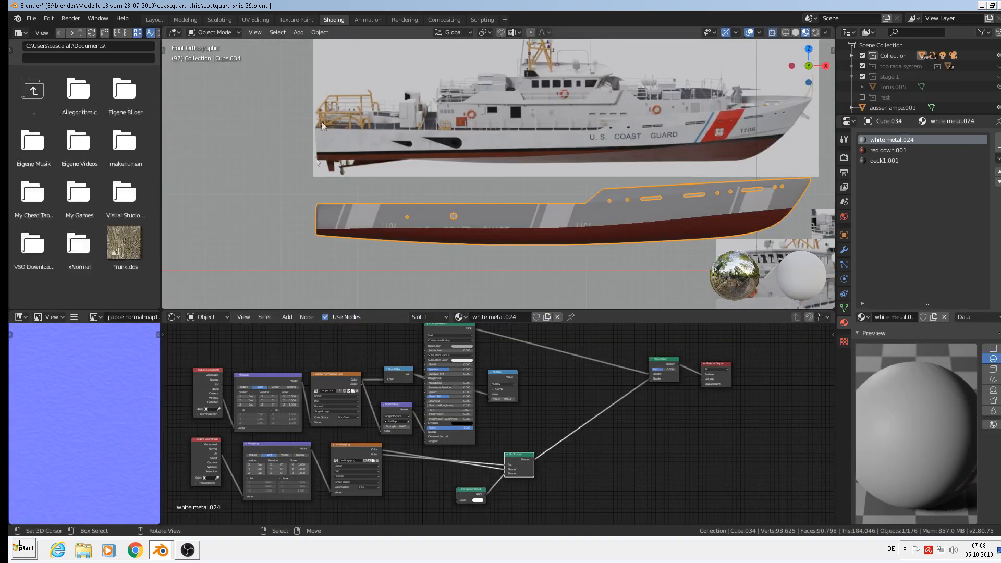
Step: Enable the Min and Max limits on the Mapping node that feeds writings.png in the hull's white metal.024 material
scroll(274, 449, up, 4)
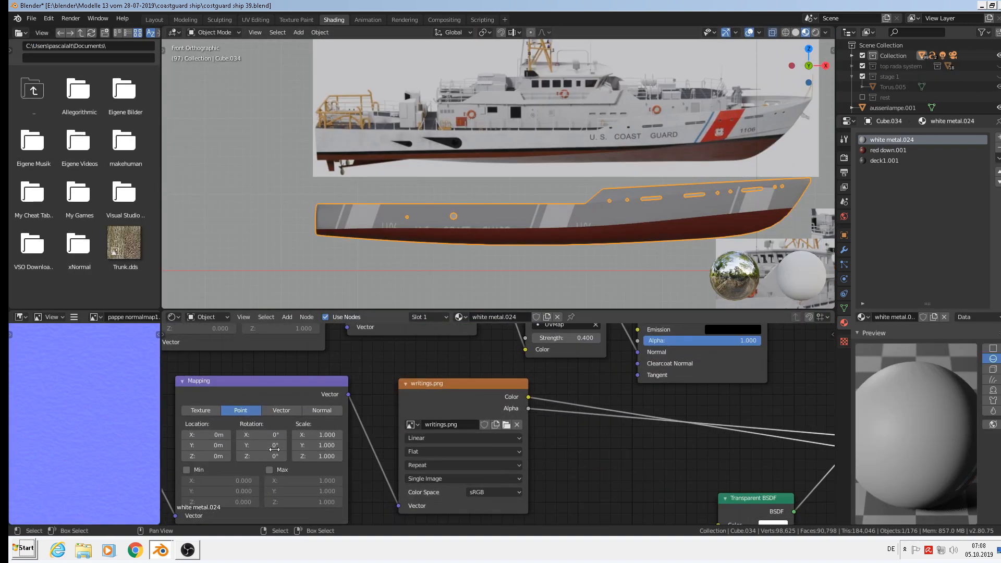
middle_drag(336, 467, 447, 383)
click(297, 387)
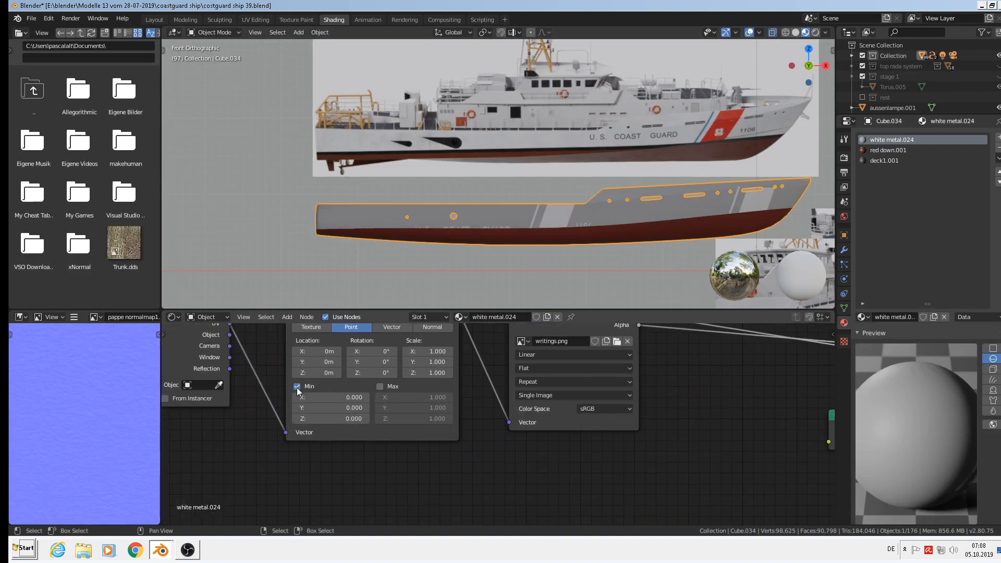
click(380, 386)
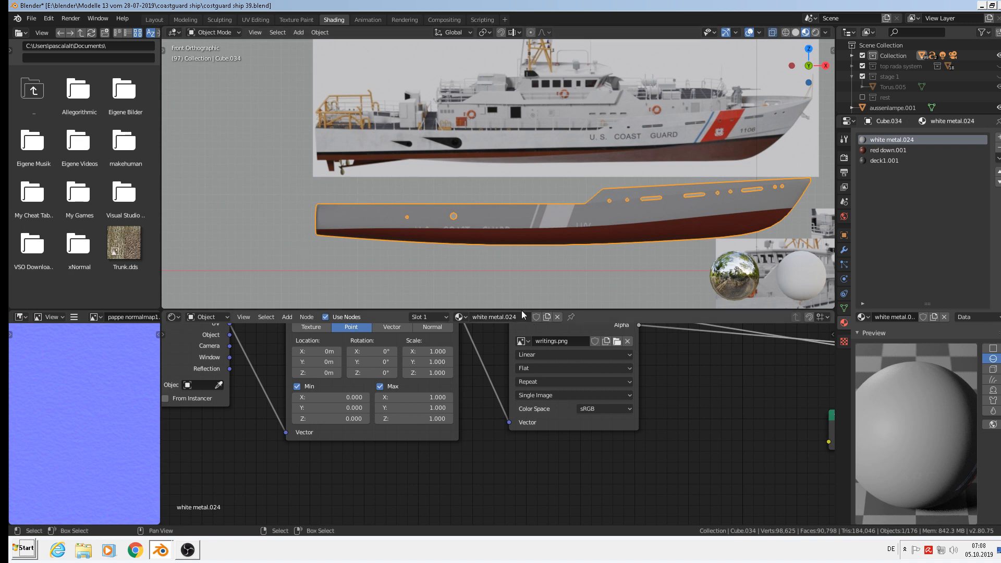
Step: Move the hull UVs by about -0.73 horizontally and -0.12 vertically over writings.png, and check the markings in Object Mode
click(255, 20)
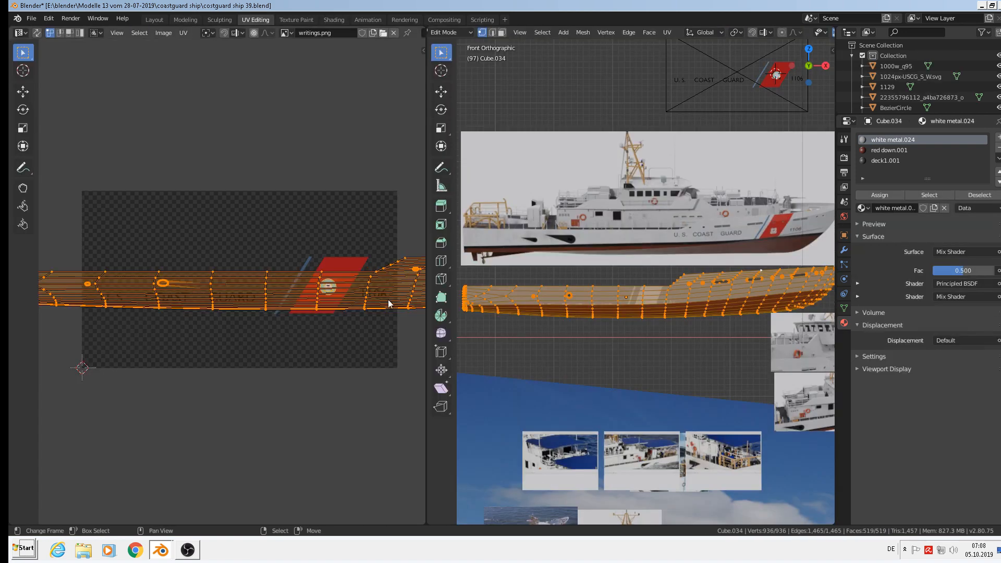
key(g)
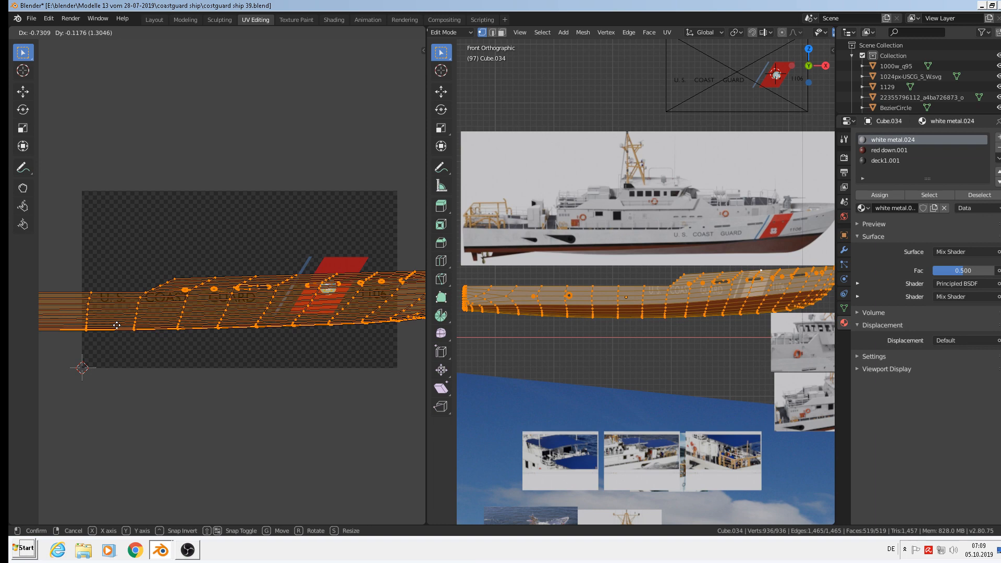
click(117, 326)
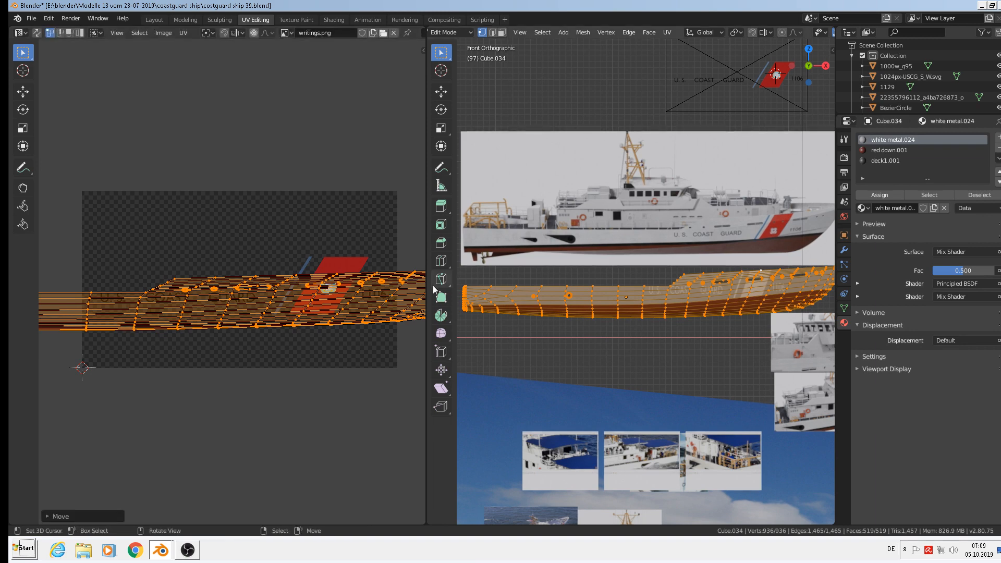
scroll(763, 297, up, 3)
scroll(763, 298, up, 2)
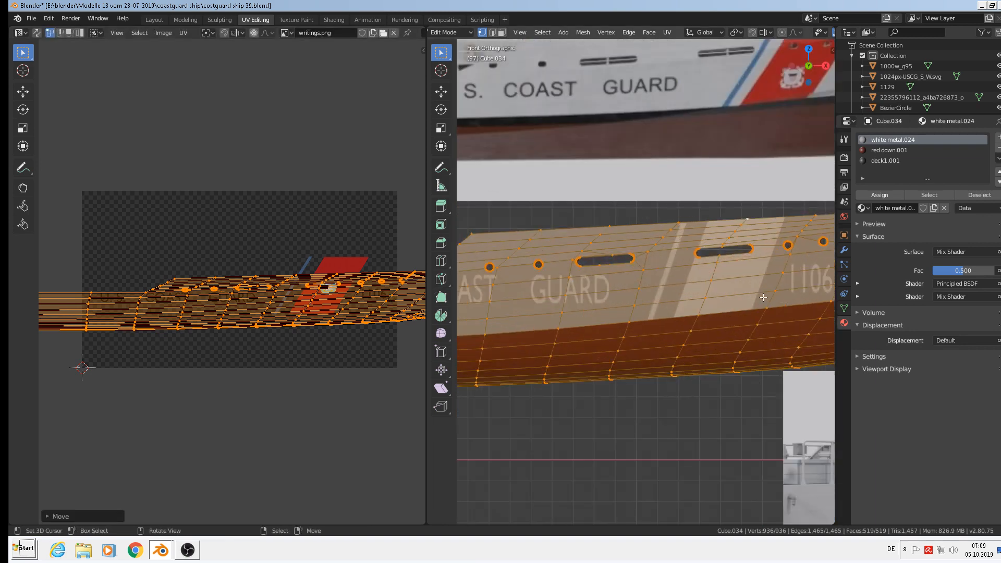
scroll(763, 297, down, 6)
key(Tab)
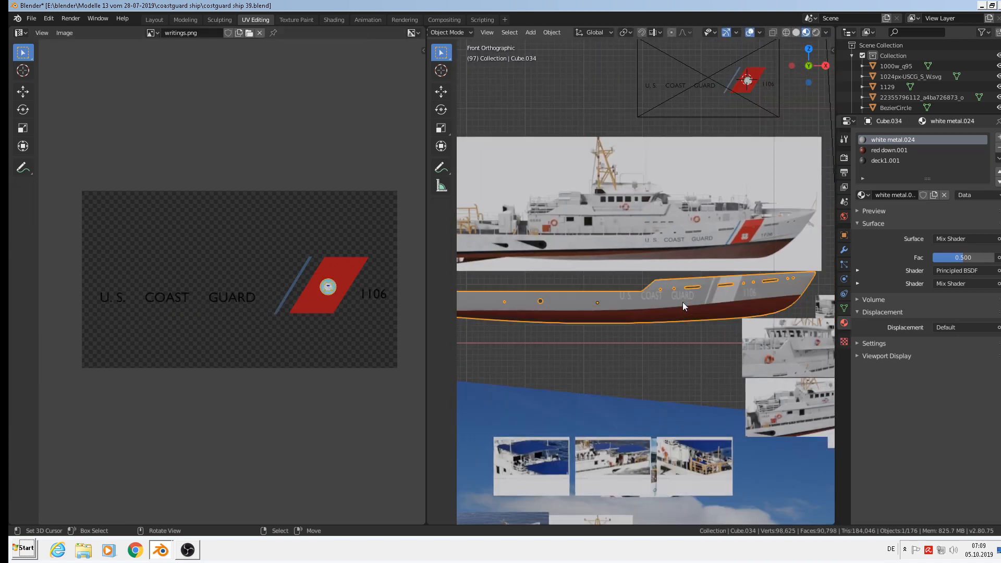
scroll(683, 307, up, 3)
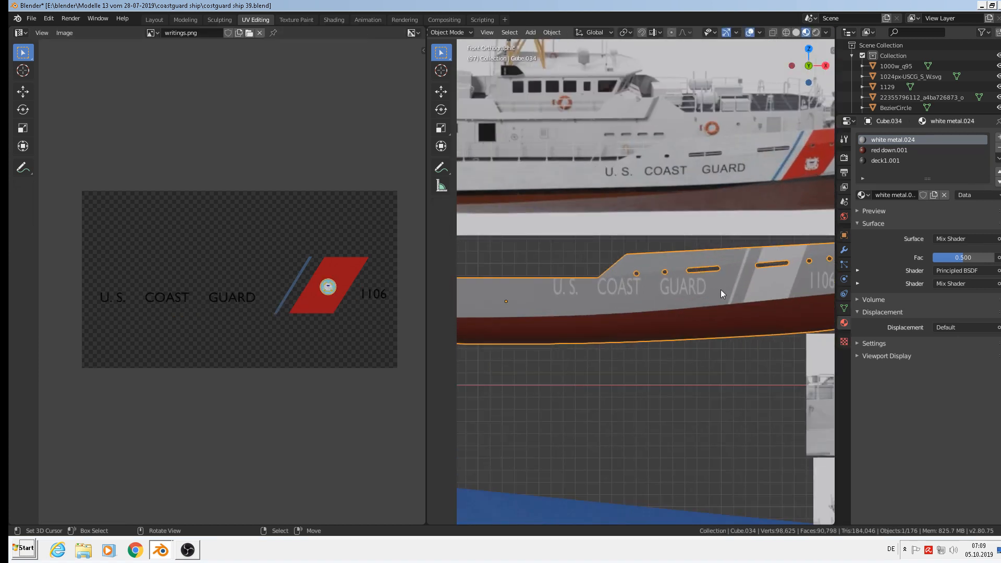
scroll(721, 290, down, 1)
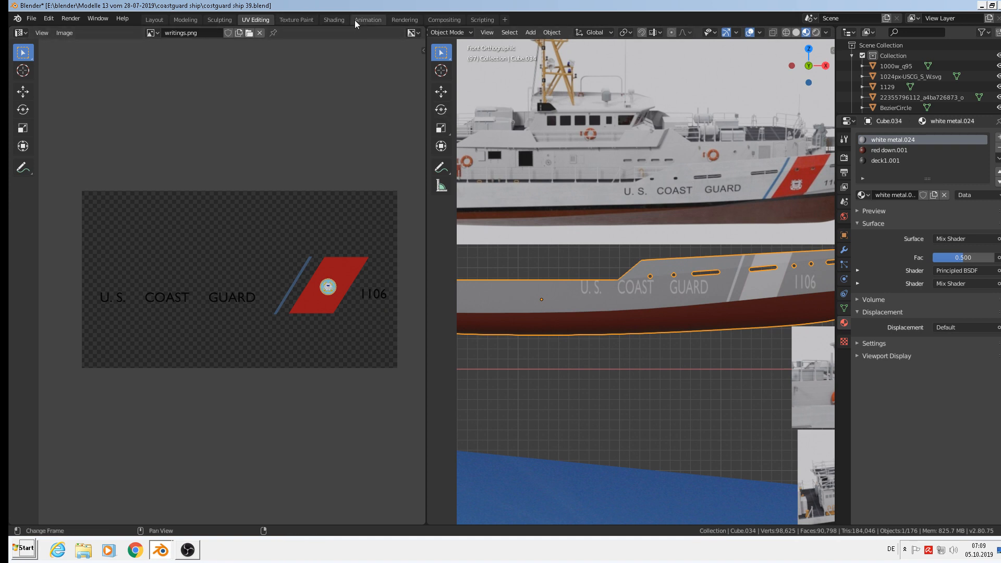
Step: In the Shading workspace, try driving the Mix Shader's Fac with the writings.png Color output instead of Alpha, and inspect the hull
click(335, 21)
scroll(574, 396, down, 2)
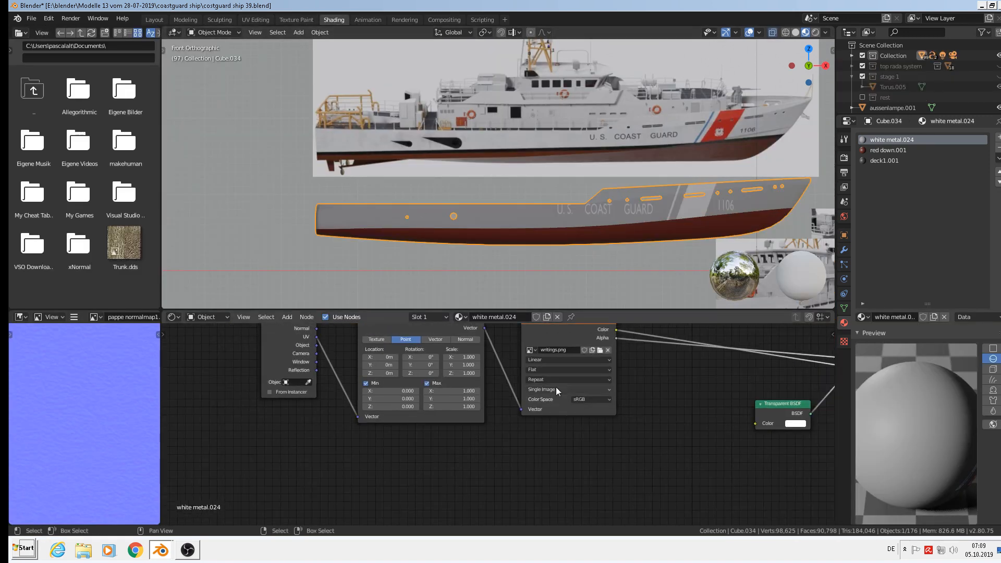
middle_drag(626, 396, 561, 473)
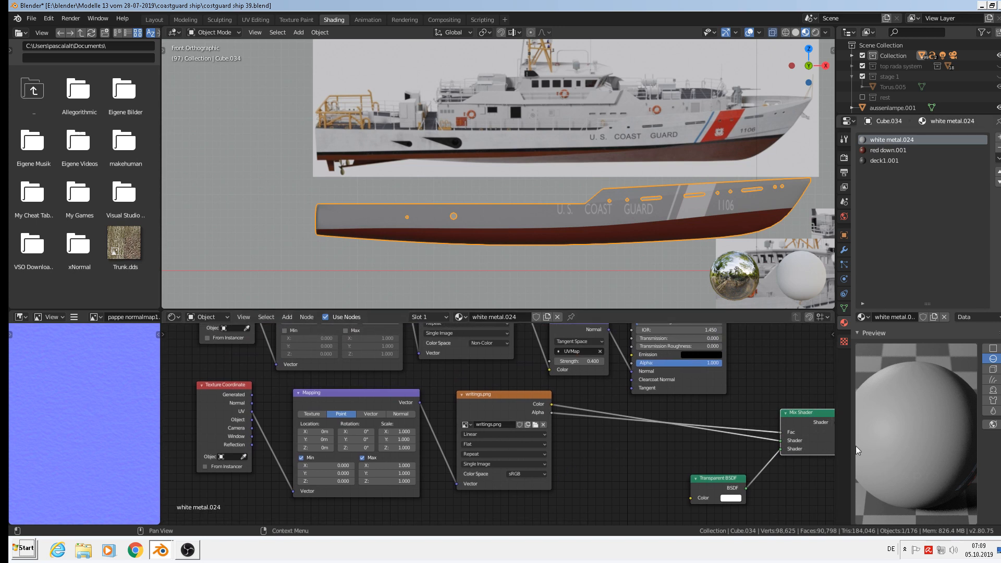
middle_drag(802, 461, 672, 461)
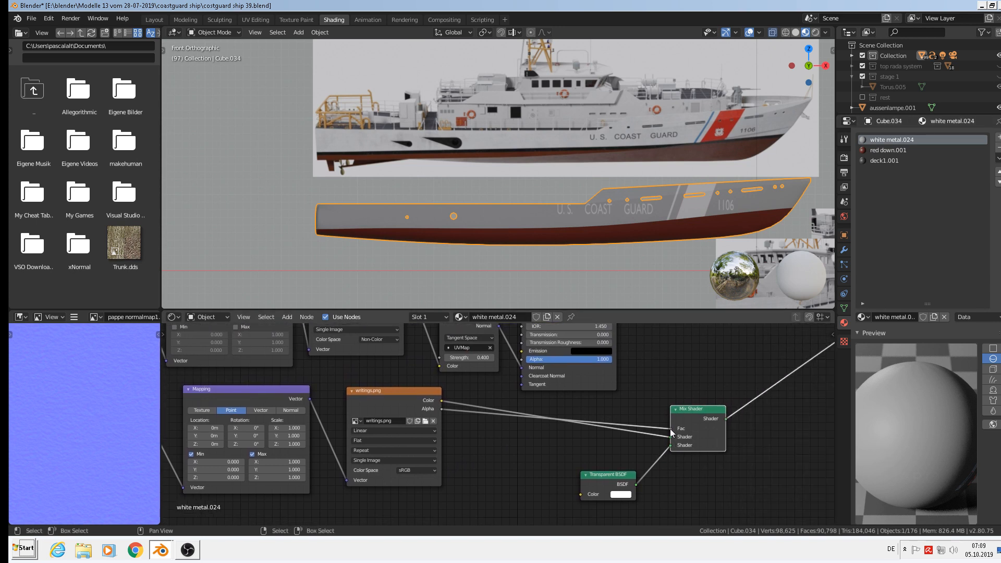
drag(671, 429, 527, 458)
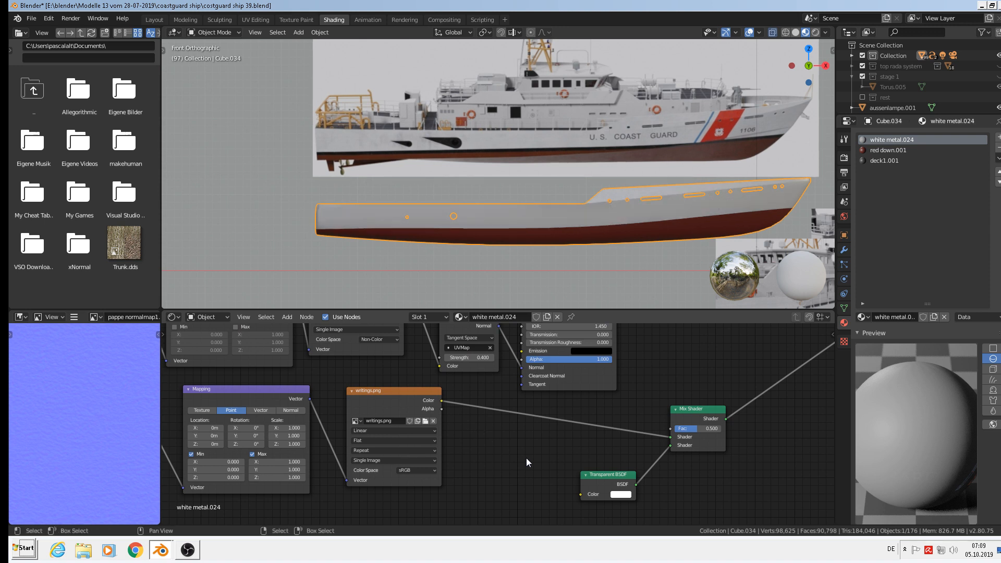
drag(671, 437, 668, 428)
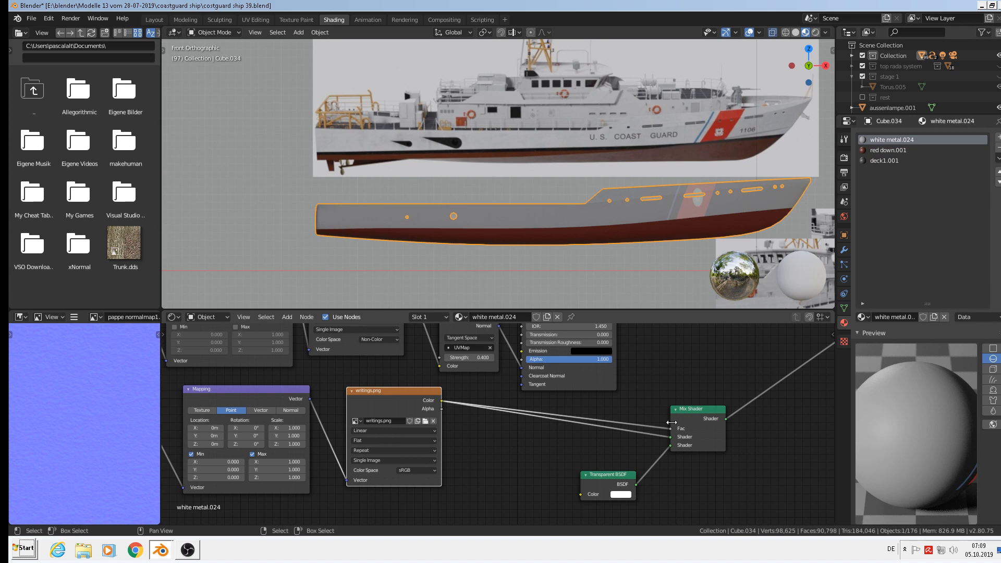
scroll(711, 214, up, 5)
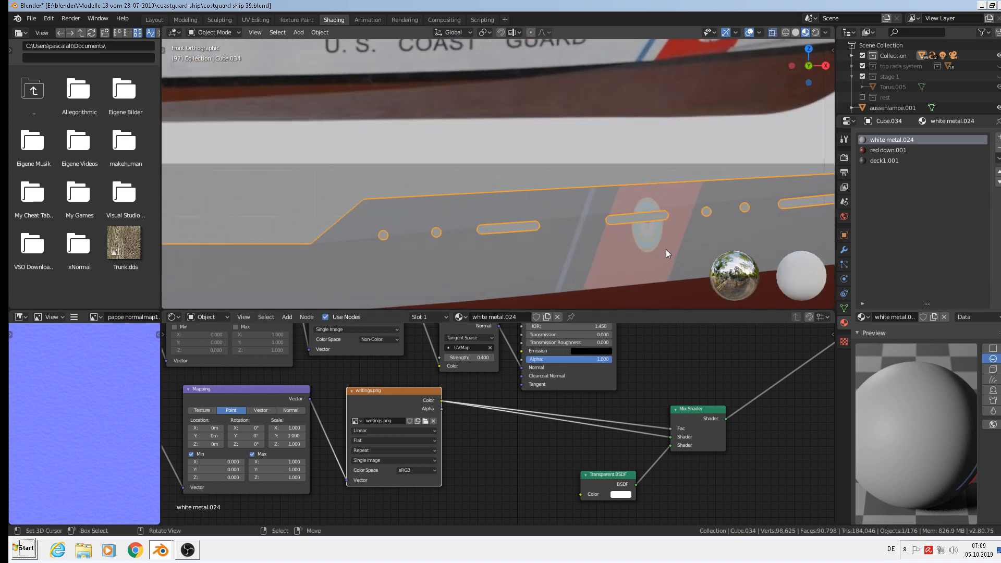
scroll(666, 249, down, 5)
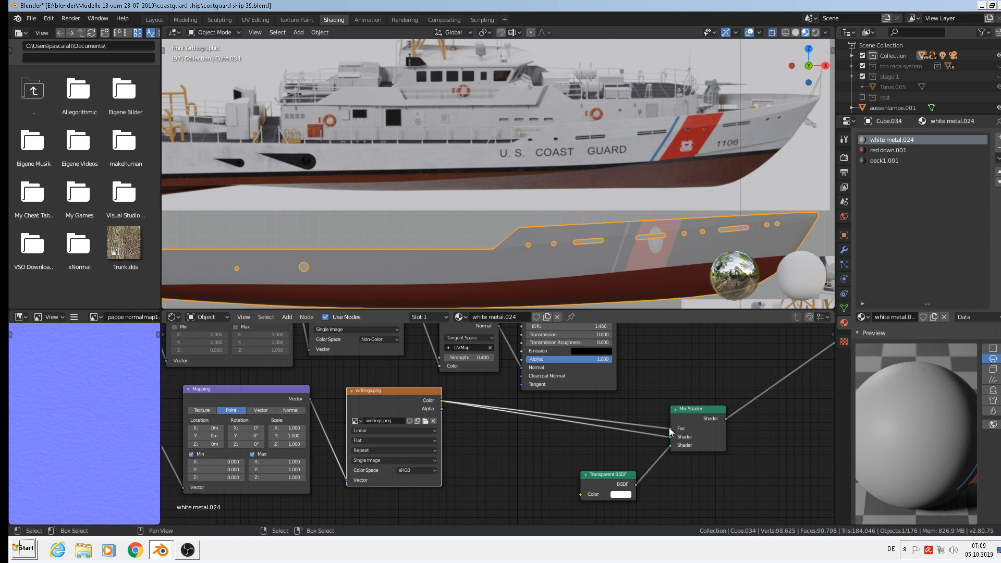
Step: Reconnect the writings.png Alpha output to the Mix Shader's Fac, and swap the Mix Shader's two shader inputs
drag(669, 428, 645, 402)
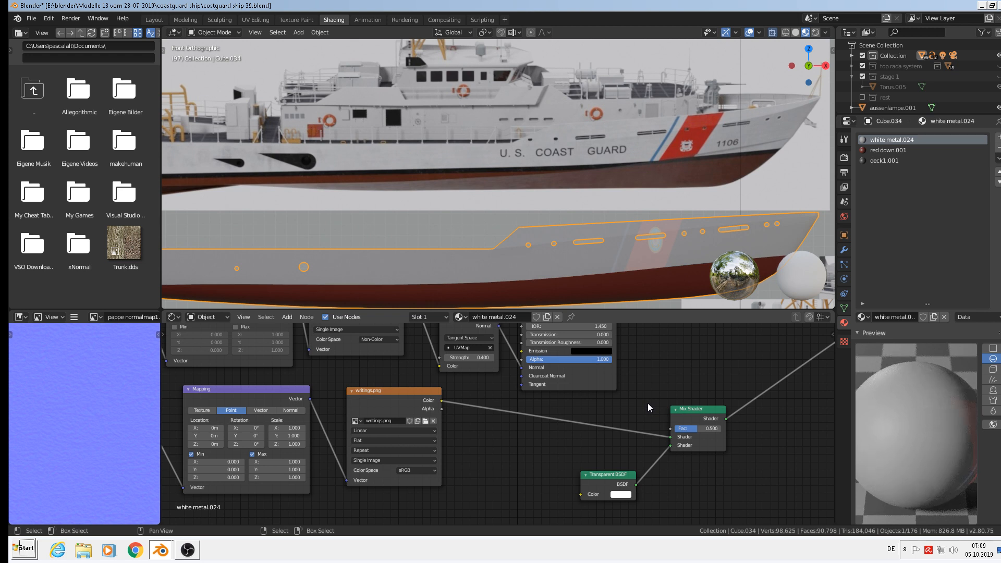
drag(443, 410, 689, 432)
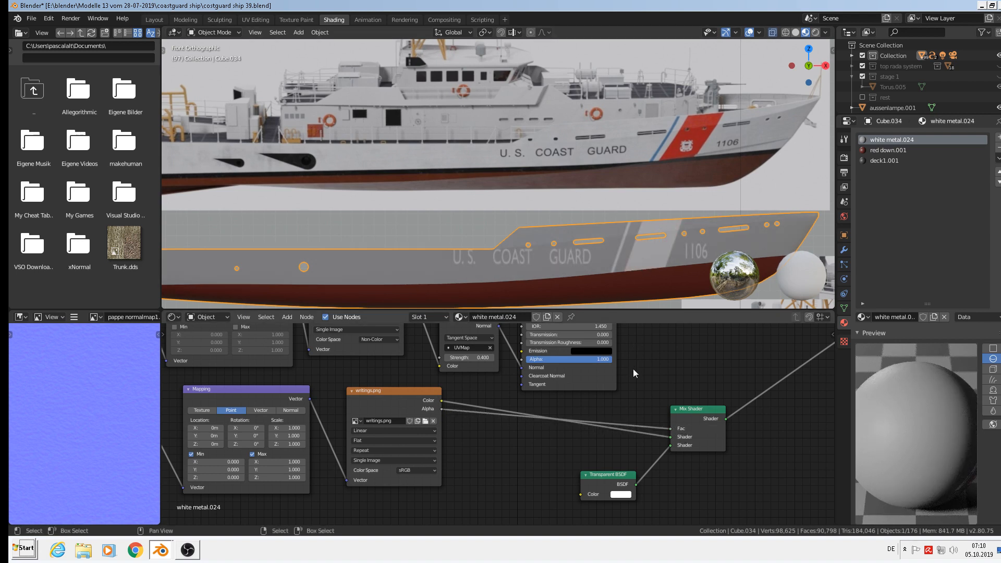
drag(672, 445, 670, 436)
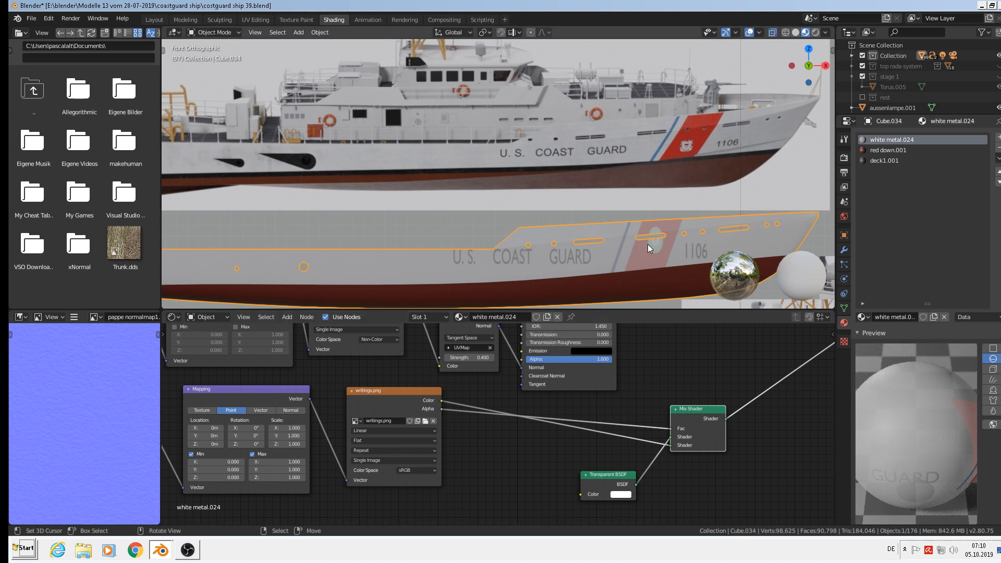
Step: Try a 0.1 m Mapping location offset for writings.png in X and in Y, resetting each to 0 m
middle_drag(608, 391, 738, 388)
scroll(359, 415, up, 1)
scroll(348, 423, up, 3)
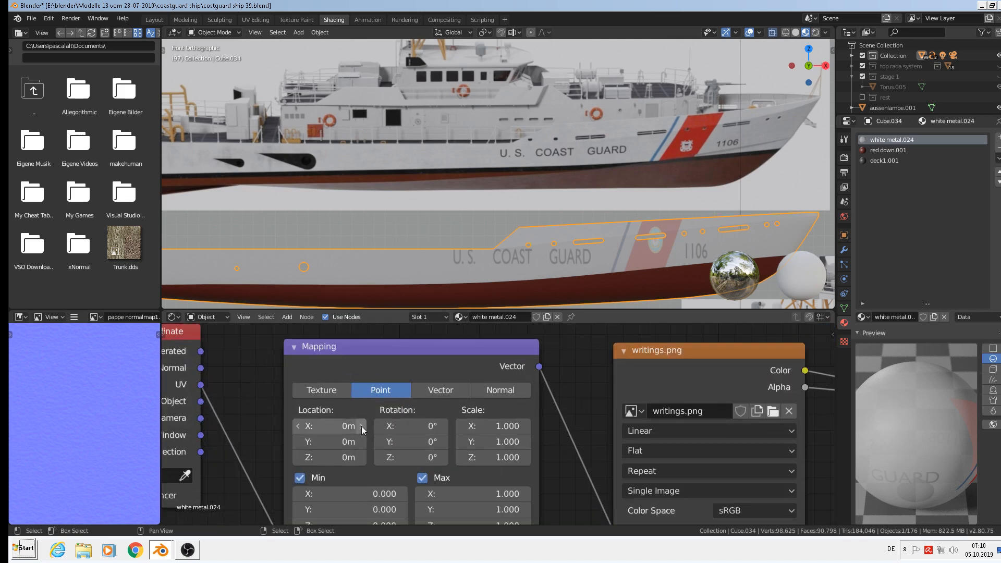
click(361, 427)
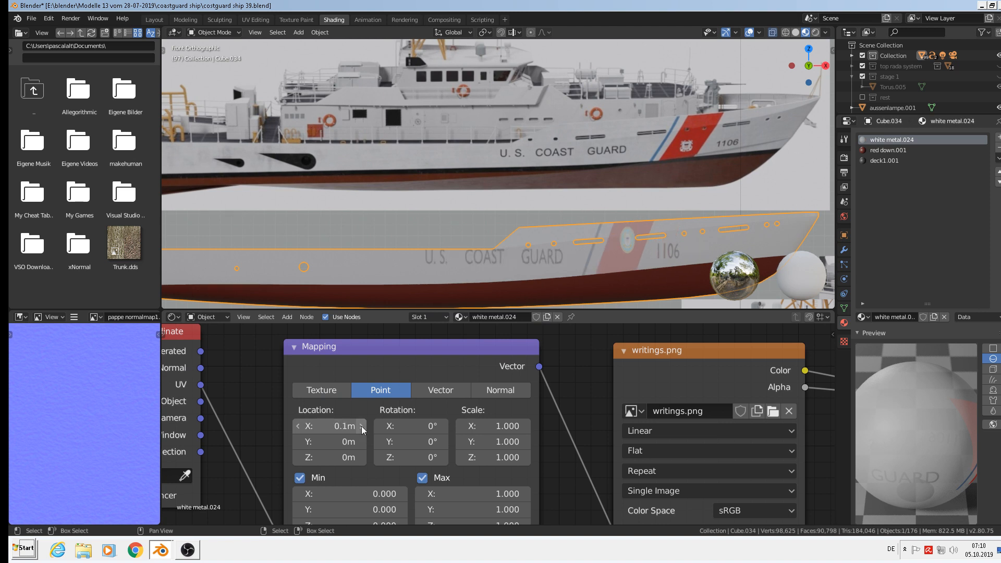
click(298, 426)
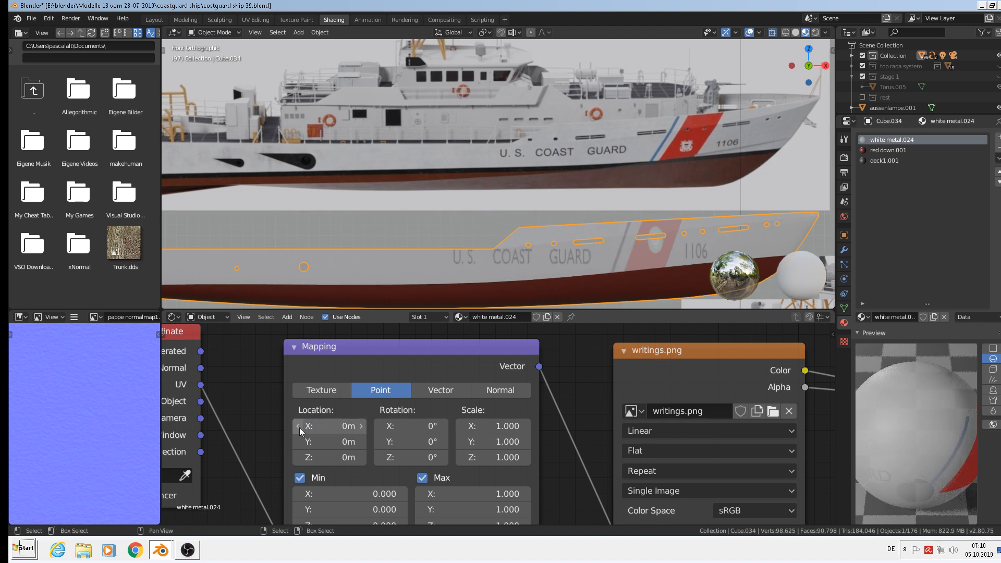
click(362, 442)
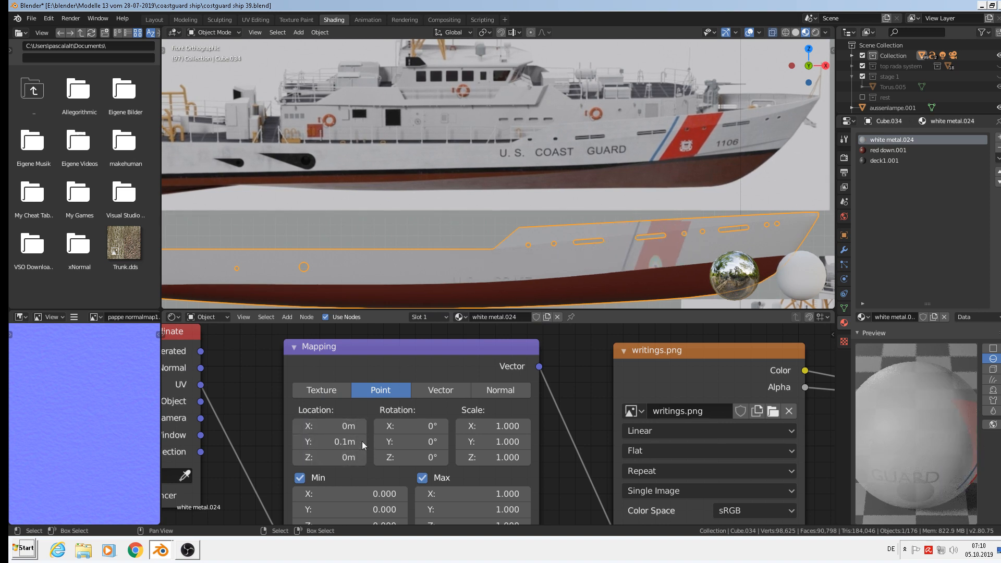
click(298, 441)
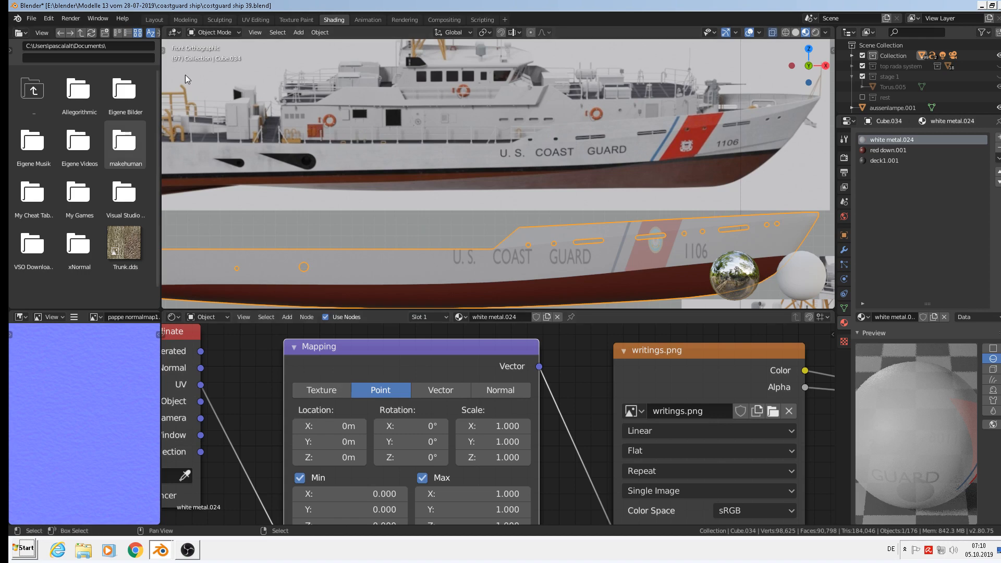
Step: In the UV Editing workspace, rotate the hull UVs slightly and move them by about -0.08 horizontally and 0.03 vertically
click(257, 19)
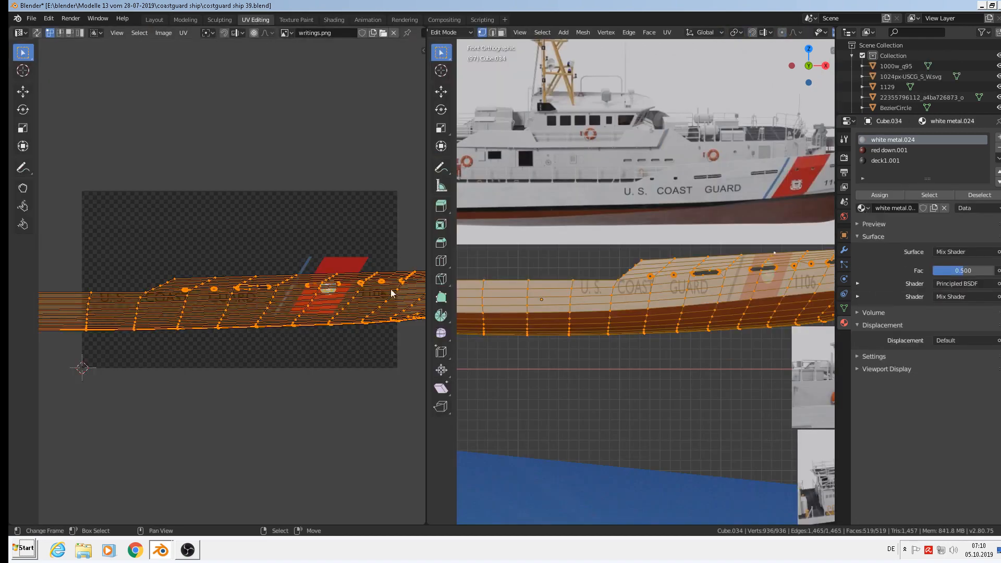
key(r)
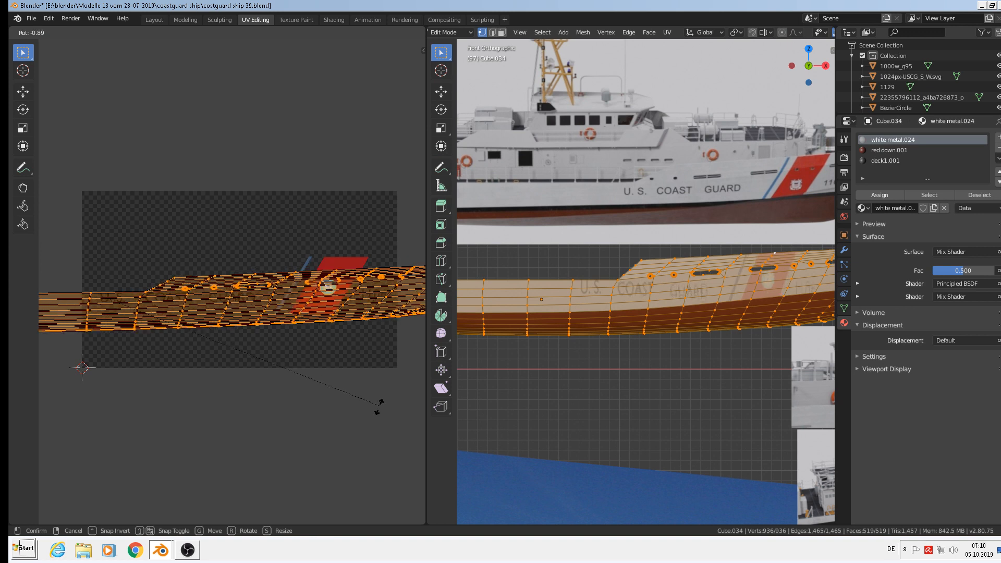
click(377, 413)
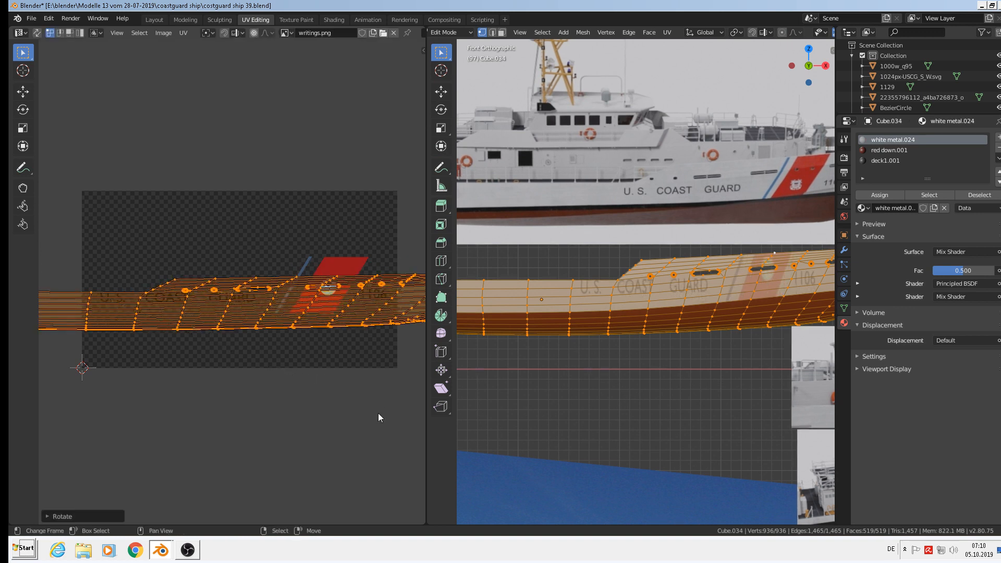
key(g)
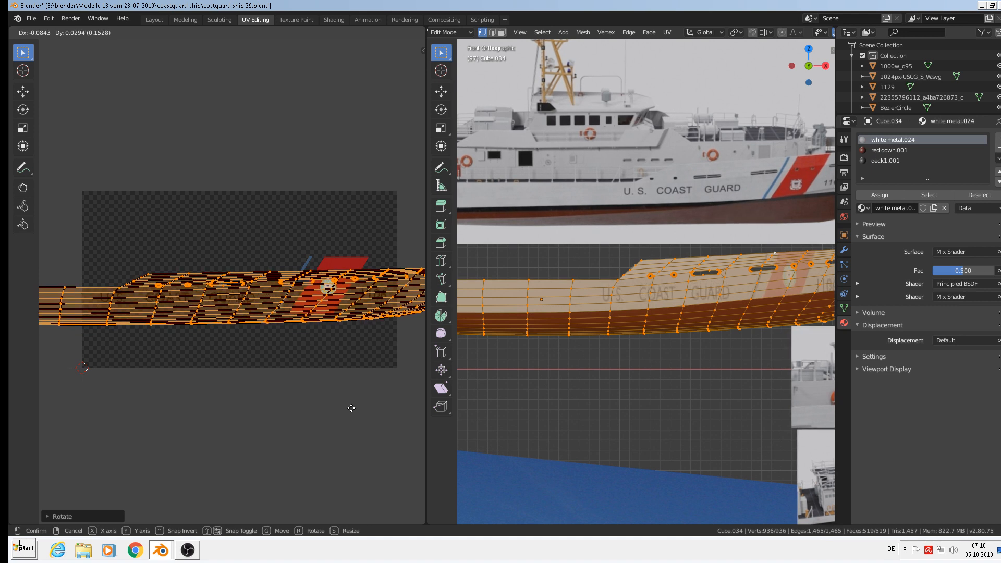
click(351, 408)
shift+middle_drag(709, 329, 588, 358)
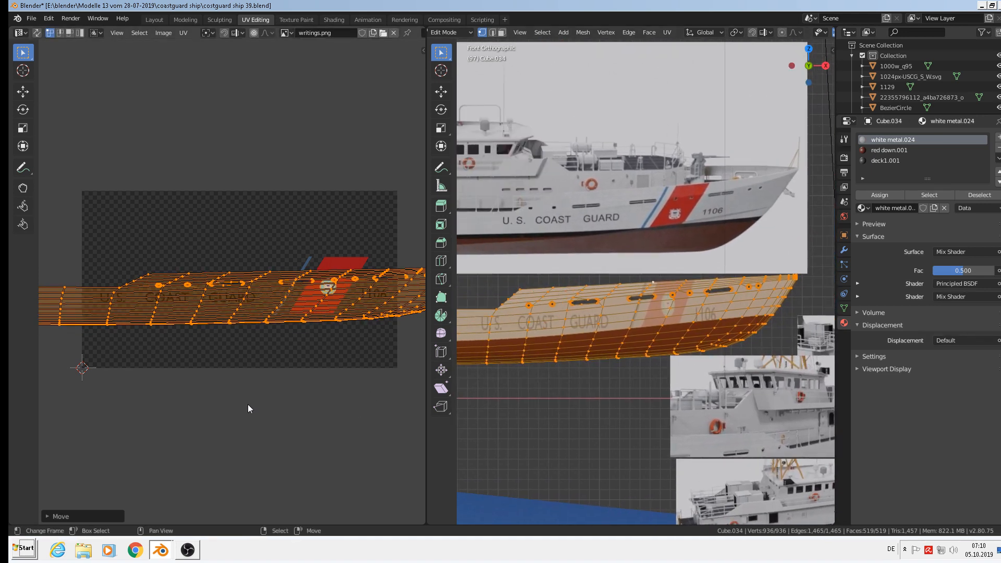
Step: Rotate the hull UVs slightly to level the markings, and compare them with the reference photo in Object Mode
key(r)
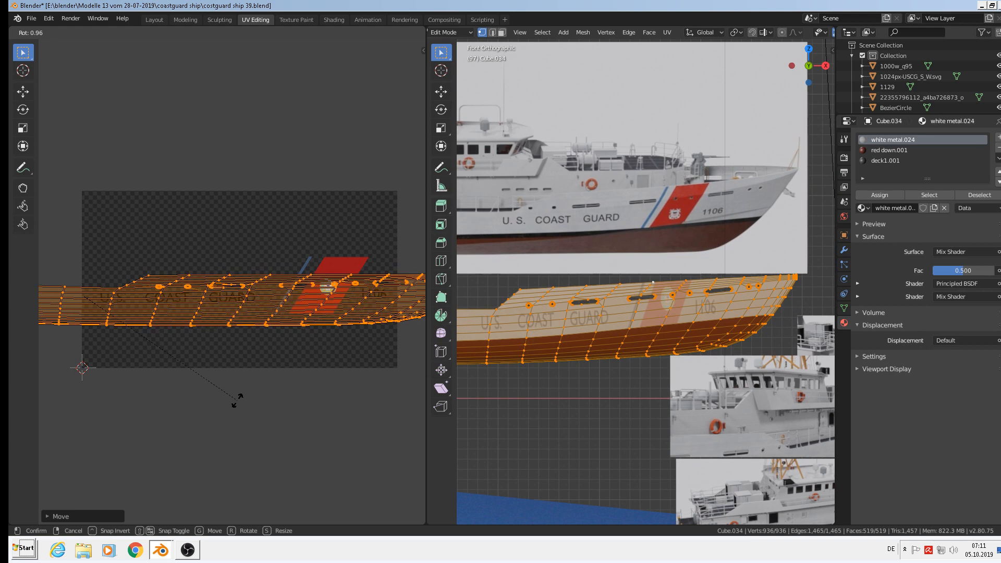
click(245, 394)
key(Tab)
scroll(677, 372, down, 1)
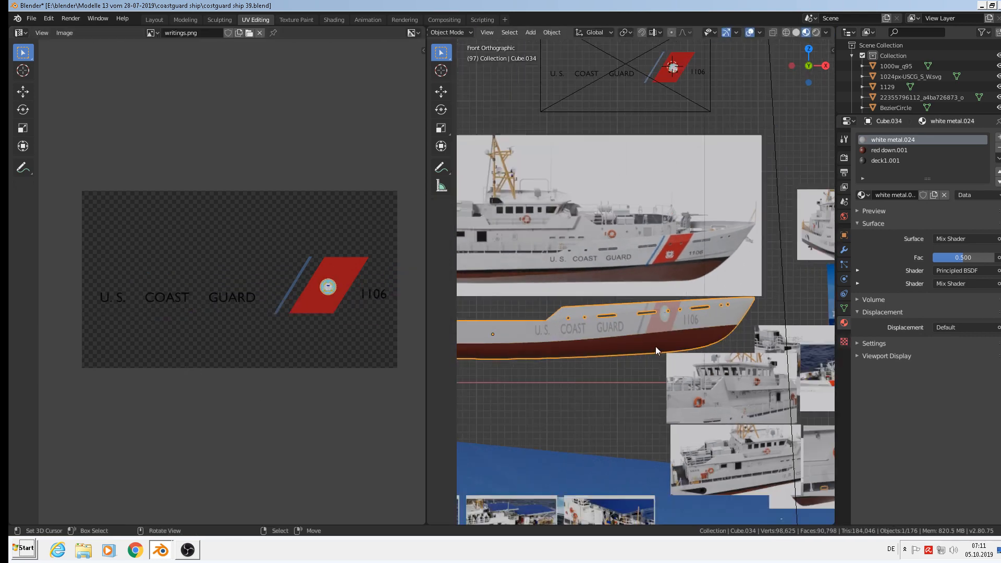
scroll(656, 346, up, 5)
scroll(647, 330, down, 6)
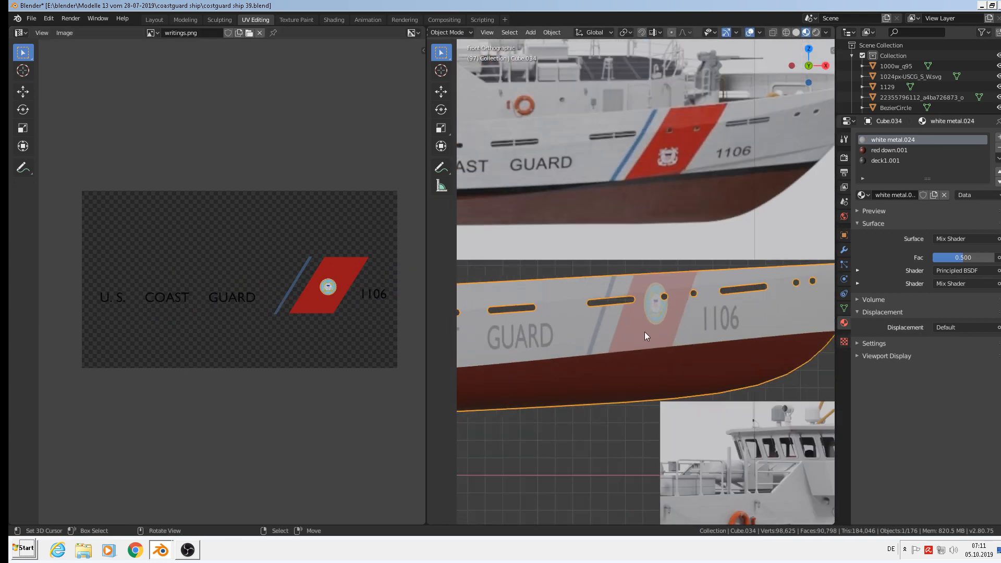
scroll(697, 318, up, 3)
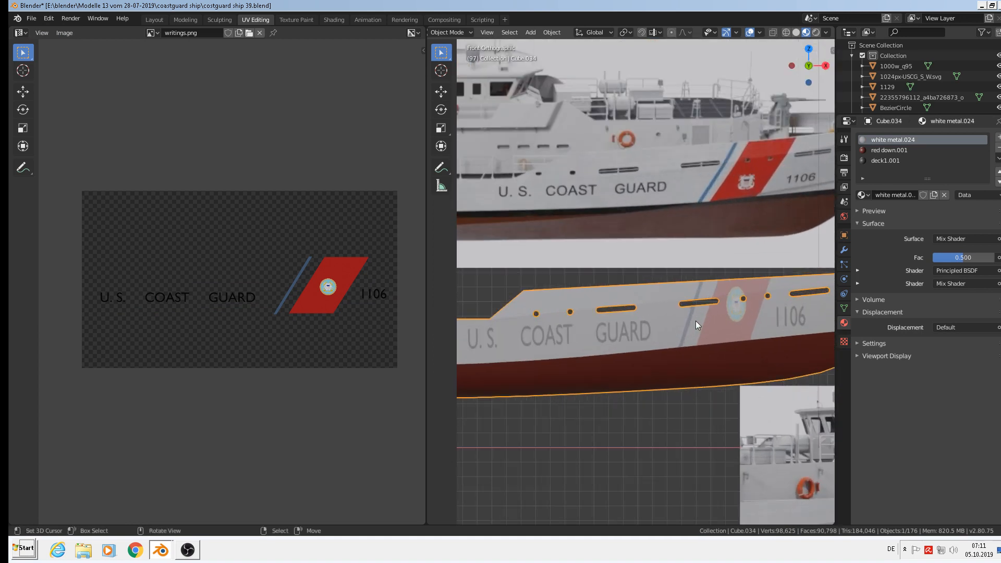
scroll(704, 326, down, 3)
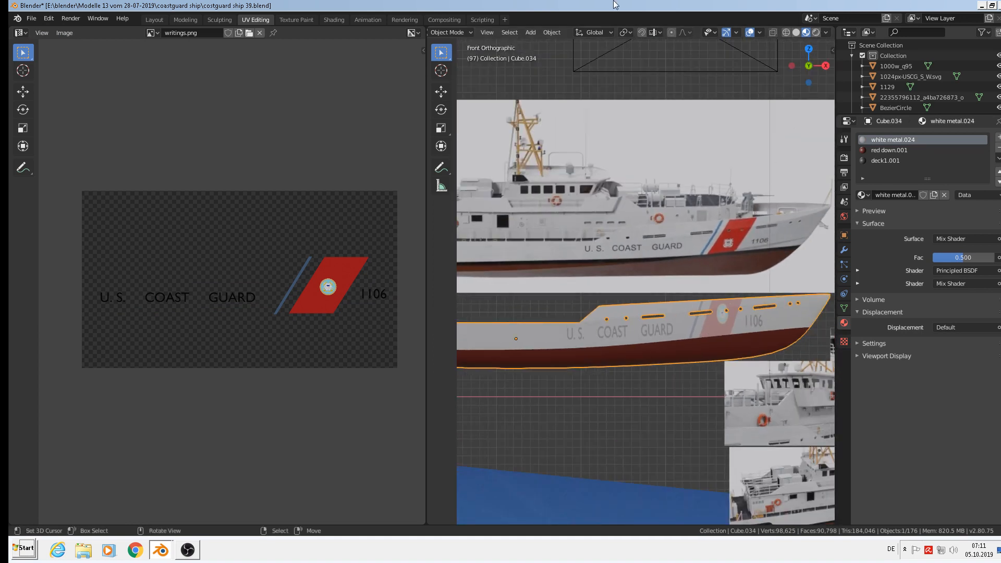
Step: Save the project as a new version named costguard ship 40.blend in the coastguard ship folder
click(31, 19)
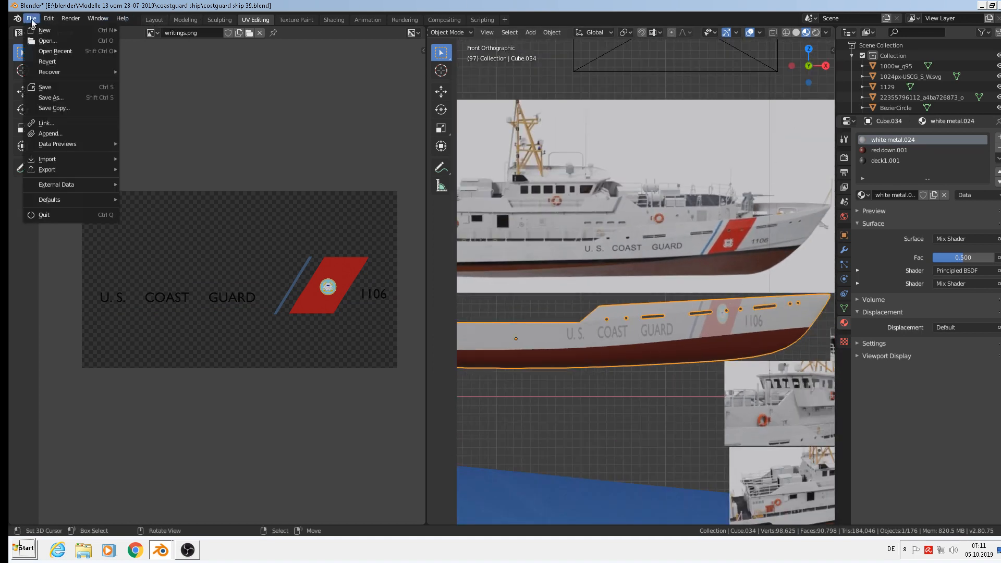
click(49, 98)
click(193, 56)
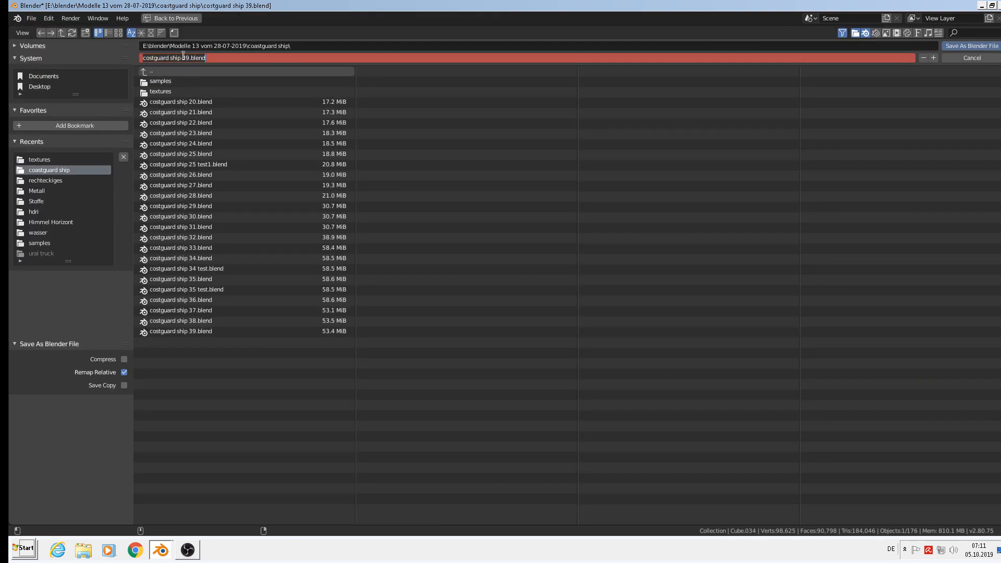
click(185, 58)
key(BackSpace)
key(Delete)
text(40)
click(954, 47)
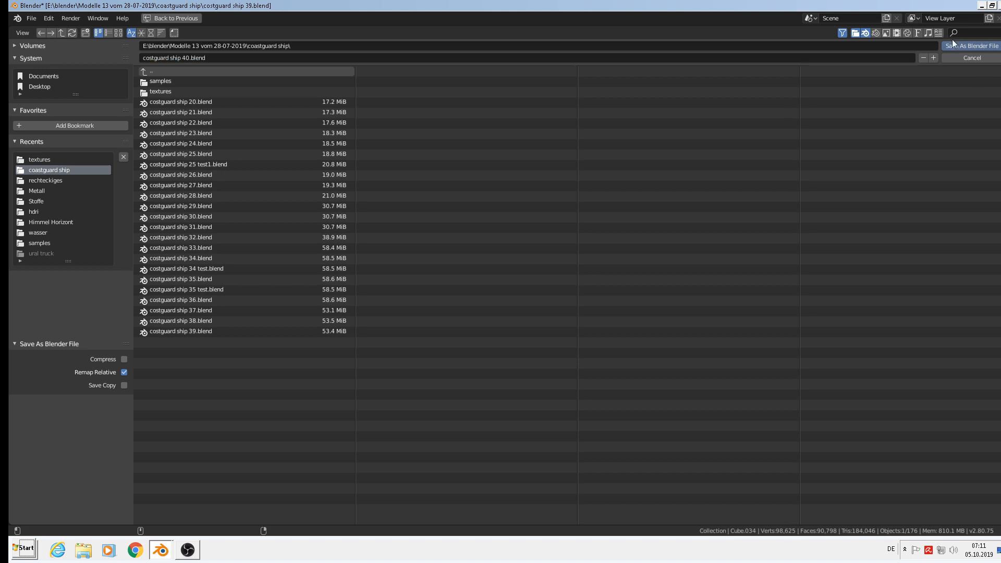
Step: Preview the hull markings in Rendered shading, inspect the emblem up close, and return to LookDev shading
scroll(775, 211, up, 1)
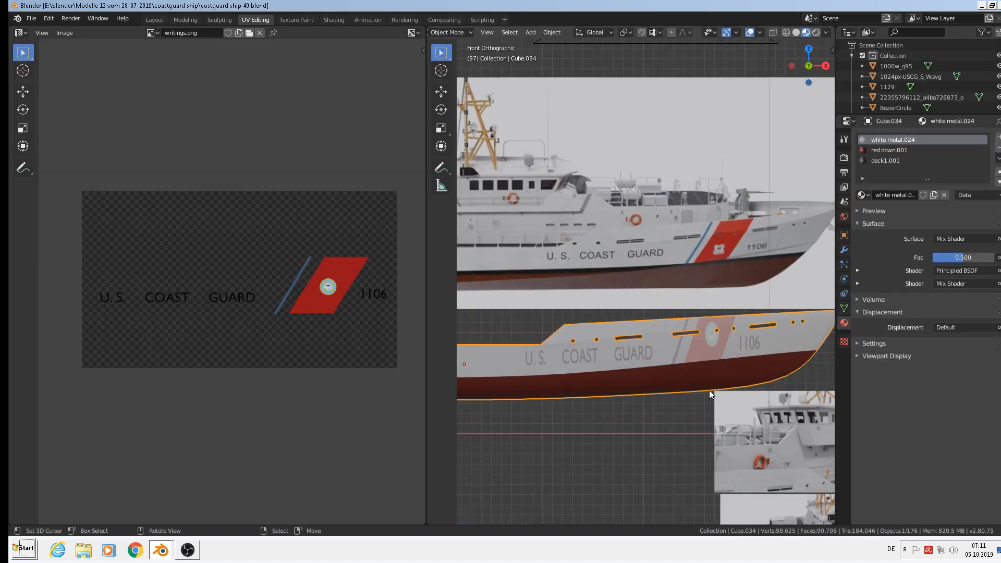
click(817, 34)
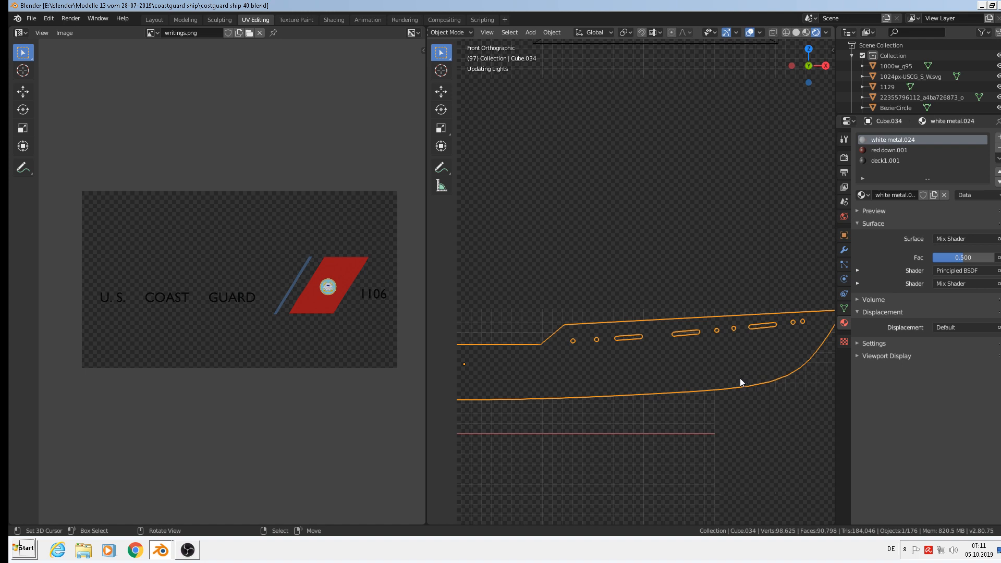
scroll(715, 346, up, 4)
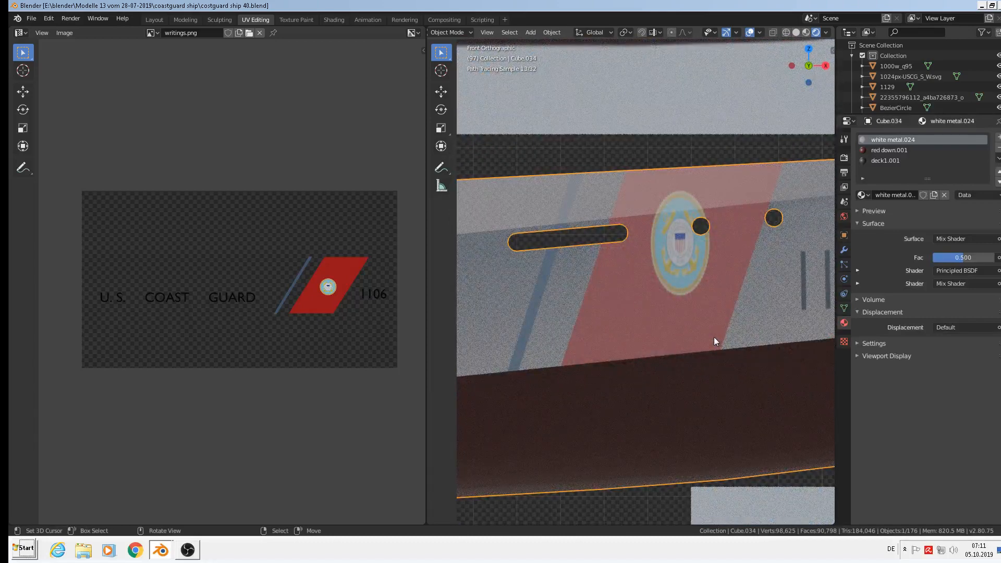
scroll(714, 284, down, 5)
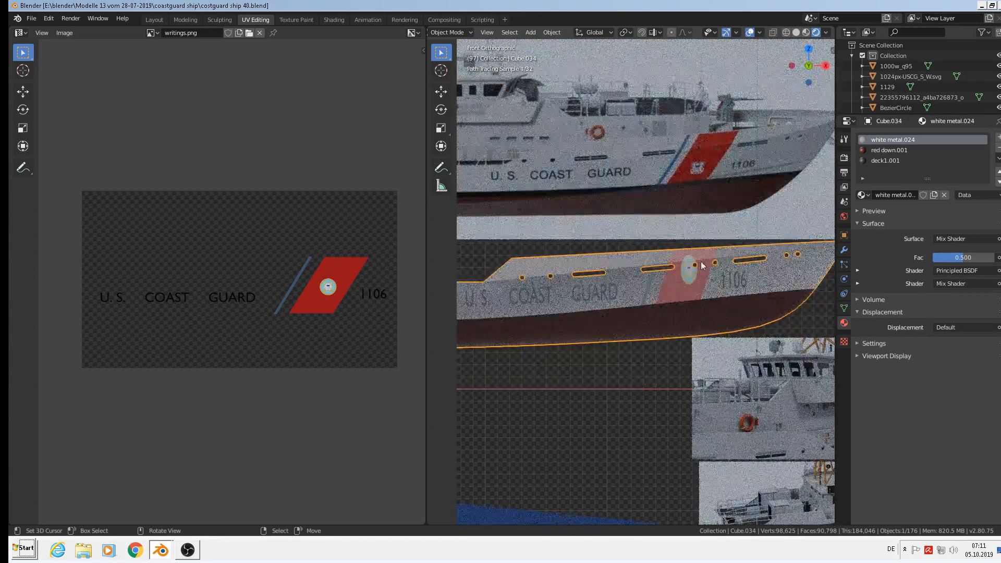
click(806, 33)
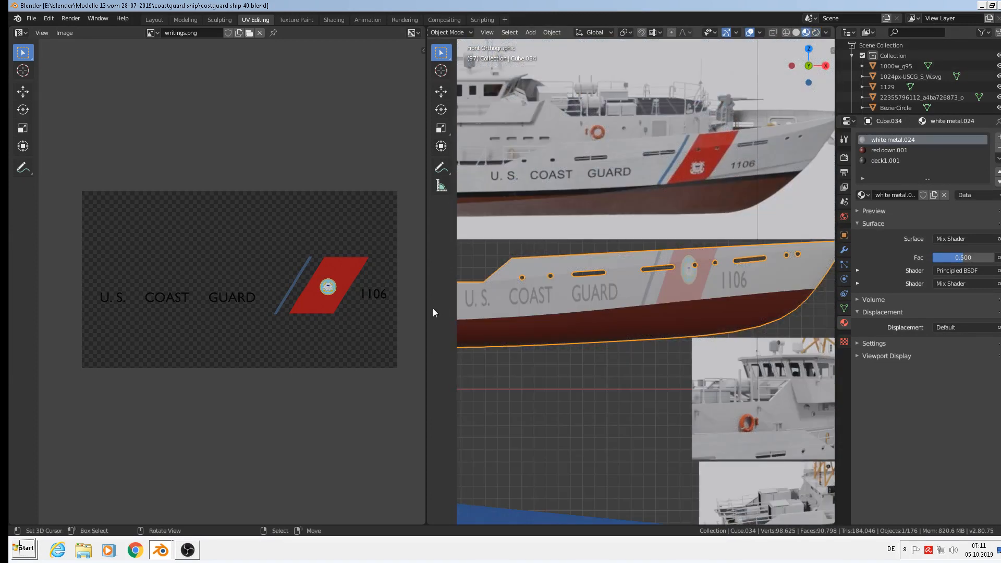
Step: Enter Edit Mode on the hull and move its UVs by about 0.015 horizontally and 0.03 vertically
key(Tab)
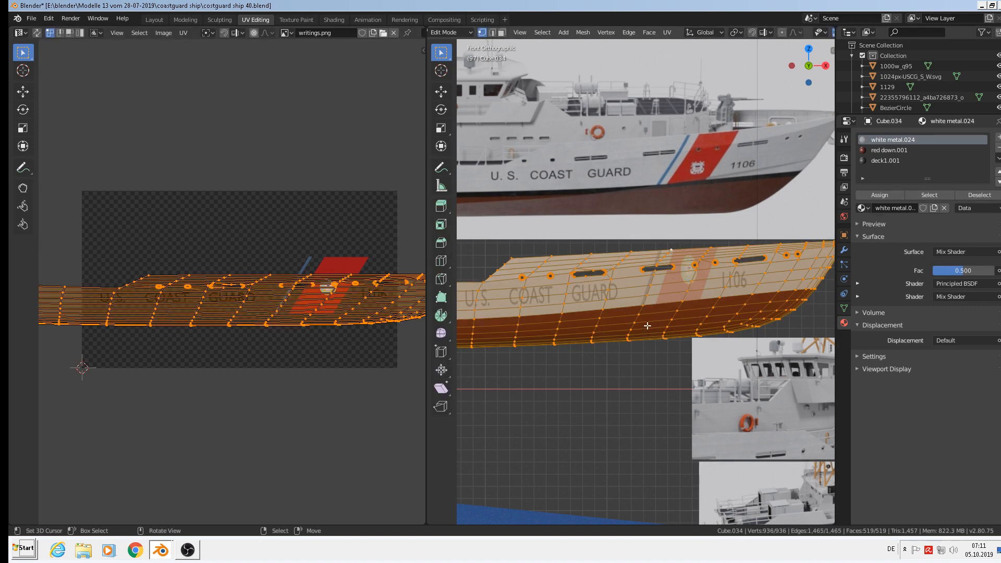
key(g)
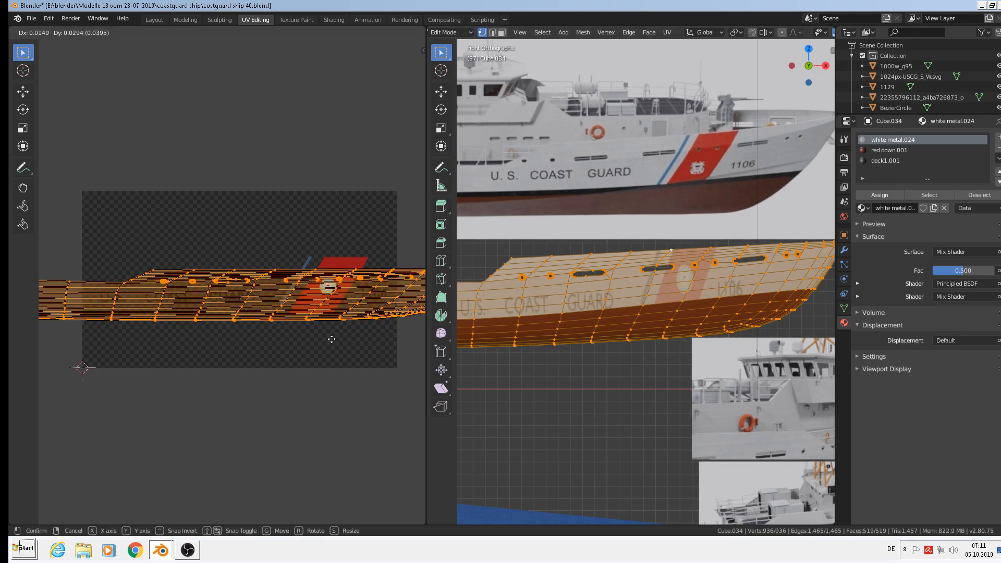
click(333, 338)
scroll(364, 365, down, 2)
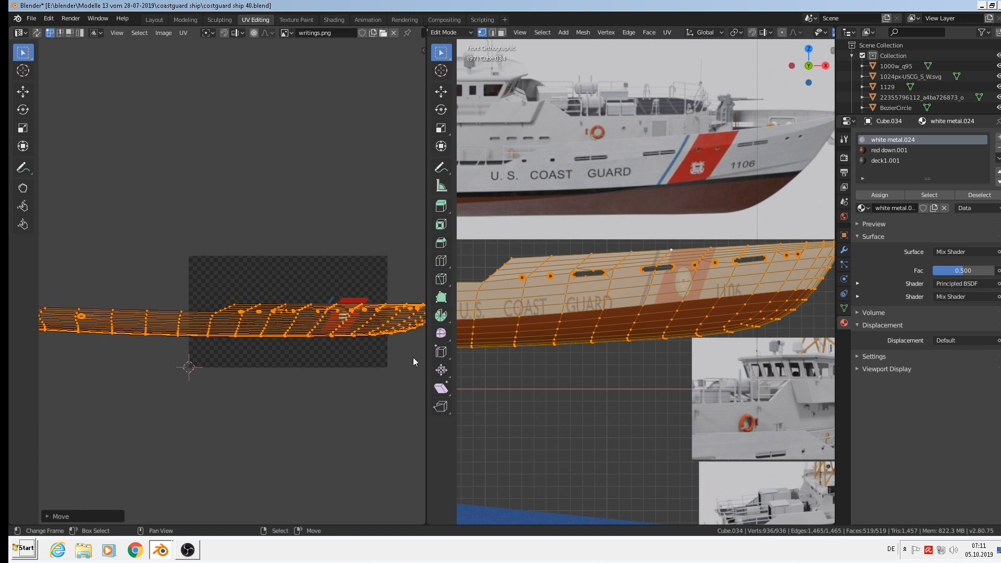
Step: Scale the hull UVs up slightly and move them by about -0.13 horizontally and -0.03 vertically
shift+middle_drag(682, 315, 770, 307)
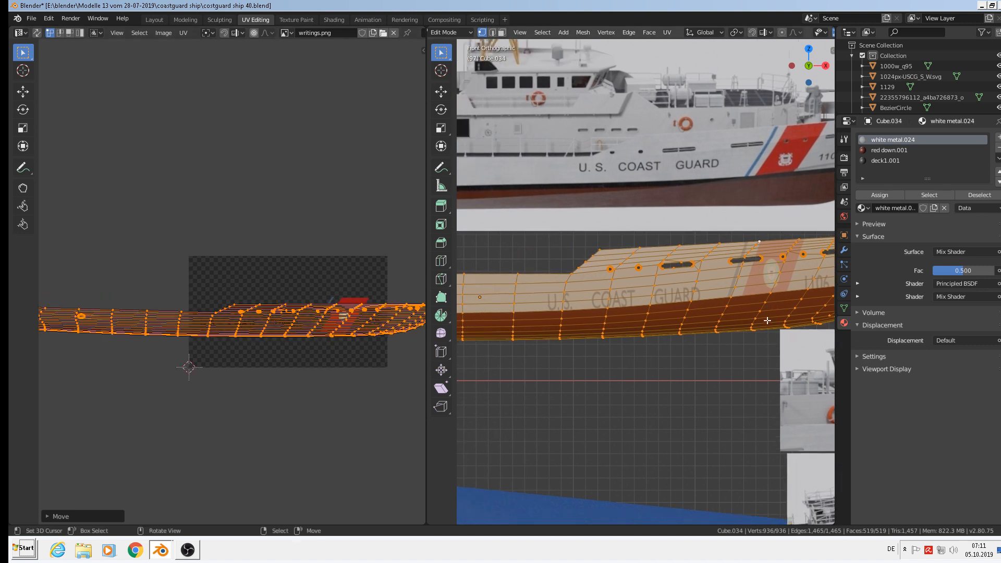
key(s)
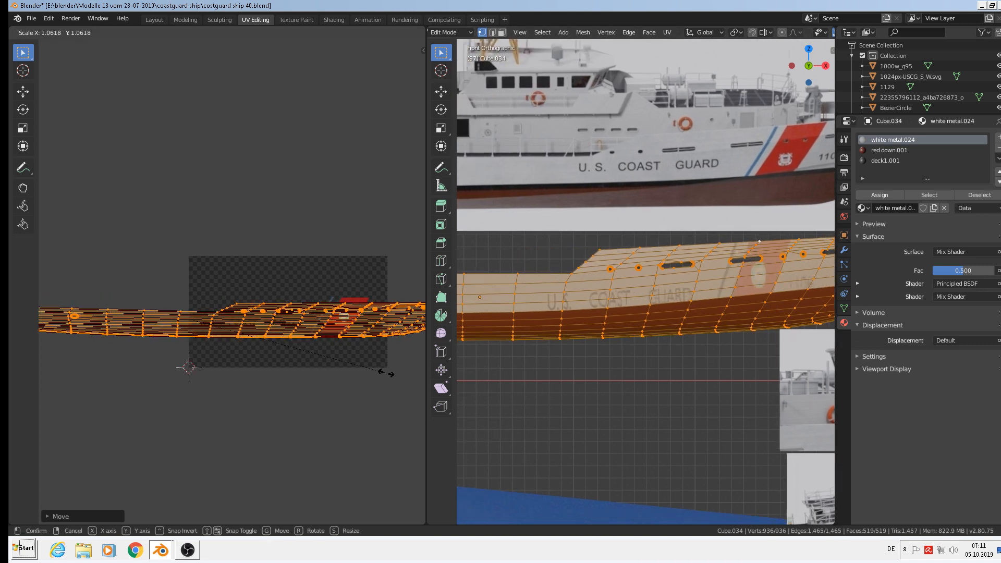
click(405, 383)
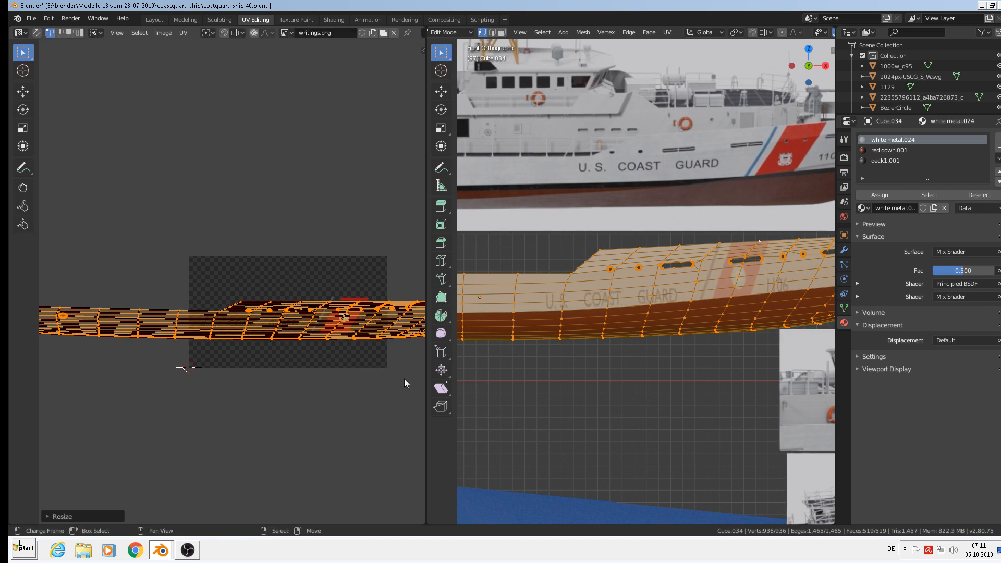
key(g)
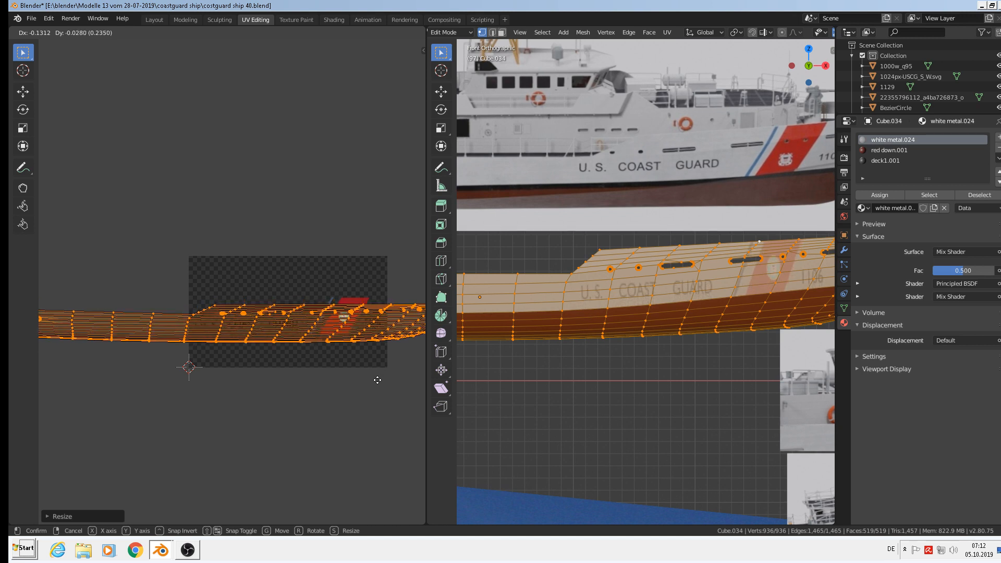
click(379, 381)
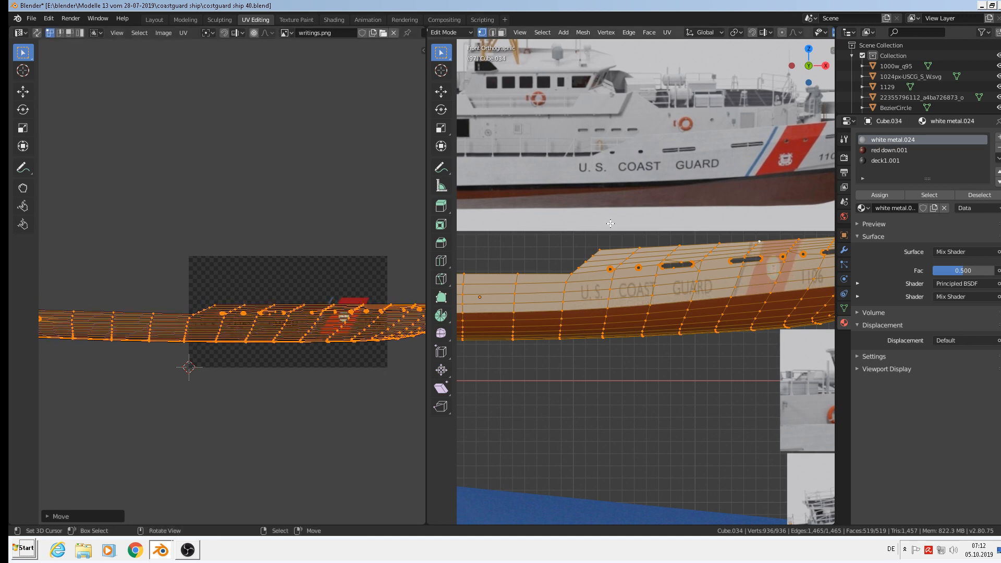
Step: Switch to the Shading workspace and save the current file
scroll(532, 241, down, 1)
shift+middle_drag(548, 238, 409, 231)
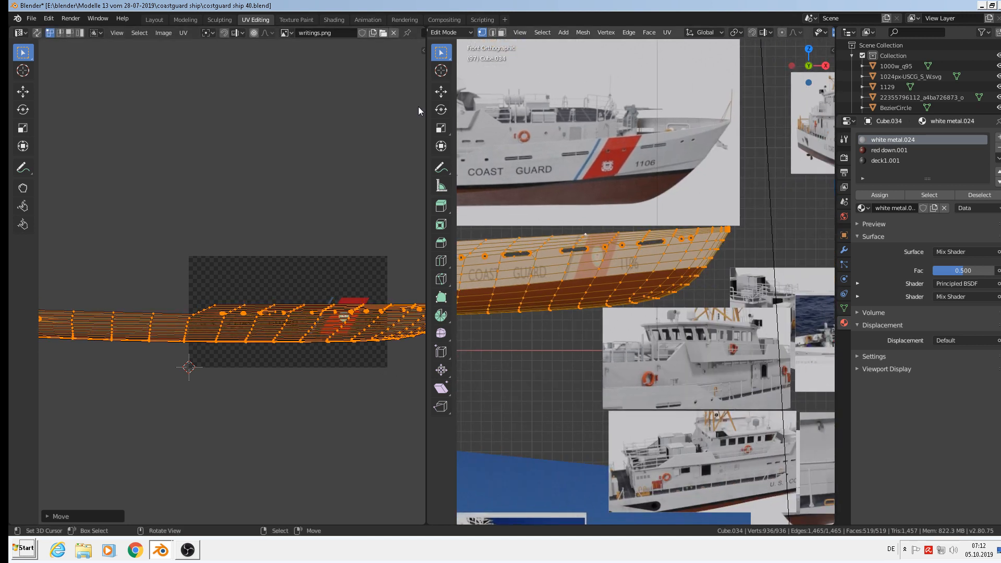
click(334, 19)
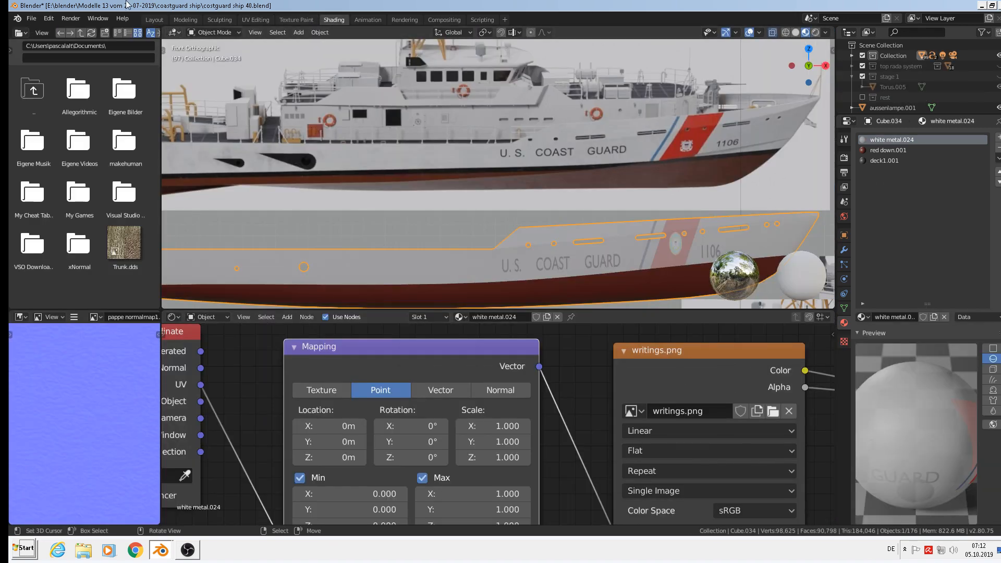
click(31, 19)
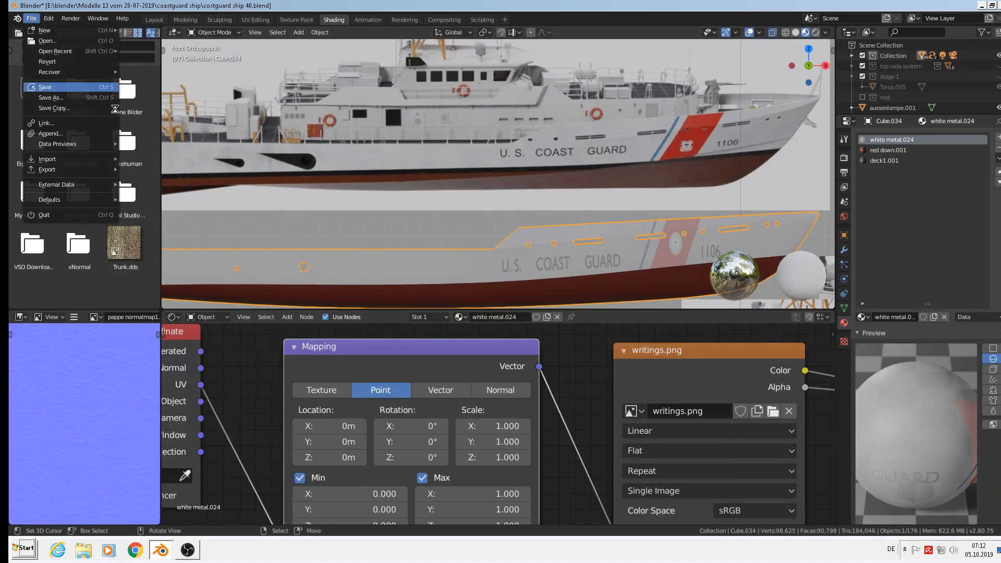
Step: Try the writings.png Mix Shader directly on the Material Output's Surface, and restore the connections through the final Mix Shader
middle_drag(779, 416, 328, 460)
scroll(600, 426, down, 1)
middle_drag(702, 460, 440, 452)
scroll(520, 441, down, 1)
scroll(636, 401, down, 1)
middle_drag(636, 404, 760, 361)
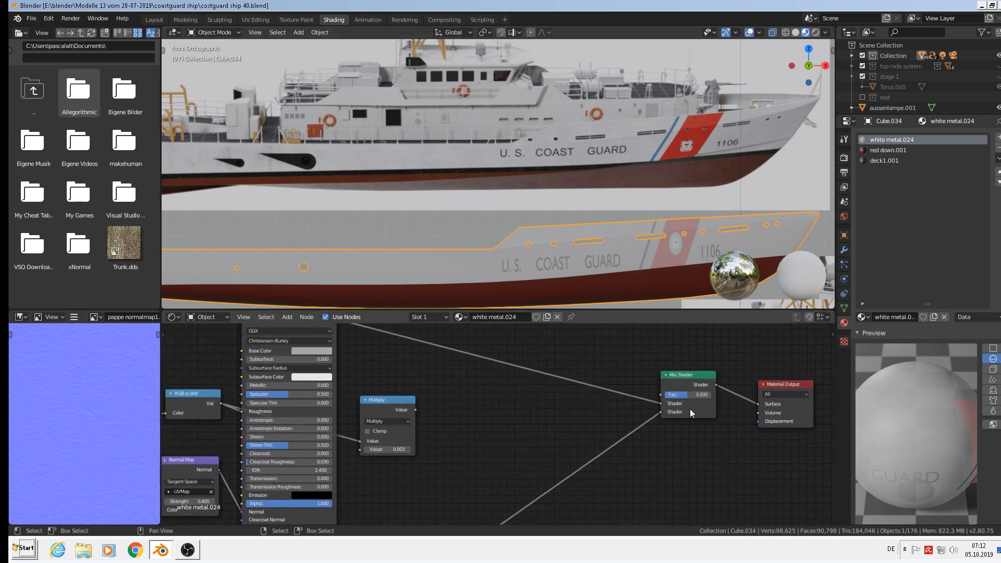
drag(663, 410, 761, 405)
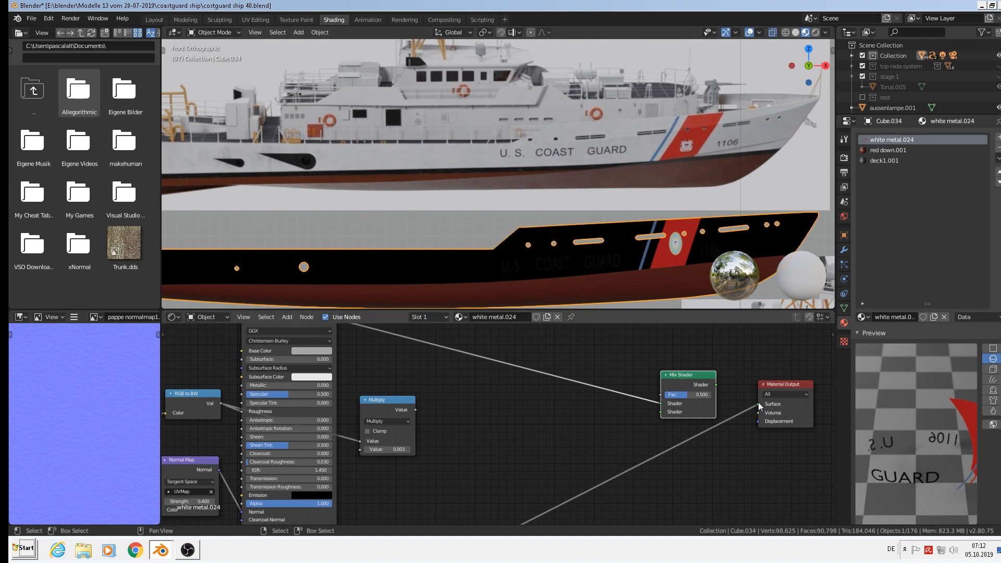
scroll(573, 360, down, 1)
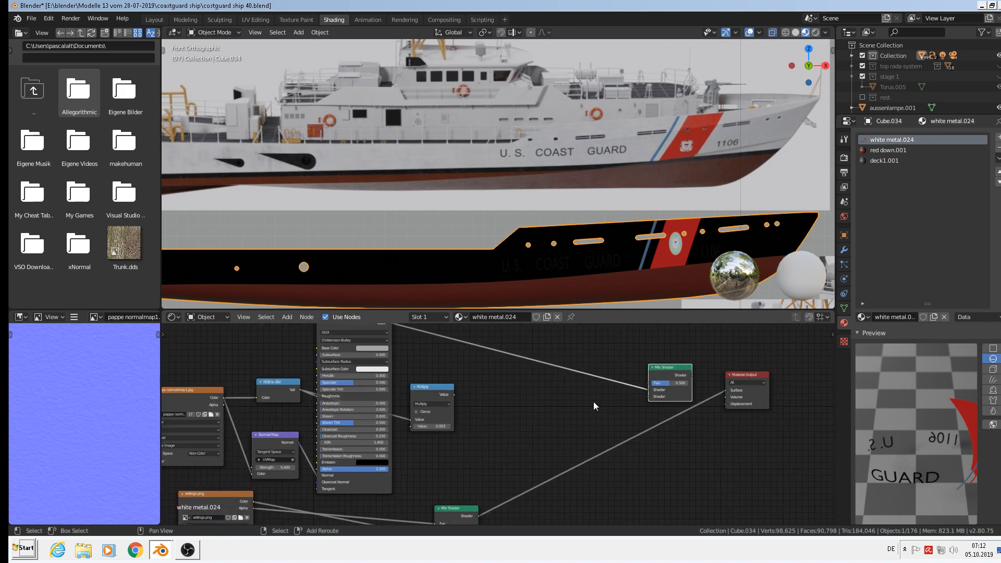
mouse_move(724, 392)
mouse_down()
mouse_move(651, 397)
mouse_move(737, 383)
mouse_move(731, 389)
mouse_up()
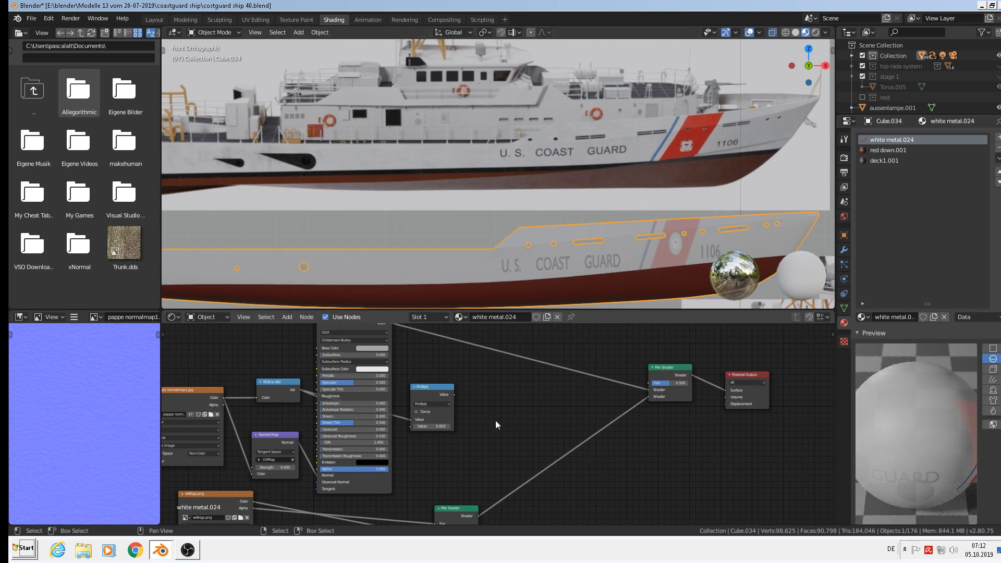
Step: Remove the Multiply node and move the Principled BSDF node into the free space closer to the final Mix Shader
middle_drag(541, 439, 609, 468)
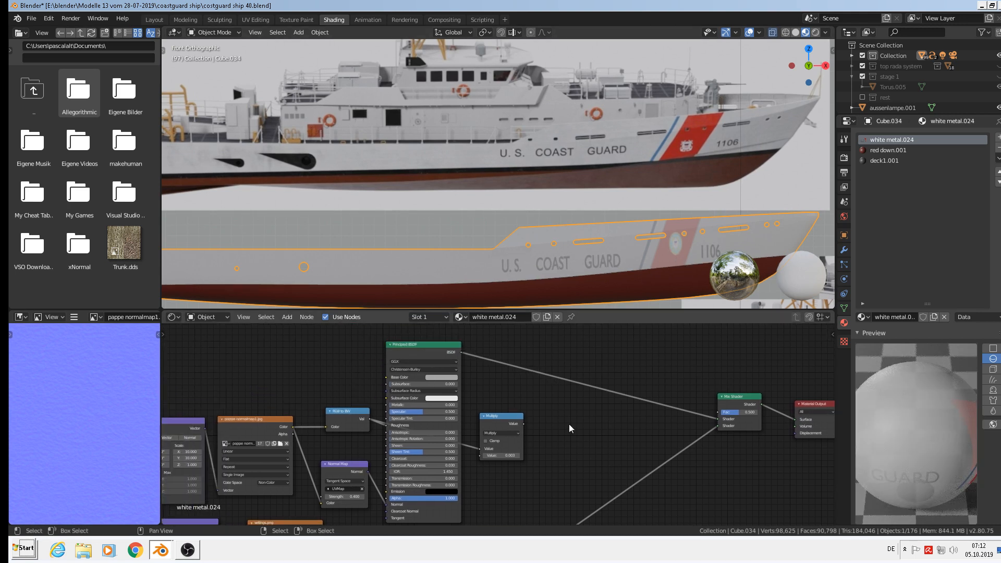
middle_drag(615, 414, 640, 405)
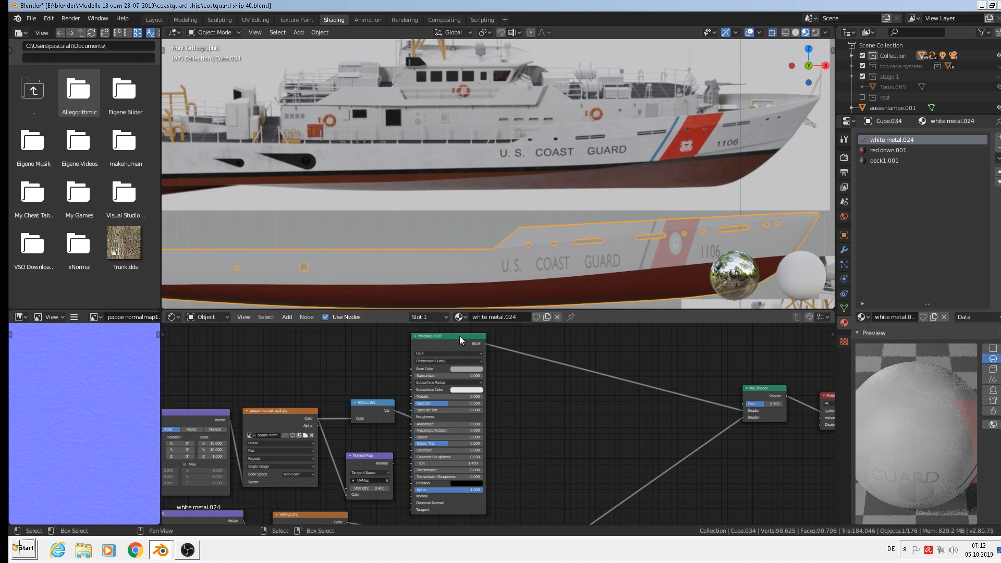
drag(459, 336, 534, 336)
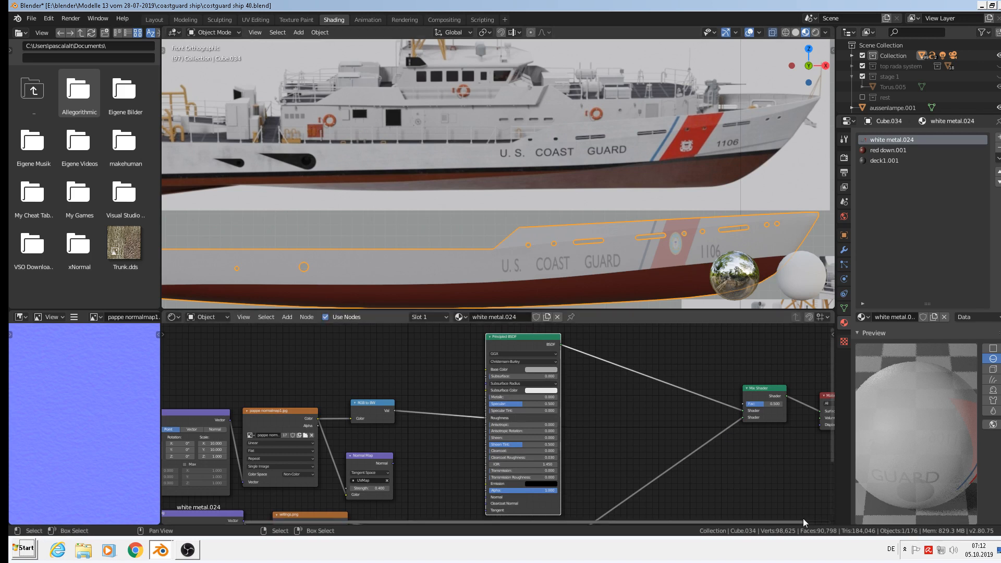
Step: Insert a MixRGB node between the Principled BSDF and the final Mix Shader, and reroute the writings Mix Shader into its Color2
middle_drag(807, 483, 732, 441)
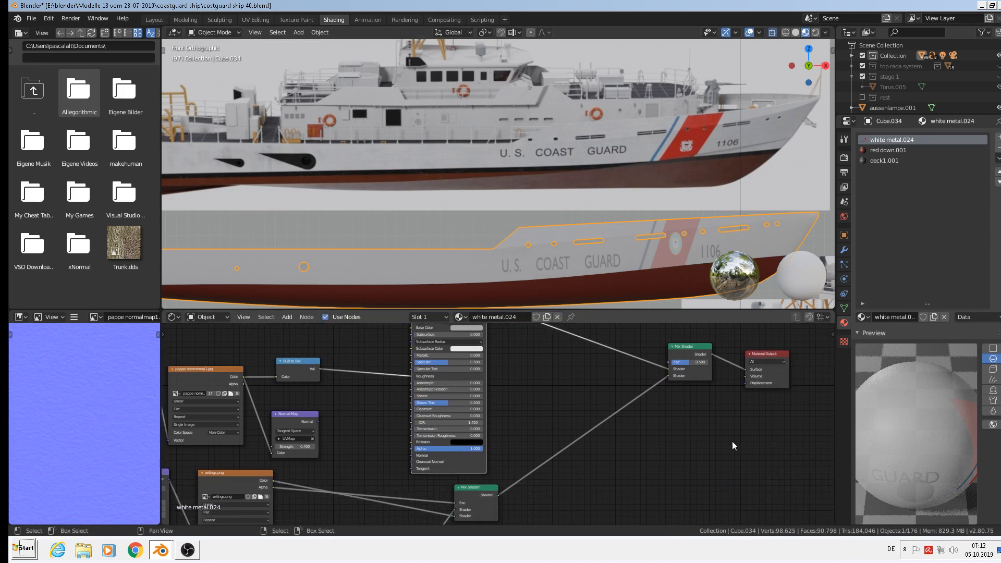
middle_drag(736, 443, 690, 473)
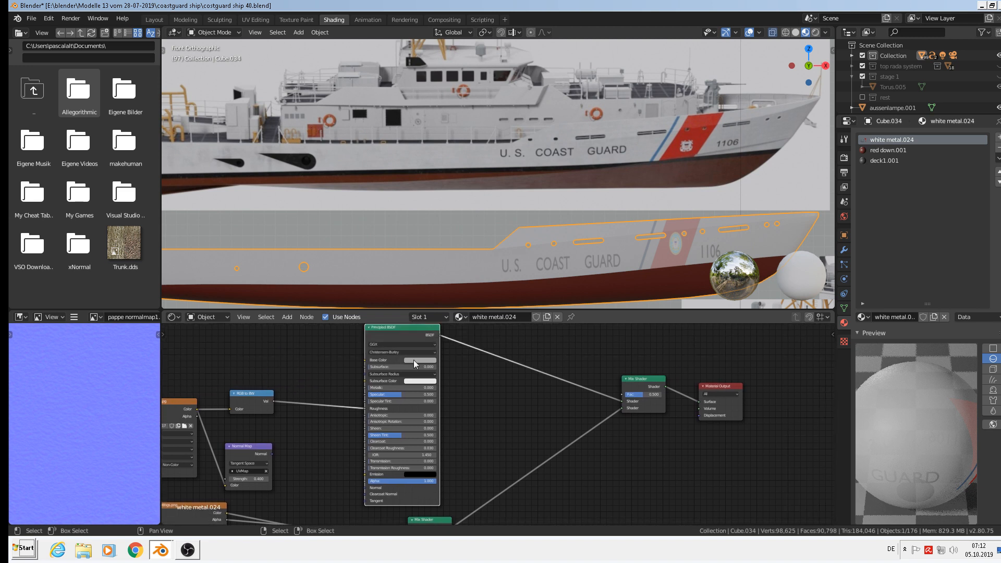
click(287, 317)
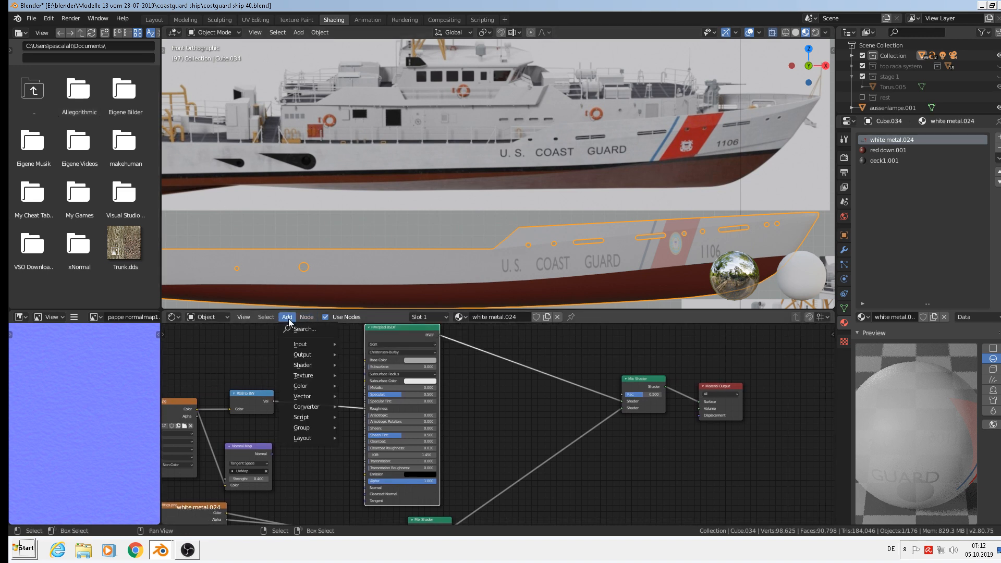
mouse_move(320, 392)
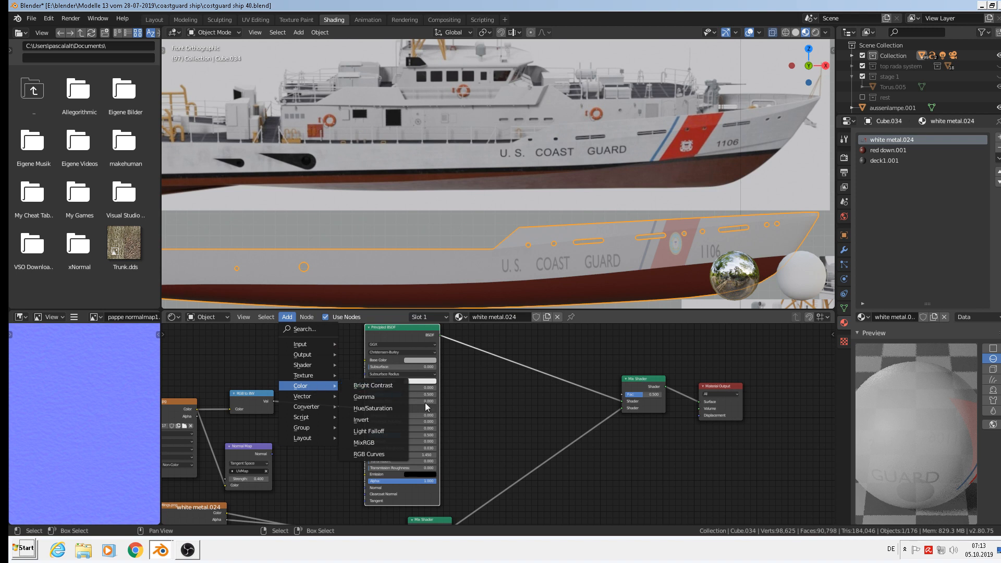
click(386, 447)
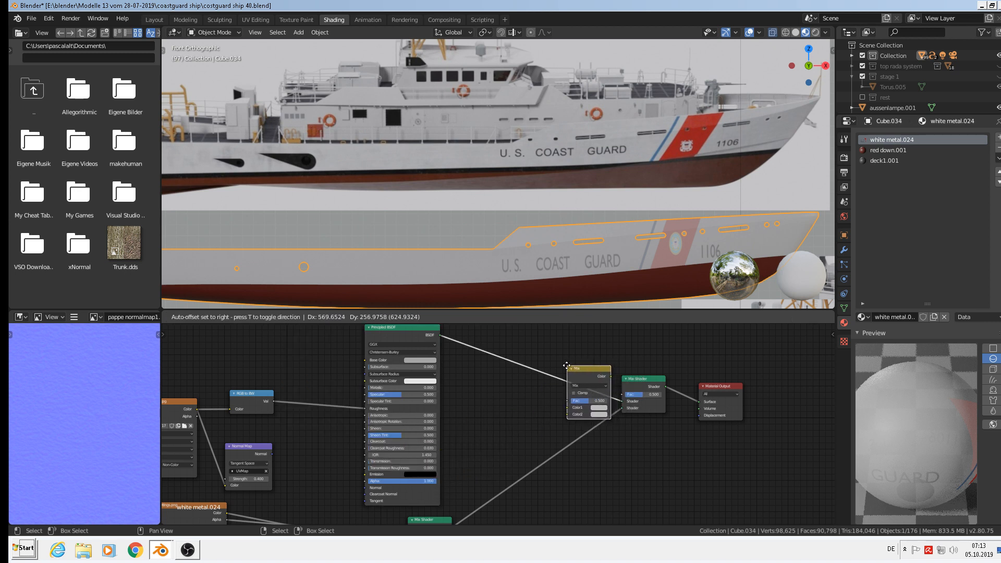
click(582, 361)
drag(622, 408, 554, 417)
scroll(612, 431, up, 2)
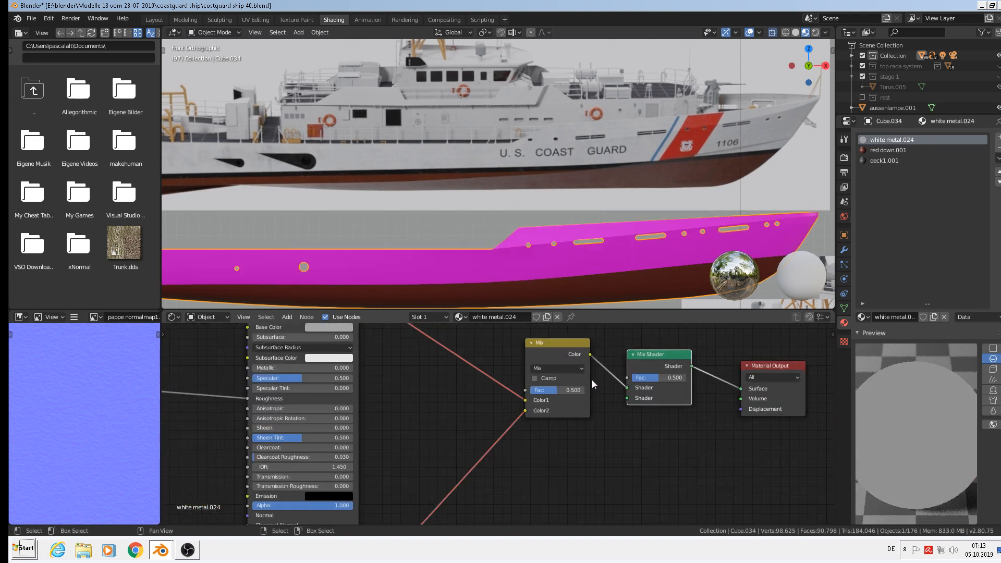
Step: Set the MixRGB node's blend type to Add
click(555, 367)
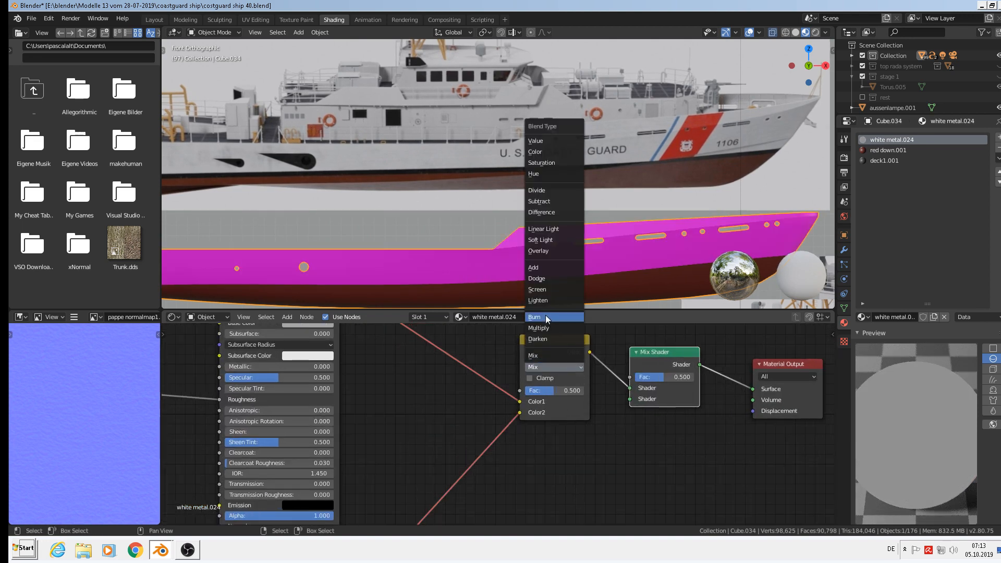
click(547, 267)
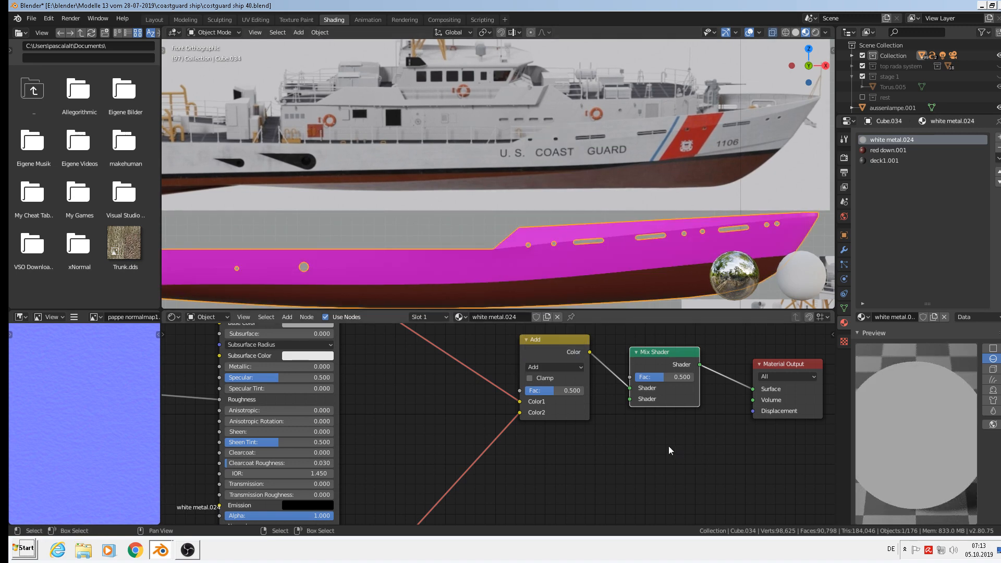
scroll(668, 446, down, 1)
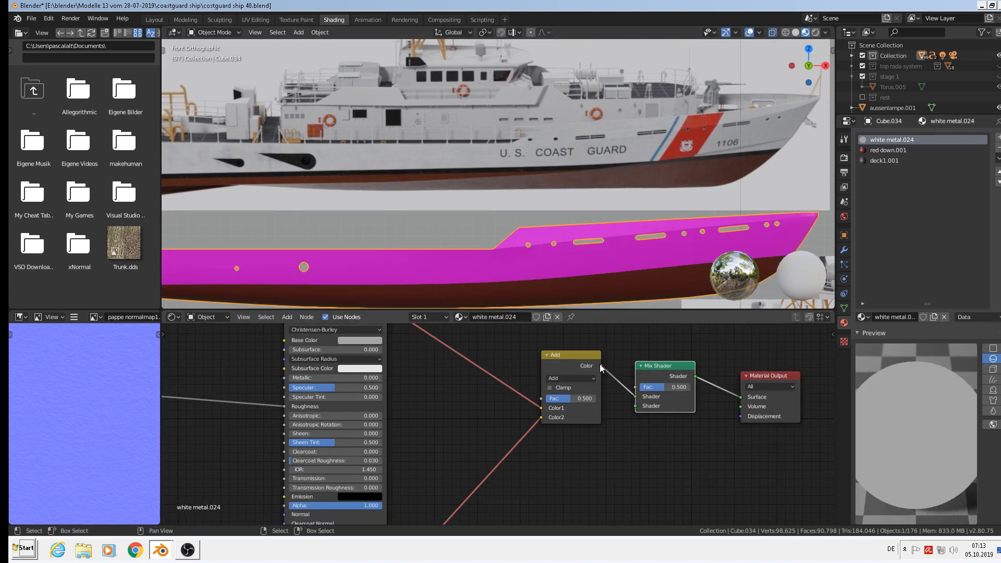
Step: Remove the MixRGB Add node between the Principled BSDF and the final Mix Shader
scroll(568, 406, down, 2)
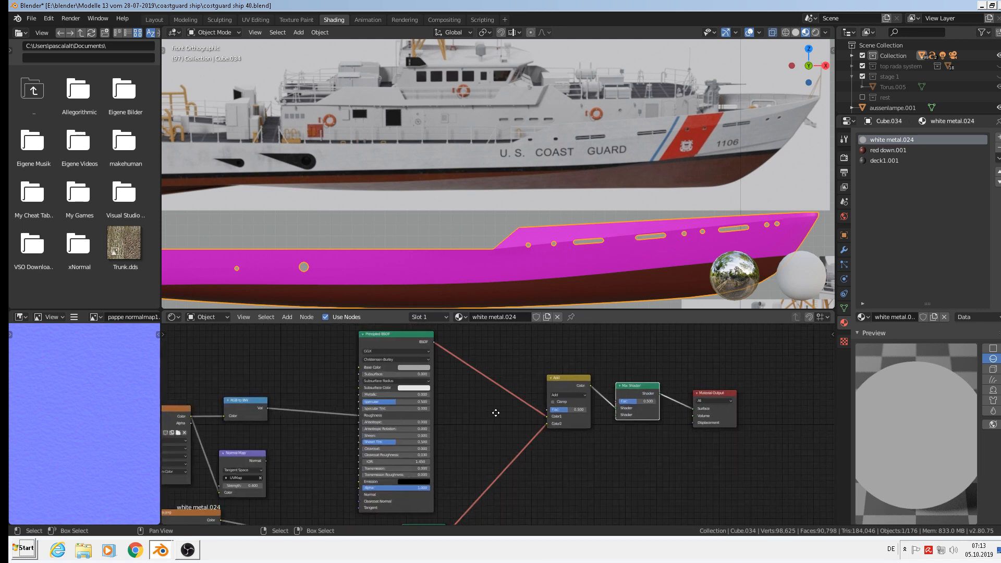
scroll(462, 368, up, 1)
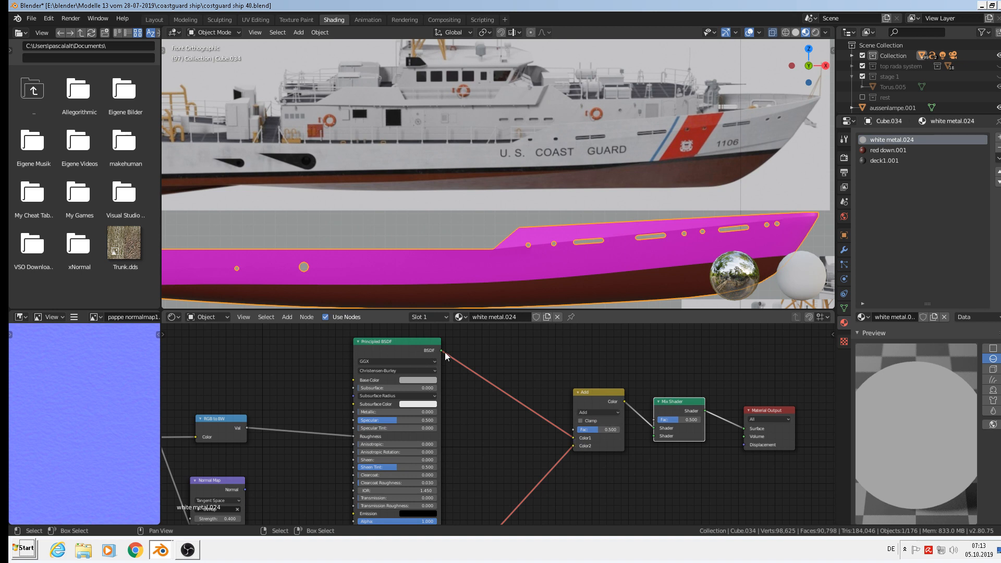
click(609, 406)
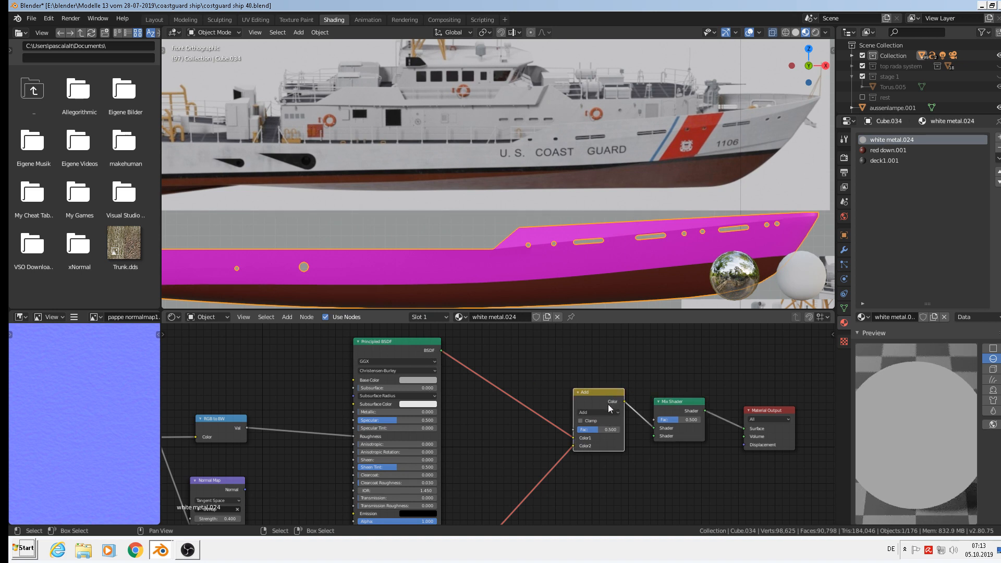
key(x)
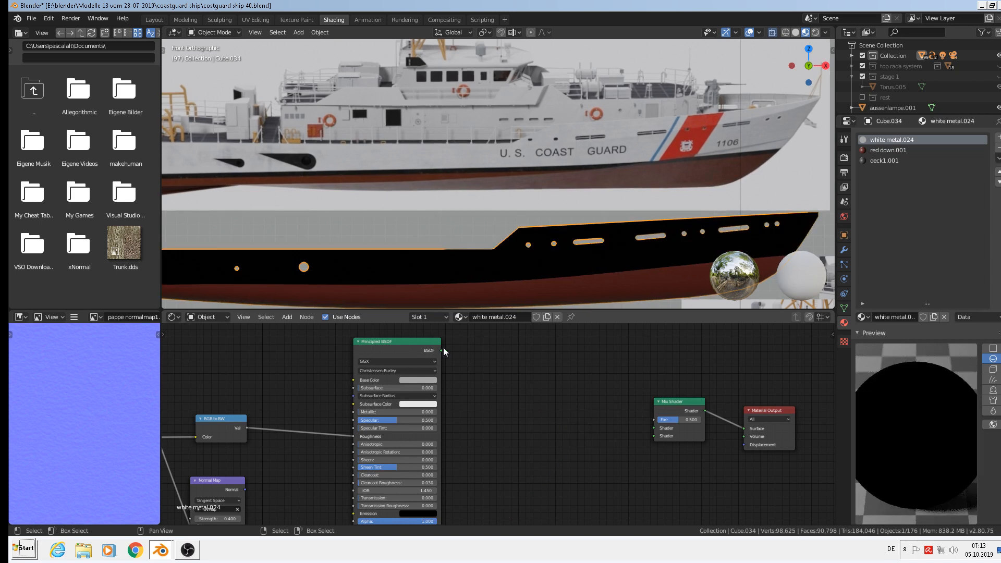
drag(442, 350, 631, 409)
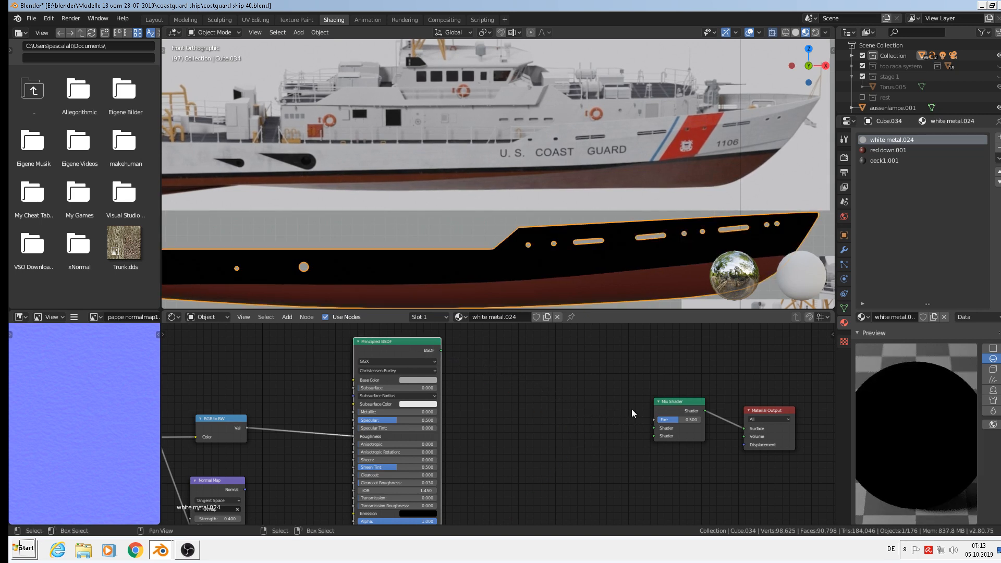
Step: Insert a Math node set to Add, and feed its two Value inputs from the Principled BSDF and the writings Mix Shader
click(287, 318)
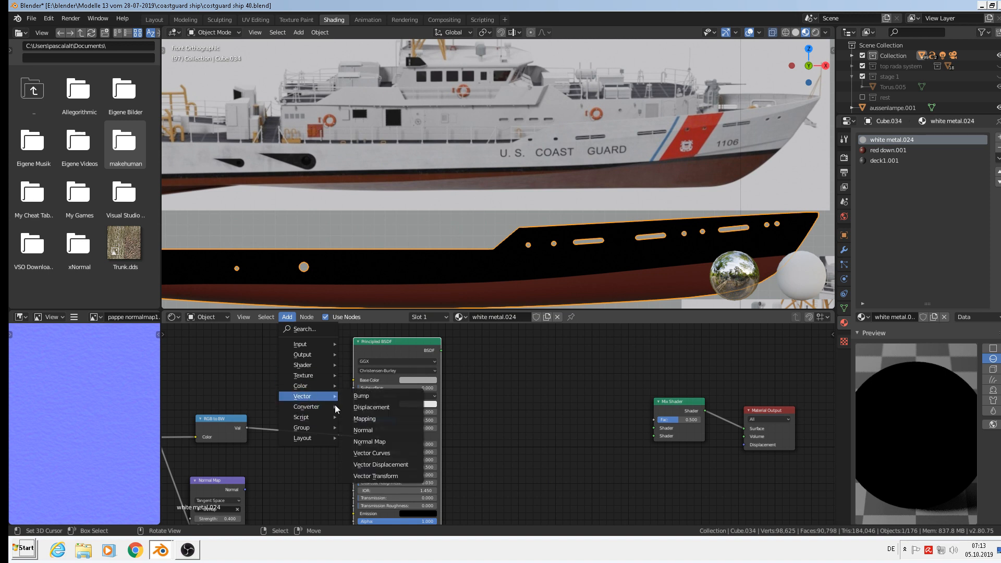
mouse_move(335, 408)
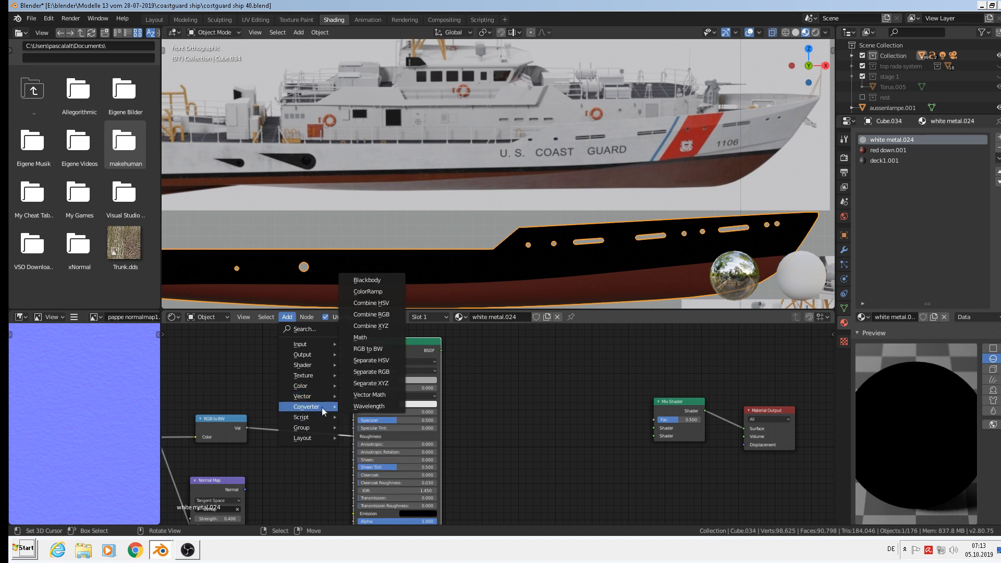
click(367, 339)
click(607, 410)
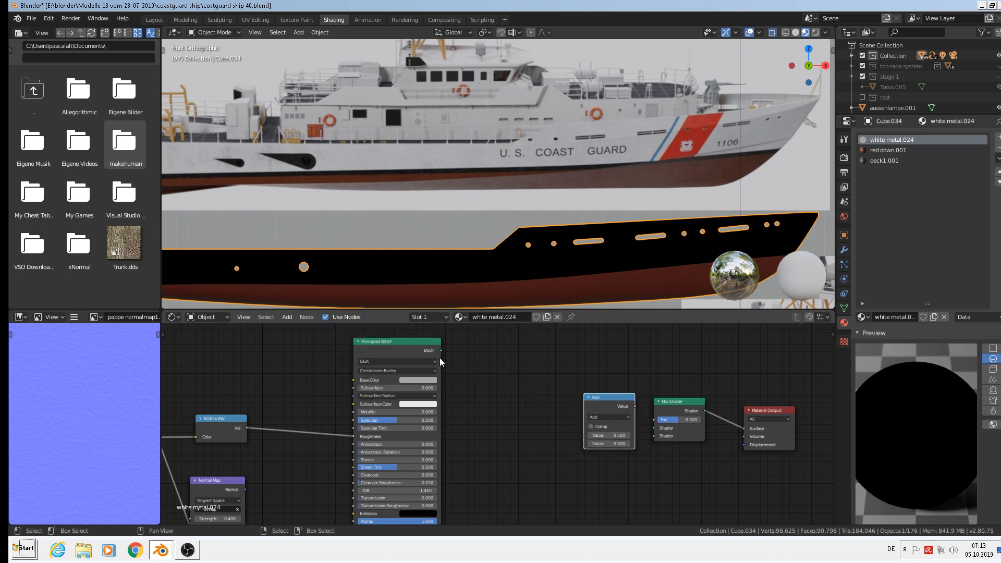
drag(442, 350, 589, 434)
scroll(627, 476, down, 3)
middle_drag(624, 476, 565, 396)
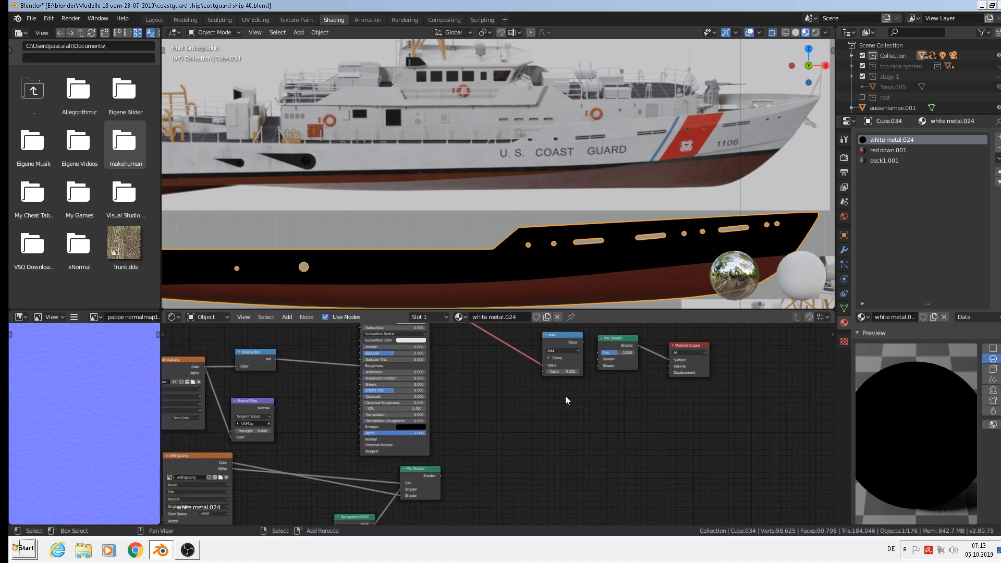
drag(441, 479, 543, 372)
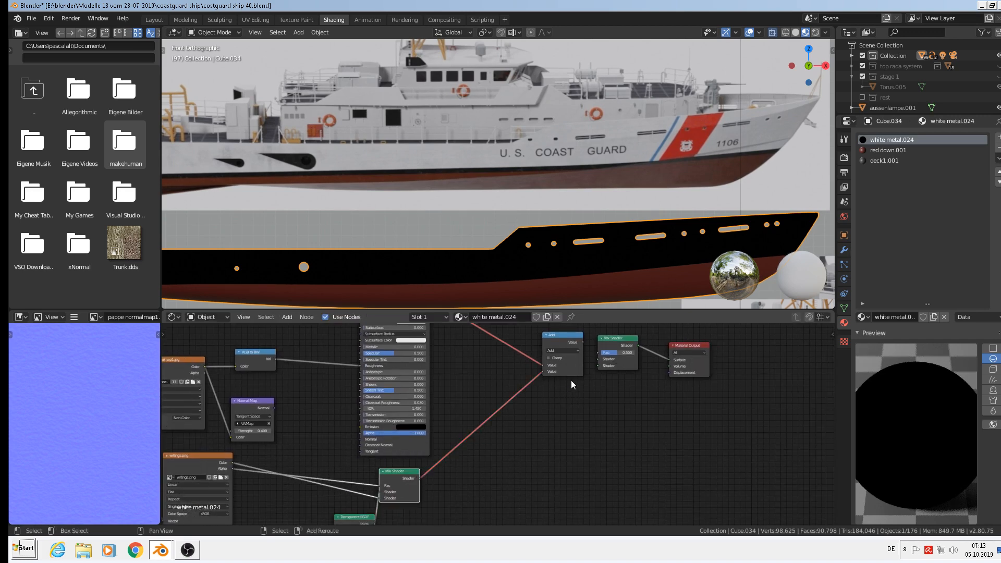
Step: Try the Math node's Value output directly on the Material Output's Surface, and delete the node again
middle_drag(650, 360, 572, 427)
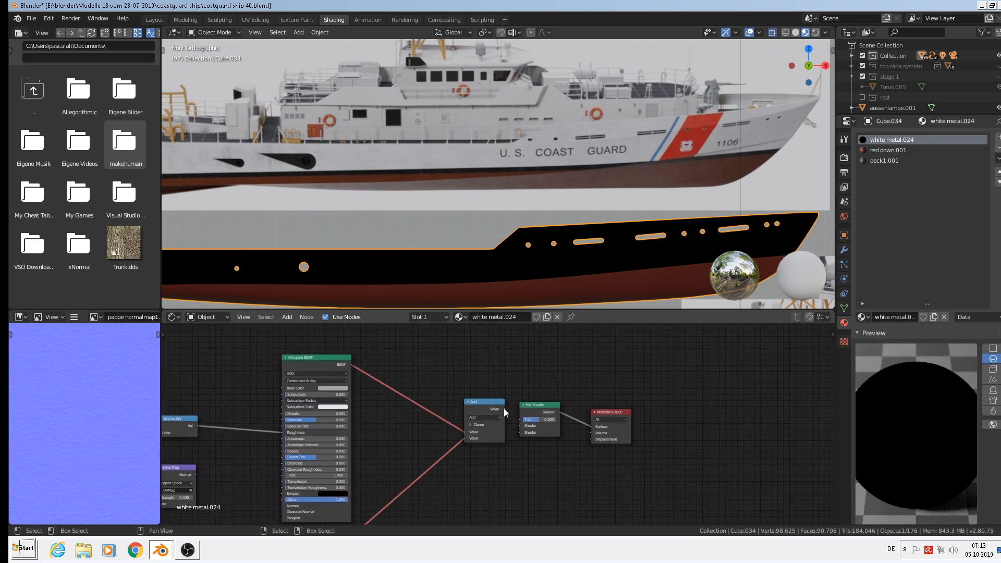
drag(505, 412, 593, 426)
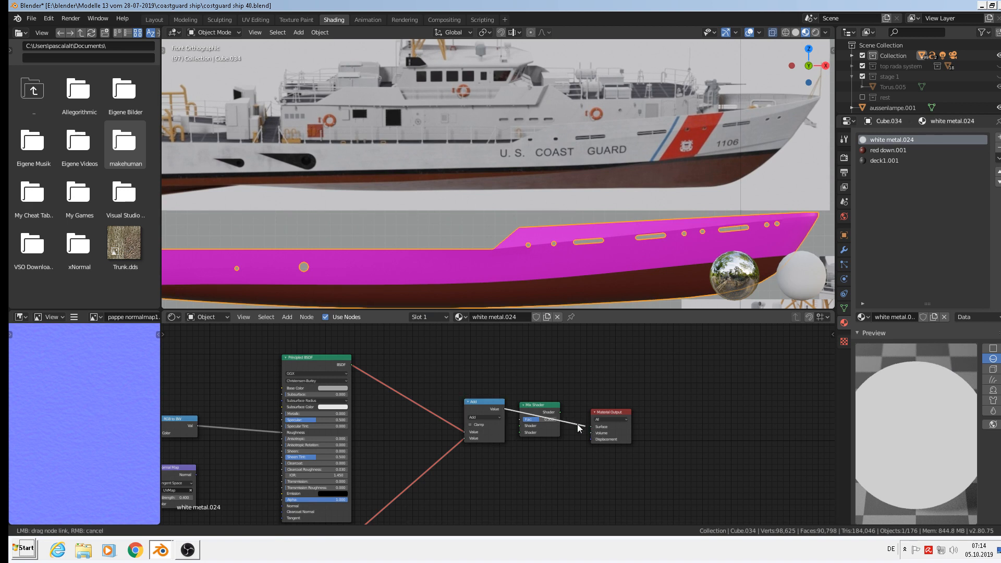
key(x)
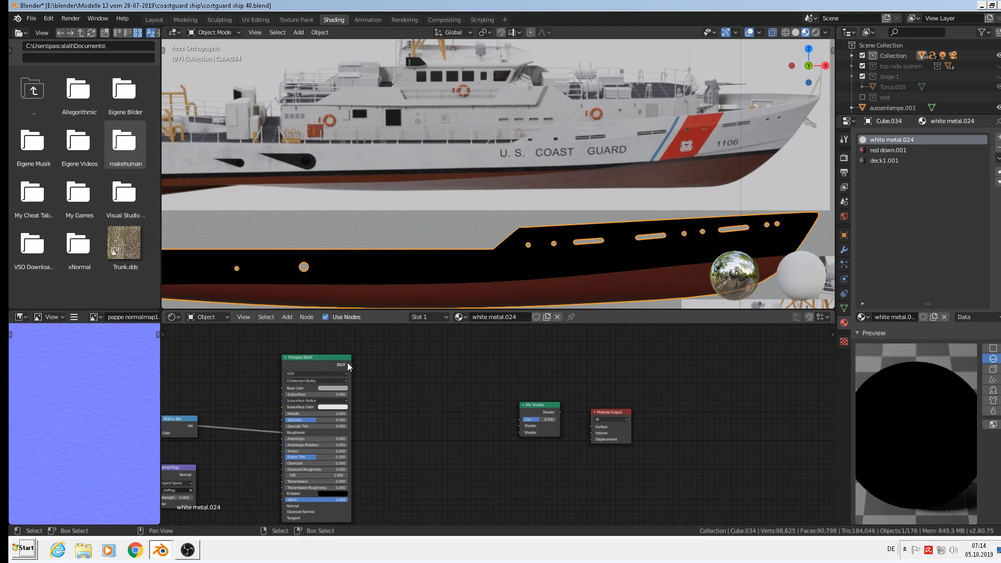
Step: Connect the Principled BSDF and the writings Mix Shader to the final Mix Shader, and link its output to the Material Output's Surface
drag(352, 364, 520, 427)
scroll(521, 477, down, 3)
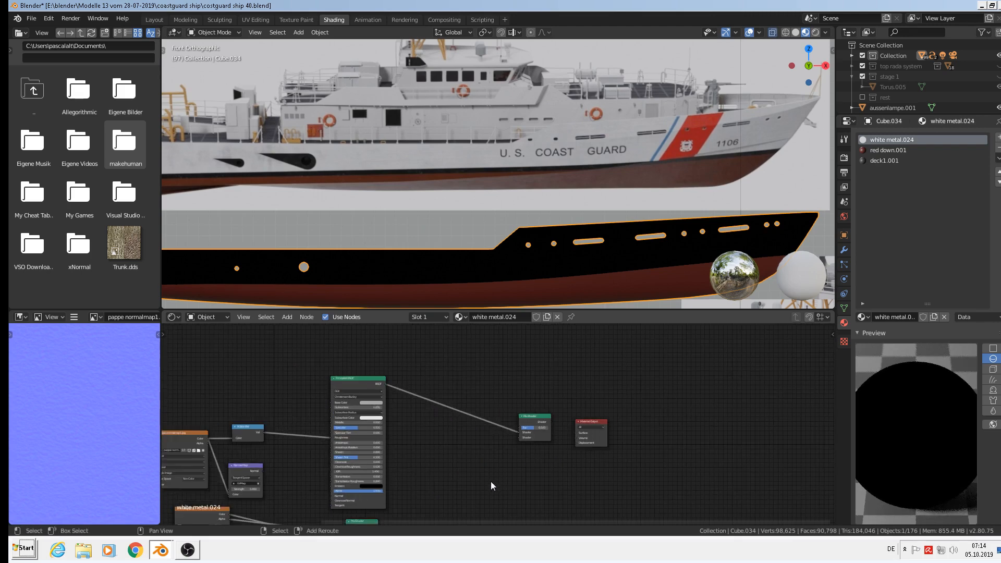
middle_drag(490, 481, 479, 412)
scroll(389, 468, up, 2)
drag(362, 458, 529, 355)
middle_drag(570, 404, 607, 502)
scroll(600, 471, up, 2)
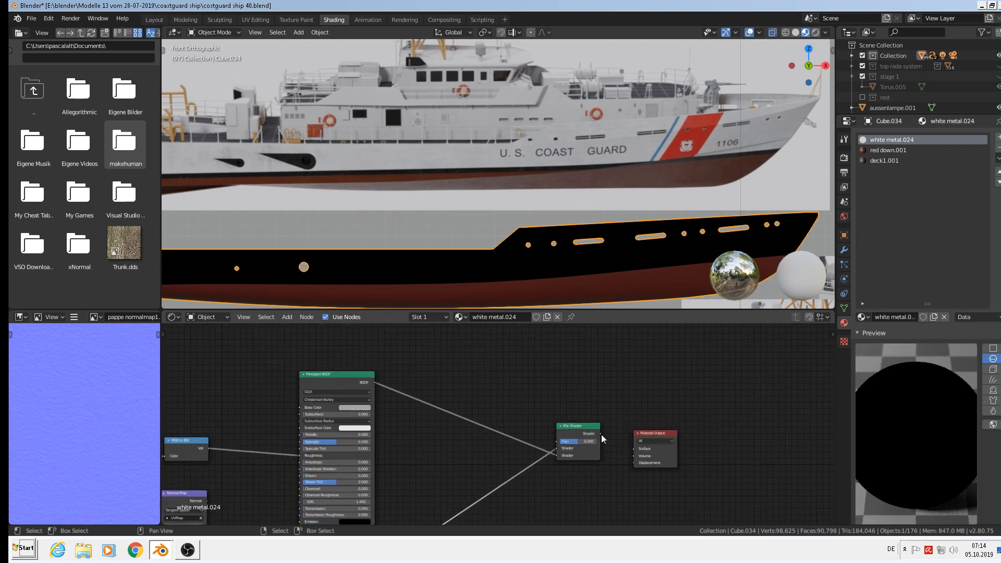
drag(600, 434, 633, 449)
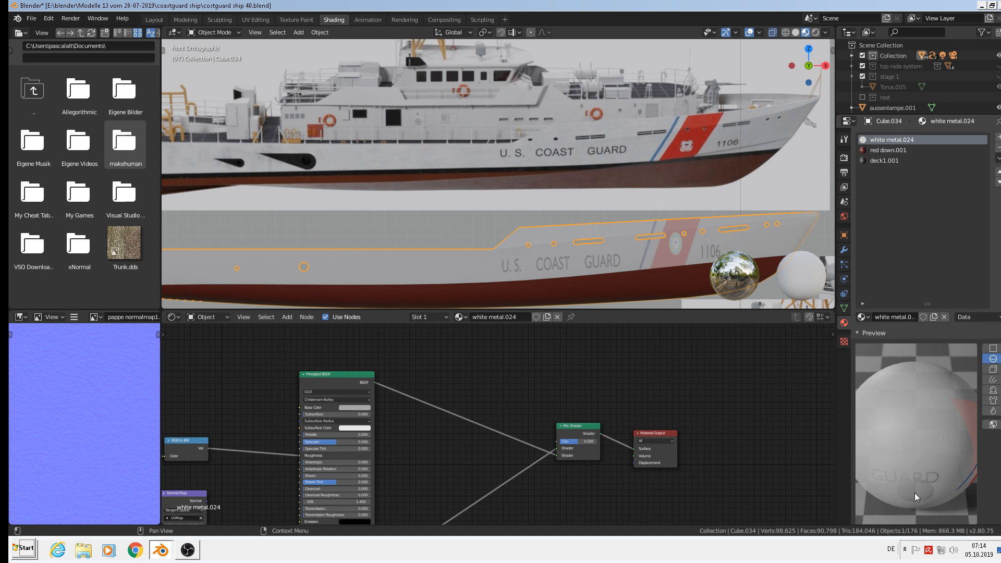
Step: Disconnect RGB to BW from the Principled BSDF's Roughness, and swap the final Mix Shader's inputs so the Principled BSDF feeds the first one
scroll(915, 493, down, 3)
scroll(682, 251, up, 6)
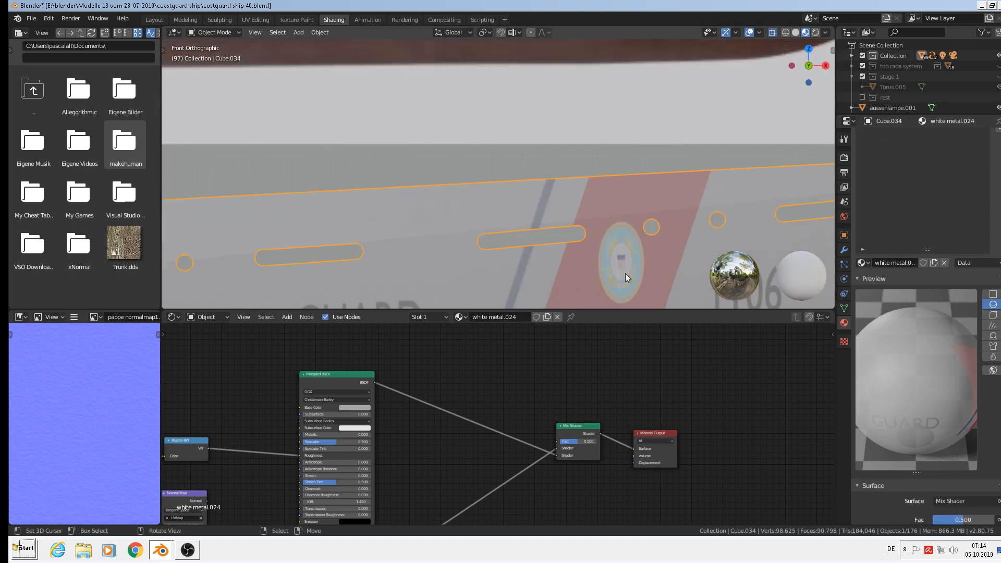
middle_drag(523, 407, 643, 389)
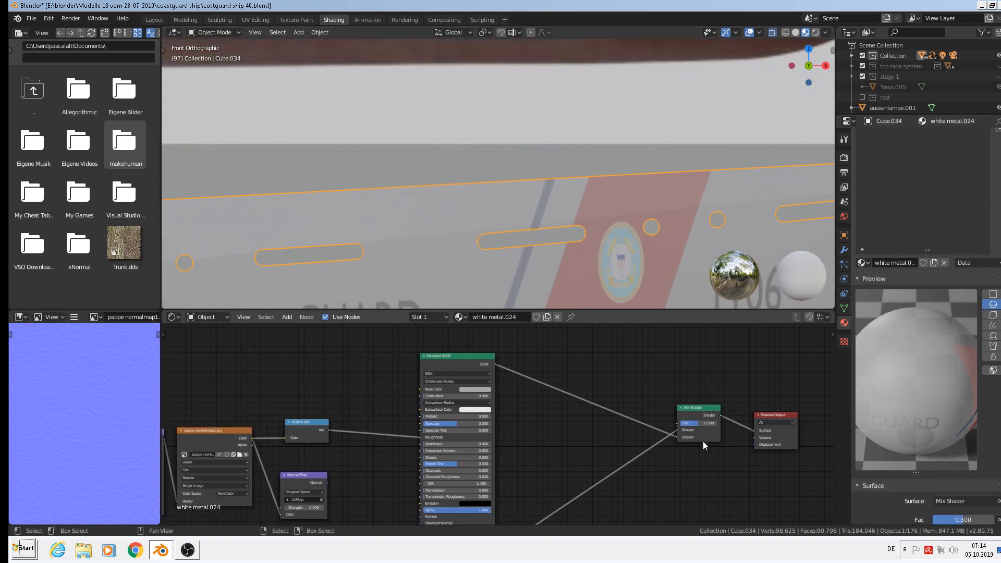
drag(676, 437, 545, 425)
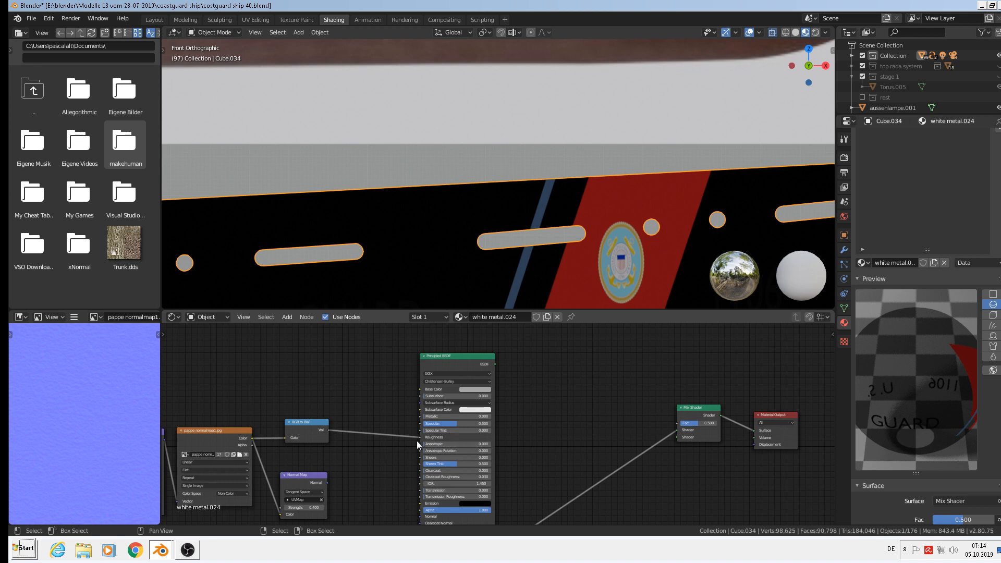
drag(421, 438, 345, 437)
drag(495, 364, 680, 438)
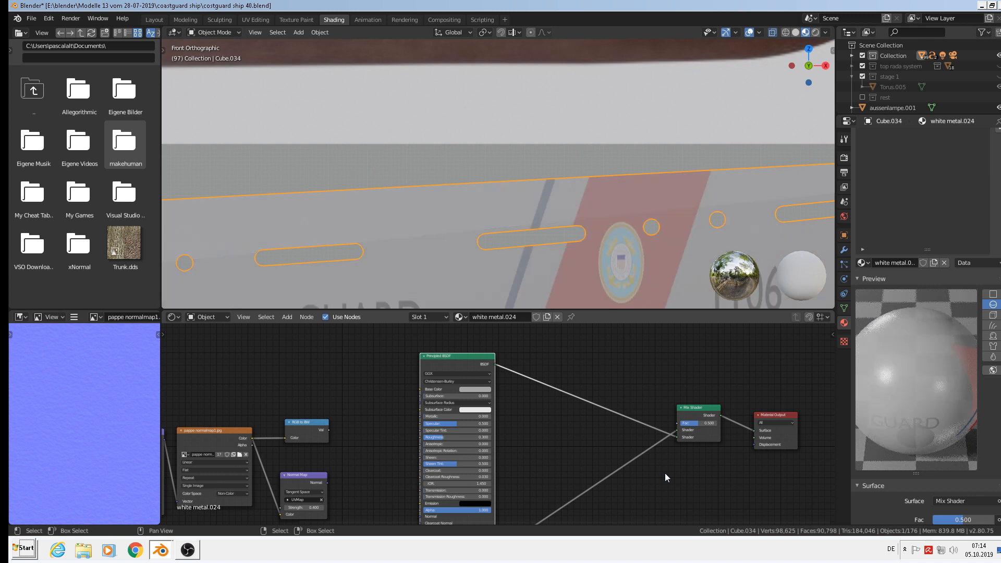
drag(676, 440, 677, 430)
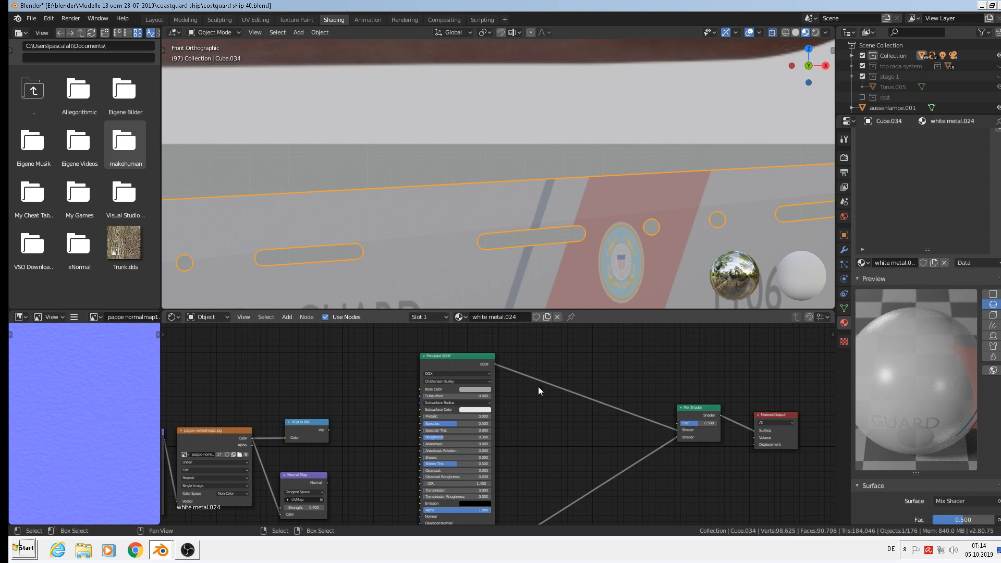
Step: Connect the writings.png texture's Alpha output to the Fac input of the final Mix Shader
scroll(651, 490, down, 1)
middle_drag(651, 490, 593, 456)
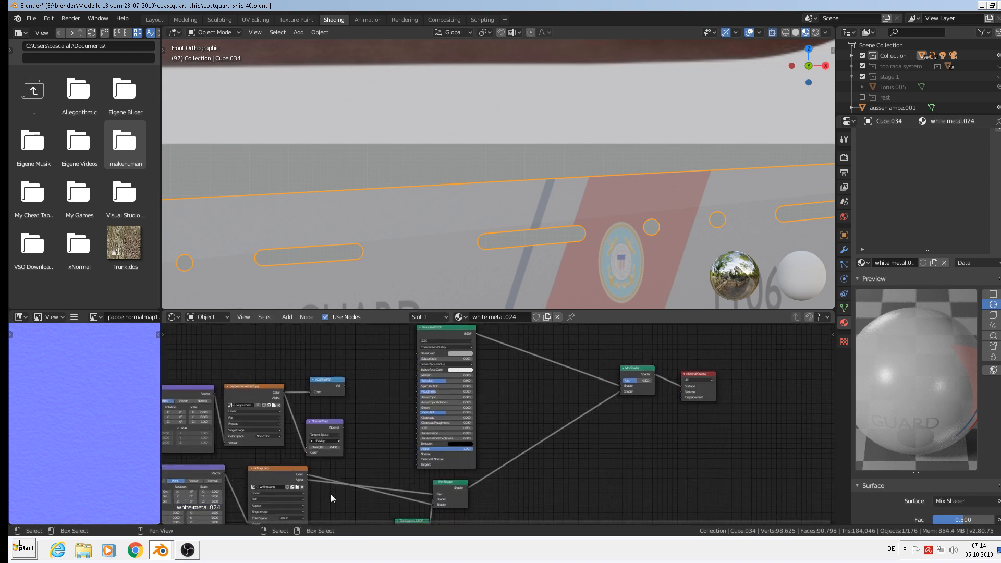
middle_drag(477, 483, 427, 475)
scroll(339, 487, up, 1)
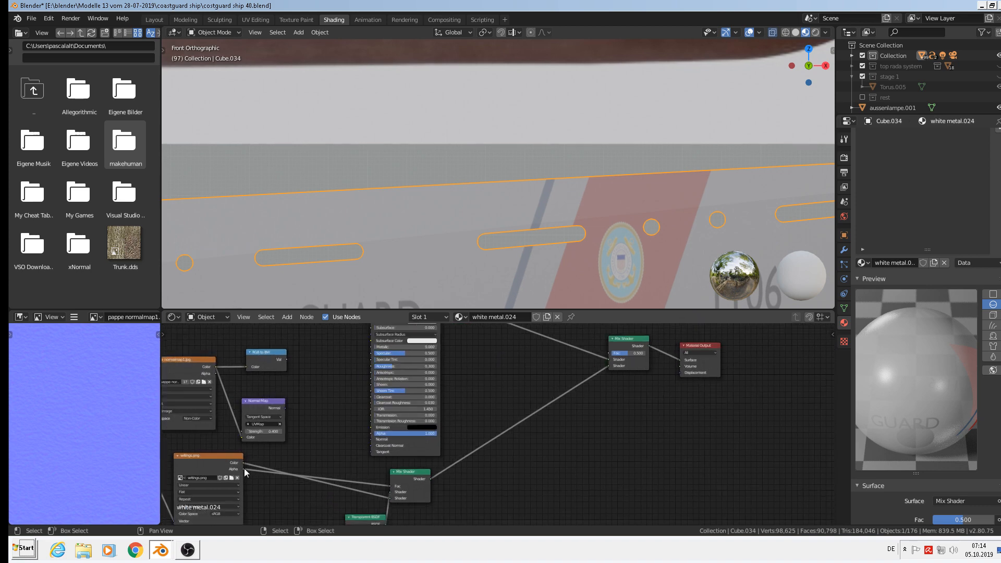
drag(243, 468, 611, 353)
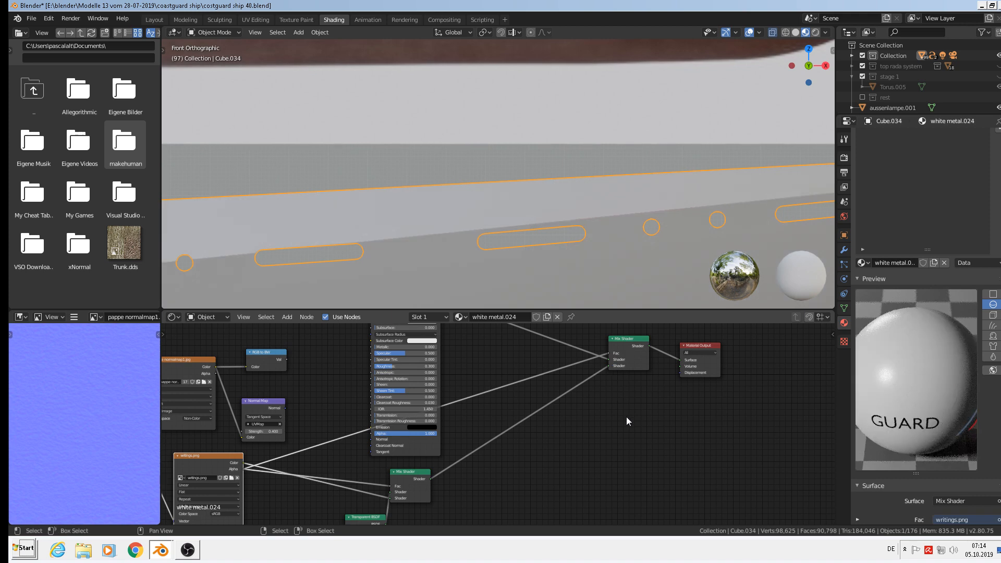
Step: Examine the markings along the whole hull against the reference photo, and locate the rest of the ship in the scene
scroll(593, 231, down, 5)
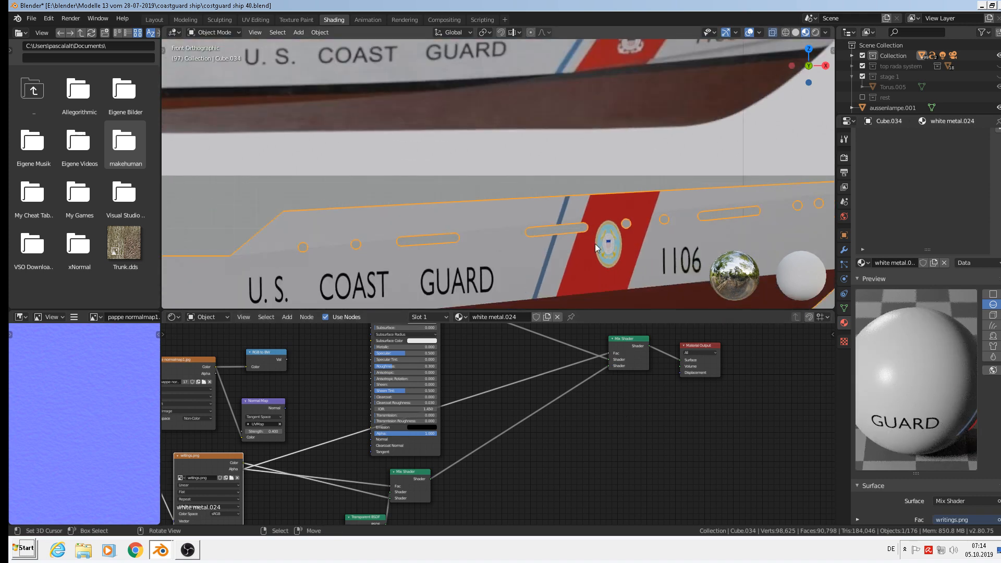
middle_drag(640, 417, 659, 456)
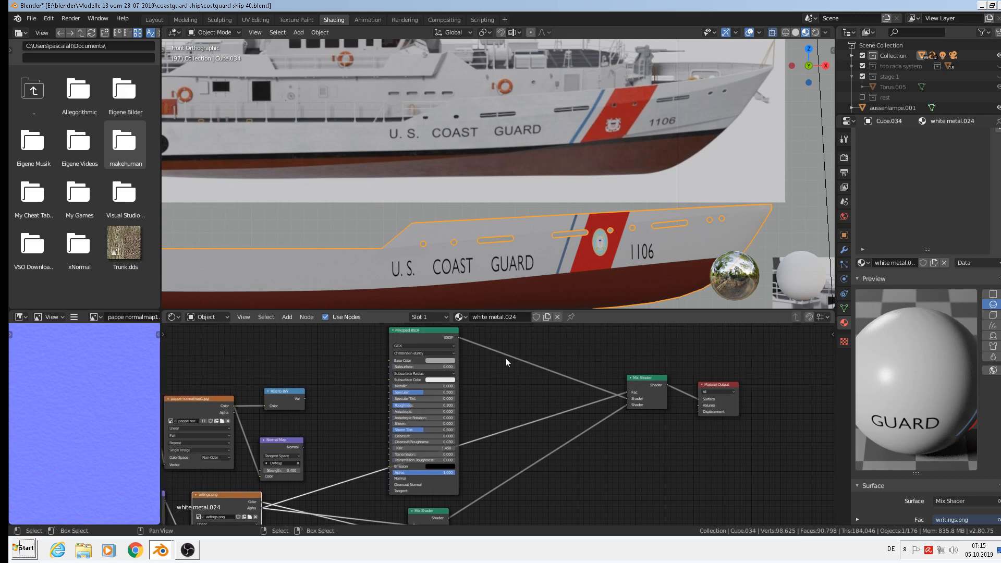
scroll(564, 233, down, 3)
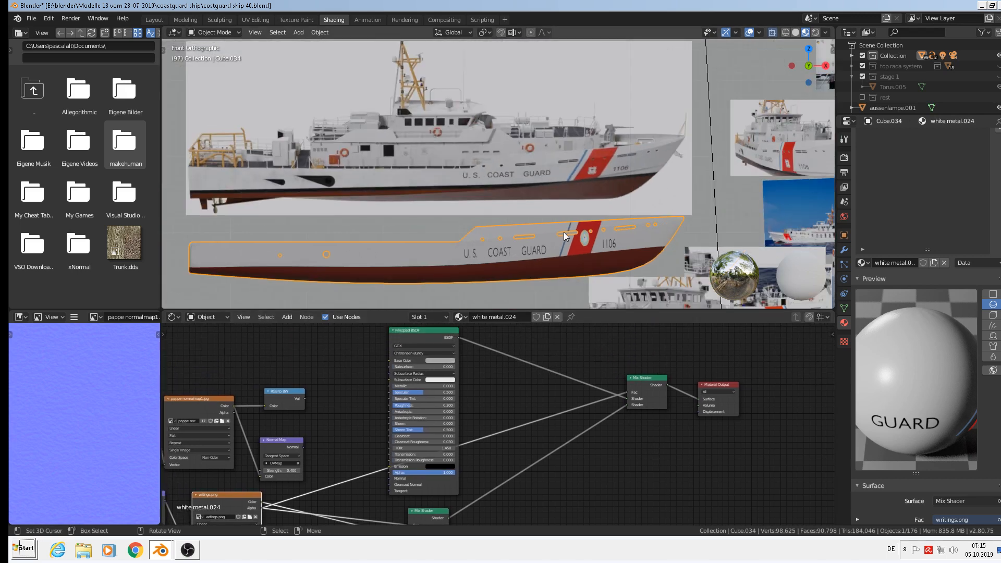
middle_drag(564, 232, 444, 261)
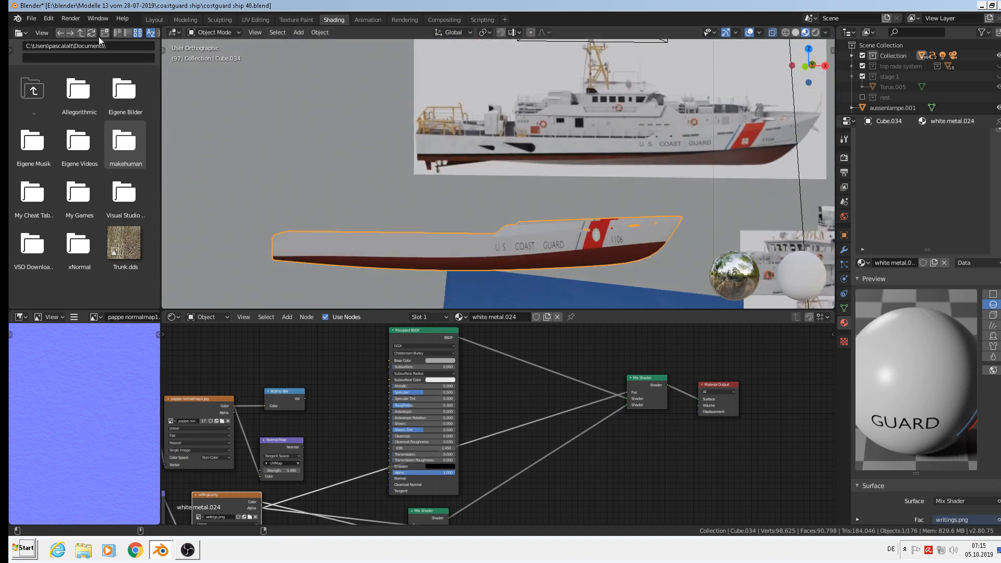
scroll(470, 172, down, 3)
key(KP_1)
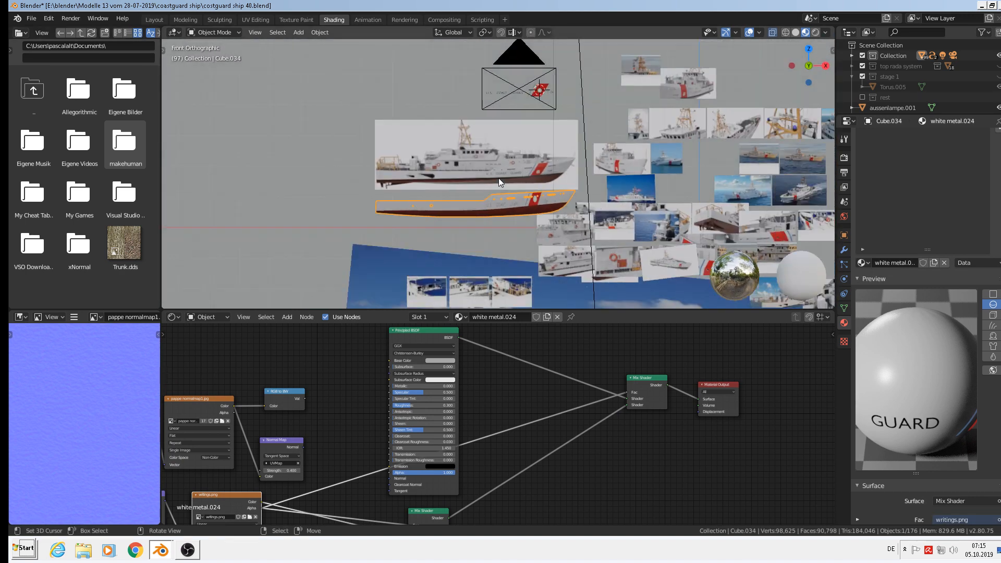
scroll(458, 170, down, 6)
shift+middle_drag(508, 237, 461, 209)
scroll(461, 210, up, 5)
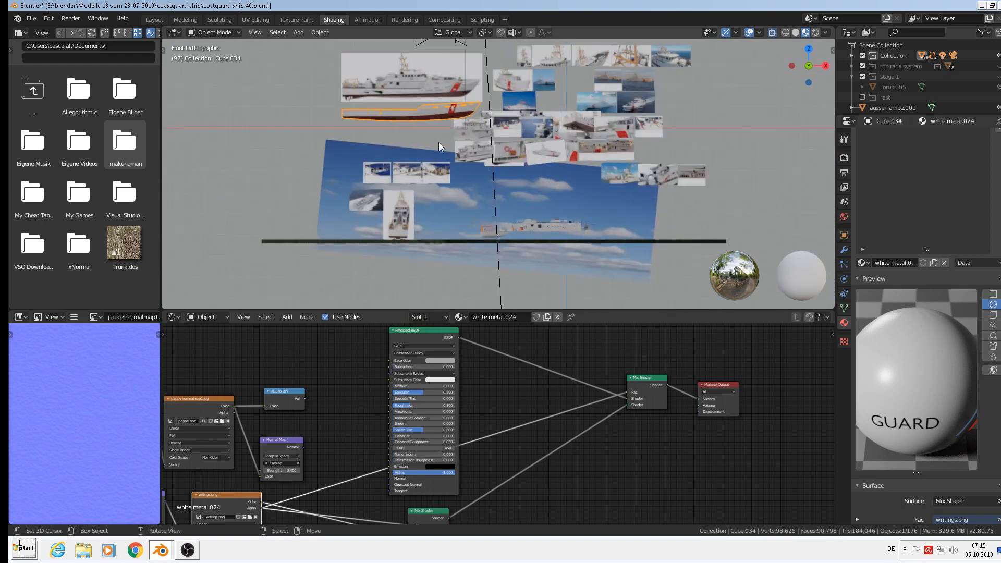
Step: In the Modeling workspace's Object Mode, move the hull about 6.45 m along X and -5.69 m along Z to the superstructure's position in front view
click(185, 20)
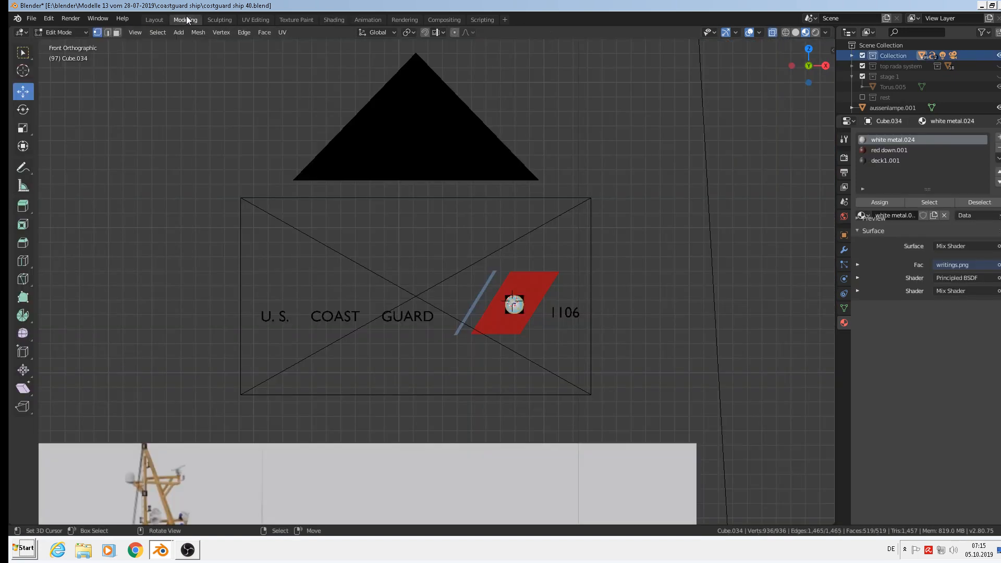
scroll(658, 347, down, 4)
scroll(658, 347, down, 2)
shift+middle_drag(658, 348, 365, 191)
key(Tab)
scroll(312, 250, up, 3)
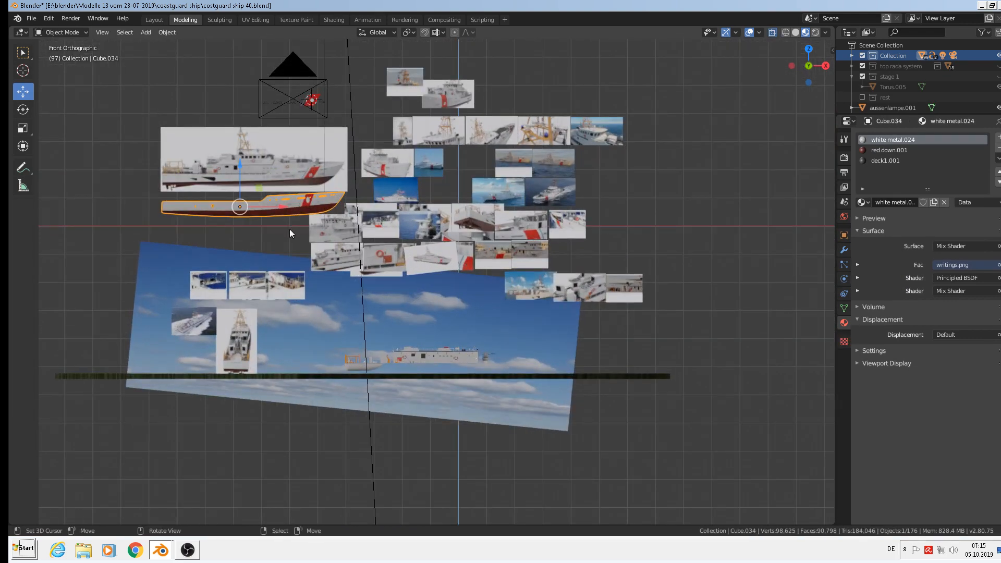
key(g)
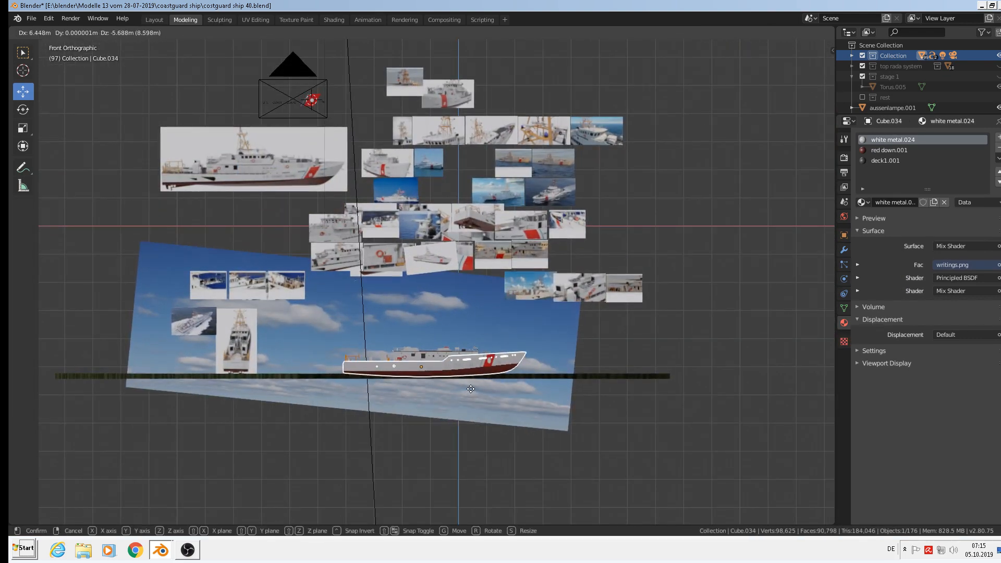
click(471, 389)
Step: In top view, move the hull about 9.63 m along Y onto the ship's superstructure
middle_drag(471, 389, 415, 362)
scroll(473, 428, up, 3)
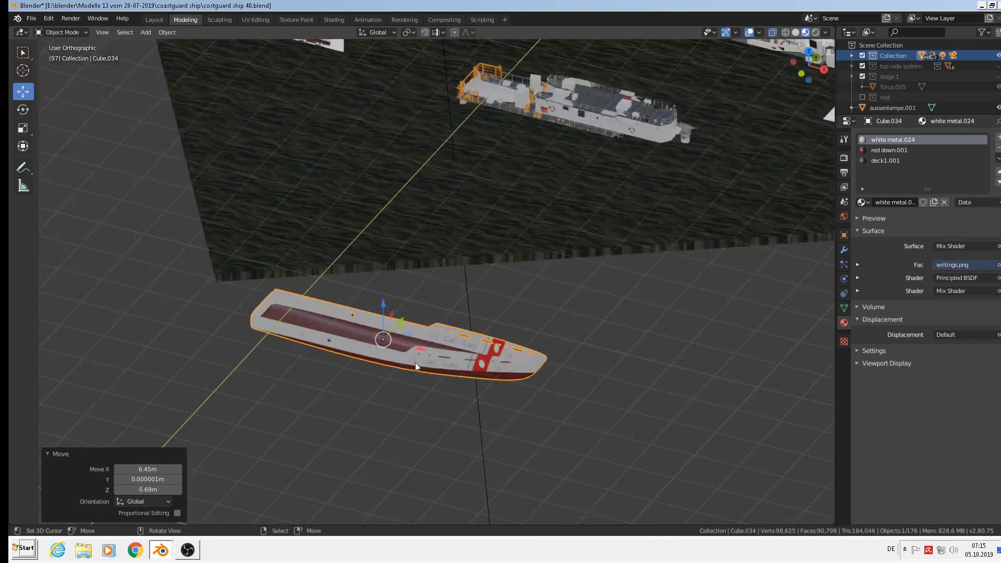
key(KP_7)
scroll(412, 316, down, 4)
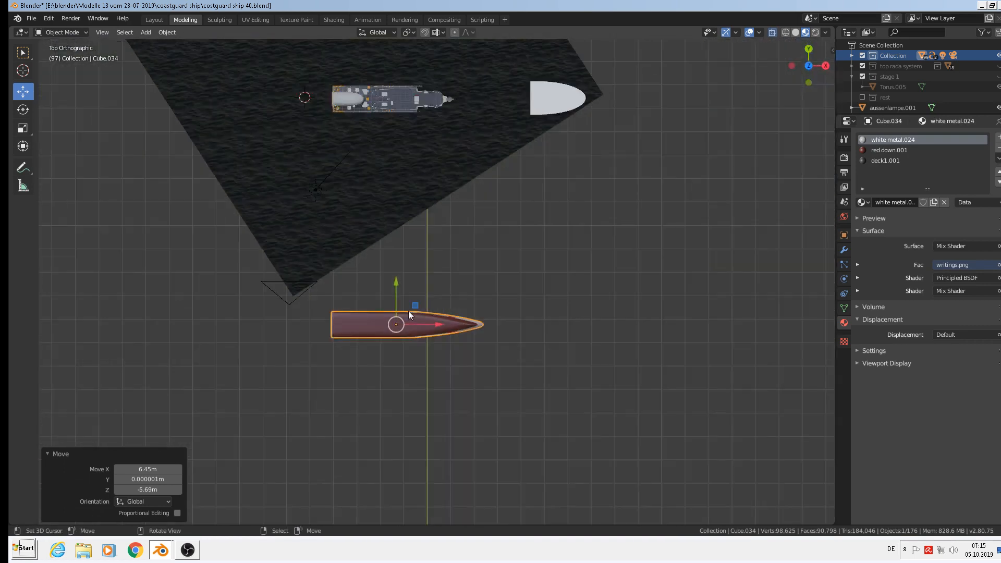
key(g)
key(y)
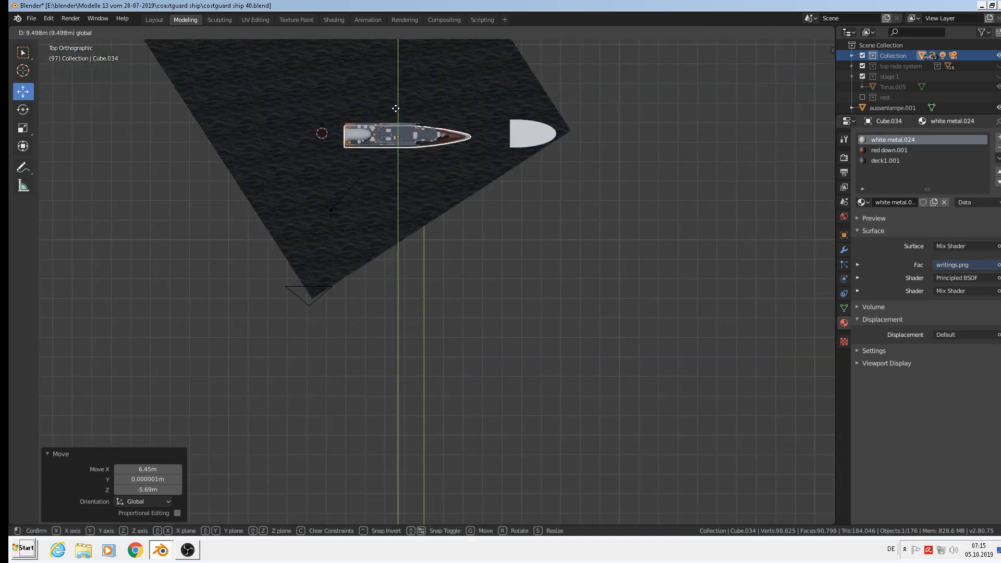
drag(396, 108, 395, 106)
scroll(407, 181, up, 7)
middle_drag(407, 181, 386, 51)
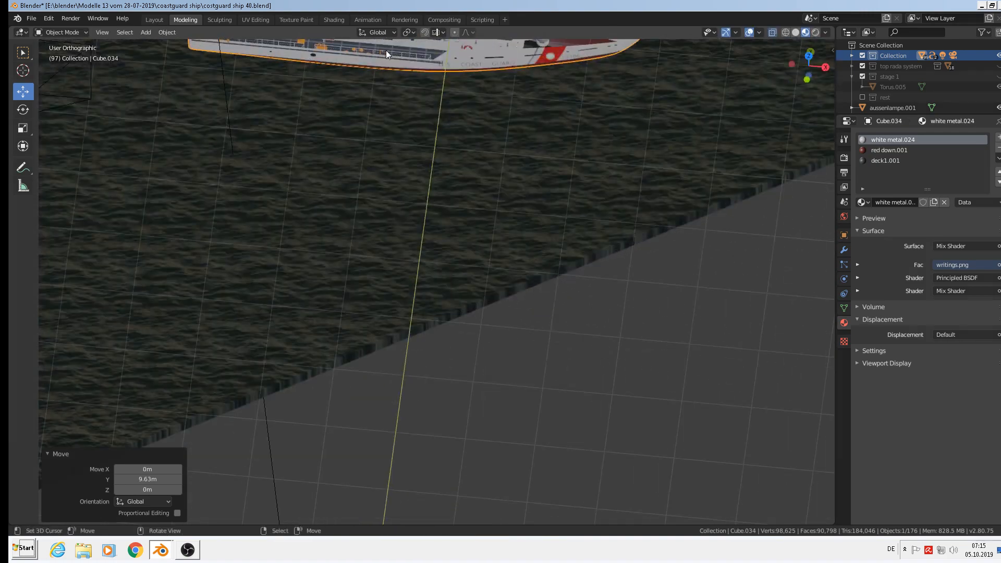
shift+middle_drag(417, 86, 507, 312)
scroll(565, 293, up, 3)
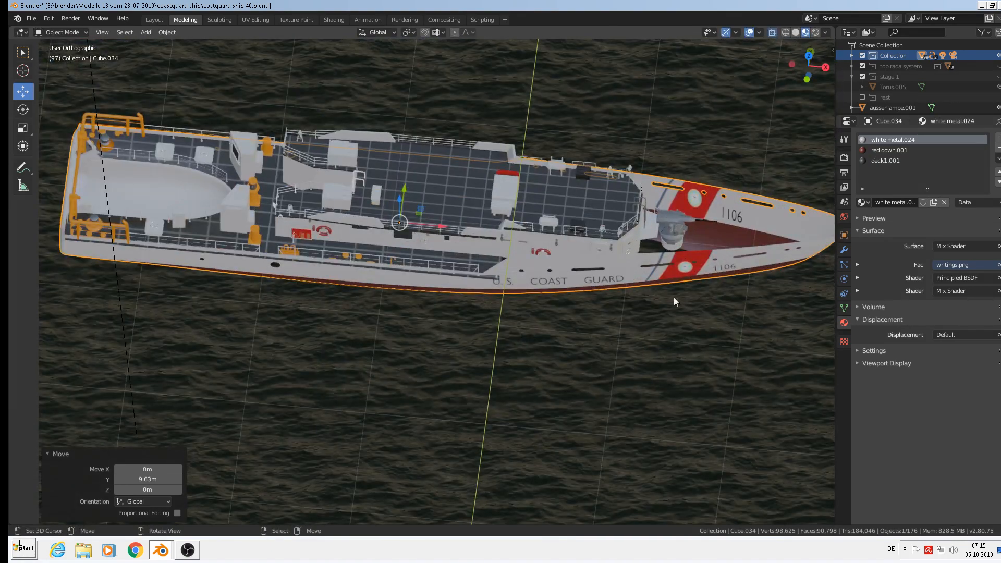
Step: Deselect the hull, and unhide the stage 1 and top rada system collections to complete the ship
middle_drag(674, 301, 628, 324)
key(alt+a)
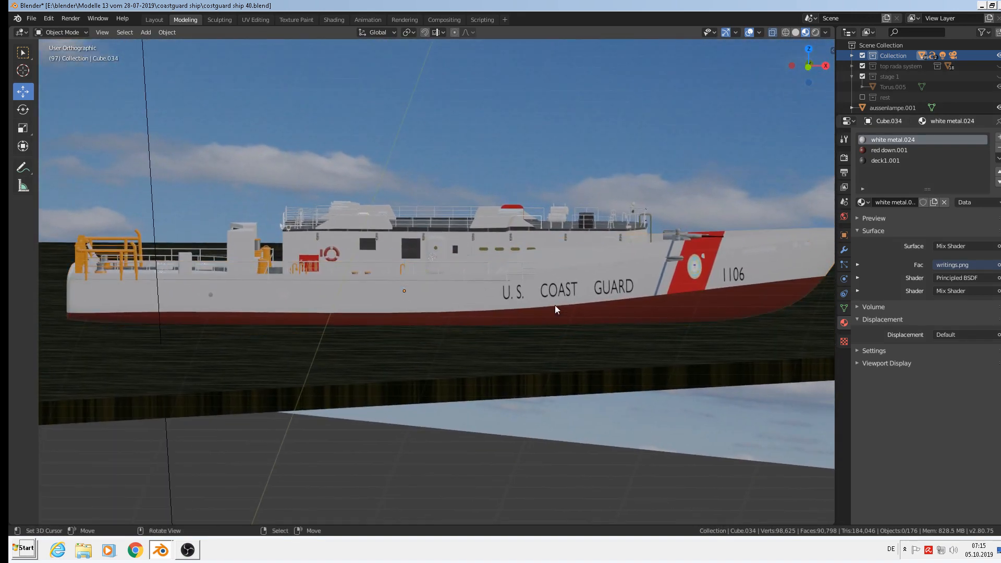
middle_drag(555, 305, 527, 300)
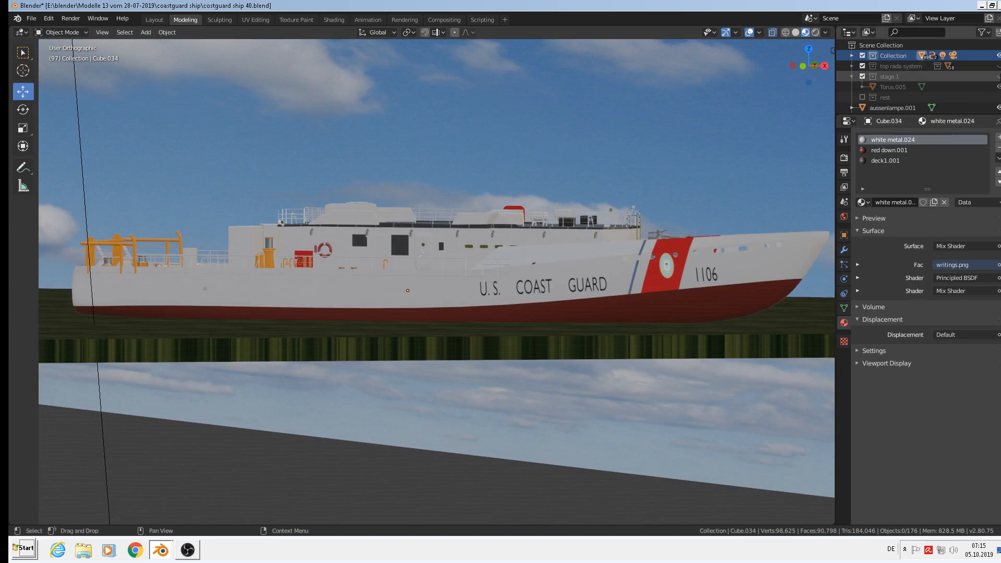
click(999, 77)
click(1000, 55)
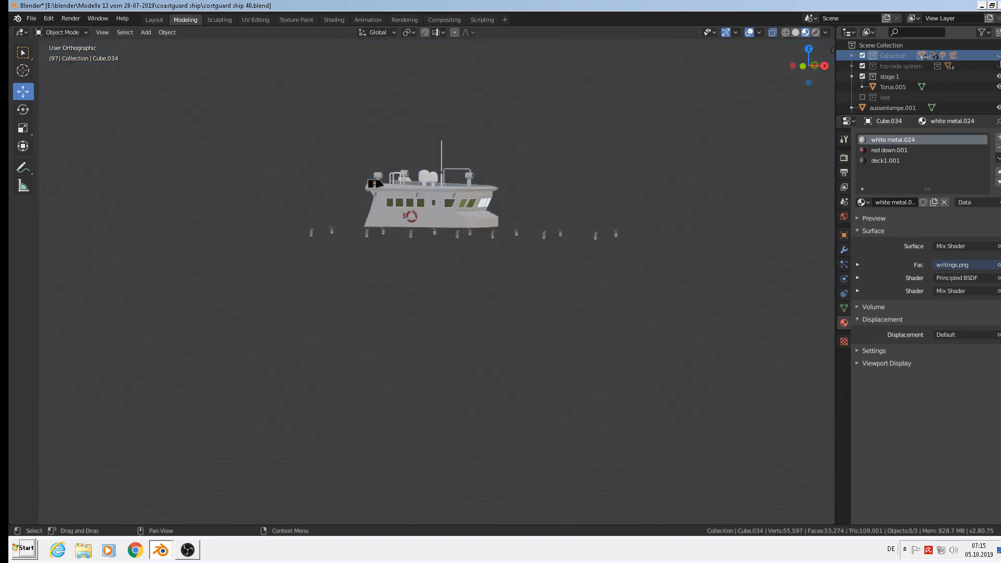
click(1000, 56)
click(1000, 66)
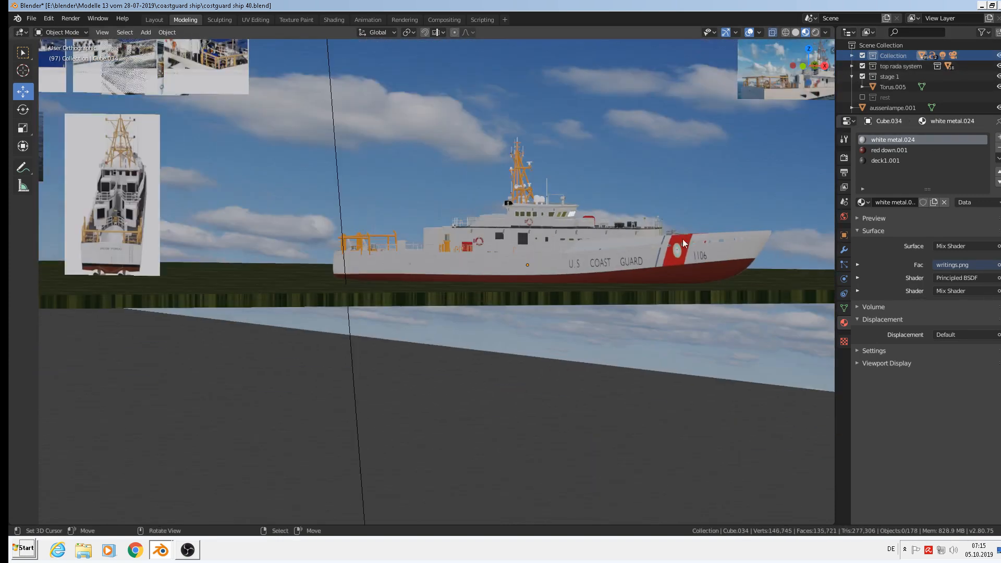
Step: Switch to camera view, and change the camera's lens type from Orthographic to Perspective
key(KP_0)
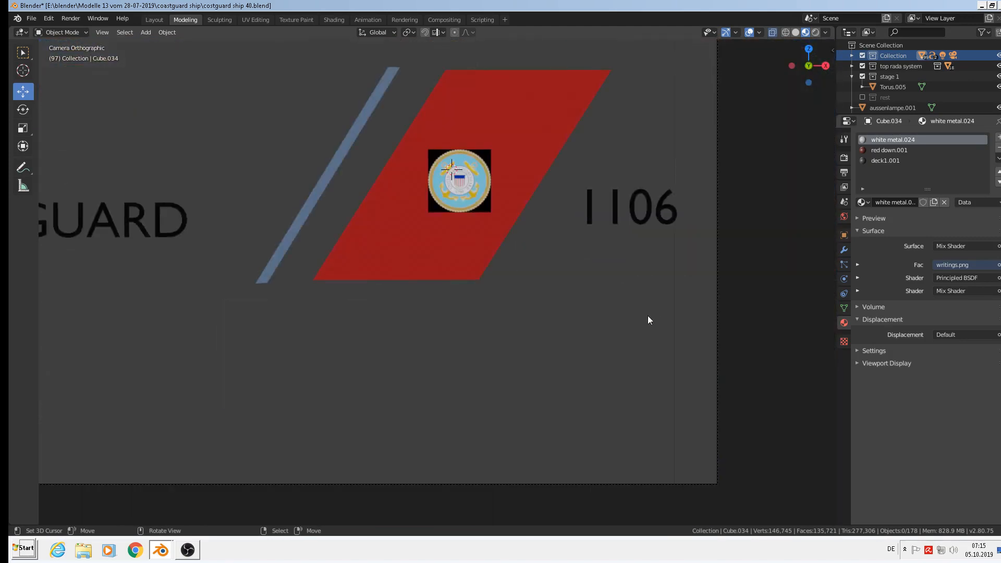
scroll(647, 316, down, 6)
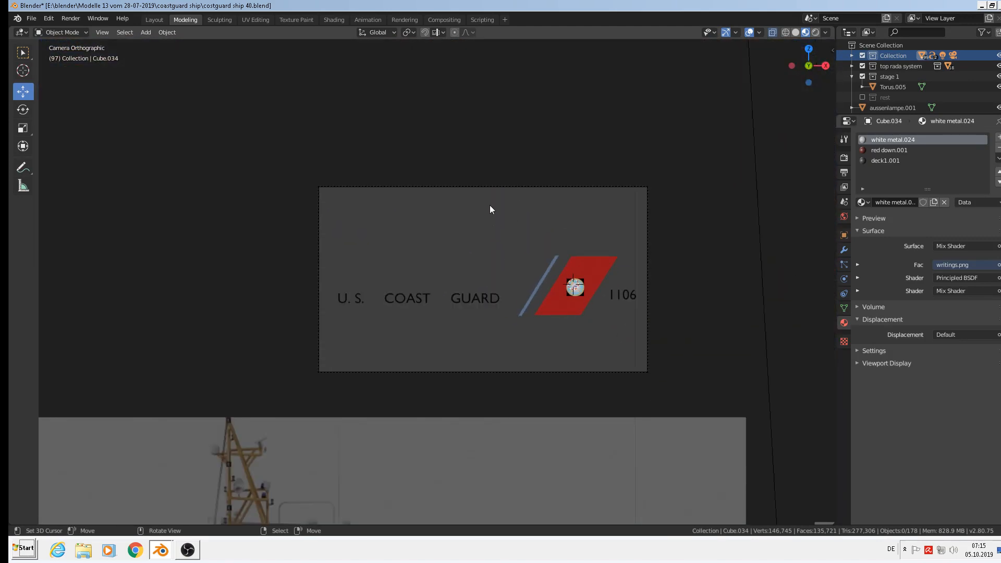
click(524, 189)
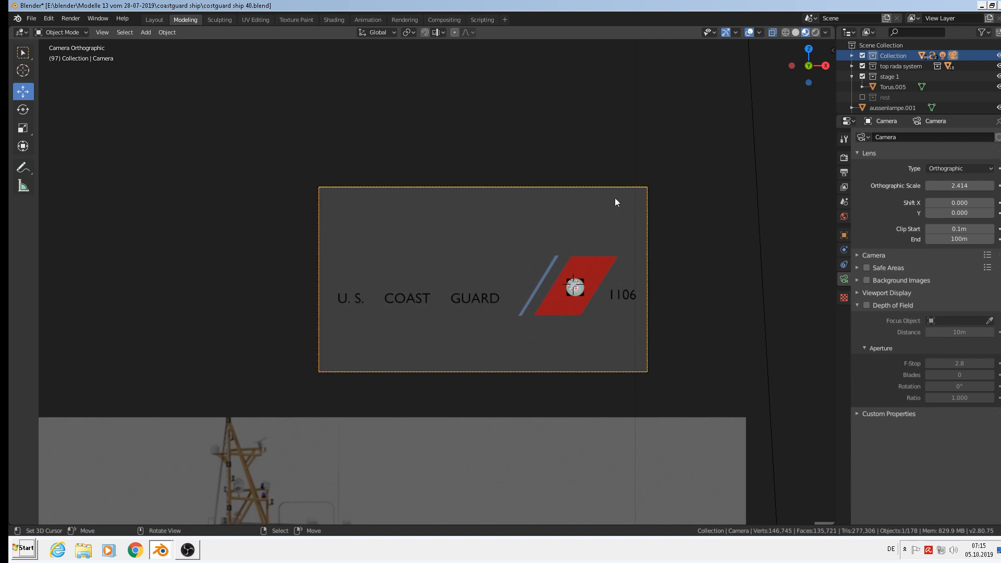
click(961, 169)
click(934, 182)
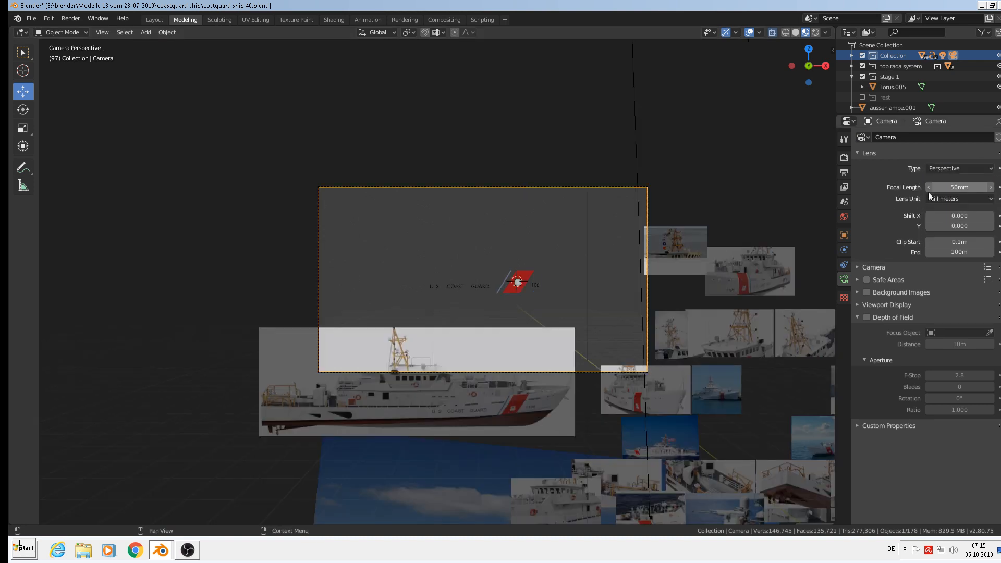
Step: Move the camera about 4.78 m along X and -9.14 m along Z to bring the ship into its frame
scroll(529, 324, down, 2)
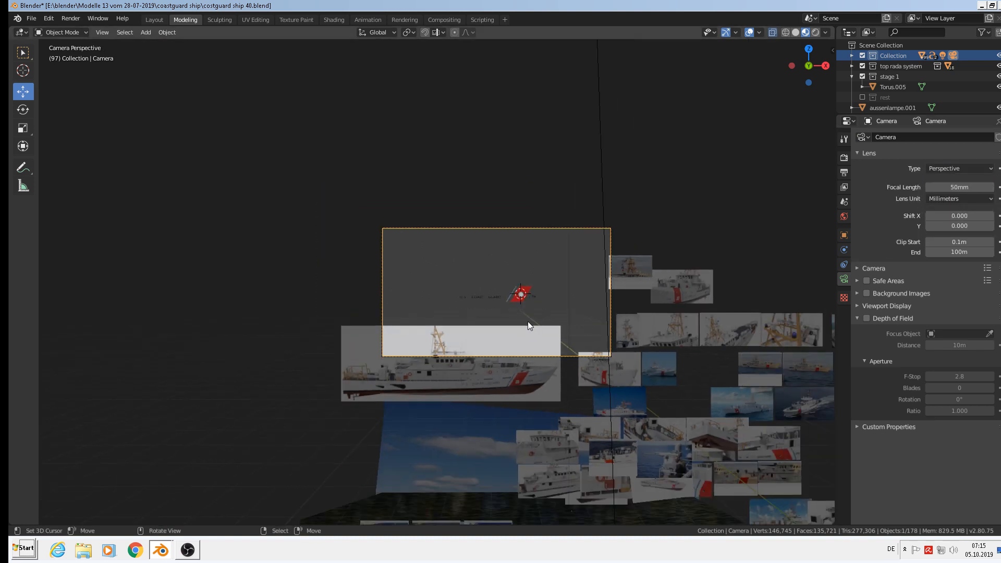
key(g)
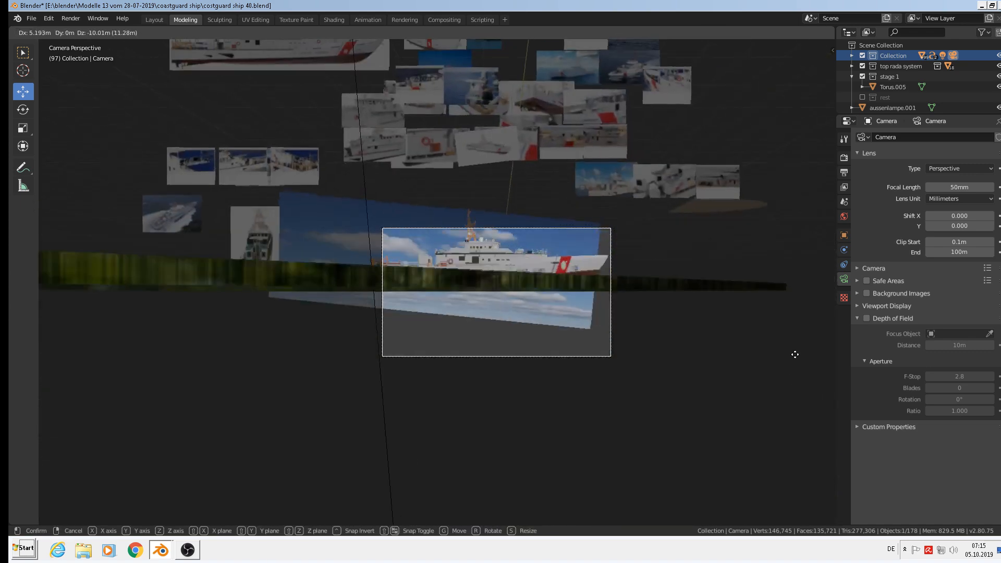
click(780, 322)
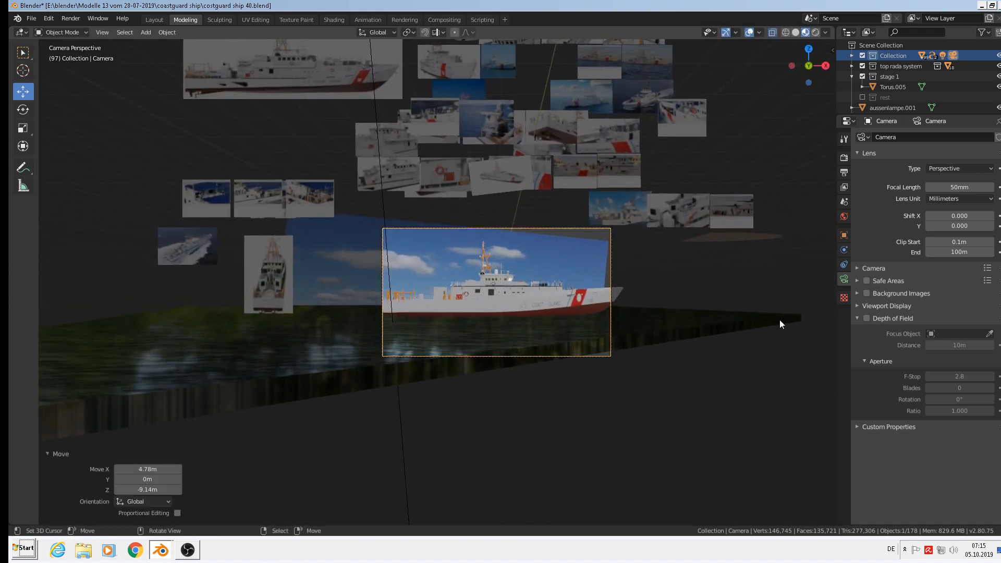
Step: Rotate the camera about -12.5° around X, and shift it about 0.207 m in X, 0.439 m in Y and 1.98 m in Z
key(r)
key(x)
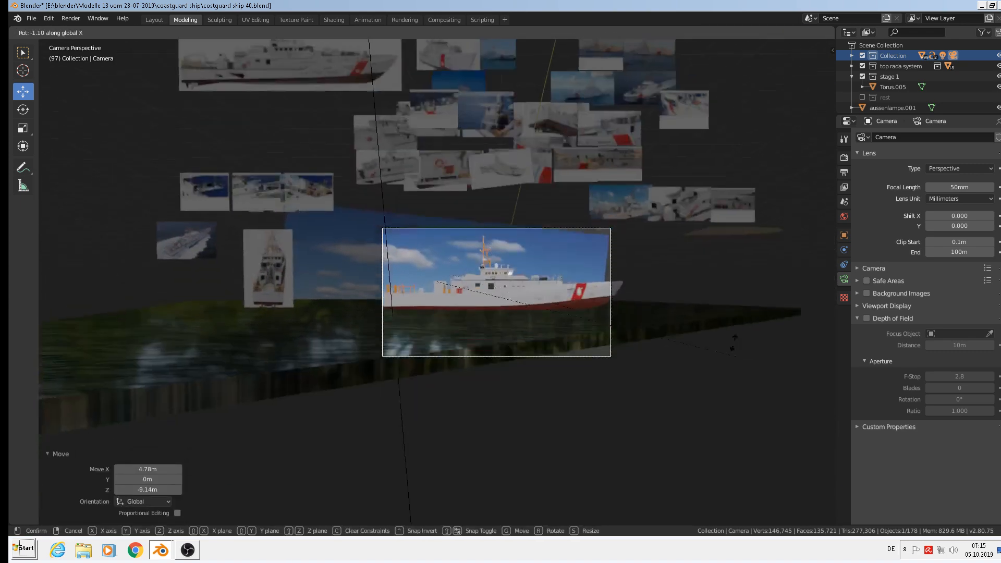
click(727, 307)
key(g)
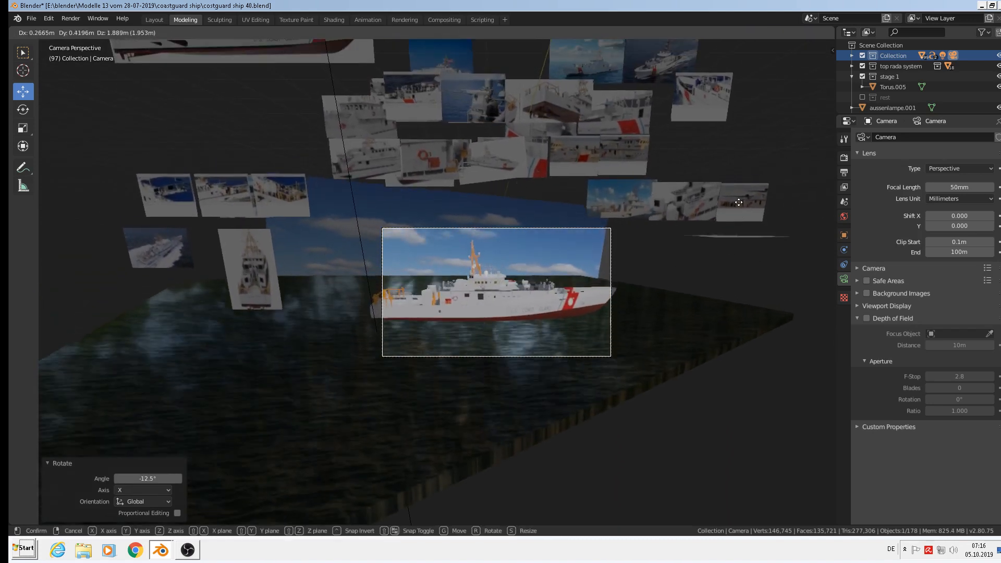
click(739, 202)
Step: Rotate the camera about 16.9° around Z, and shift it about 2.56 m in X, 0.748 m in Y and -0.116 m in Z
key(r)
key(z)
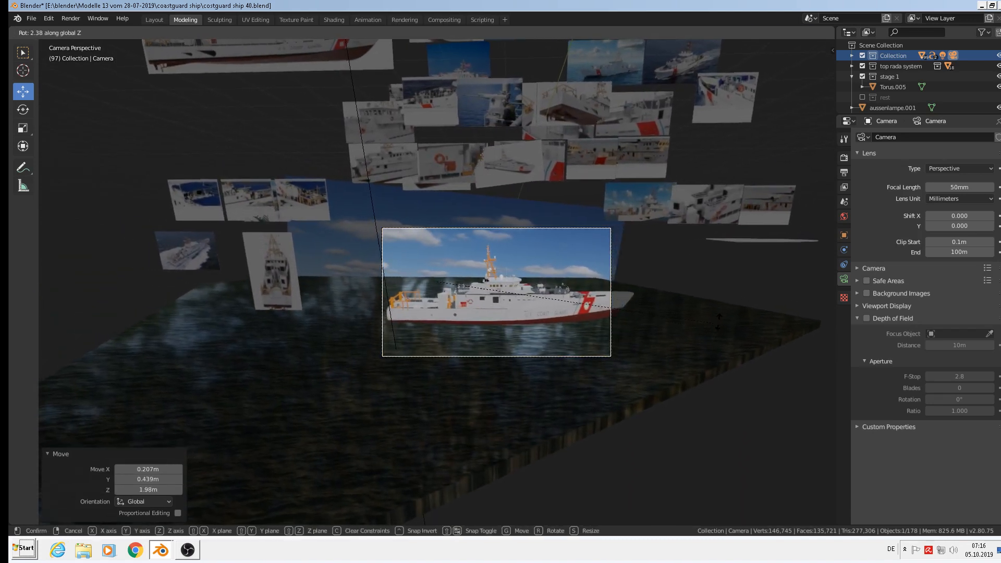
click(759, 283)
key(g)
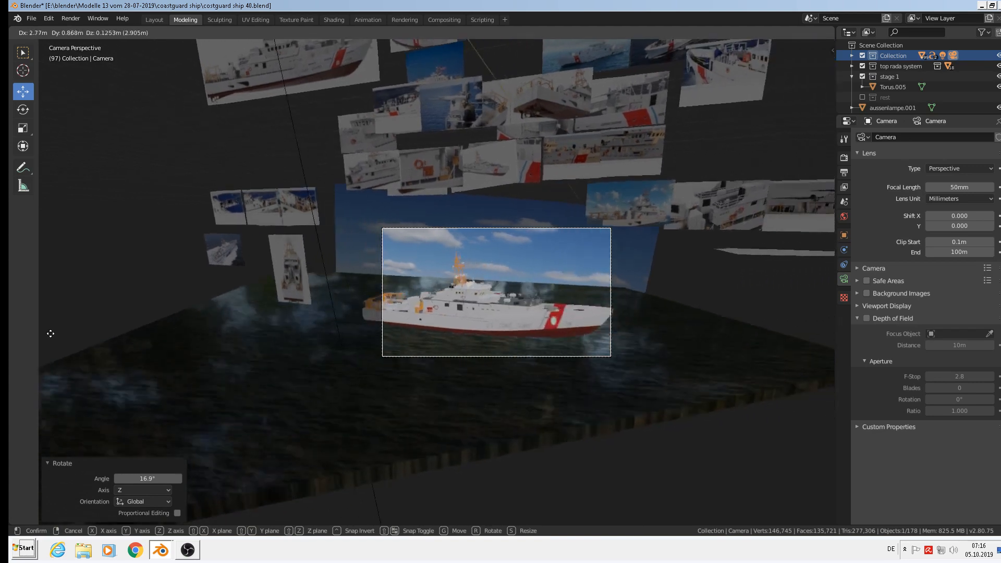
click(647, 335)
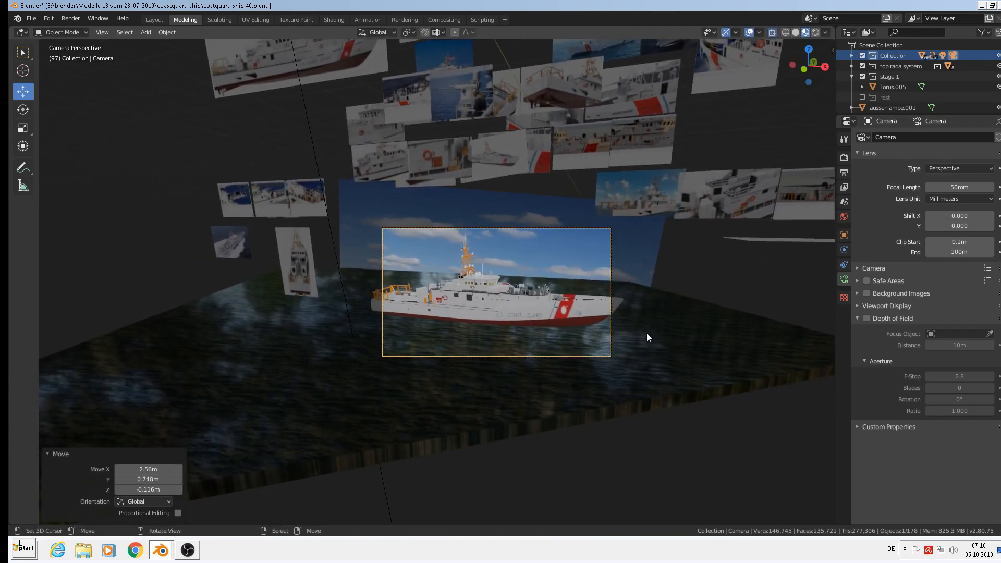
Step: Move the camera about 1.05 m back along its local Z axis, and check the ship's framing in camera view
key(g)
key(z)
key(z)
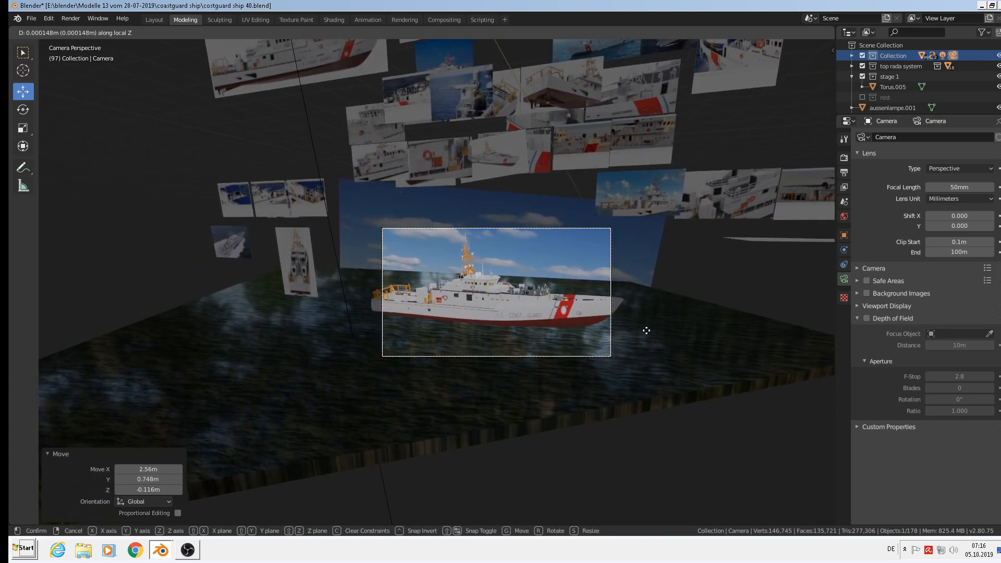
click(652, 360)
key(KP_0)
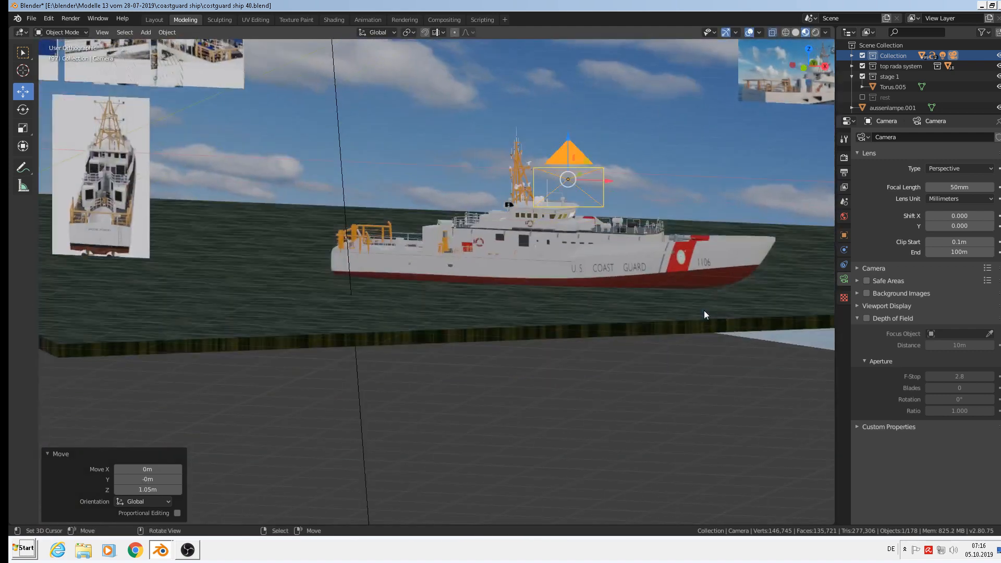
key(KP_0)
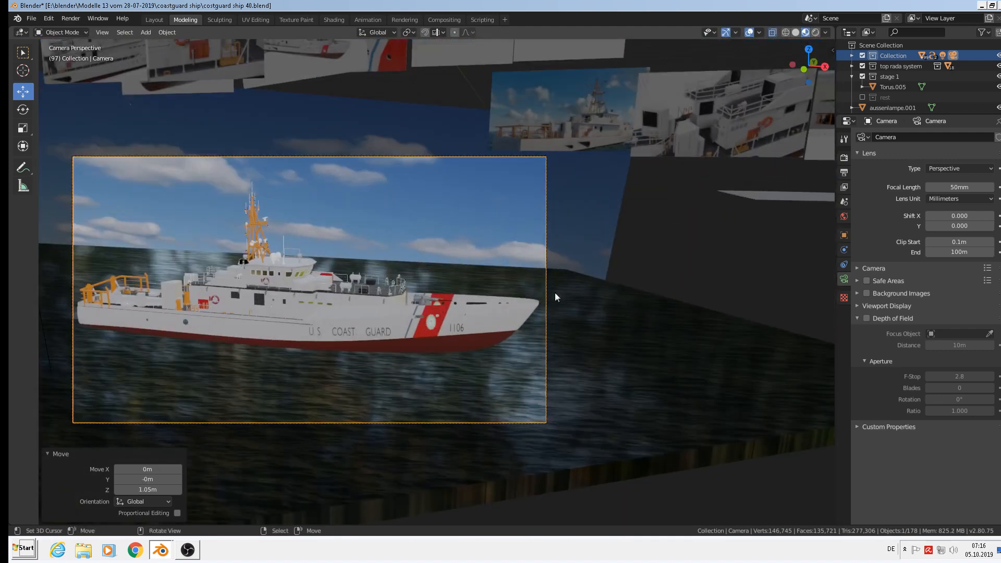
scroll(521, 276, up, 5)
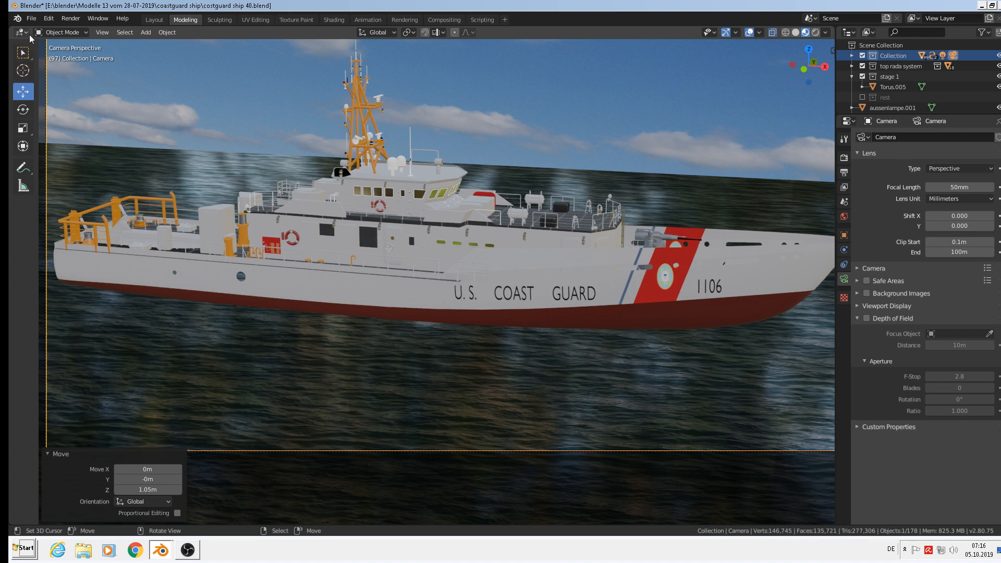
Step: Save the Blender file under its current name and switch to OBS
click(32, 19)
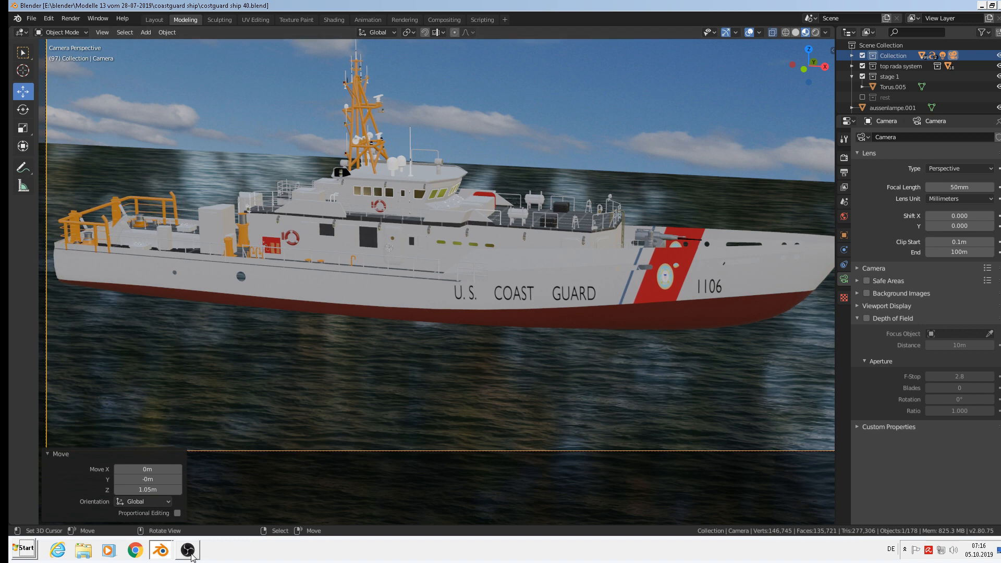
click(189, 553)
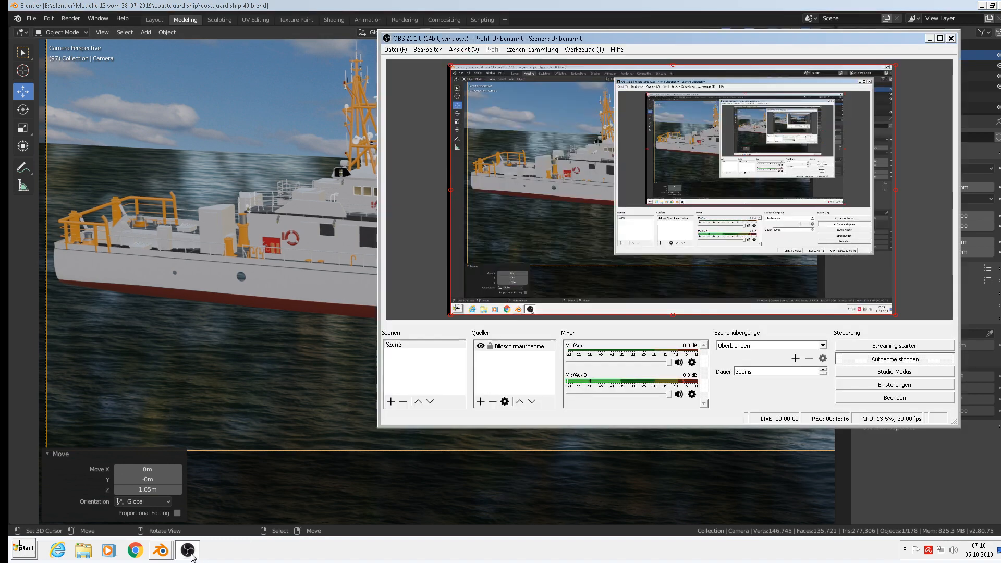